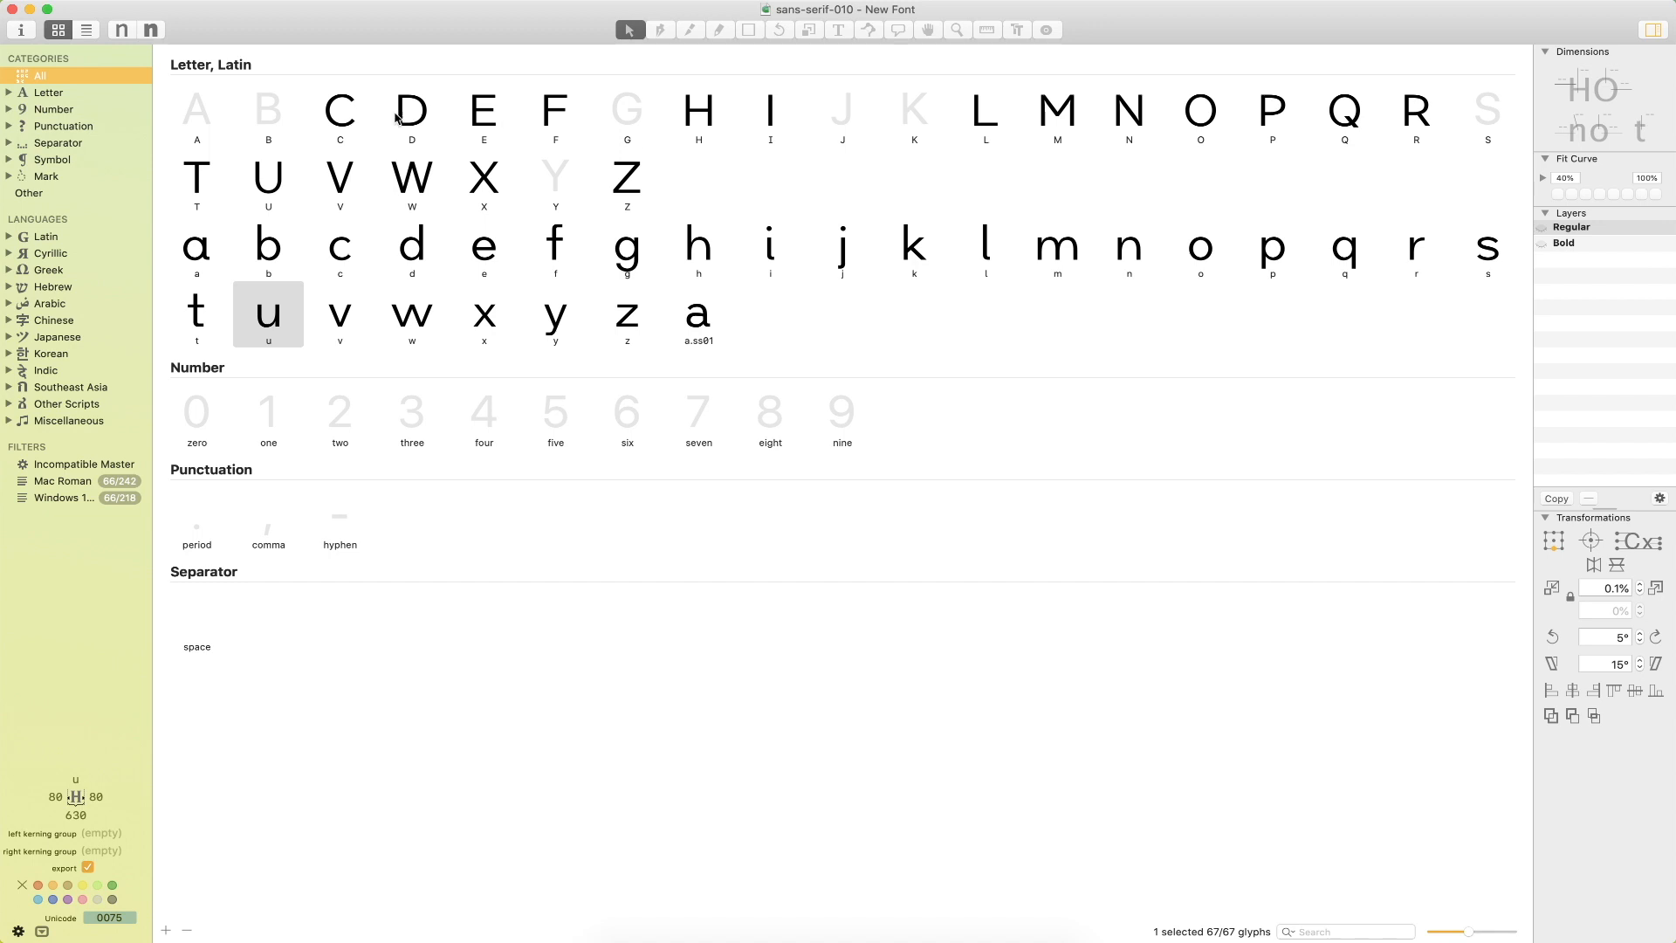
Open the C glyph for editing and turn off the Speed Punk curvature display.
{"action": "left_click", "coordinate": [365, 117]}
{"action": "double_click", "coordinate": [356, 118]}
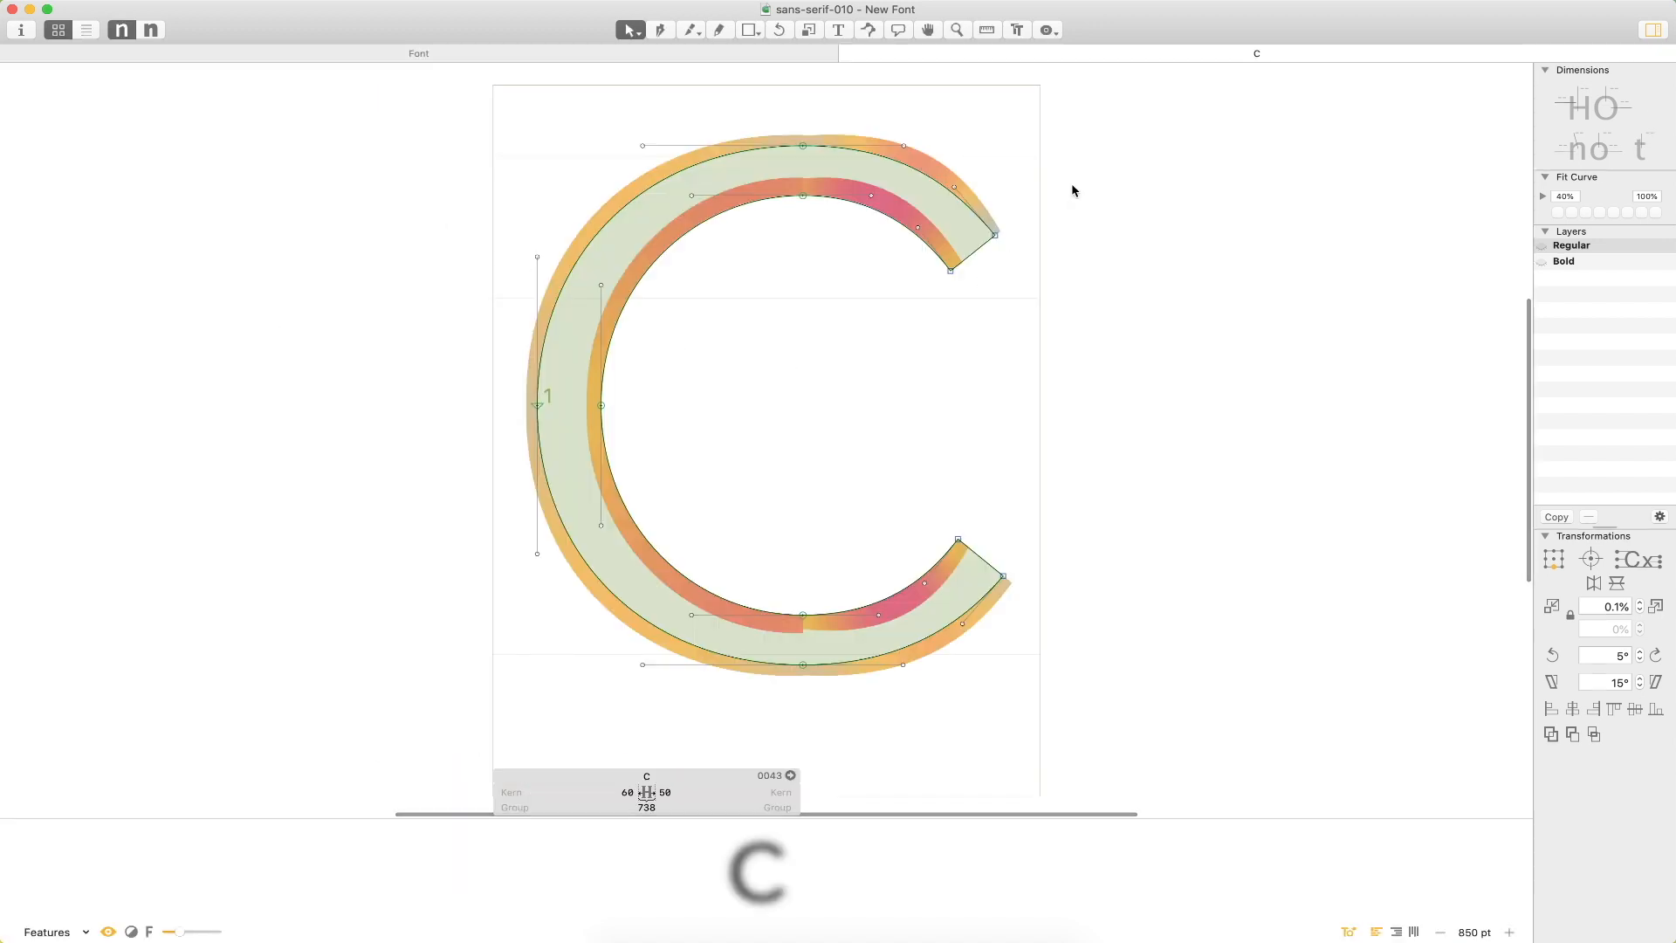
{"action": "left_click", "coordinate": [327, 0]}
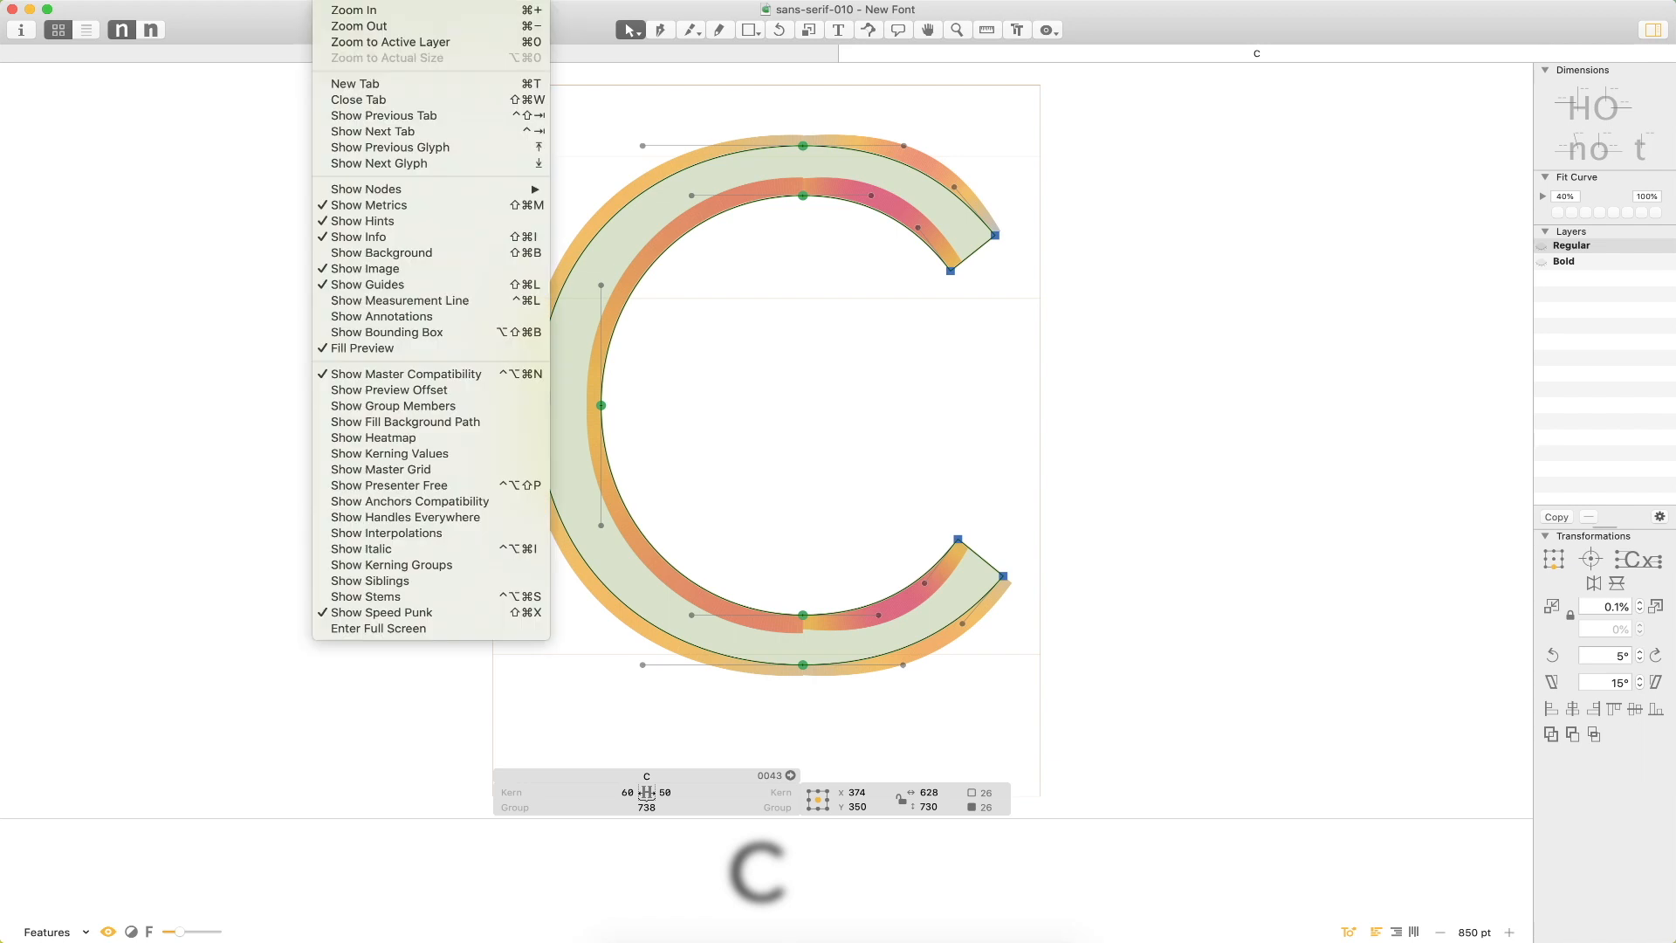
{"action": "left_click", "coordinate": [382, 607]}
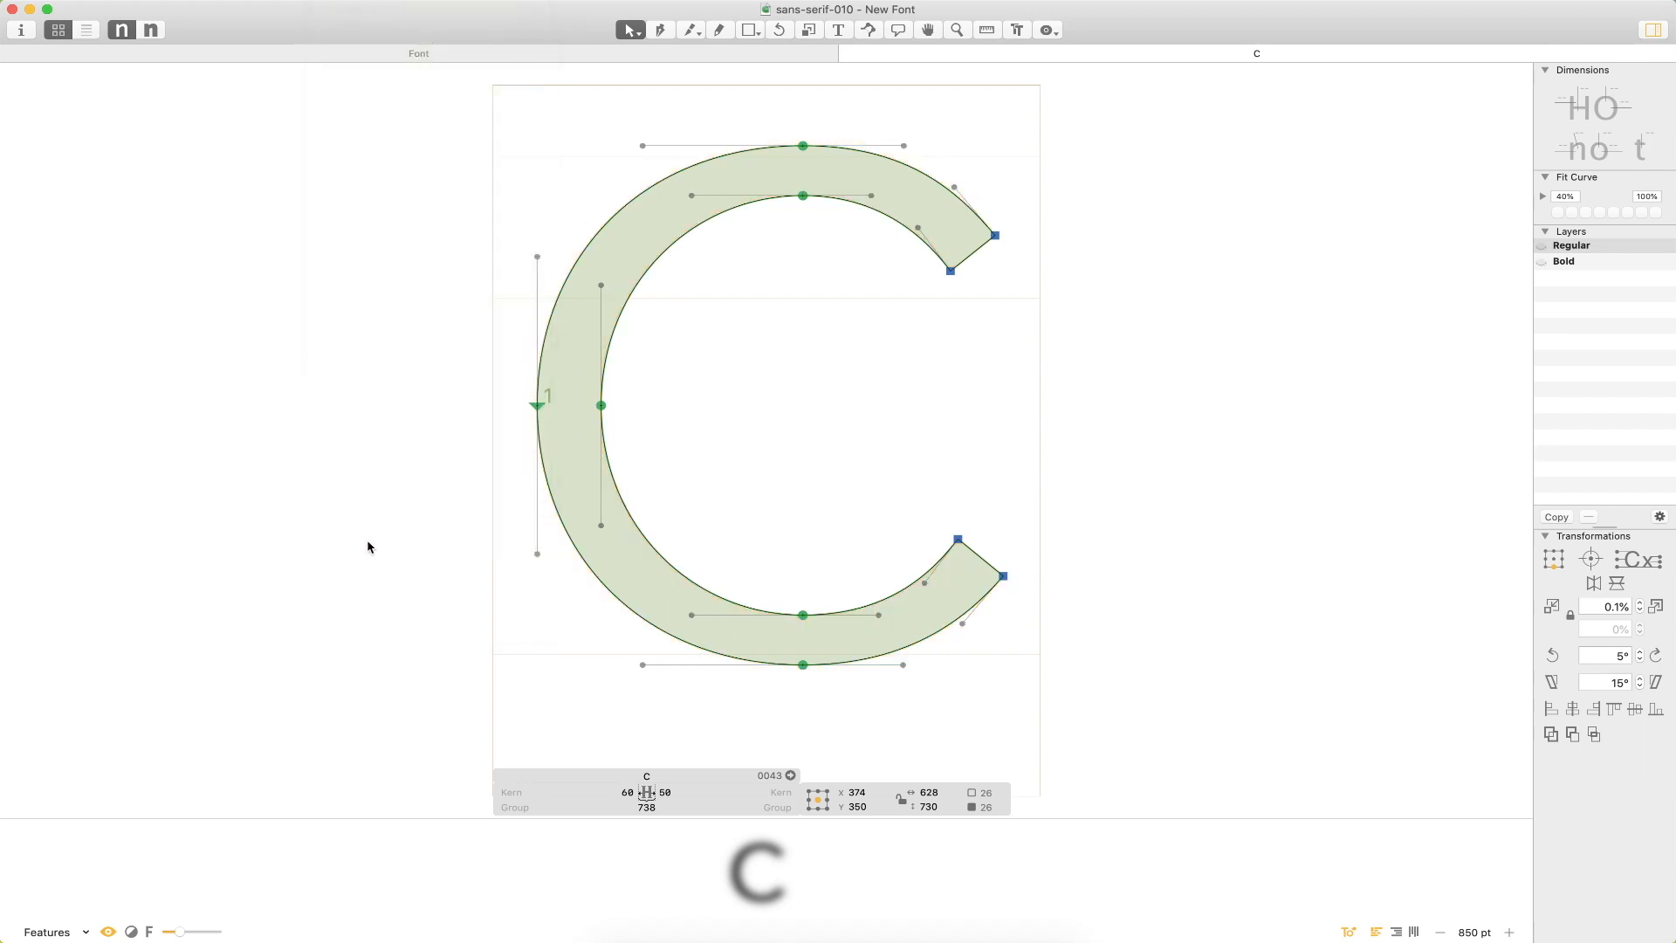
Insert two G glyphs in front of the C and paste the C outline into the empty G glyph.
{"action": "key", "text": "t"}
{"action": "left_click", "coordinate": [341, 474]}
{"action": "type", "text": "GG"}
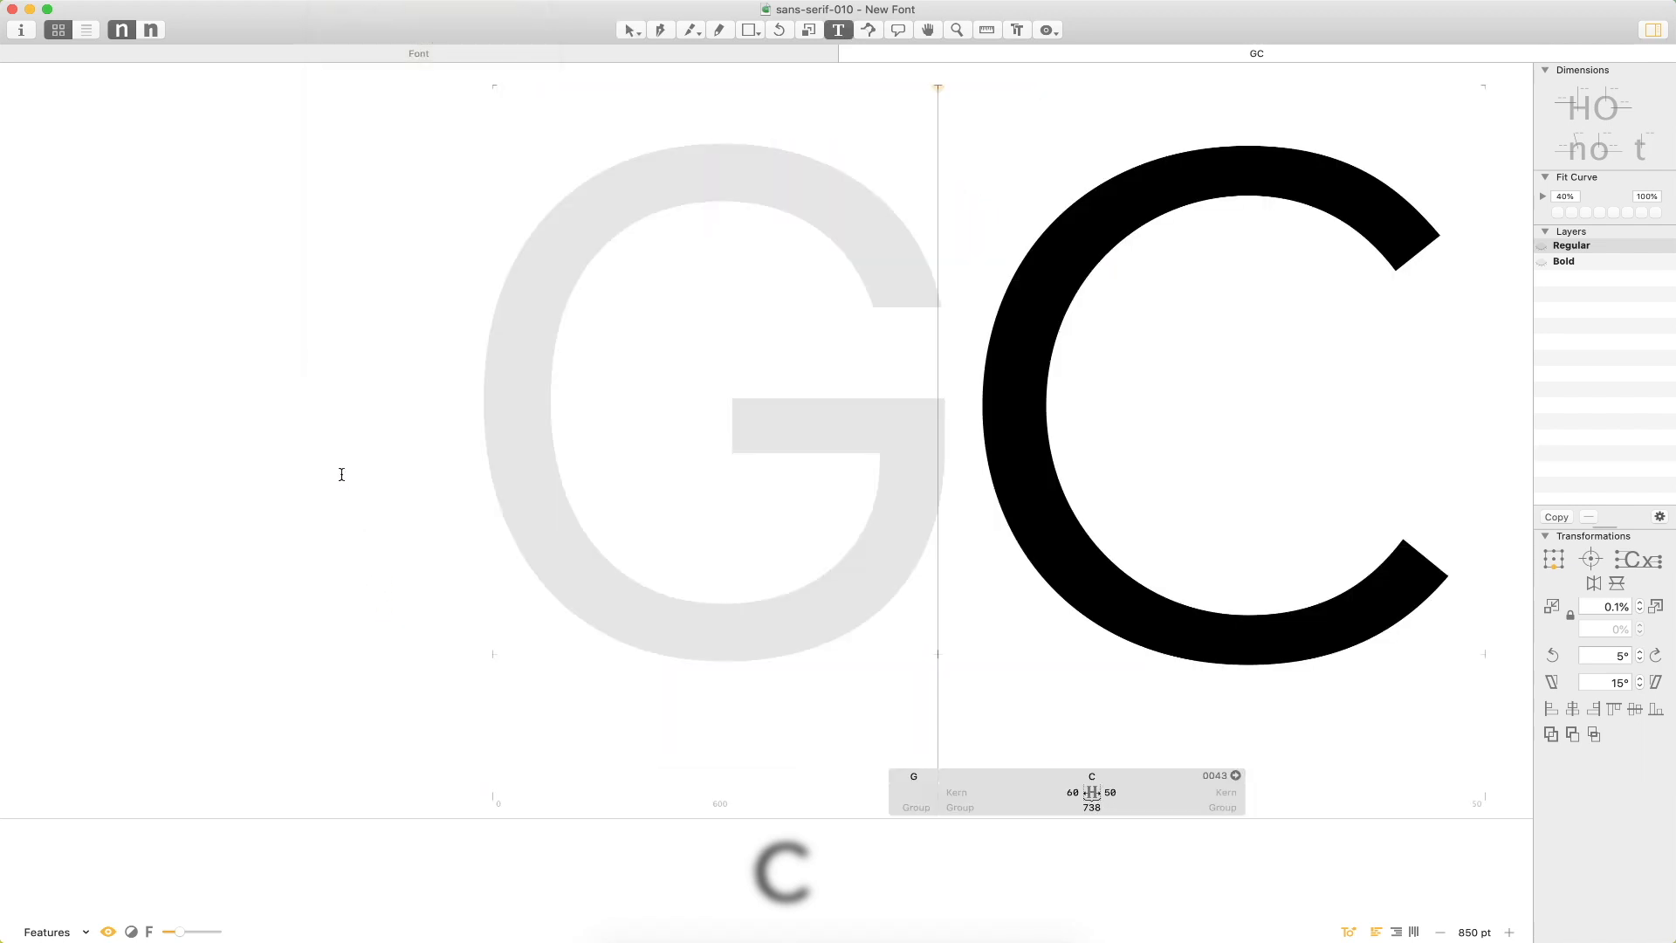
{"action": "key", "text": "Escape"}
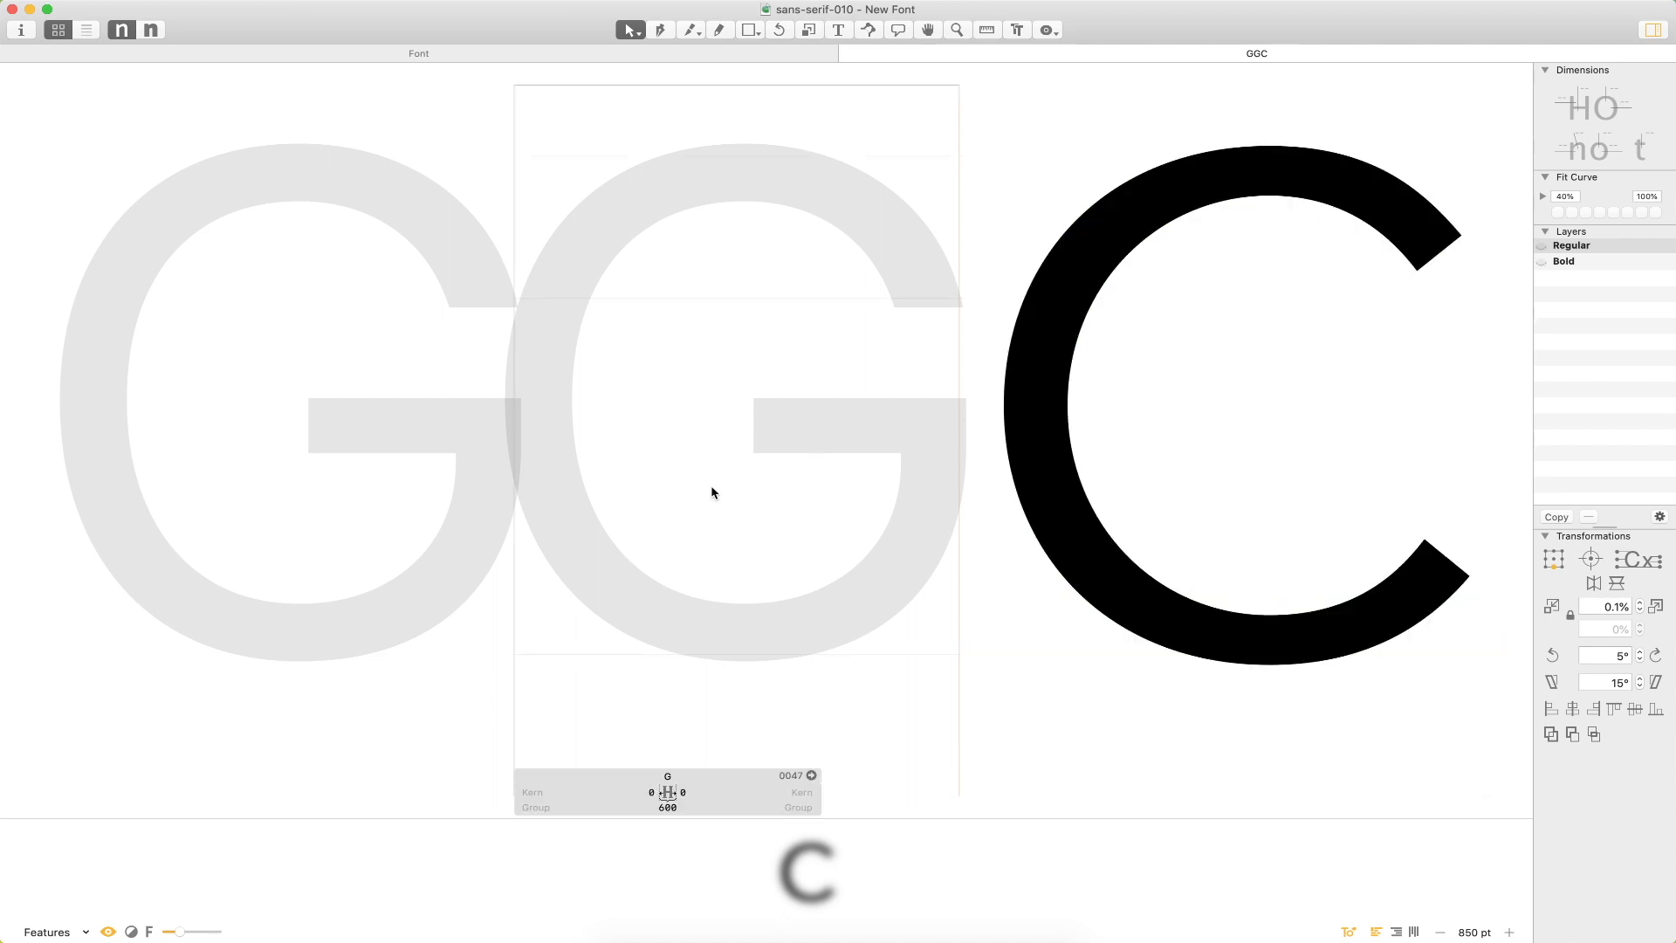
{"action": "key", "text": "super+v"}
{"action": "double_click", "coordinate": [1312, 534]}
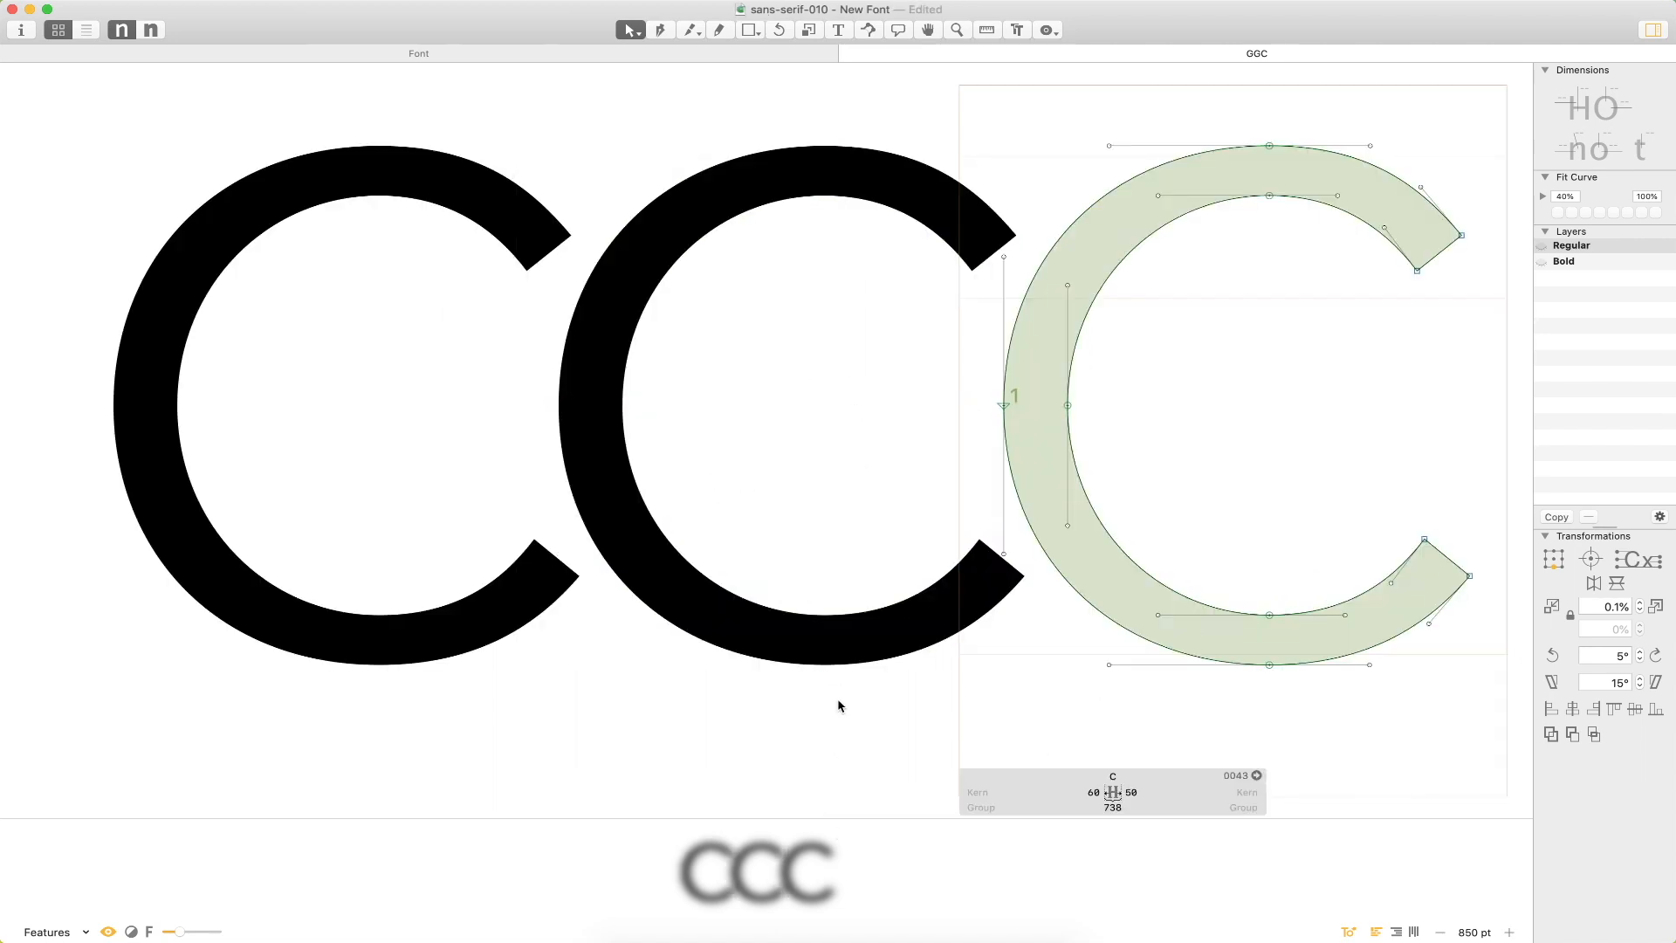
Set the G glyph's right sidebearing to 60.
{"action": "double_click", "coordinate": [836, 567]}
{"action": "left_click", "coordinate": [715, 791]}
{"action": "left_click_drag", "start_coordinate": [715, 791], "coordinate": [640, 775]}
{"action": "type", "text": "60"}
{"action": "key", "text": "Return"}
Use a temporary H between the two Gs to copy its right stem and crossbar into the G.
{"action": "key", "text": "space"}
{"action": "left_click_drag", "start_coordinate": [1071, 276], "coordinate": [812, 269]}
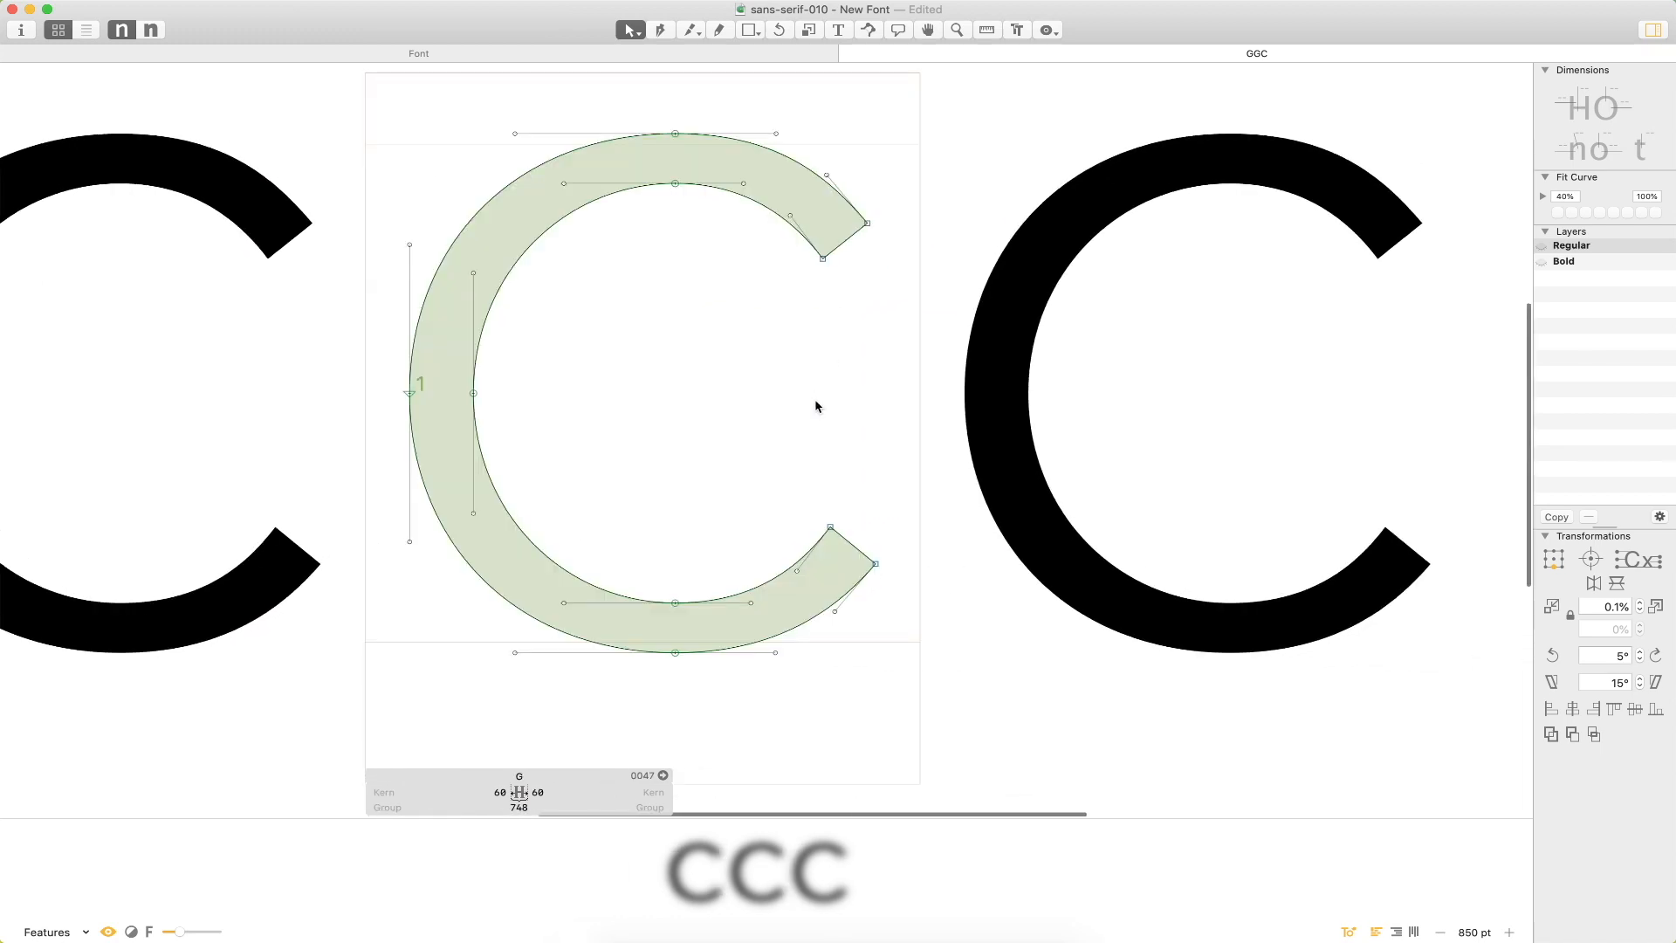
{"action": "type", "text": "t"}
{"action": "type", "text": "H"}
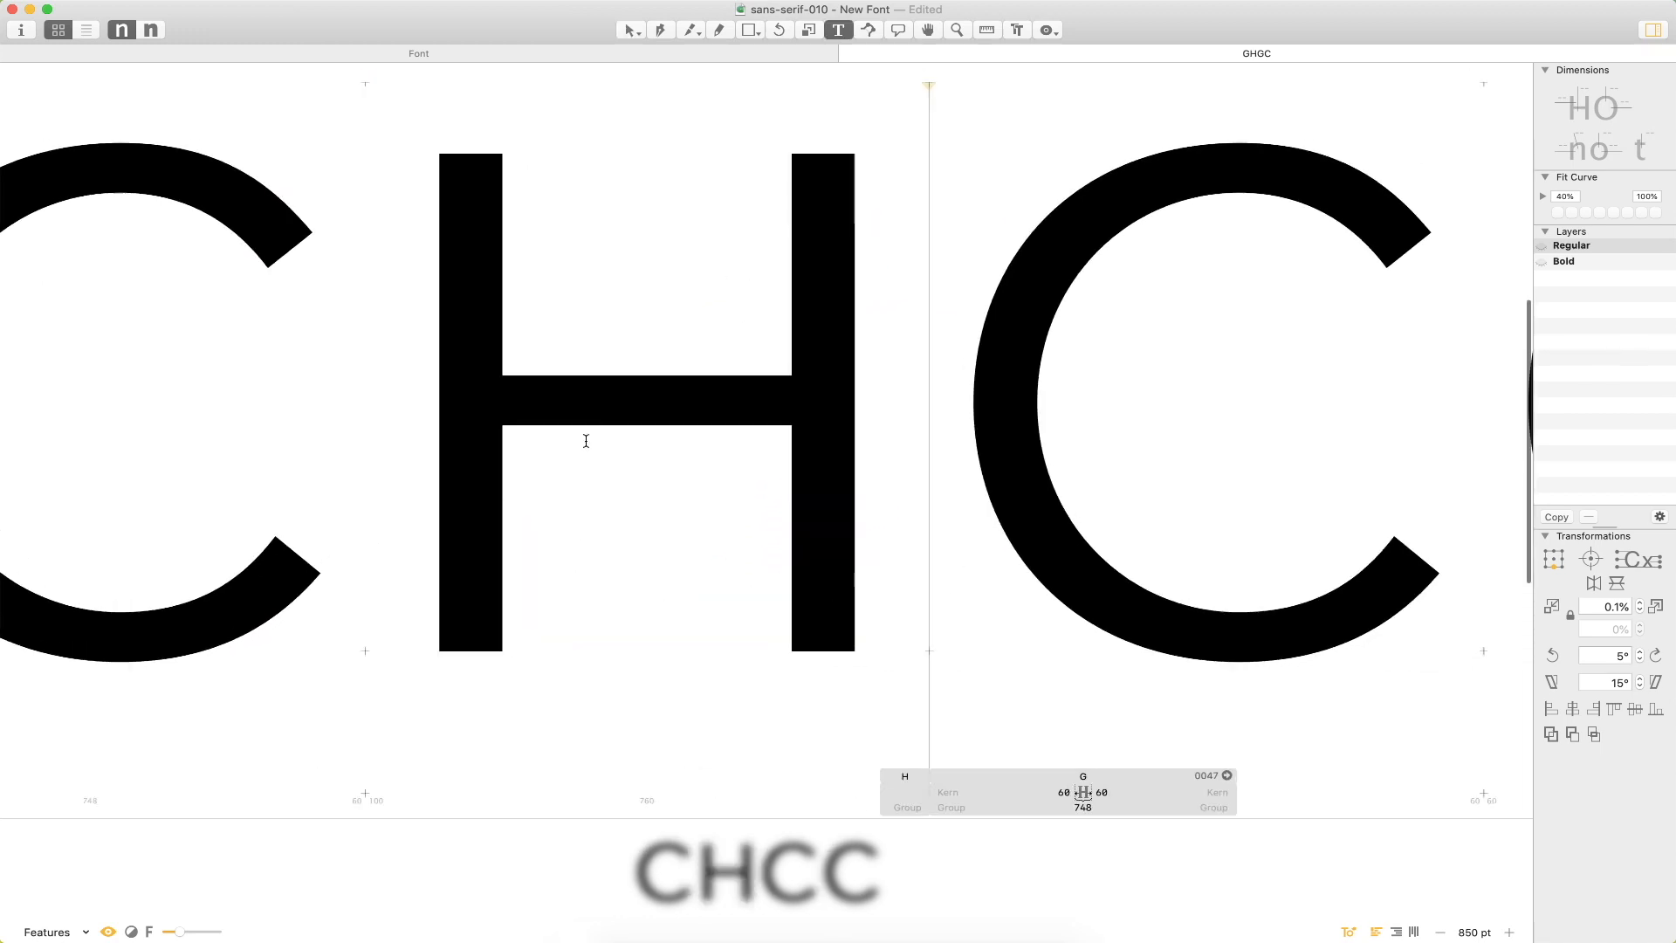
{"action": "key", "text": "Escape"}
{"action": "double_click", "coordinate": [644, 410]}
{"action": "double_click", "coordinate": [747, 379]}
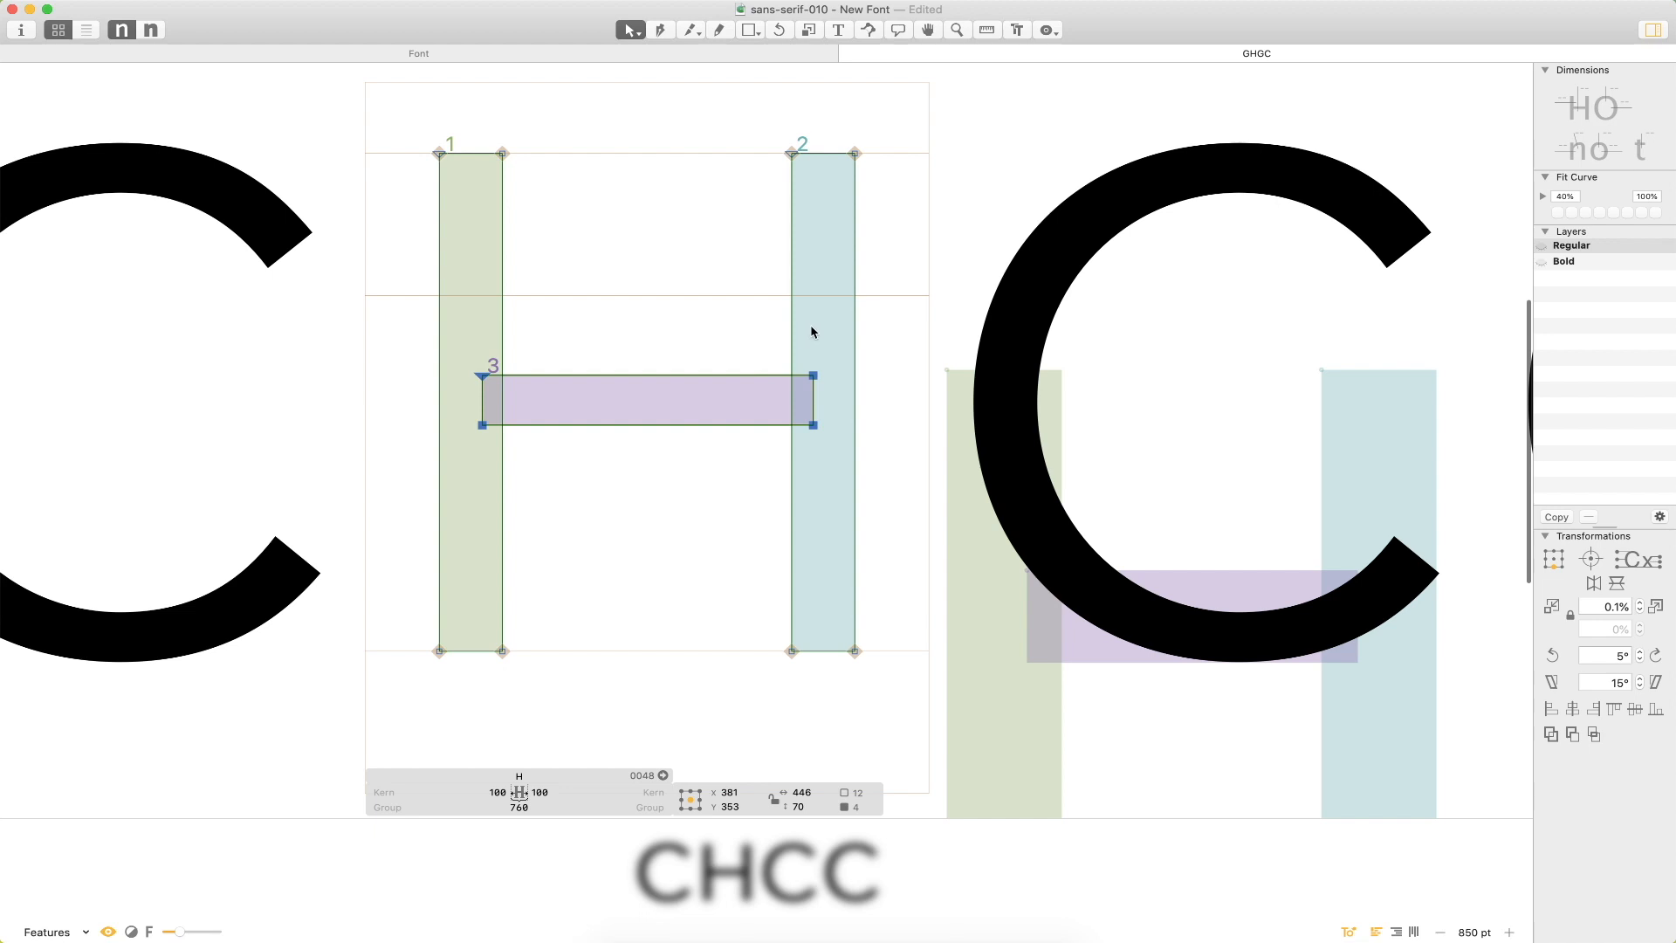
{"action": "double_click", "coordinate": [1260, 417]}
{"action": "key", "text": "super+v"}
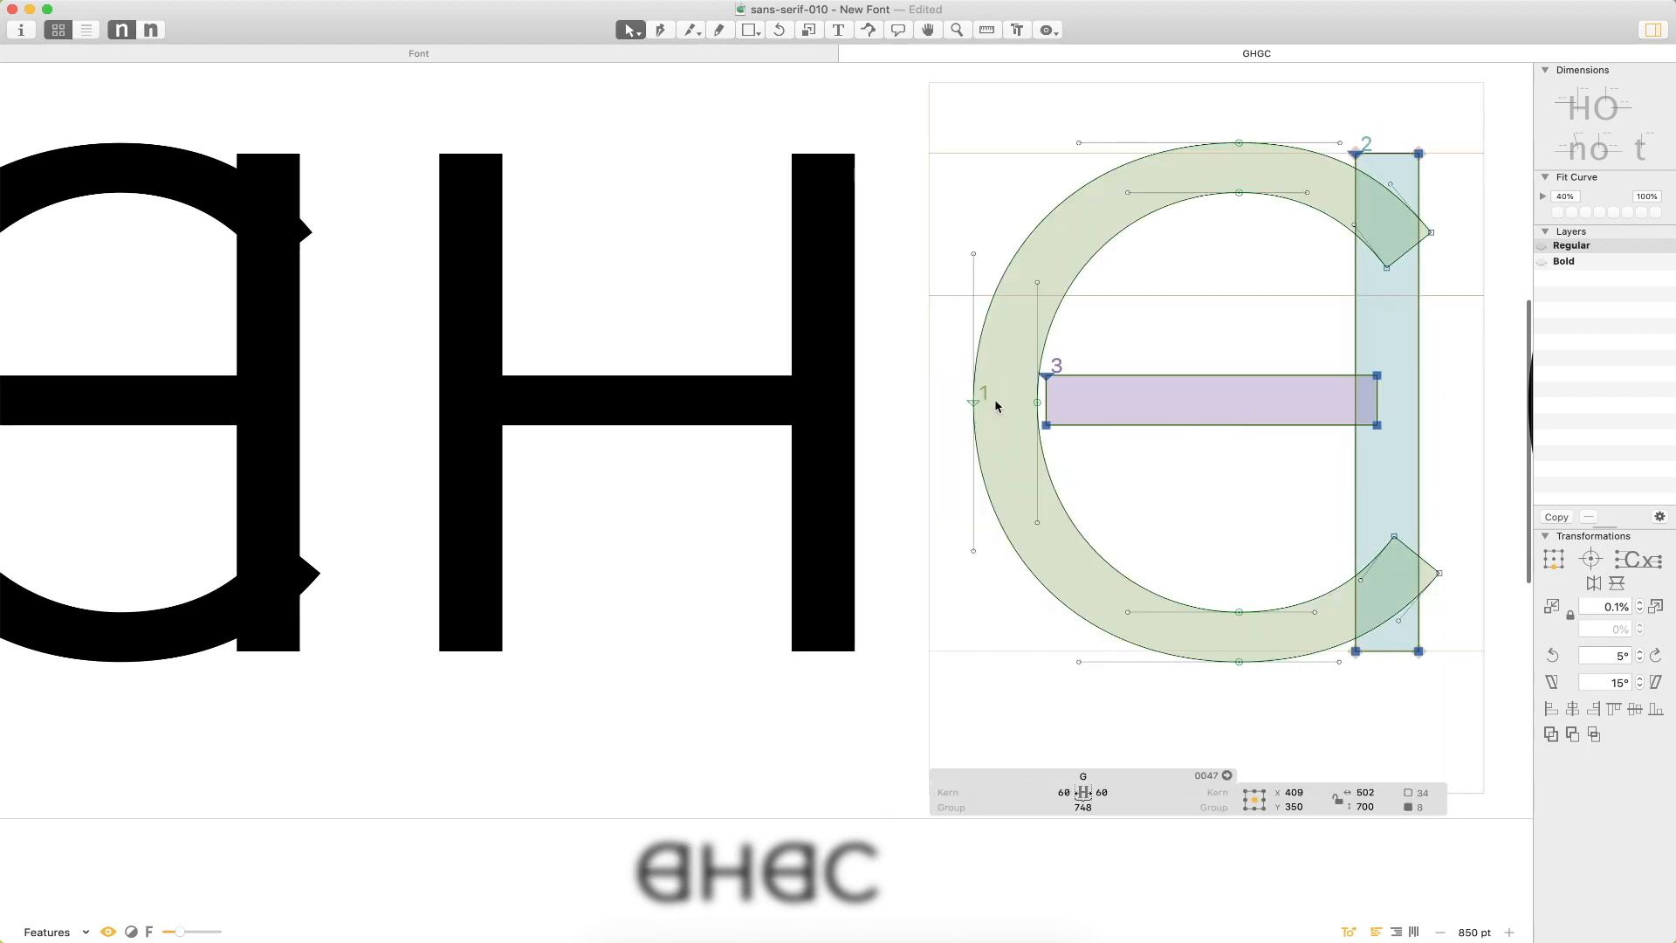
{"action": "key", "text": "t"}
{"action": "key", "text": "BackSpace"}
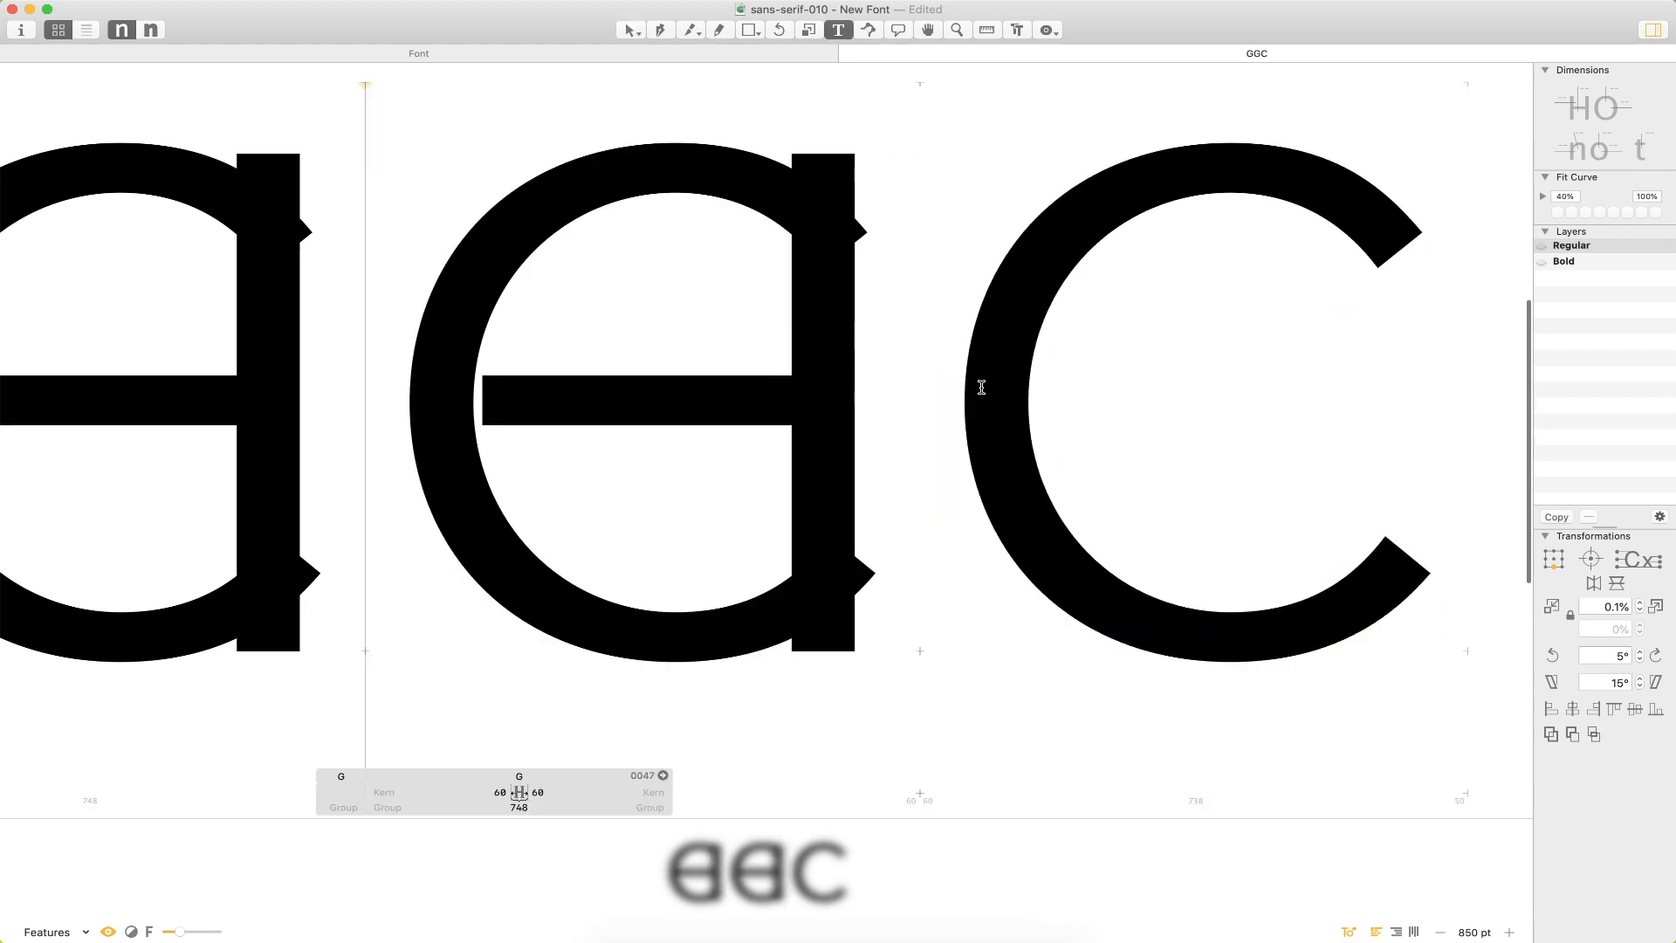
Shift the G's crossbar to the right so it extends slightly past the lower terminal of the C shape.
{"action": "key", "text": "Escape"}
{"action": "double_click", "coordinate": [716, 424]}
{"action": "left_click_drag", "start_coordinate": [716, 424], "coordinate": [730, 427]}
{"action": "key", "text": "shift+Right"}
{"action": "key", "text": "shift+Right"}
{"action": "key", "text": "shift+Right"}
{"action": "key", "text": "shift+Right"}
{"action": "key", "text": "shift+Right"}
{"action": "key", "text": "shift+Right"}
{"action": "key", "text": "shift+Right"}
{"action": "key", "text": "shift+Right"}
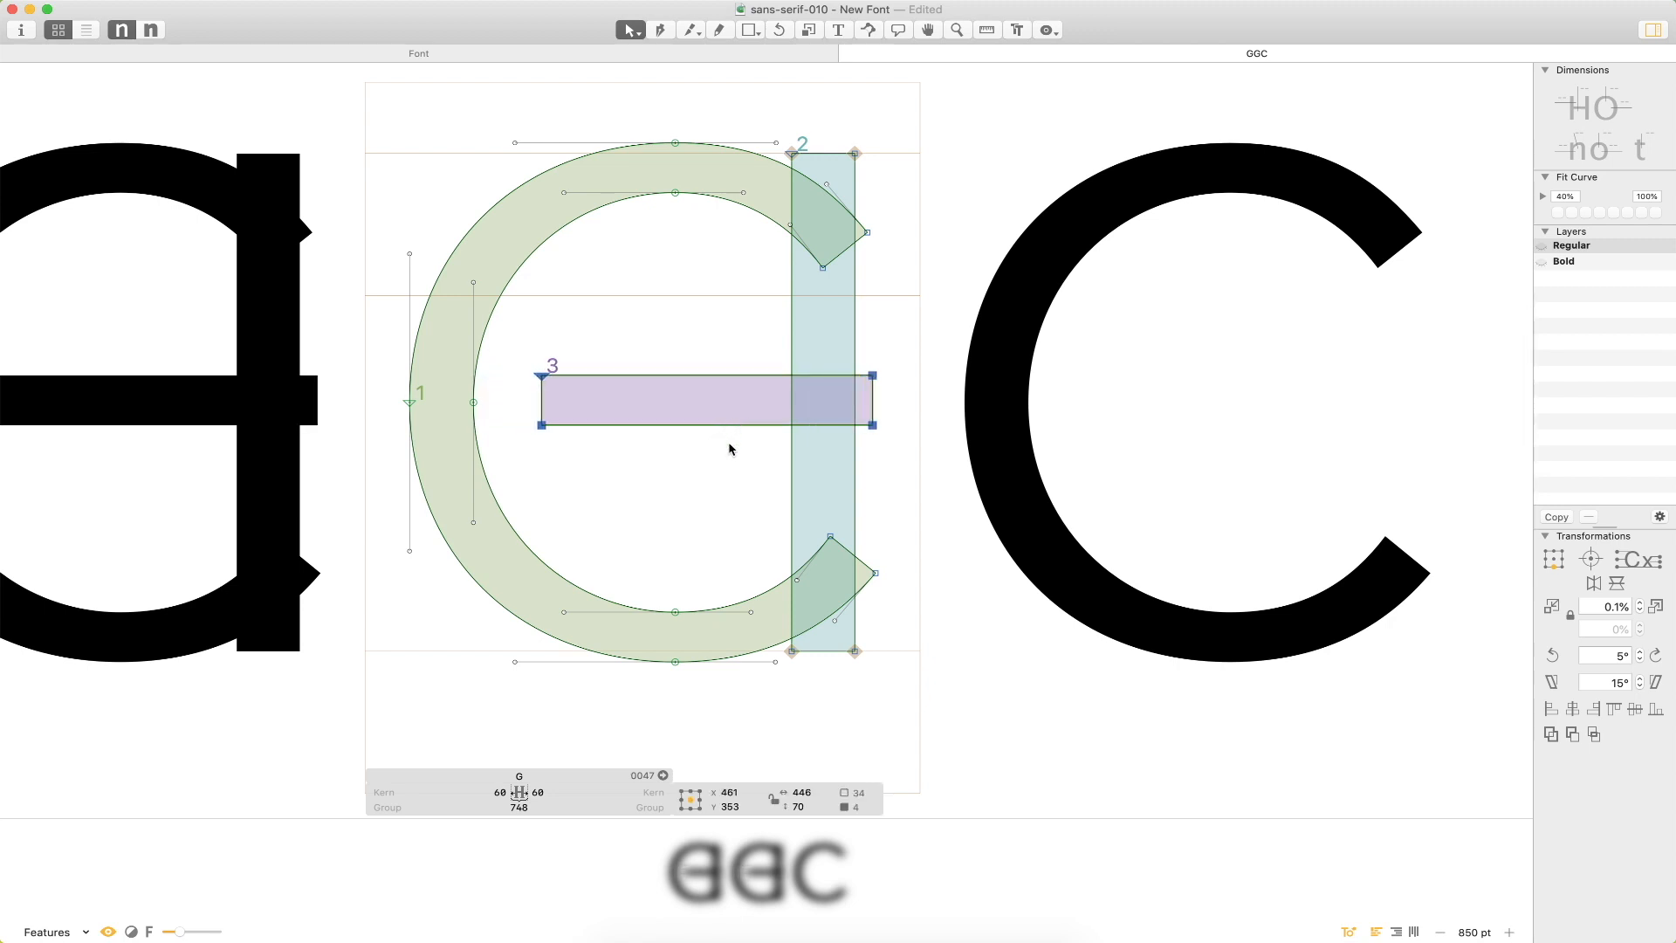
Lower the G stem's top edge to Y 357 inside the crossbar and shift the stem right, flush with the crossbar's right end.
{"action": "left_click", "coordinate": [924, 417]}
{"action": "left_click_drag", "start_coordinate": [875, 140], "coordinate": [790, 399]}
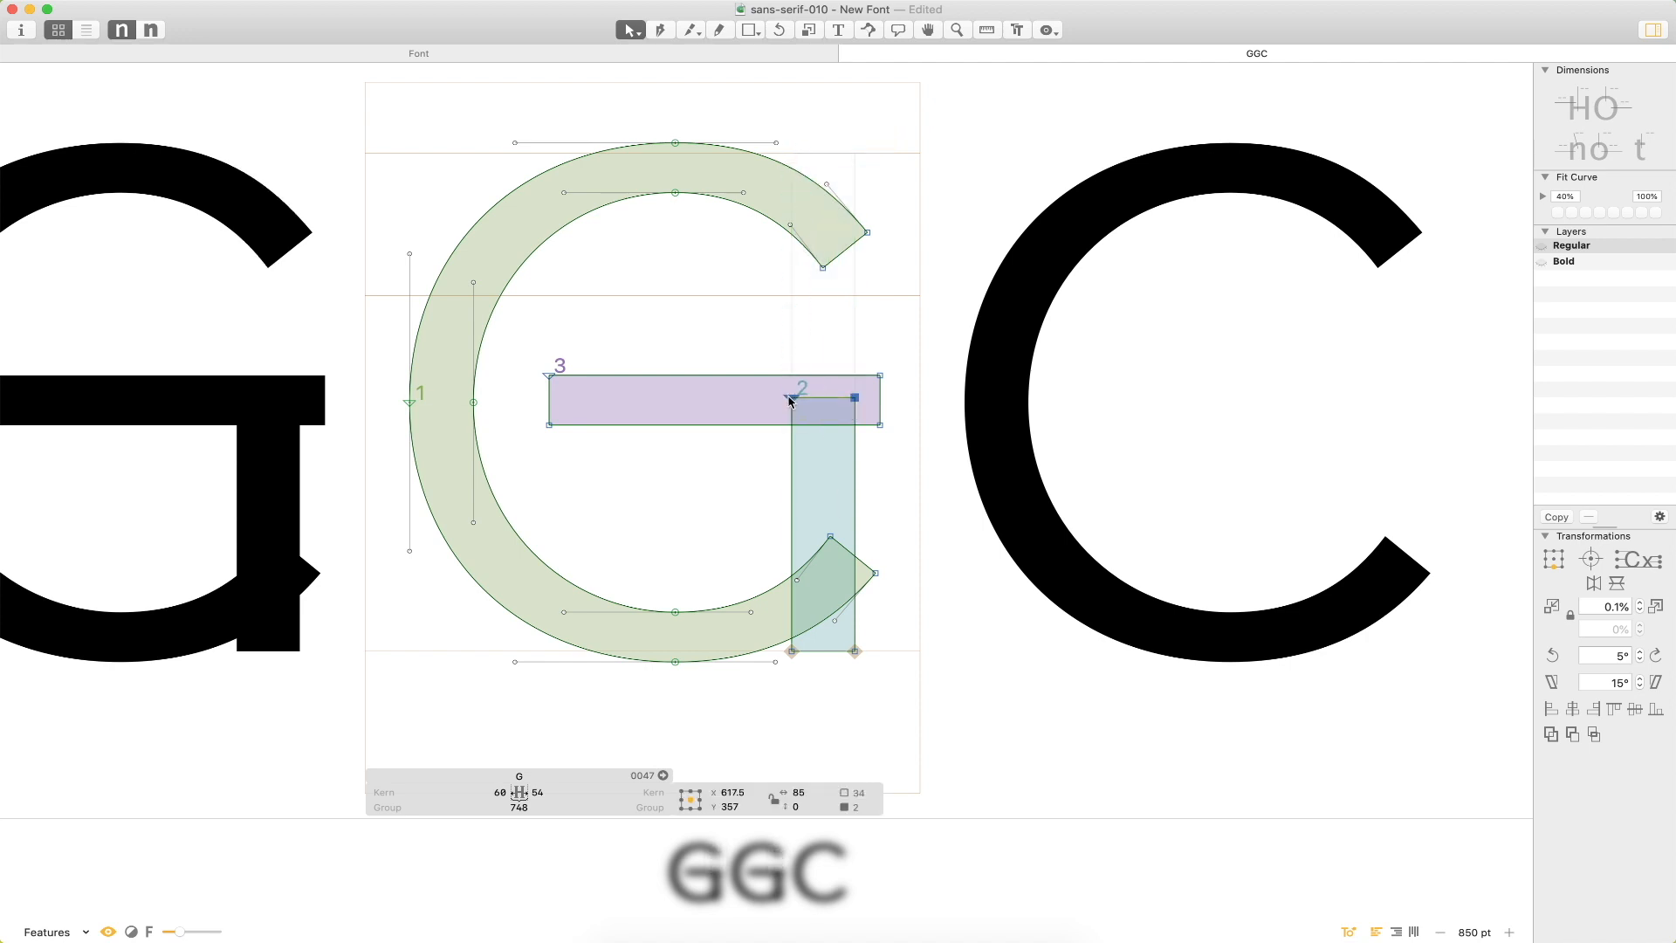
{"action": "double_click", "coordinate": [794, 471]}
{"action": "key", "text": "Right"}
{"action": "key", "text": "Right"}
{"action": "key", "text": "Right"}
{"action": "key", "text": "Right"}
{"action": "key", "text": "Right"}
{"action": "key", "text": "Right"}
{"action": "key", "text": "Right"}
{"action": "key", "text": "Right"}
{"action": "key", "text": "Right"}
{"action": "key", "text": "Right"}
{"action": "key", "text": "Right"}
{"action": "key", "text": "Right"}
{"action": "key", "text": "Right"}
{"action": "key", "text": "Right"}
{"action": "key", "text": "Right"}
{"action": "key", "text": "Right"}
{"action": "key", "text": "Right"}
{"action": "key", "text": "Right"}
{"action": "key", "text": "Right"}
{"action": "key", "text": "Right"}
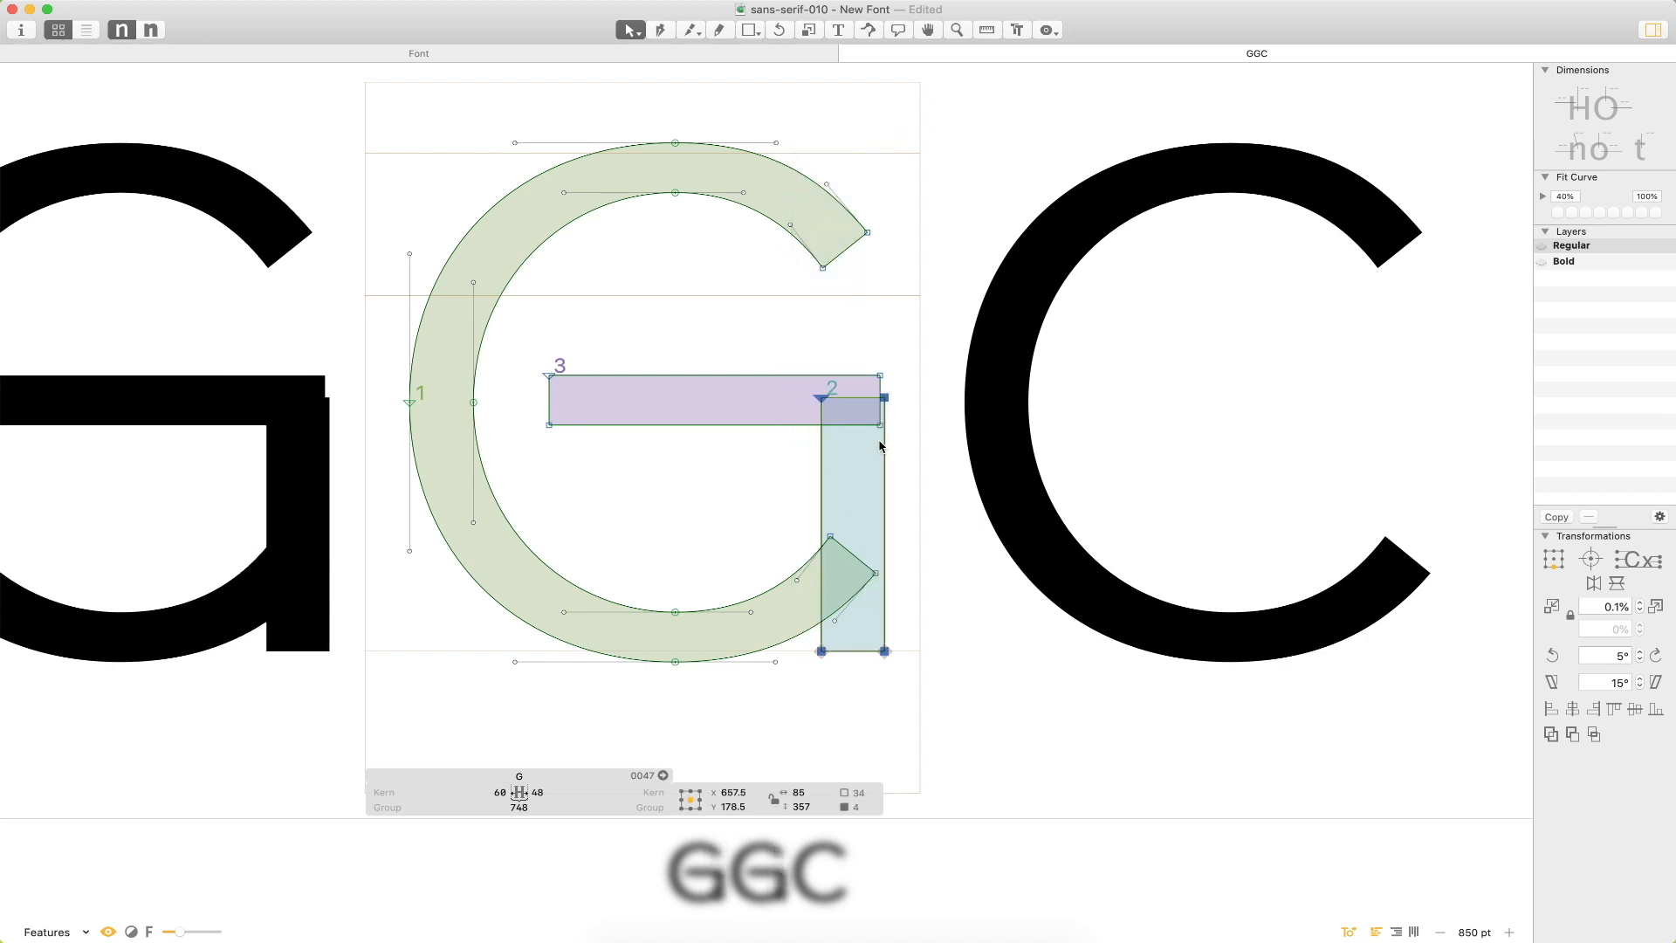
{"action": "key", "text": "Left"}
{"action": "key", "text": "Left"}
{"action": "key", "text": "Left"}
{"action": "key", "text": "Left"}
{"action": "key", "text": "Left"}
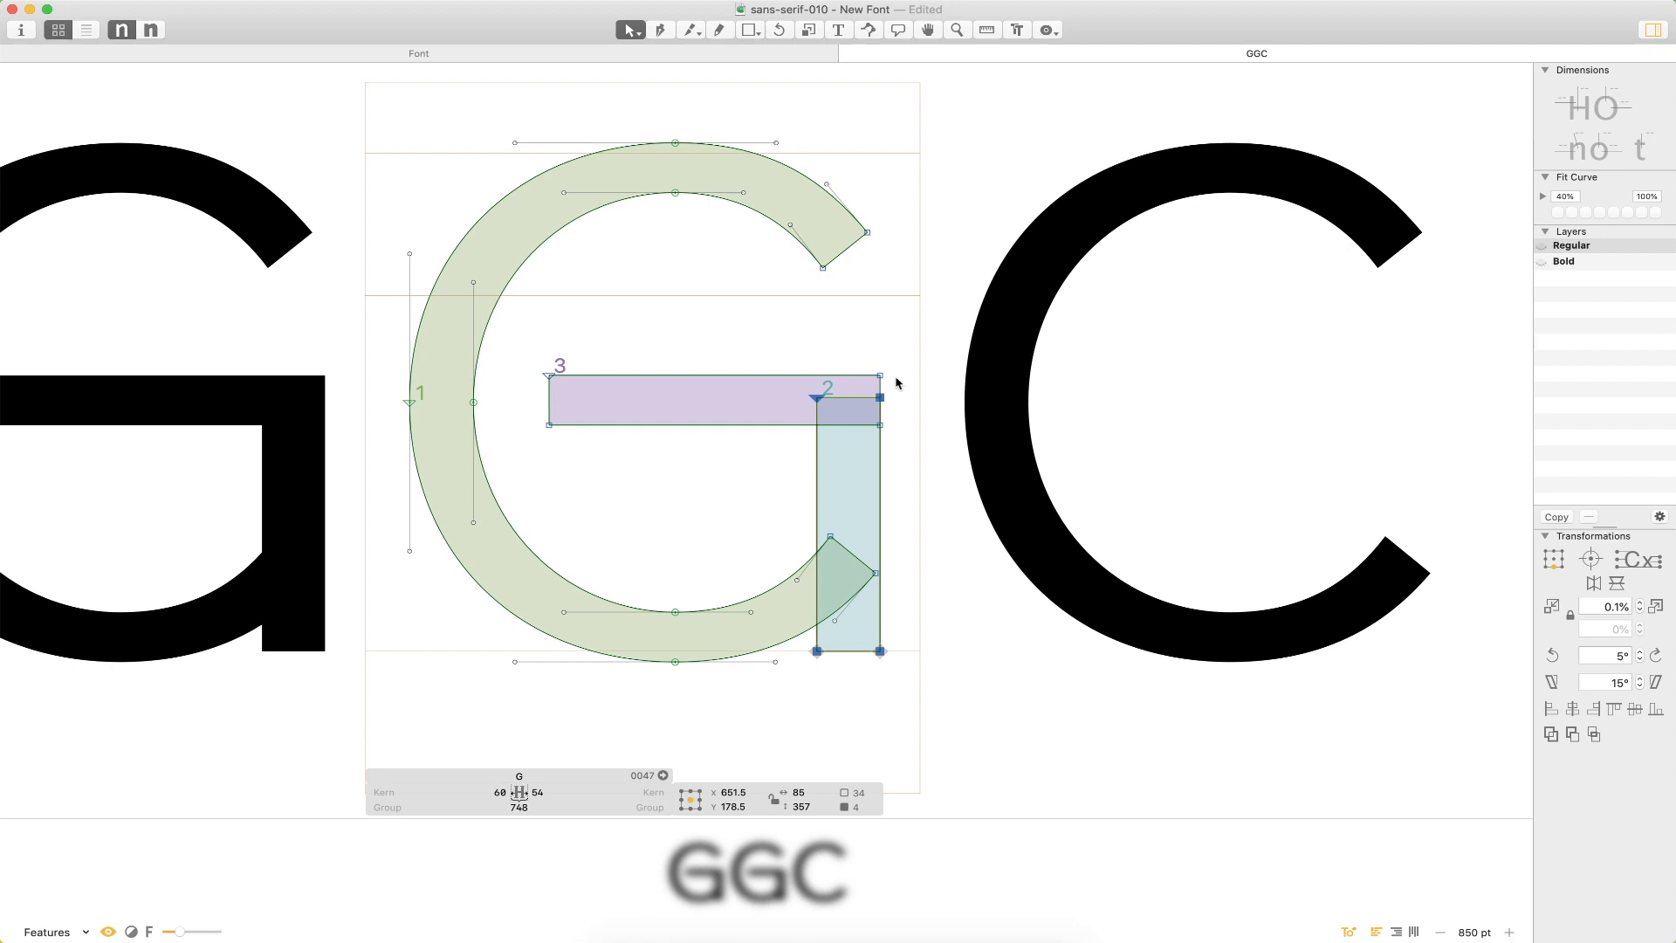
Examine up close how the right edges of the stem and crossbar align at their corner.
{"action": "key", "text": "a"}
{"action": "left_click", "coordinate": [761, 530]}
{"action": "key", "text": "z"}
{"action": "left_click_drag", "start_coordinate": [941, 357], "coordinate": [745, 505]}
{"action": "key", "text": "v"}
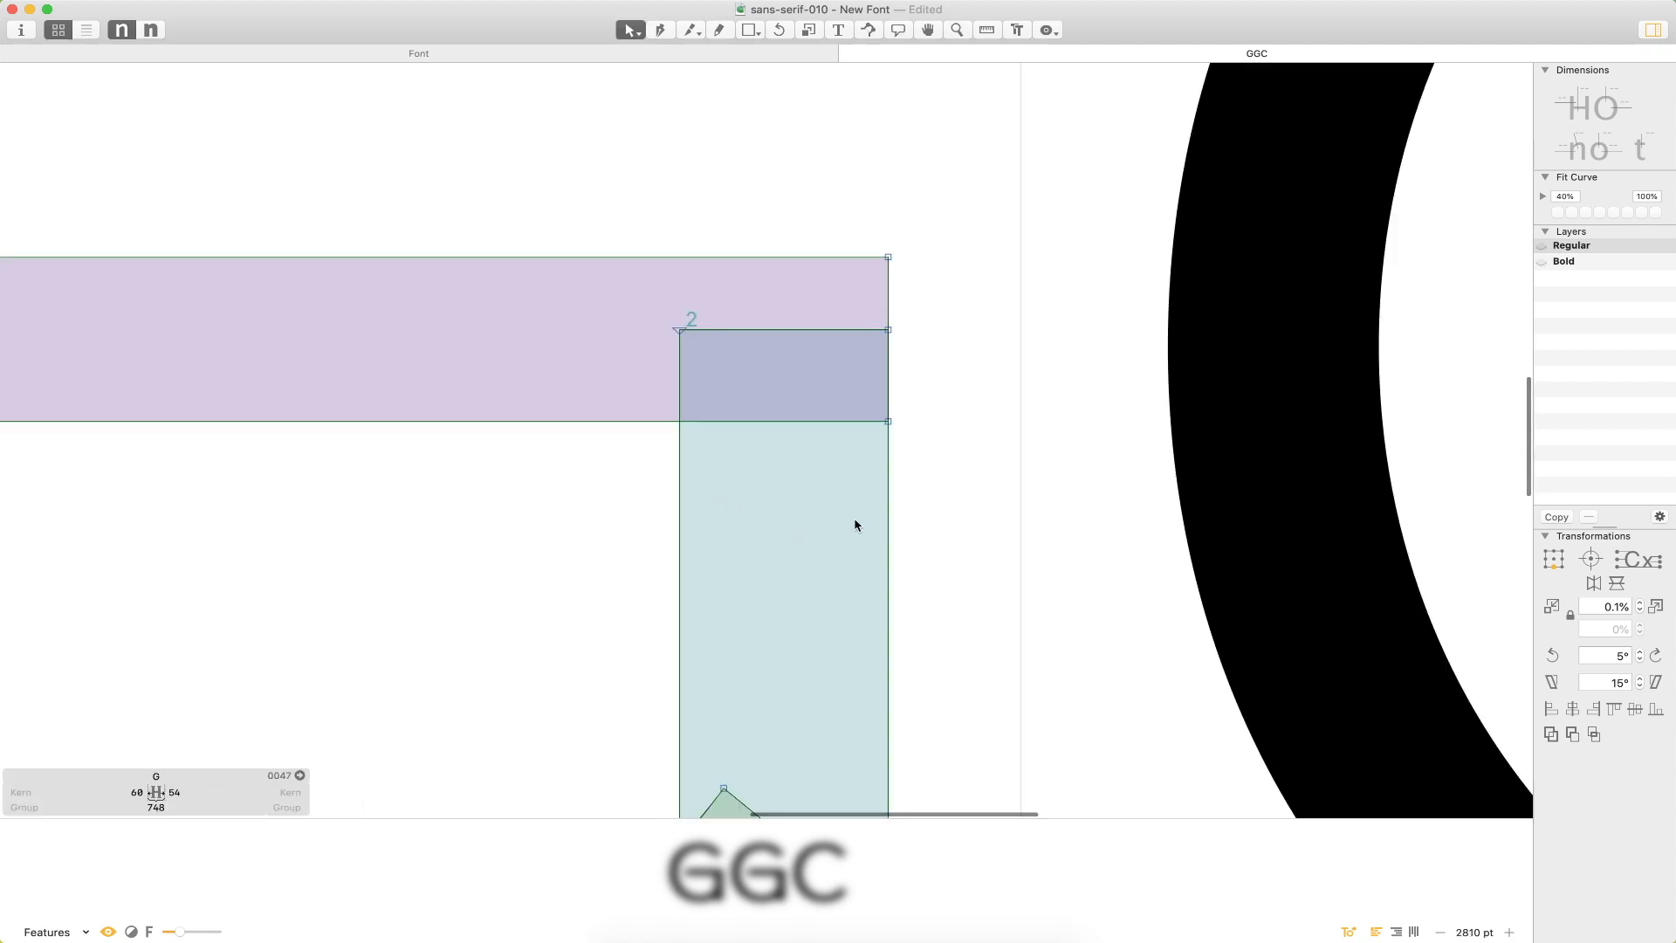
{"action": "double_click", "coordinate": [890, 499]}
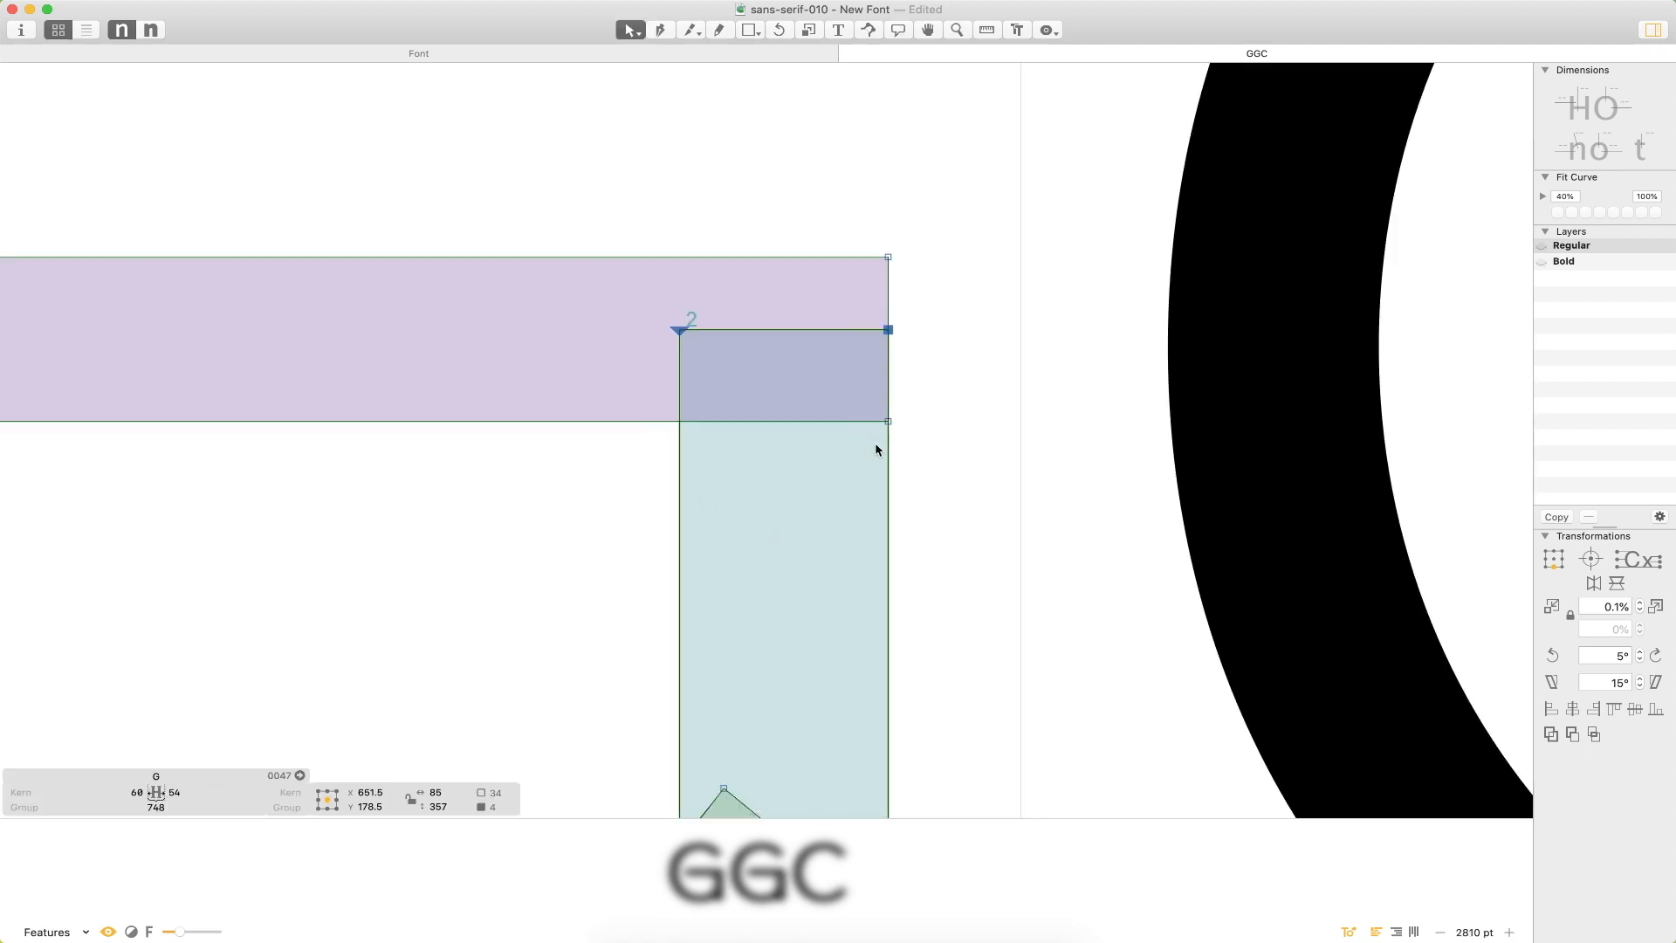
{"action": "key", "text": "super+0"}
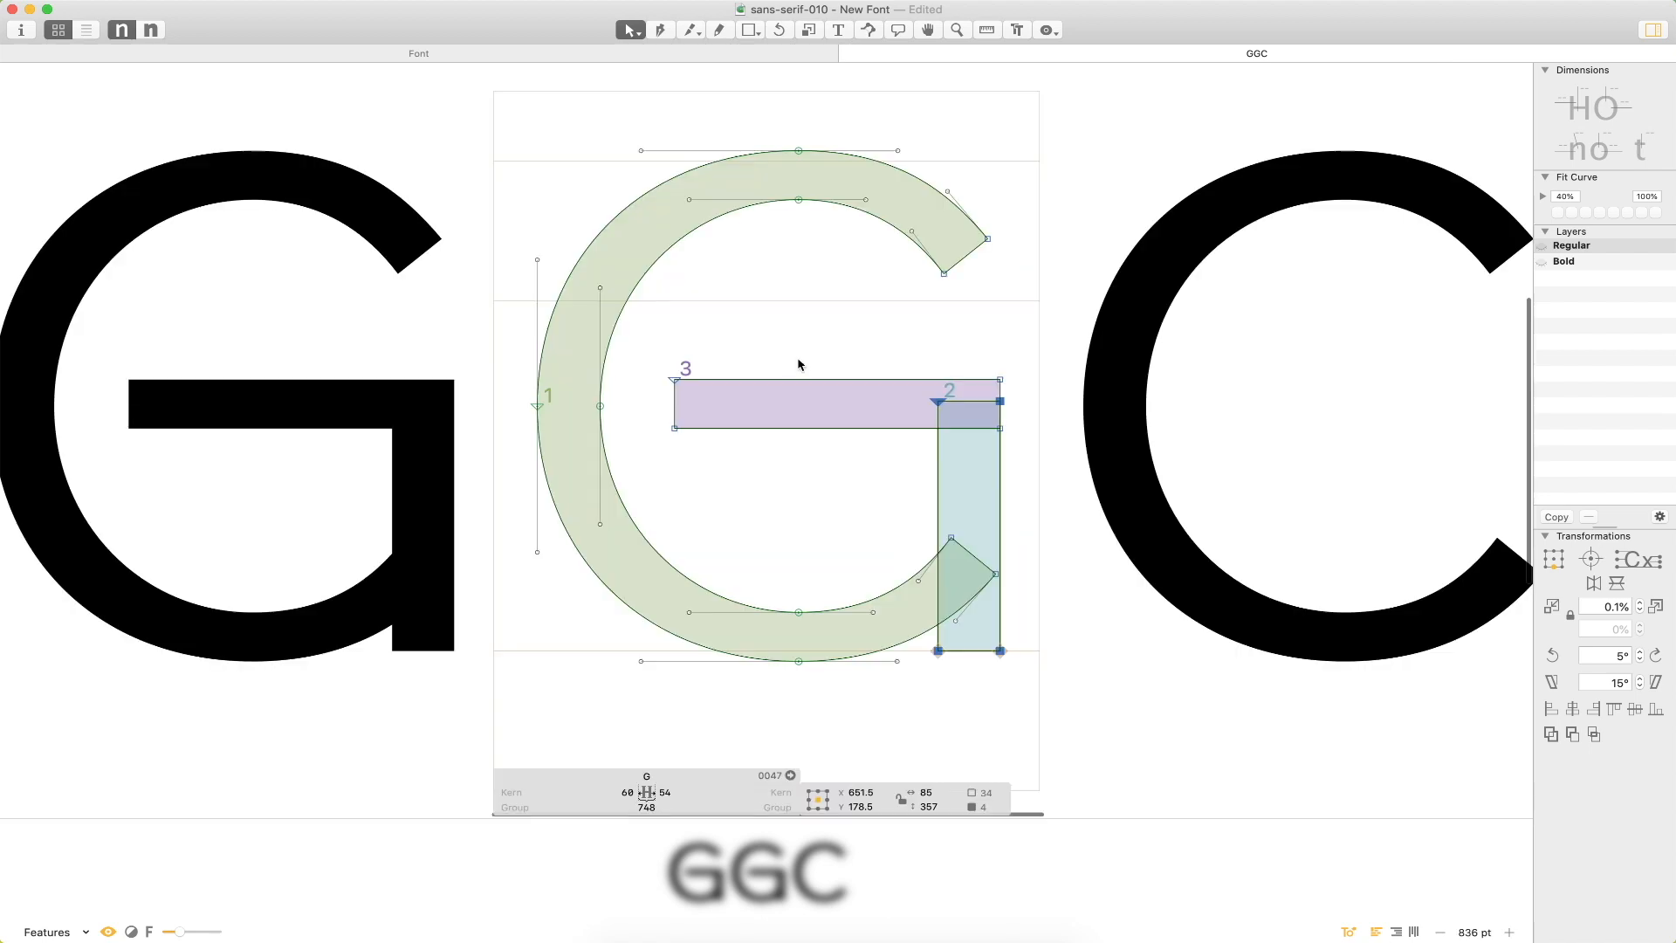
Lower the crossbar together with the stem's top edge by 20 units.
{"action": "left_click", "coordinate": [1021, 411]}
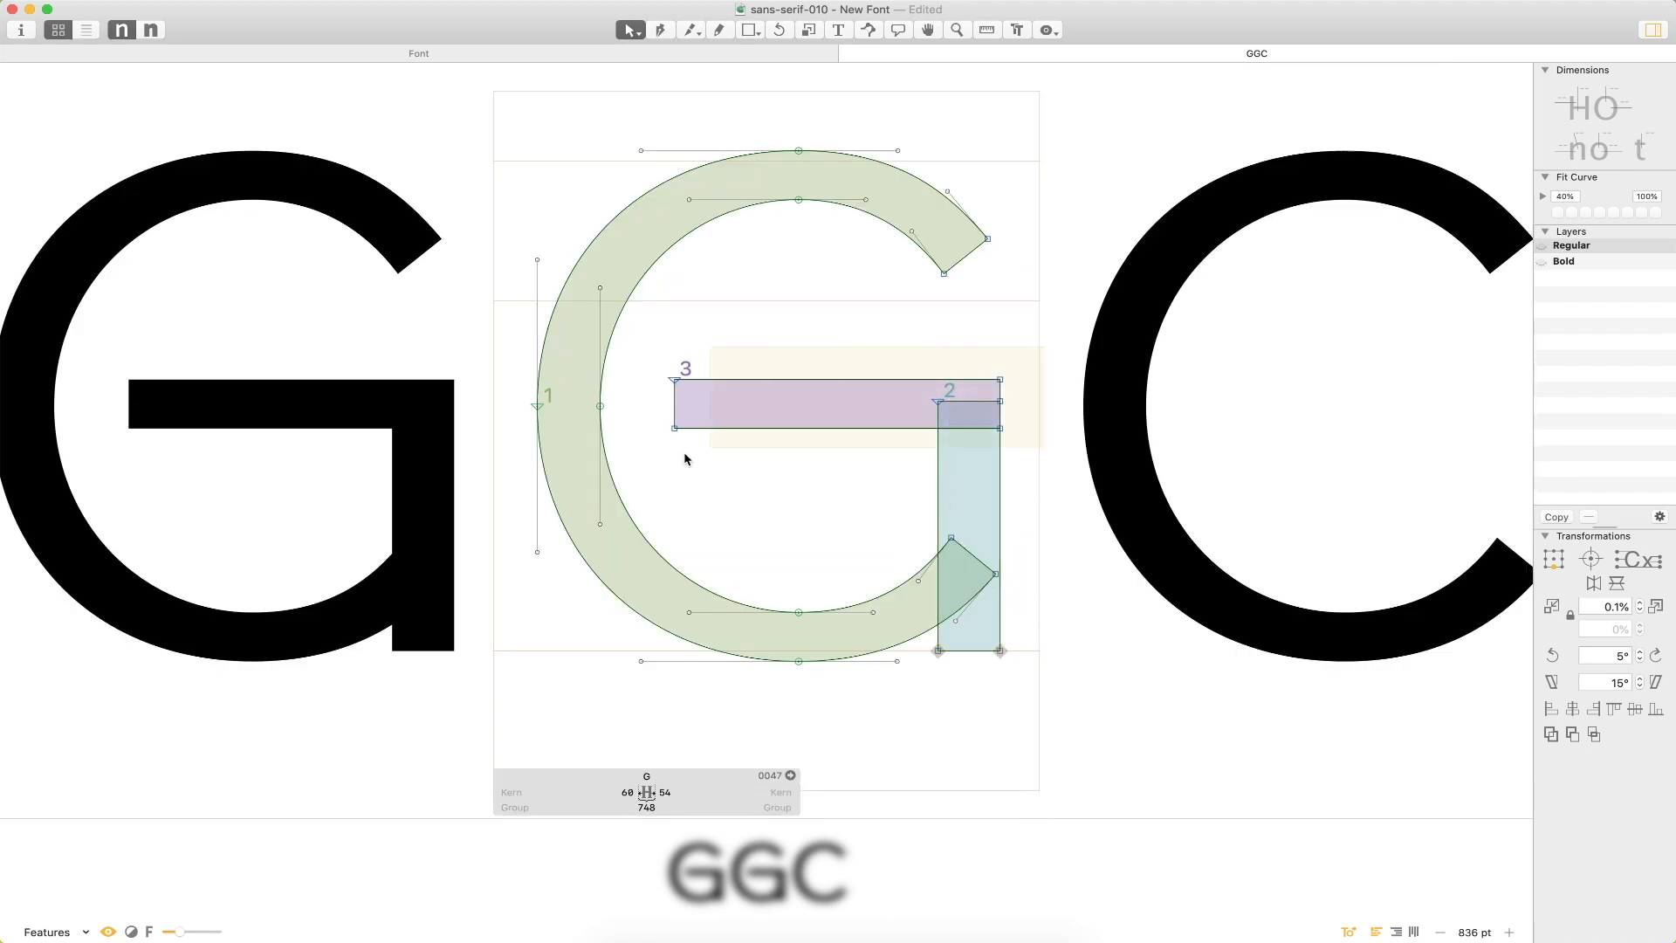
{"action": "left_click", "coordinate": [677, 424]}
{"action": "key", "text": "shift+Down"}
{"action": "key", "text": "shift+Down"}
Shorten the crossbar by moving its left end to the right, to X 388.
{"action": "left_click_drag", "start_coordinate": [647, 374], "coordinate": [704, 487]}
{"action": "key", "text": "shift+Right"}
{"action": "key", "text": "shift+Right"}
{"action": "key", "text": "shift+Right"}
{"action": "key", "text": "shift+Right"}
{"action": "key", "text": "shift+Right"}
{"action": "key", "text": "shift+Right"}
{"action": "key", "text": "shift+Right"}
{"action": "key", "text": "shift+Right"}
{"action": "key", "text": "shift+Right"}
{"action": "key", "text": "shift+Right"}
{"action": "key", "text": "shift+Right"}
{"action": "key", "text": "shift+Right"}
{"action": "key", "text": "shift+Right"}
{"action": "key", "text": "shift+Right"}
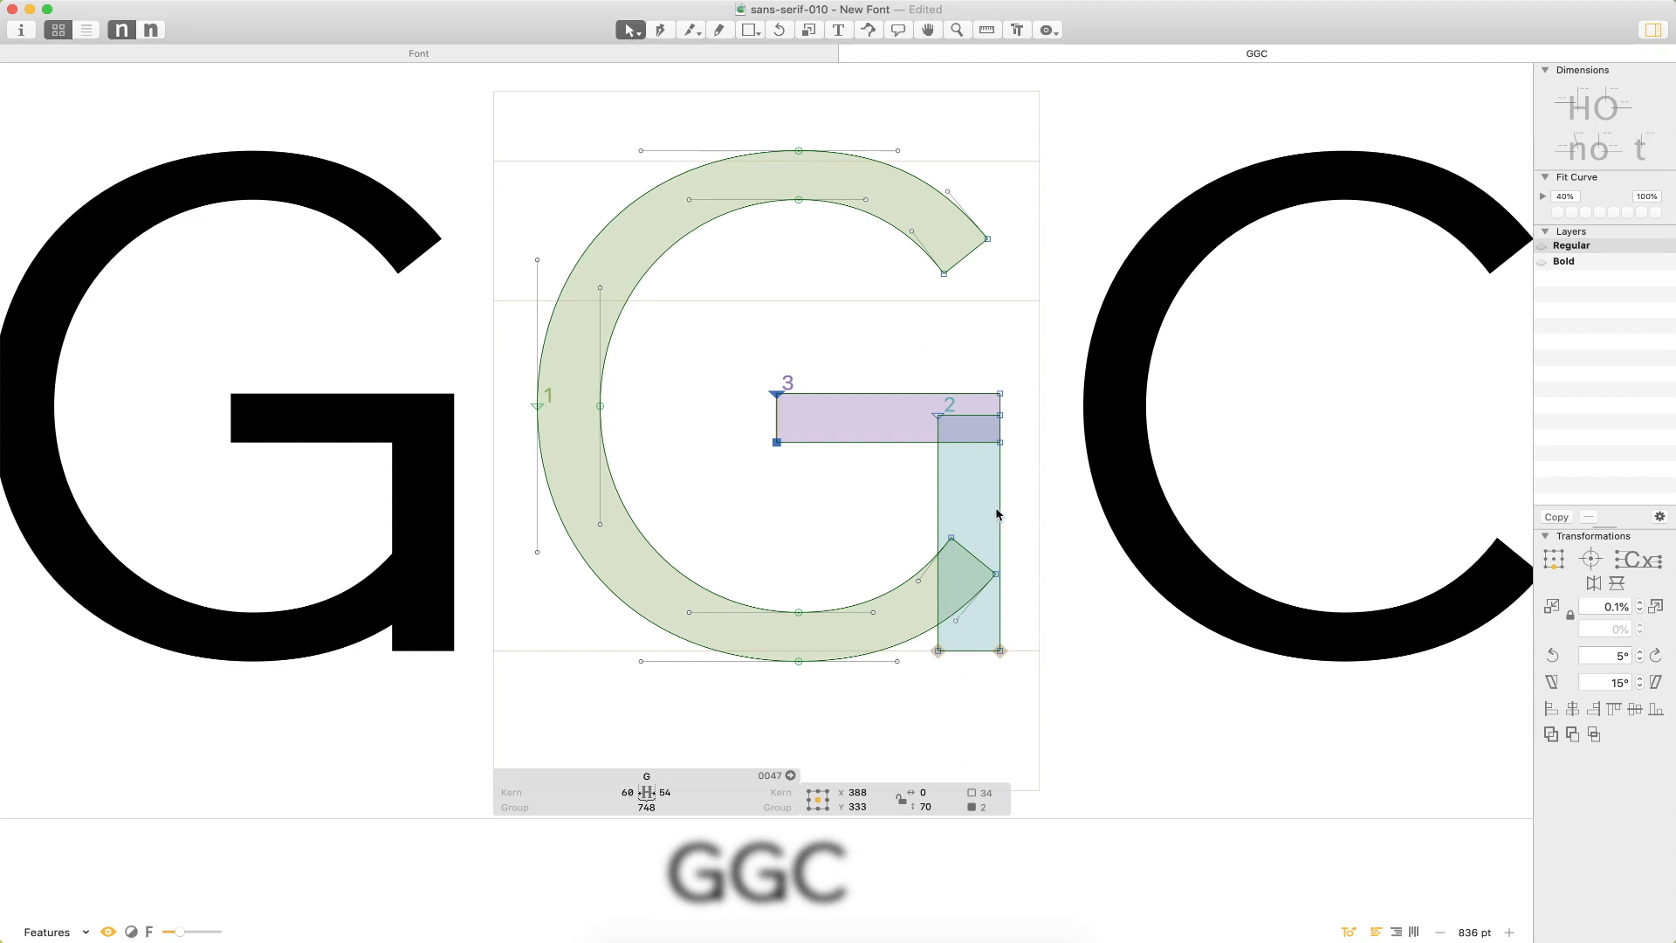
Raise the stem's bottom edge to Y 113, near the outer corner of the G's lower terminal.
{"action": "scroll", "coordinate": [1004, 611], "scroll_direction": "down", "scroll_amount": 4}
{"action": "scroll", "coordinate": [992, 422], "scroll_direction": "up", "scroll_amount": 2}
{"action": "left_click_drag", "start_coordinate": [993, 590], "coordinate": [904, 547]}
{"action": "key", "text": "super+space"}
{"action": "left_click_drag", "start_coordinate": [1047, 343], "coordinate": [795, 656]}
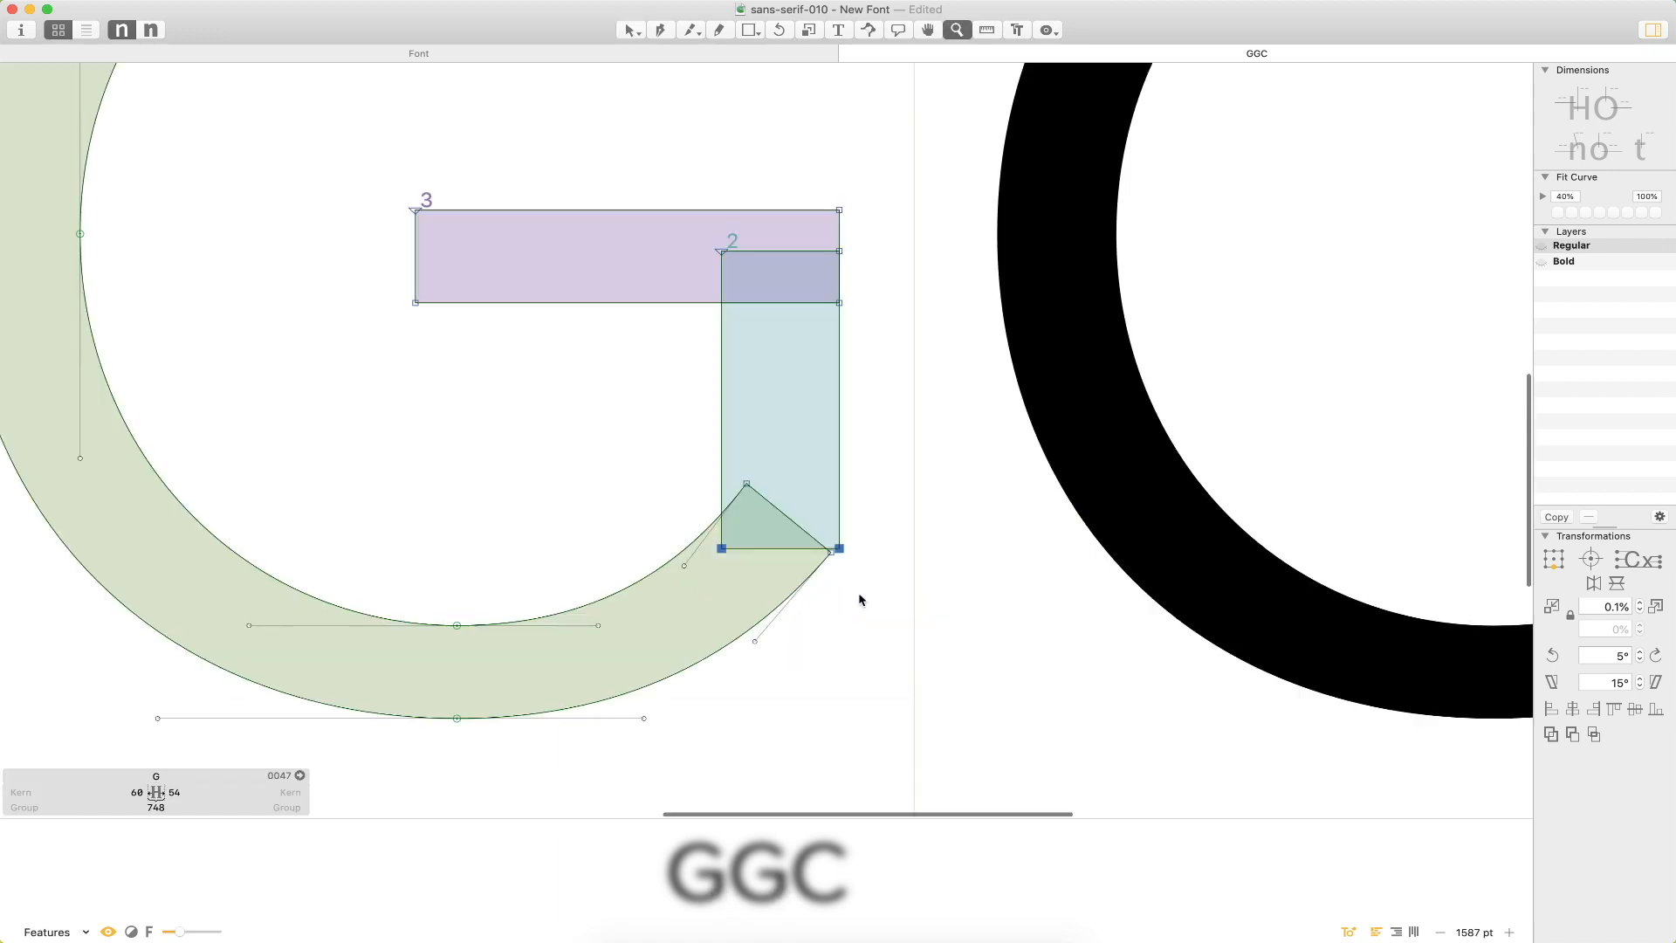
Move the stem so its lower-right corner meets the outer corner of the G's lower terminal.
{"action": "key", "text": "super+space"}
{"action": "left_click_drag", "start_coordinate": [925, 119], "coordinate": [529, 662]}
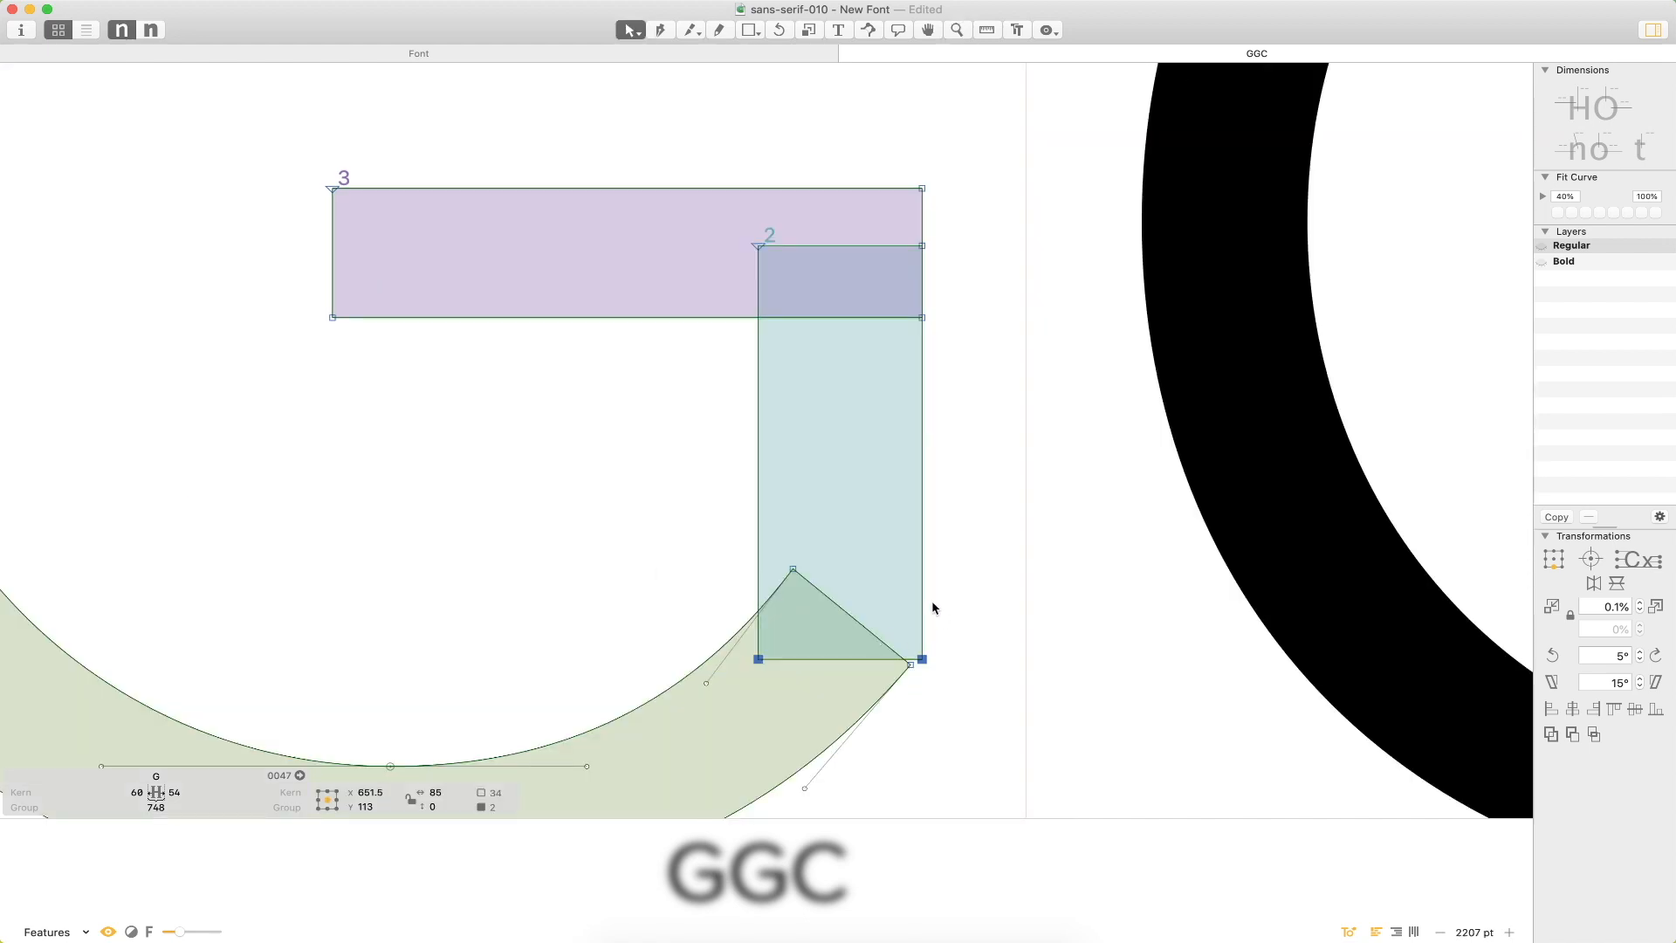
{"action": "double_click", "coordinate": [703, 318], "text": "shift"}
{"action": "key", "text": "super+space"}
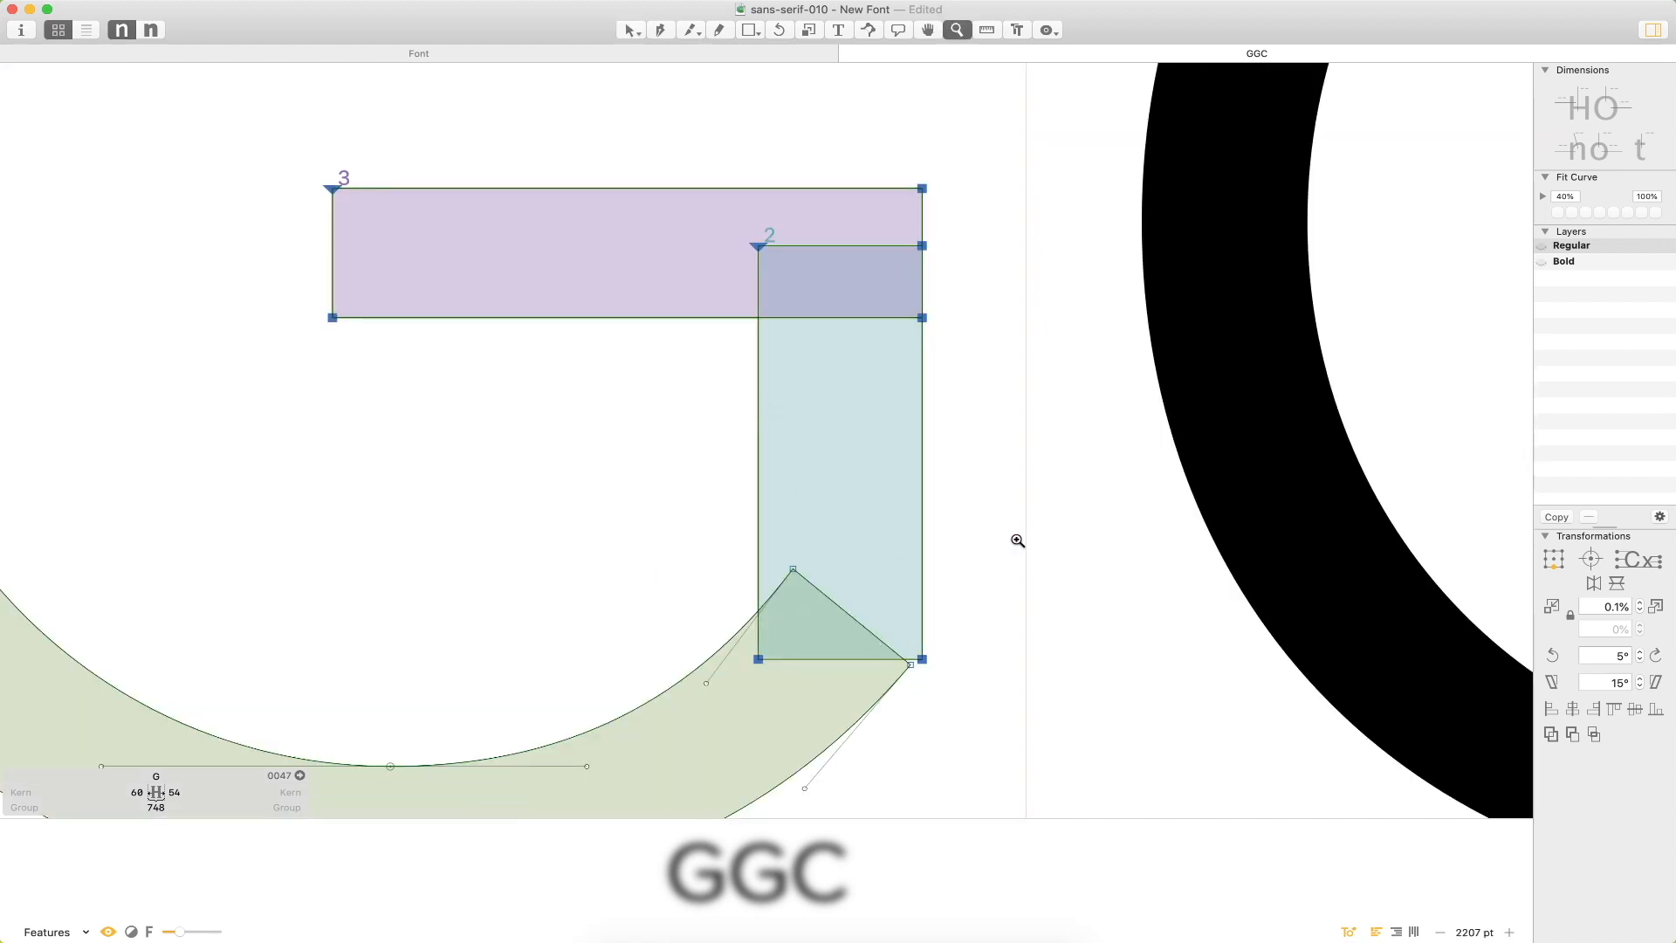
{"action": "left_click_drag", "start_coordinate": [999, 553], "coordinate": [814, 731]}
{"action": "left_click", "coordinate": [804, 498]}
{"action": "double_click", "coordinate": [861, 472]}
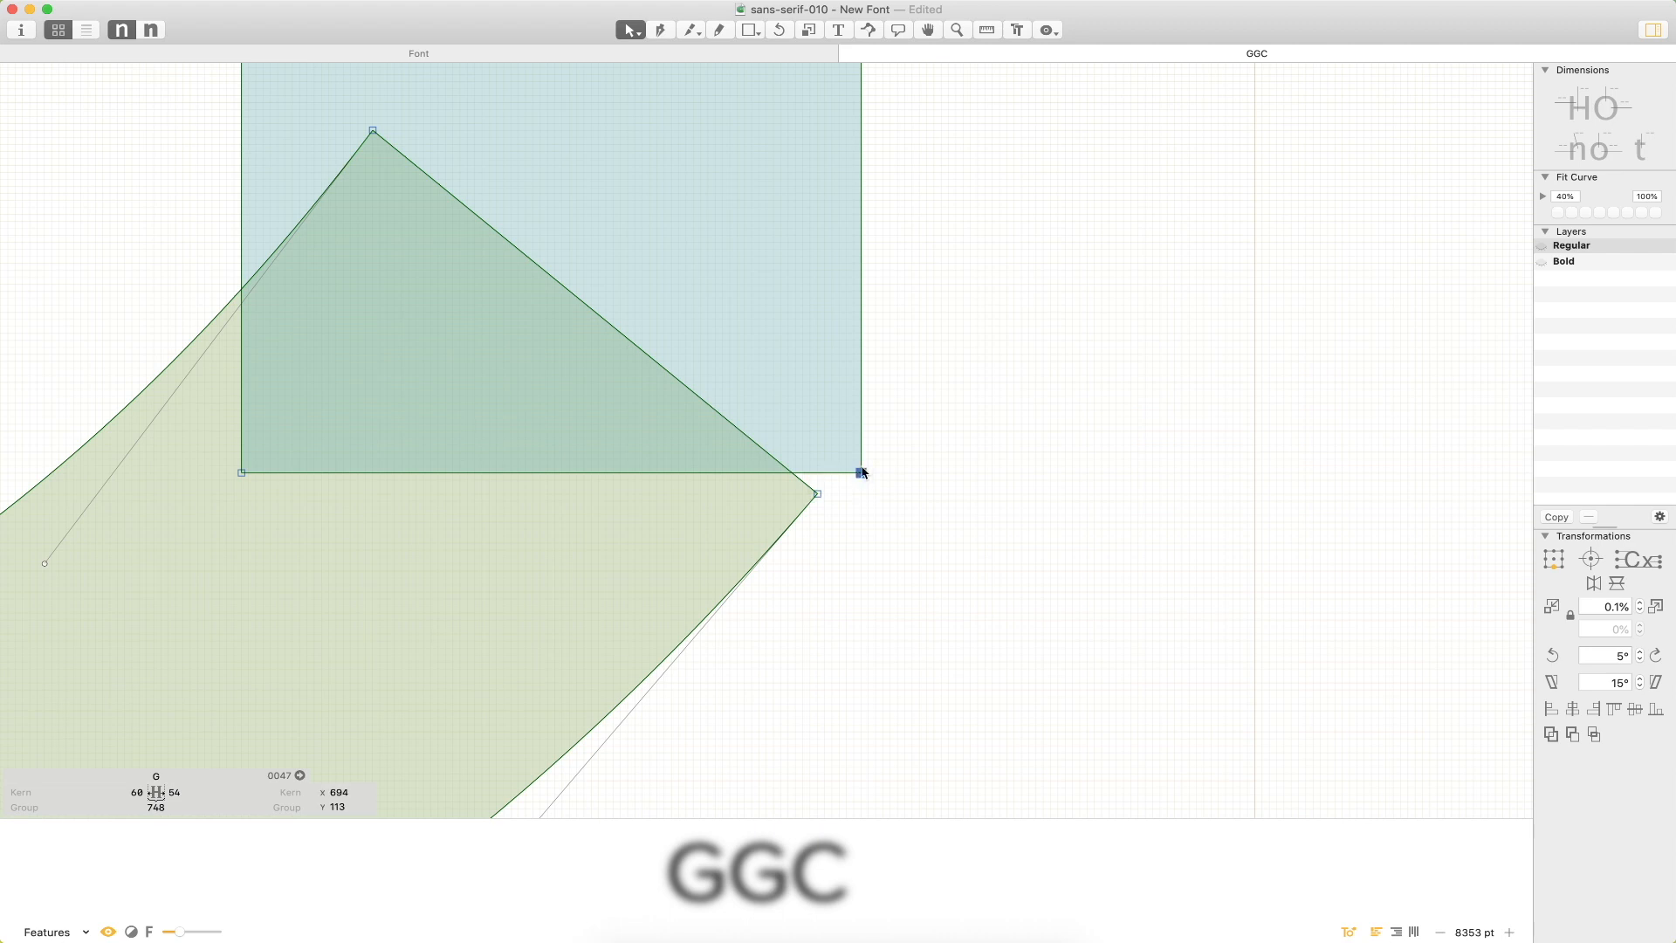
{"action": "left_click_drag", "start_coordinate": [842, 484], "coordinate": [805, 505]}
{"action": "key", "text": "Left"}
{"action": "left_click", "coordinate": [928, 527]}
{"action": "key", "text": "space"}
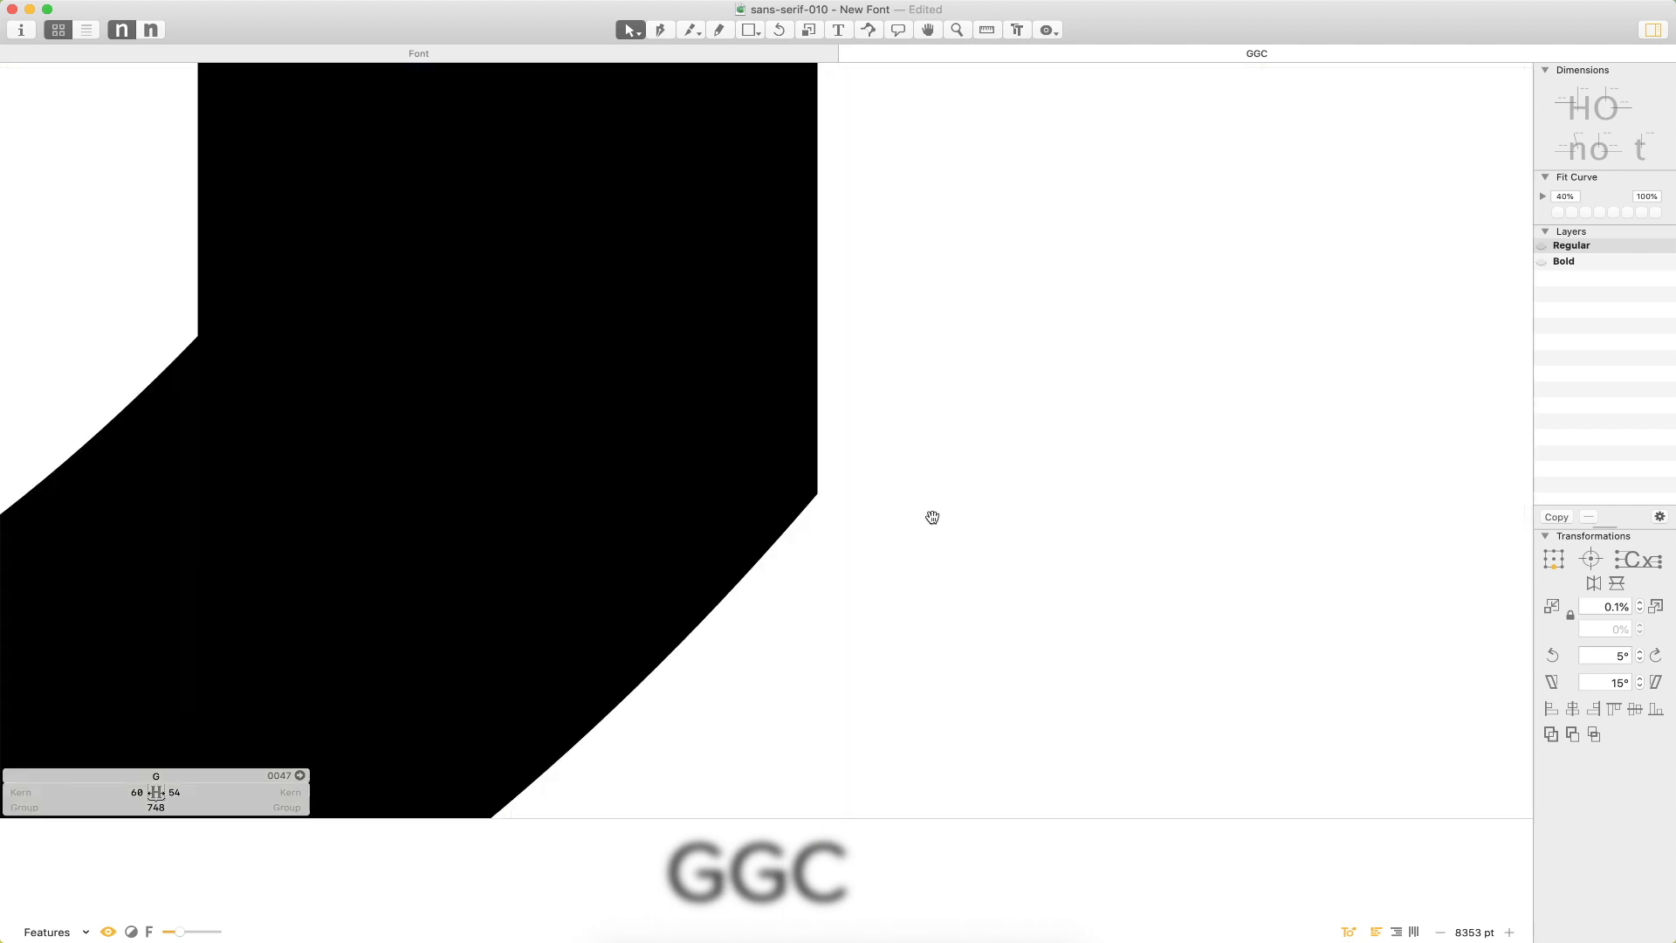
{"action": "key", "text": "super+0"}
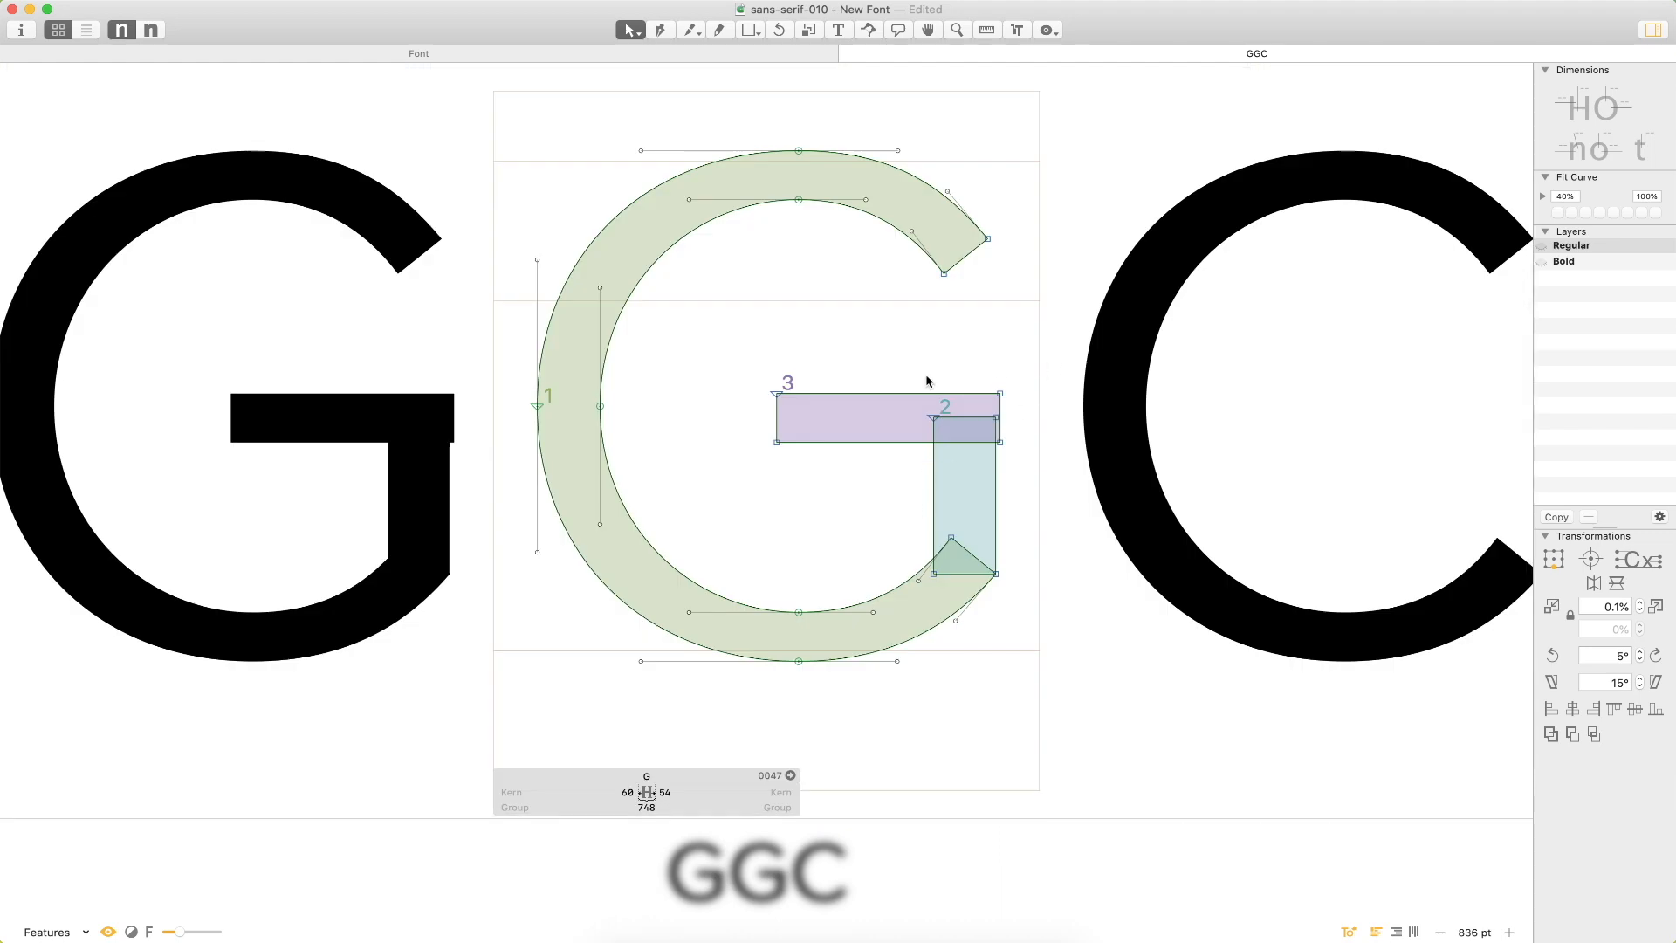
Nudge the crossbar left until its right end is flush with the stem's right edge.
{"action": "left_click_drag", "start_coordinate": [1003, 377], "coordinate": [848, 451]}
{"action": "left_click_drag", "start_coordinate": [1170, 157], "coordinate": [1088, 467]}
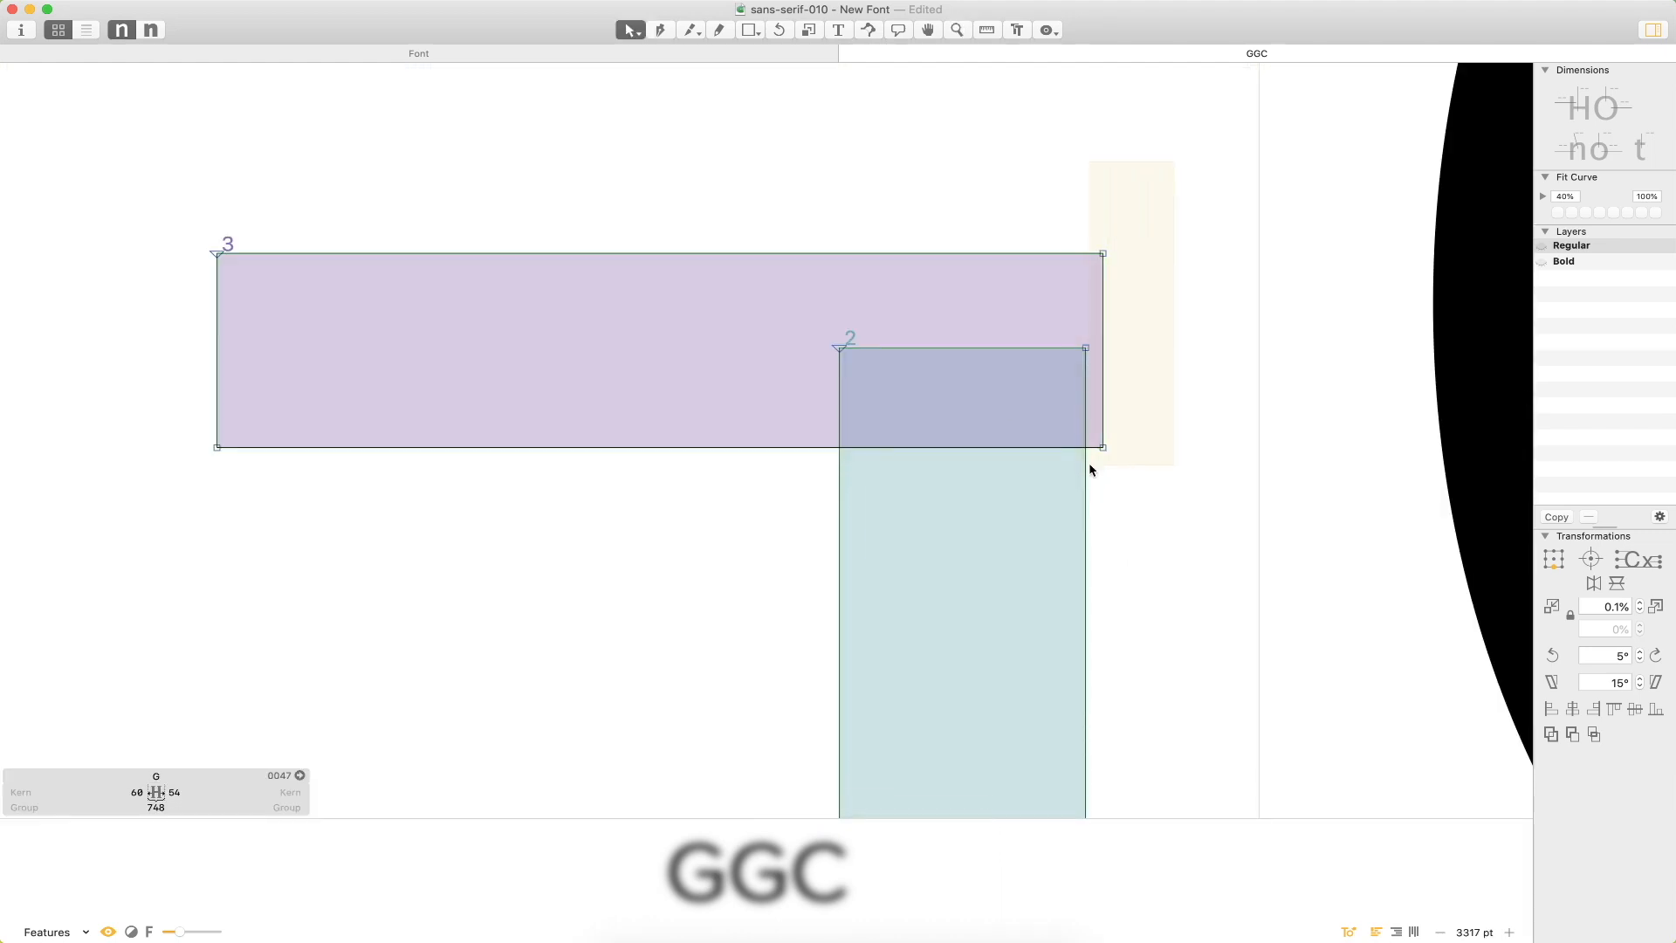
{"action": "double_click", "coordinate": [703, 452]}
{"action": "key", "text": "shift+Left"}
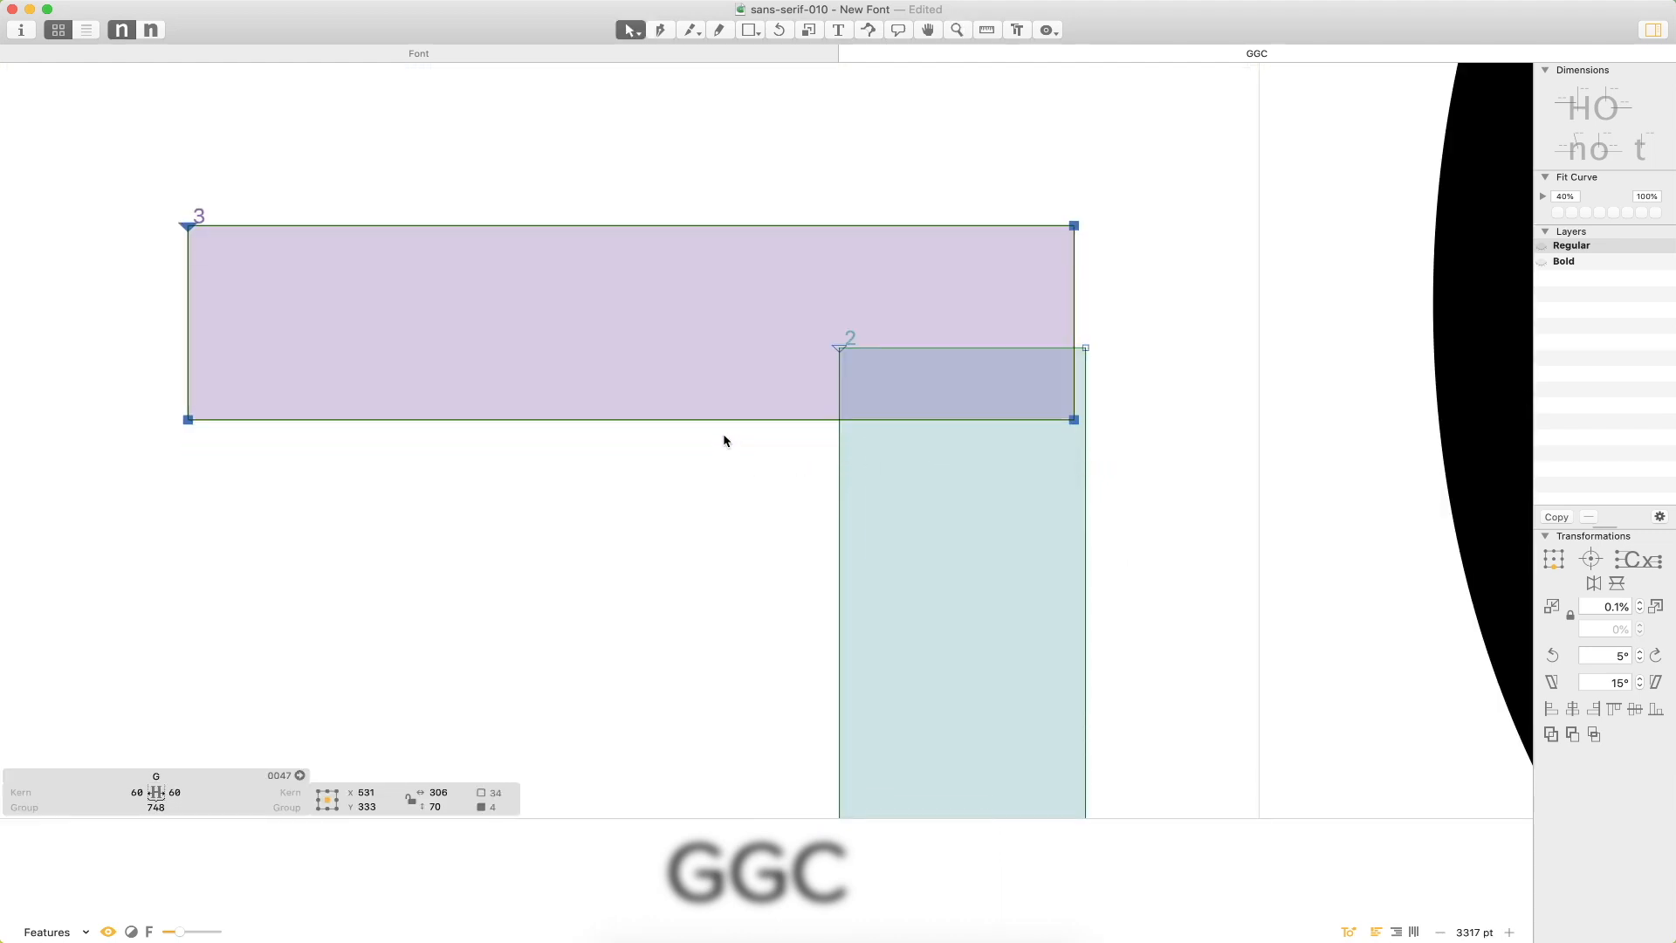
{"action": "key", "text": "shift+Right"}
{"action": "key", "text": "Left"}
{"action": "key", "text": "Left"}
{"action": "key", "text": "Left"}
{"action": "key", "text": "Left"}
{"action": "key", "text": "Left"}
{"action": "key", "text": "Left"}
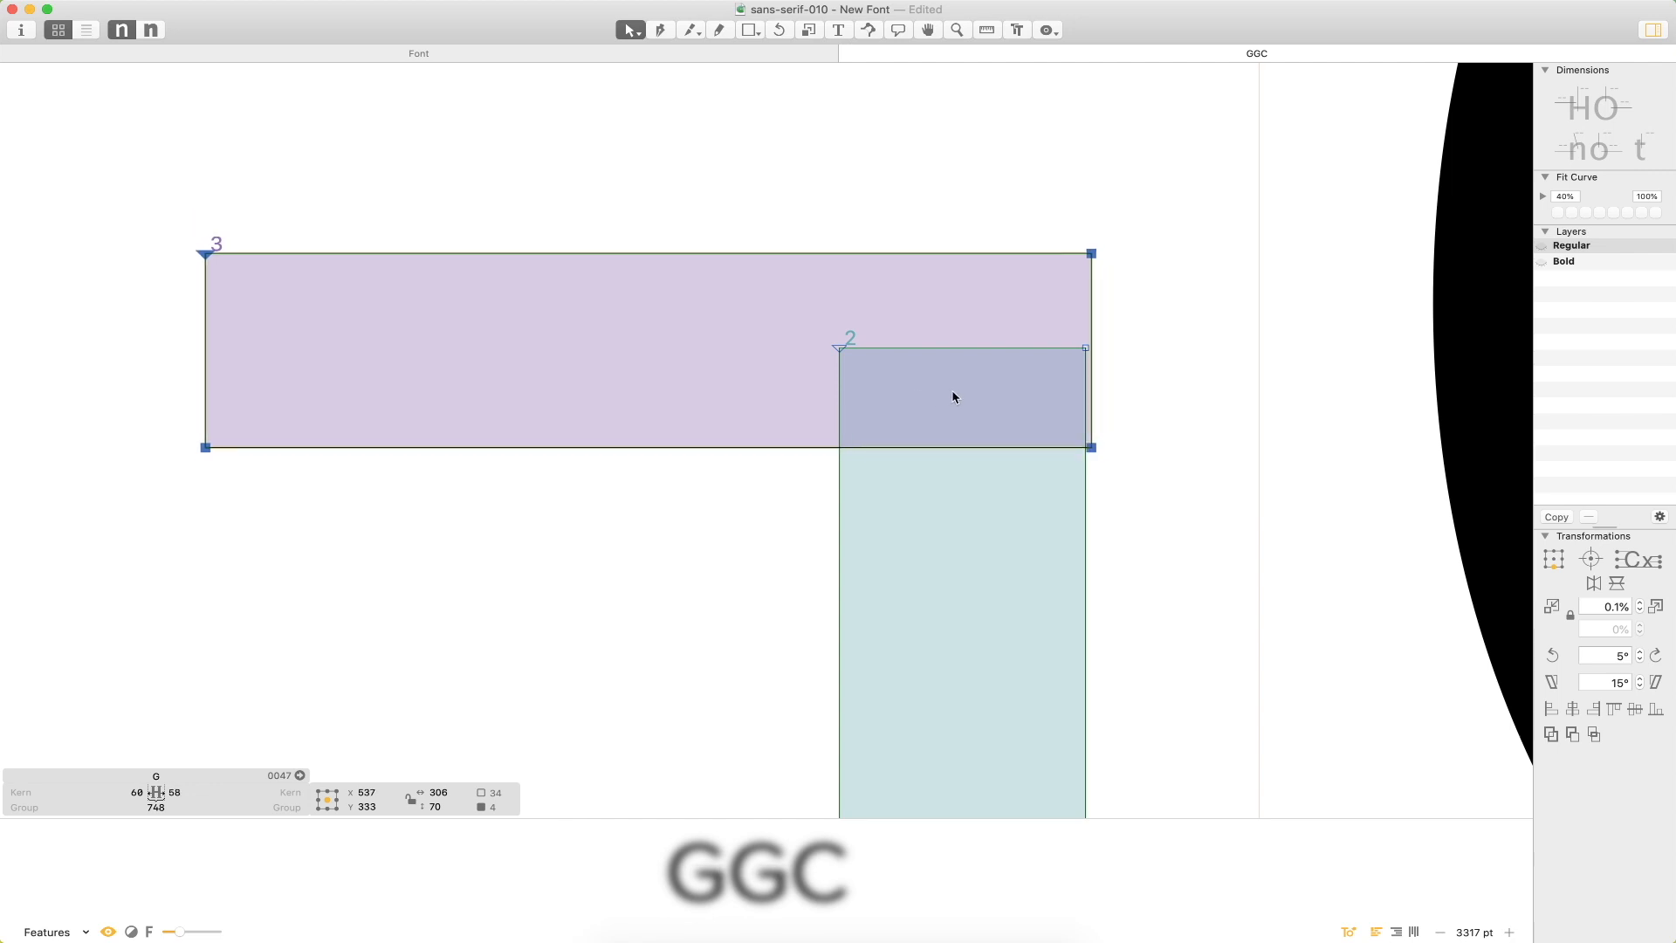
{"action": "left_click", "coordinate": [1172, 390]}
Move the G's crossbar, stem and lower terminal together 20 units to the right, to X 555.
{"action": "key", "text": "super+0"}
{"action": "key", "text": "space"}
{"action": "left_click_drag", "start_coordinate": [998, 385], "coordinate": [1107, 387]}
{"action": "key", "text": "super+minus"}
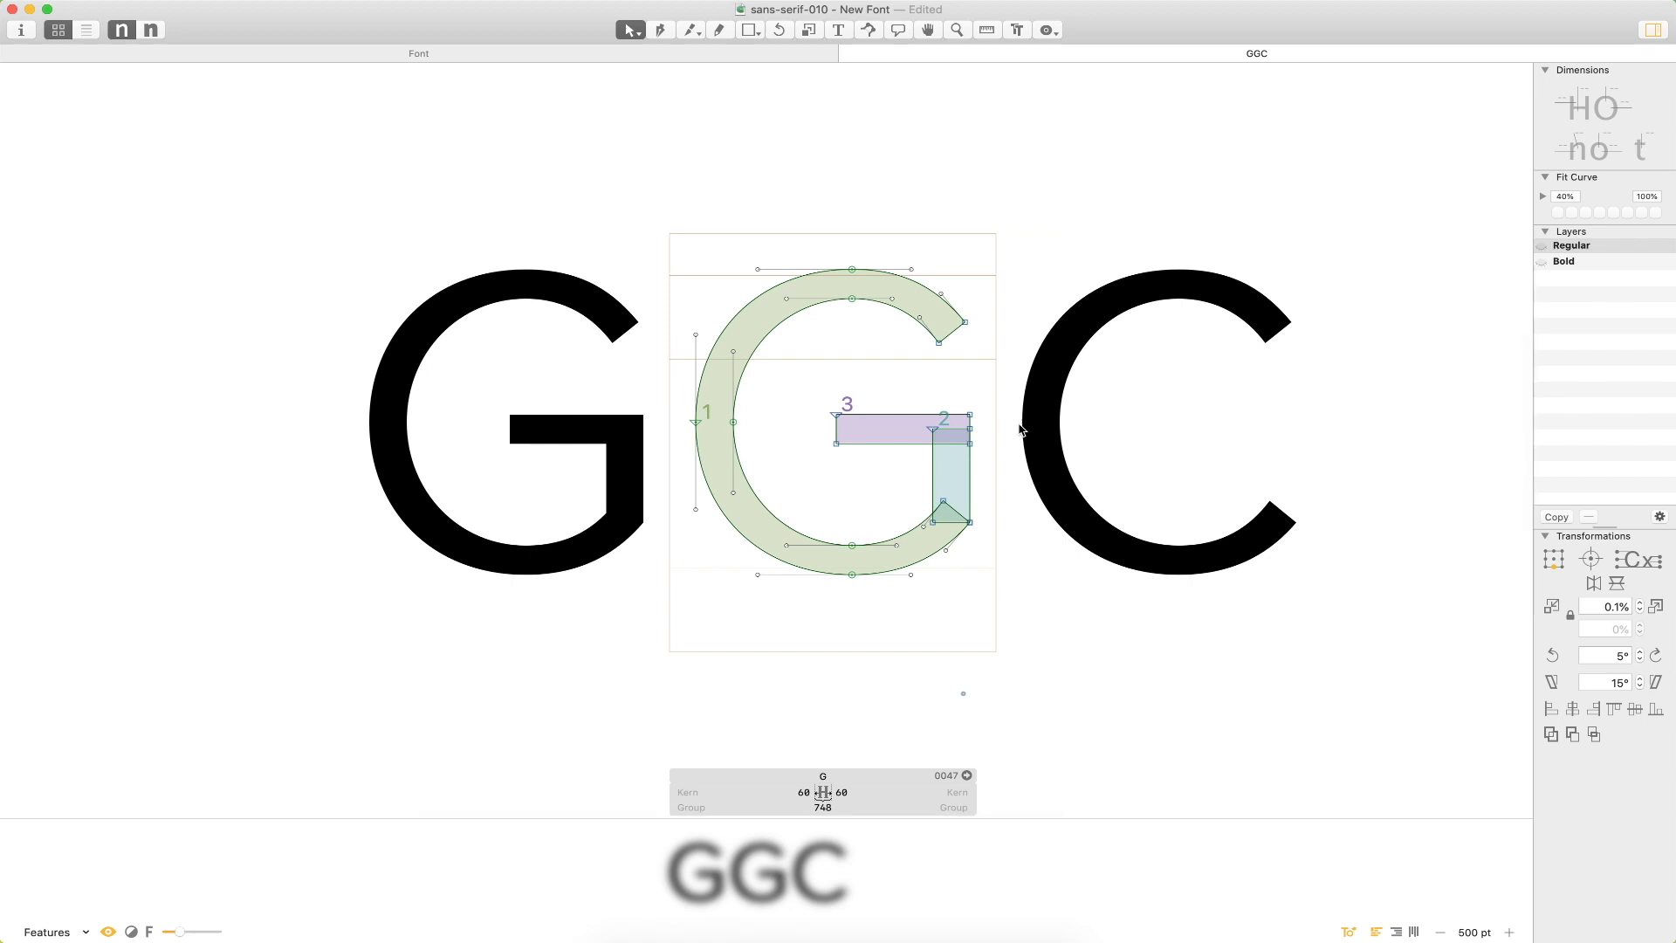
{"action": "key", "text": "t"}
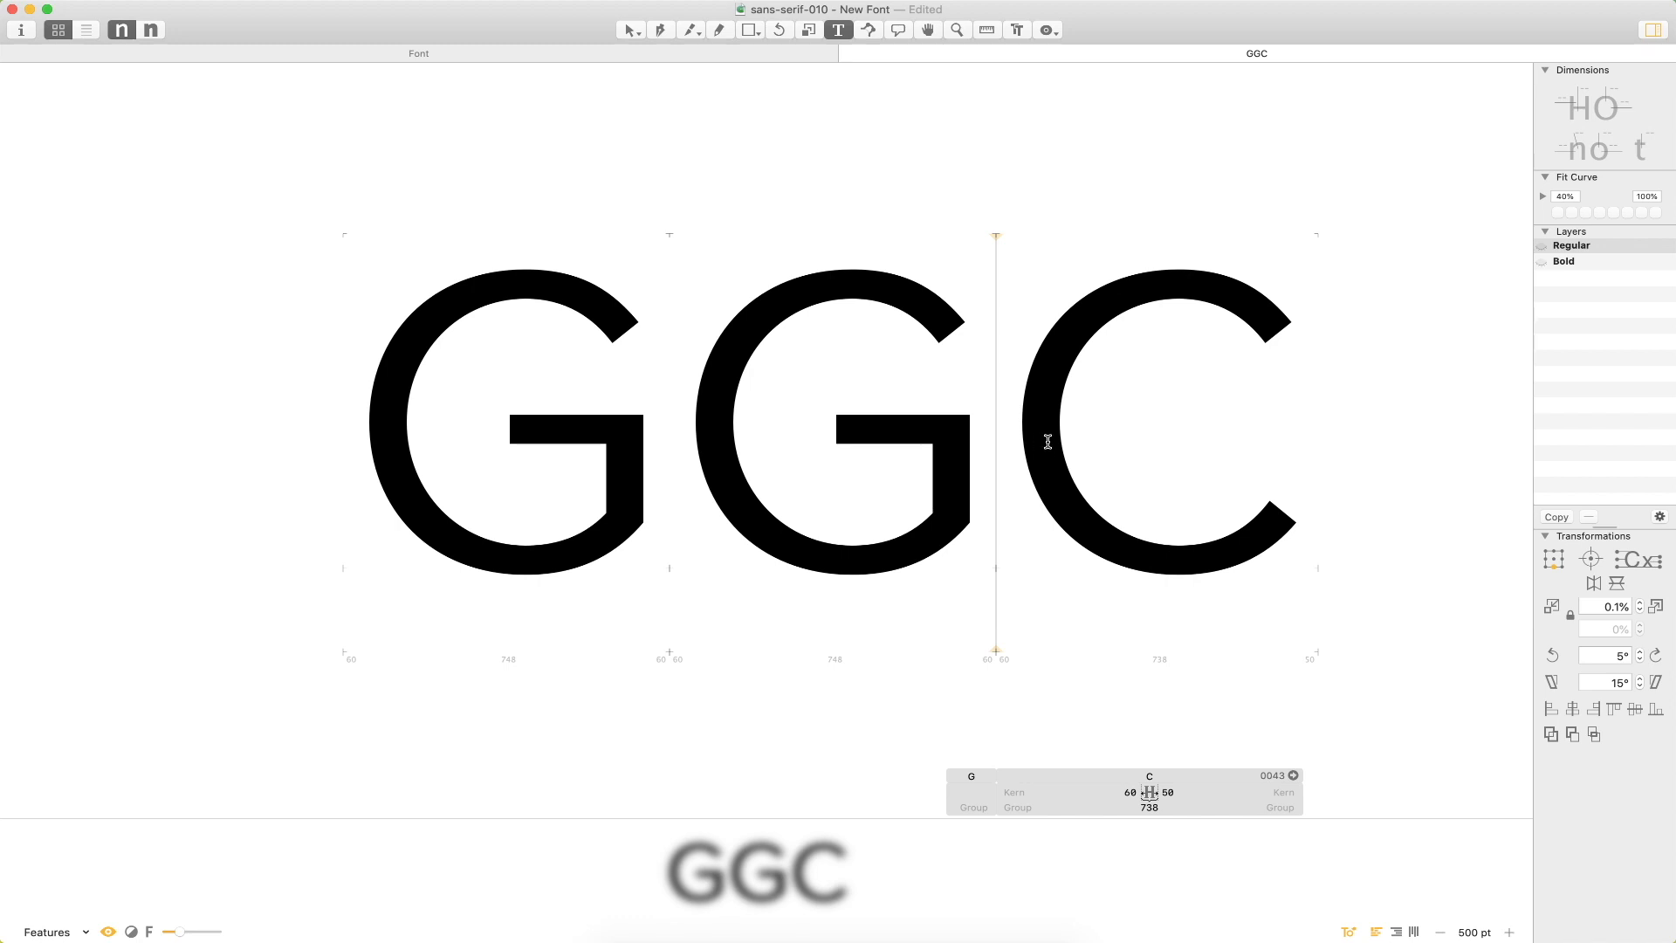
{"action": "key", "text": "Escape"}
{"action": "double_click", "coordinate": [967, 403]}
{"action": "key", "text": "super+space"}
{"action": "left_click_drag", "start_coordinate": [1098, 217], "coordinate": [678, 703]}
{"action": "mouse_move", "coordinate": [958, 274]}
{"action": "left_mouse_down"}
{"action": "mouse_move", "coordinate": [628, 557]}
{"action": "mouse_move", "coordinate": [661, 534]}
{"action": "left_mouse_up"}
{"action": "key", "text": "shift+Right"}
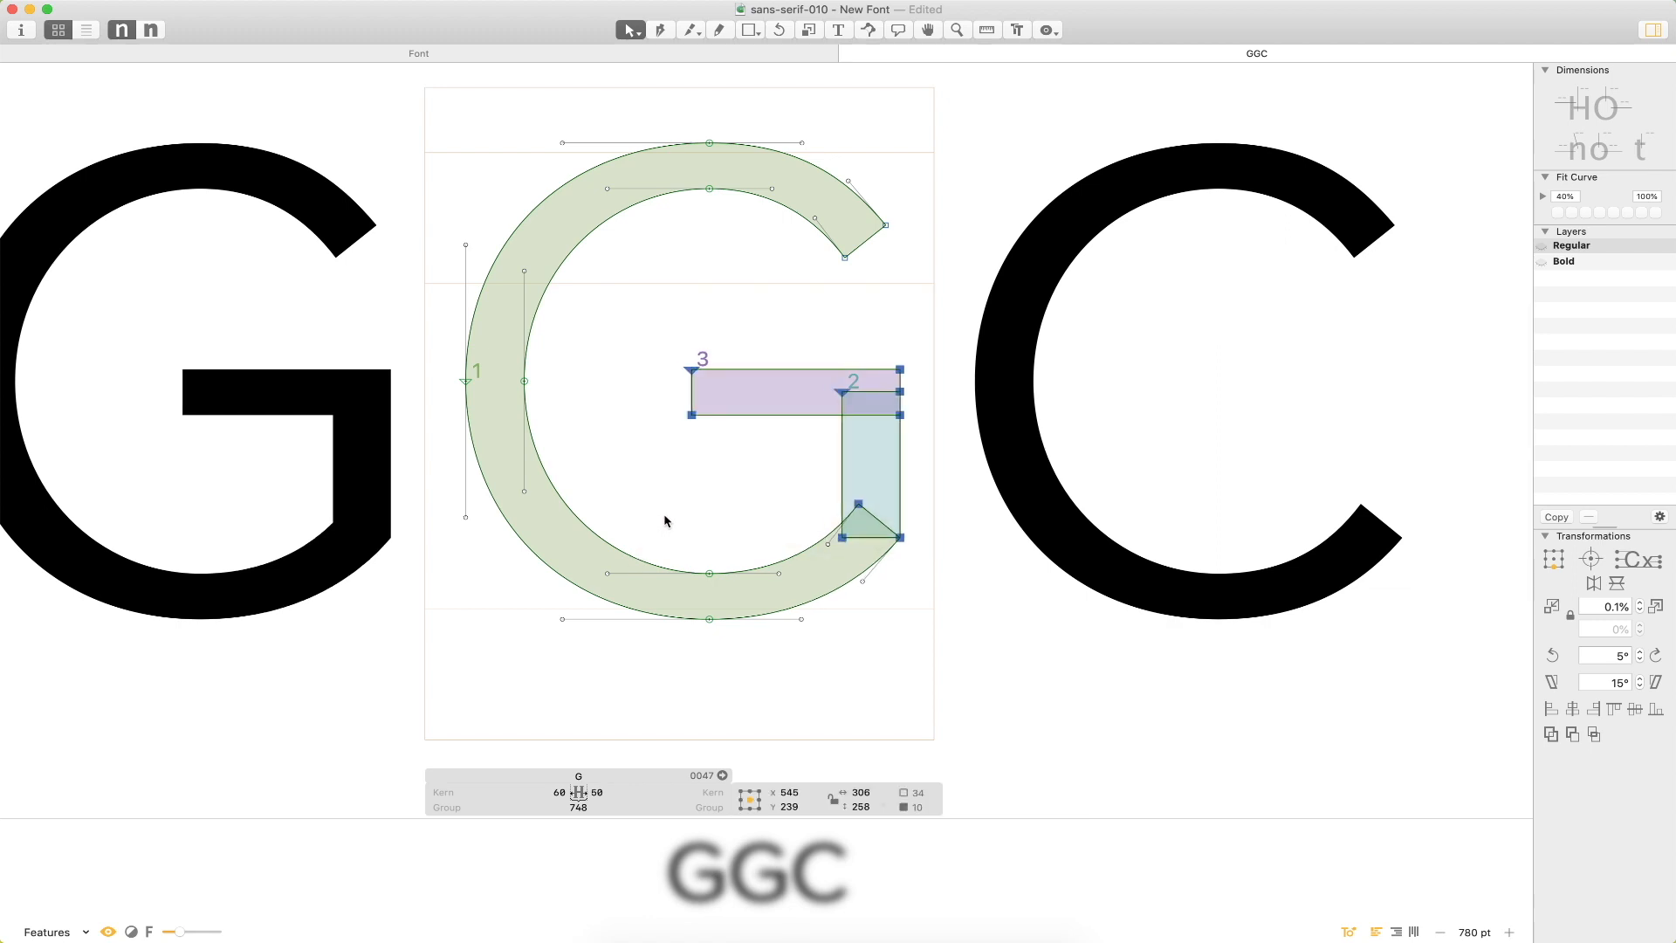
{"action": "key", "text": "shift+Right"}
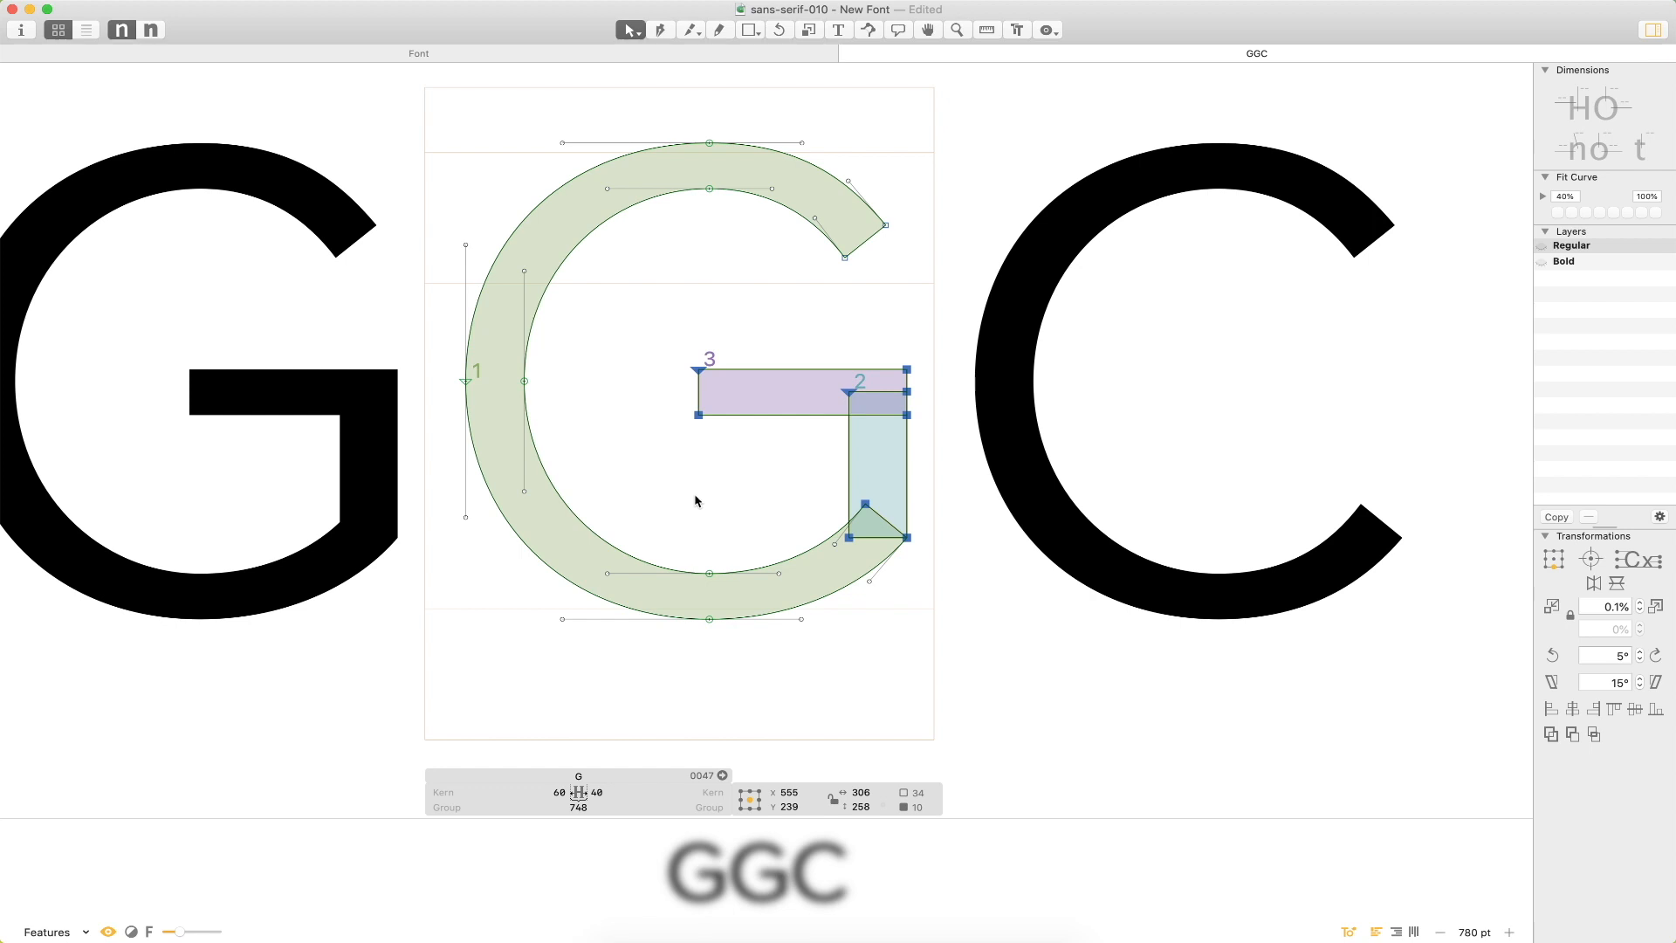
{"action": "left_click", "coordinate": [818, 541]}
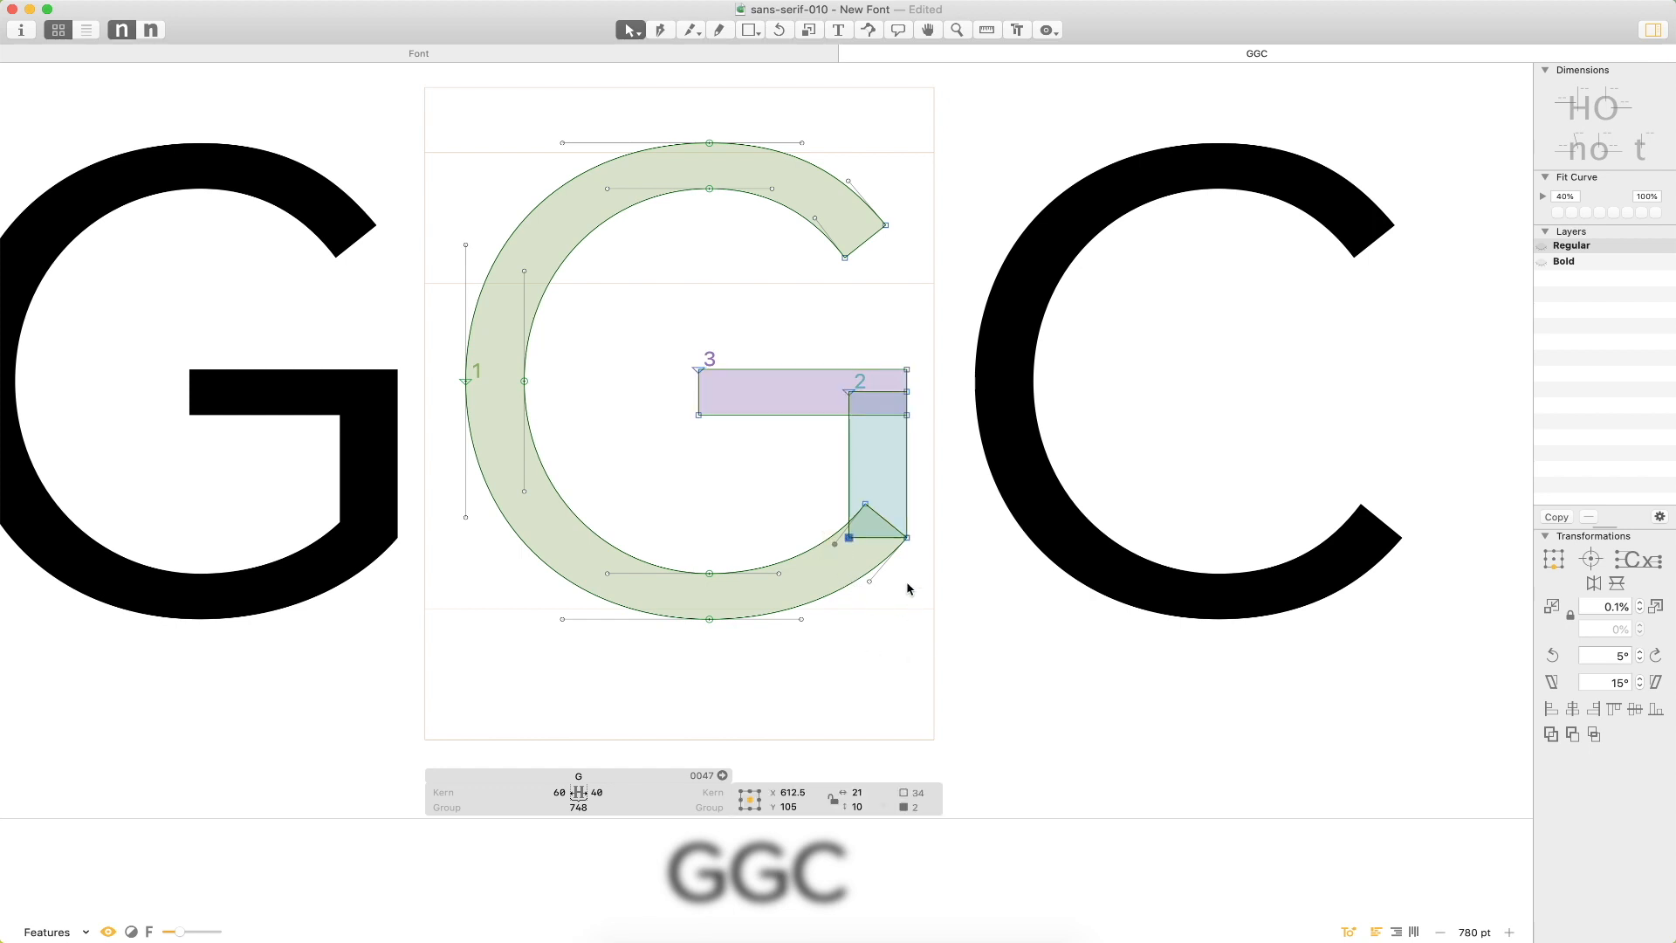
{"action": "left_click", "coordinate": [813, 518]}
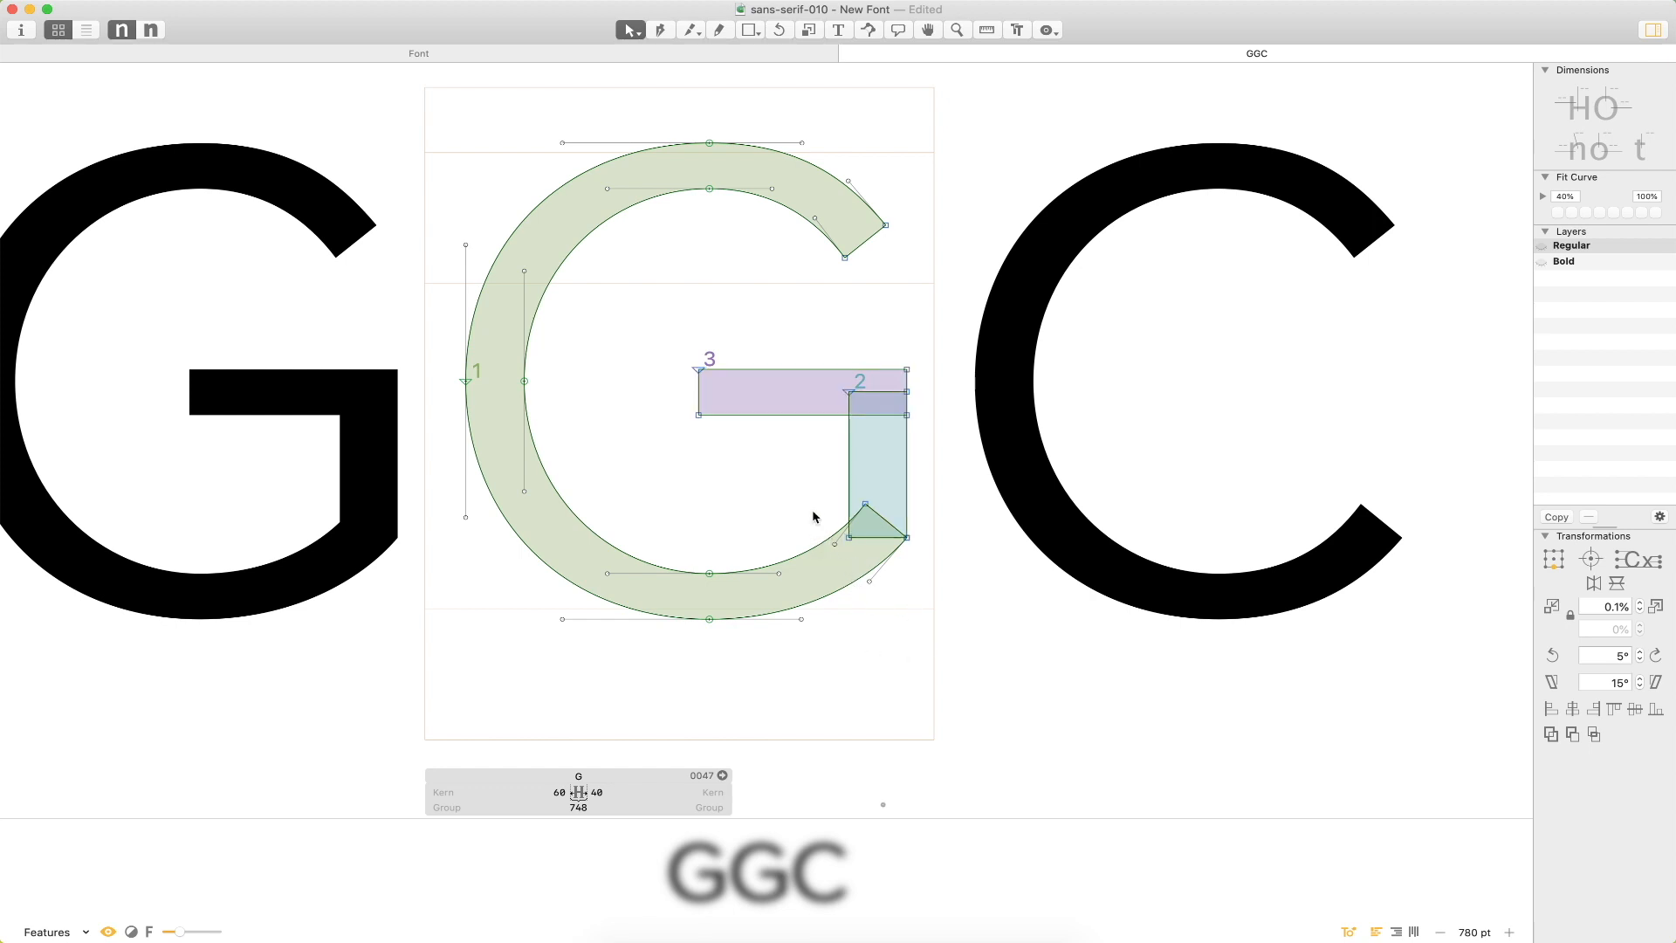
Try nudging the two curve handles next to the G's lower terminal left and up by 10 units.
{"action": "left_click_drag", "start_coordinate": [839, 565], "coordinate": [844, 571]}
{"action": "left_click_drag", "start_coordinate": [913, 624], "coordinate": [850, 578], "text": "shift"}
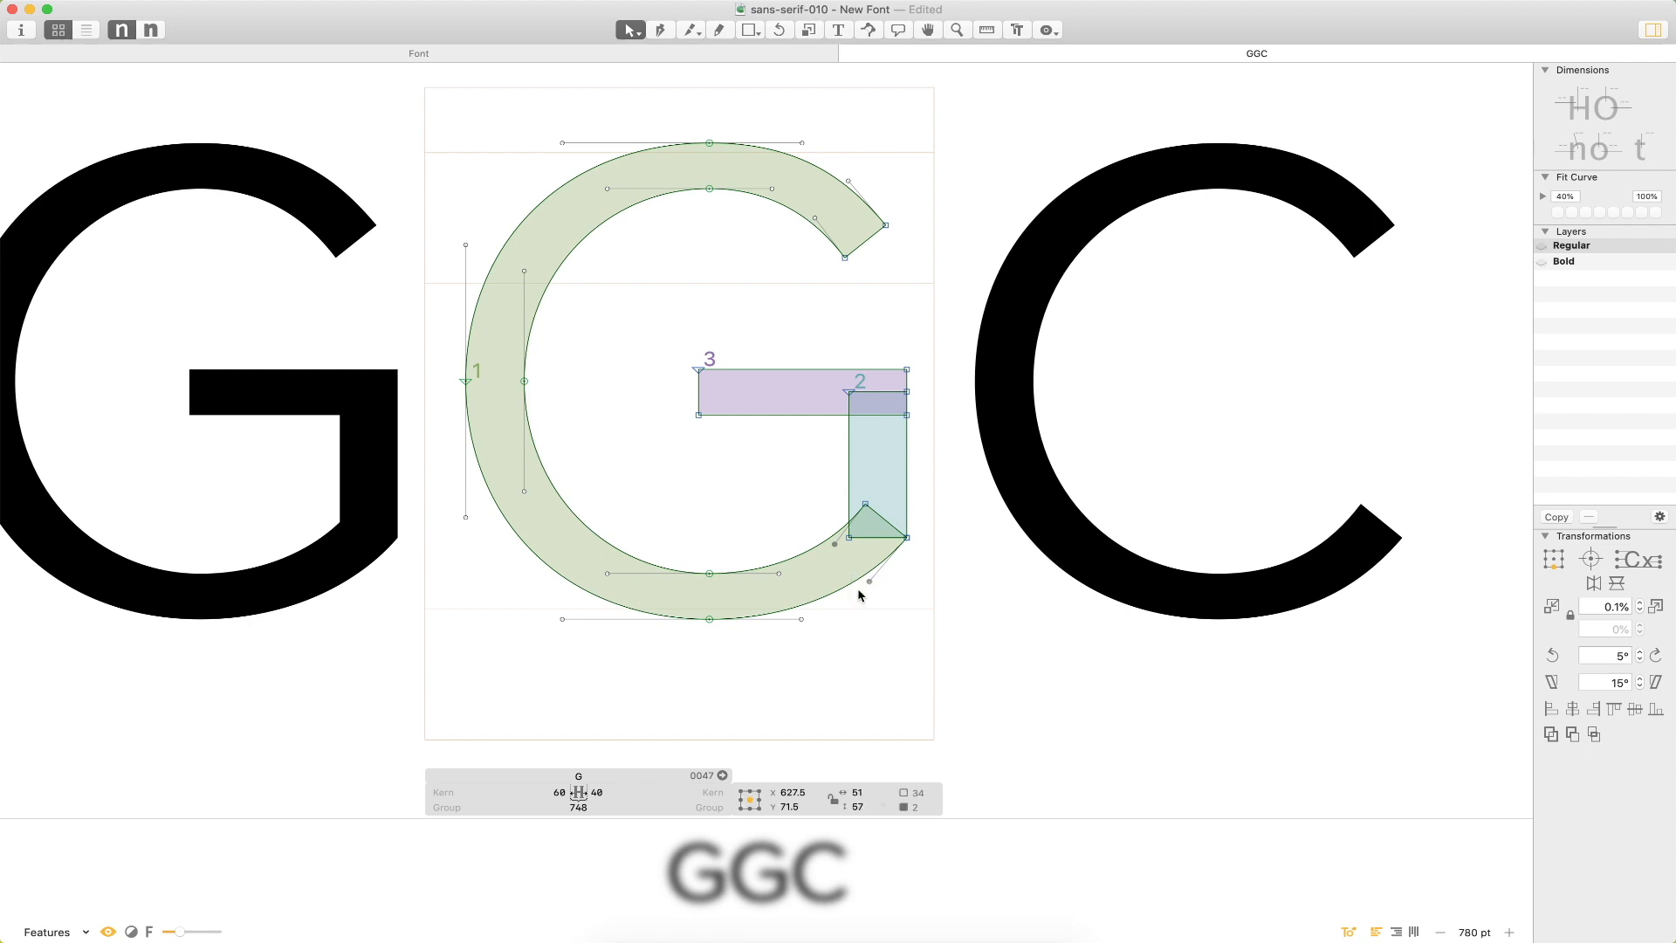
{"action": "key", "text": "shift+Left"}
{"action": "key", "text": "shift+Up"}
{"action": "key", "text": "shift+Down"}
{"action": "key", "text": "shift+Right"}
Move the two right-hand handles of the bowl's bottom nodes 20 units right, to X 556.5, and show the curvature display.
{"action": "key", "text": "space"}
{"action": "left_click_drag", "start_coordinate": [765, 480], "coordinate": [834, 468]}
{"action": "left_click_drag", "start_coordinate": [832, 527], "coordinate": [877, 621]}
{"action": "key", "text": "shift+Right"}
{"action": "key", "text": "shift+Right"}
{"action": "key", "text": "shift+super+x"}
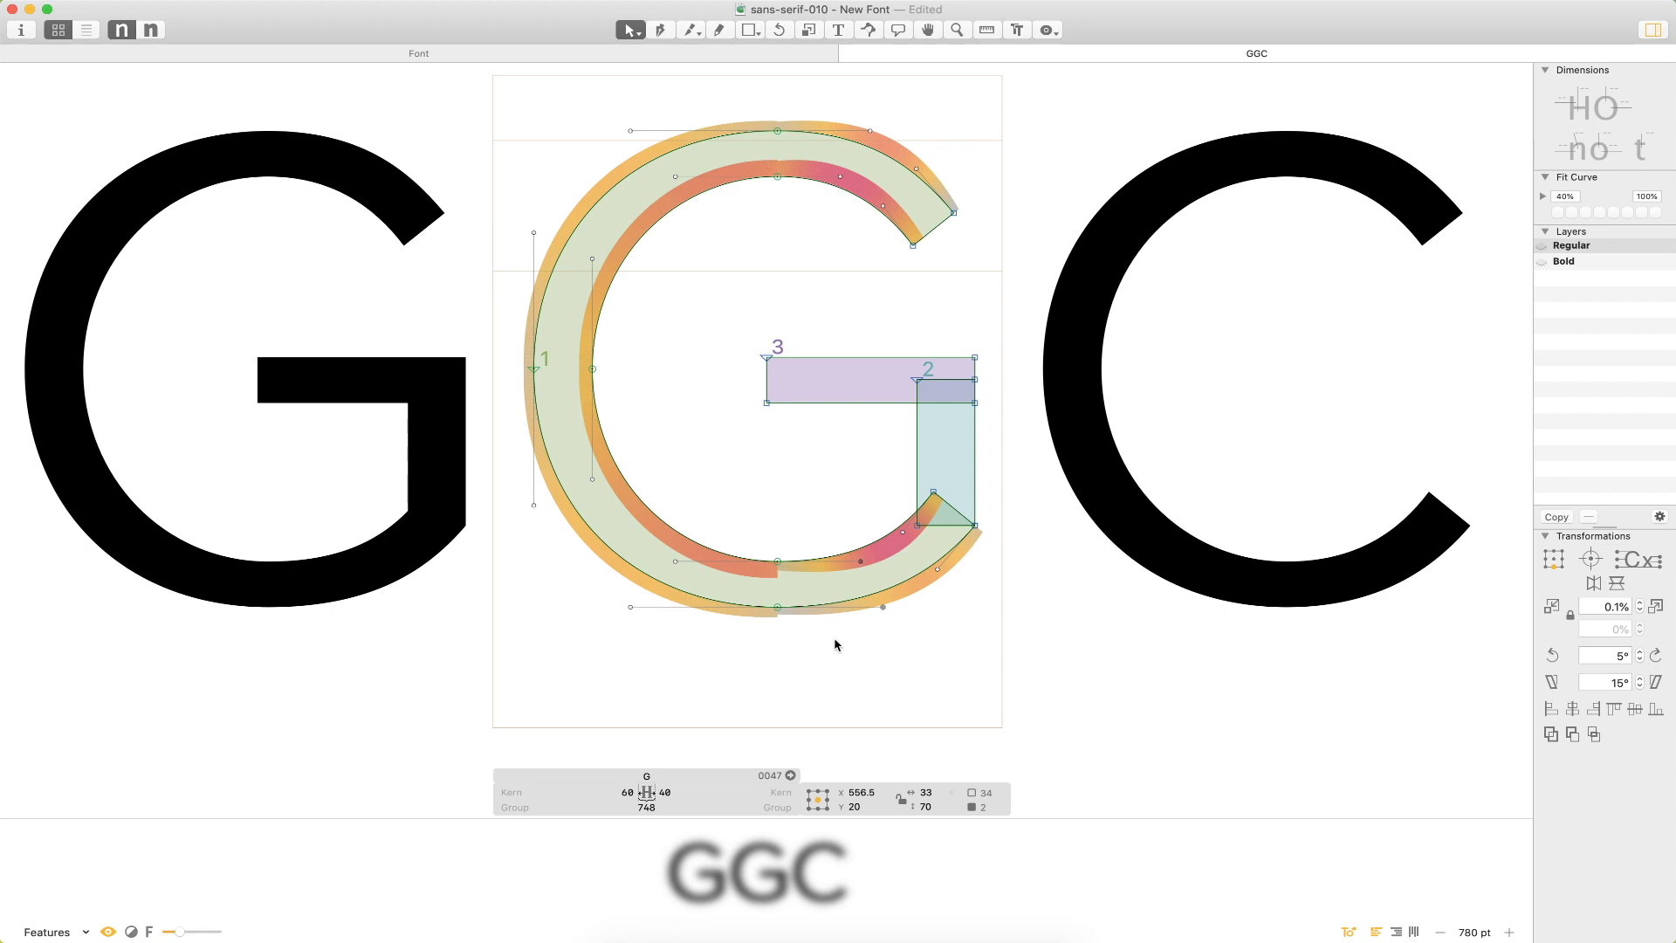
Shift the bowl's inner and outer bottom nodes about 20 units to the right, to around X 433.
{"action": "left_click_drag", "start_coordinate": [788, 528], "coordinate": [742, 692]}
{"action": "key", "text": "shift+Right"}
{"action": "key", "text": "shift+Right"}
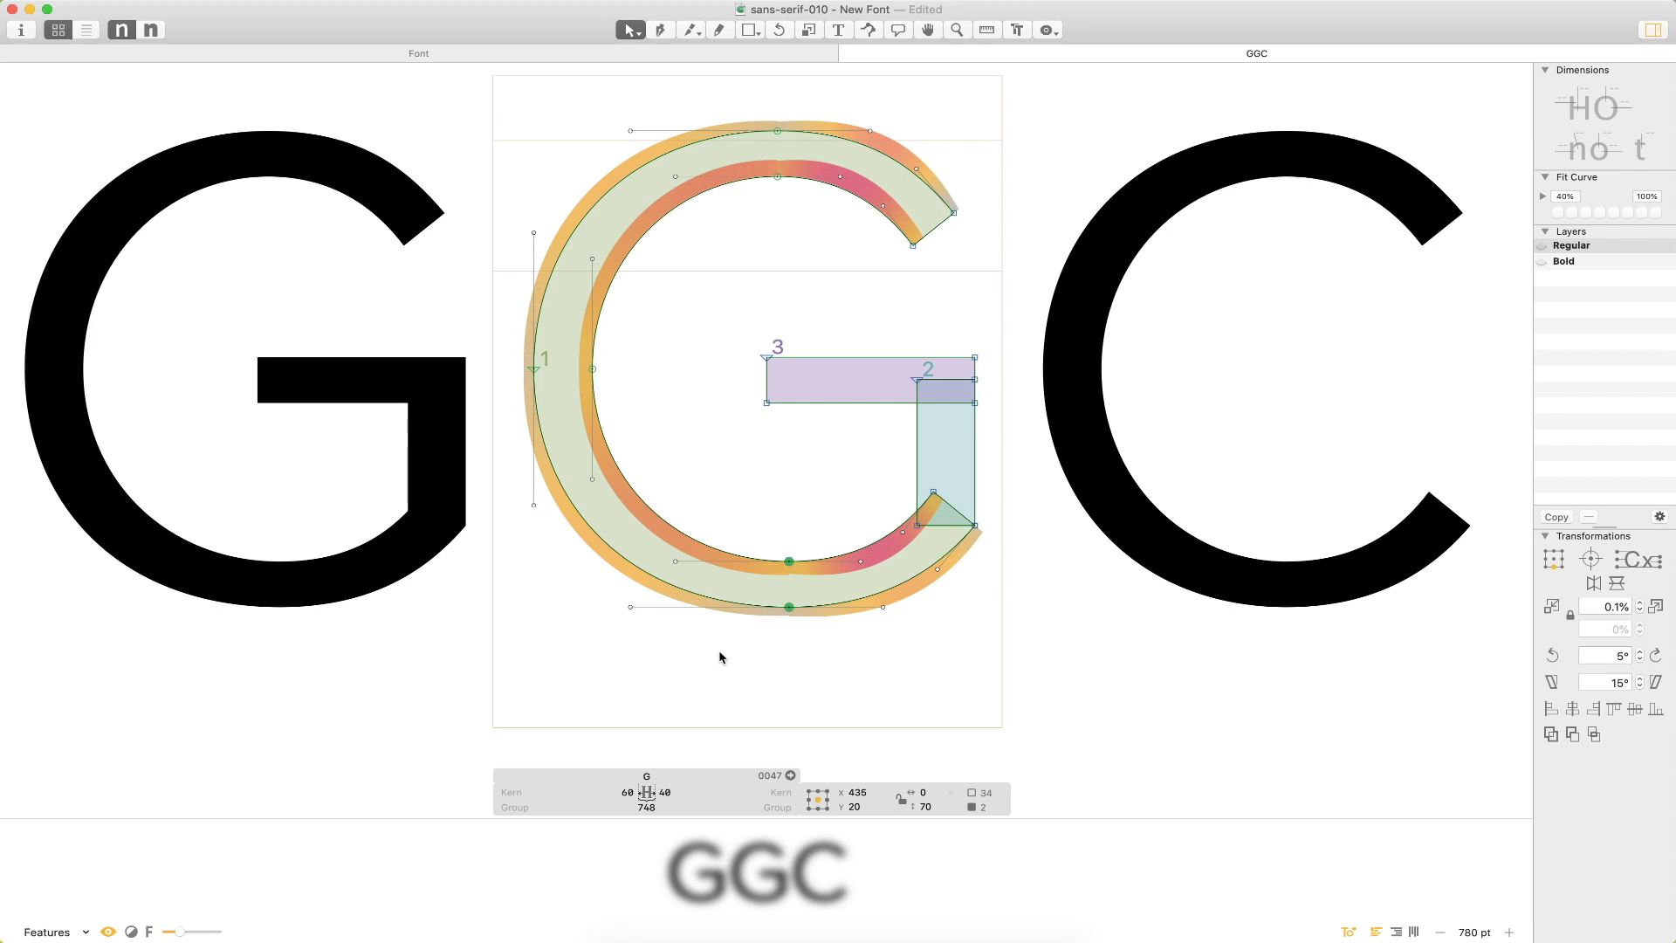
{"action": "left_click", "coordinate": [788, 561]}
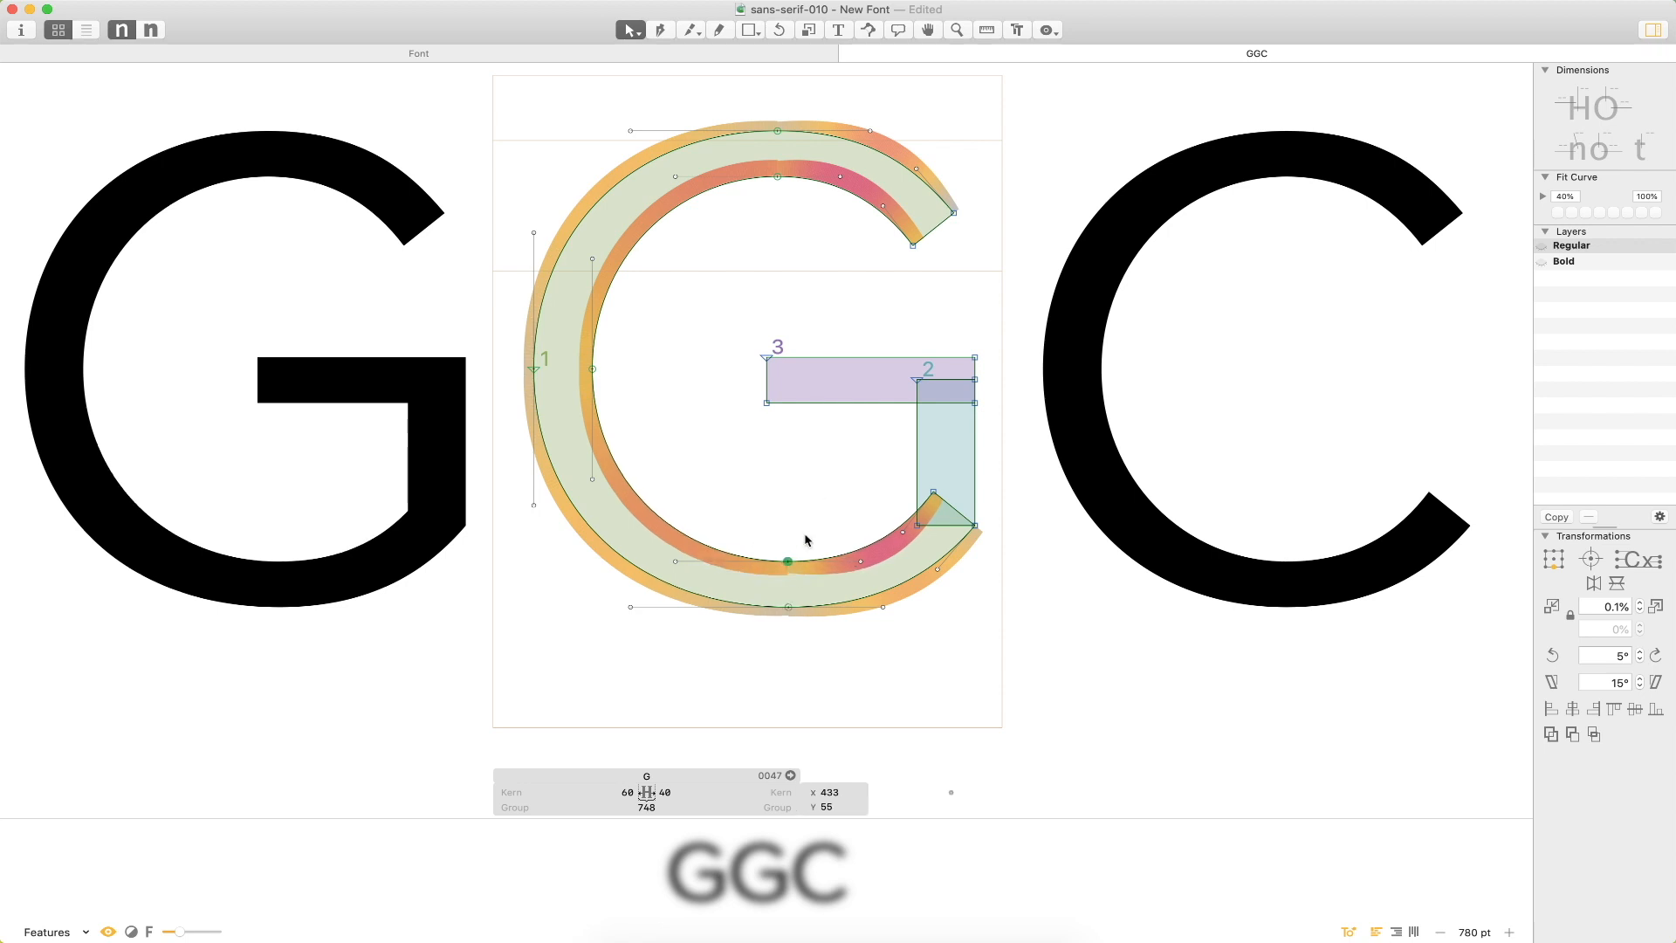
Shorten the right-hand handle of the bowl's inner bottom node by 7 units and hide the curvature display.
{"action": "left_click", "coordinate": [861, 562]}
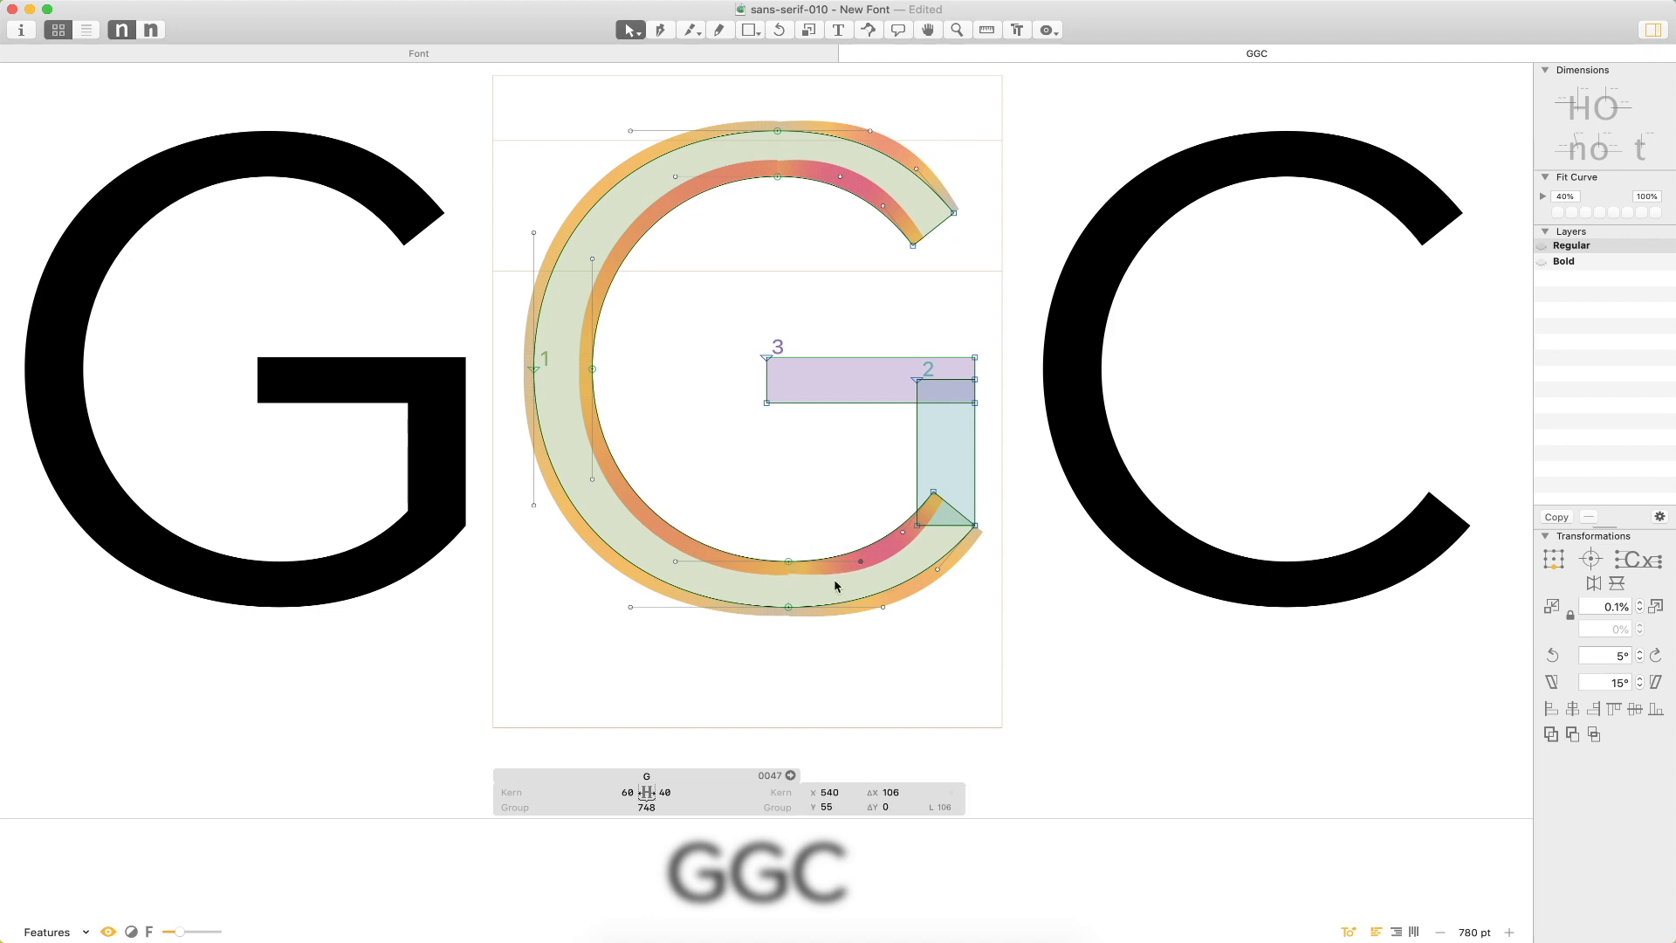
{"action": "key", "text": "shift+Left"}
{"action": "key", "text": "Right"}
{"action": "key", "text": "Right"}
{"action": "key", "text": "Right"}
{"action": "left_click", "coordinate": [817, 473]}
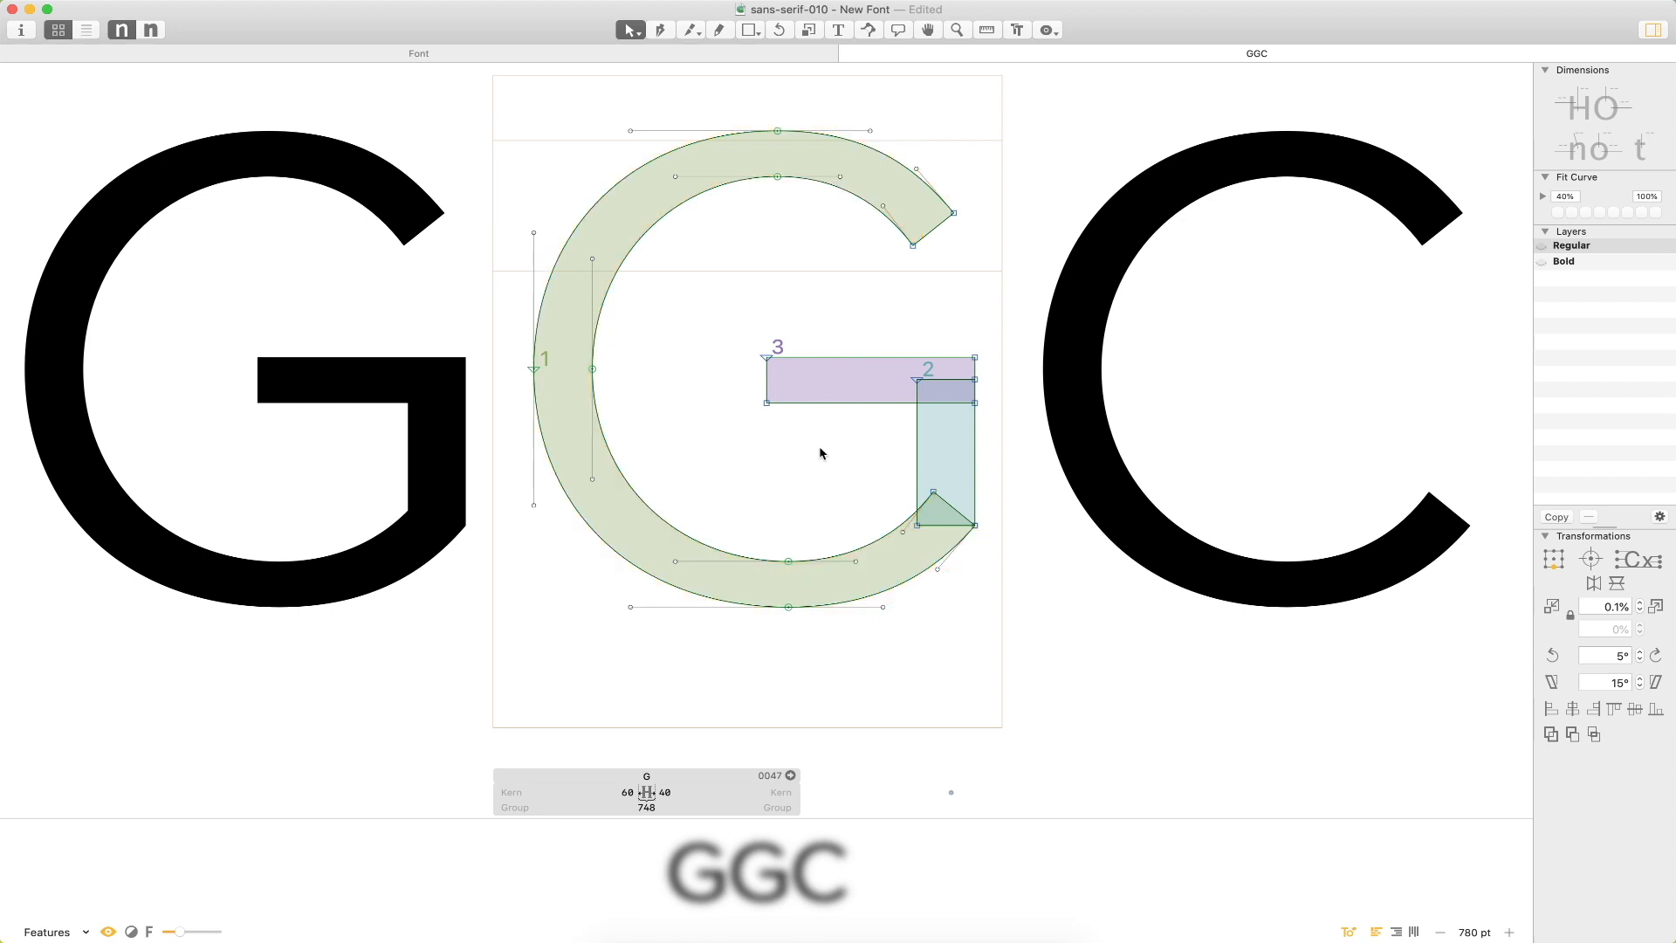
Examine the GGC lettering as plain filled shapes at several sizes, comparing the reworked G bowl with the C.
{"action": "key", "text": "super+minus"}
{"action": "key", "text": "super+minus"}
{"action": "key", "text": "t"}
{"action": "left_click", "coordinate": [928, 457]}
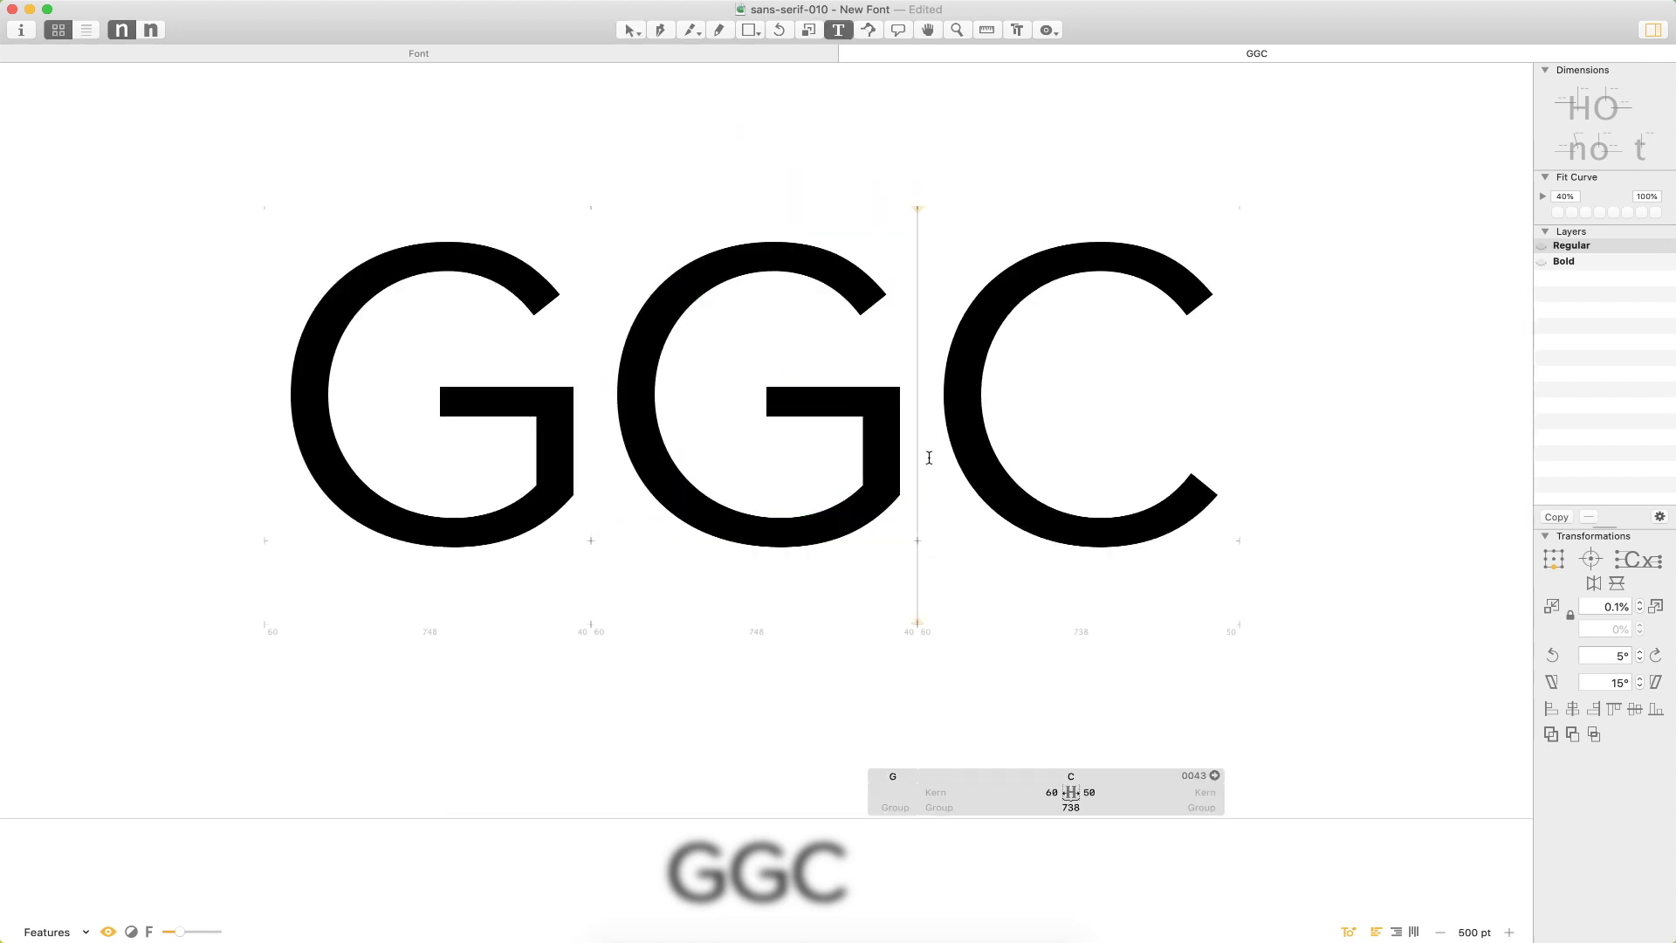
{"action": "key", "text": "Escape"}
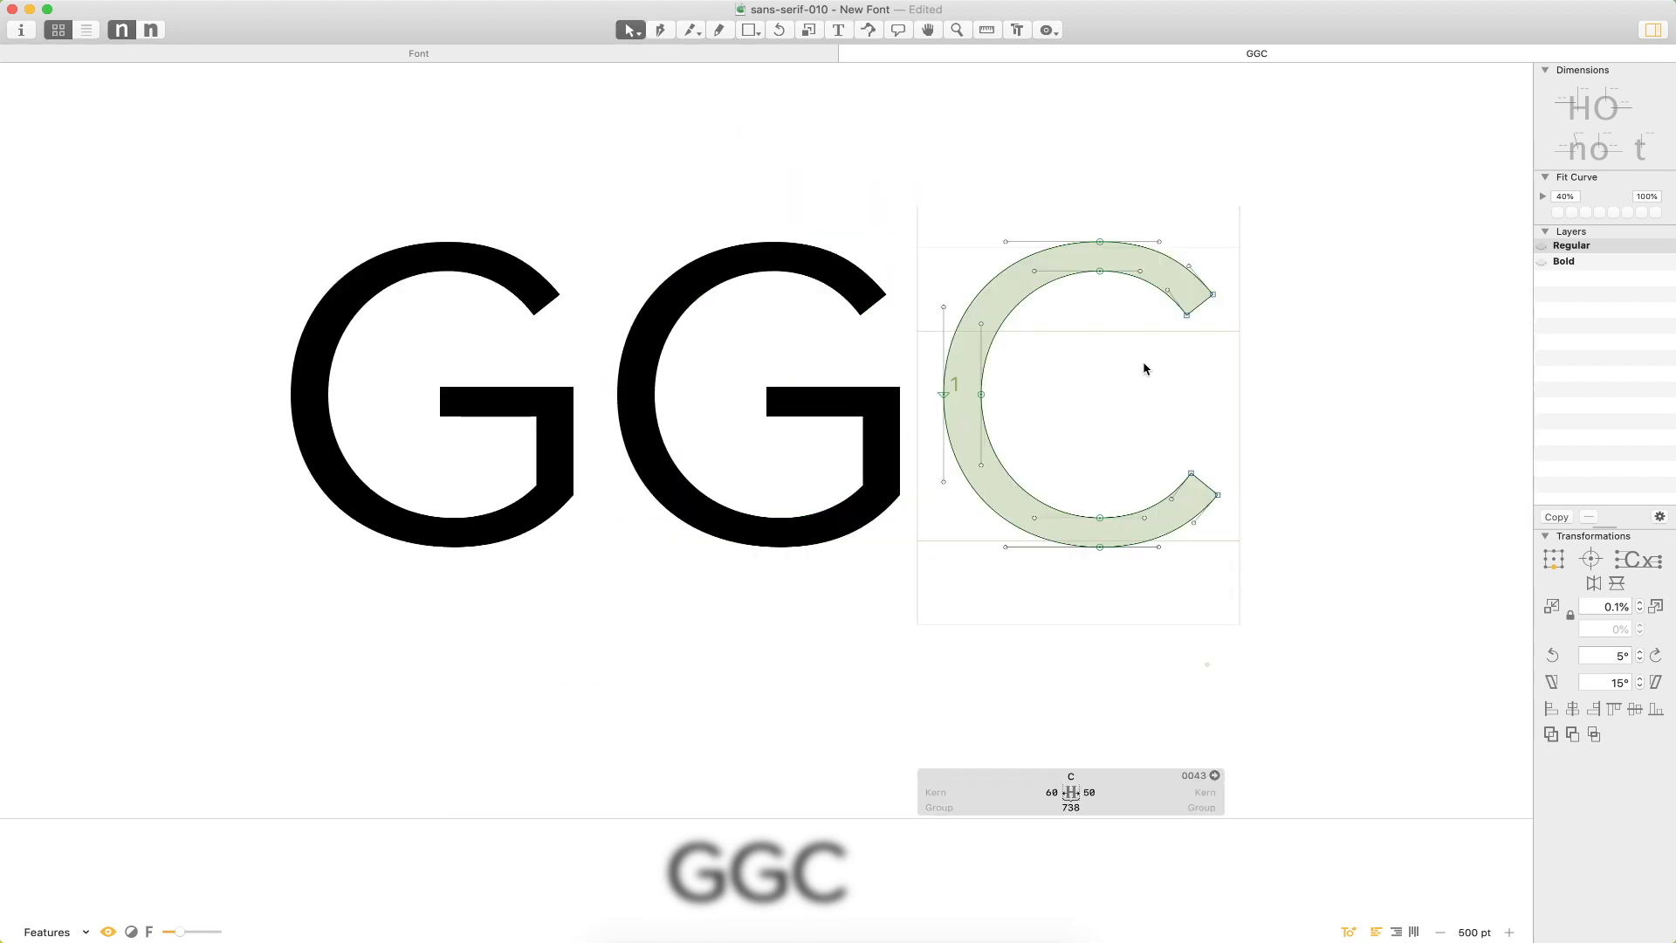
{"action": "key", "text": "t"}
{"action": "left_click", "coordinate": [1259, 367]}
{"action": "key", "text": "Escape"}
{"action": "key", "text": "F1"}
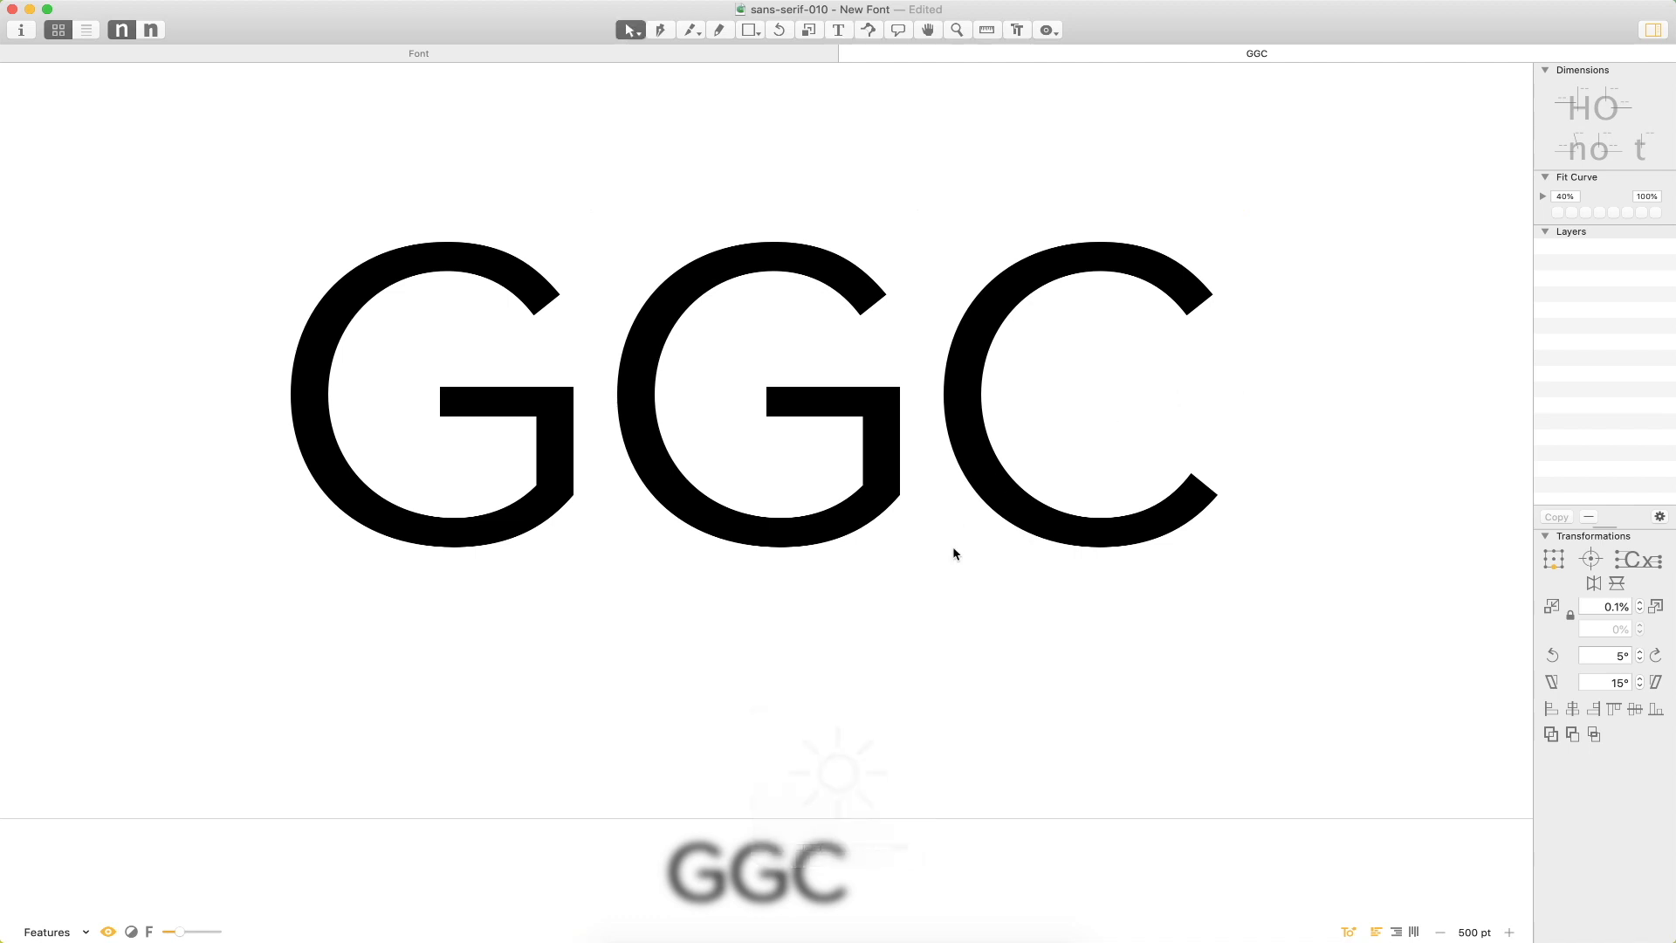
{"action": "key", "text": "super+minus"}
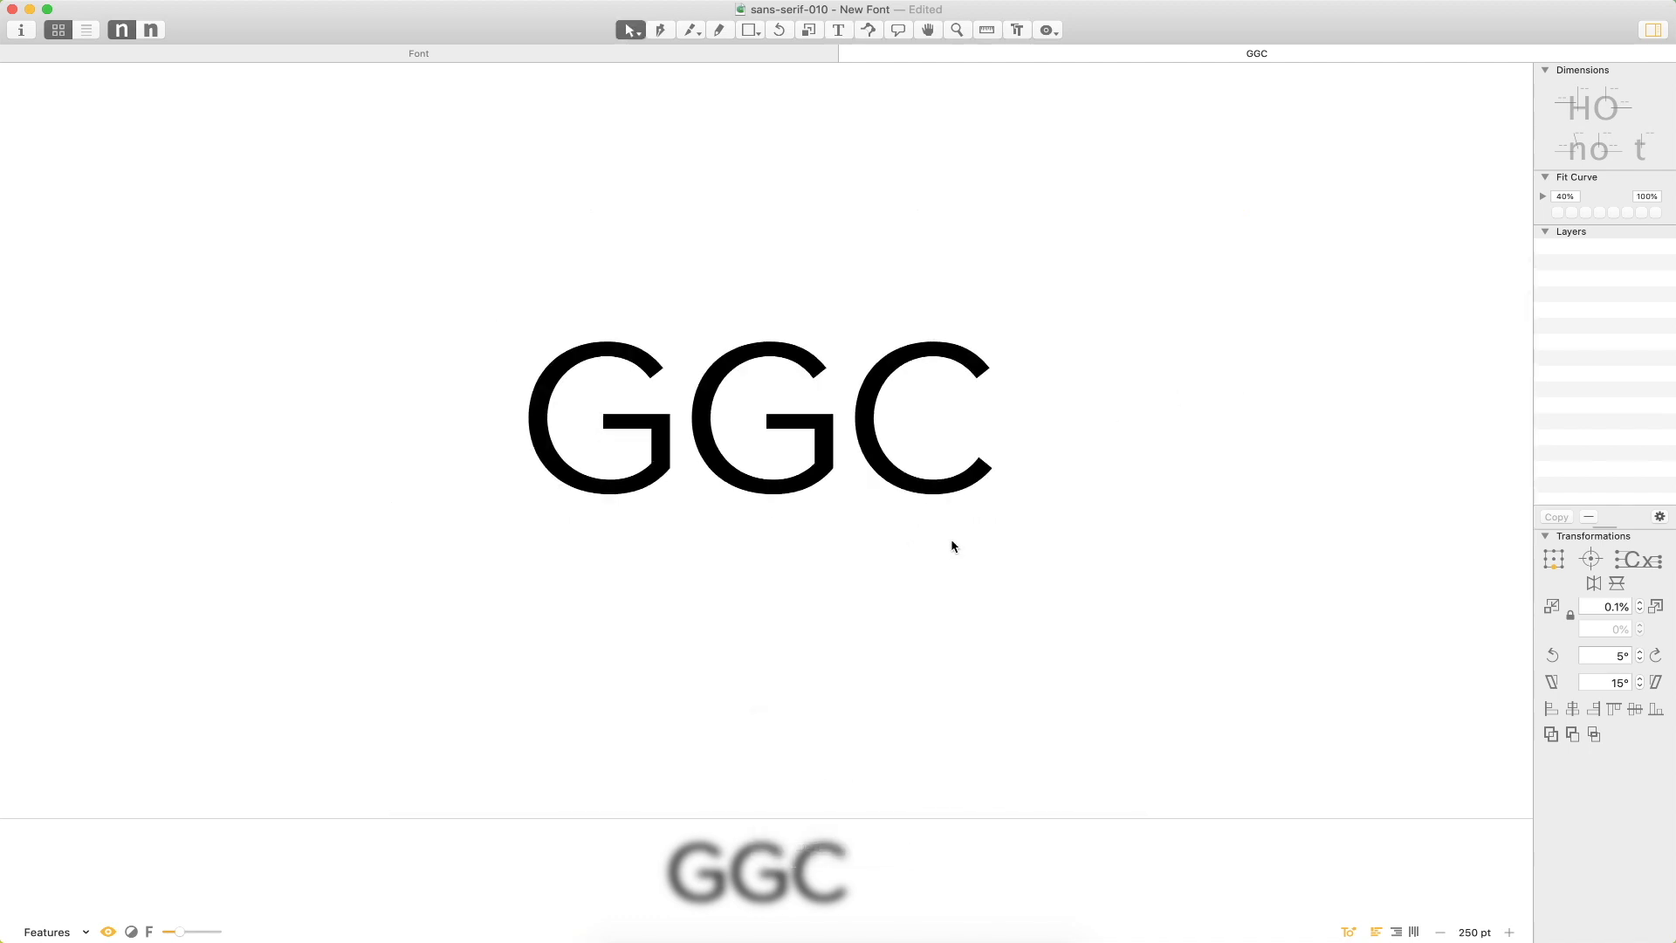
{"action": "key", "text": "super+plus"}
{"action": "key", "text": "super+plus"}
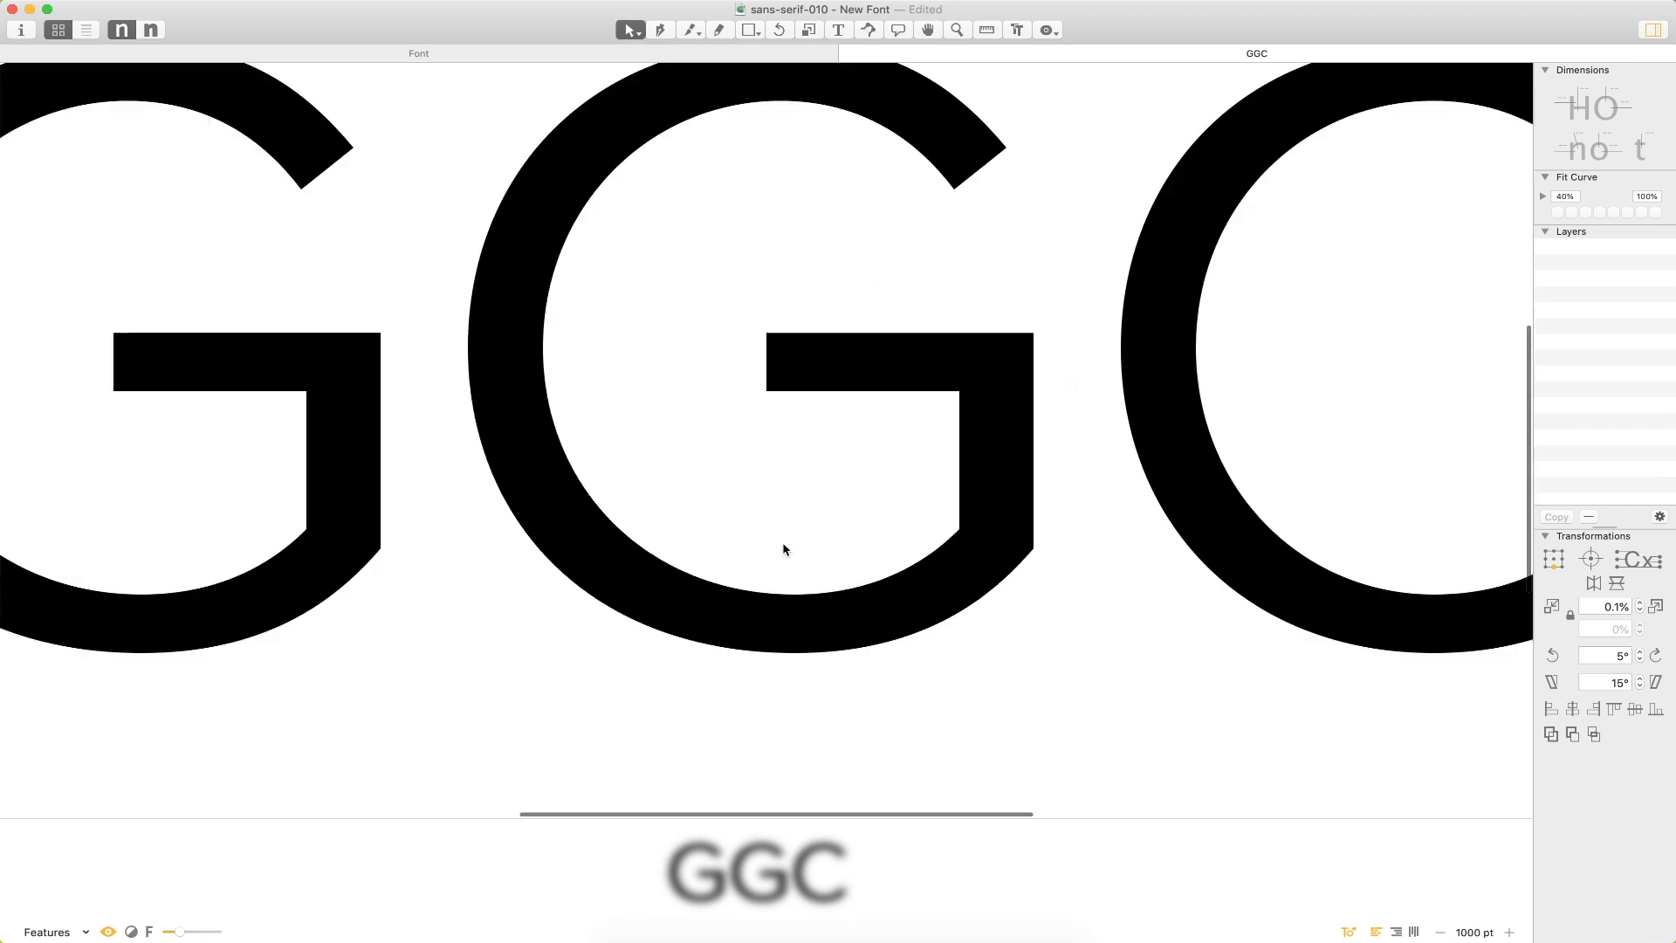
Move the bowl's inner and outer bottom nodes 10 units left, to X 424, and show the curvature display.
{"action": "double_click", "coordinate": [821, 616]}
{"action": "left_click_drag", "start_coordinate": [831, 564], "coordinate": [725, 686]}
{"action": "key", "text": "shift+Left"}
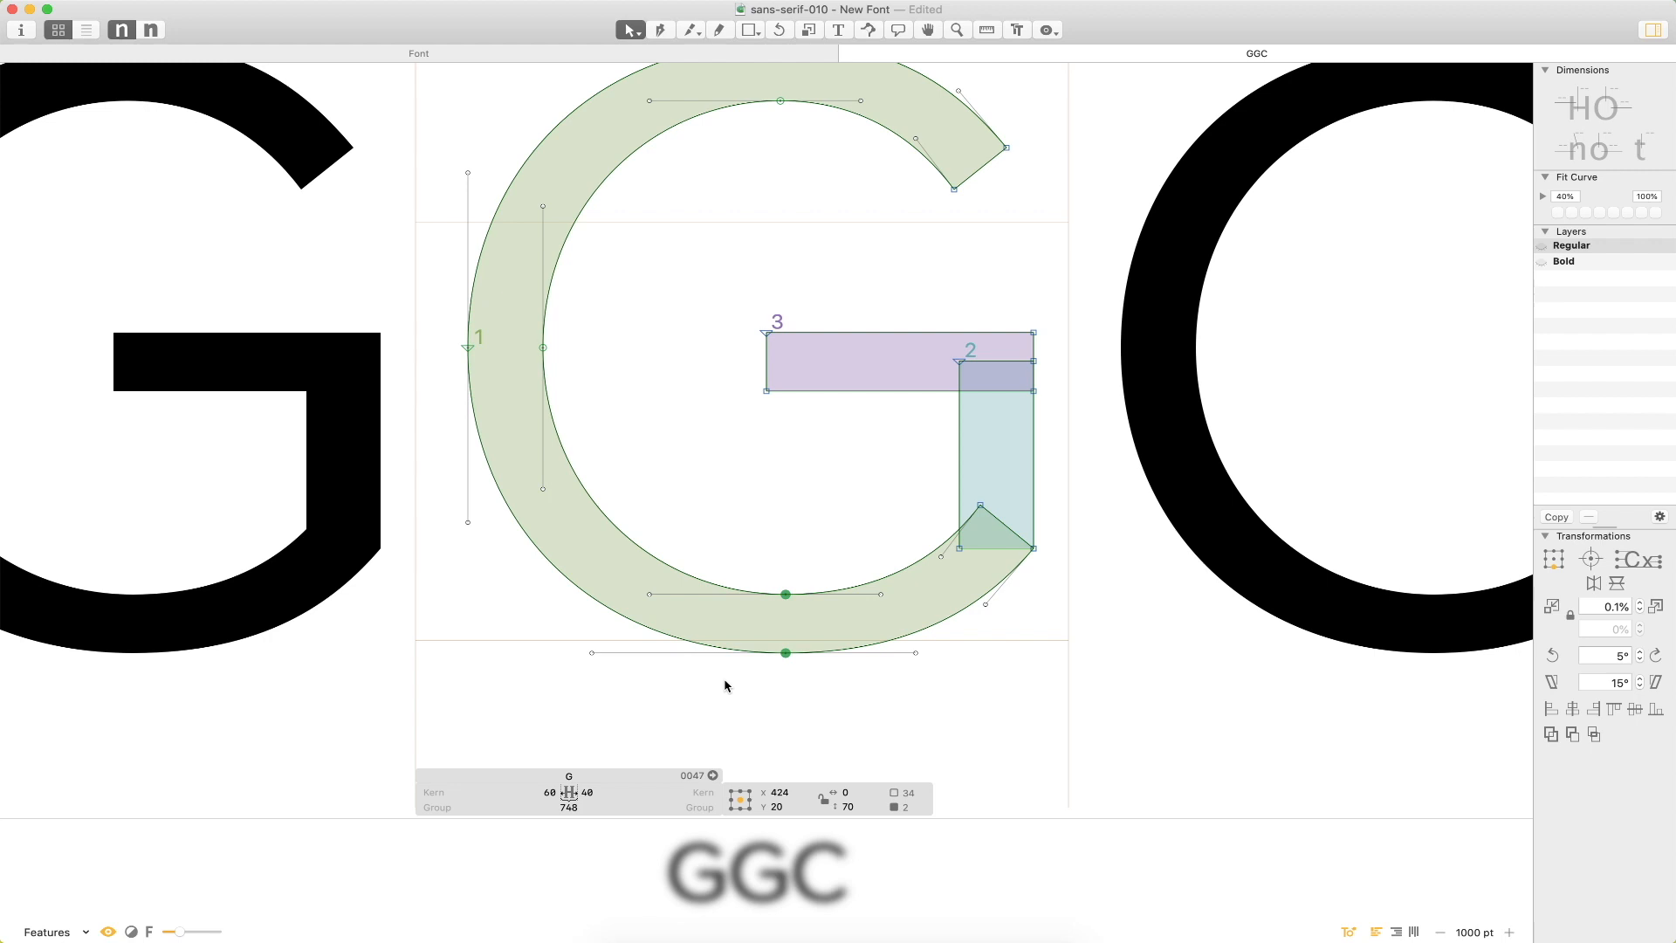
{"action": "key", "text": "shift+super+x"}
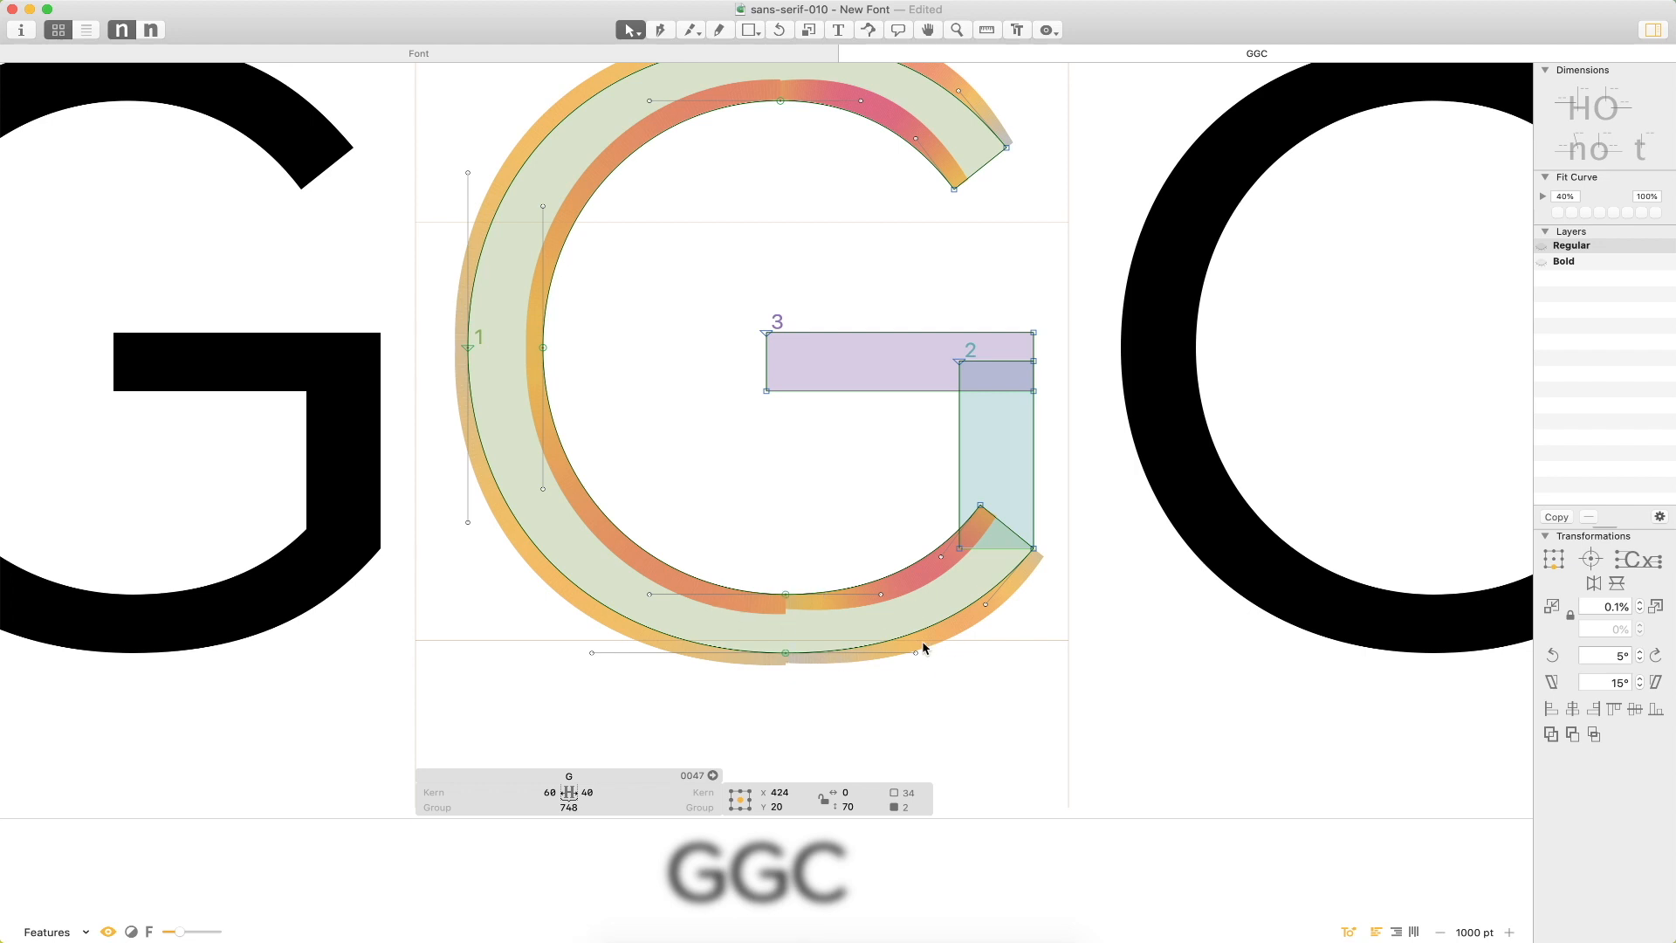
{"action": "left_click", "coordinate": [874, 698]}
Raise the two curve handles next to the lower terminal, placing their centre at X 627.5, Y 88.5.
{"action": "left_click_drag", "start_coordinate": [915, 522], "coordinate": [965, 590]}
{"action": "left_click", "coordinate": [985, 604], "text": "shift"}
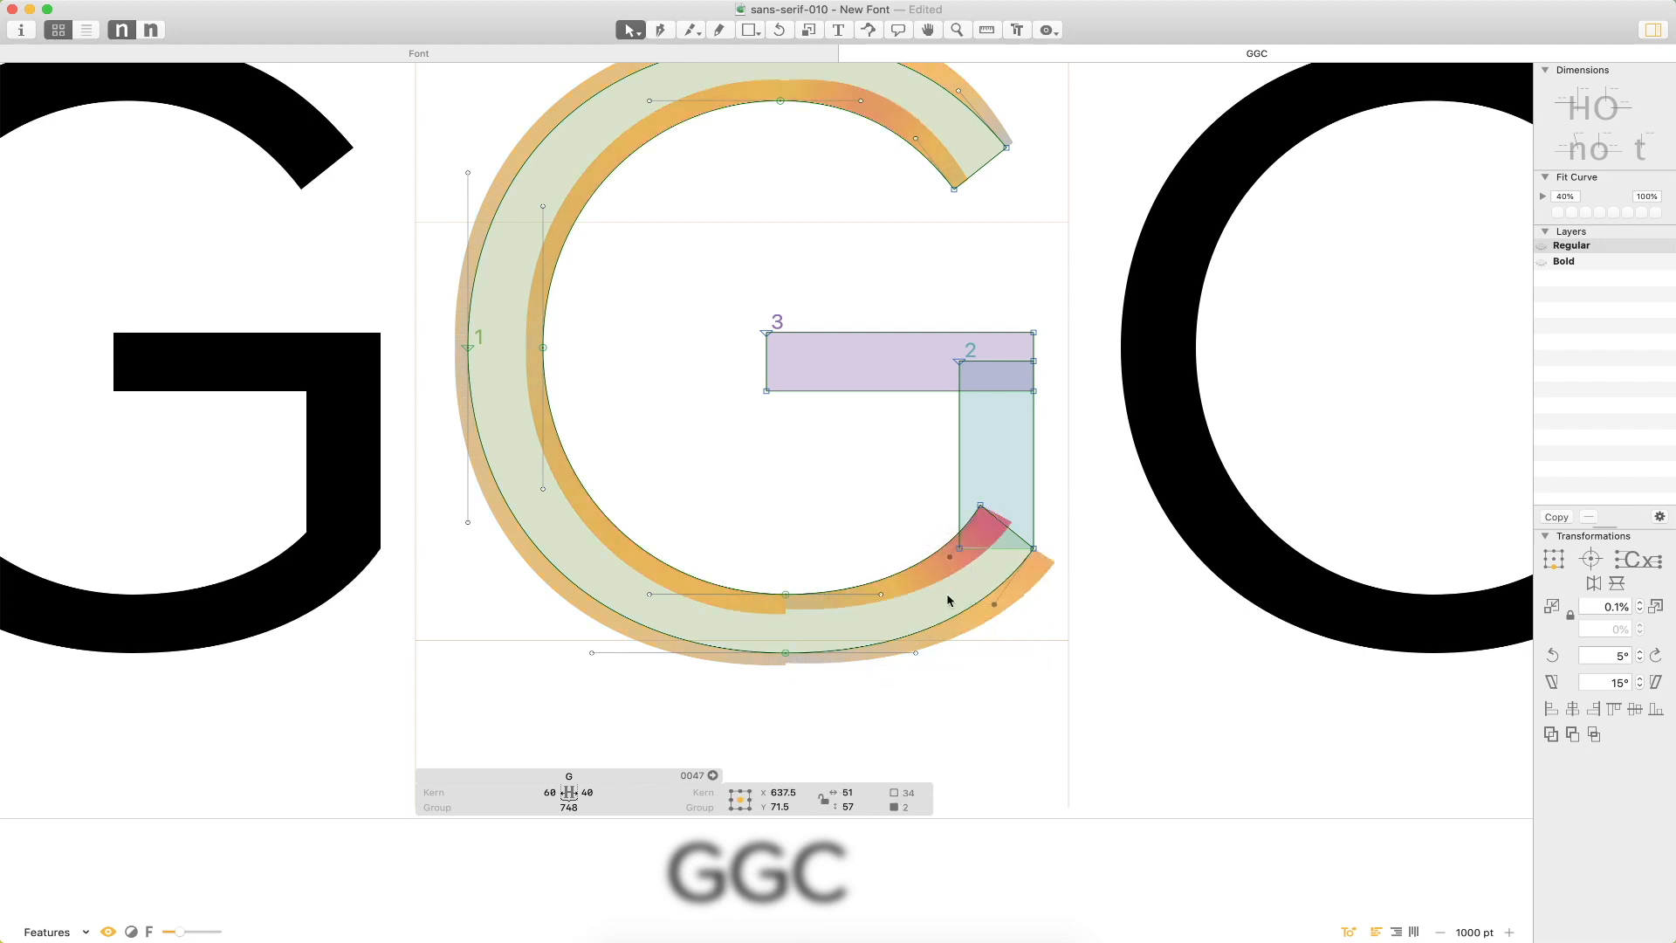
{"action": "key", "text": "shift+Up"}
{"action": "key", "text": "Up"}
{"action": "key", "text": "Up"}
{"action": "key", "text": "Up"}
{"action": "key", "text": "Up"}
{"action": "key", "text": "Up"}
{"action": "key", "text": "Up"}
{"action": "key", "text": "Up"}
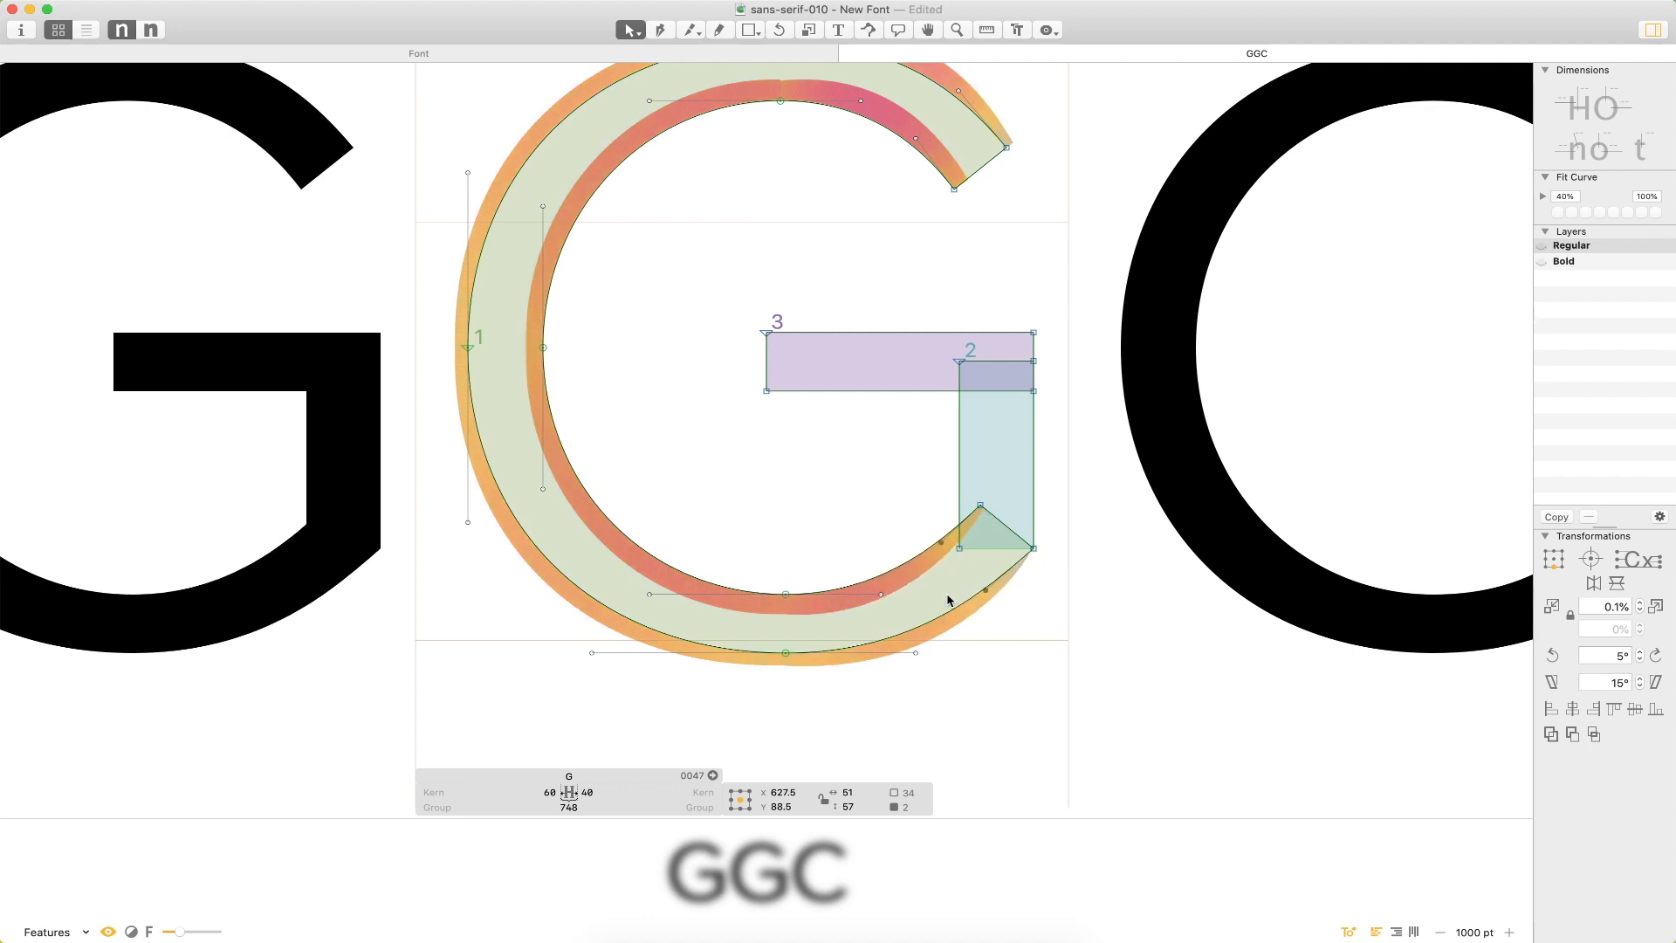
{"action": "left_click", "coordinate": [1021, 647]}
{"action": "key", "text": "space"}
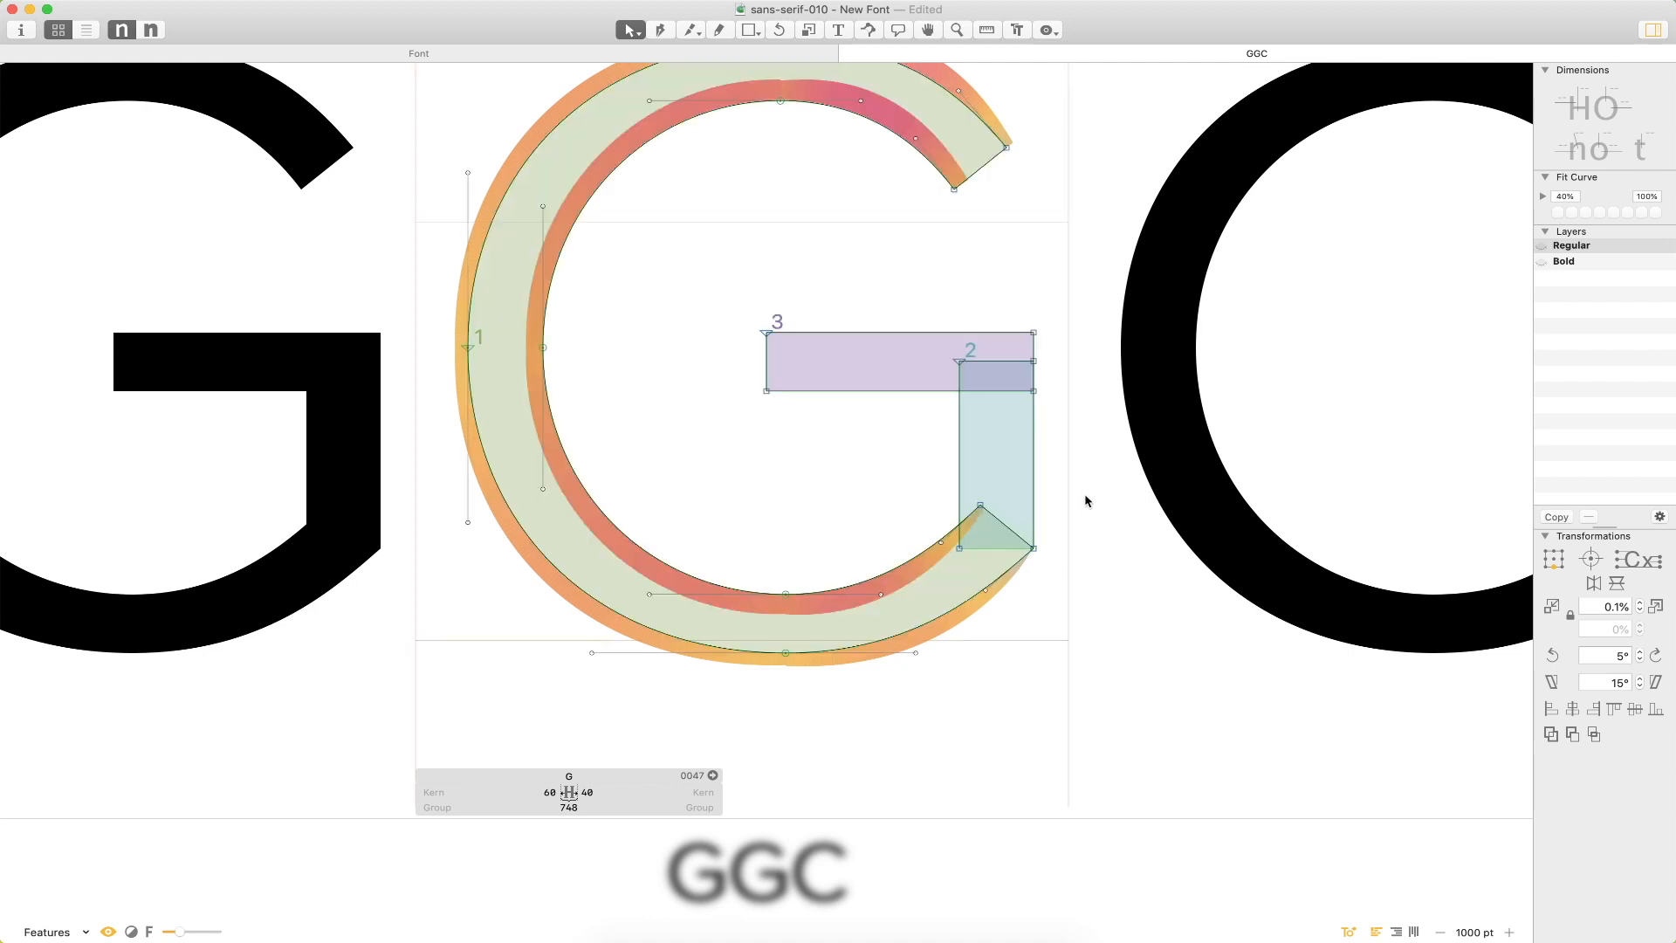
Raise the shared outer corner of the lower terminal and stem to Y 122, and place its curve handle at X 653, Y 56.
{"action": "left_click", "coordinate": [1033, 547]}
{"action": "key", "text": "shift+Up"}
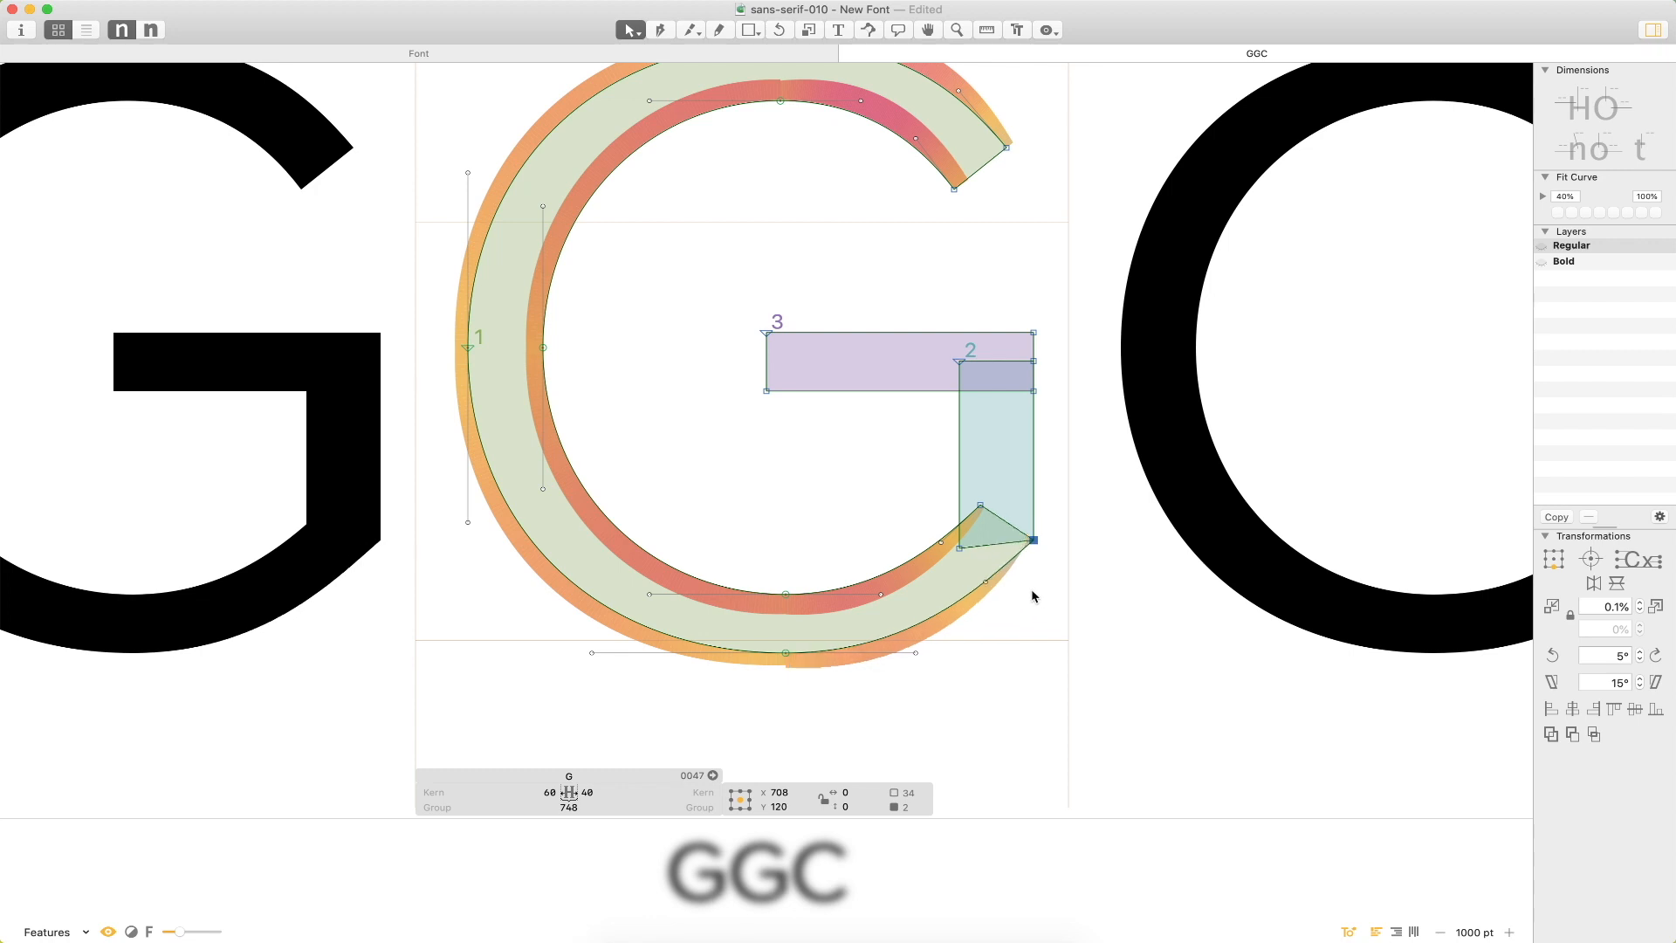
{"action": "left_click", "coordinate": [985, 580]}
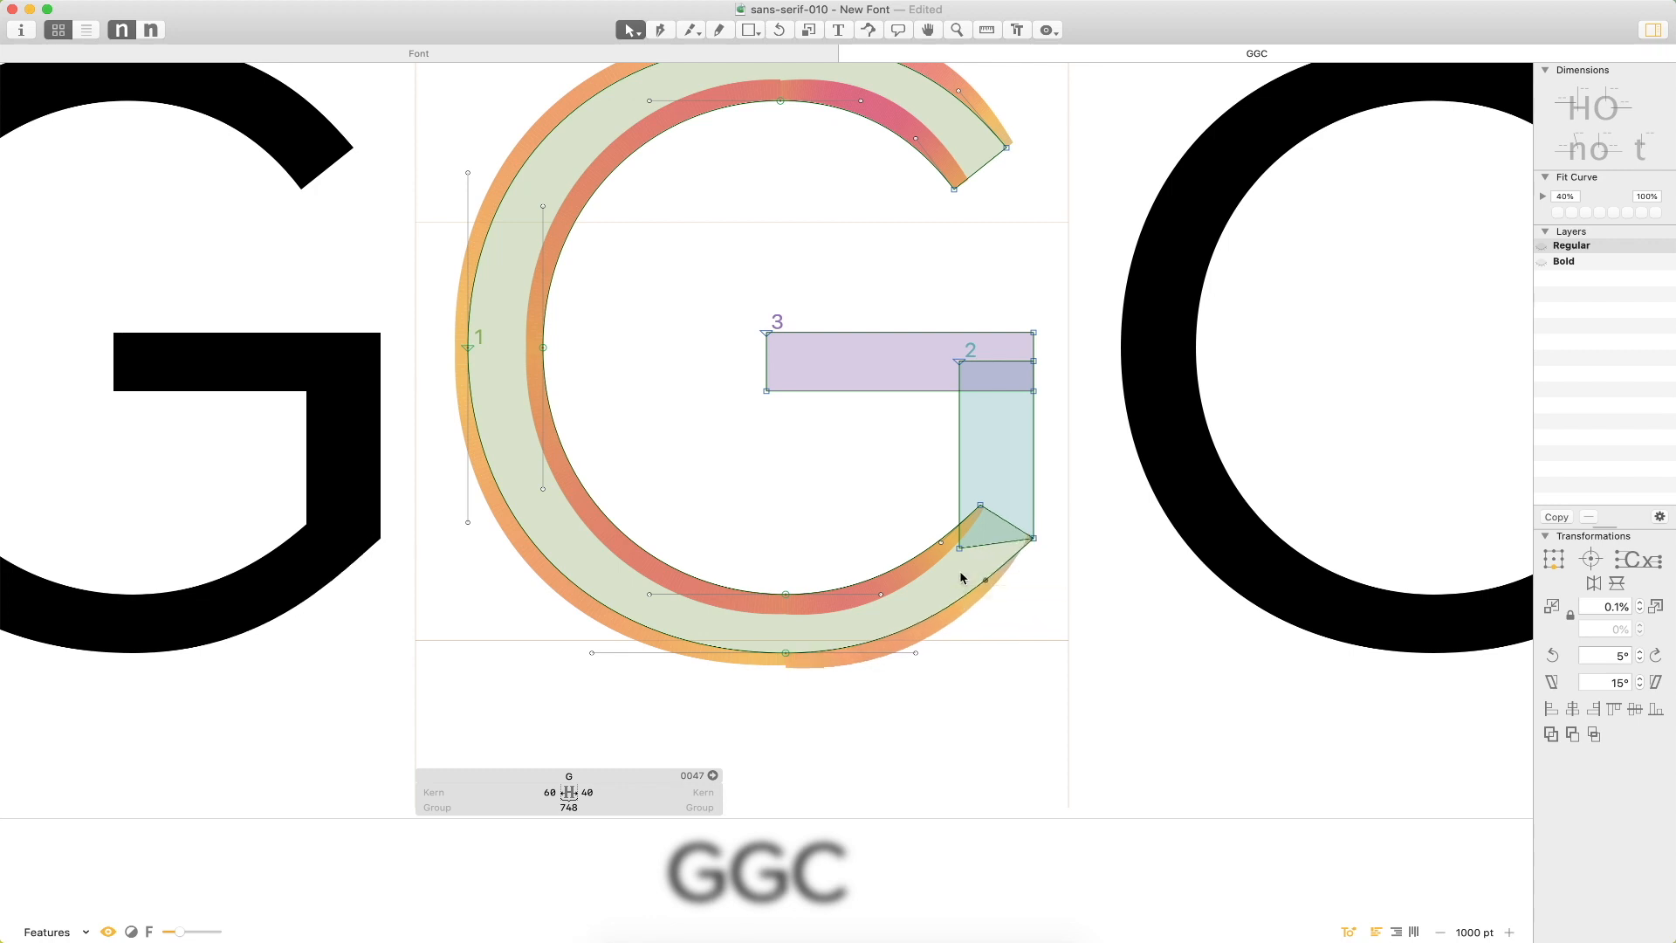
{"action": "key", "text": "shift+Down"}
{"action": "key", "text": "Down"}
{"action": "key", "text": "Down"}
{"action": "key", "text": "Down"}
{"action": "key", "text": "Down"}
{"action": "key", "text": "Down"}
{"action": "key", "text": "Down"}
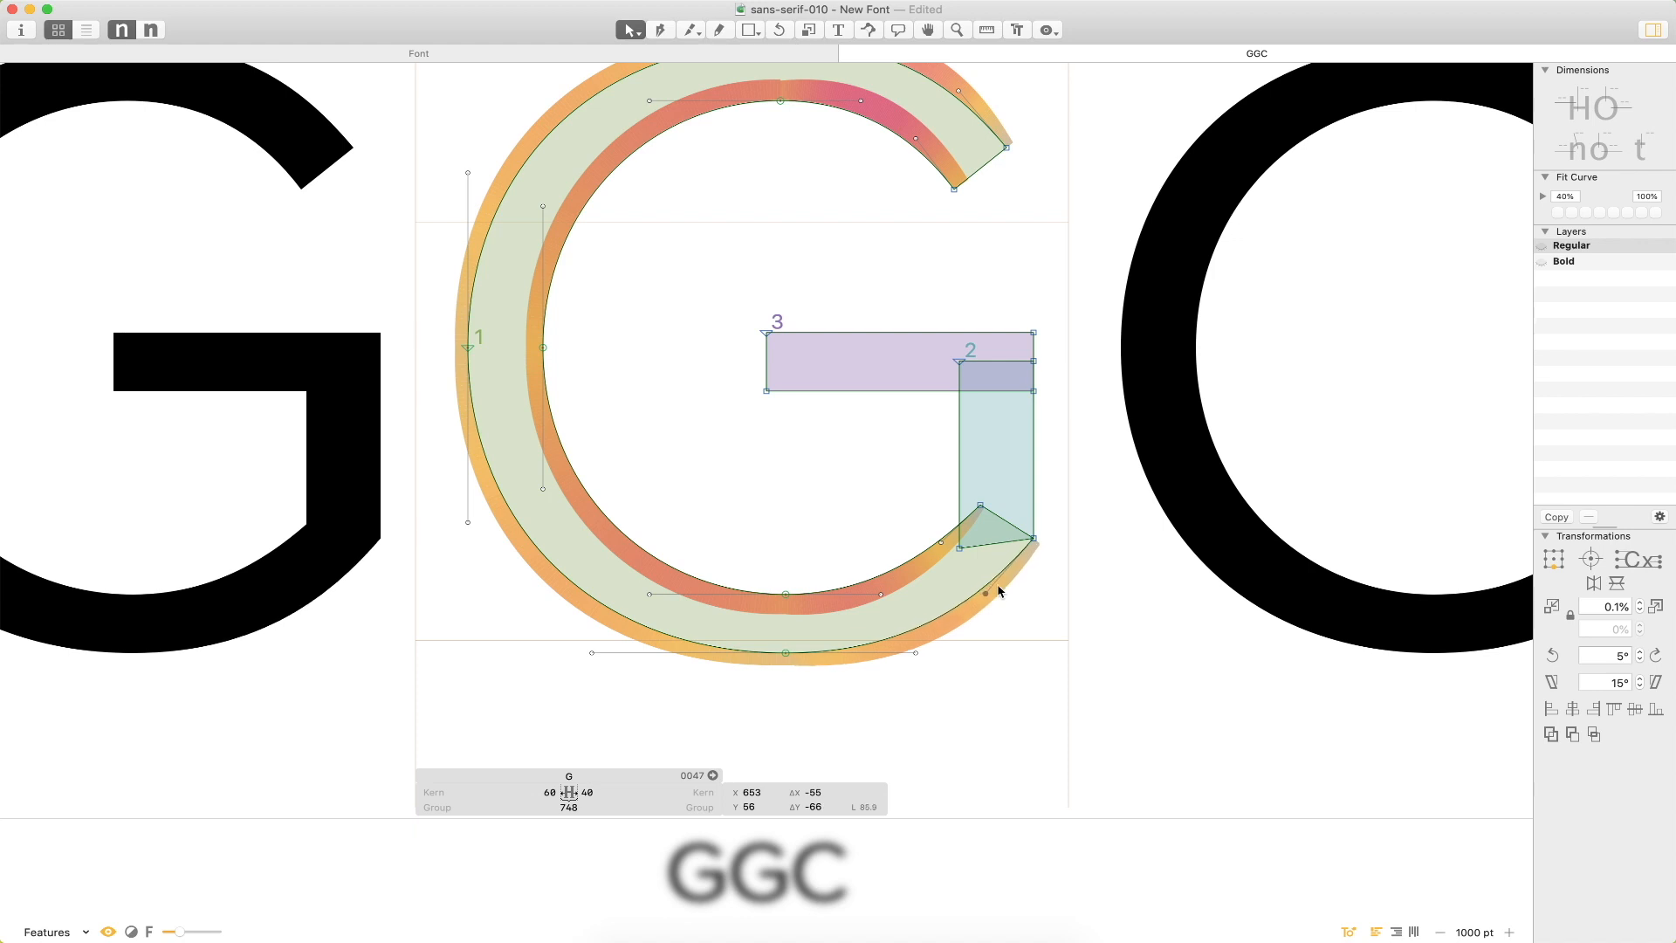
{"action": "left_click", "coordinate": [1082, 622]}
Nudge the lower terminal's inner corner node about 4 units to the left.
{"action": "key", "text": "super+minus"}
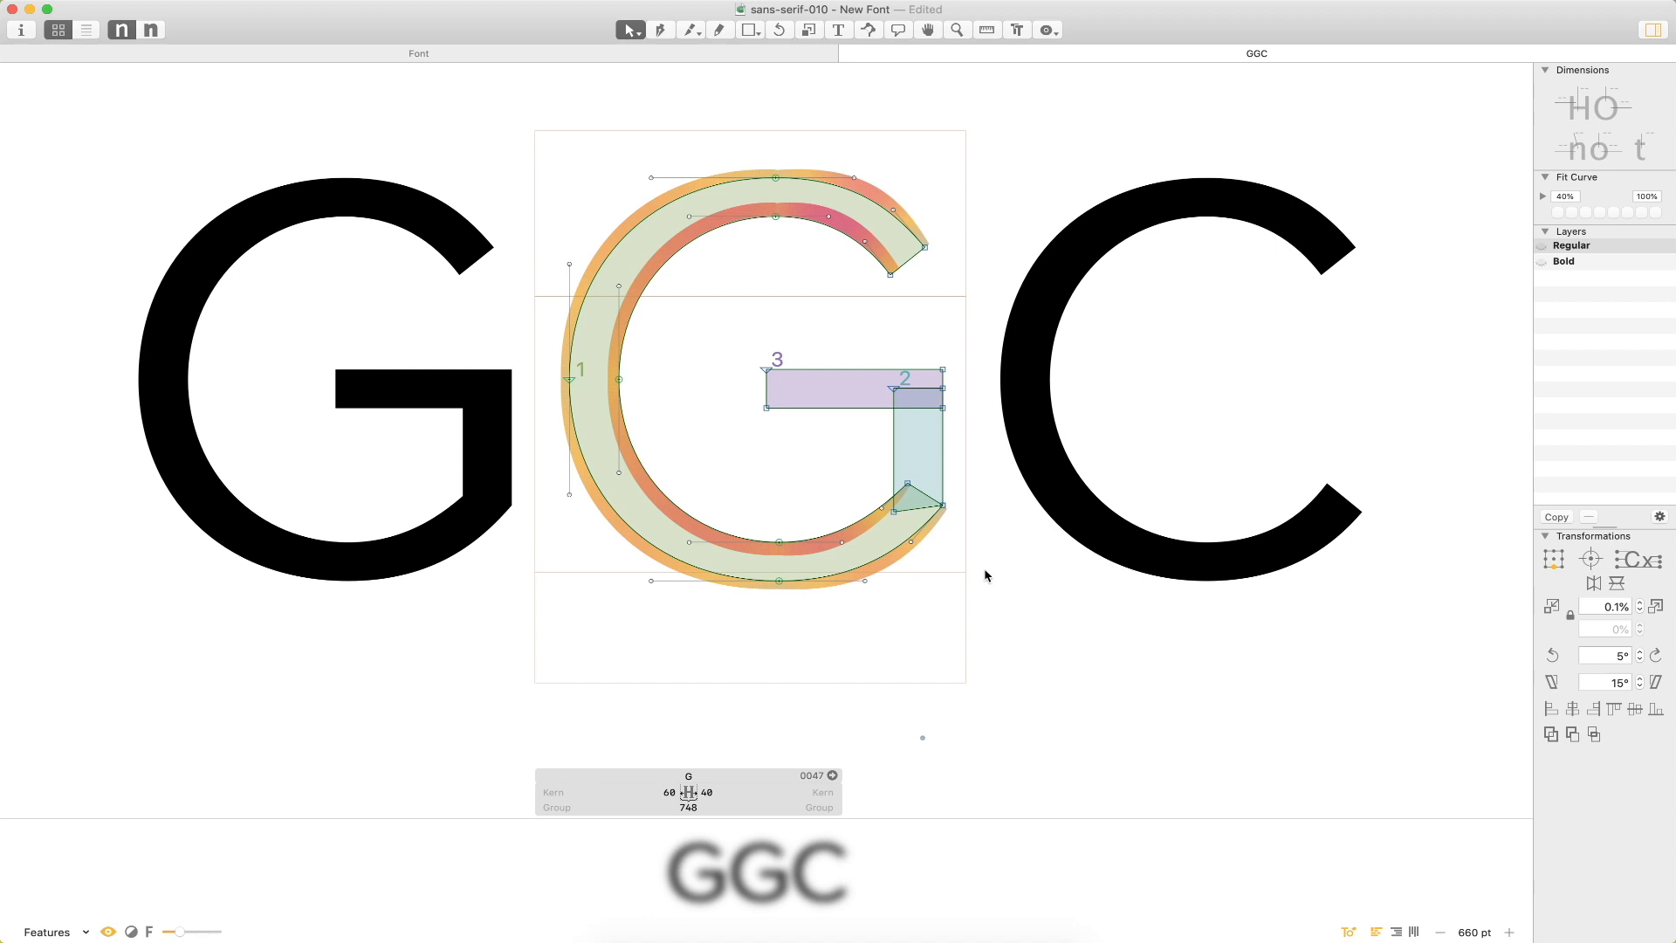
{"action": "left_click", "coordinate": [908, 482]}
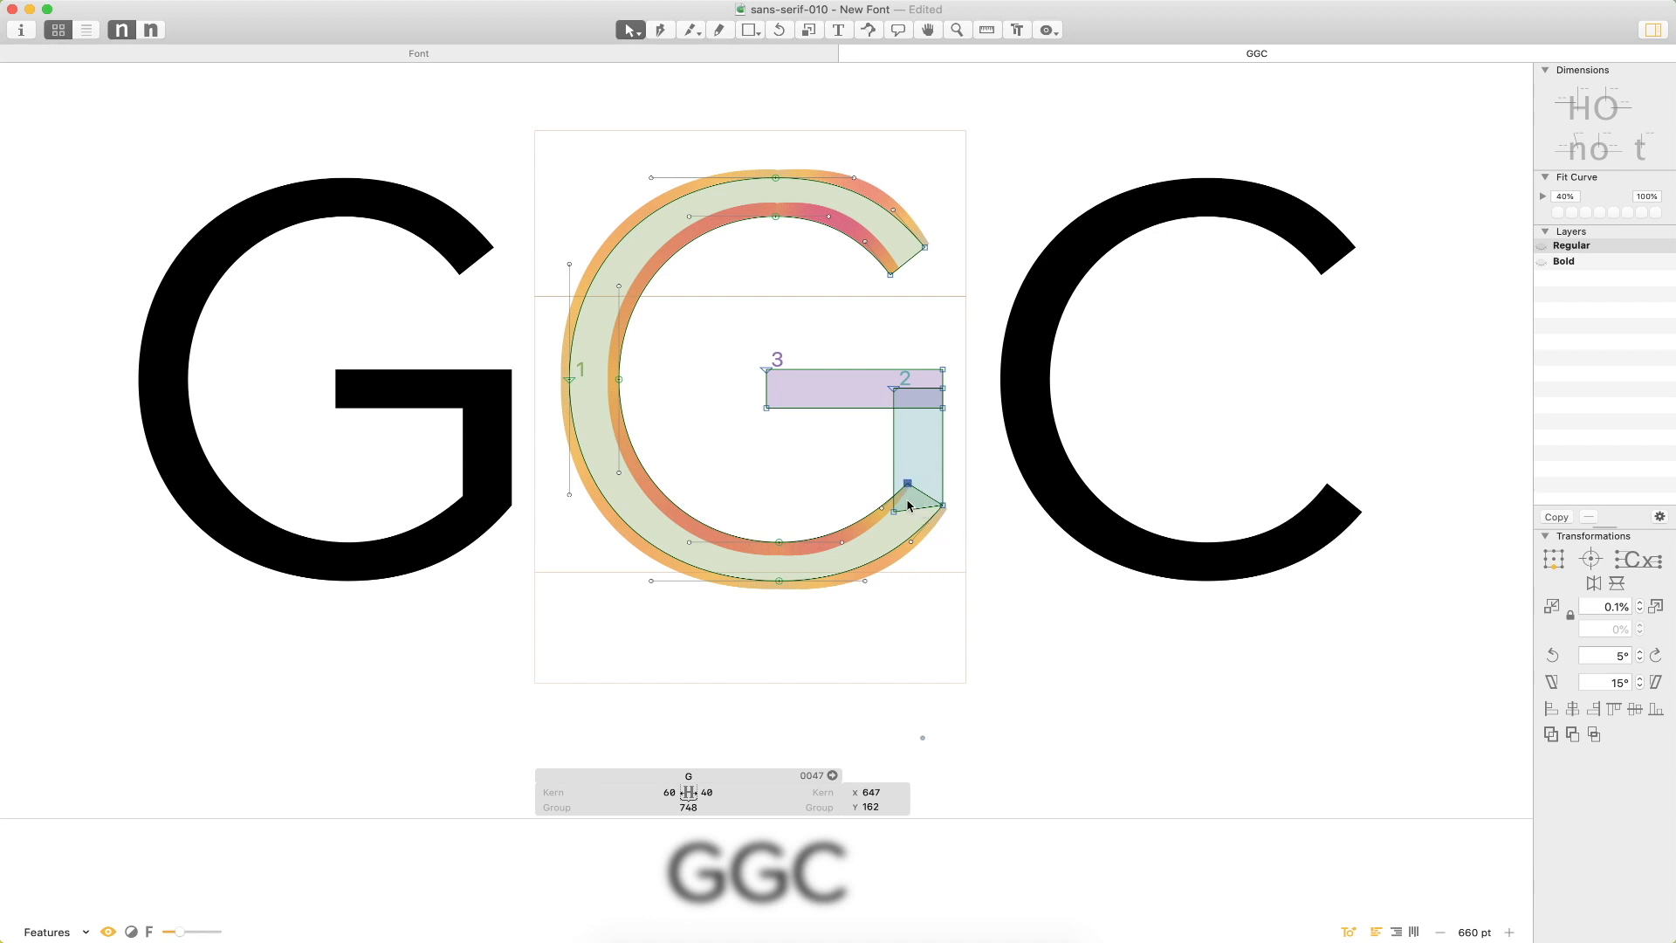
{"action": "key", "text": "shift+Left"}
{"action": "key", "text": "Right"}
{"action": "key", "text": "Right"}
{"action": "key", "text": "Right"}
{"action": "key", "text": "Right"}
{"action": "key", "text": "Right"}
{"action": "key", "text": "Right"}
Reshape the bowl's lower-right inner curve by moving the terminal's handle down and right and the bottom node's handle to X 523.
{"action": "key", "text": "super+space"}
{"action": "left_click_drag", "start_coordinate": [978, 439], "coordinate": [728, 609]}
{"action": "left_click_drag", "start_coordinate": [850, 353], "coordinate": [866, 370]}
{"action": "mouse_move", "coordinate": [760, 415]}
{"action": "left_mouse_down"}
{"action": "mouse_move", "coordinate": [741, 449]}
{"action": "mouse_move", "coordinate": [774, 438]}
{"action": "mouse_move", "coordinate": [745, 437]}
{"action": "left_mouse_up"}
{"action": "key", "text": "super+z"}
{"action": "left_click", "coordinate": [759, 438]}
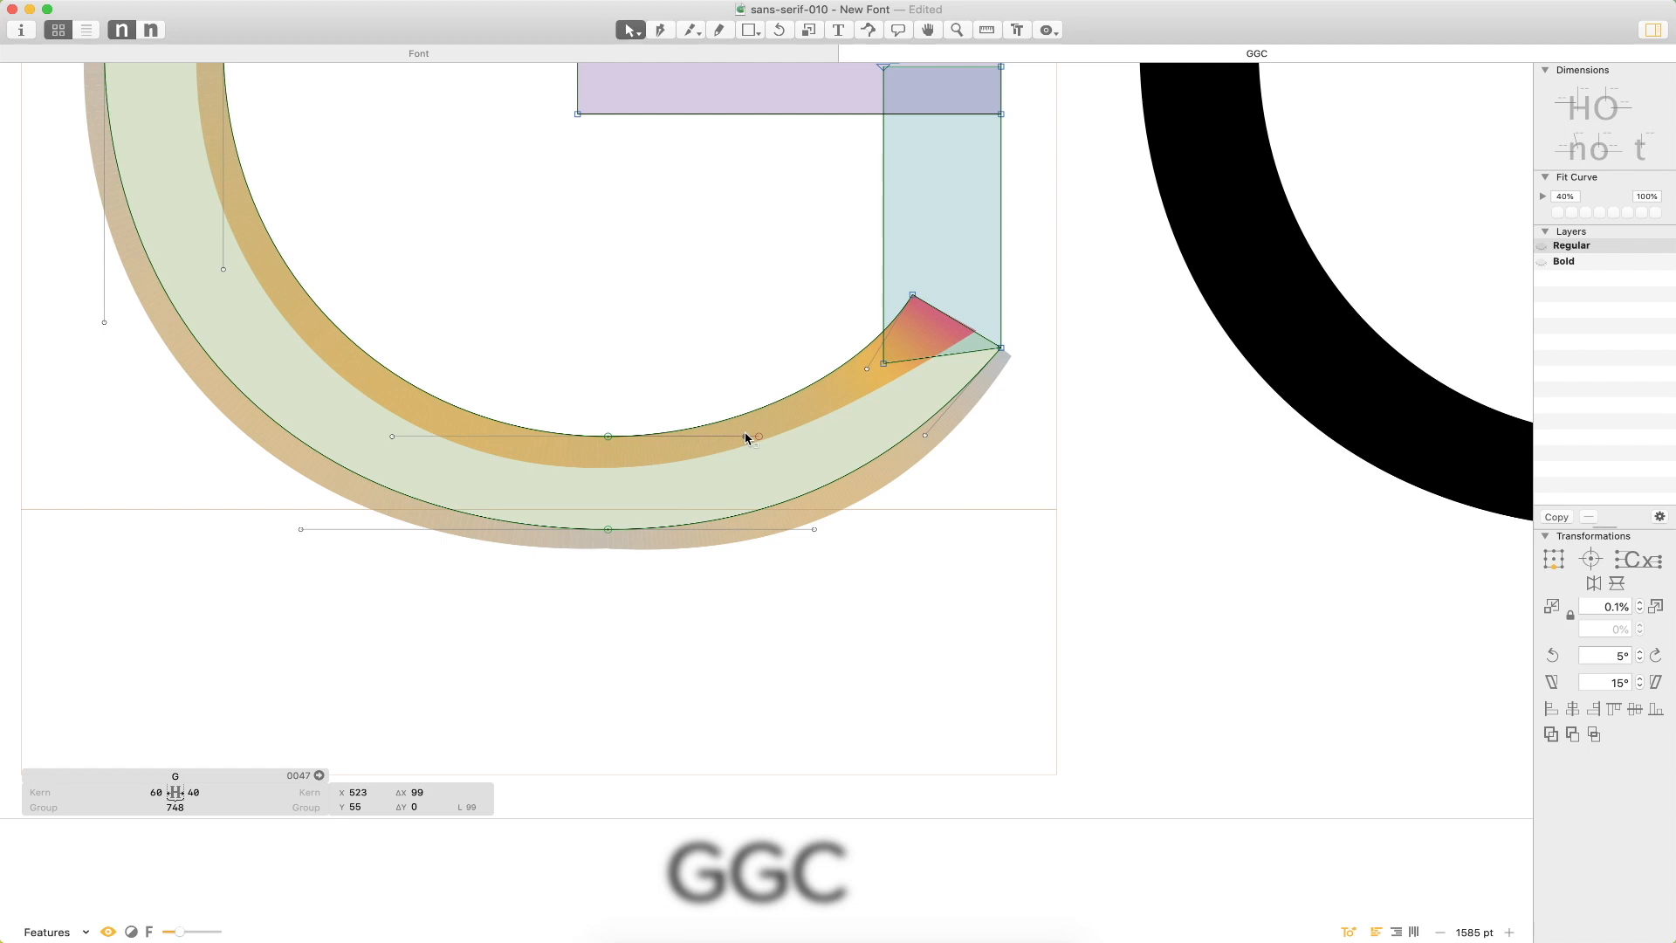
{"action": "left_click", "coordinate": [752, 348]}
Shorten the right-hand handle of the bowl's outer bottom node by about 10 units.
{"action": "scroll", "coordinate": [802, 279], "scroll_direction": "down", "scroll_amount": 2}
{"action": "scroll", "coordinate": [801, 279], "scroll_direction": "down", "scroll_amount": 4}
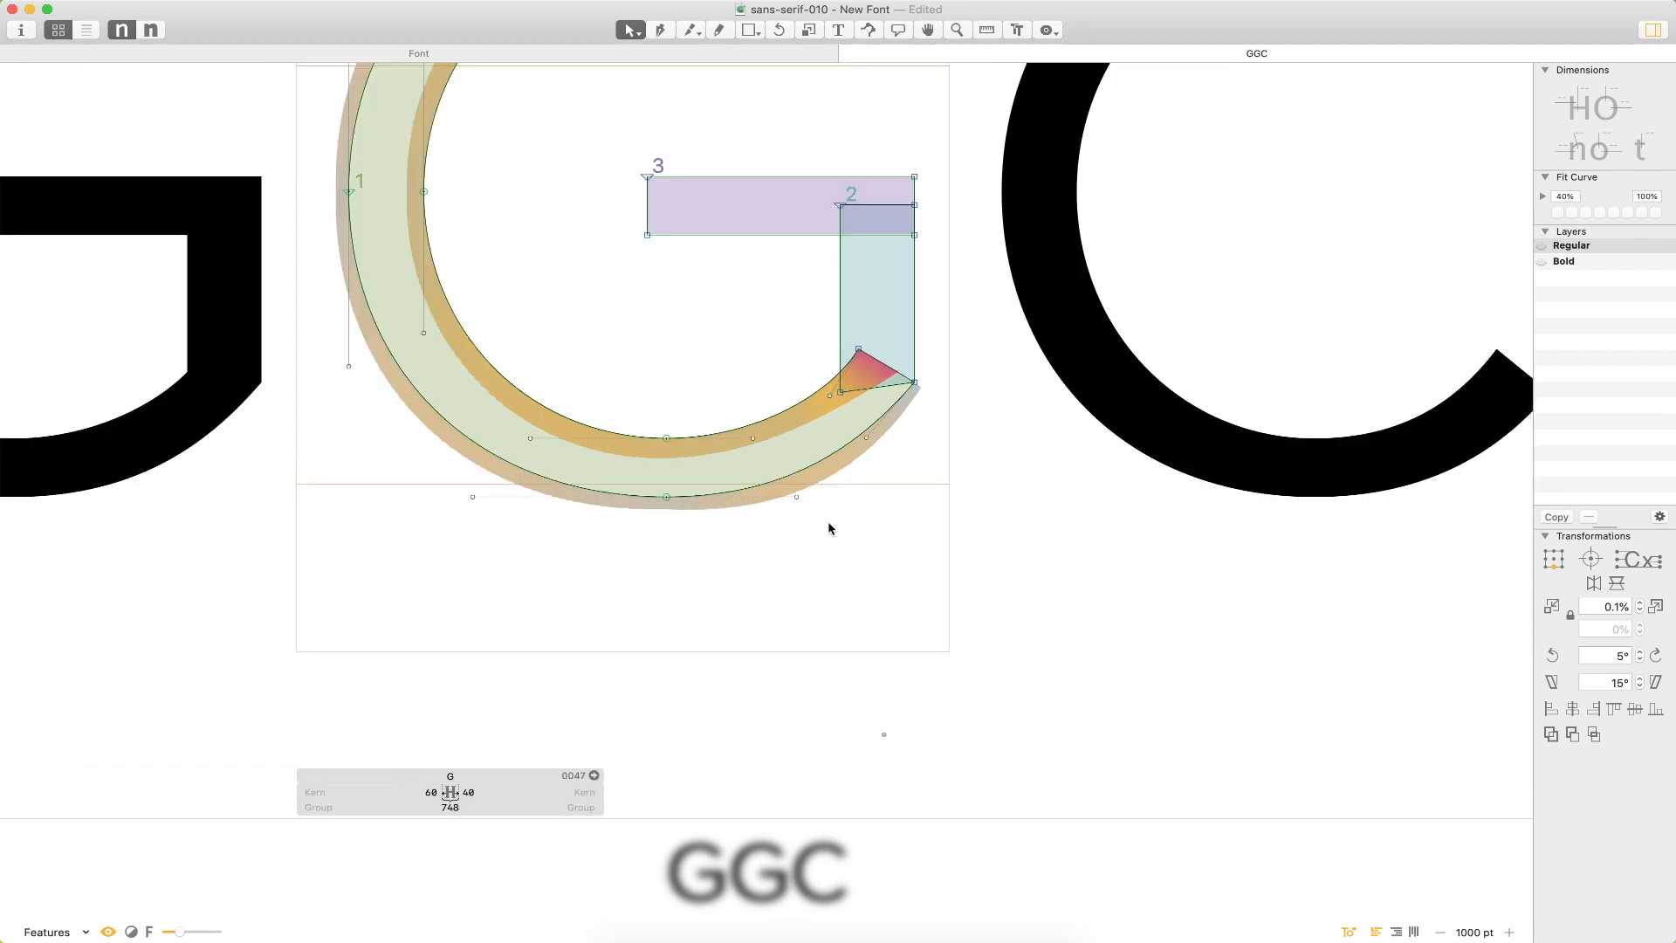
{"action": "left_click", "coordinate": [788, 495]}
{"action": "left_click_drag", "start_coordinate": [866, 437], "coordinate": [1012, 493]}
{"action": "key", "text": "space"}
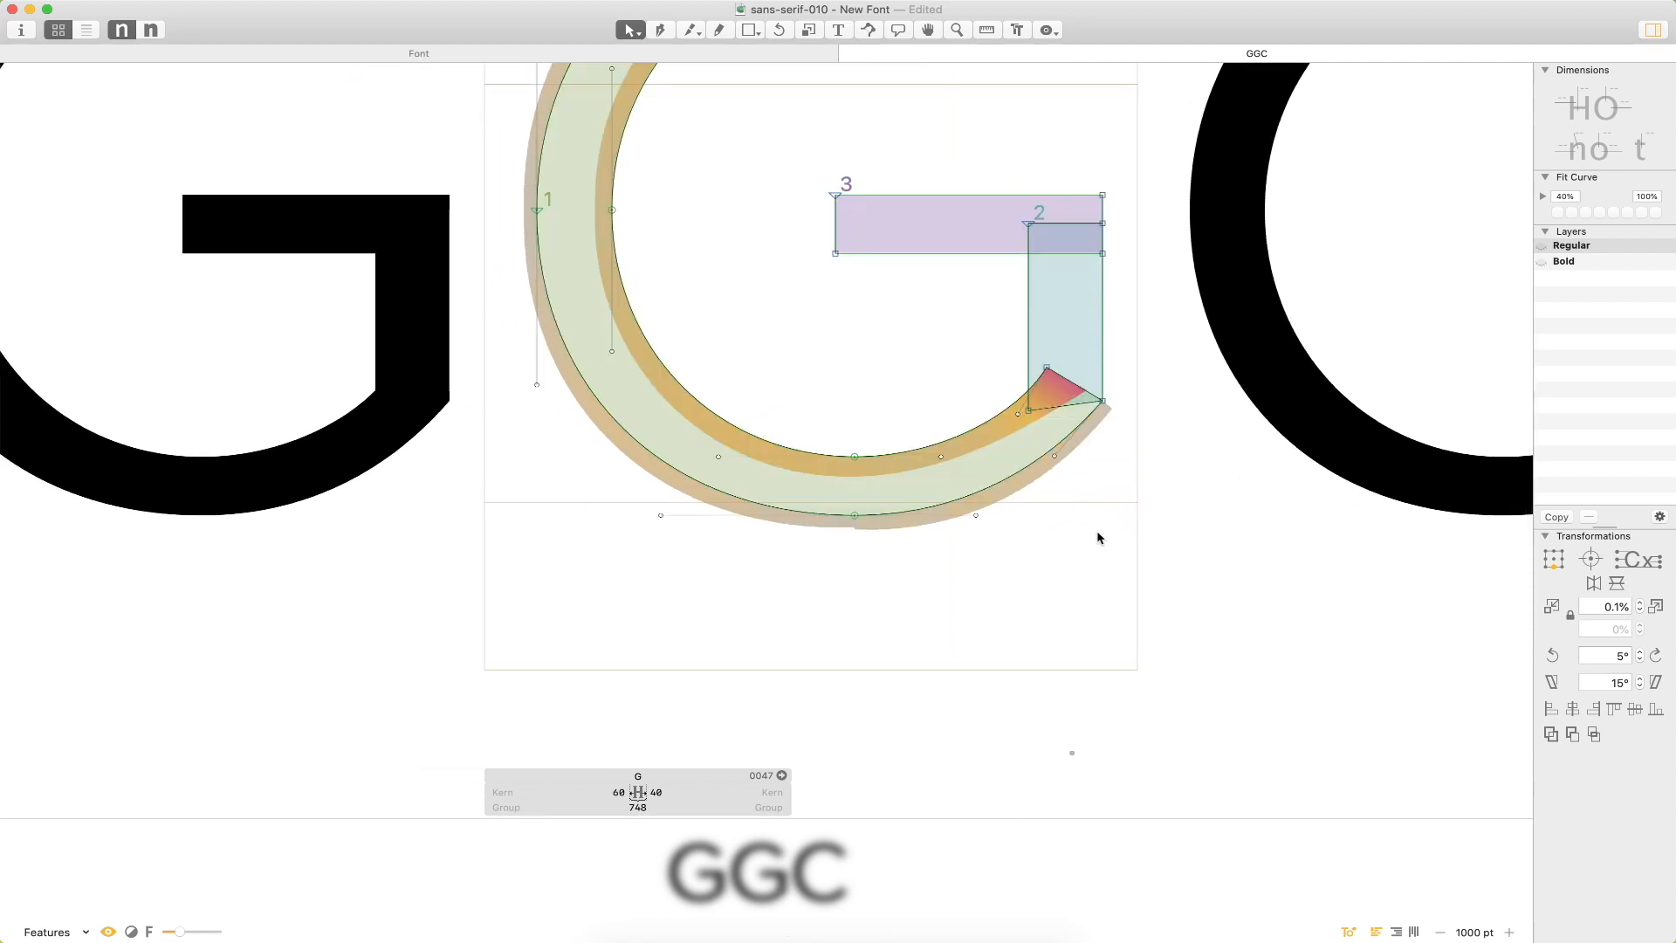
Inspect up close how the lower terminal's outer corner meets the stem.
{"action": "key", "text": "super+space"}
{"action": "left_click_drag", "start_coordinate": [1155, 347], "coordinate": [977, 502]}
{"action": "left_click_drag", "start_coordinate": [1001, 252], "coordinate": [844, 408]}
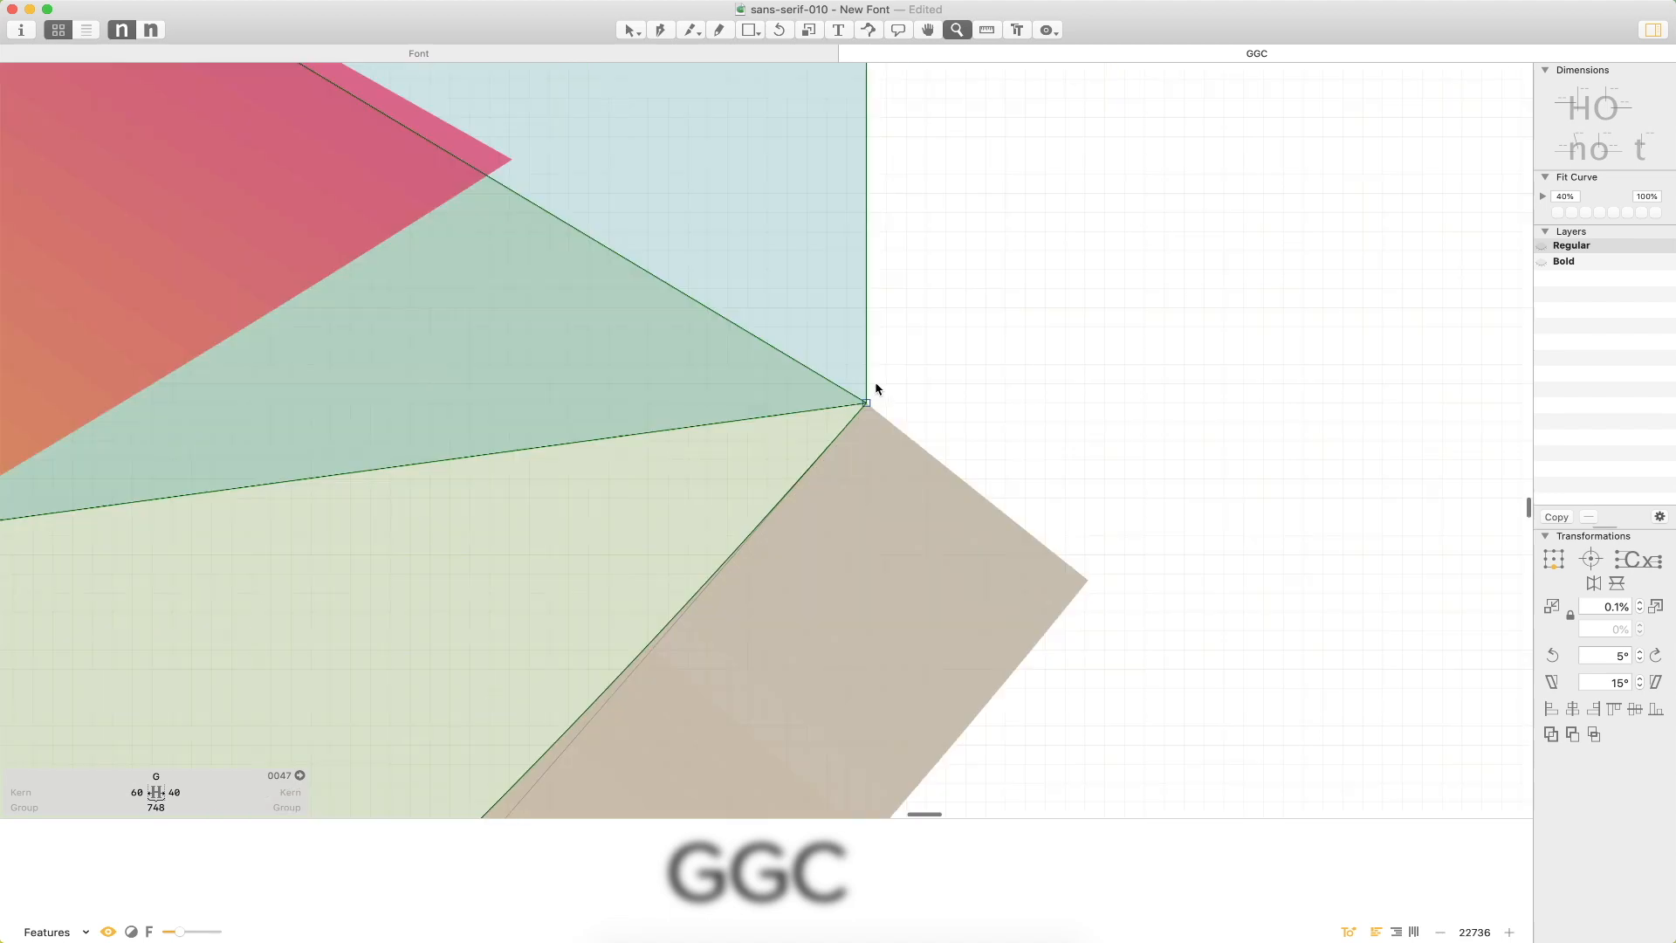
{"action": "key", "text": "super+0"}
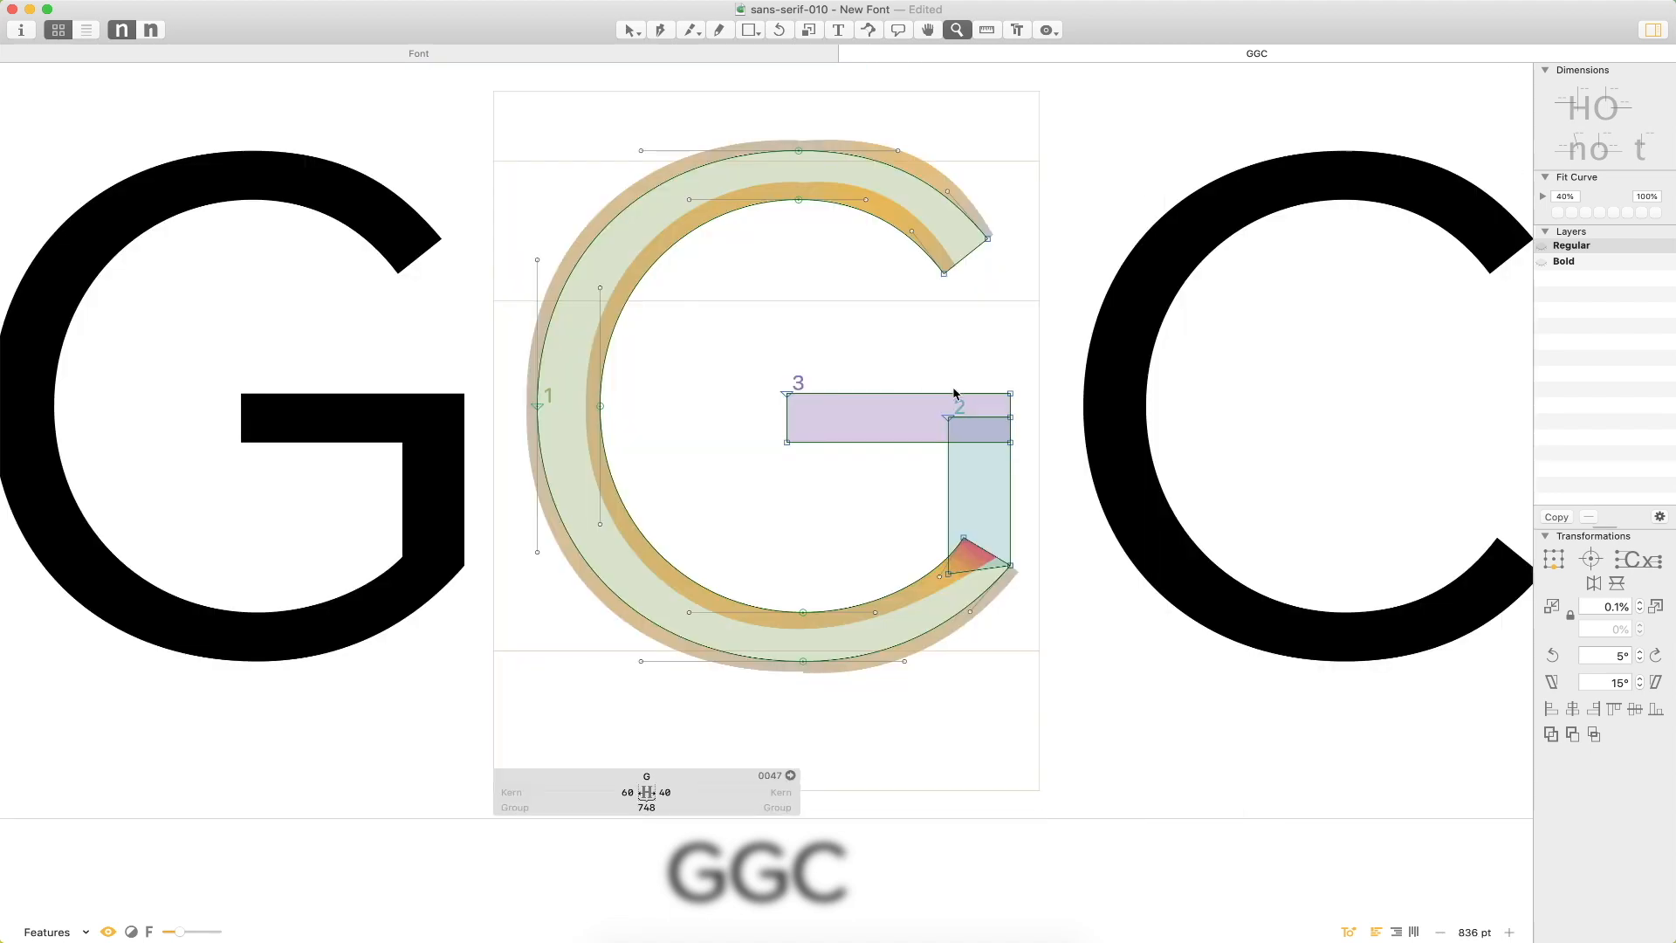
Hide the curvature display and examine the GGC lettering as plain filled shapes at a smaller size.
{"action": "key", "text": "super+shift+x"}
{"action": "key", "text": "t"}
{"action": "left_click", "coordinate": [1059, 378]}
{"action": "key", "text": "Escape"}
{"action": "key", "text": "super+minus"}
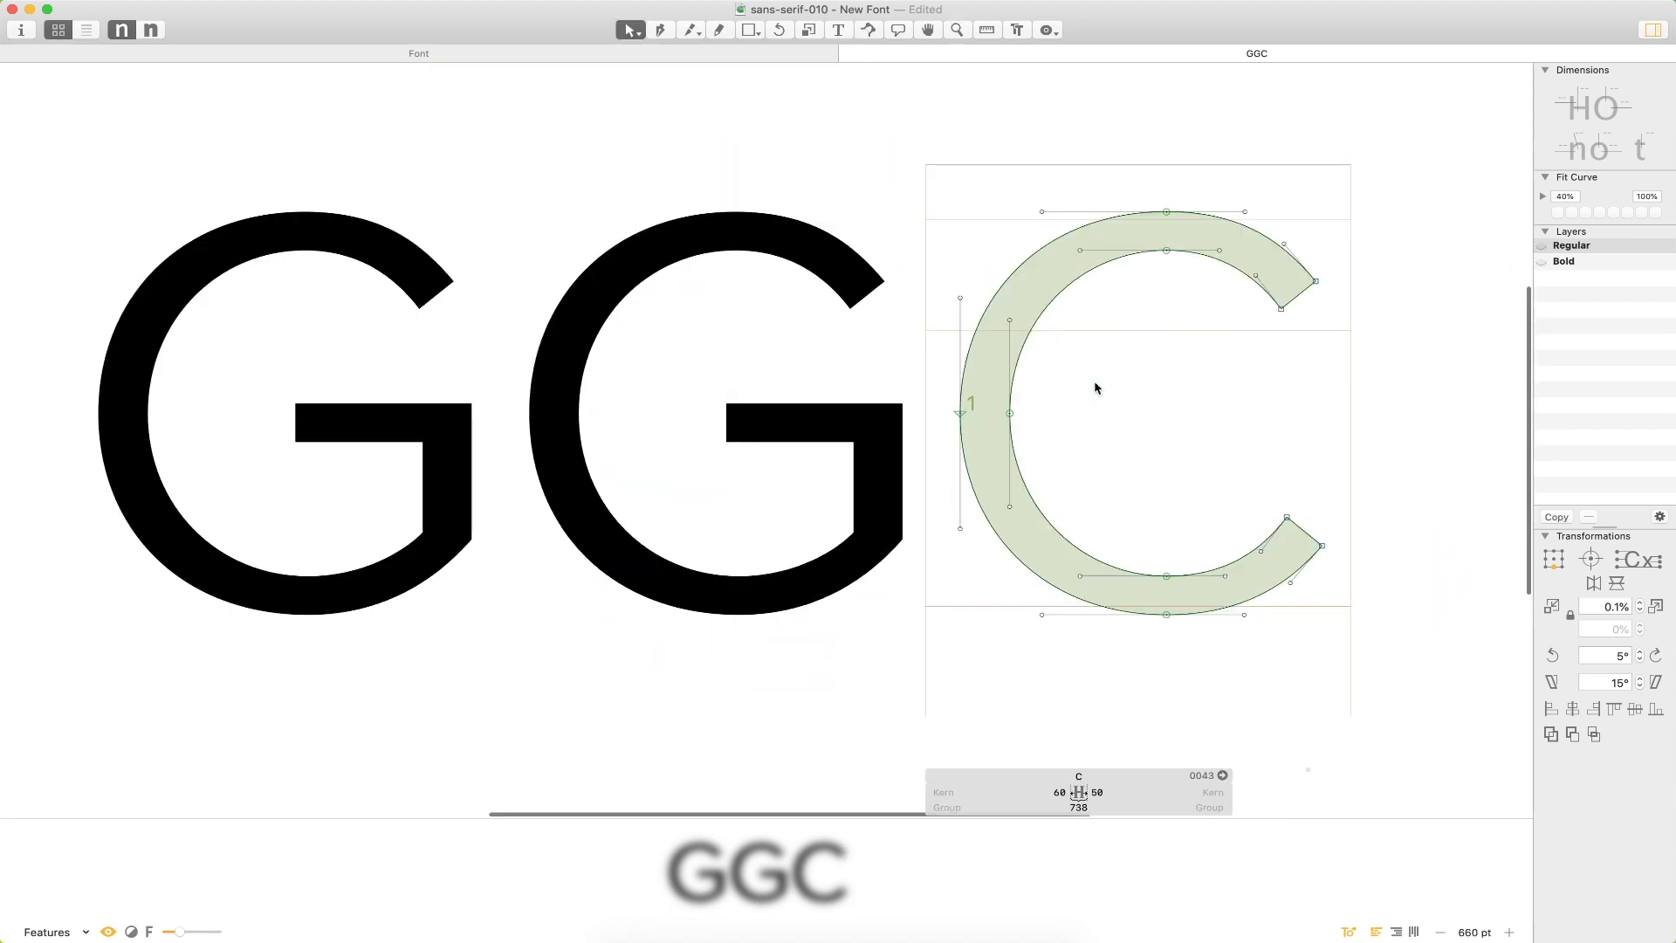
{"action": "key", "text": "super+minus"}
{"action": "key", "text": "t"}
{"action": "key", "text": "Escape"}
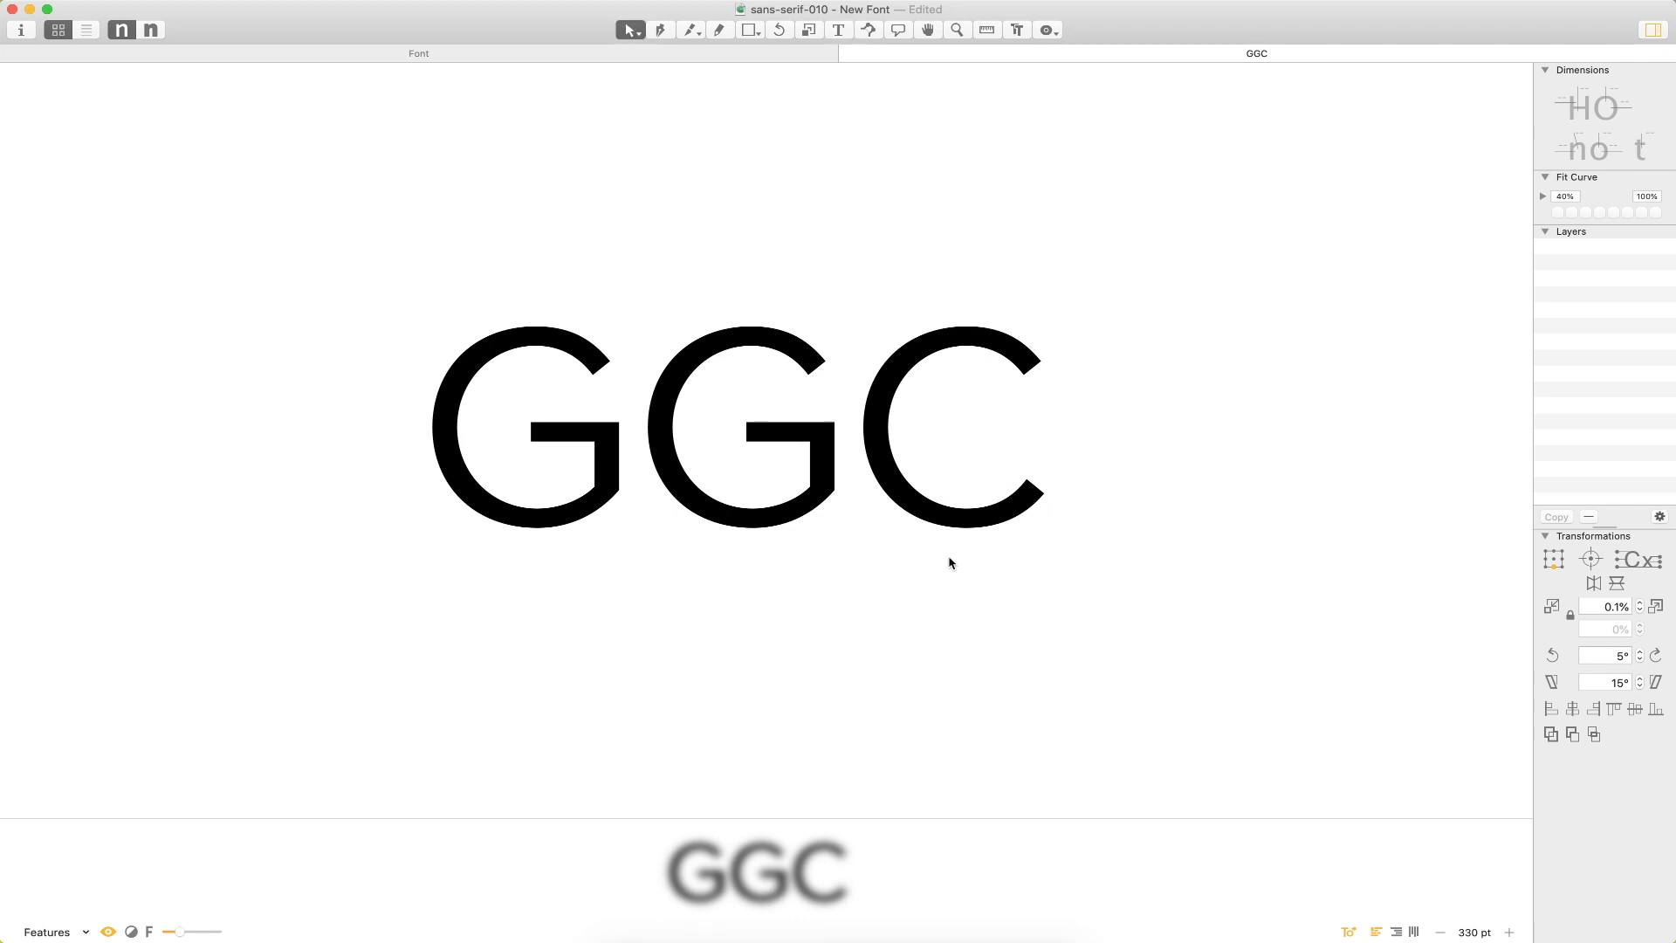
Set the G's right sidebearing to 60.
{"action": "double_click", "coordinate": [761, 479]}
{"action": "left_click", "coordinate": [838, 792]}
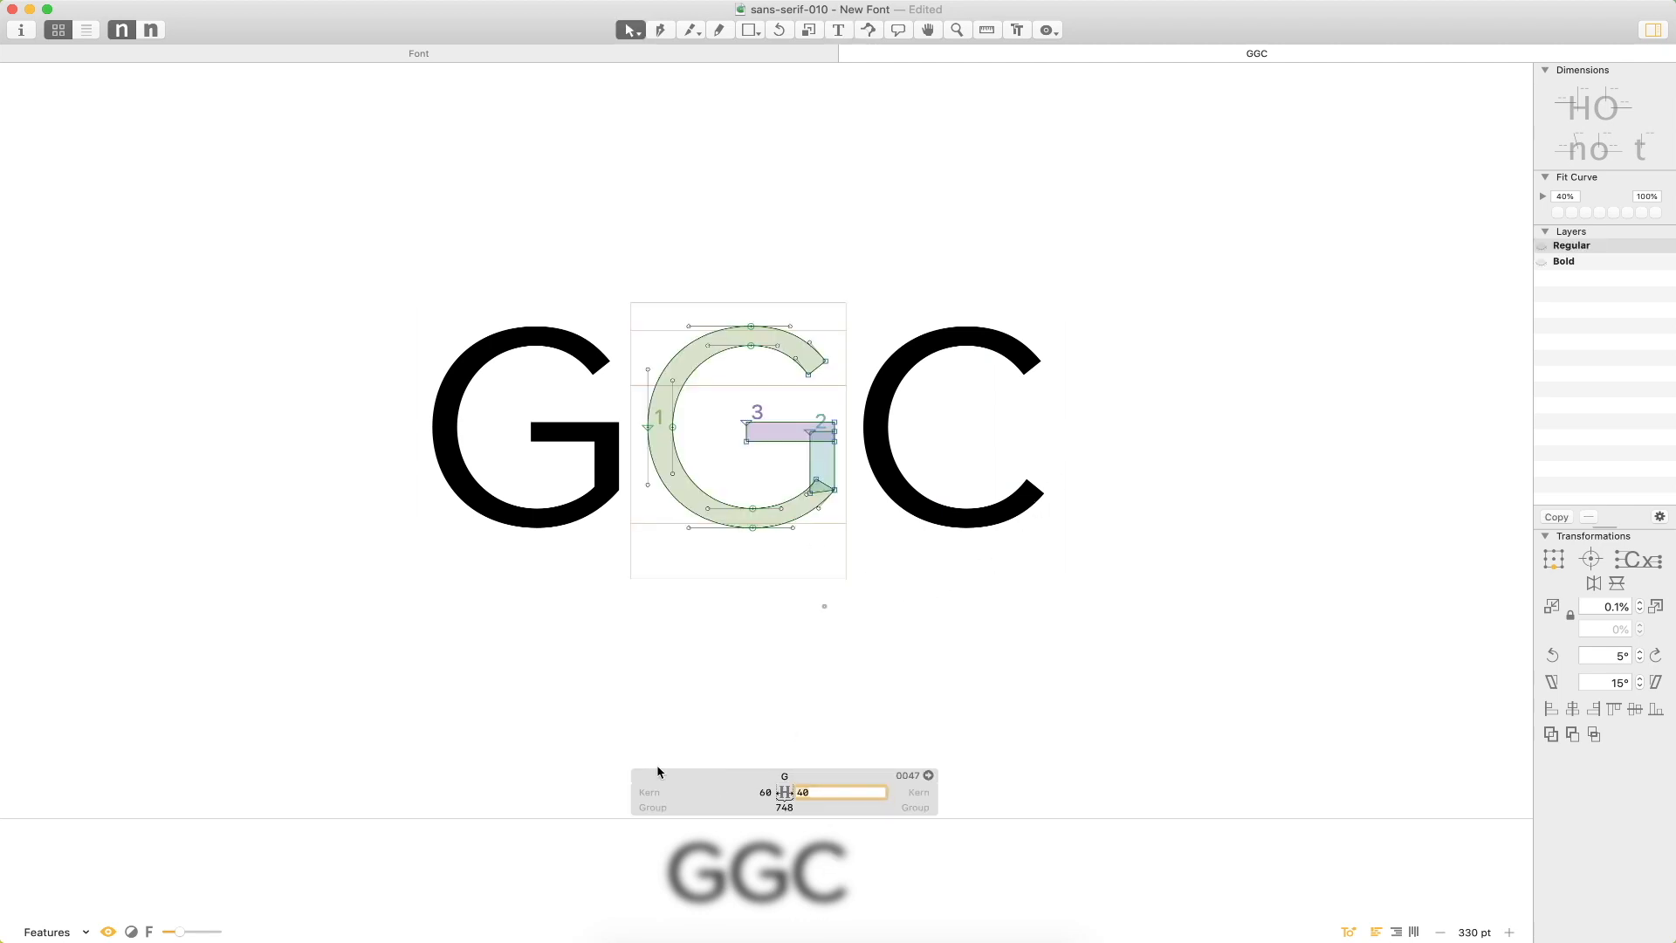
{"action": "key", "text": "Return"}
Insert an H between the two Gs and open it to check its sidebearings.
{"action": "type", "text": "t"}
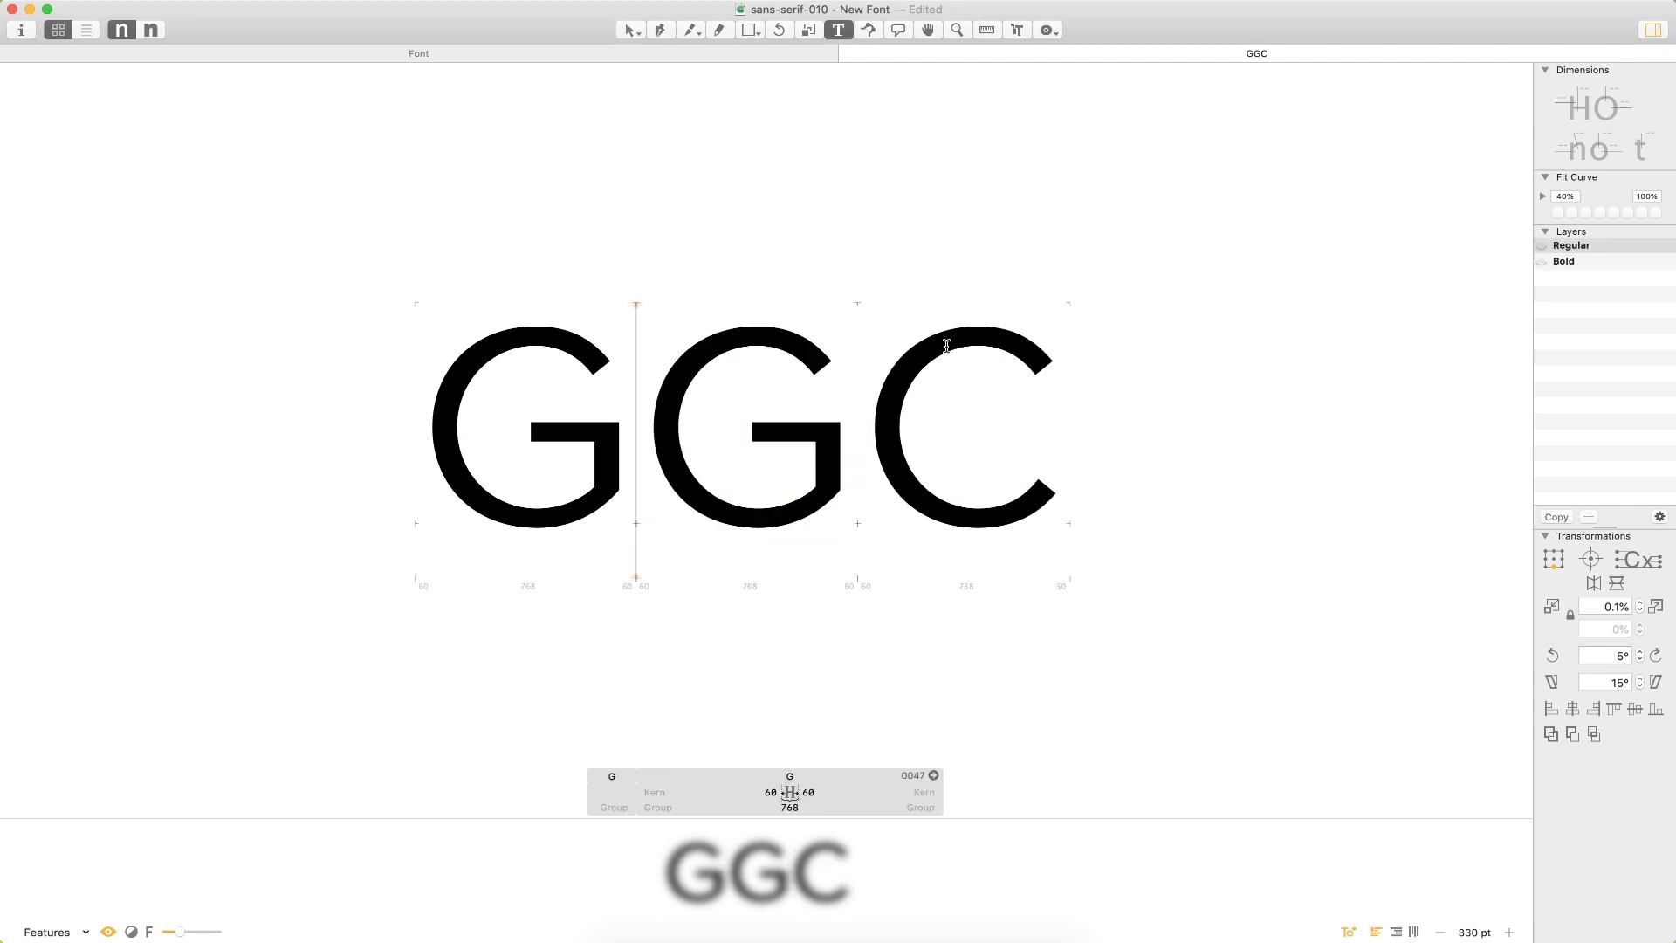
{"action": "type", "text": "H"}
{"action": "key", "text": "Escape"}
{"action": "double_click", "coordinate": [761, 488]}
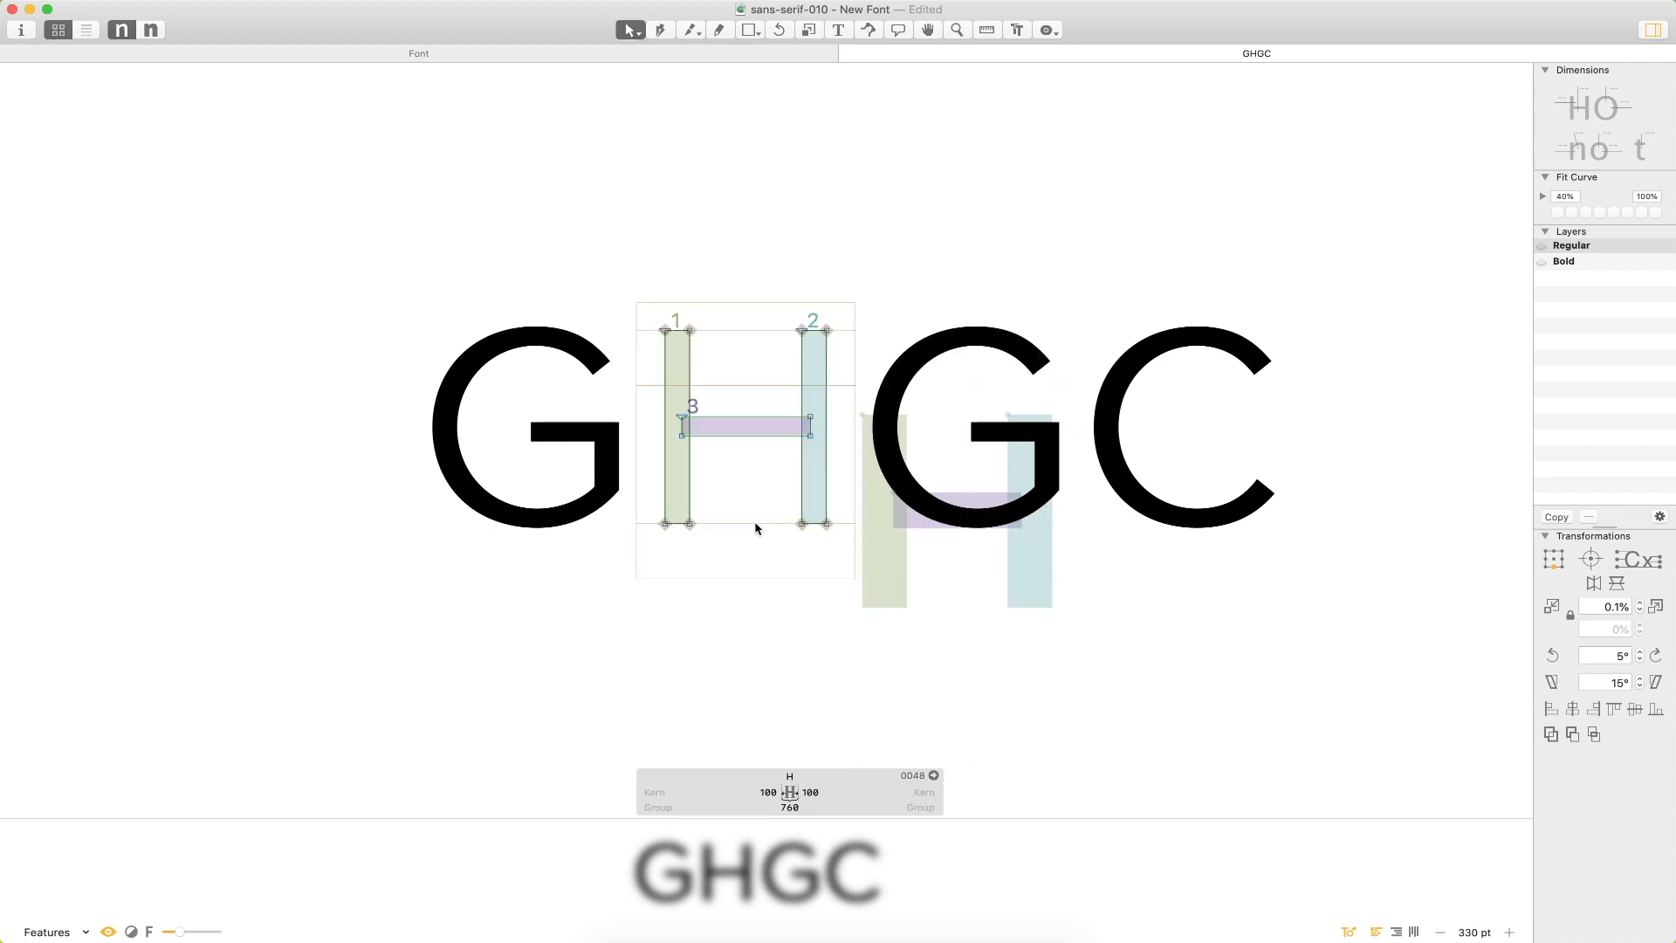
Set the G's right sidebearing to 100, matching the H's straight stem.
{"action": "double_click", "coordinate": [601, 555]}
{"action": "left_click", "coordinate": [600, 790]}
{"action": "type", "text": "100"}
{"action": "key", "text": "Return"}
Compare the sidebearings and spacing across the GHGC lettering, including those of the C.
{"action": "key", "text": "t"}
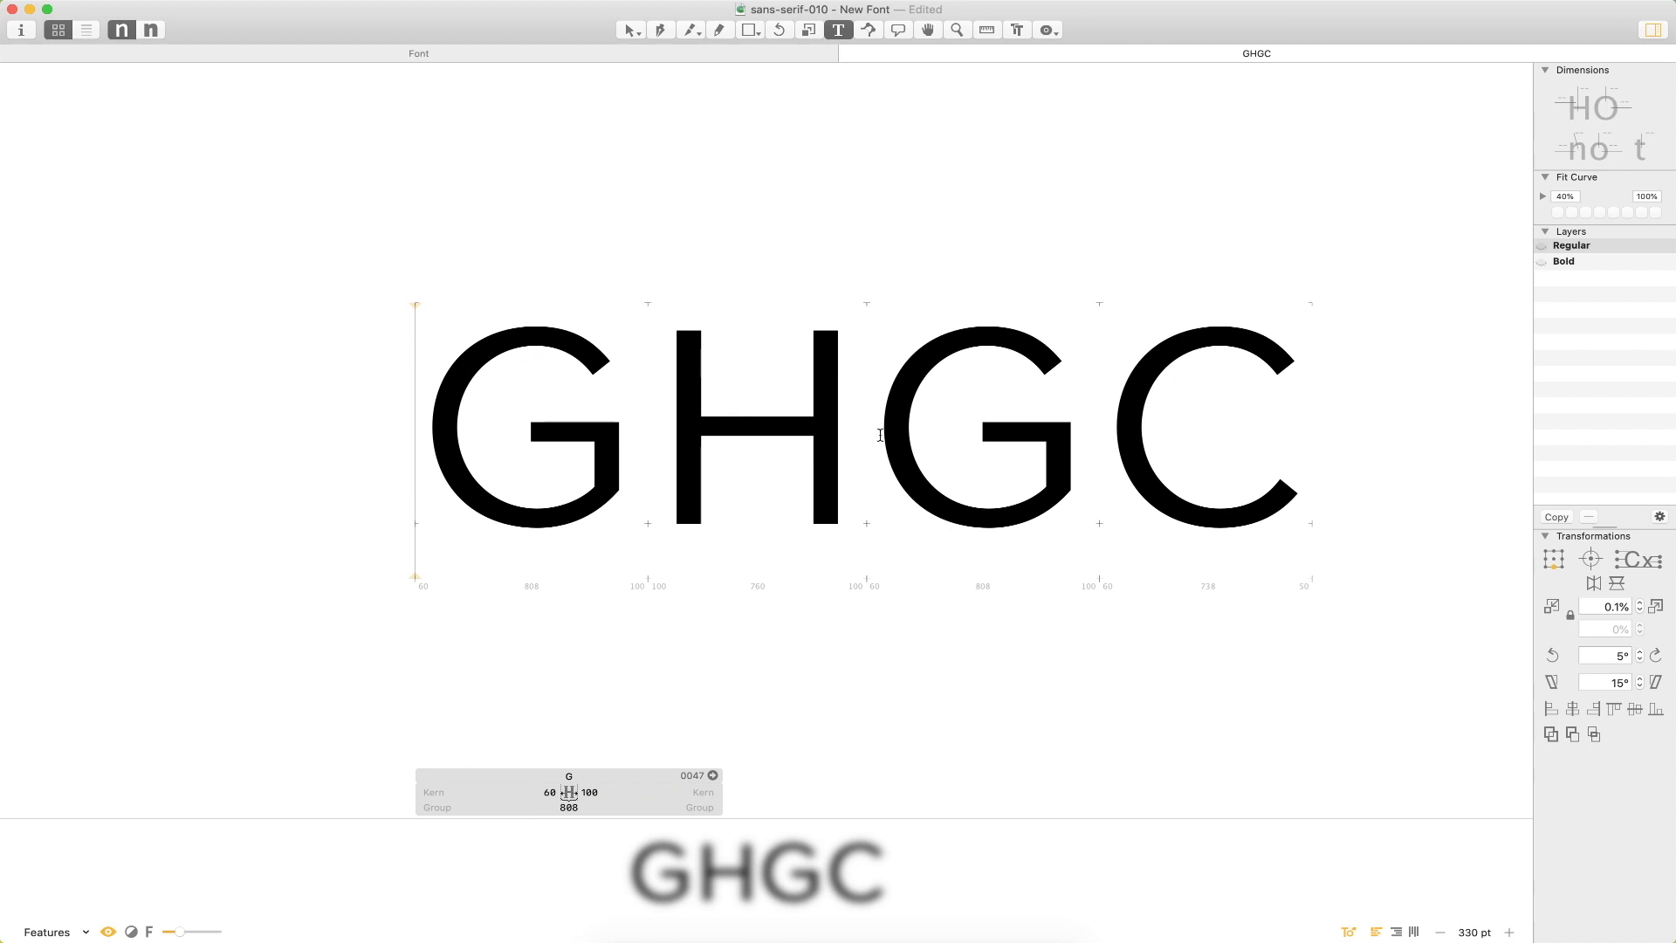
{"action": "left_click", "coordinate": [877, 425]}
{"action": "left_click", "coordinate": [1091, 472]}
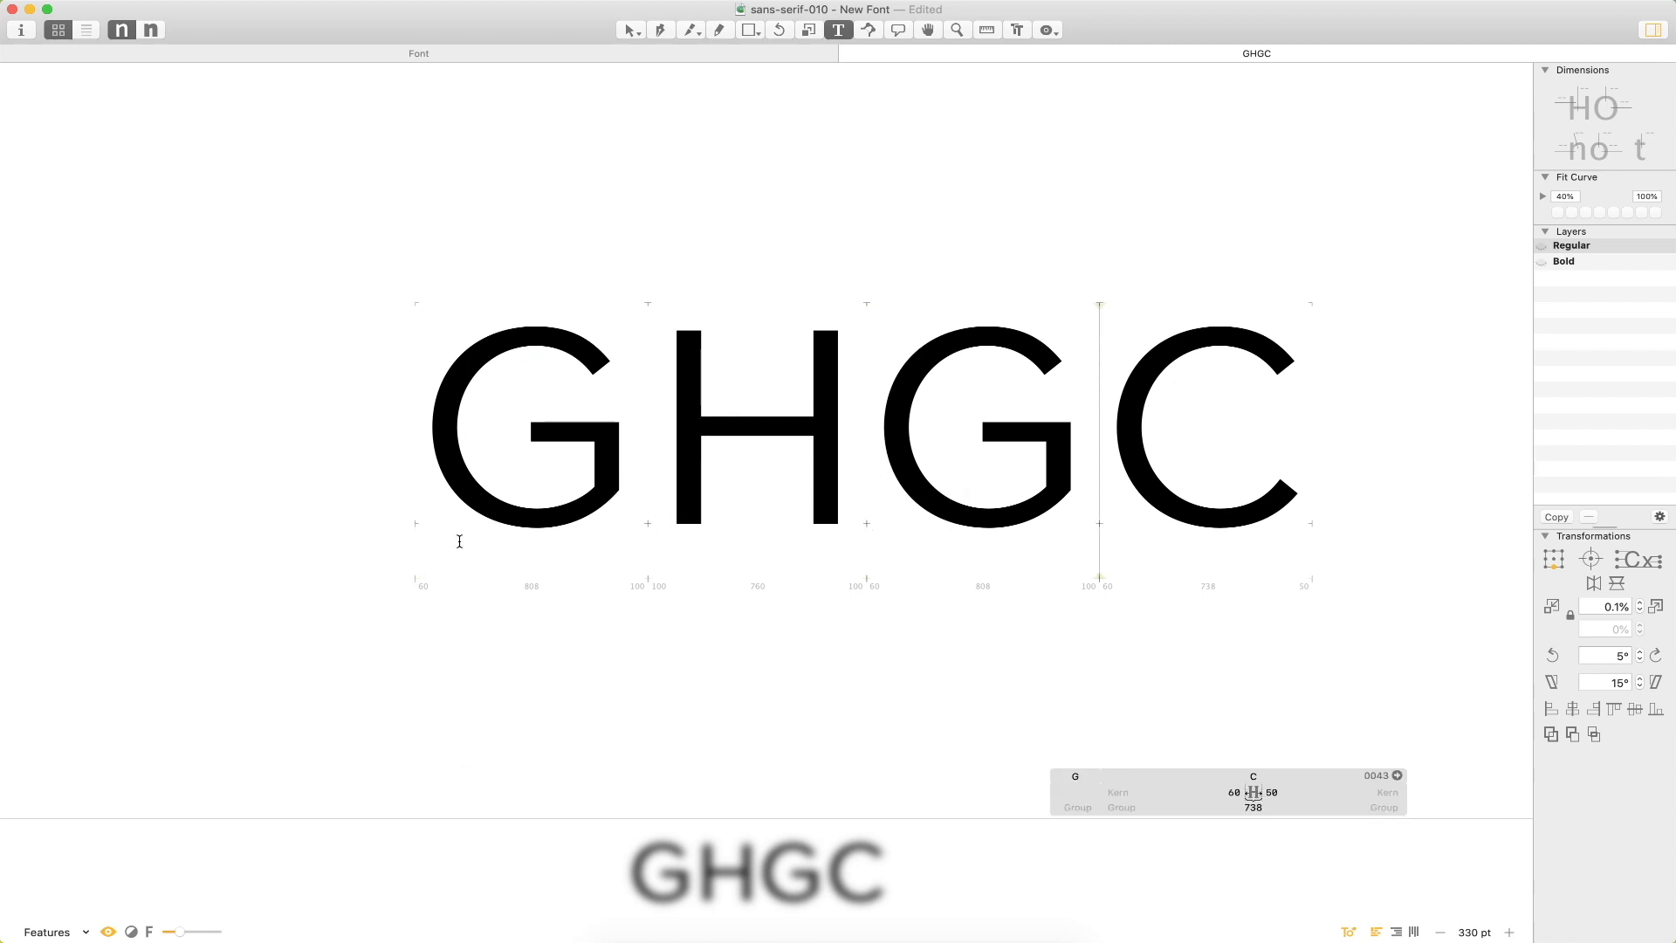
{"action": "key", "text": "Escape"}
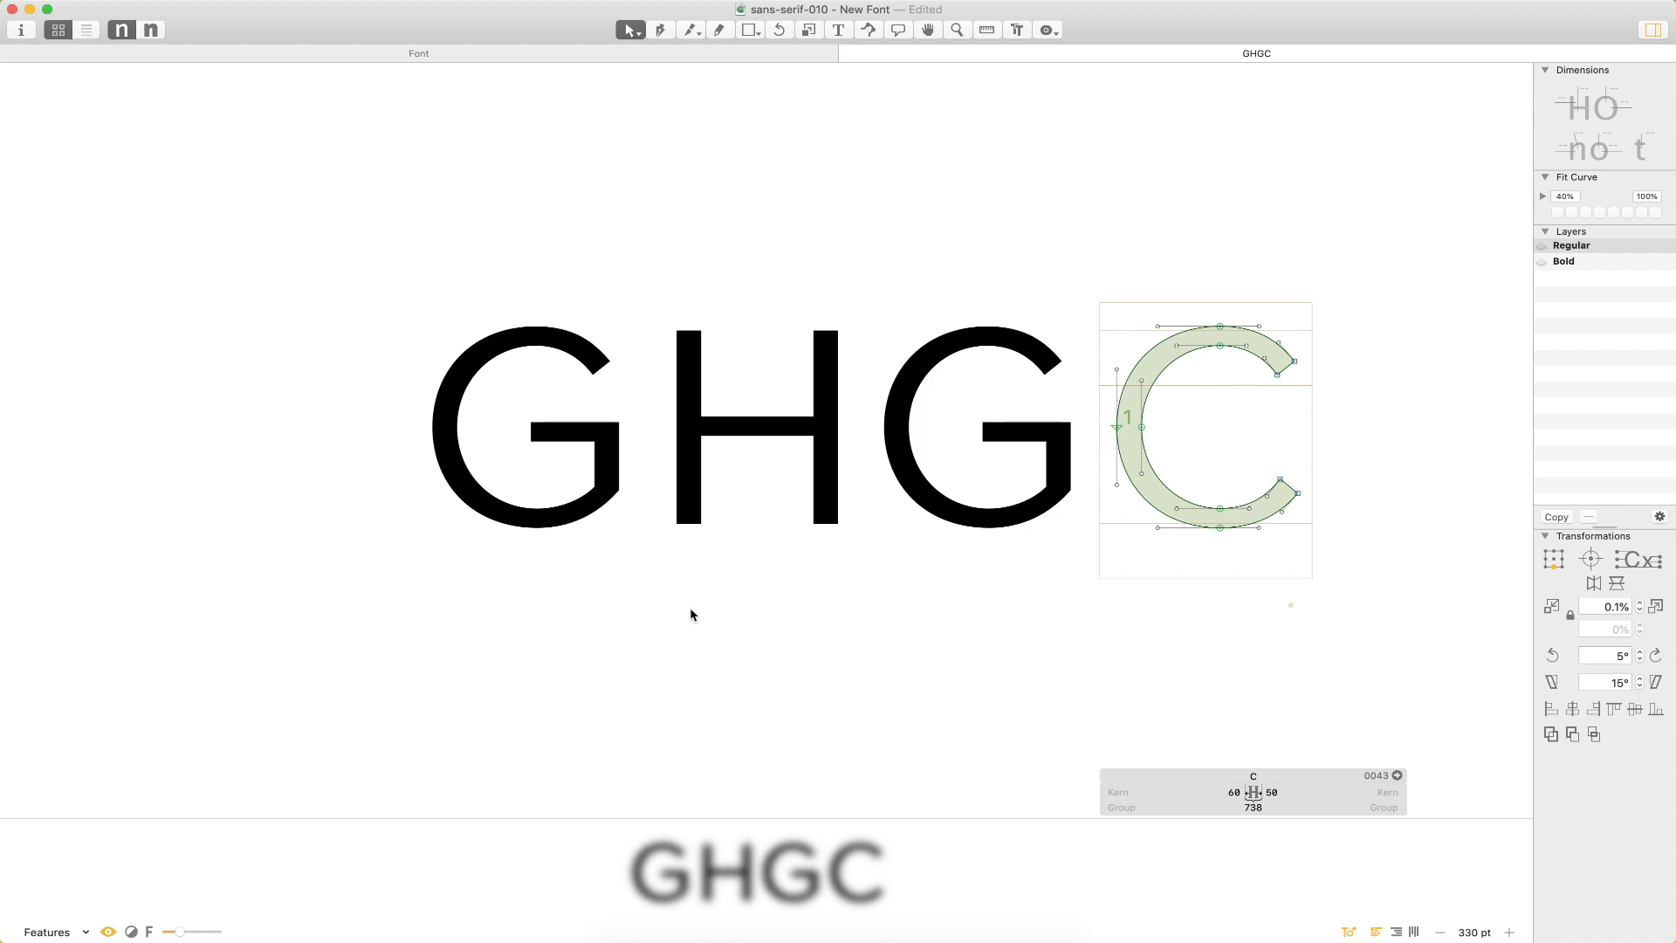
{"action": "key", "text": "super+plus"}
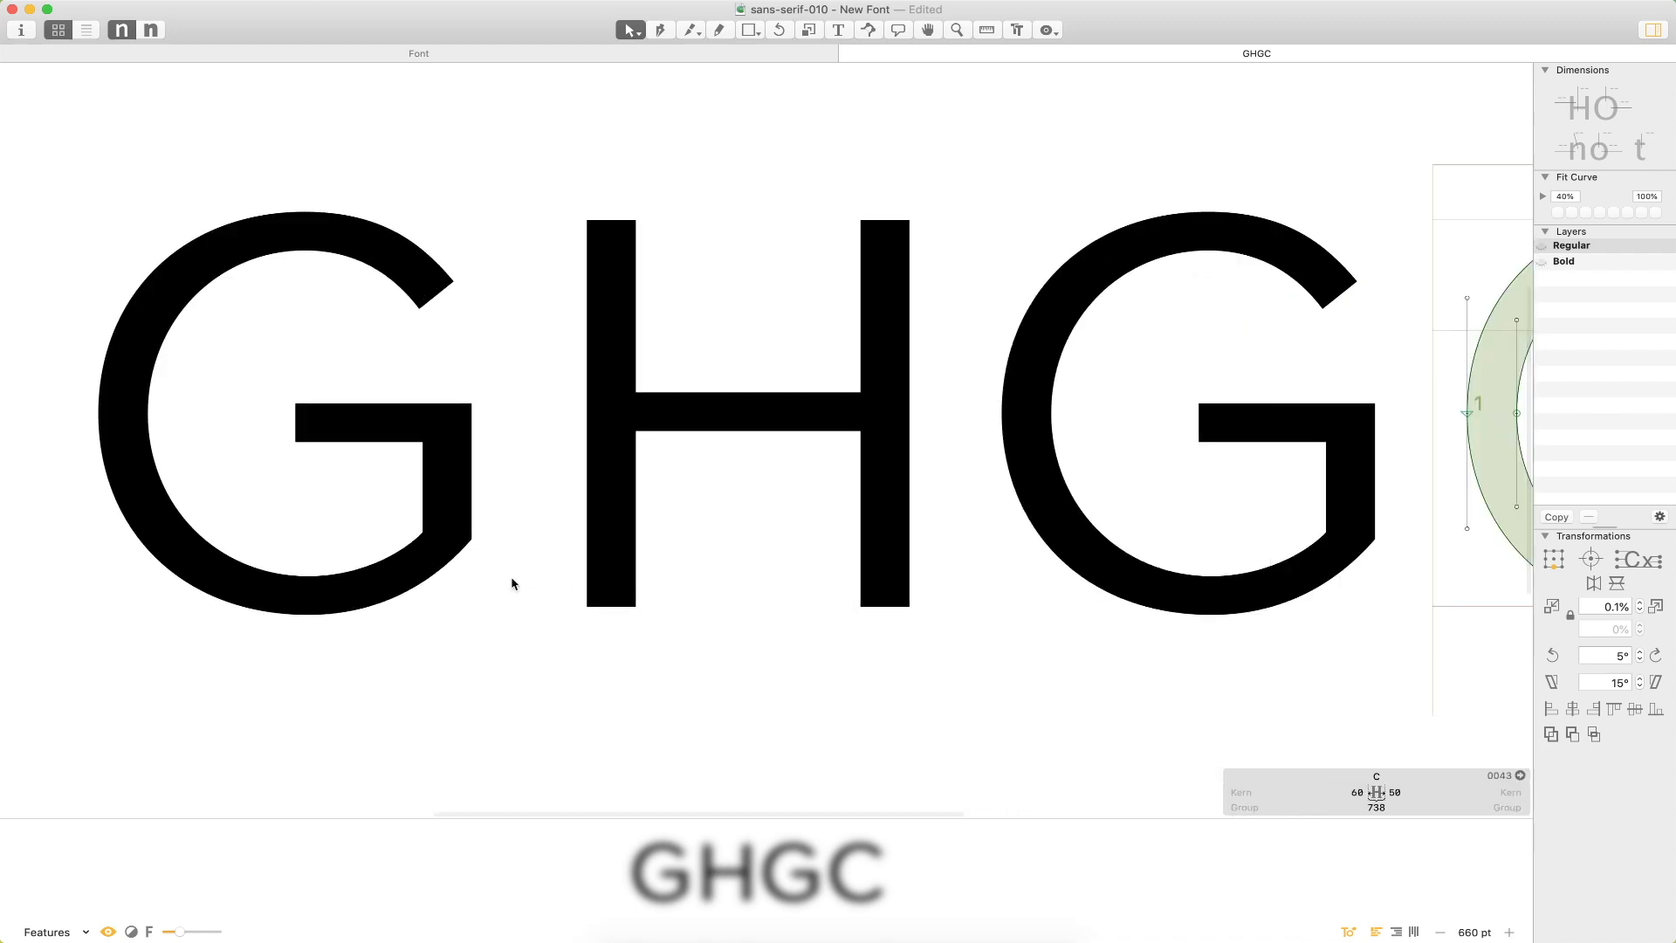
Lower the G's corner point, where the bowl meets the outer edge of the stem, by 8 units.
{"action": "double_click", "coordinate": [505, 486]}
{"action": "key", "text": "z"}
{"action": "left_click_drag", "start_coordinate": [480, 475], "coordinate": [229, 714]}
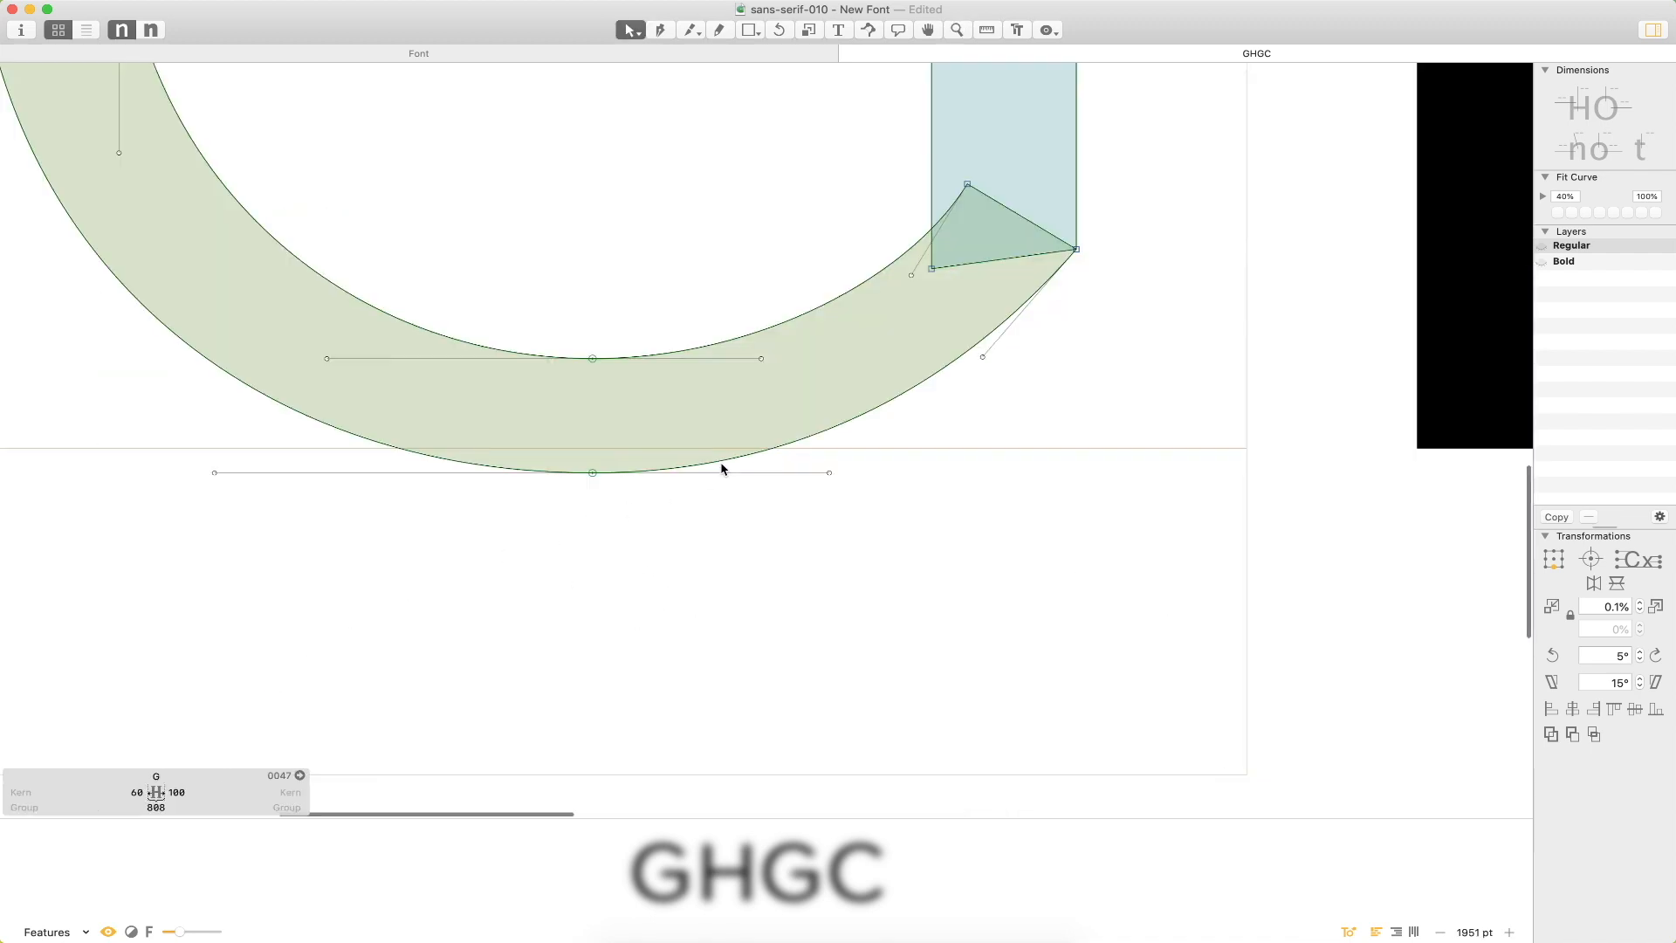
{"action": "key", "text": "super+shift+x"}
{"action": "left_click", "coordinate": [1077, 249]}
{"action": "key", "text": "shift+Right"}
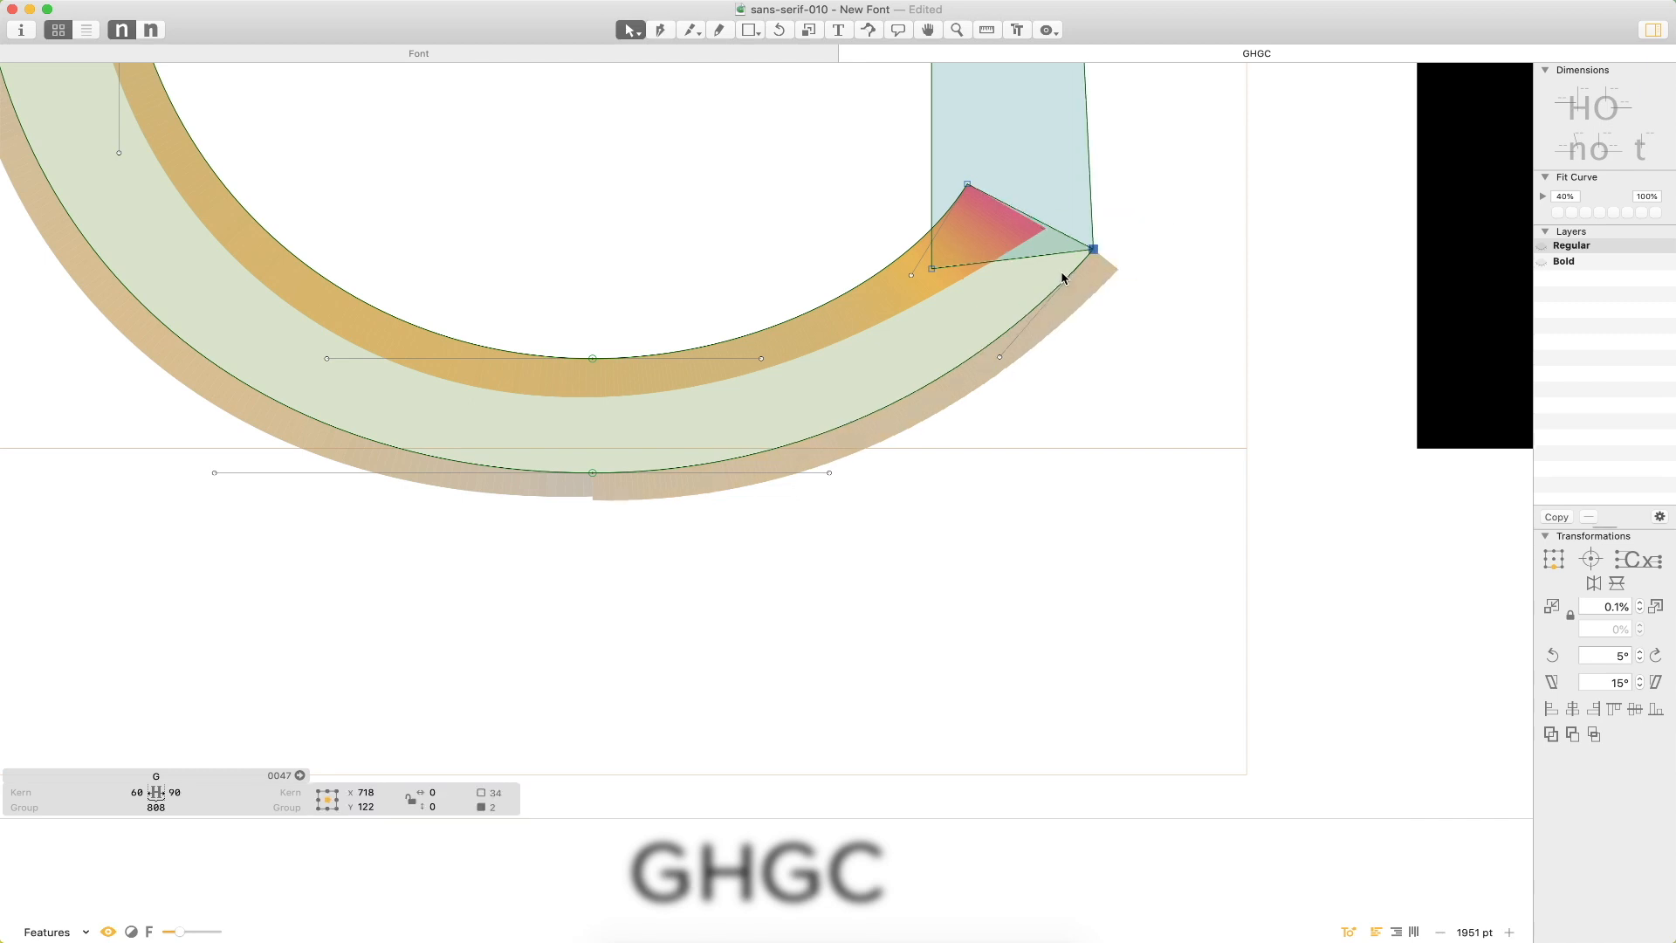
{"action": "key", "text": "shift+Left"}
{"action": "key", "text": "shift+Down"}
{"action": "key", "text": "Up"}
{"action": "key", "text": "Up"}
{"action": "left_click", "coordinate": [1168, 487]}
Review the GHGC lettering at small sizes down to 150 pt and close its view.
{"action": "key", "text": "super+minus"}
{"action": "key", "text": "super+minus"}
{"action": "key", "text": "super+minus"}
{"action": "key", "text": "super+minus"}
{"action": "key", "text": "super+minus"}
{"action": "key", "text": "super+minus"}
{"action": "key", "text": "super+minus"}
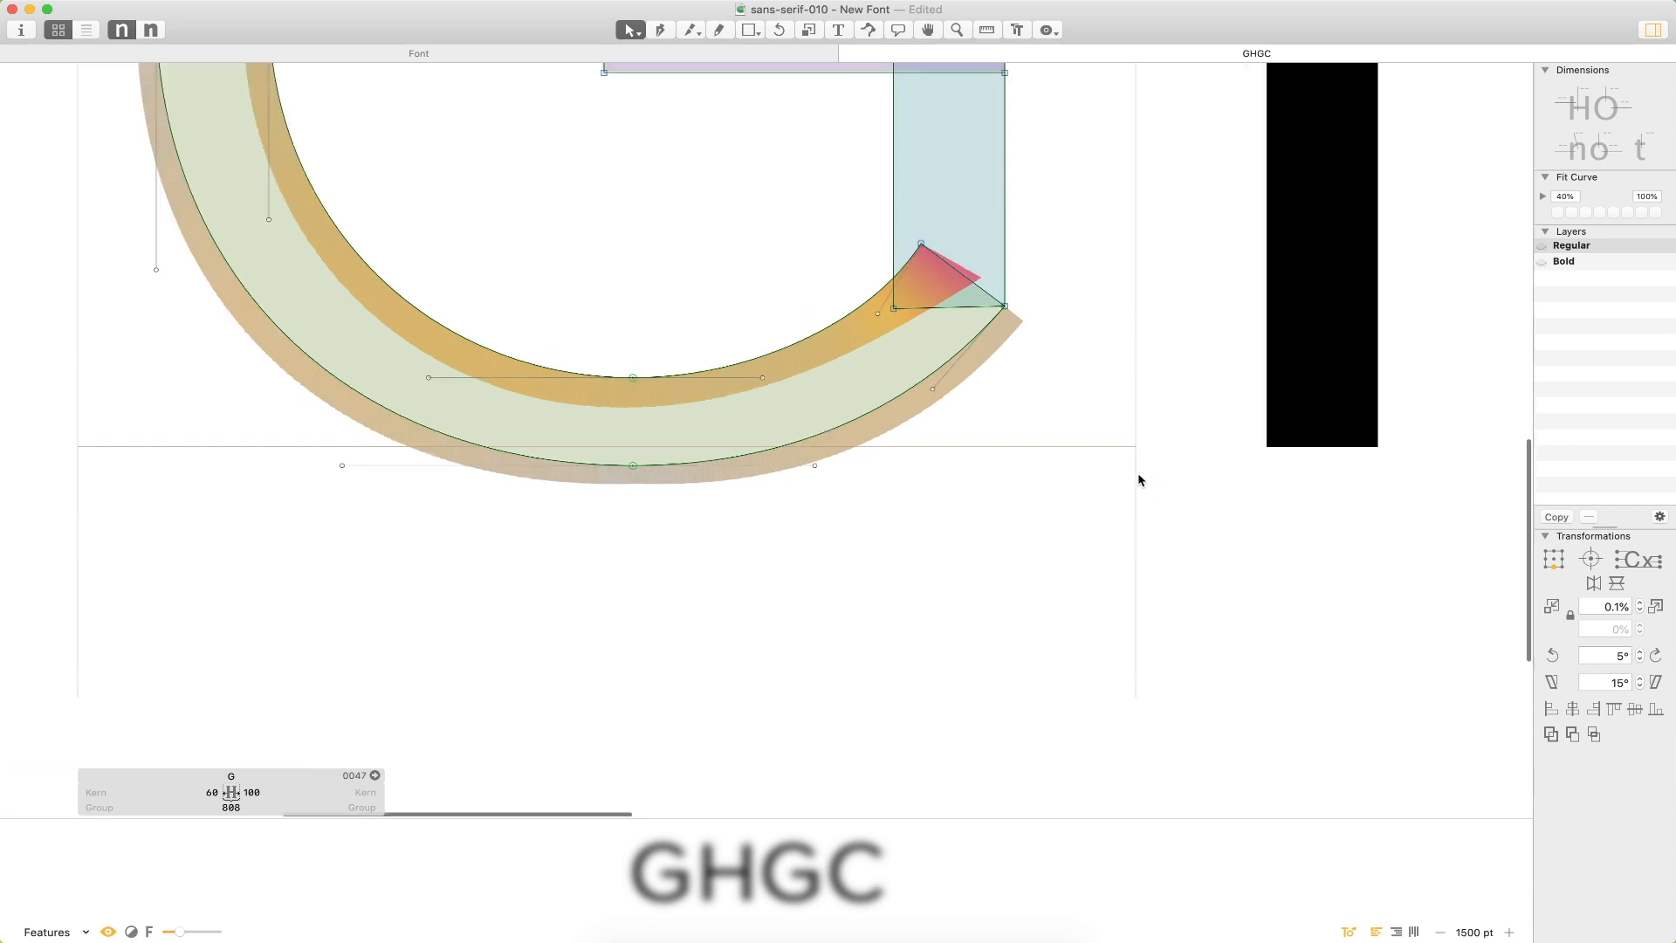
{"action": "key", "text": "t"}
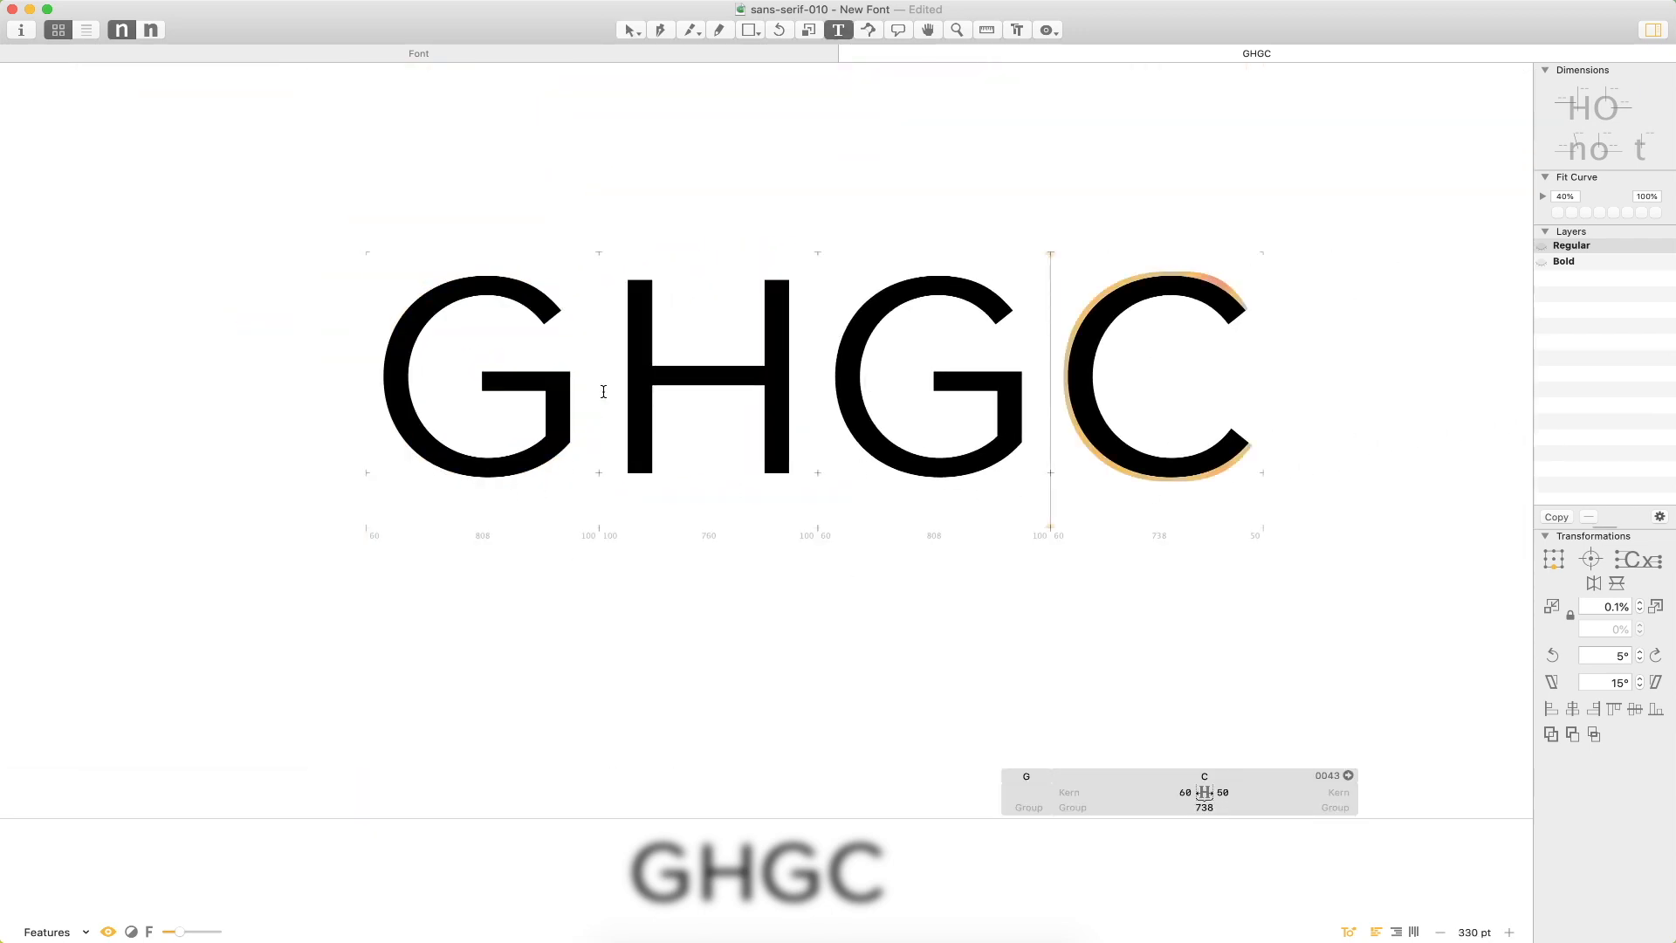
{"action": "key", "text": "Escape"}
{"action": "key", "text": "super+minus"}
{"action": "key", "text": "super+minus"}
{"action": "key", "text": "super+minus"}
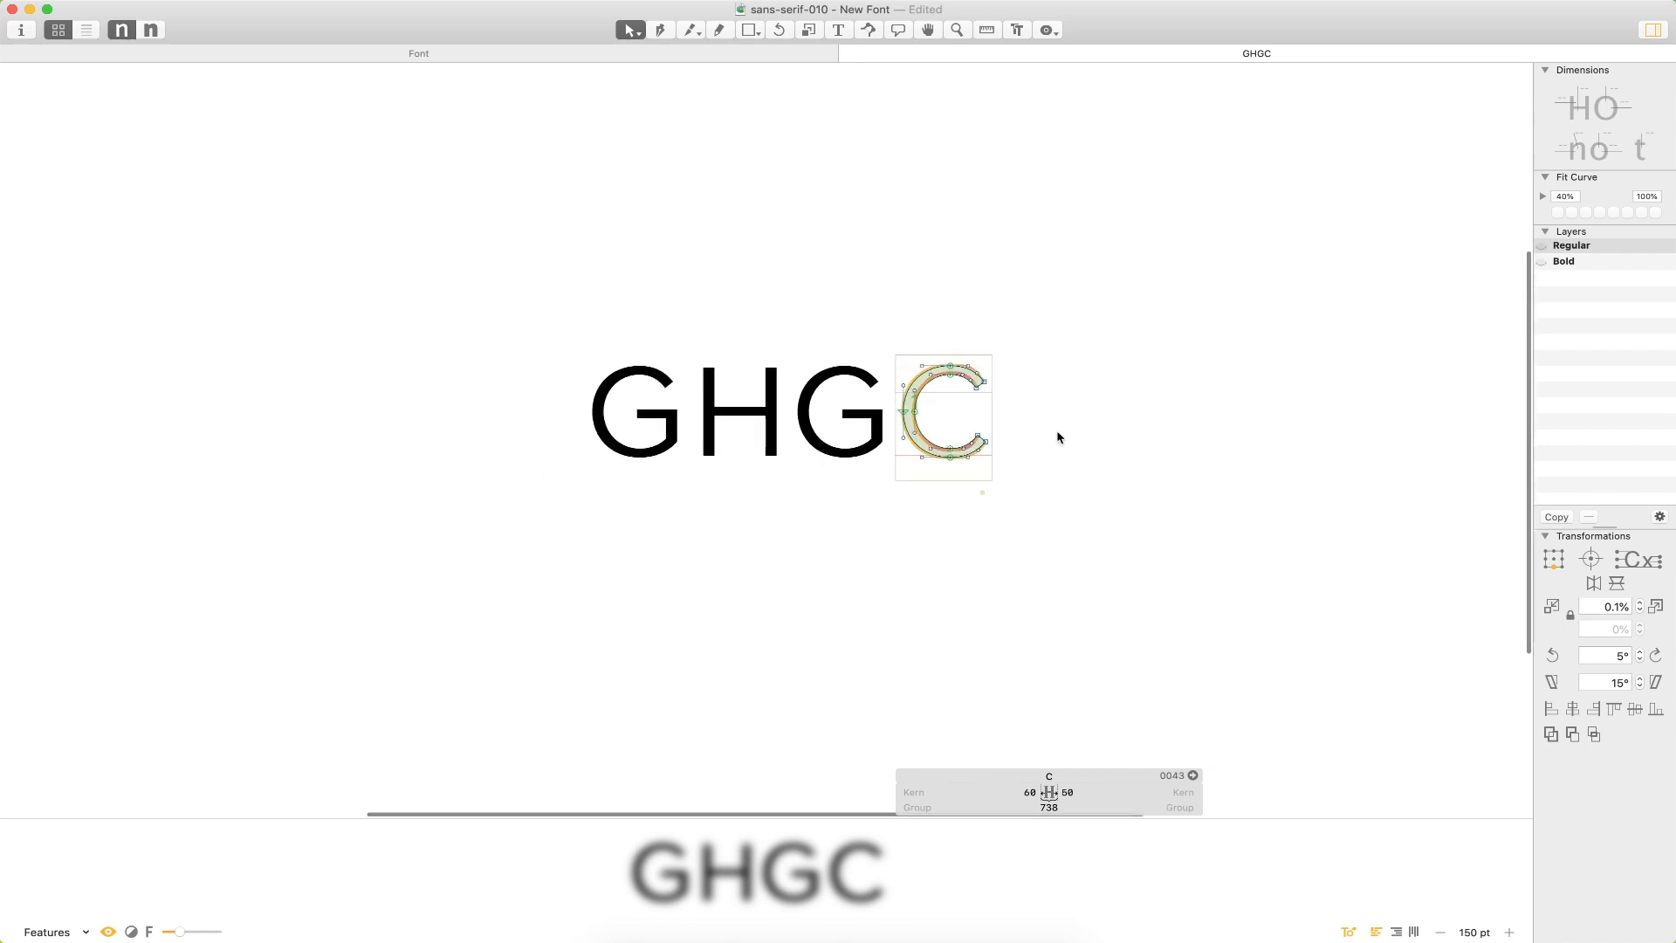
{"action": "key", "text": "t"}
{"action": "left_click", "coordinate": [1038, 498]}
{"action": "key", "text": "Escape"}
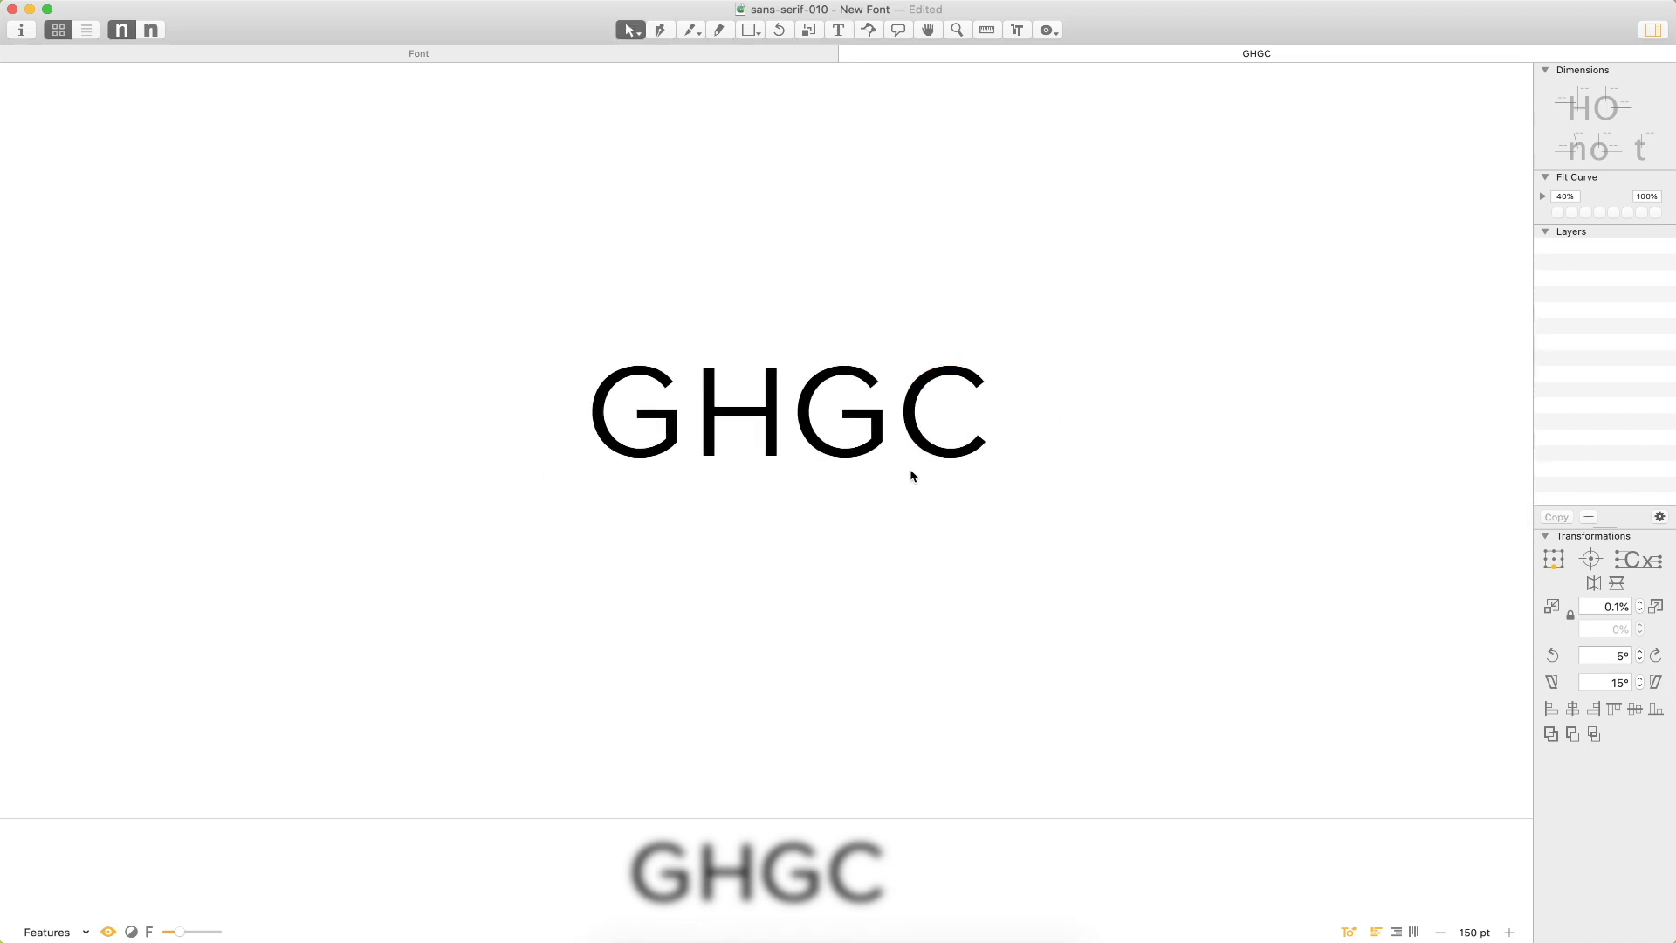
{"action": "key", "text": "super+w"}
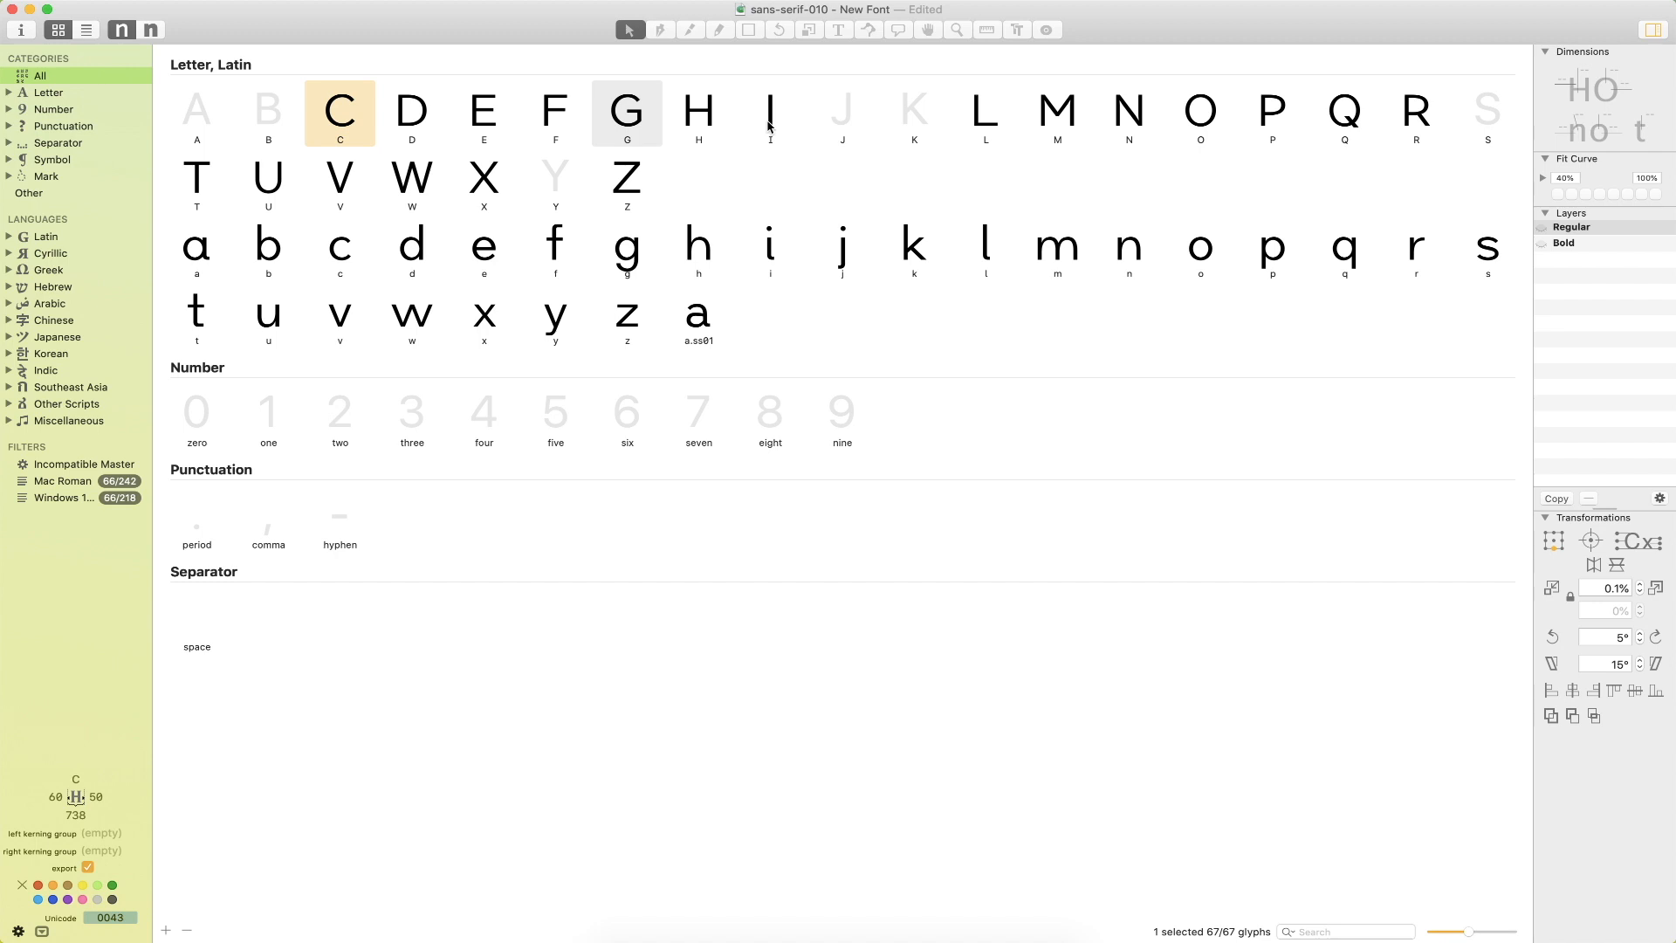
Open the lowercase j for editing and insert an uppercase J in front of it.
{"action": "left_click", "coordinate": [844, 255]}
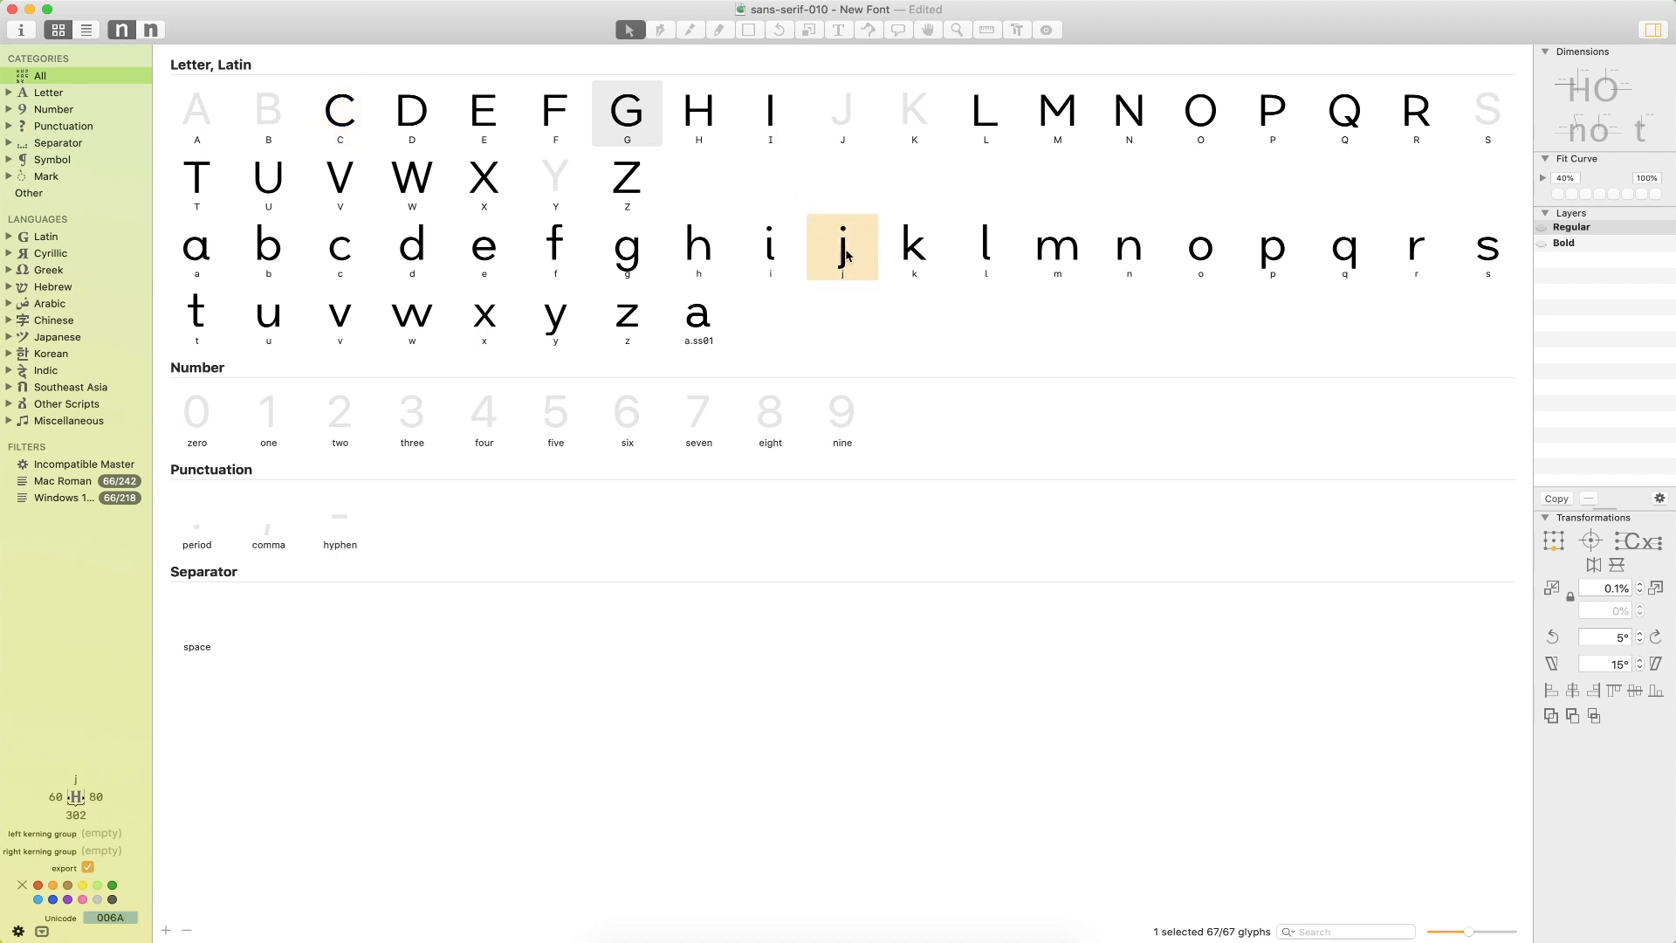
{"action": "double_click", "coordinate": [844, 254]}
{"action": "key", "text": "t"}
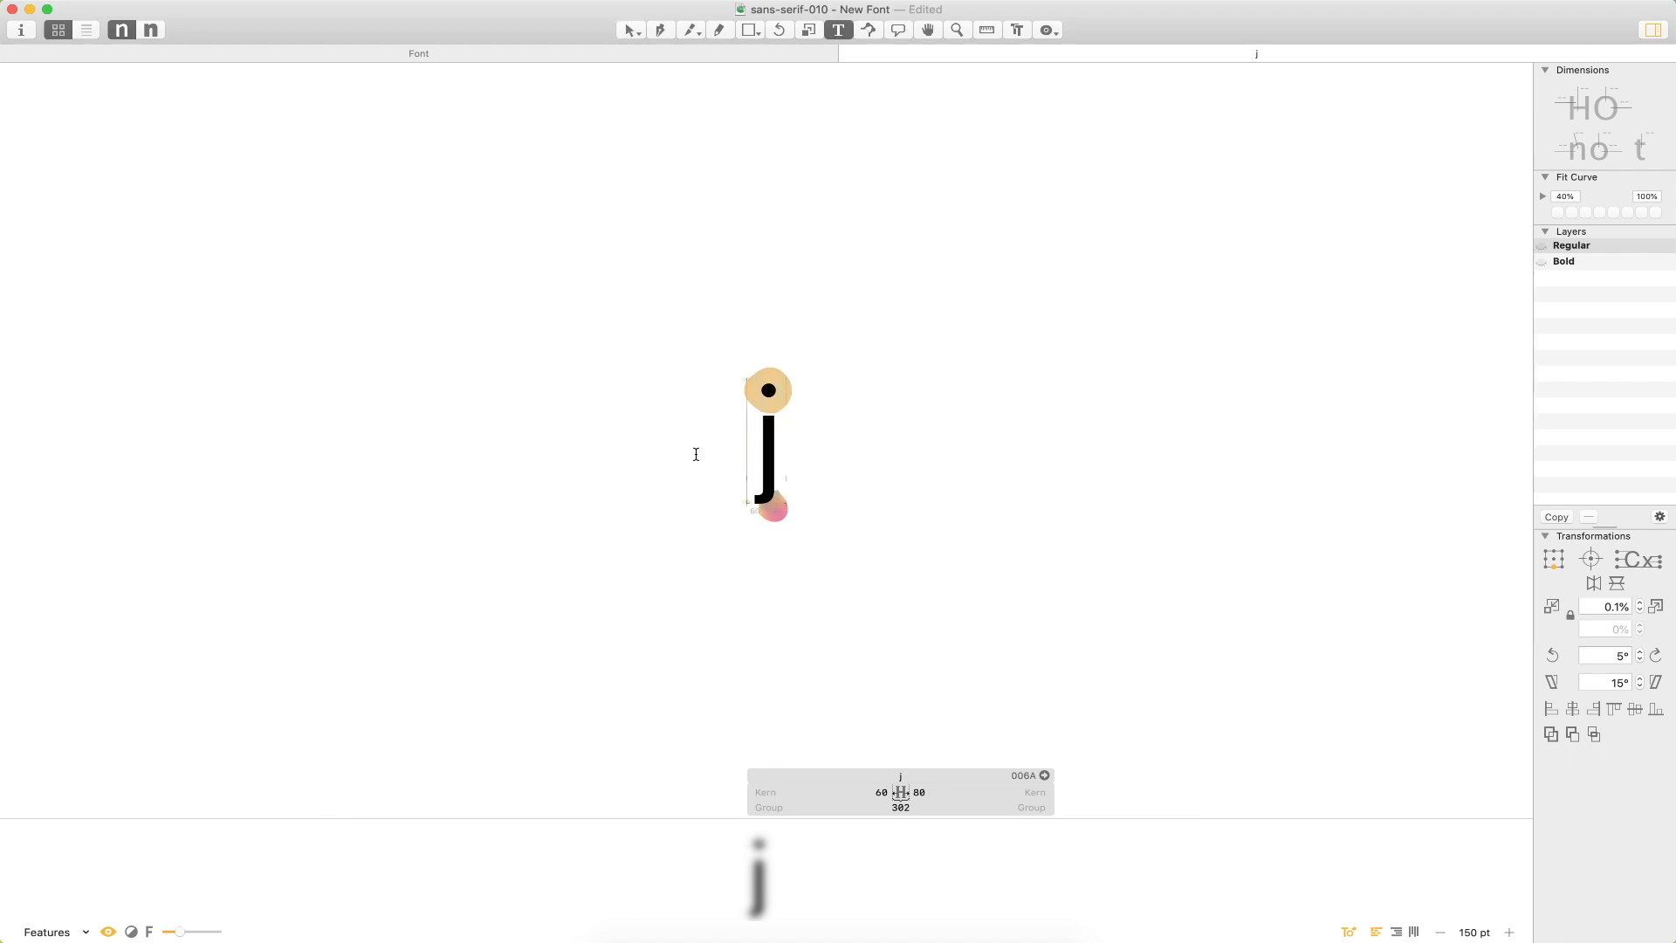
{"action": "type", "text": "J"}
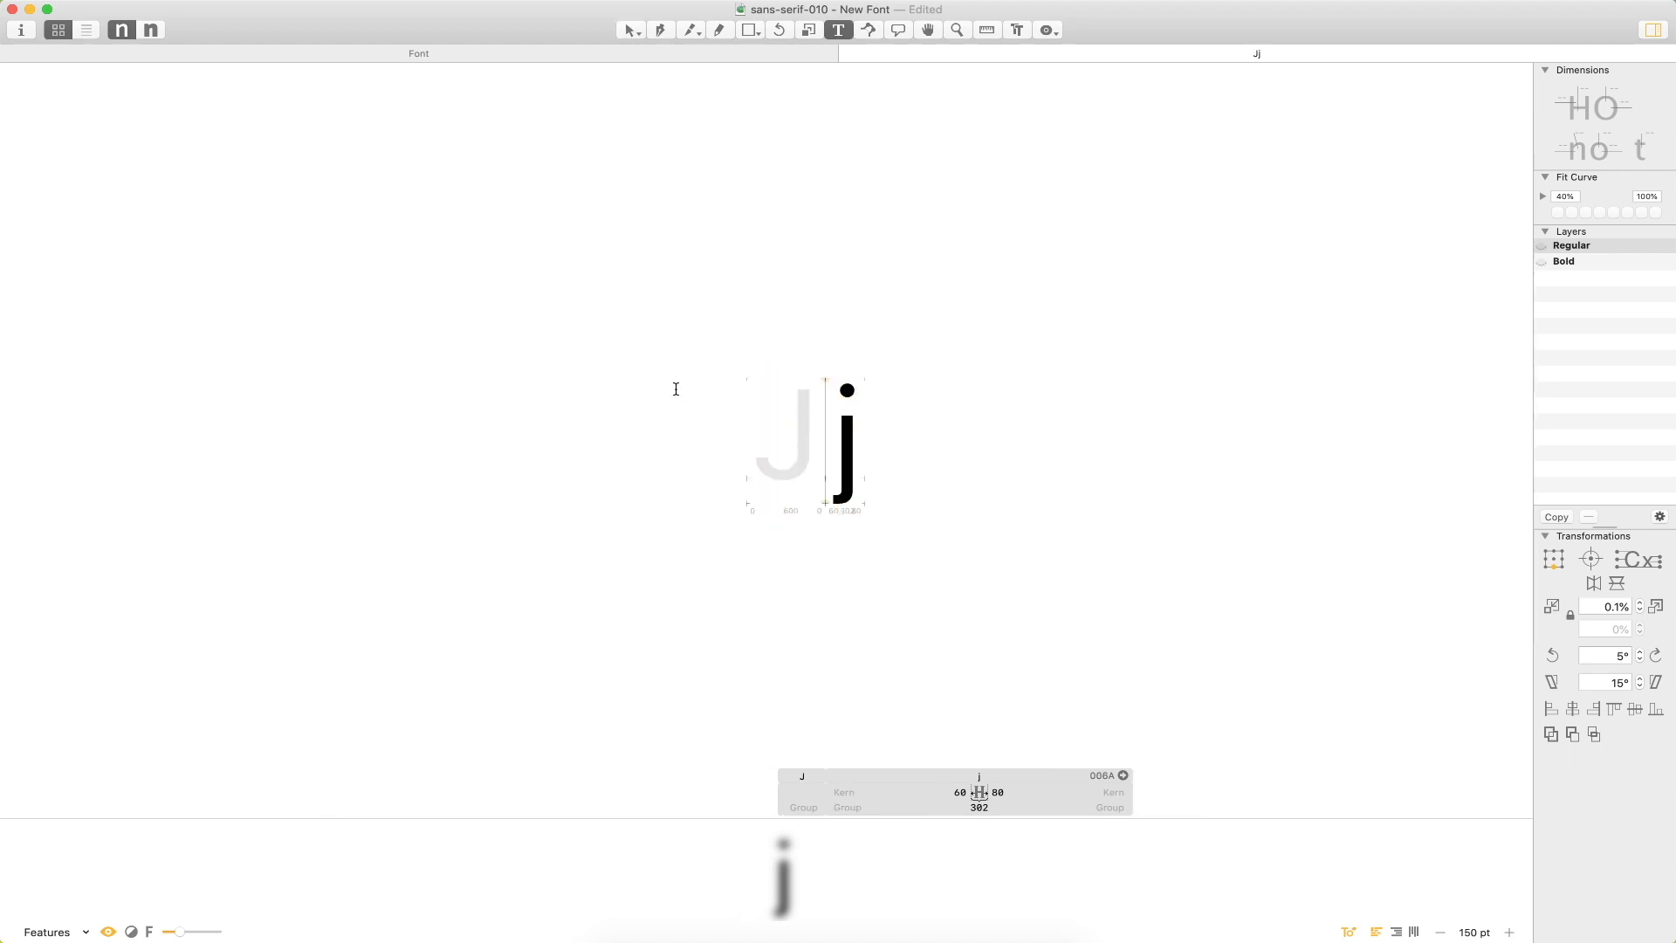
{"action": "key", "text": "Escape"}
Copy the lowercase j's hooked stem without its dot and paste it into the uppercase J glyph.
{"action": "key", "text": "z"}
{"action": "left_click_drag", "start_coordinate": [955, 296], "coordinate": [571, 674]}
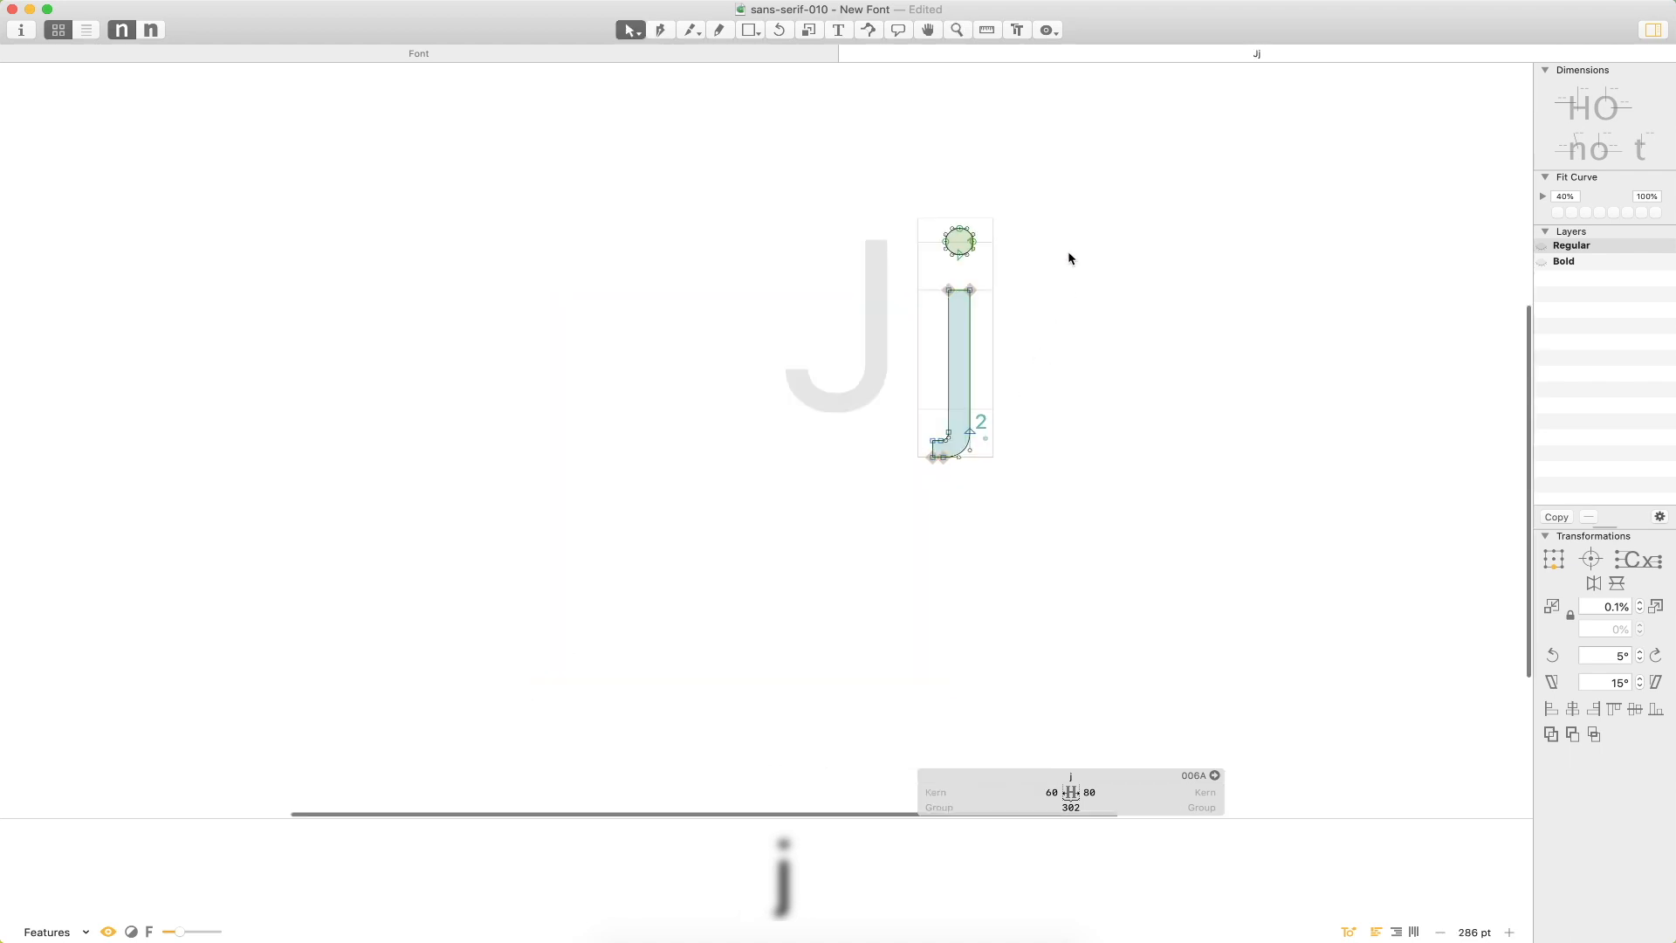
{"action": "left_click_drag", "start_coordinate": [881, 431], "coordinate": [827, 508]}
{"action": "key", "text": "Delete"}
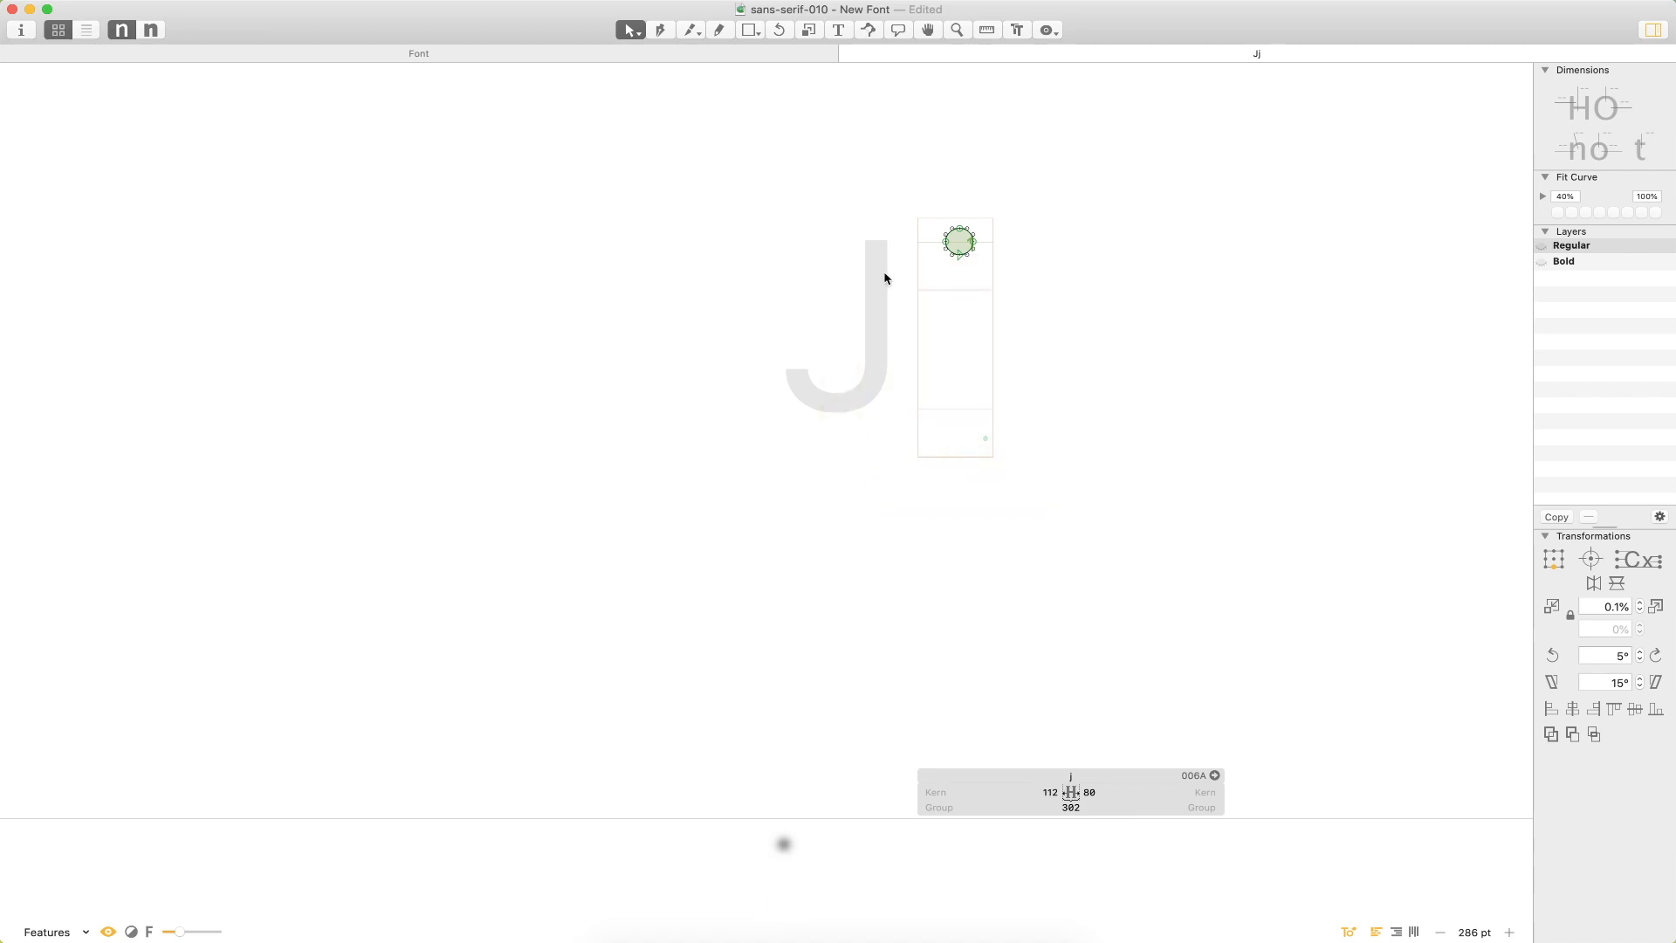
{"action": "double_click", "coordinate": [882, 284]}
{"action": "double_click", "coordinate": [982, 348]}
{"action": "key", "text": "super+z"}
{"action": "key", "text": "super+c"}
{"action": "double_click", "coordinate": [877, 293]}
{"action": "key", "text": "super+v"}
Raise the pasted hooked stem so it sits on the baseline and reaches the cap height.
{"action": "left_click_drag", "start_coordinate": [821, 326], "coordinate": [818, 278]}
{"action": "key", "text": "super+space"}
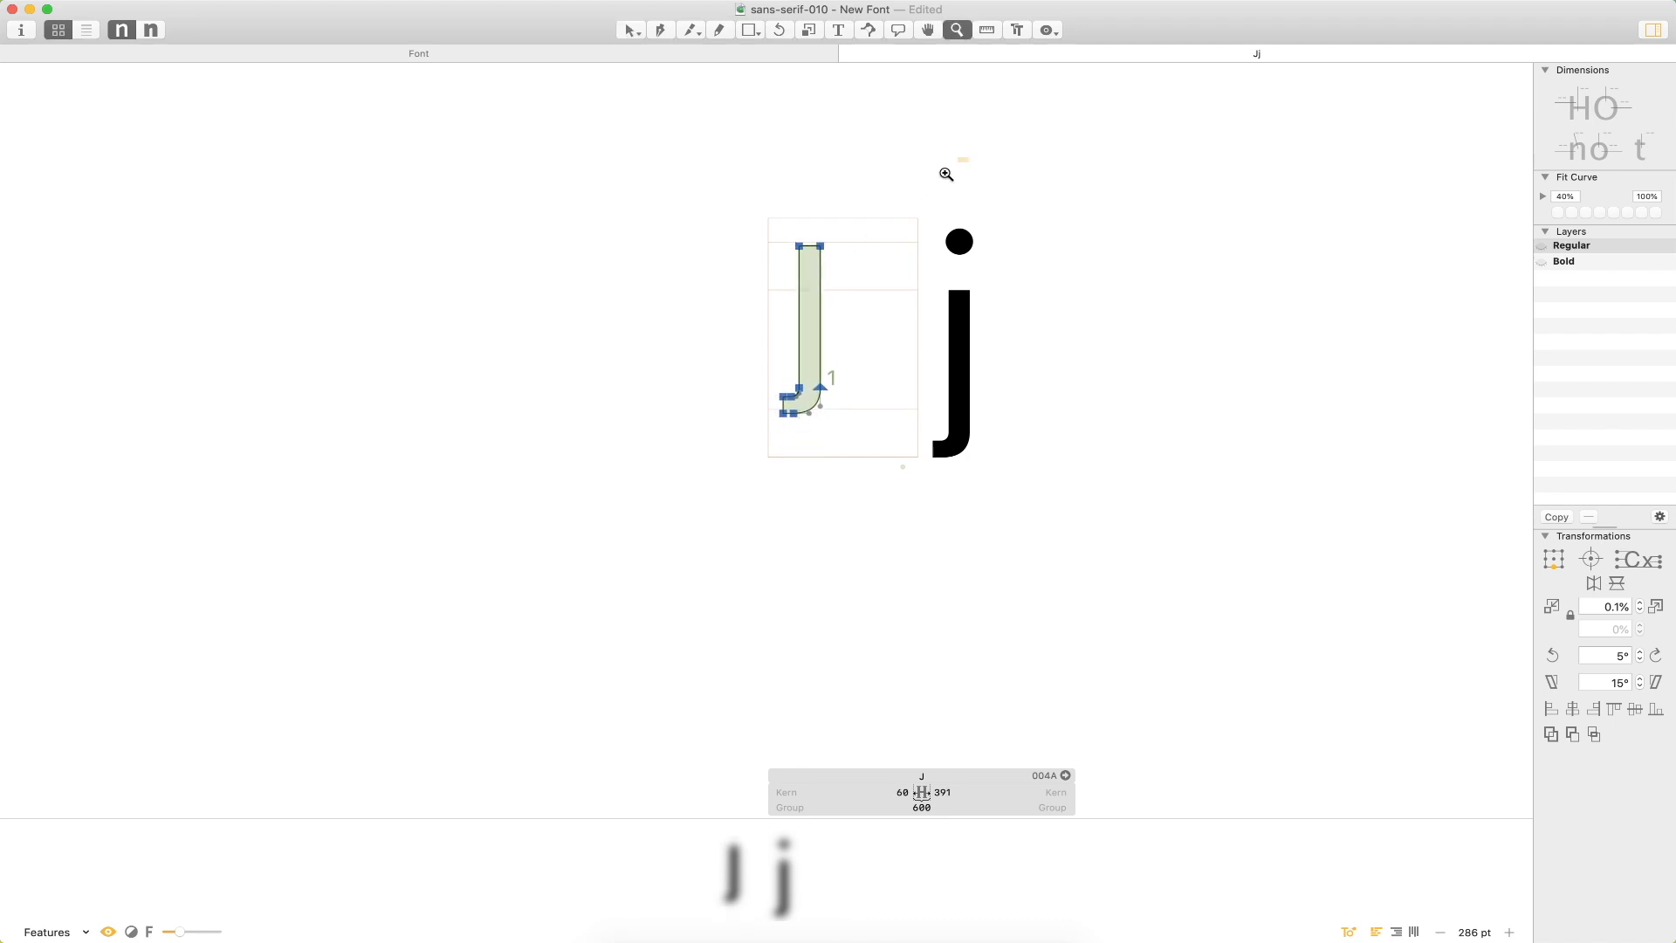
{"action": "left_click_drag", "start_coordinate": [946, 168], "coordinate": [652, 493]}
{"action": "key", "text": "shift+Up"}
{"action": "key", "text": "Up"}
{"action": "key", "text": "Up"}
{"action": "key", "text": "Up"}
{"action": "key", "text": "Up"}
{"action": "key", "text": "Up"}
{"action": "key", "text": "Up"}
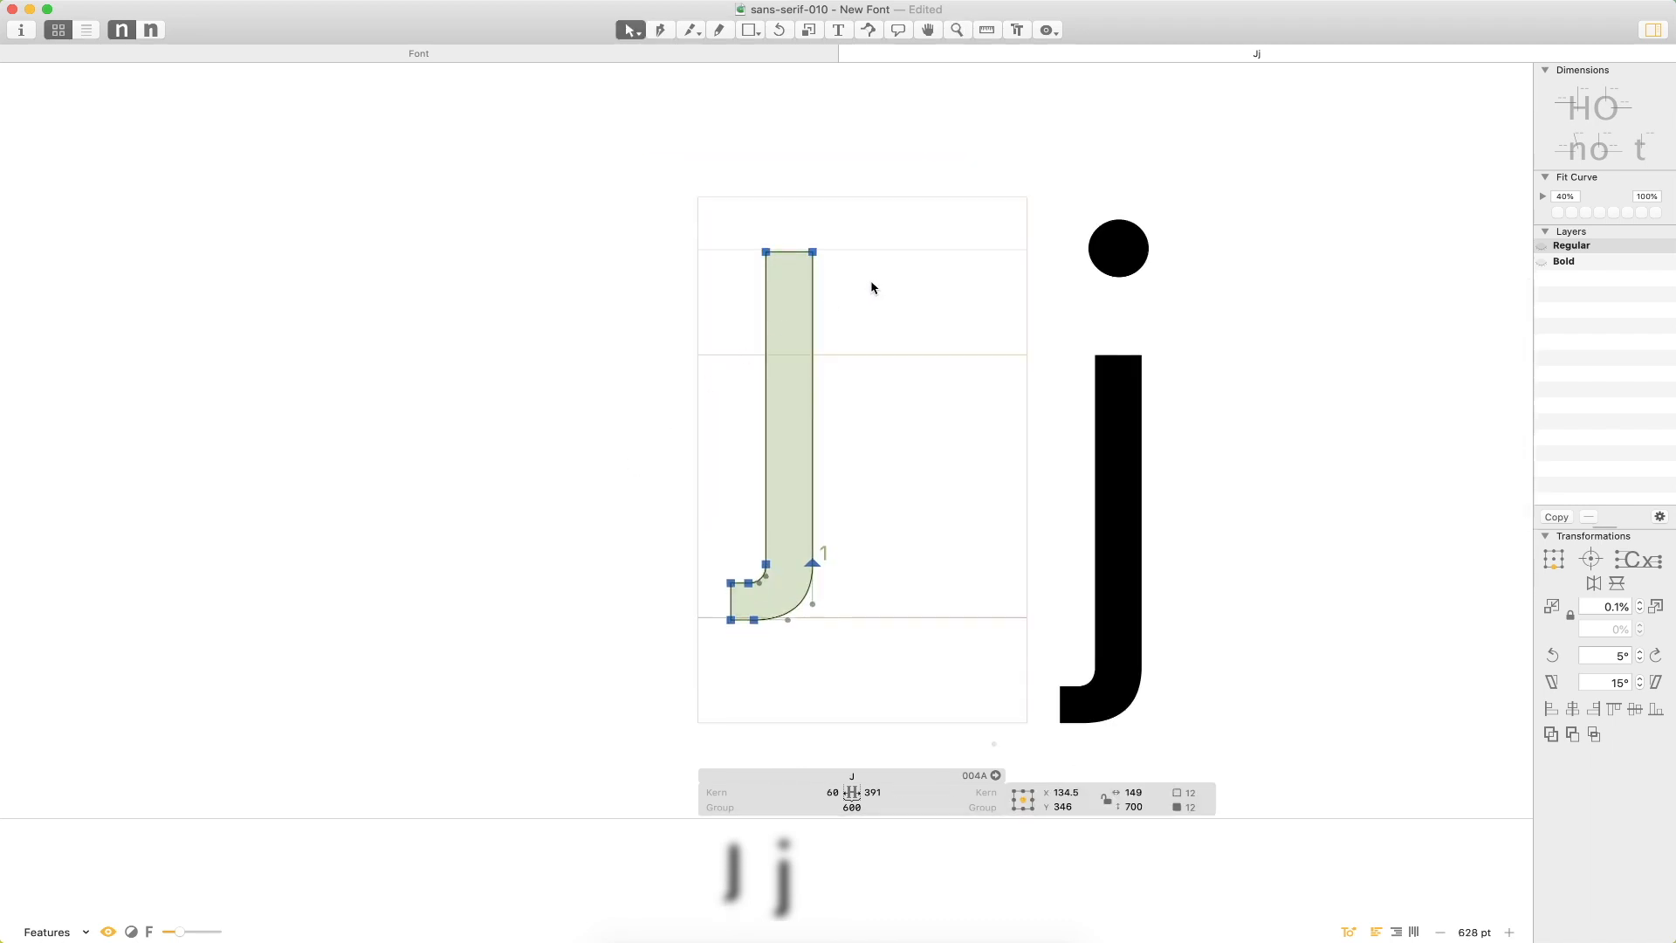
{"action": "key", "text": "super+space"}
{"action": "left_click_drag", "start_coordinate": [882, 199], "coordinate": [687, 341]}
{"action": "key", "text": "super+0"}
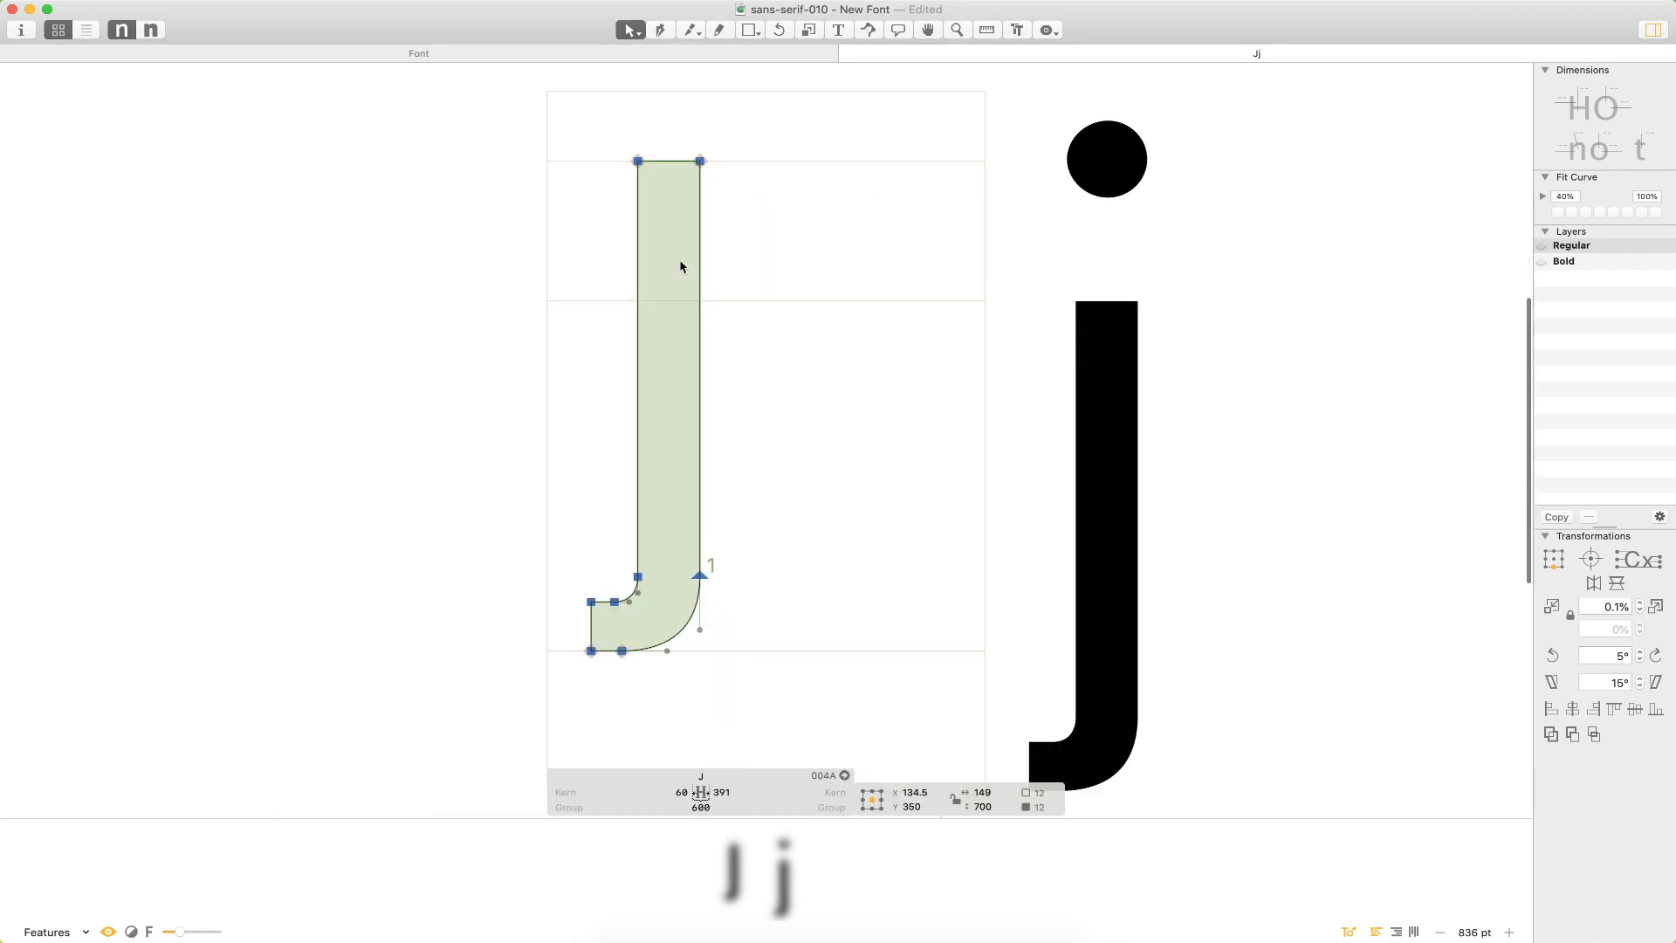
Move the whole hooked stem right by about 220 units, to a right sidebearing of 170.
{"action": "key", "text": "shift+Right"}
{"action": "key", "text": "shift+Right"}
{"action": "key", "text": "shift+Right"}
{"action": "key", "text": "shift+Right"}
{"action": "key", "text": "shift+Right"}
{"action": "key", "text": "shift+Right"}
{"action": "key", "text": "shift+Right"}
{"action": "key", "text": "shift+Right"}
{"action": "key", "text": "shift+Right"}
{"action": "key", "text": "shift+Right"}
{"action": "key", "text": "shift+Right"}
{"action": "key", "text": "shift+Right"}
{"action": "key", "text": "shift+Right"}
{"action": "key", "text": "shift+Right"}
{"action": "key", "text": "shift+Right"}
{"action": "key", "text": "shift+Right"}
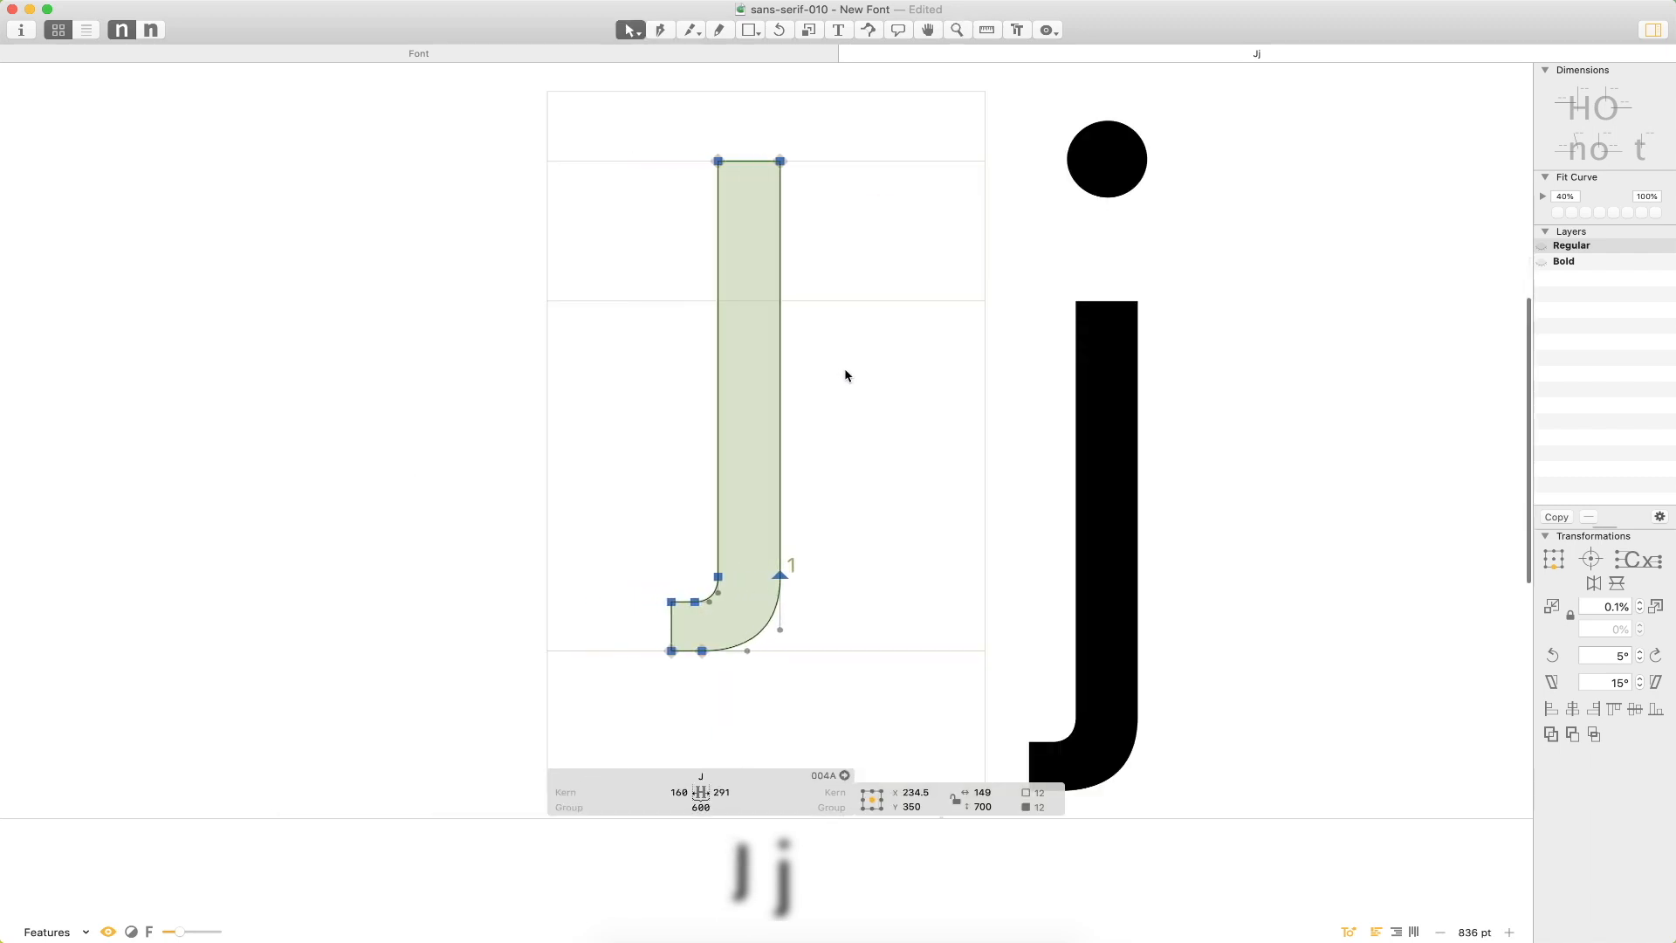
{"action": "key", "text": "shift+Right"}
{"action": "key", "text": "shift+Right"}
{"action": "key", "text": "shift+Right"}
{"action": "key", "text": "shift+Right"}
{"action": "key", "text": "shift+Right"}
{"action": "key", "text": "shift+Right"}
Extend the end of the J's hook leftwards to a left sidebearing of 141.
{"action": "left_click_drag", "start_coordinate": [718, 561], "coordinate": [651, 657]}
{"action": "left_click", "coordinate": [665, 543]}
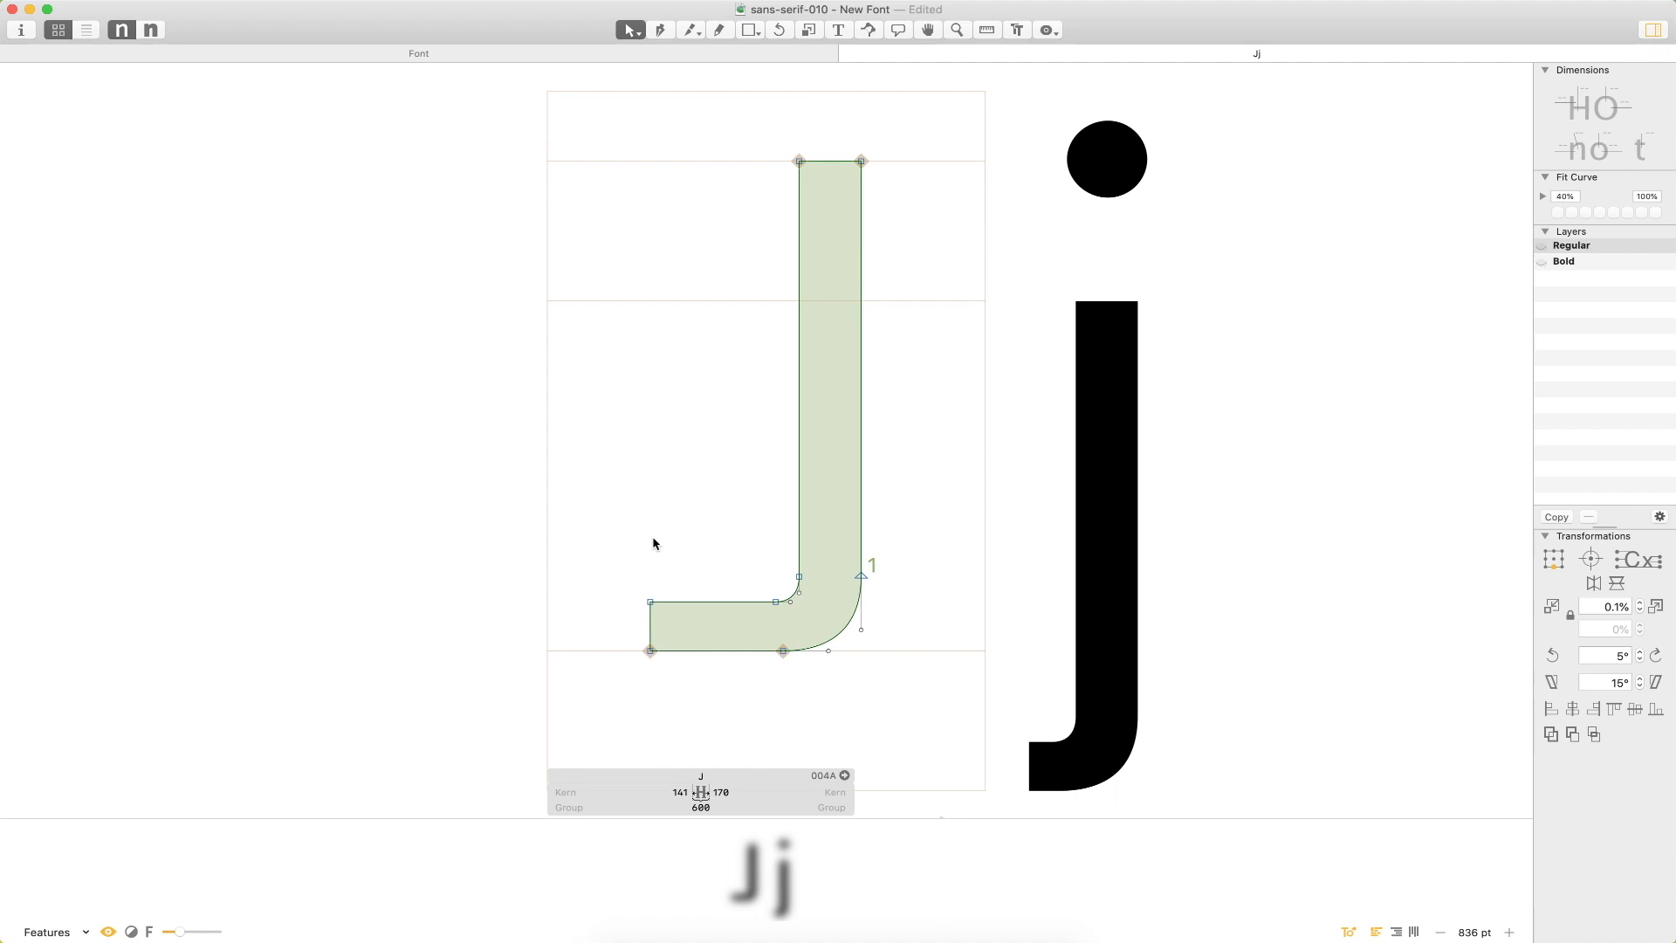
{"action": "key", "text": "super+minus"}
{"action": "key", "text": "super+minus"}
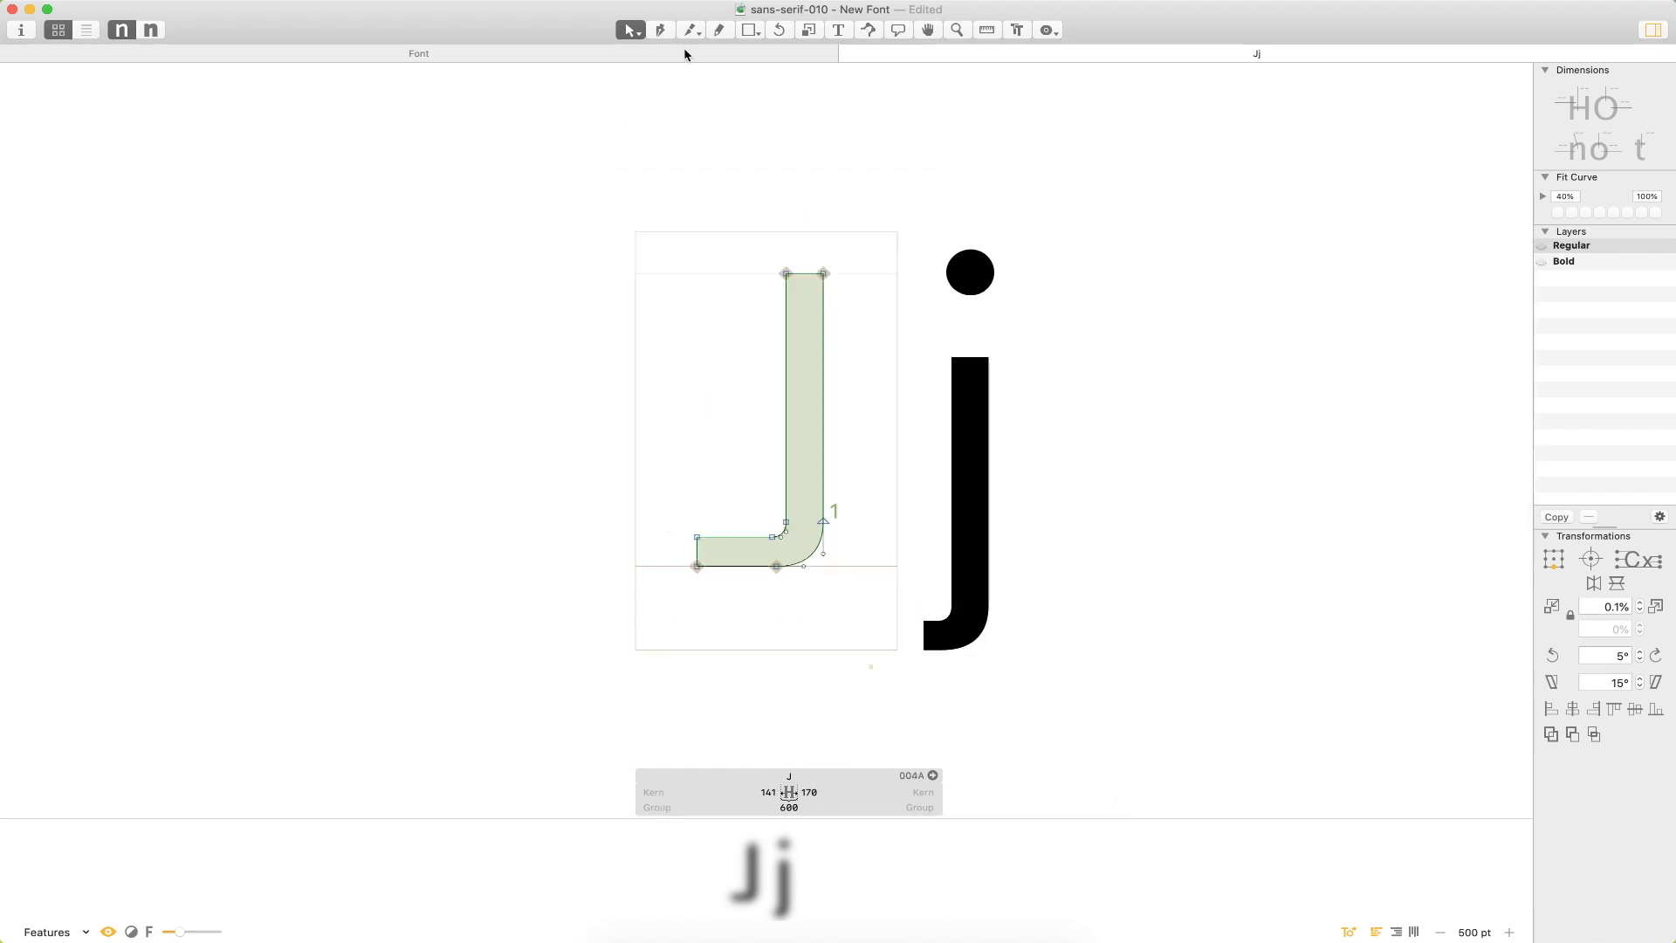
Paste the V's outline into the J glyph as a width reference and shift it 60 units left.
{"action": "left_click", "coordinate": [685, 52]}
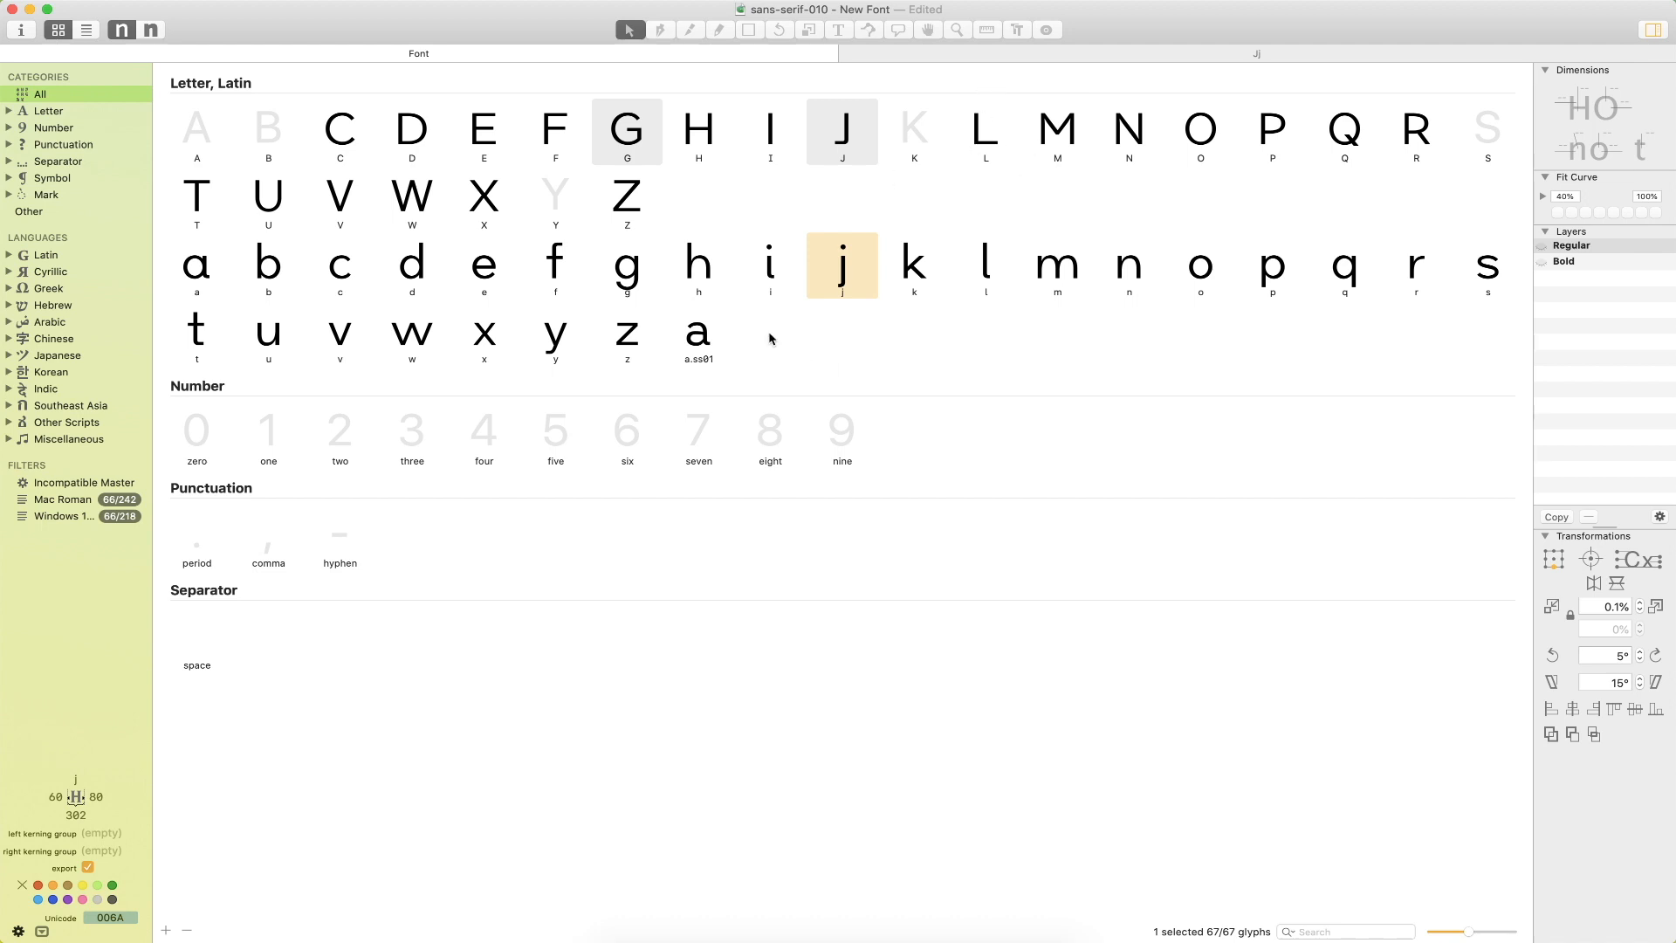
{"action": "double_click", "coordinate": [348, 204]}
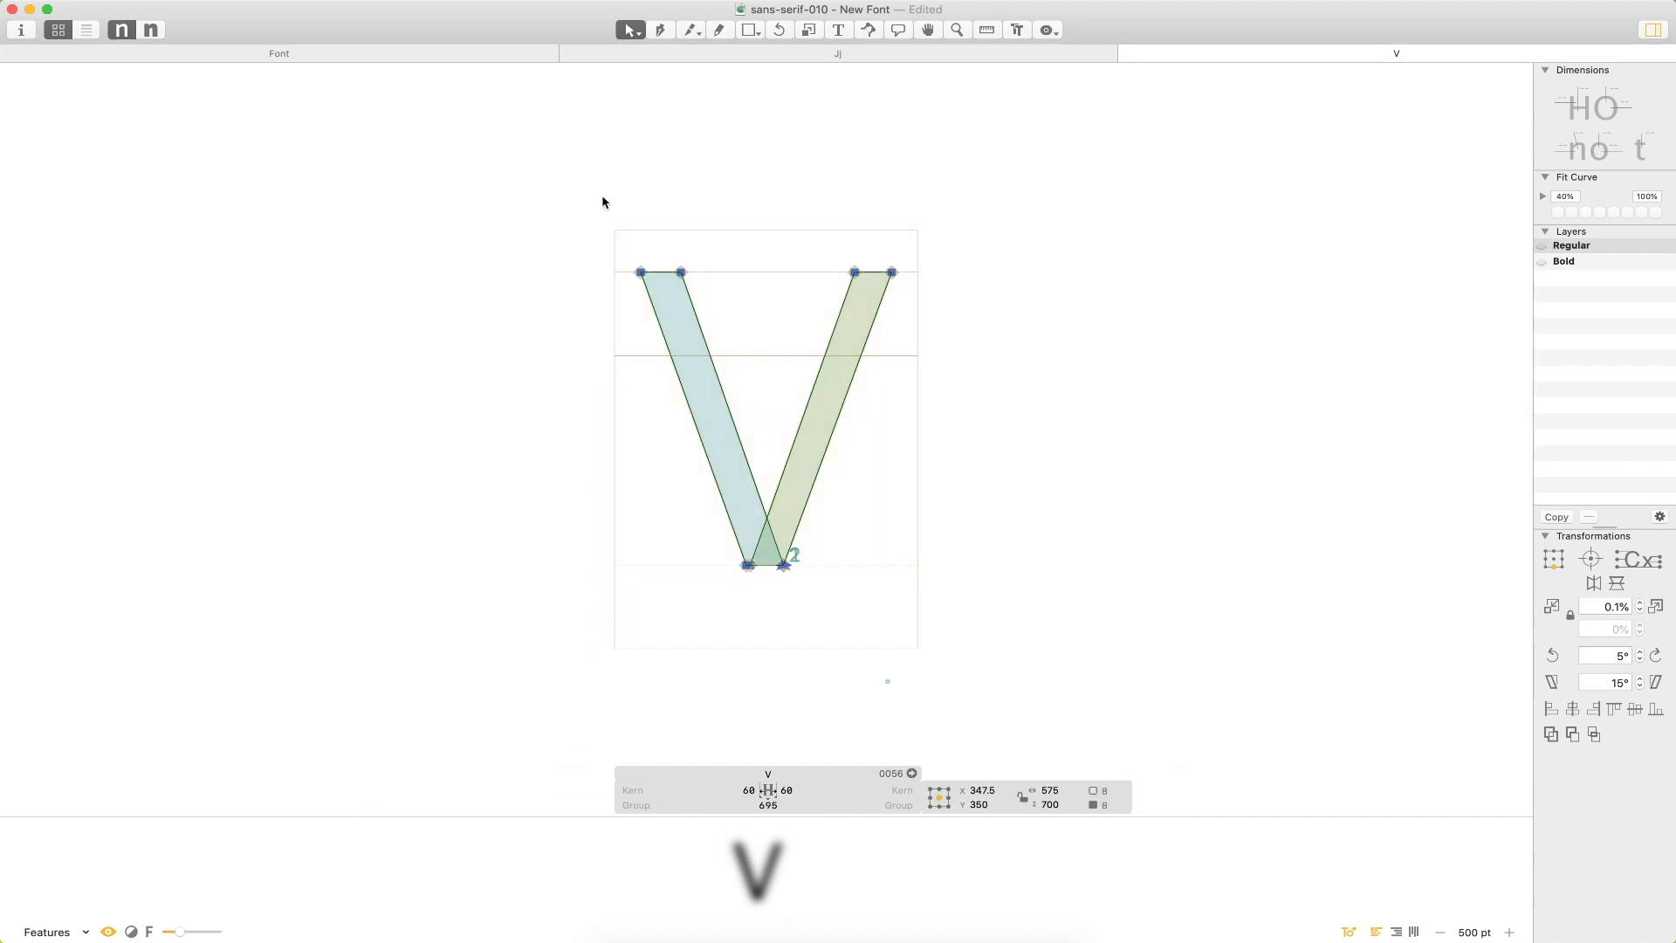
{"action": "left_click", "coordinate": [849, 55]}
{"action": "key", "text": "super+v"}
{"action": "key", "text": "shift+Left"}
{"action": "key", "text": "shift+Left"}
{"action": "key", "text": "shift+Left"}
{"action": "key", "text": "shift+Left"}
{"action": "key", "text": "shift+Left"}
{"action": "key", "text": "shift+Left"}
{"action": "left_click", "coordinate": [746, 253]}
Move the J's shape right until its stem overlaps the top of the V's right arm.
{"action": "double_click", "coordinate": [788, 330]}
{"action": "key", "text": "shift+Right"}
{"action": "key", "text": "shift+Right"}
{"action": "key", "text": "shift+Right"}
{"action": "key", "text": "shift+Right"}
{"action": "key", "text": "shift+Right"}
{"action": "key", "text": "shift+Right"}
{"action": "key", "text": "shift+Right"}
{"action": "key", "text": "shift+Right"}
{"action": "key", "text": "shift+Right"}
{"action": "key", "text": "shift+Right"}
{"action": "key", "text": "shift+Right"}
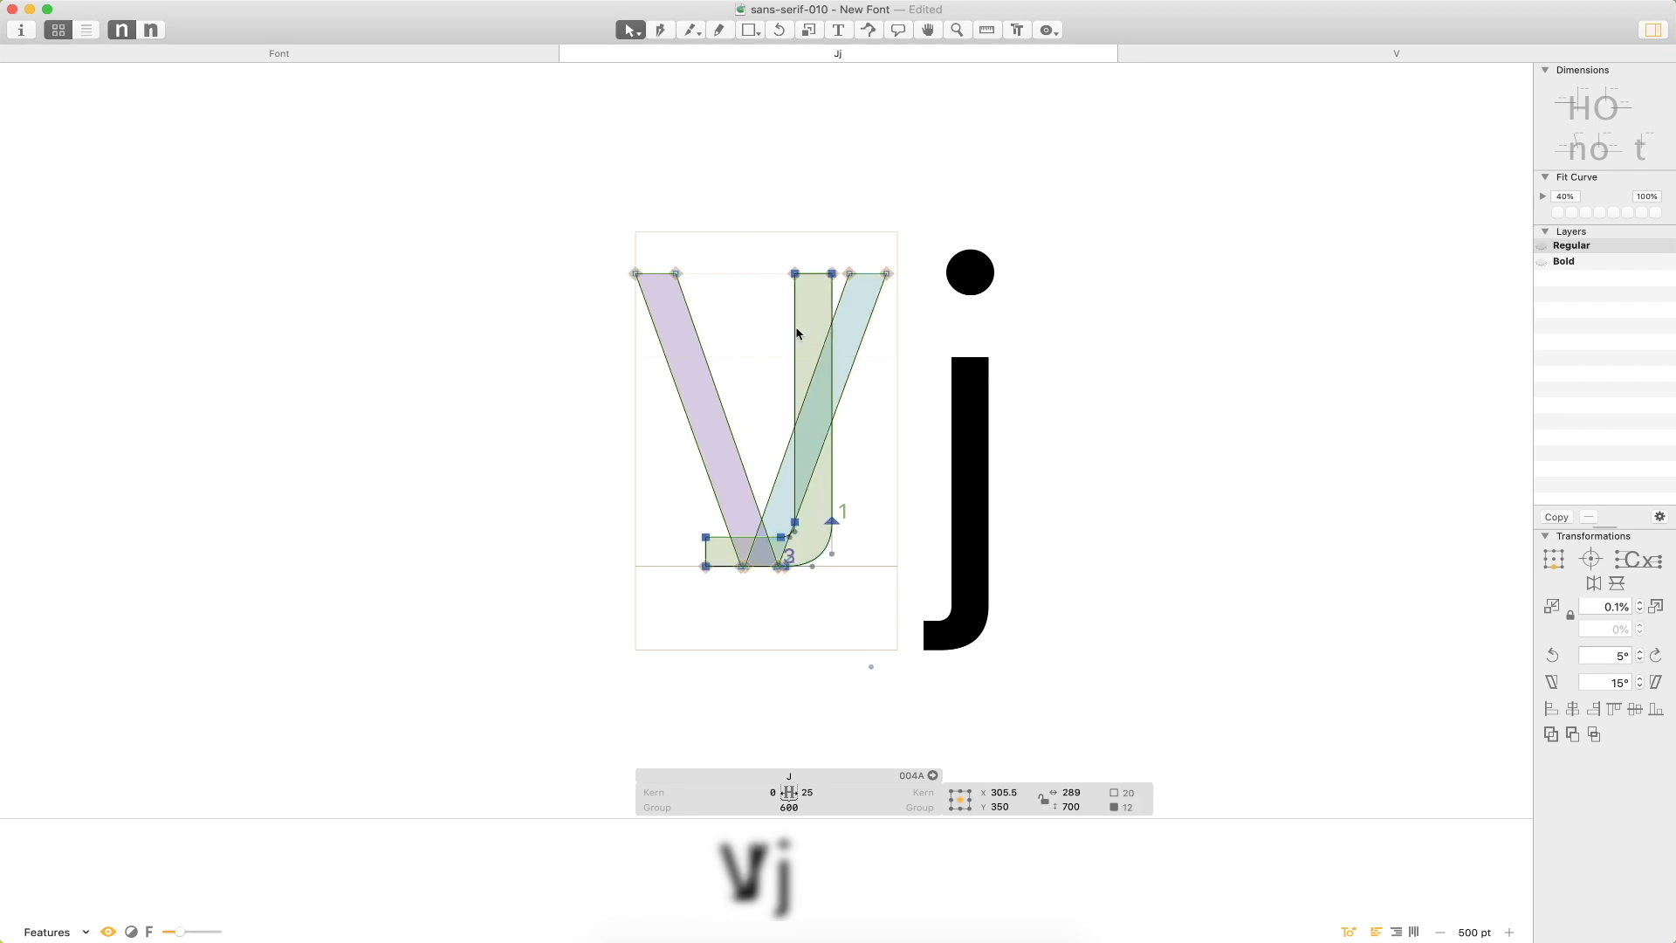
{"action": "key", "text": "shift+Right"}
{"action": "key", "text": "shift+Right"}
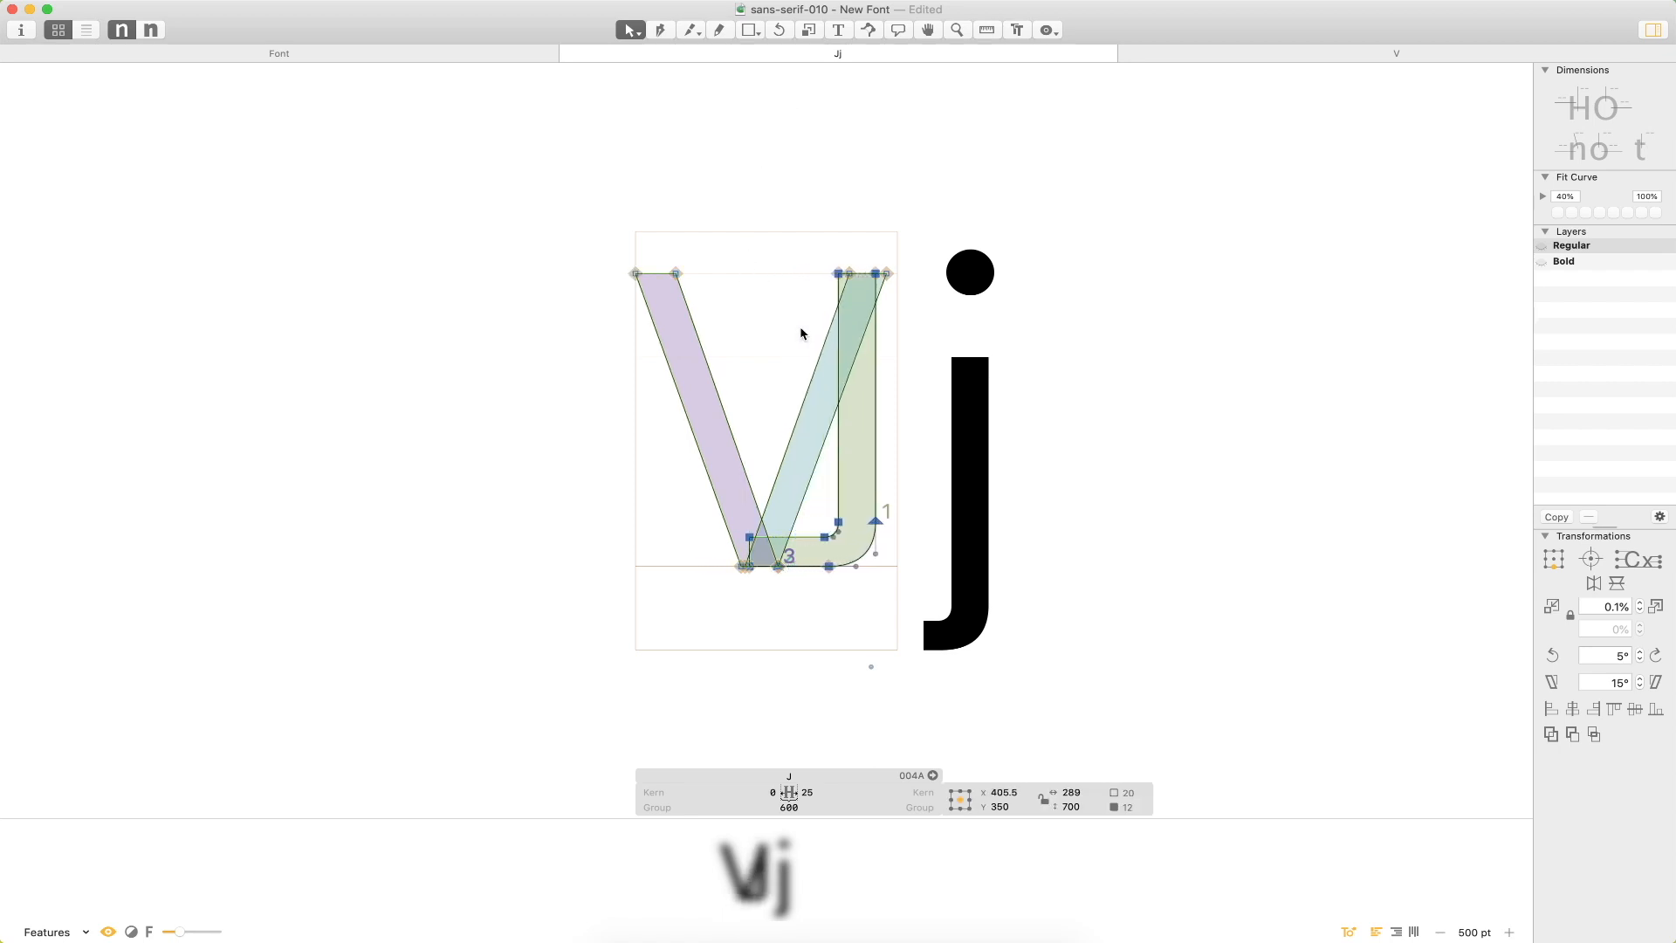
{"action": "key", "text": "Left"}
{"action": "key", "text": "Left"}
{"action": "key", "text": "Left"}
{"action": "key", "text": "Left"}
{"action": "left_click", "coordinate": [772, 347]}
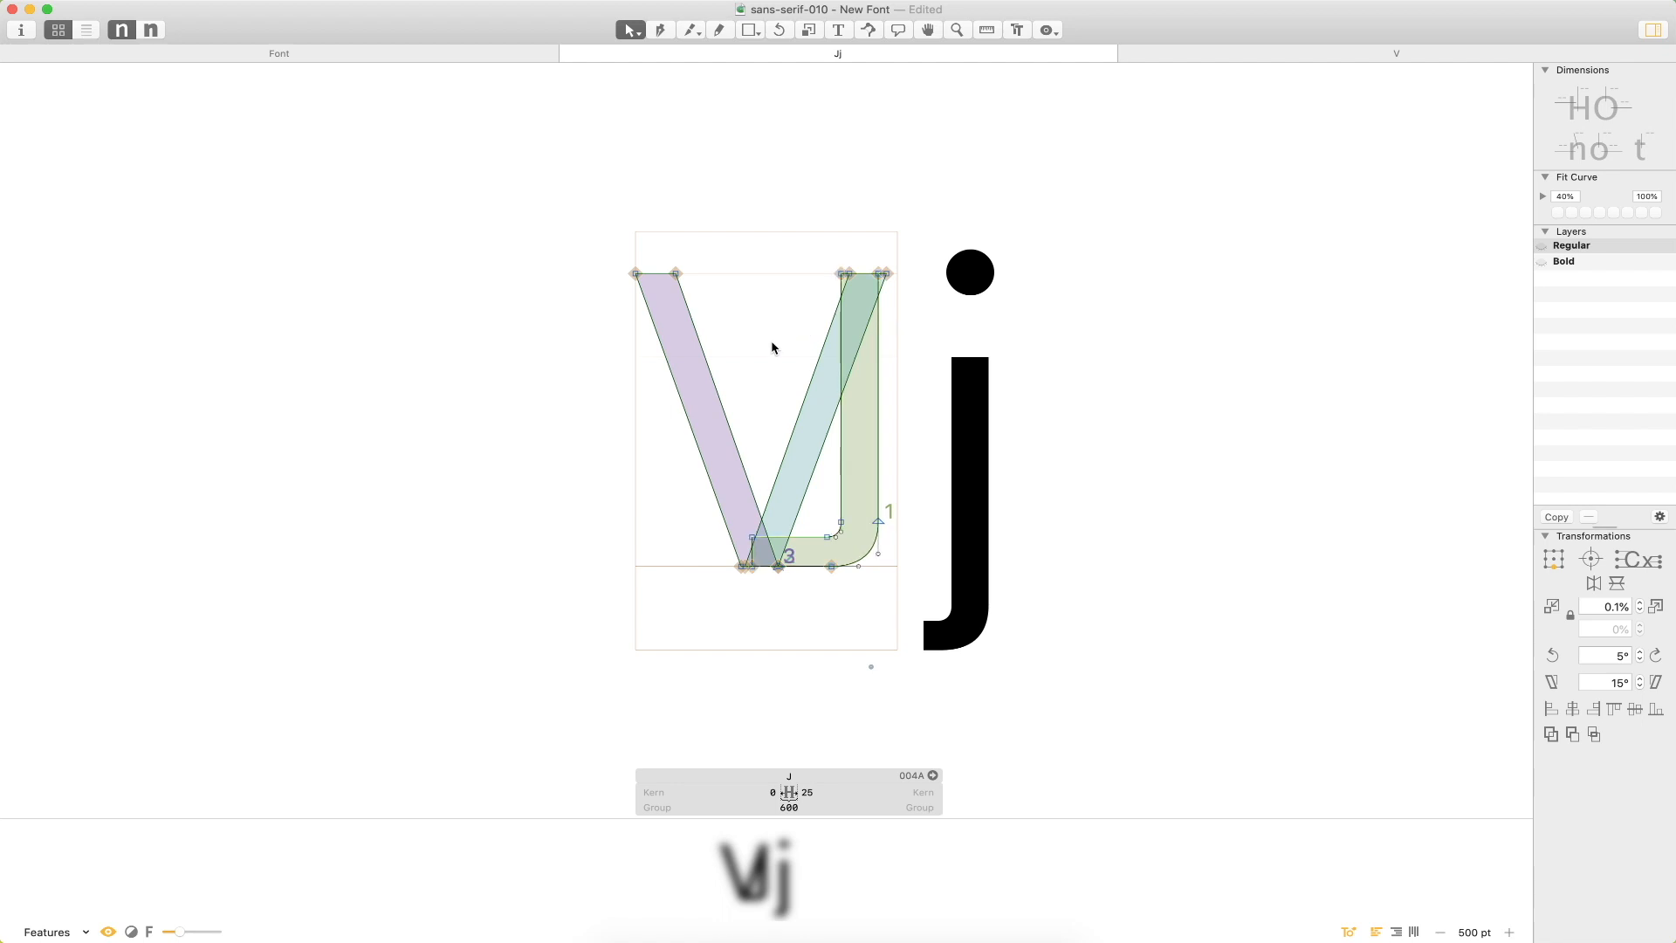
Delete both strokes of the reference V from the J glyph.
{"action": "left_click", "coordinate": [721, 395]}
{"action": "key", "text": "BackSpace"}
{"action": "left_click", "coordinate": [801, 408]}
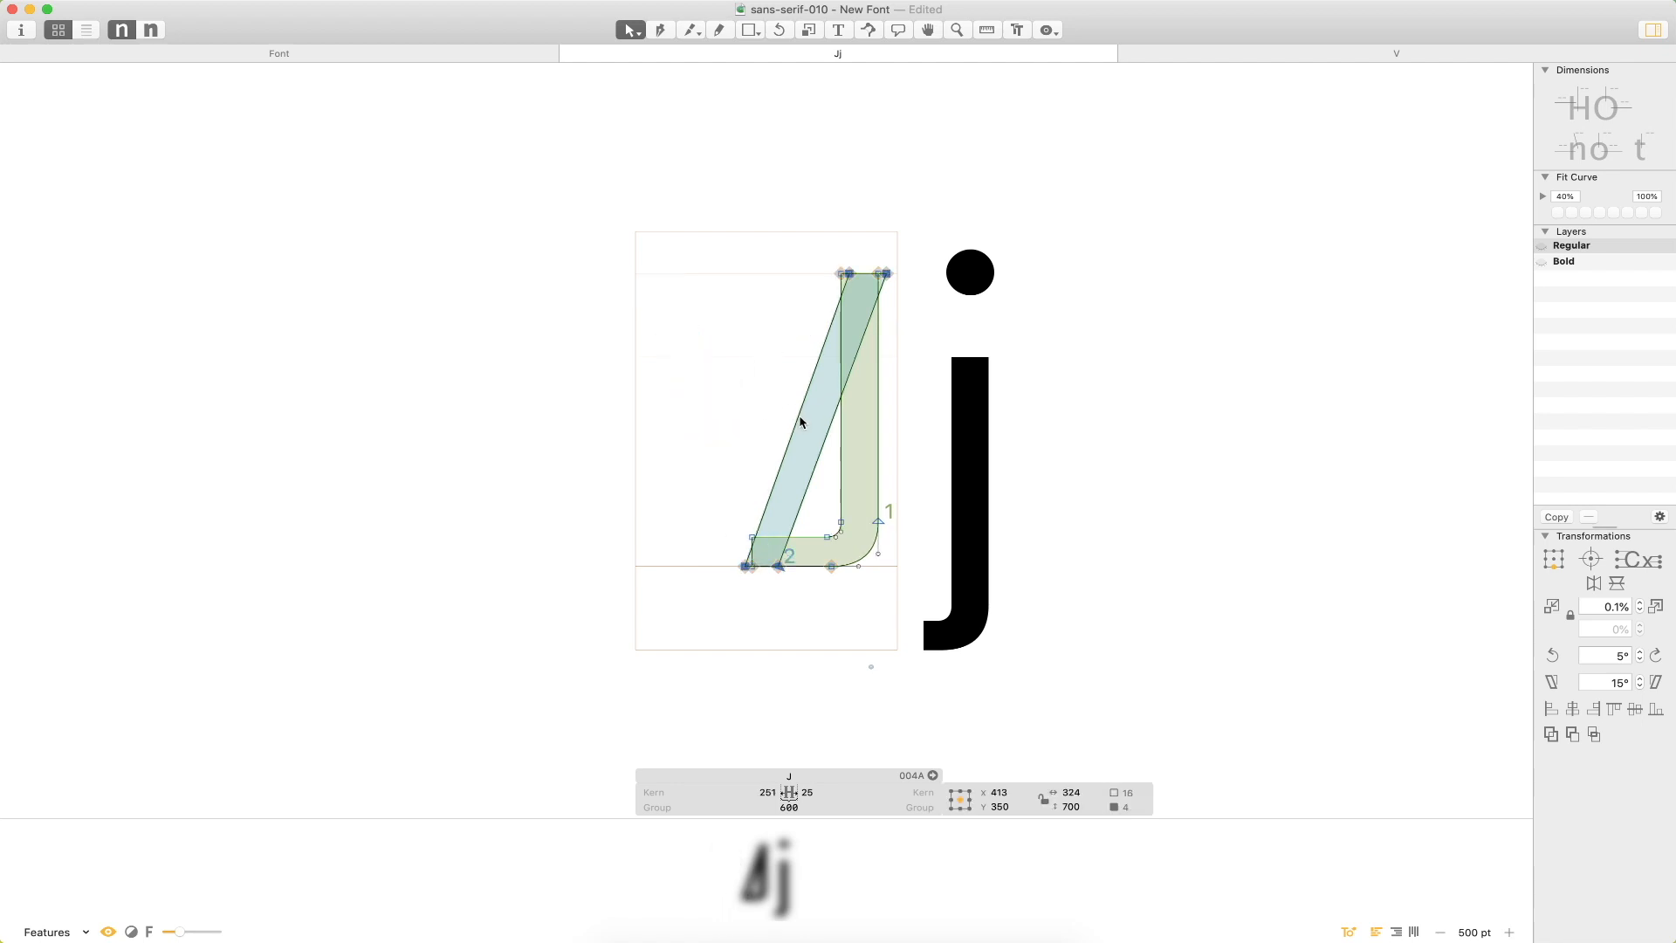
{"action": "key", "text": "BackSpace"}
Set the J's right sidebearing to 100.
{"action": "left_click", "coordinate": [825, 792]}
{"action": "type", "text": "10"}
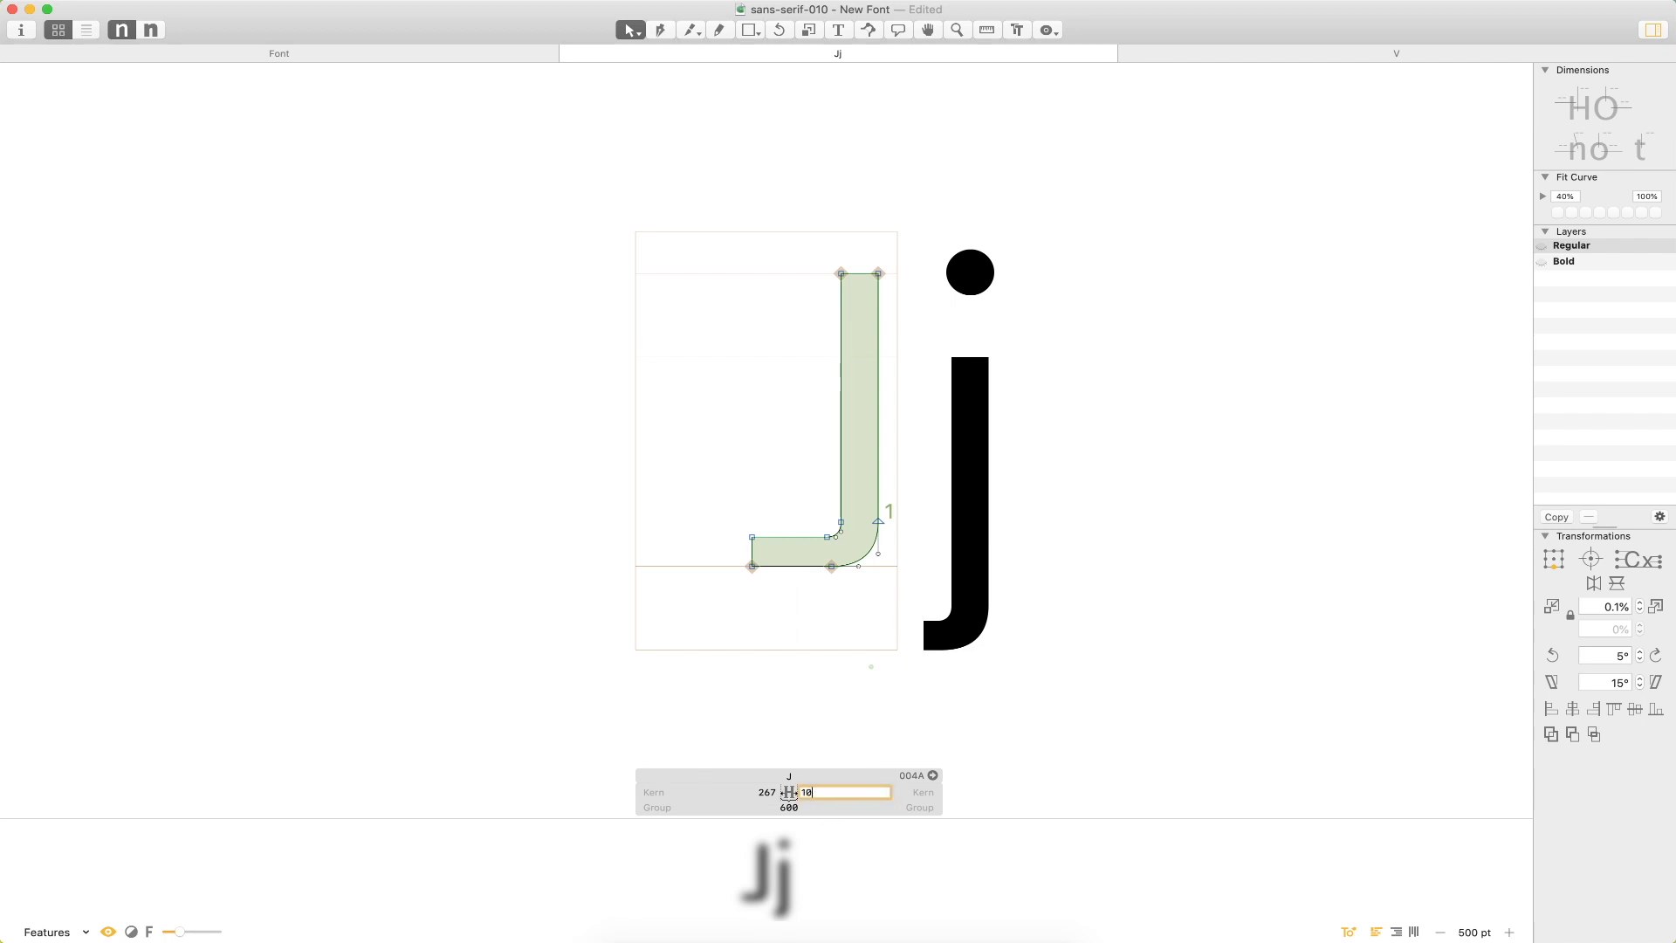
{"action": "type", "text": "0"}
{"action": "key", "text": "Return"}
Insert a C in front of the J and bring both letters into view for comparison.
{"action": "key", "text": "super+space"}
{"action": "mouse_move", "coordinate": [1003, 244]}
{"action": "left_mouse_down"}
{"action": "mouse_move", "coordinate": [748, 509]}
{"action": "mouse_move", "coordinate": [603, 723]}
{"action": "left_mouse_up"}
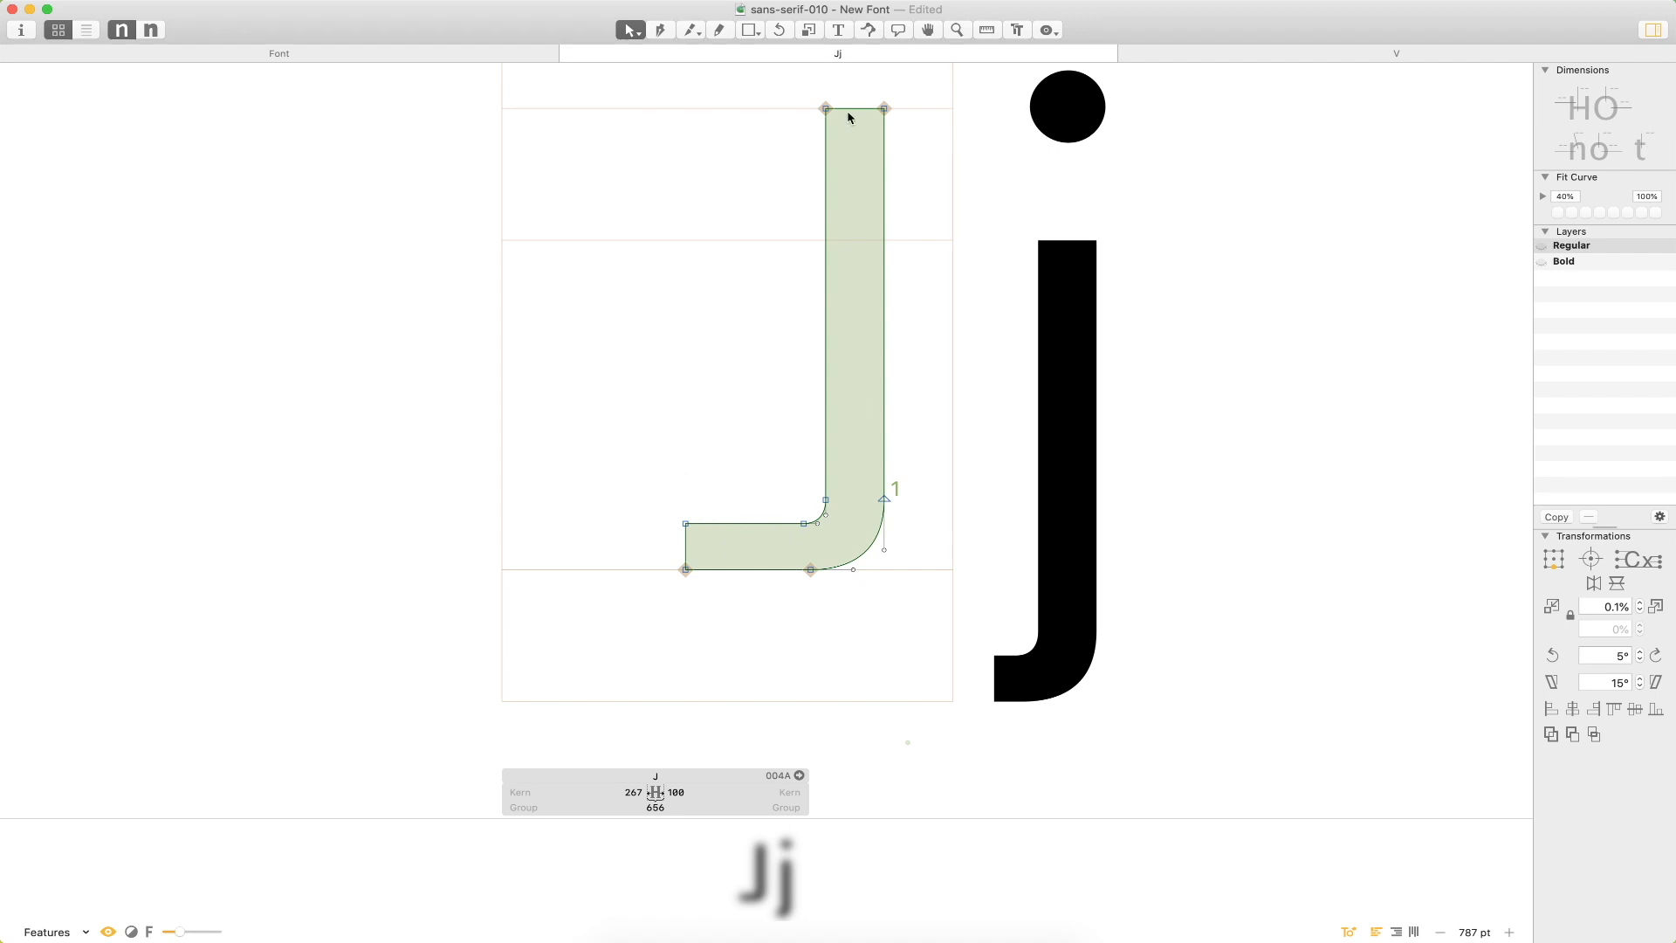
{"action": "key", "text": "t"}
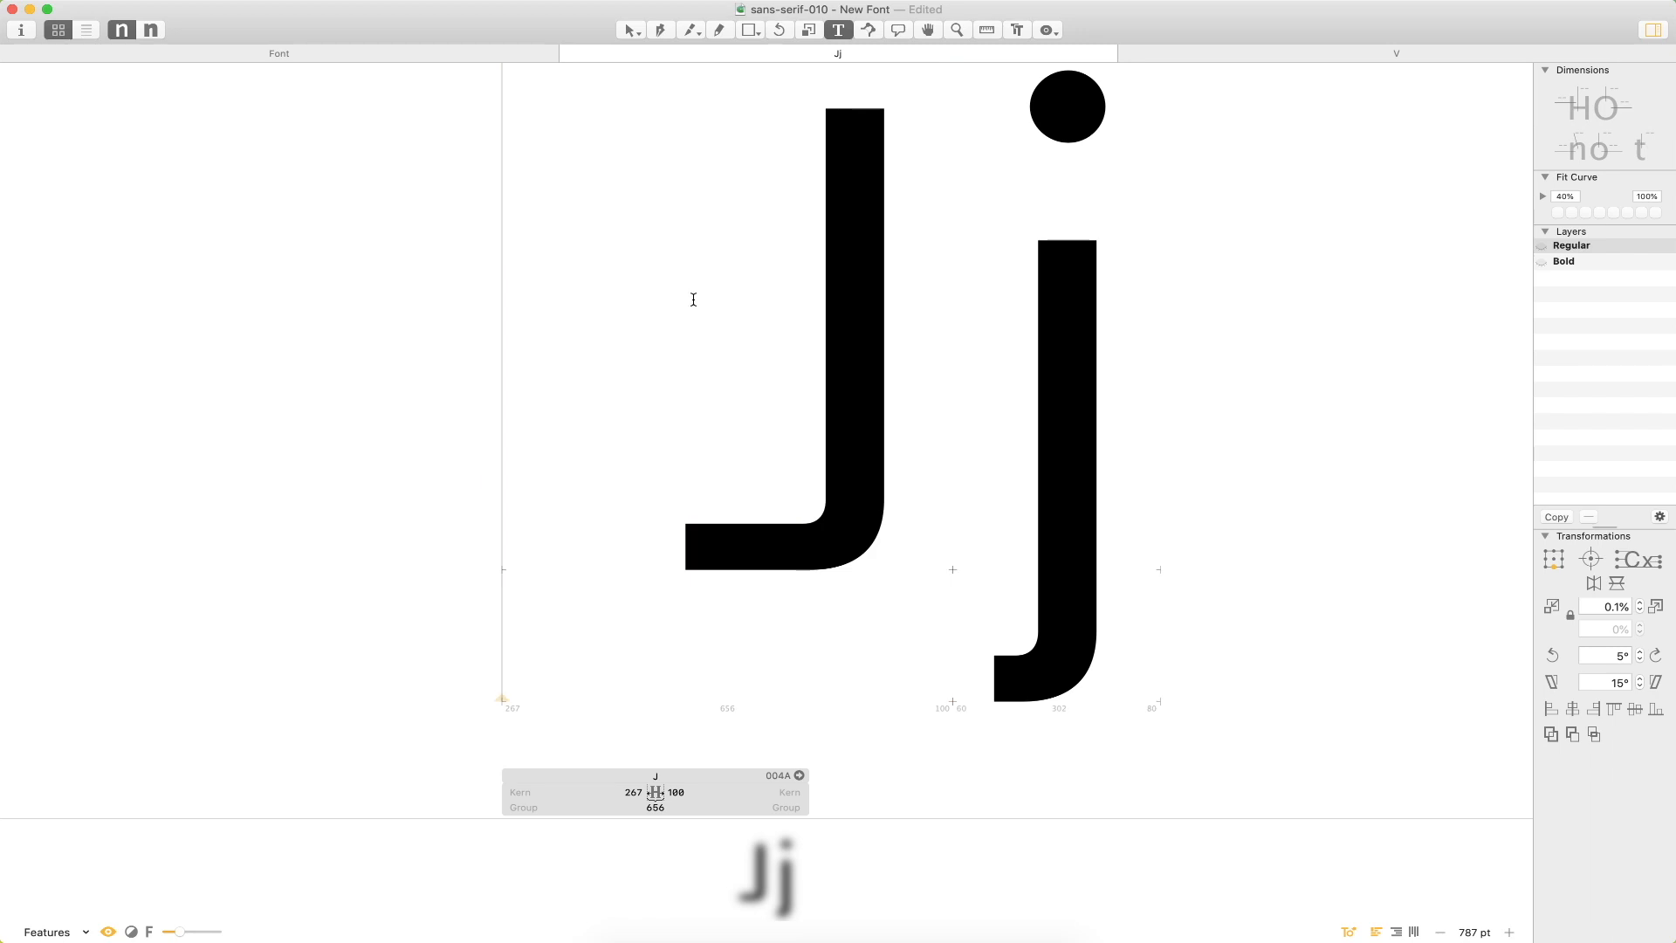
{"action": "type", "text": "C"}
{"action": "key", "text": "Escape"}
{"action": "key", "text": "space"}
{"action": "left_click_drag", "start_coordinate": [1078, 324], "coordinate": [785, 343]}
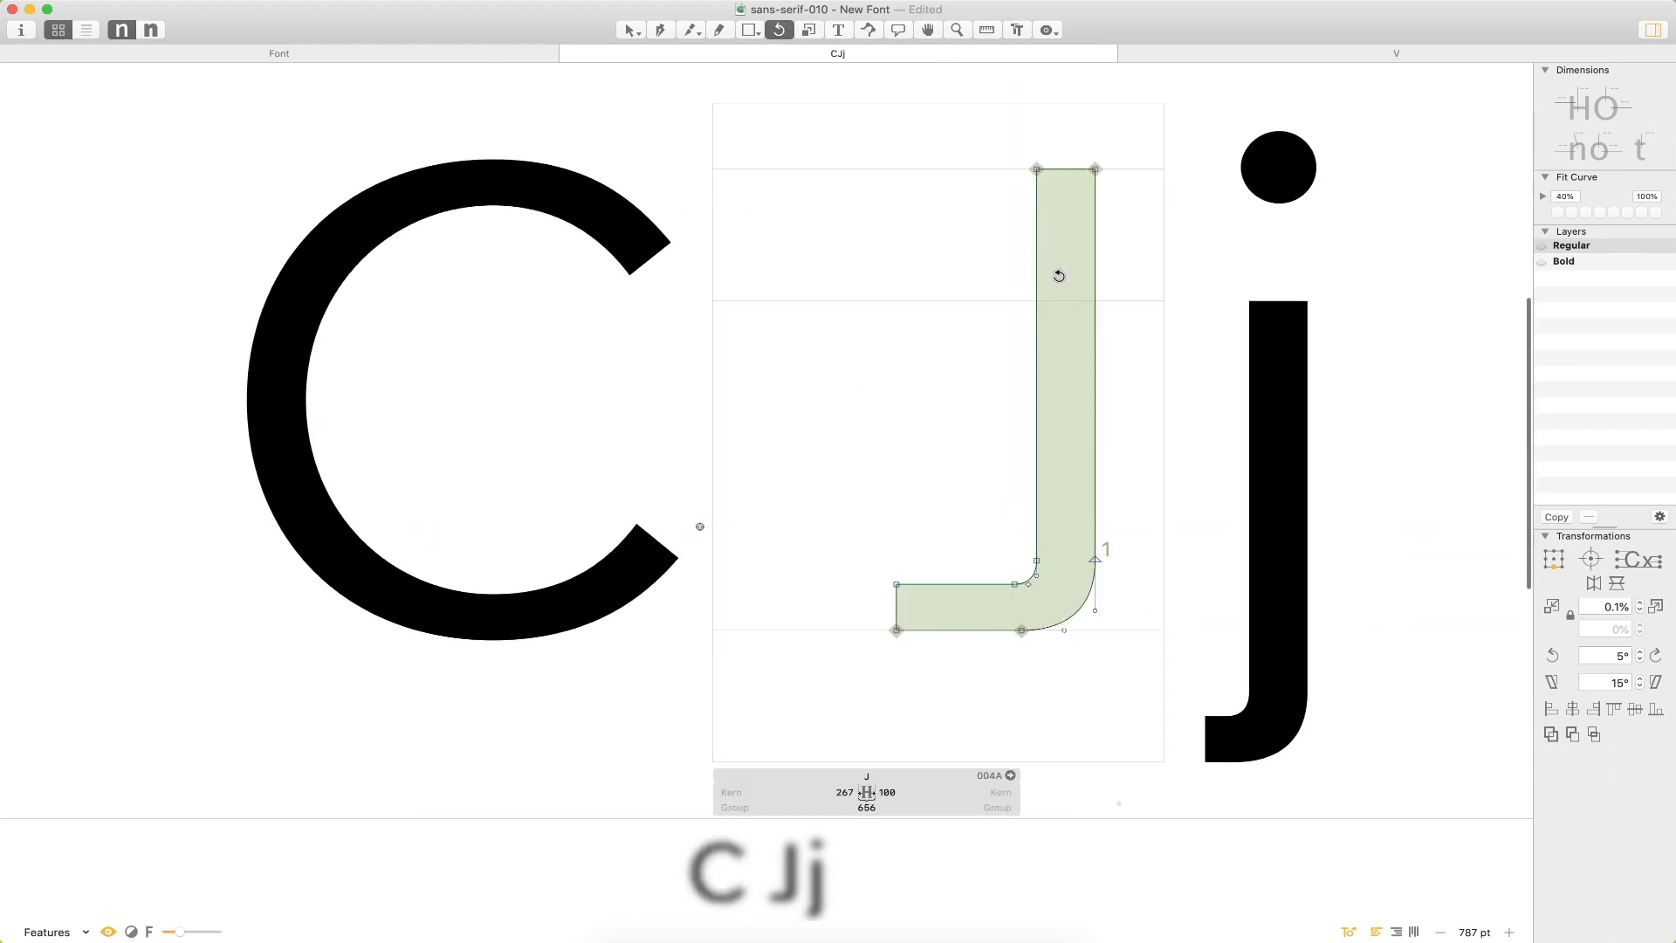
{"action": "key", "text": "v"}
Remove the two end points of the J's hook, leaving its outline open there.
{"action": "double_click", "coordinate": [600, 591]}
{"action": "left_click_drag", "start_coordinate": [720, 455], "coordinate": [503, 706]}
{"action": "double_click", "coordinate": [894, 467]}
{"action": "left_click_drag", "start_coordinate": [967, 558], "coordinate": [850, 656]}
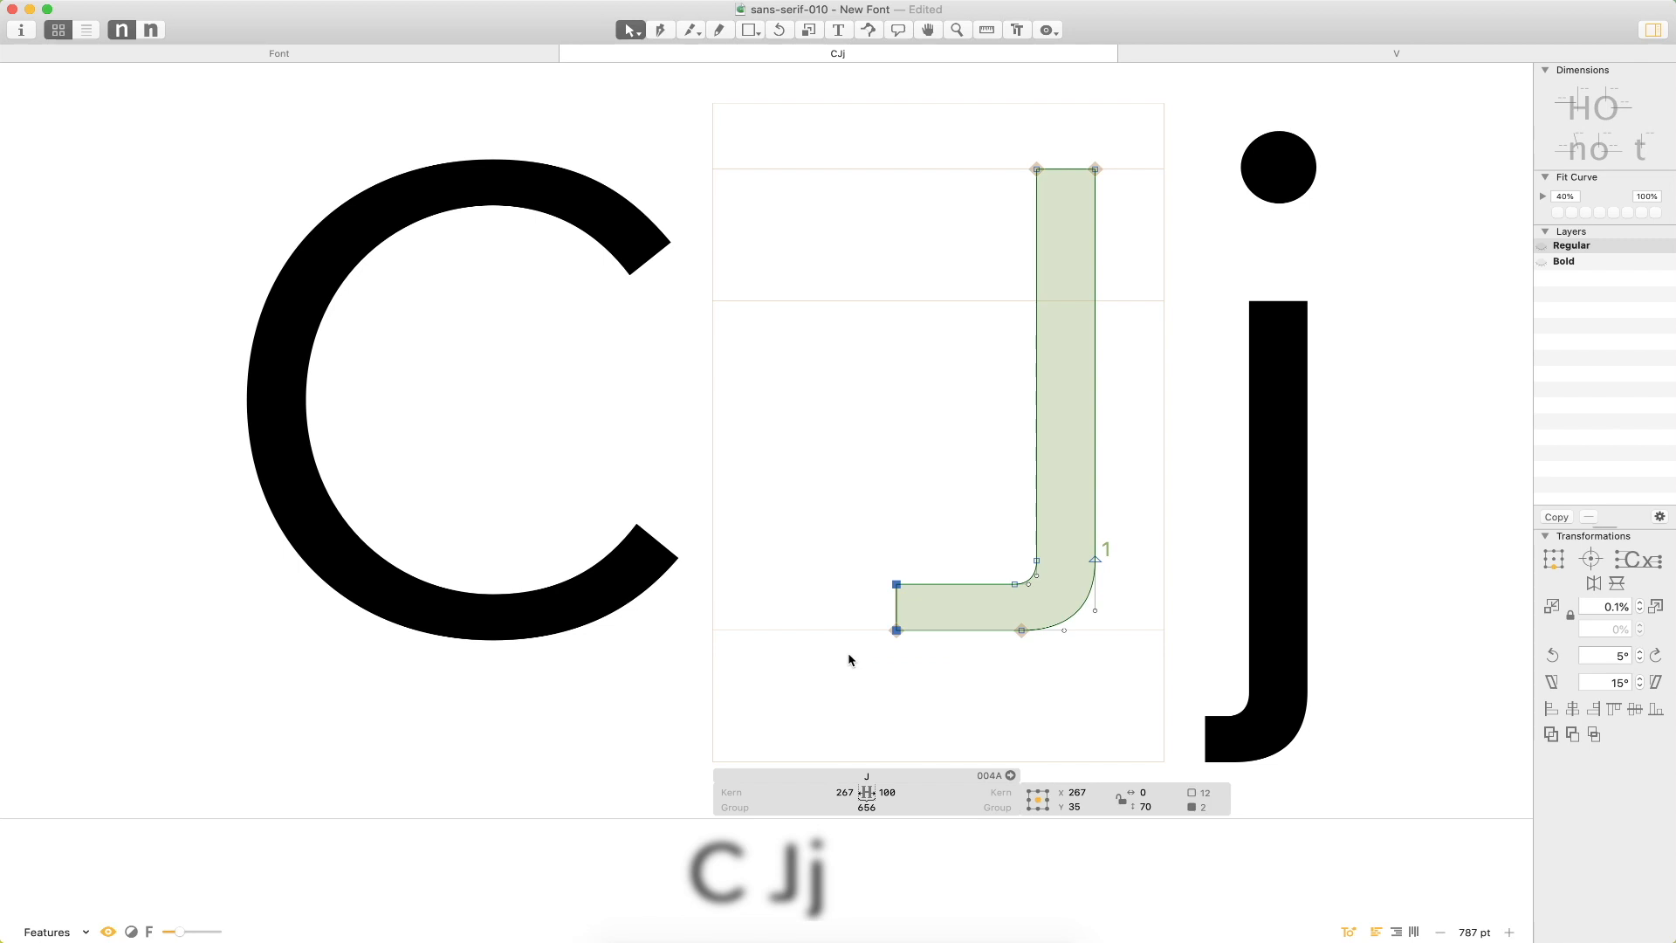
{"action": "key", "text": "alt+BackSpace"}
{"action": "key", "text": "super+z"}
{"action": "left_click_drag", "start_coordinate": [869, 538], "coordinate": [909, 659]}
{"action": "key", "text": "alt+BackSpace"}
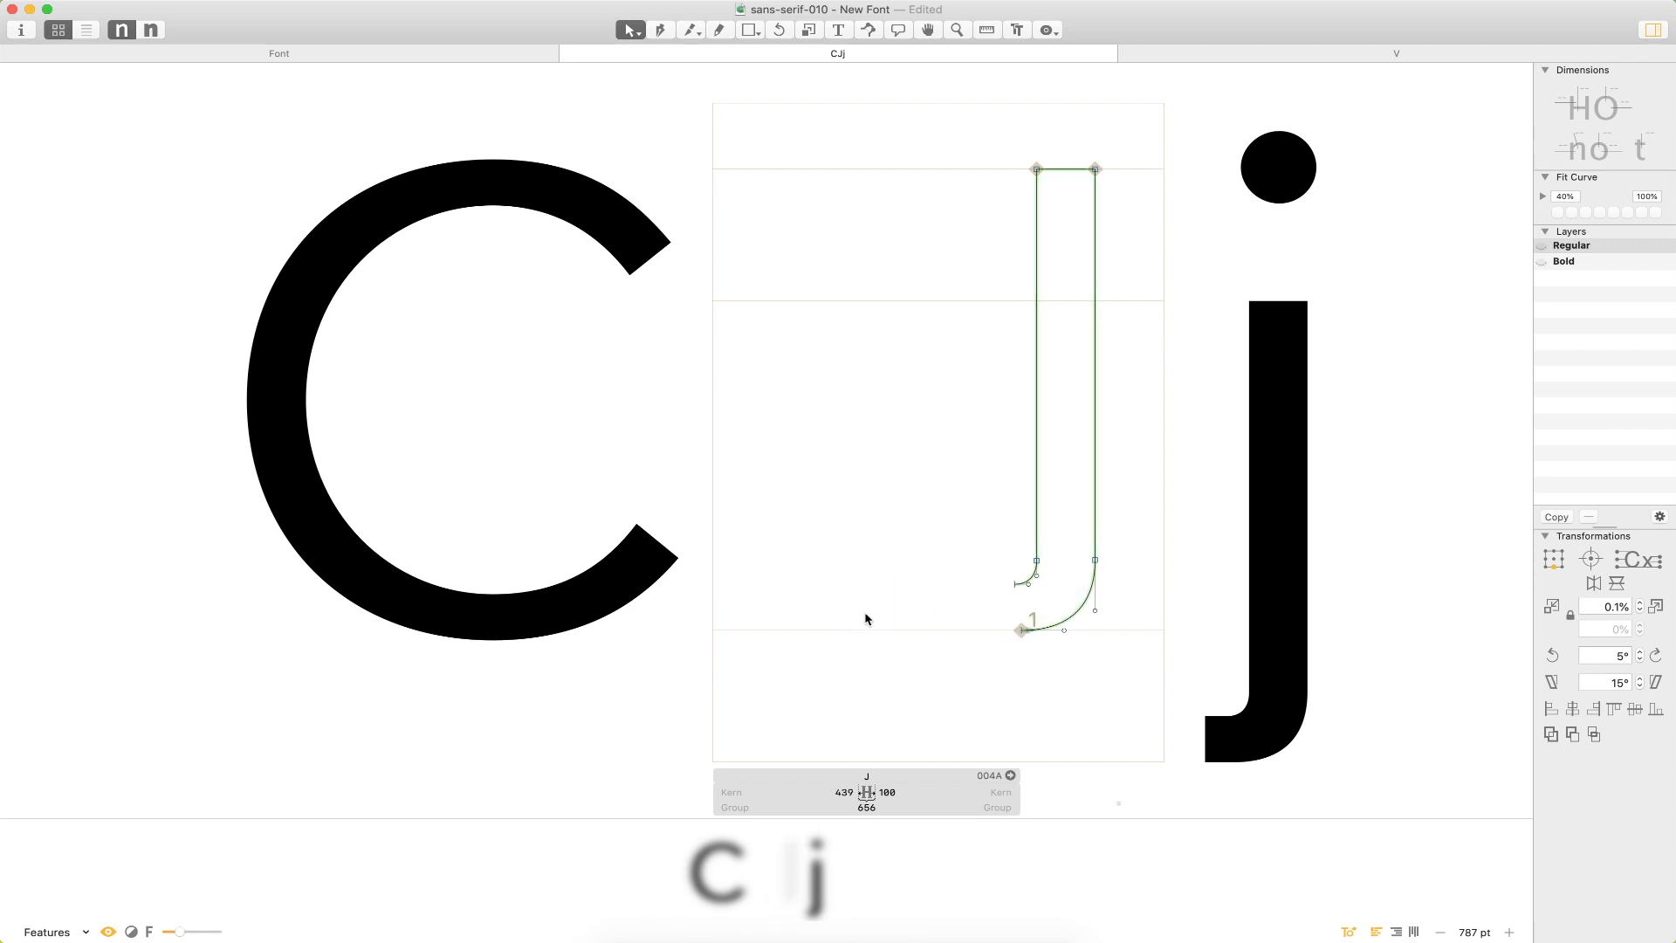
Copy the C's lower terminal curve into the J beside its open hook and mirror it horizontally.
{"action": "double_click", "coordinate": [643, 554]}
{"action": "left_click_drag", "start_coordinate": [686, 458], "coordinate": [455, 733]}
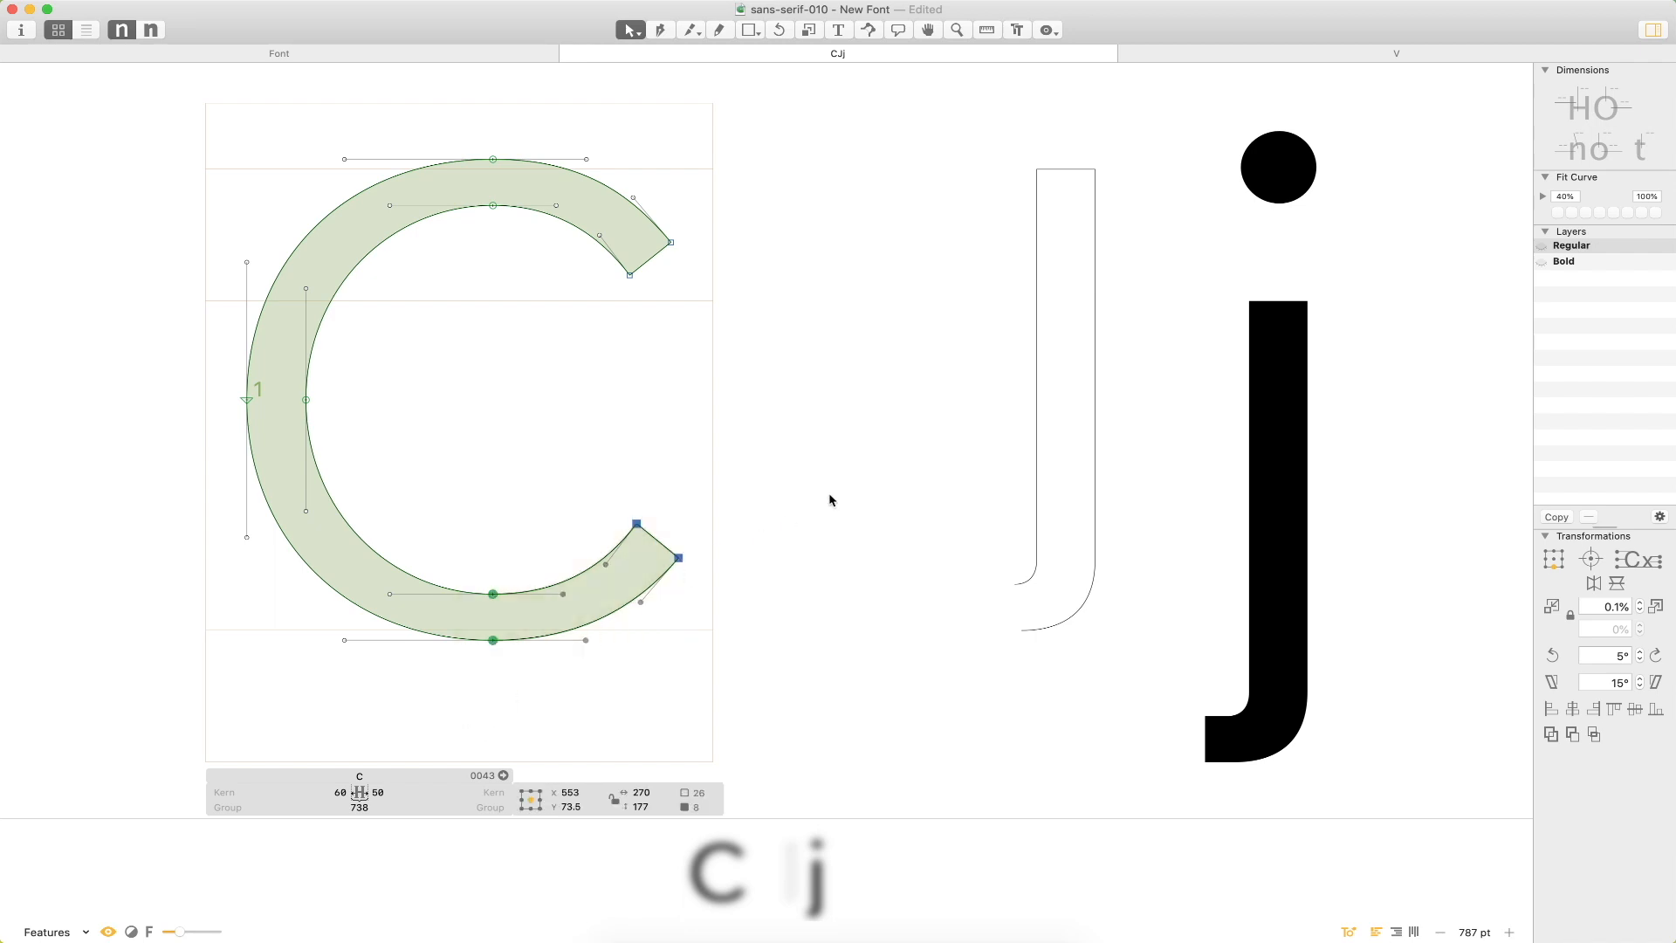
{"action": "double_click", "coordinate": [944, 533]}
{"action": "key", "text": "super+v"}
{"action": "left_click_drag", "start_coordinate": [1191, 560], "coordinate": [948, 559]}
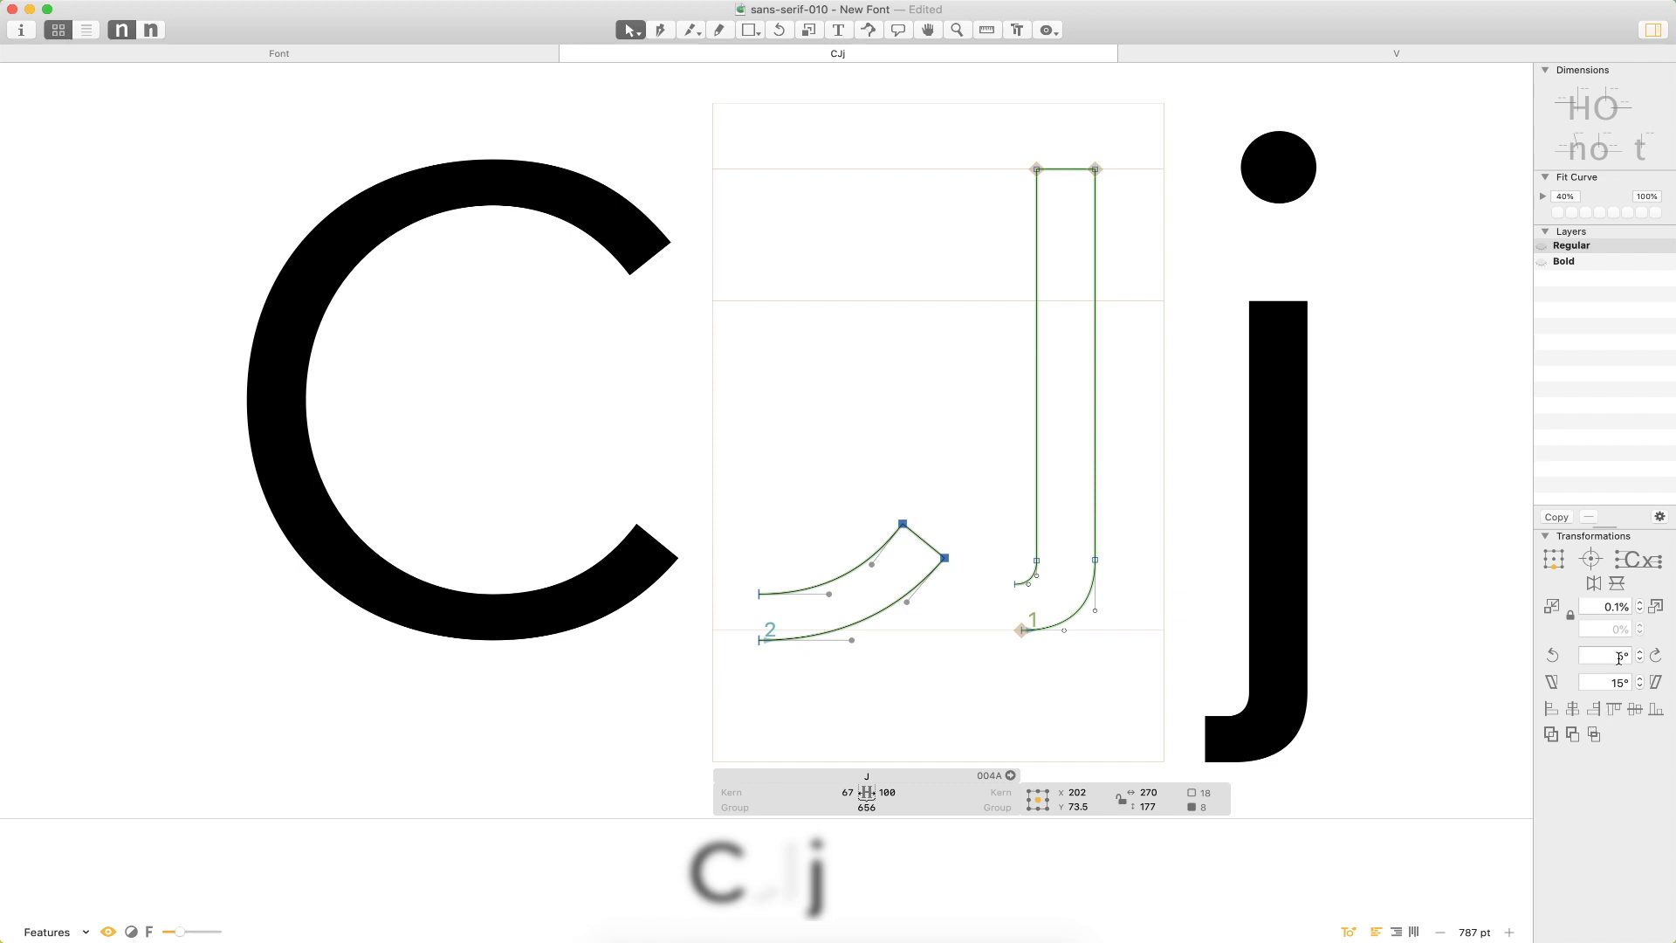
{"action": "left_click", "coordinate": [1594, 584]}
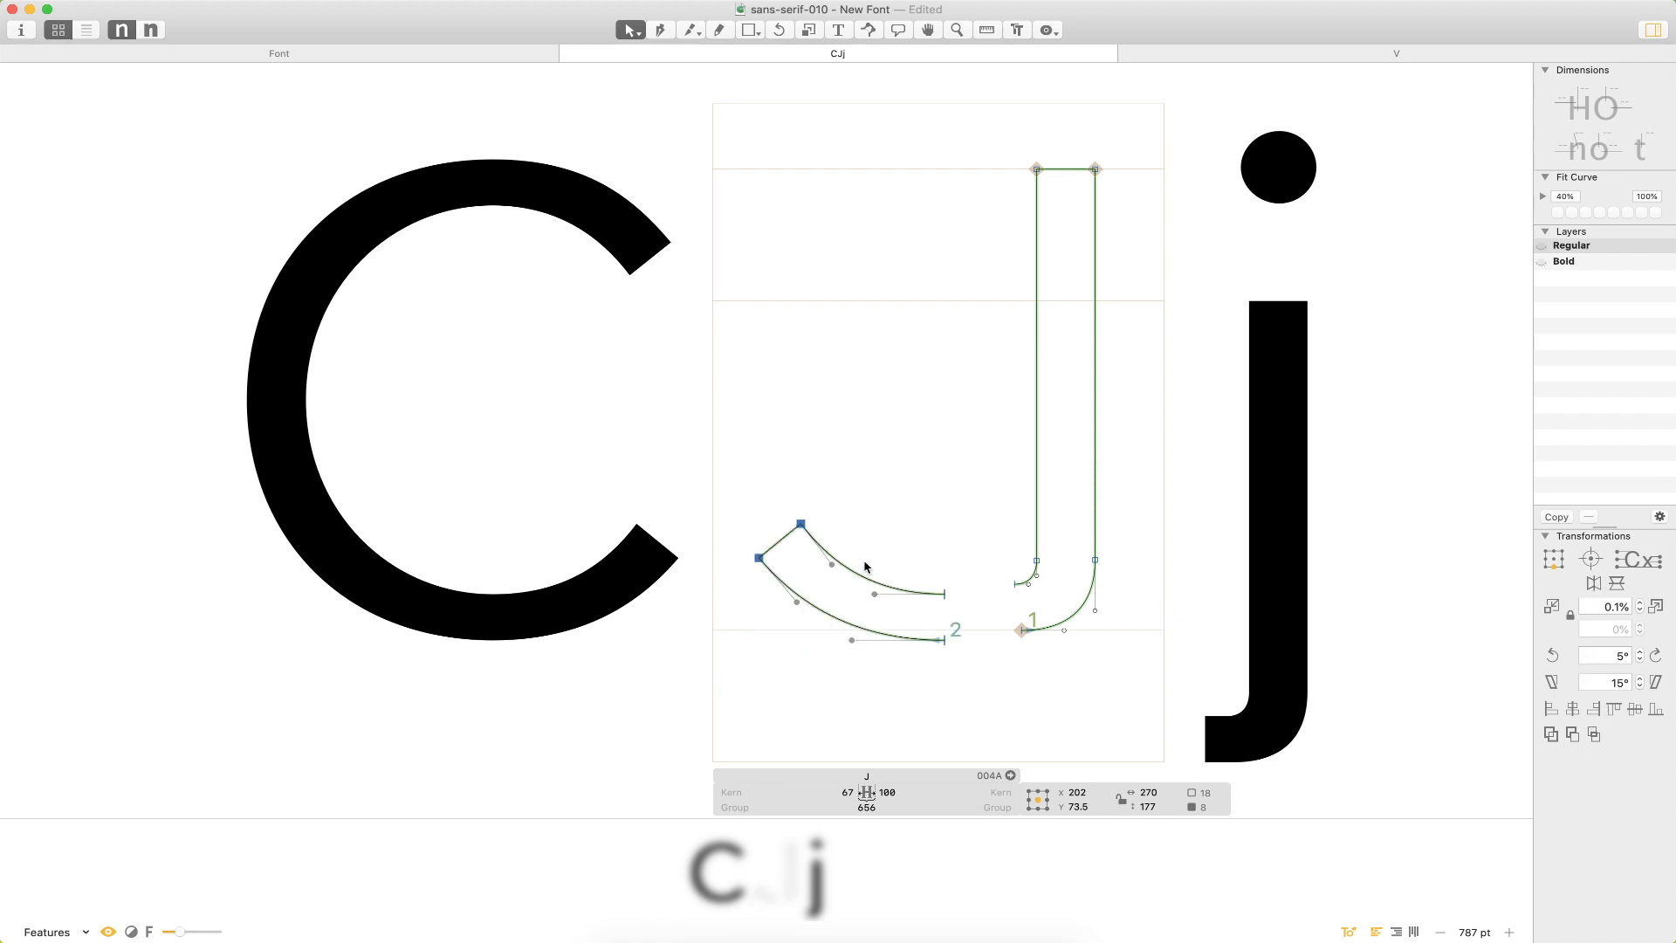
Raise the mirrored terminal curve by 14 units so its lower end sits on the baseline, level with the J's hook.
{"action": "key", "text": "shift+Up"}
{"action": "key", "text": "shift+Up"}
{"action": "key", "text": "shift+Down"}
{"action": "key", "text": "shift+Up"}
{"action": "key", "text": "Down"}
{"action": "key", "text": "shift+Down"}
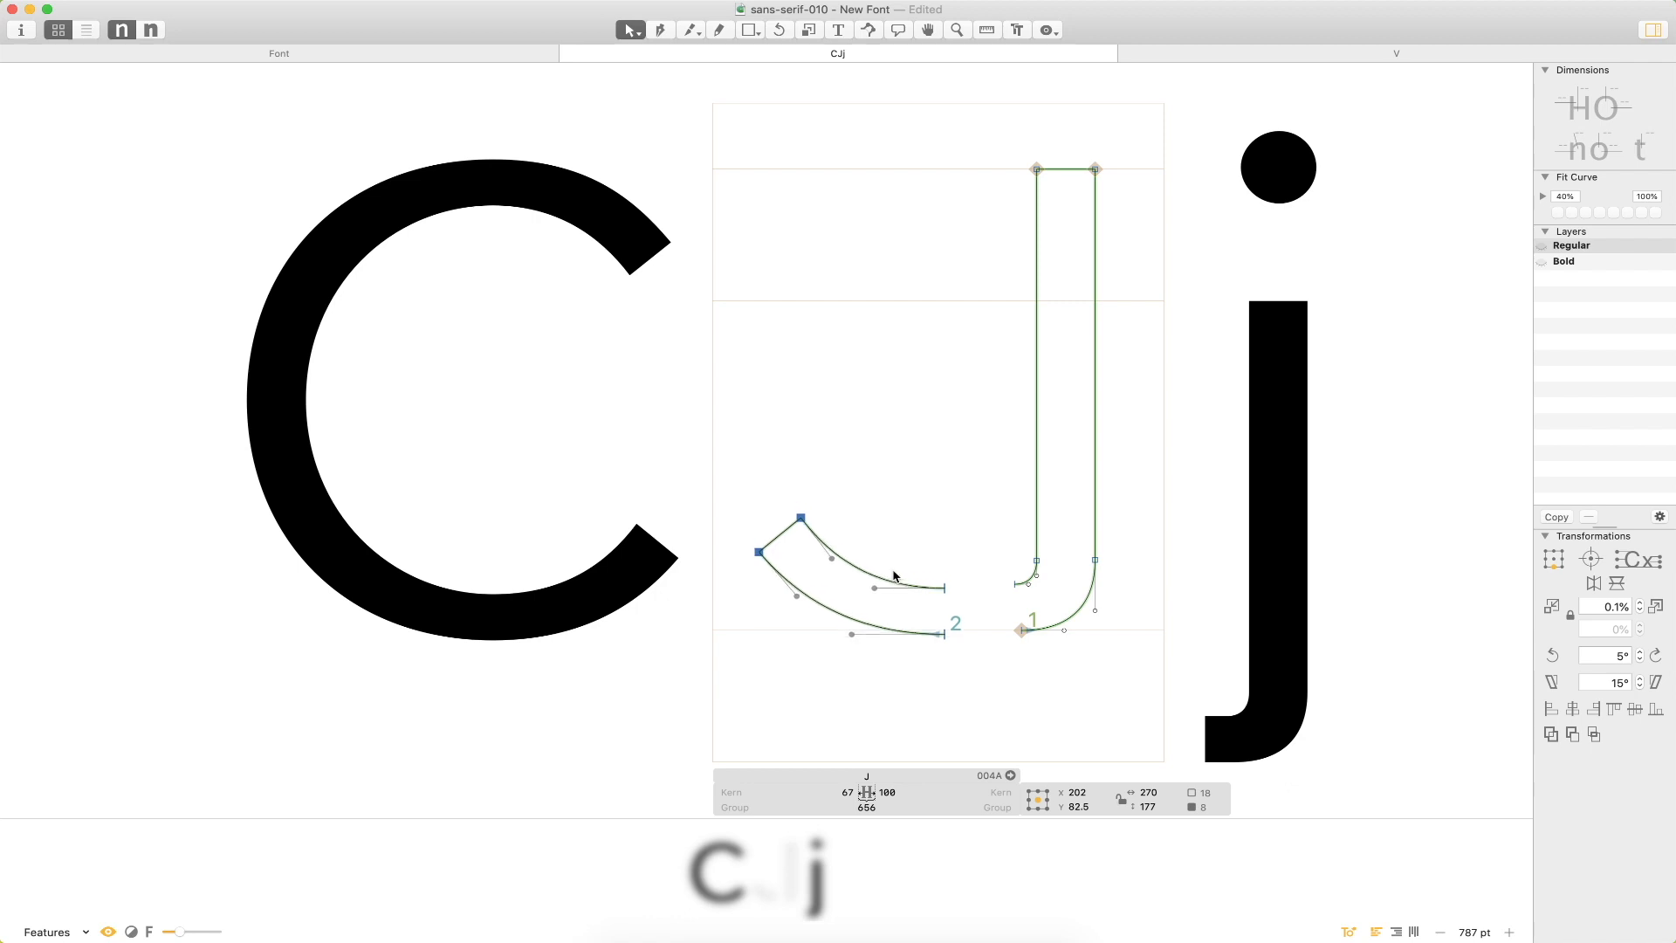
{"action": "key", "text": "Up"}
{"action": "key", "text": "Up"}
{"action": "key", "text": "Up"}
{"action": "key", "text": "Up"}
{"action": "key", "text": "Up"}
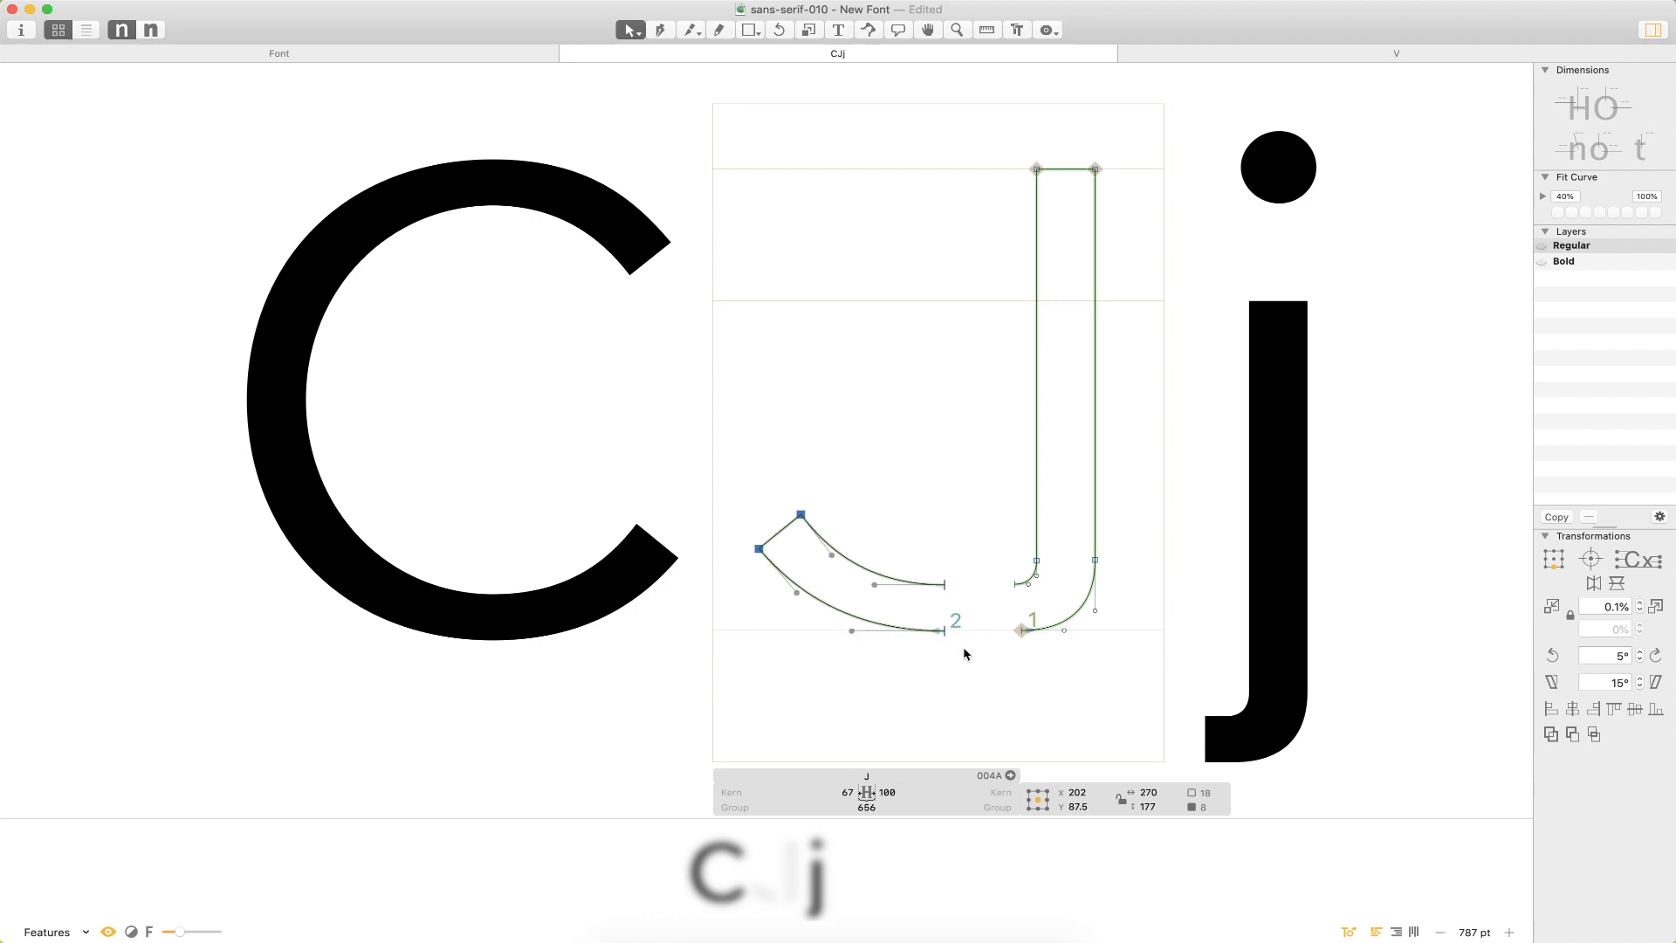
Lower the J's mirrored terminal curve by 10 units and measure the overshoot at the C's lowest point.
{"action": "key", "text": "shift+Down"}
{"action": "left_click", "coordinate": [961, 662]}
{"action": "key", "text": "t"}
{"action": "key", "text": "Left"}
{"action": "key", "text": "Right"}
{"action": "key", "text": "Escape"}
{"action": "key", "text": "z"}
{"action": "left_click", "coordinate": [527, 628]}
{"action": "left_click", "coordinate": [515, 629]}
{"action": "left_click_drag", "start_coordinate": [384, 715], "coordinate": [452, 762]}
{"action": "key", "text": "v"}
{"action": "double_click", "coordinate": [860, 450]}
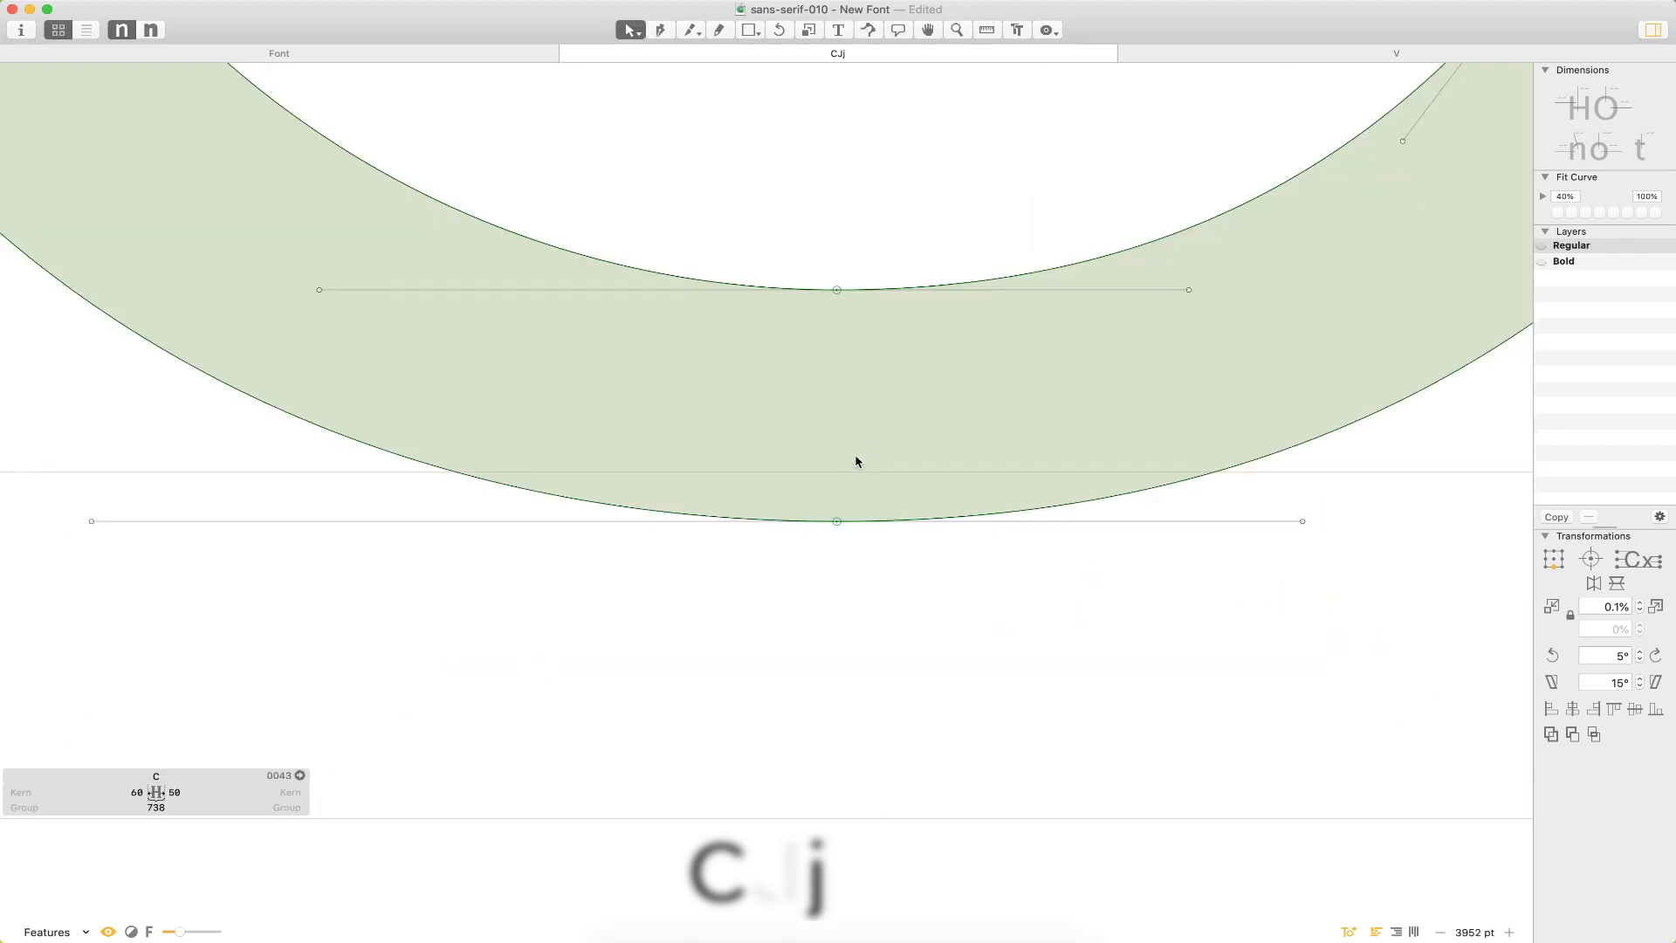
{"action": "key", "text": "l"}
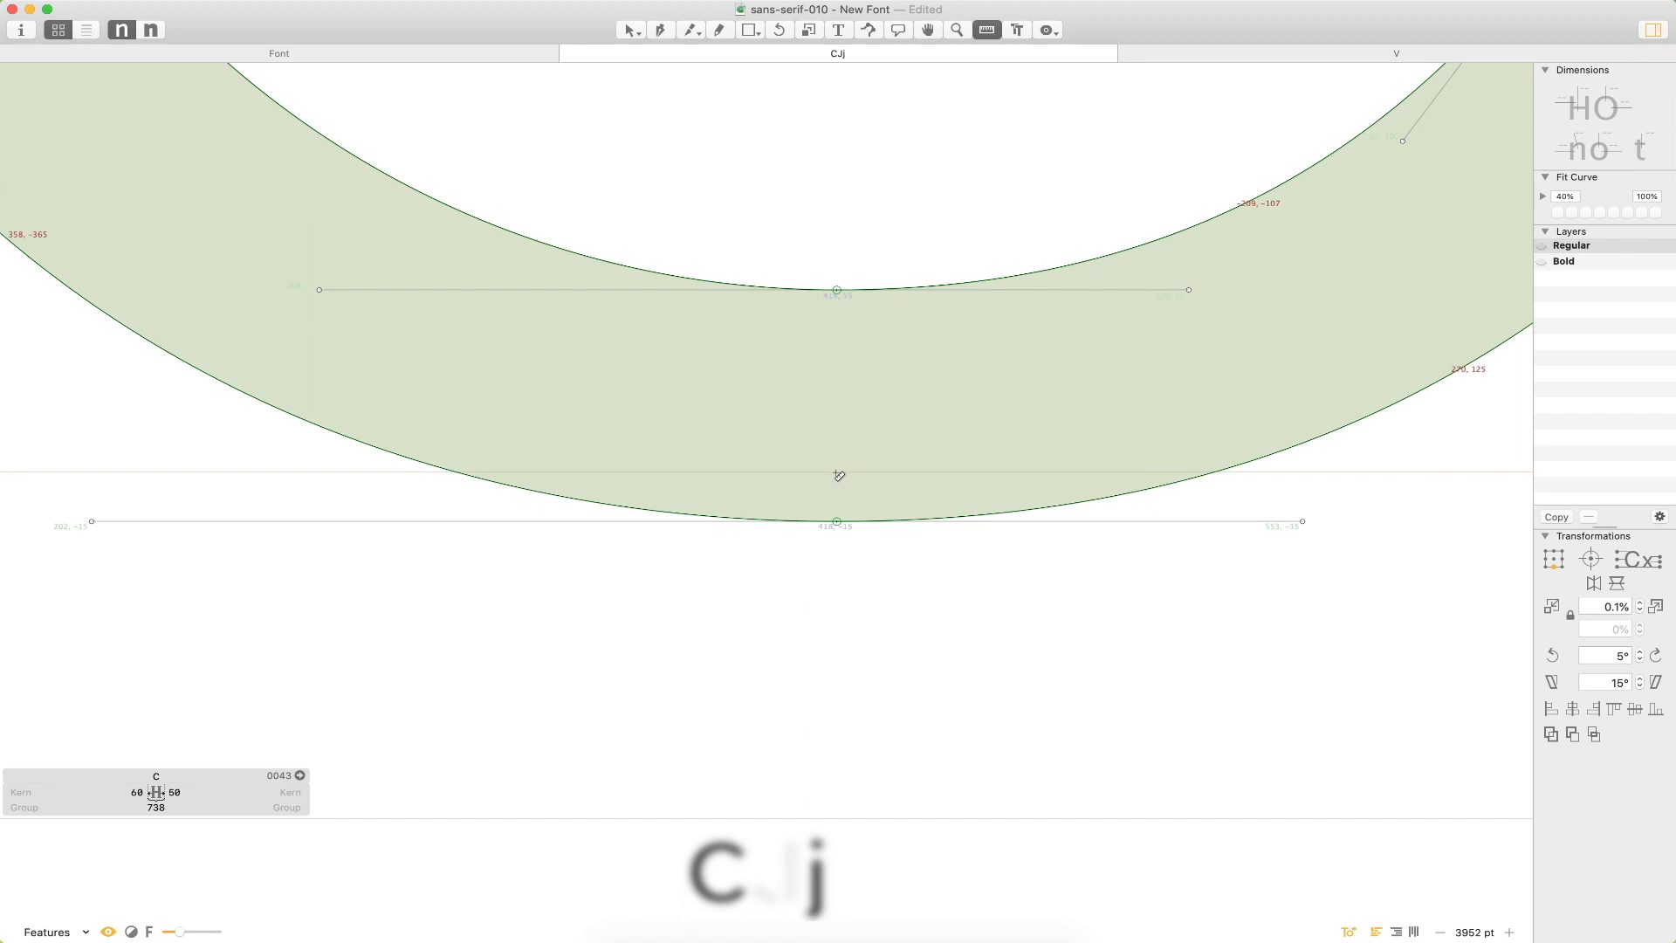
{"action": "key", "text": "super+0"}
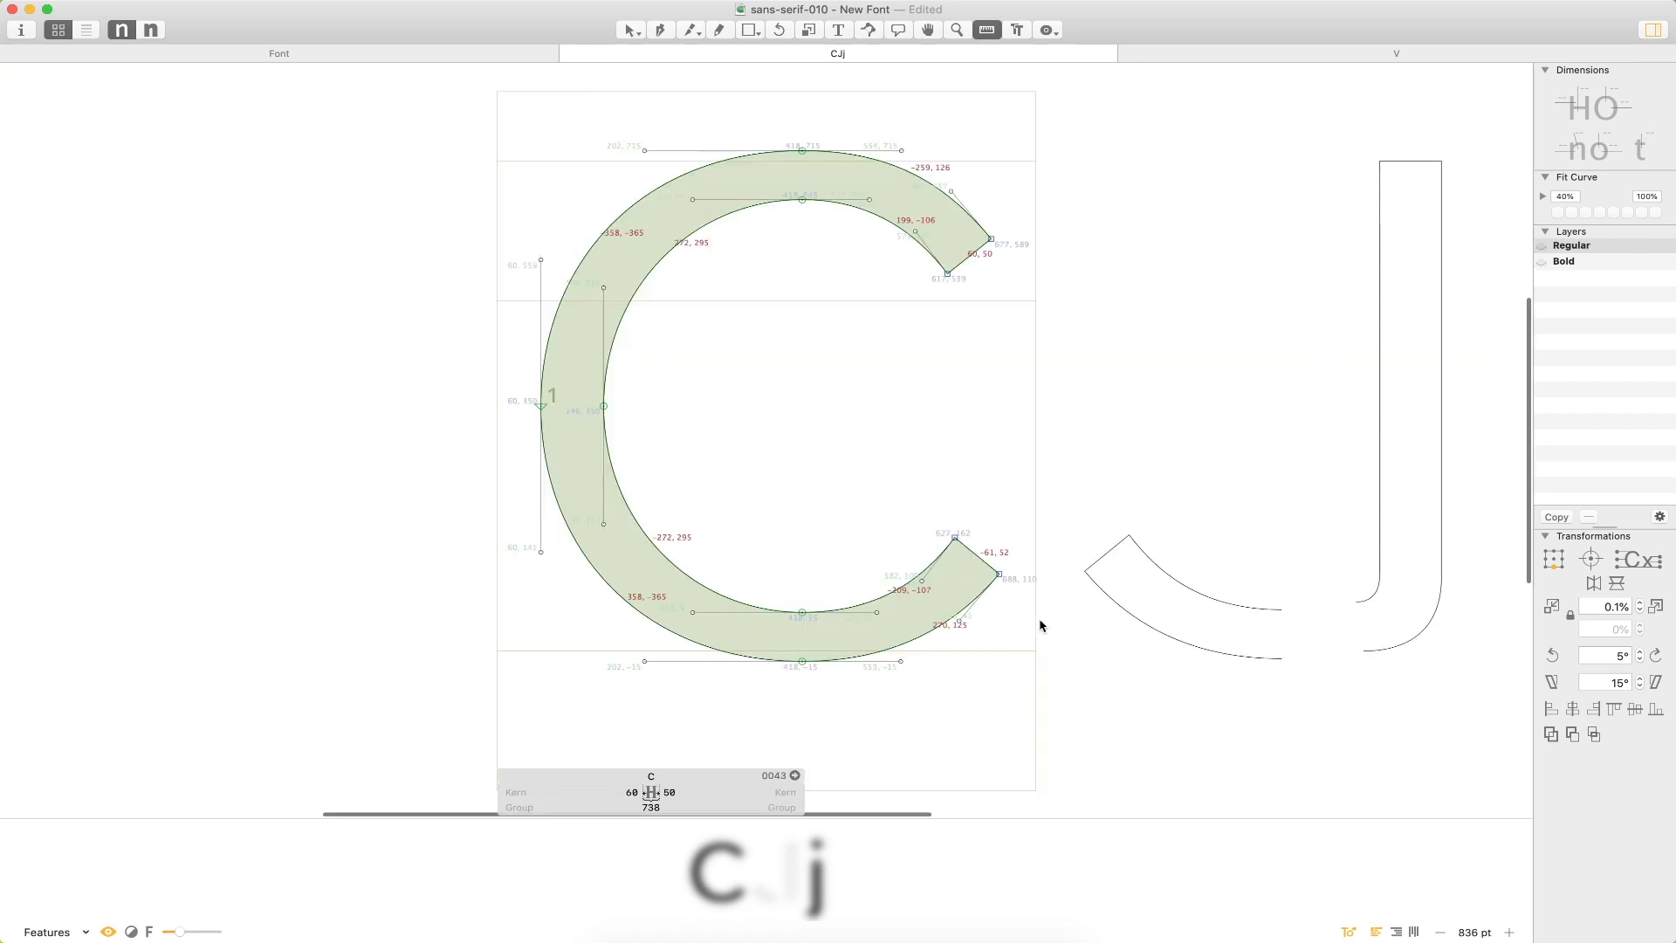
Lower the J's terminal curve until its lowest point sits 15 units below the baseline.
{"action": "left_click_drag", "start_coordinate": [1421, 606], "coordinate": [996, 530]}
{"action": "left_click_drag", "start_coordinate": [1036, 443], "coordinate": [536, 641]}
{"action": "key", "text": "v"}
{"action": "double_click", "coordinate": [817, 496]}
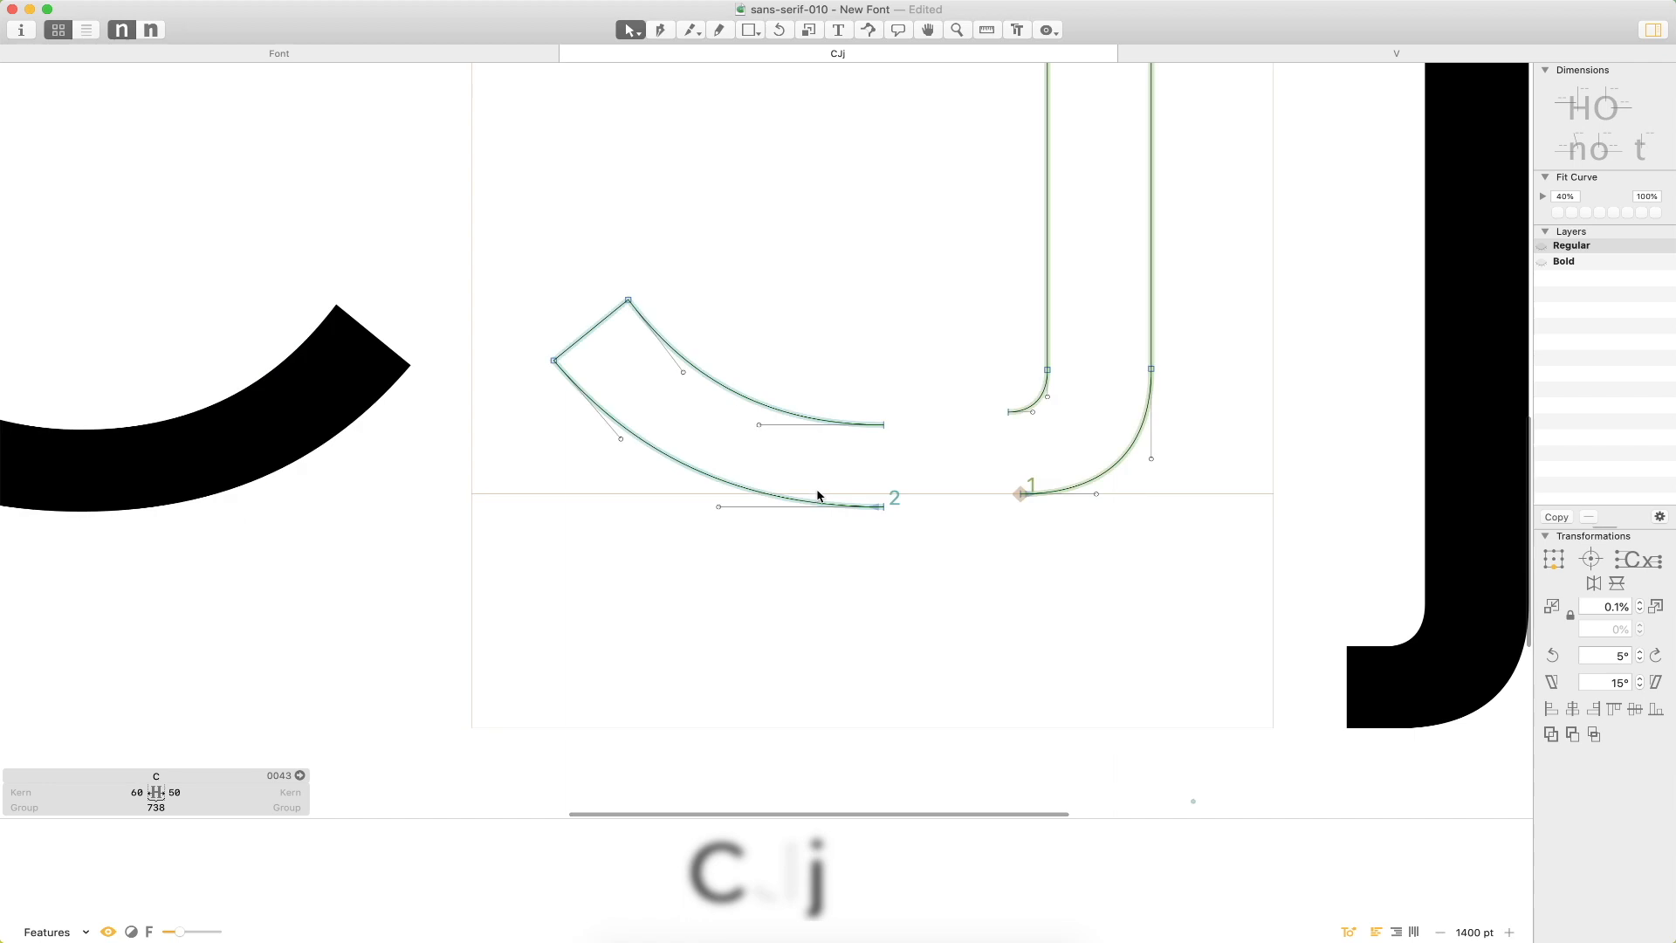
{"action": "double_click", "coordinate": [835, 510]}
{"action": "key", "text": "Down"}
{"action": "key", "text": "Down"}
{"action": "key", "text": "Down"}
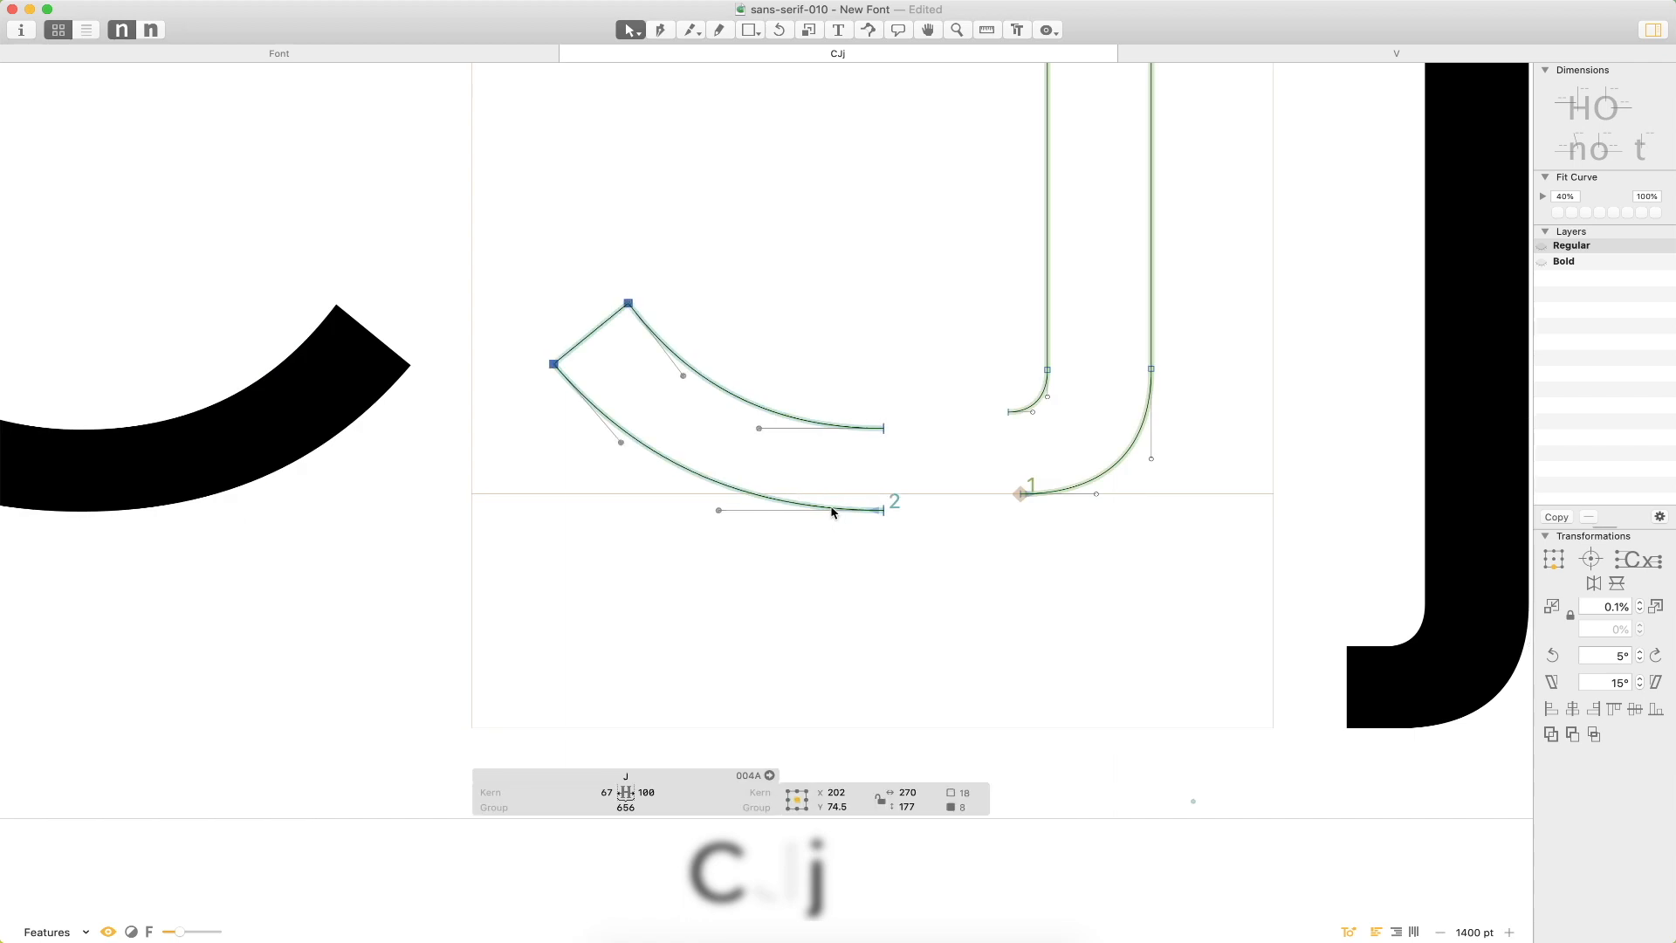
{"action": "key", "text": "Up"}
{"action": "key", "text": "Up"}
{"action": "key", "text": "Up"}
{"action": "key", "text": "Up"}
{"action": "key", "text": "Up"}
{"action": "key", "text": "Up"}
{"action": "key", "text": "Up"}
{"action": "key", "text": "Up"}
{"action": "key", "text": "Up"}
{"action": "key", "text": "Up"}
{"action": "key", "text": "Up"}
{"action": "key", "text": "Up"}
{"action": "key", "text": "Up"}
{"action": "key", "text": "Up"}
{"action": "key", "text": "shift+Down"}
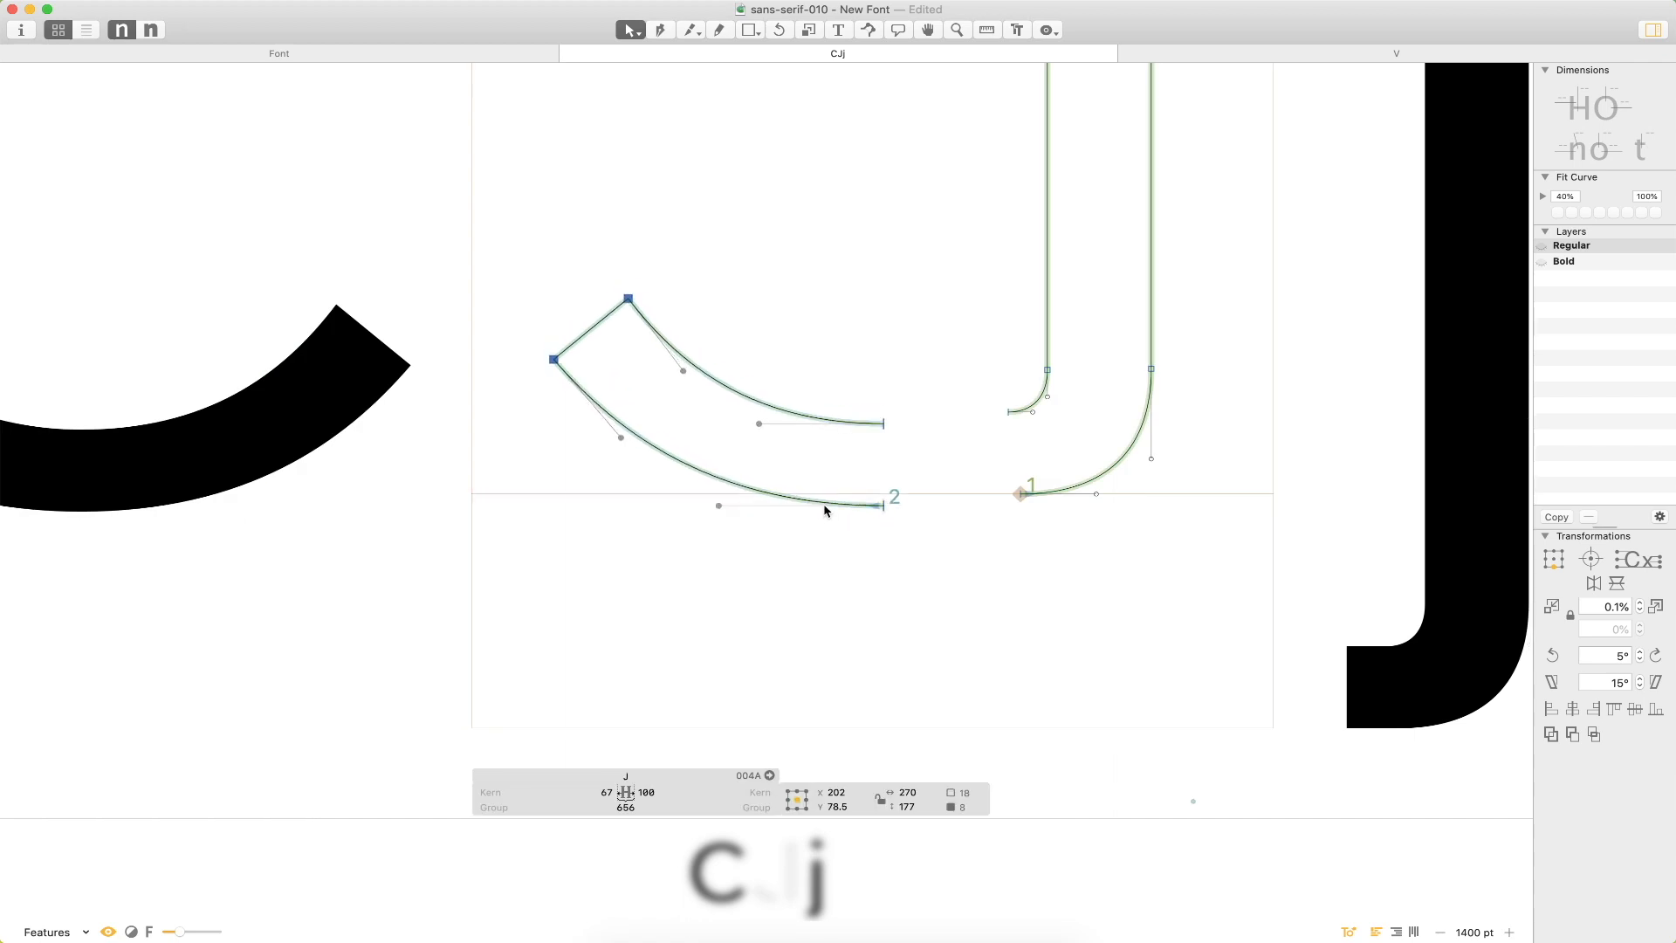
{"action": "key", "text": "Down"}
{"action": "key", "text": "Down"}
{"action": "key", "text": "Down"}
{"action": "key", "text": "Down"}
{"action": "key", "text": "Down"}
{"action": "left_click", "coordinate": [821, 559]}
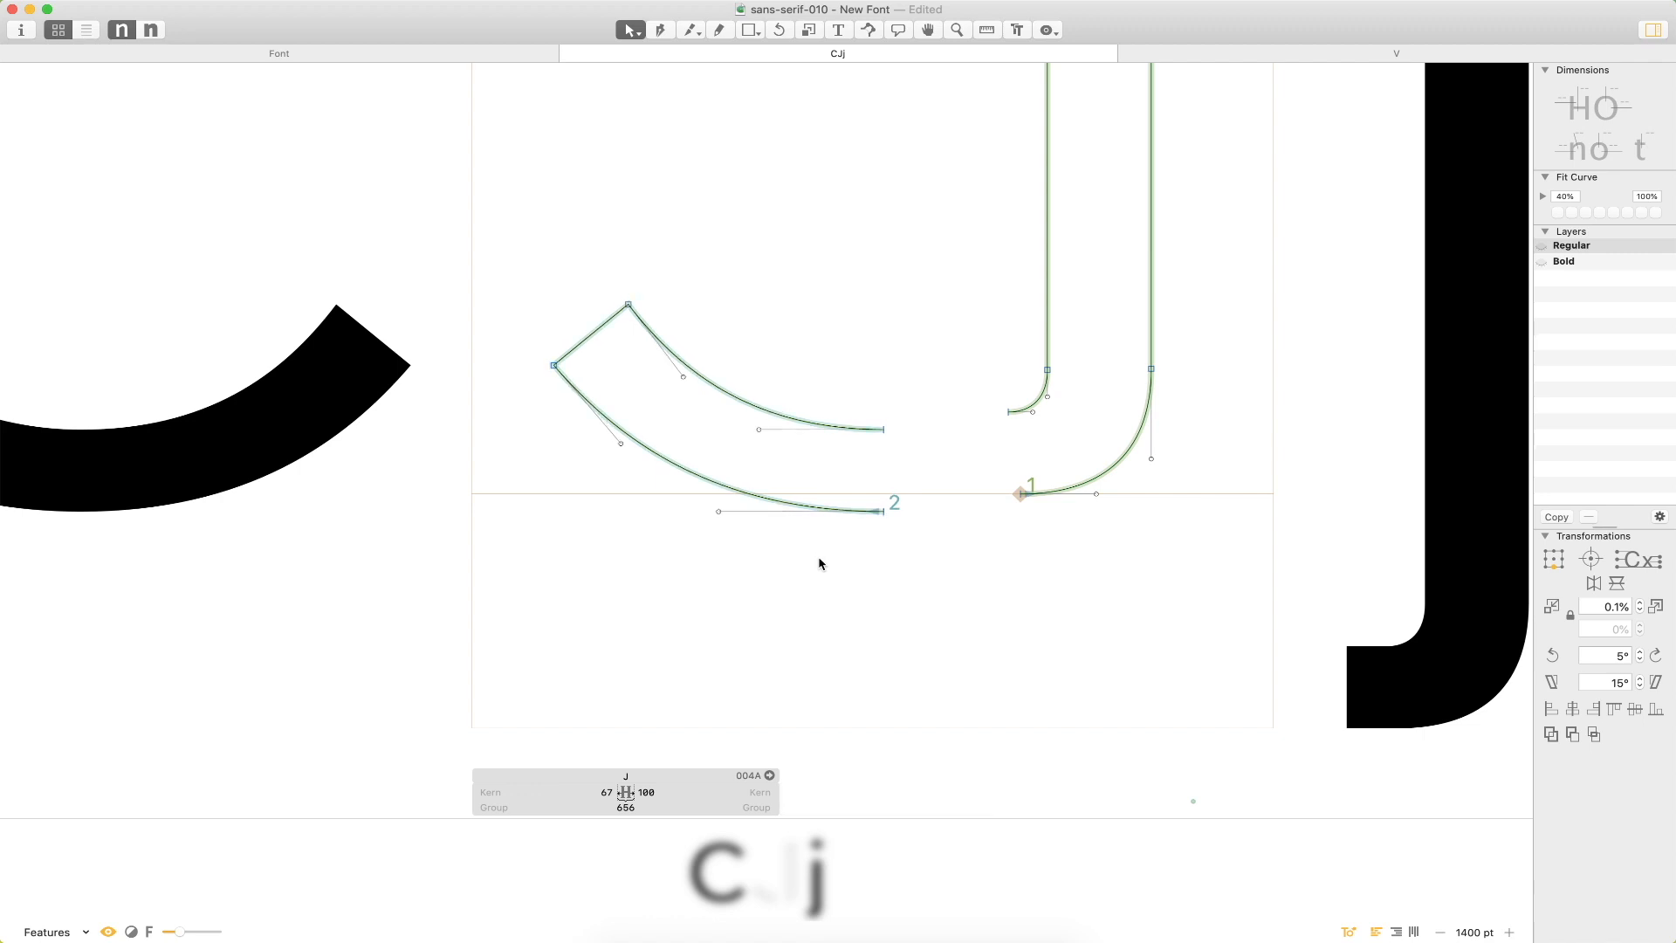
Move the J's terminal curve 30 units right towards the stem.
{"action": "scroll", "coordinate": [924, 356], "scroll_direction": "down", "scroll_amount": 5}
{"action": "left_click_drag", "start_coordinate": [528, 437], "coordinate": [761, 629]}
{"action": "key", "text": "shift+Right"}
{"action": "key", "text": "shift+Right"}
{"action": "key", "text": "shift+Right"}
{"action": "key", "text": "shift+Right"}
{"action": "key", "text": "shift+Right"}
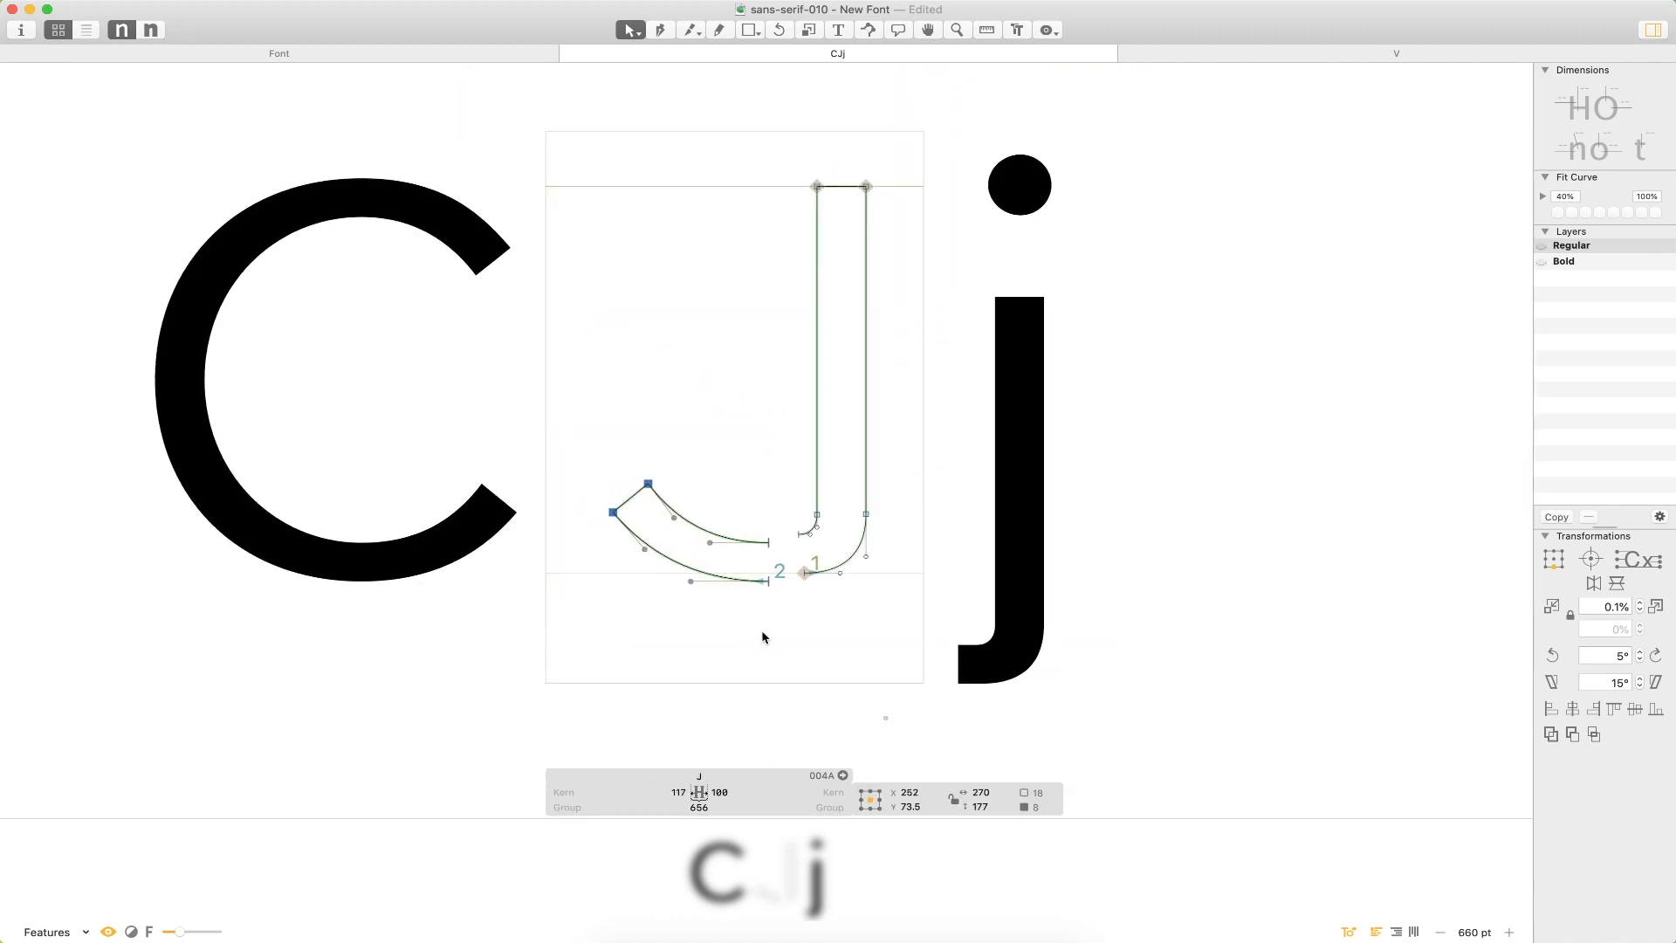
{"action": "key", "text": "shift+Left"}
{"action": "left_click", "coordinate": [755, 634]}
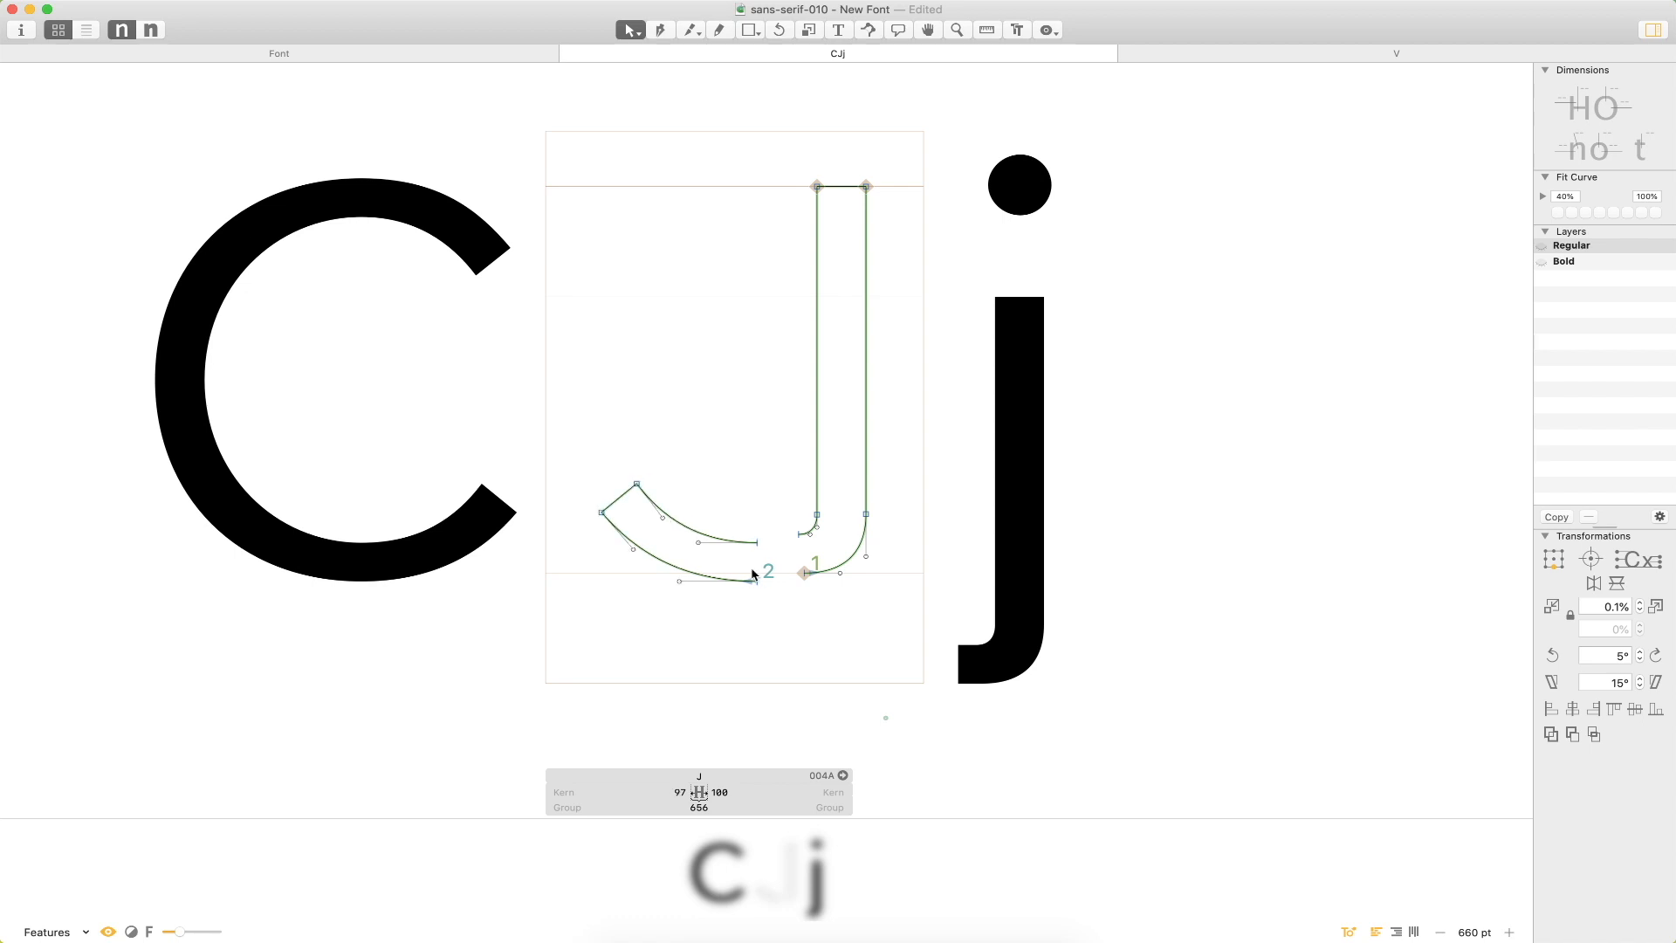
Raise the two points where the J's stem begins to curve to about Y 258 and join the stem's open ends to the terminal curve.
{"action": "left_click_drag", "start_coordinate": [915, 477], "coordinate": [818, 431]}
{"action": "key", "text": "z"}
{"action": "left_click_drag", "start_coordinate": [965, 288], "coordinate": [596, 735]}
{"action": "key", "text": "p"}
{"action": "left_click", "coordinate": [727, 493]}
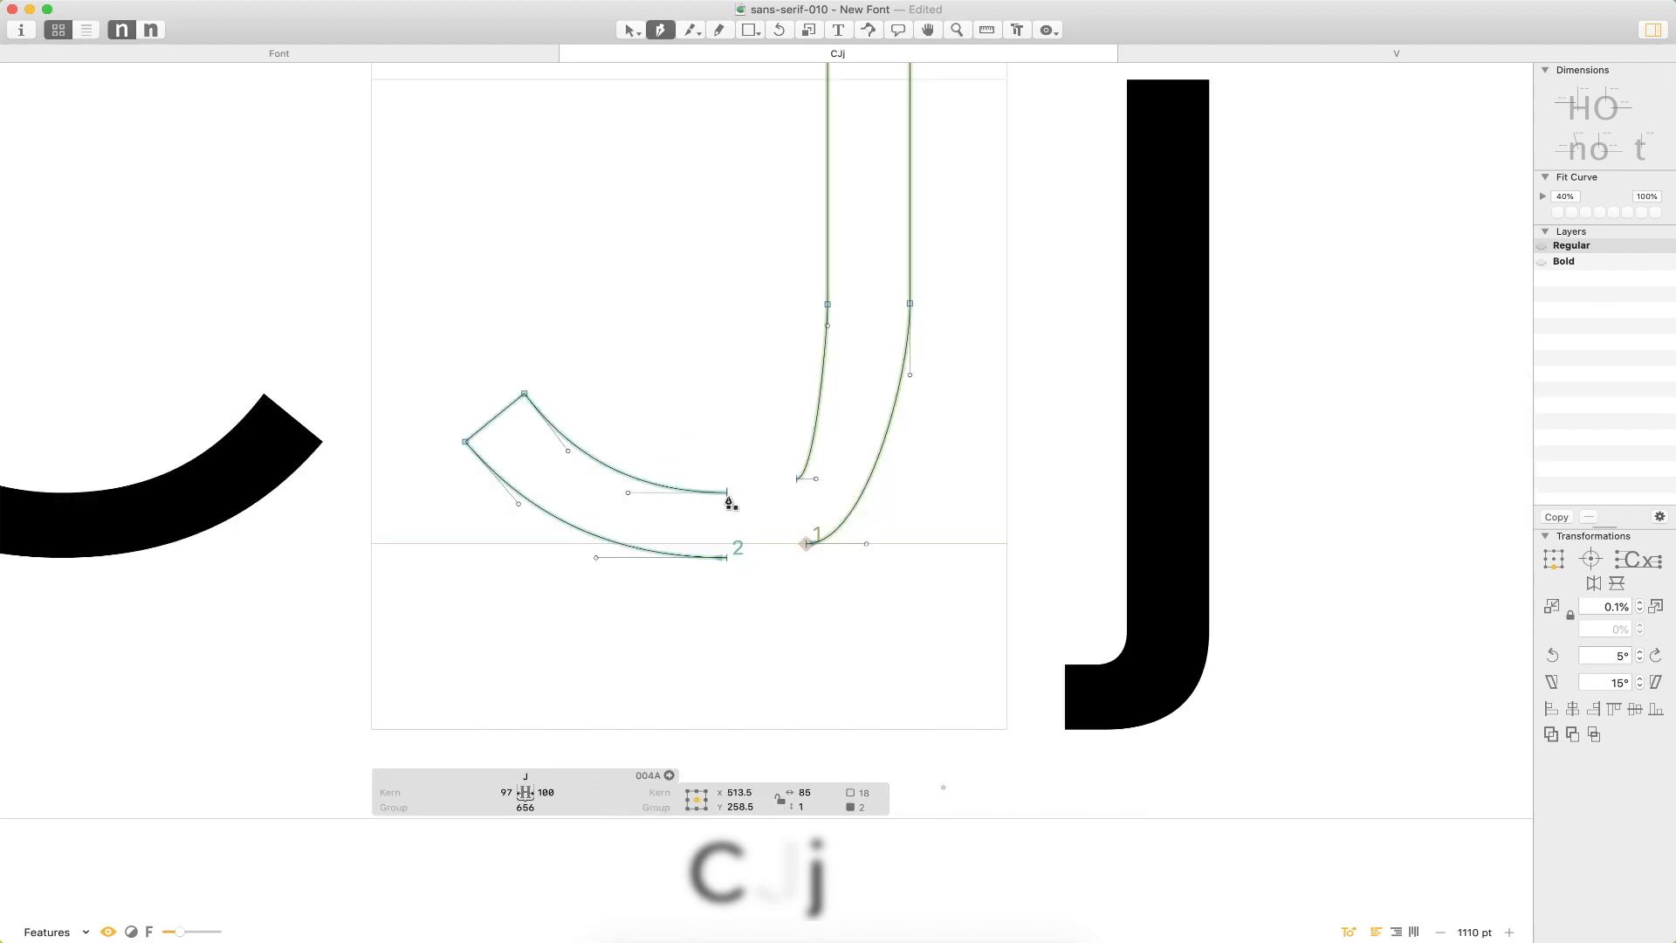
{"action": "left_click", "coordinate": [796, 479]}
{"action": "left_click", "coordinate": [727, 557]}
{"action": "left_click", "coordinate": [805, 543]}
{"action": "key", "text": "v"}
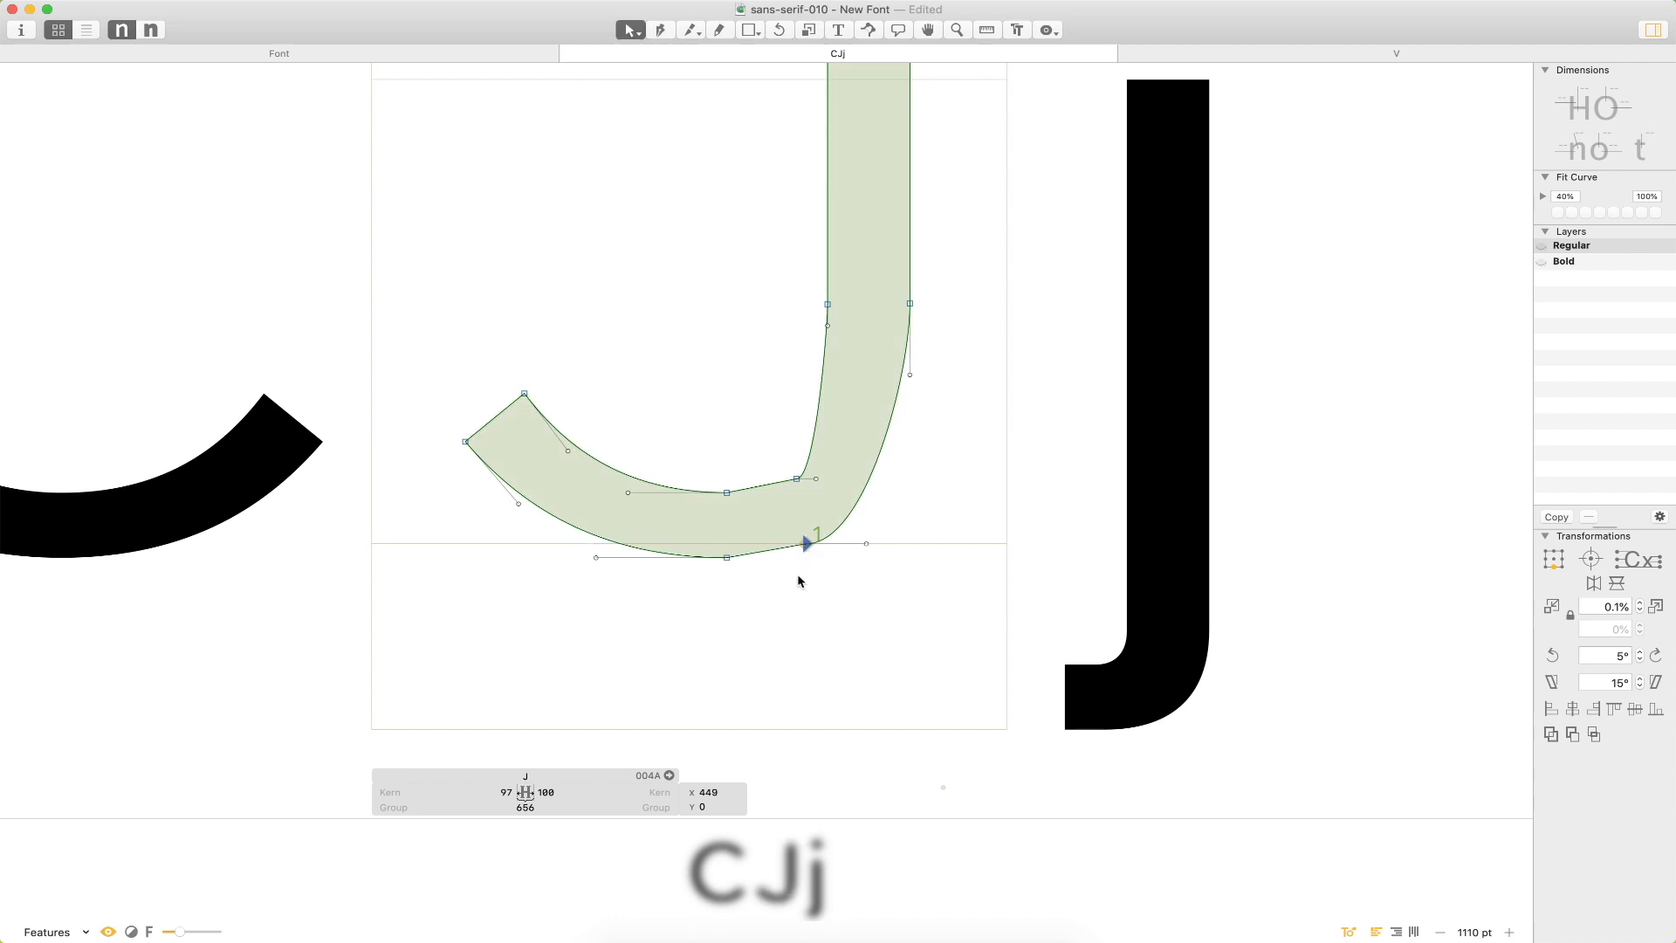
Delete the old hook's two leftover points and turn the straight inner segment into a smooth curve.
{"action": "left_click_drag", "start_coordinate": [792, 475], "coordinate": [826, 588]}
{"action": "key", "text": "Delete"}
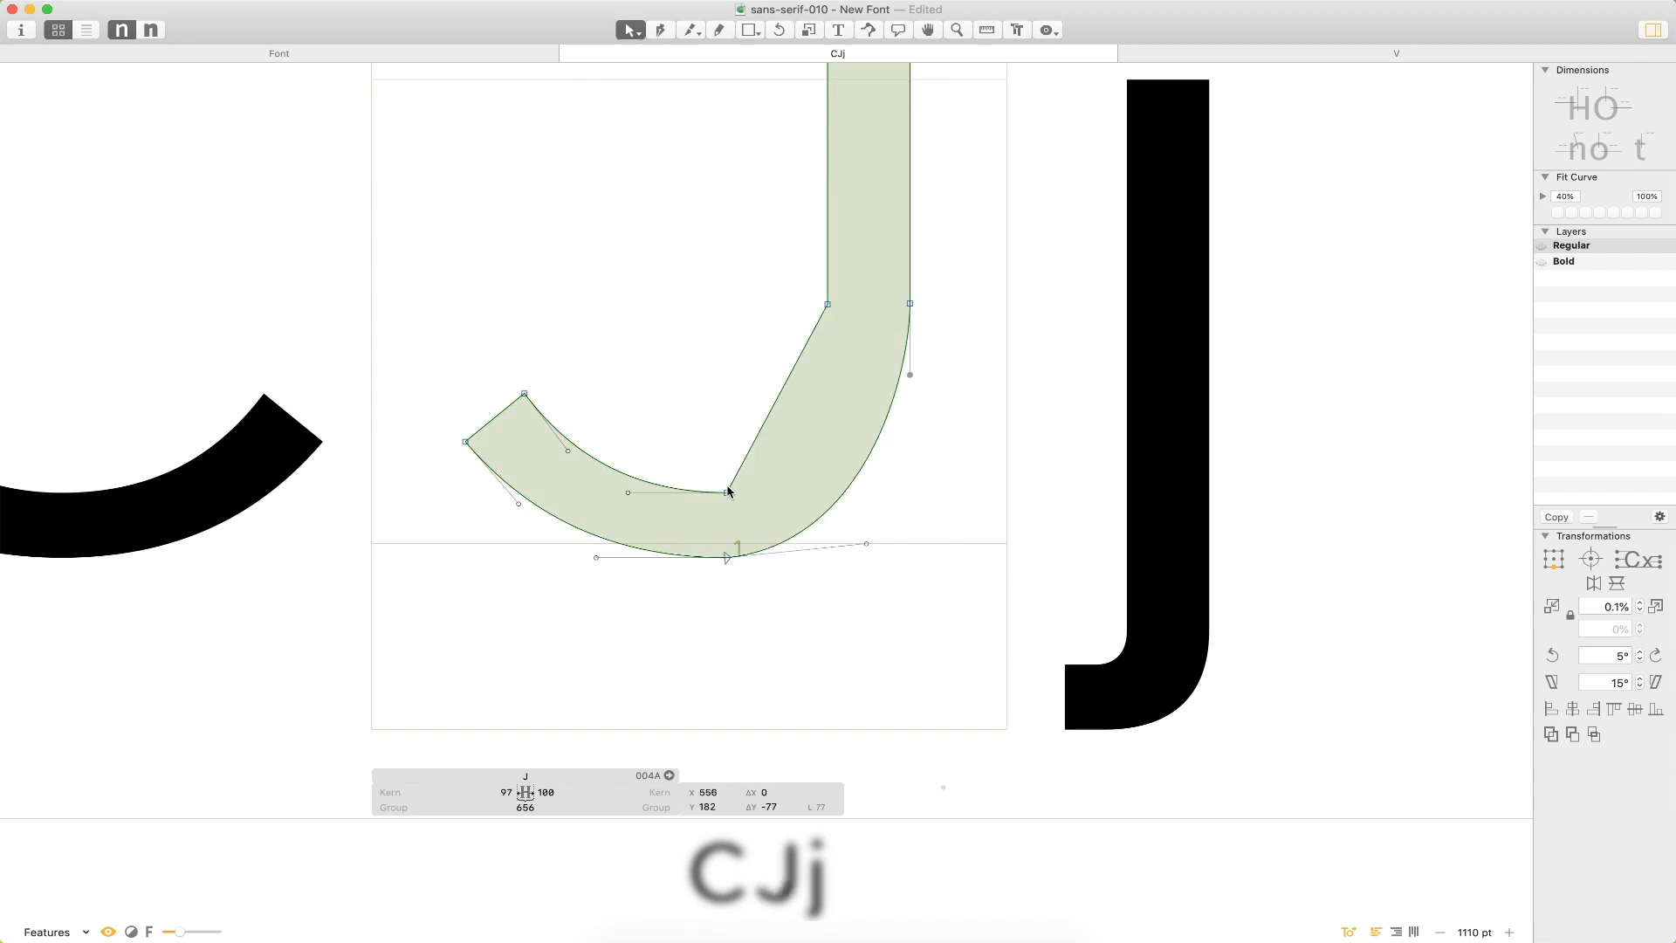
{"action": "left_click", "coordinate": [751, 447]}
{"action": "left_click_drag", "start_coordinate": [761, 430], "coordinate": [818, 519]}
{"action": "left_click", "coordinate": [800, 371]}
{"action": "left_click_drag", "start_coordinate": [794, 367], "coordinate": [826, 383]}
{"action": "left_click", "coordinate": [877, 587]}
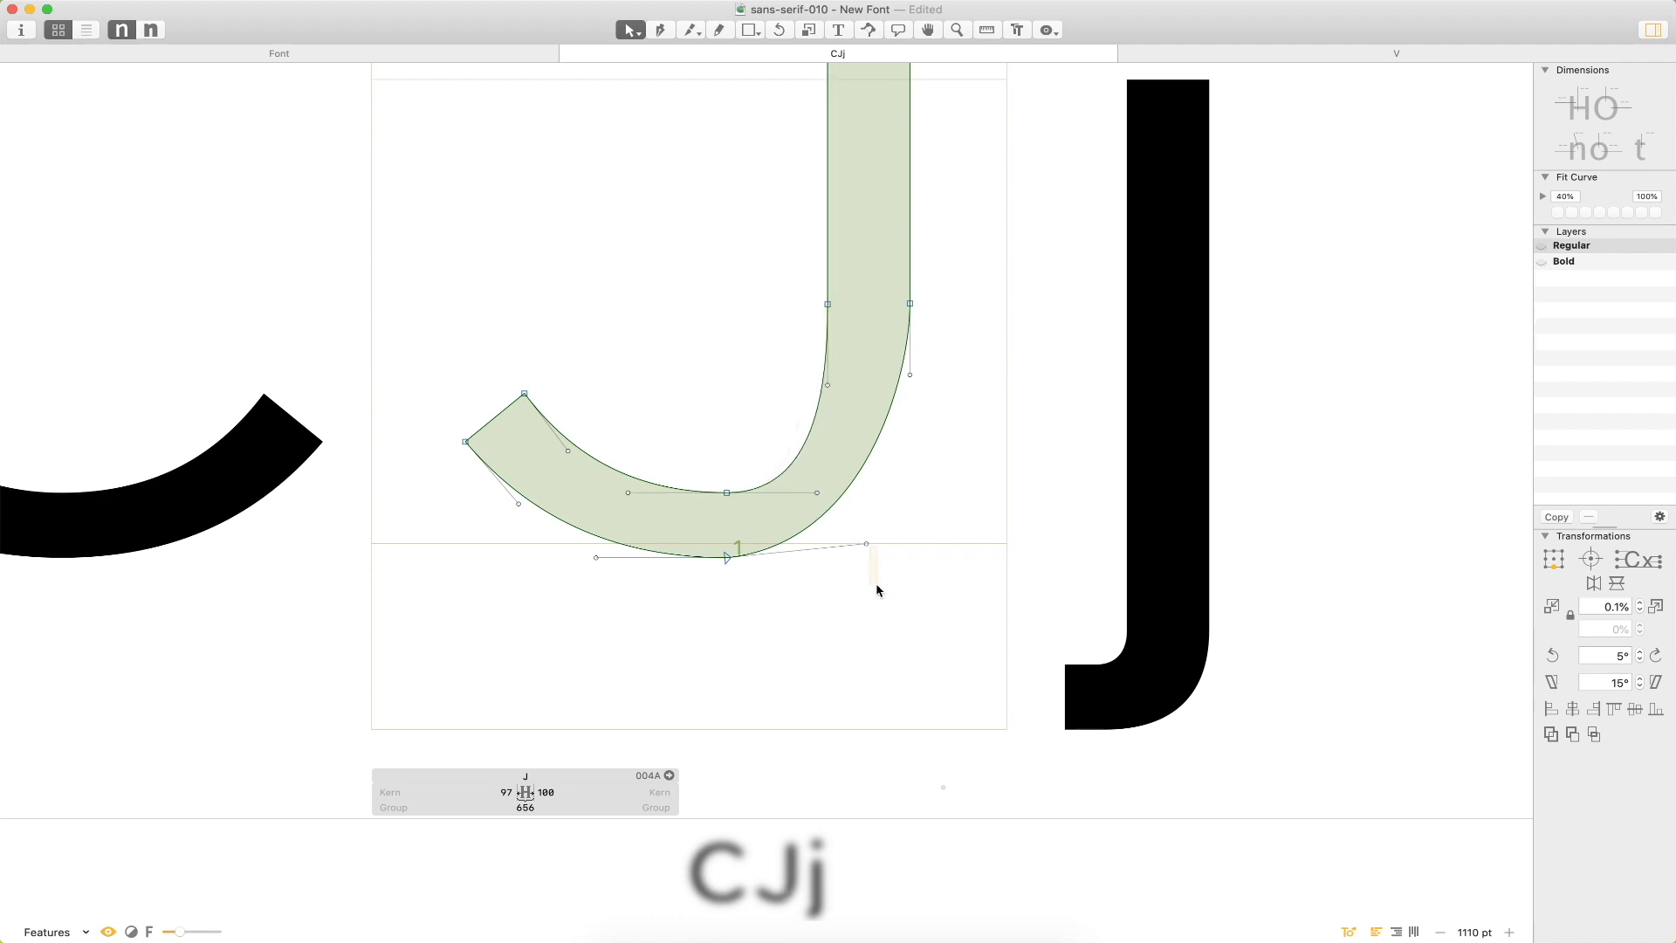
Place the outer curve's bottom handle at X 529, Y -15, turn on the curvature display and lengthen the inner curve's bottom handle.
{"action": "left_click_drag", "start_coordinate": [866, 544], "coordinate": [881, 560]}
{"action": "key", "text": "shift+super+x"}
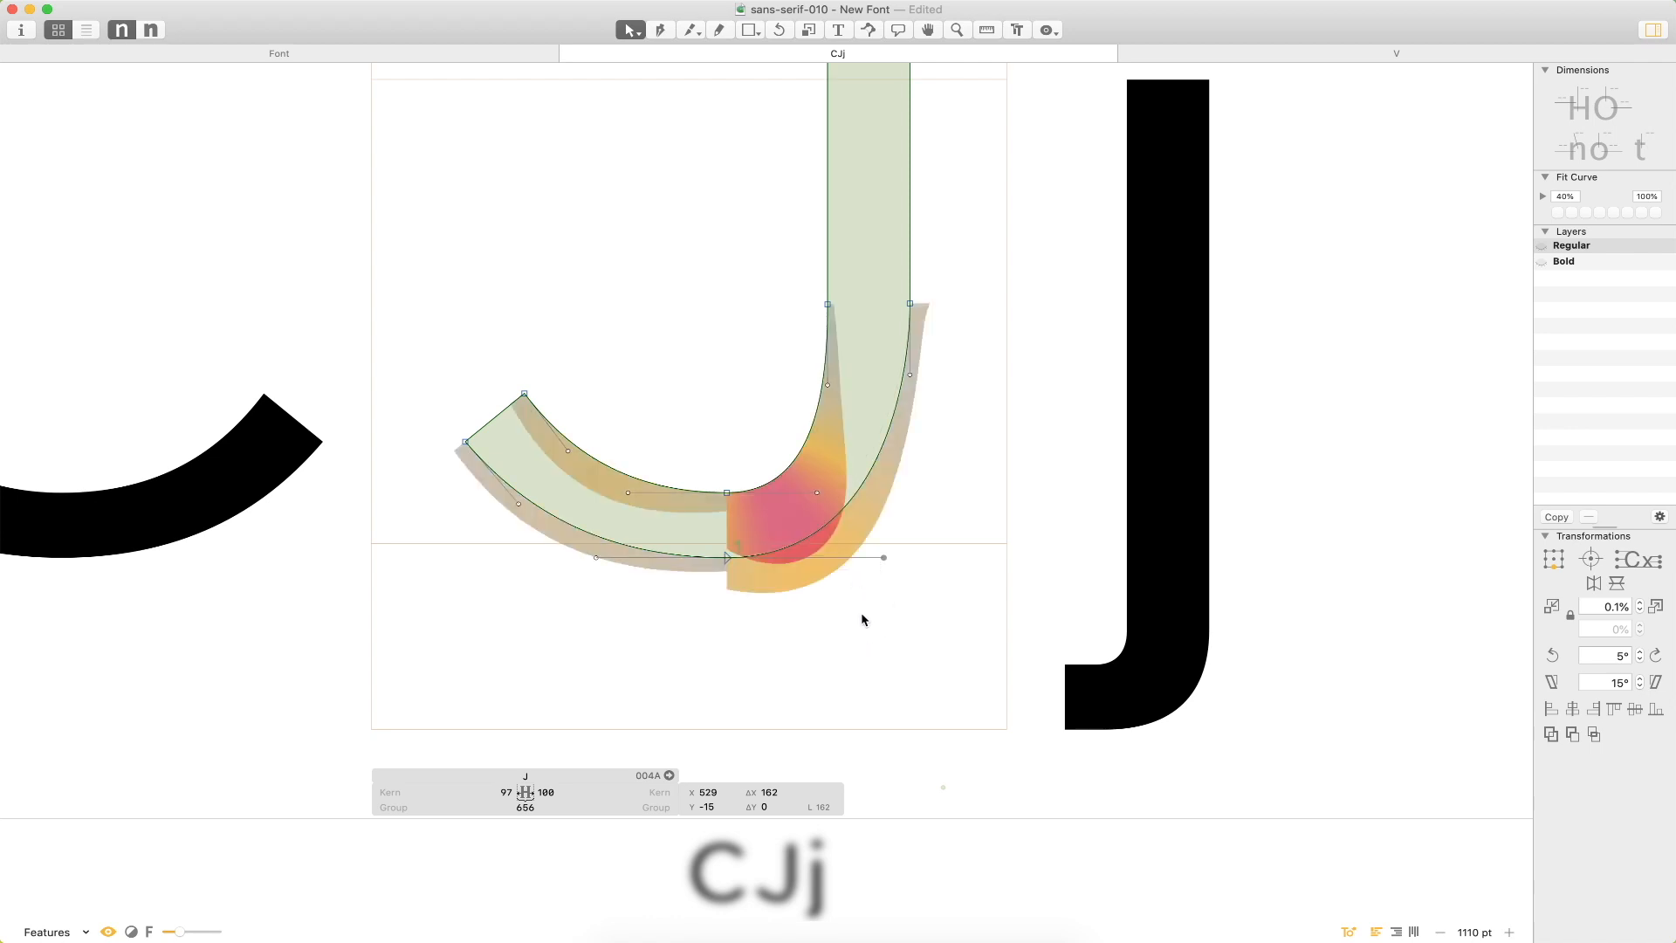
{"action": "mouse_move", "coordinate": [816, 491]}
{"action": "left_mouse_down"}
{"action": "mouse_move", "coordinate": [800, 489]}
{"action": "mouse_move", "coordinate": [842, 487]}
{"action": "left_mouse_up"}
Raise the inner stem curve point to Y 312 and shift the two bottom points left to X 335.
{"action": "left_click_drag", "start_coordinate": [826, 305], "coordinate": [830, 256]}
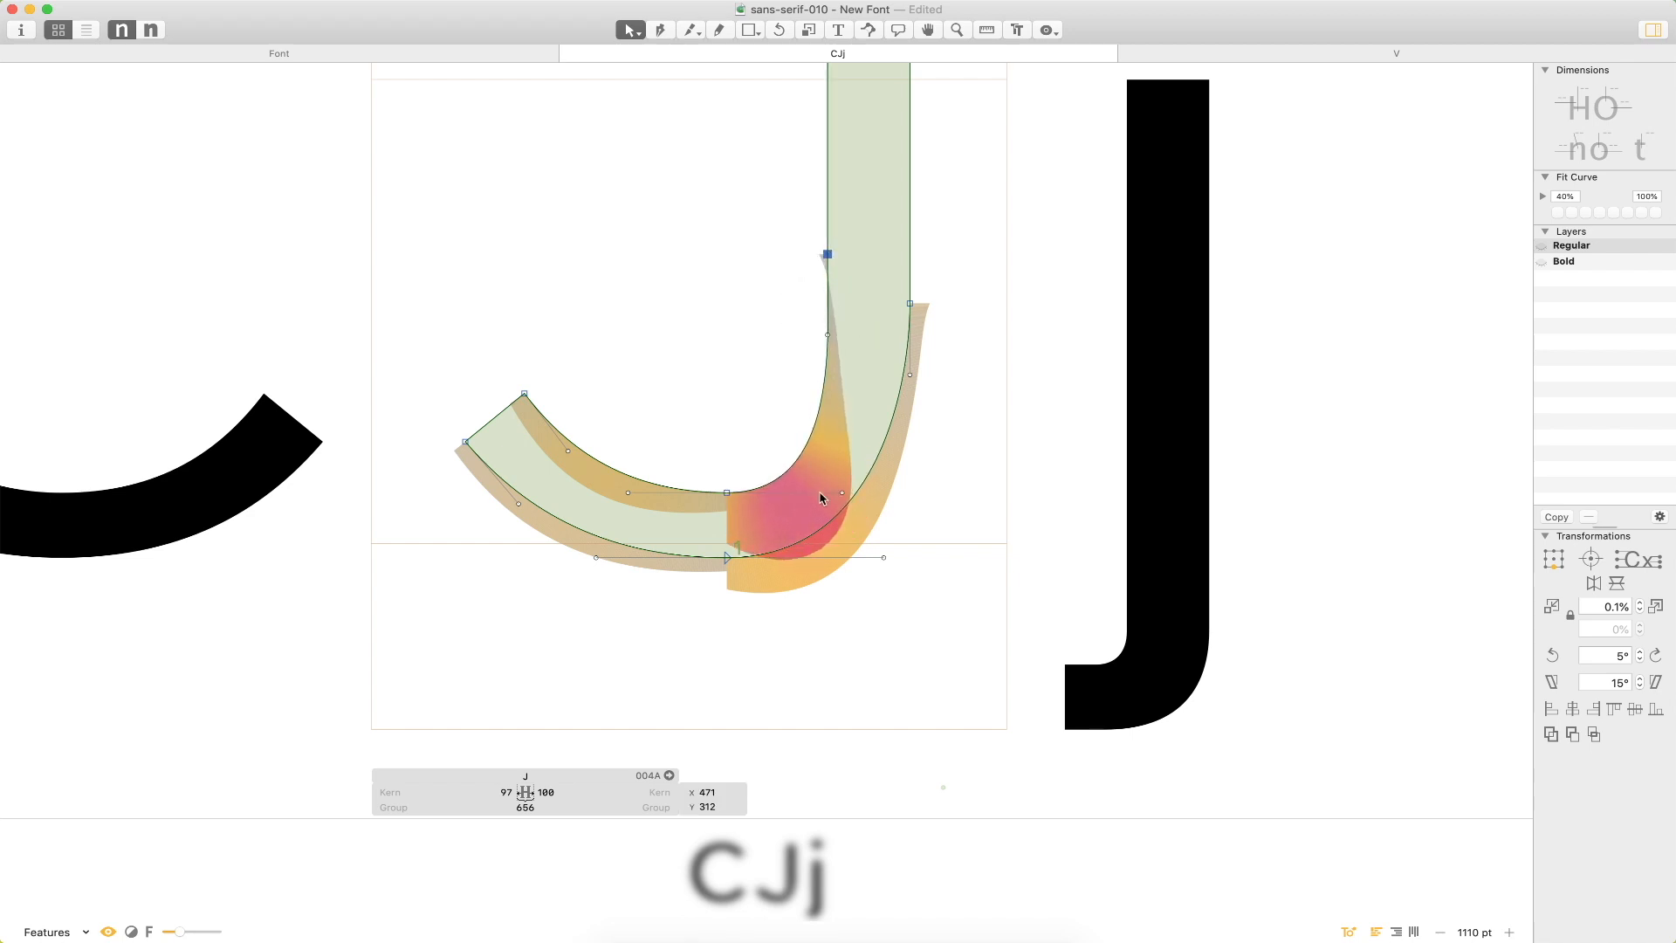
{"action": "left_click_drag", "start_coordinate": [744, 455], "coordinate": [697, 560]}
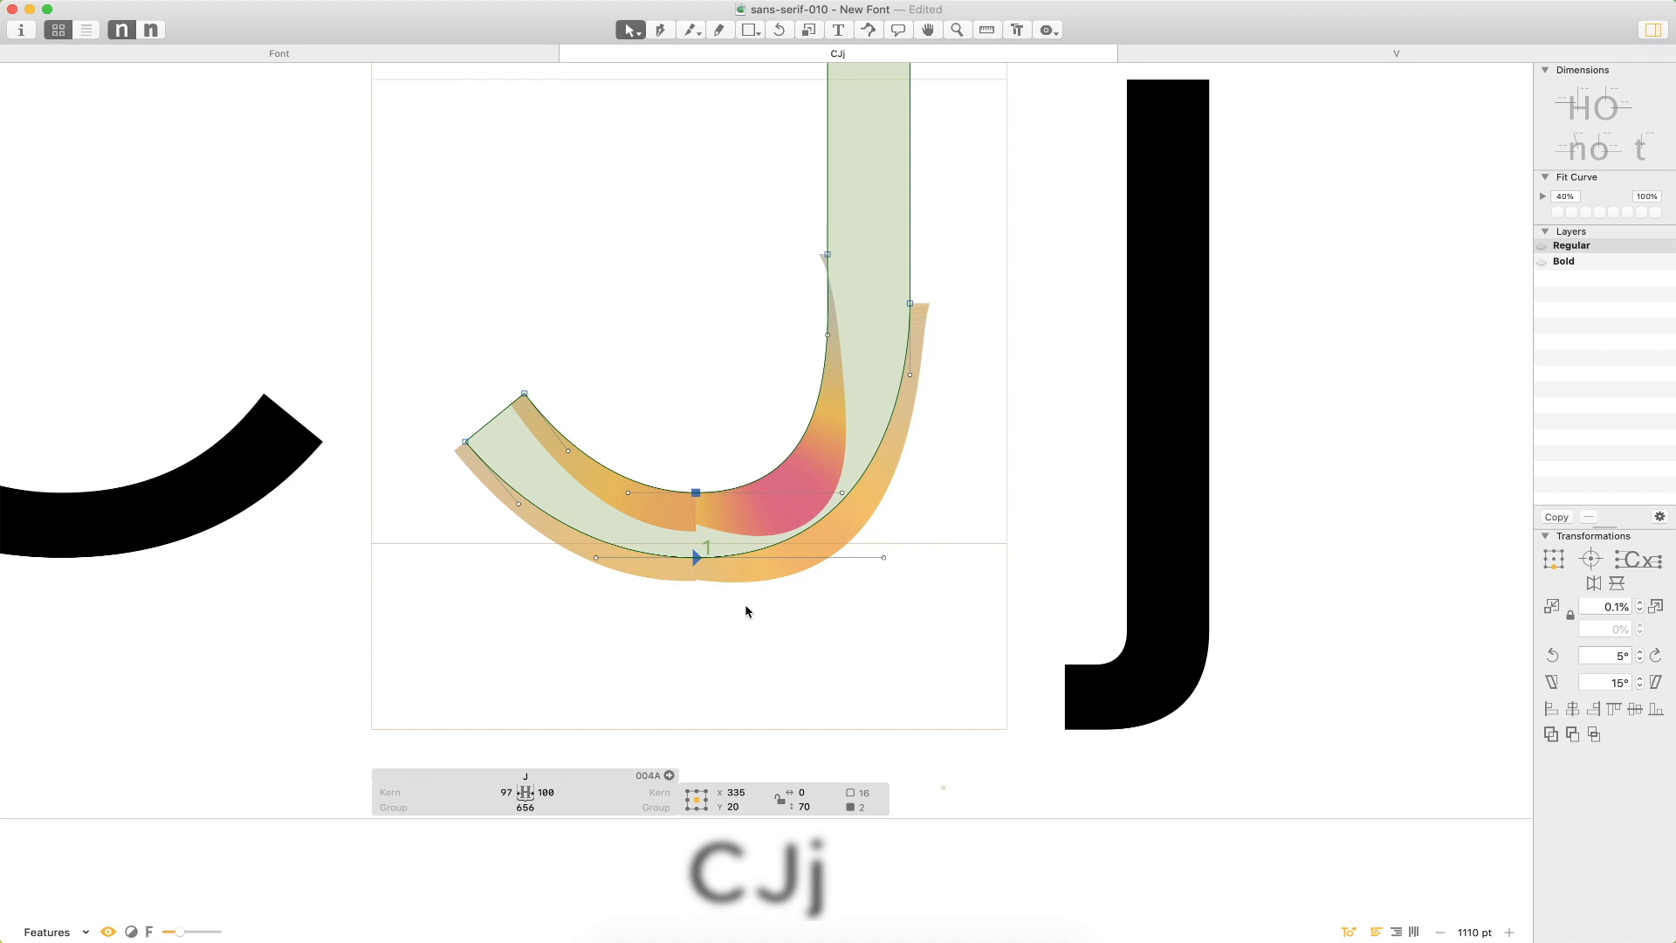
Move the two end points of the J's terminal 50 units to the right.
{"action": "left_click_drag", "start_coordinate": [560, 323], "coordinate": [380, 497]}
{"action": "key", "text": "shift+Right"}
{"action": "key", "text": "shift+Right"}
{"action": "key", "text": "shift+Right"}
{"action": "key", "text": "shift+Right"}
{"action": "key", "text": "shift+Right"}
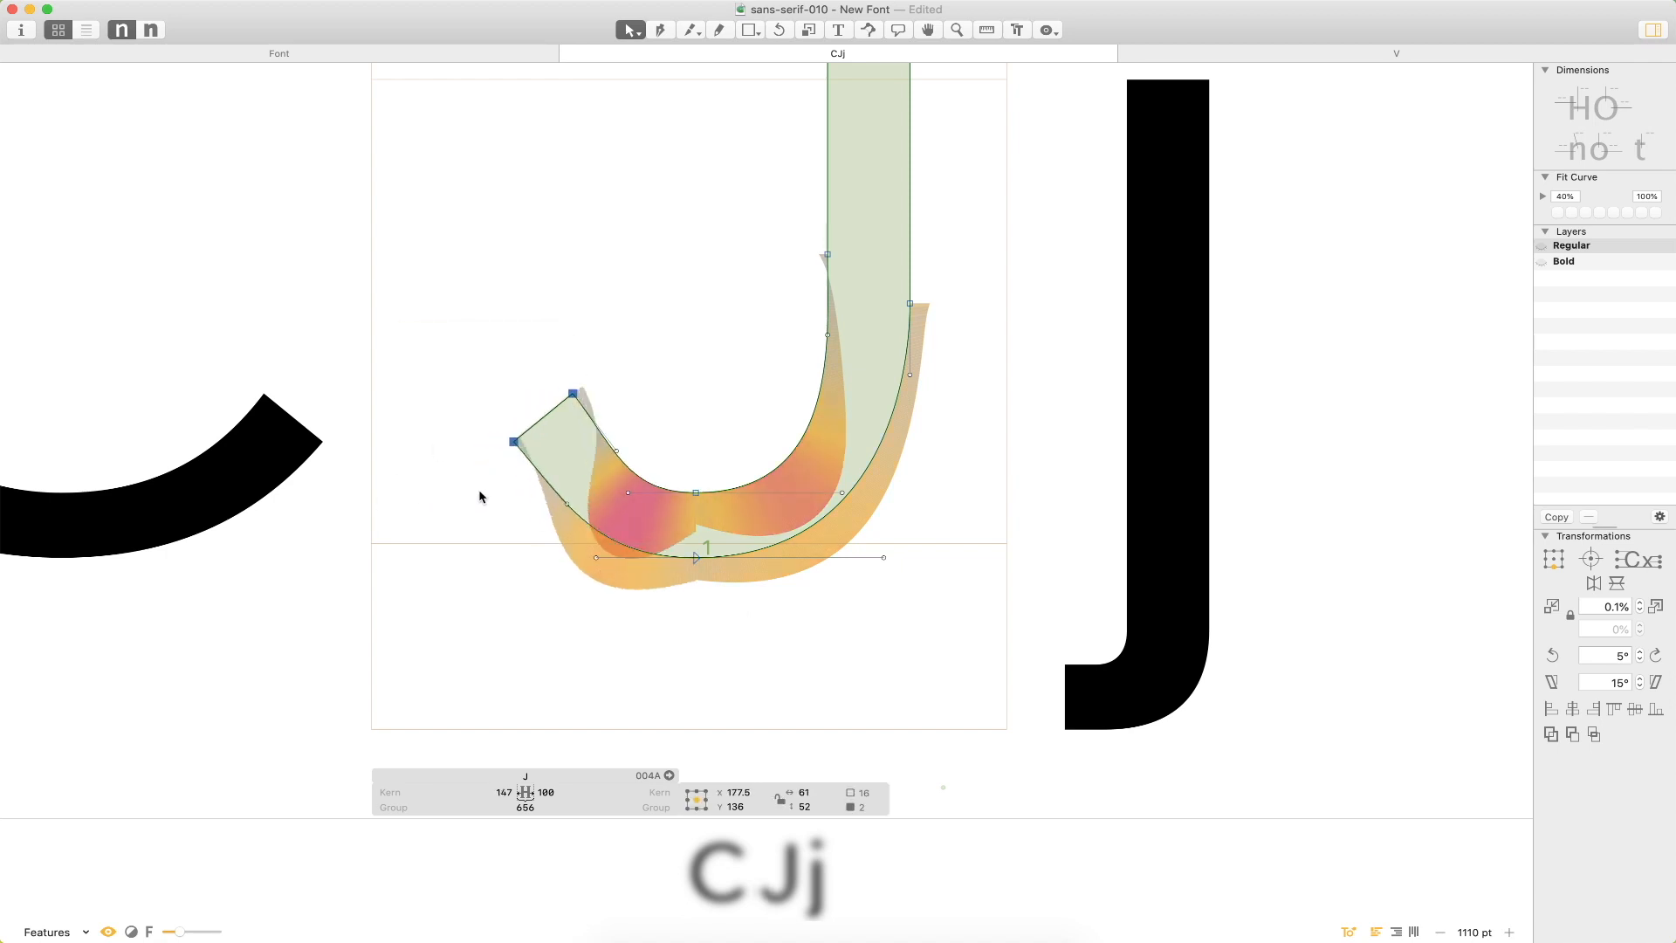
Move the outer end point of the J's terminal to X 156, Y 122.
{"action": "key", "text": "super+minus"}
{"action": "key", "text": "super+minus"}
{"action": "key", "text": "super+minus"}
{"action": "key", "text": "super+plus"}
{"action": "key", "text": "super+plus"}
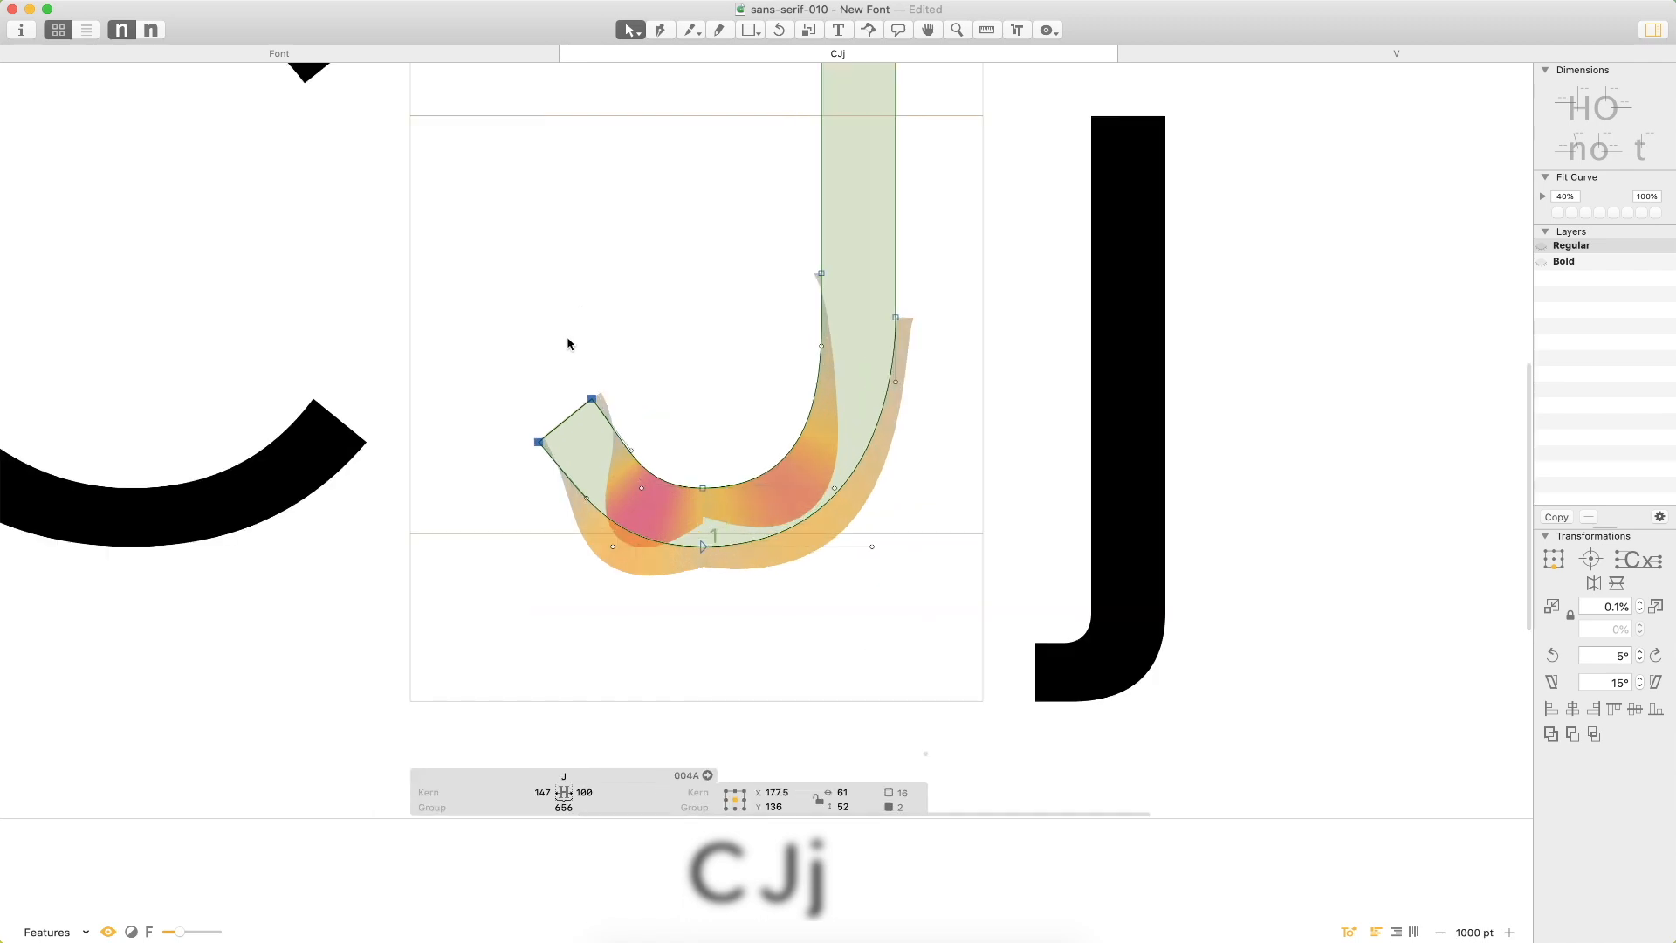
{"action": "left_click", "coordinate": [538, 442]}
{"action": "key", "text": "shift+Right"}
{"action": "key", "text": "shift+Up"}
{"action": "key", "text": "Left"}
{"action": "key", "text": "Up"}
Shift the handle of the terminal's outer end point about 10 units left.
{"action": "left_click", "coordinate": [599, 514]}
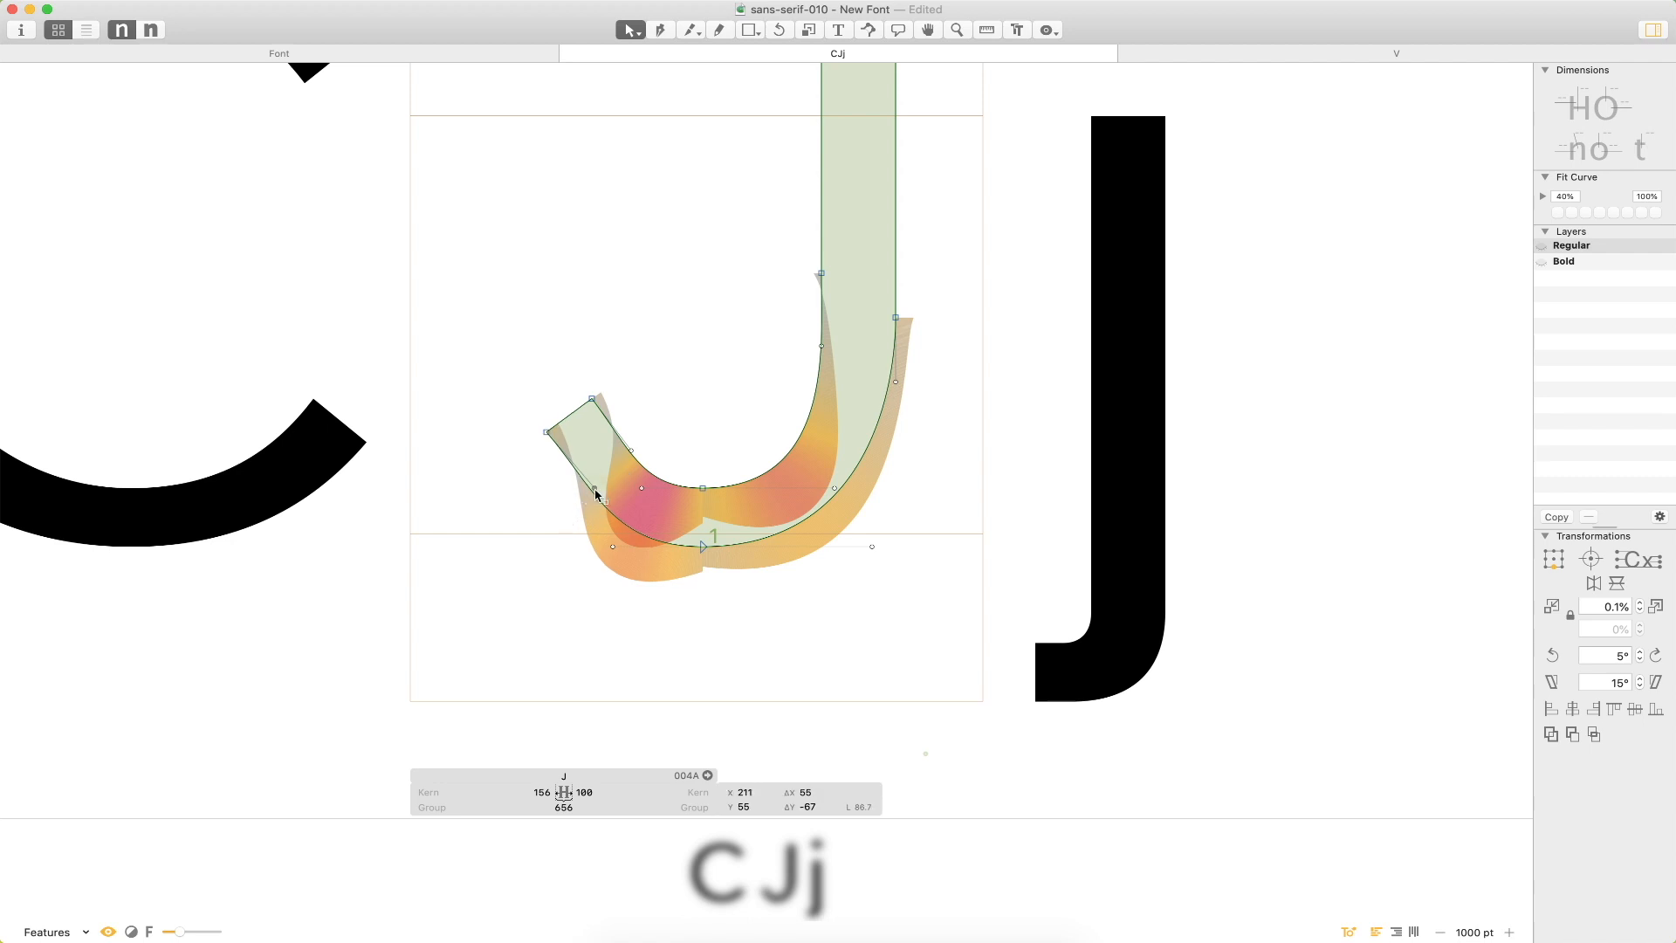
{"action": "left_click_drag", "start_coordinate": [608, 481], "coordinate": [553, 501]}
{"action": "key", "text": "Left"}
{"action": "key", "text": "Left"}
{"action": "key", "text": "Left"}
{"action": "key", "text": "Left"}
{"action": "key", "text": "Left"}
{"action": "key", "text": "Left"}
{"action": "key", "text": "Left"}
{"action": "key", "text": "Left"}
{"action": "key", "text": "Left"}
{"action": "key", "text": "Down"}
{"action": "key", "text": "Down"}
Shorten the outer bottom point's handle towards the terminal, placing it at X 252, Y -15.
{"action": "left_click_drag", "start_coordinate": [637, 576], "coordinate": [590, 534]}
{"action": "key", "text": "shift+Right"}
{"action": "key", "text": "shift+Right"}
{"action": "key", "text": "shift+Right"}
{"action": "key", "text": "shift+Left"}
{"action": "key", "text": "shift+Left"}
{"action": "key", "text": "shift+Right"}
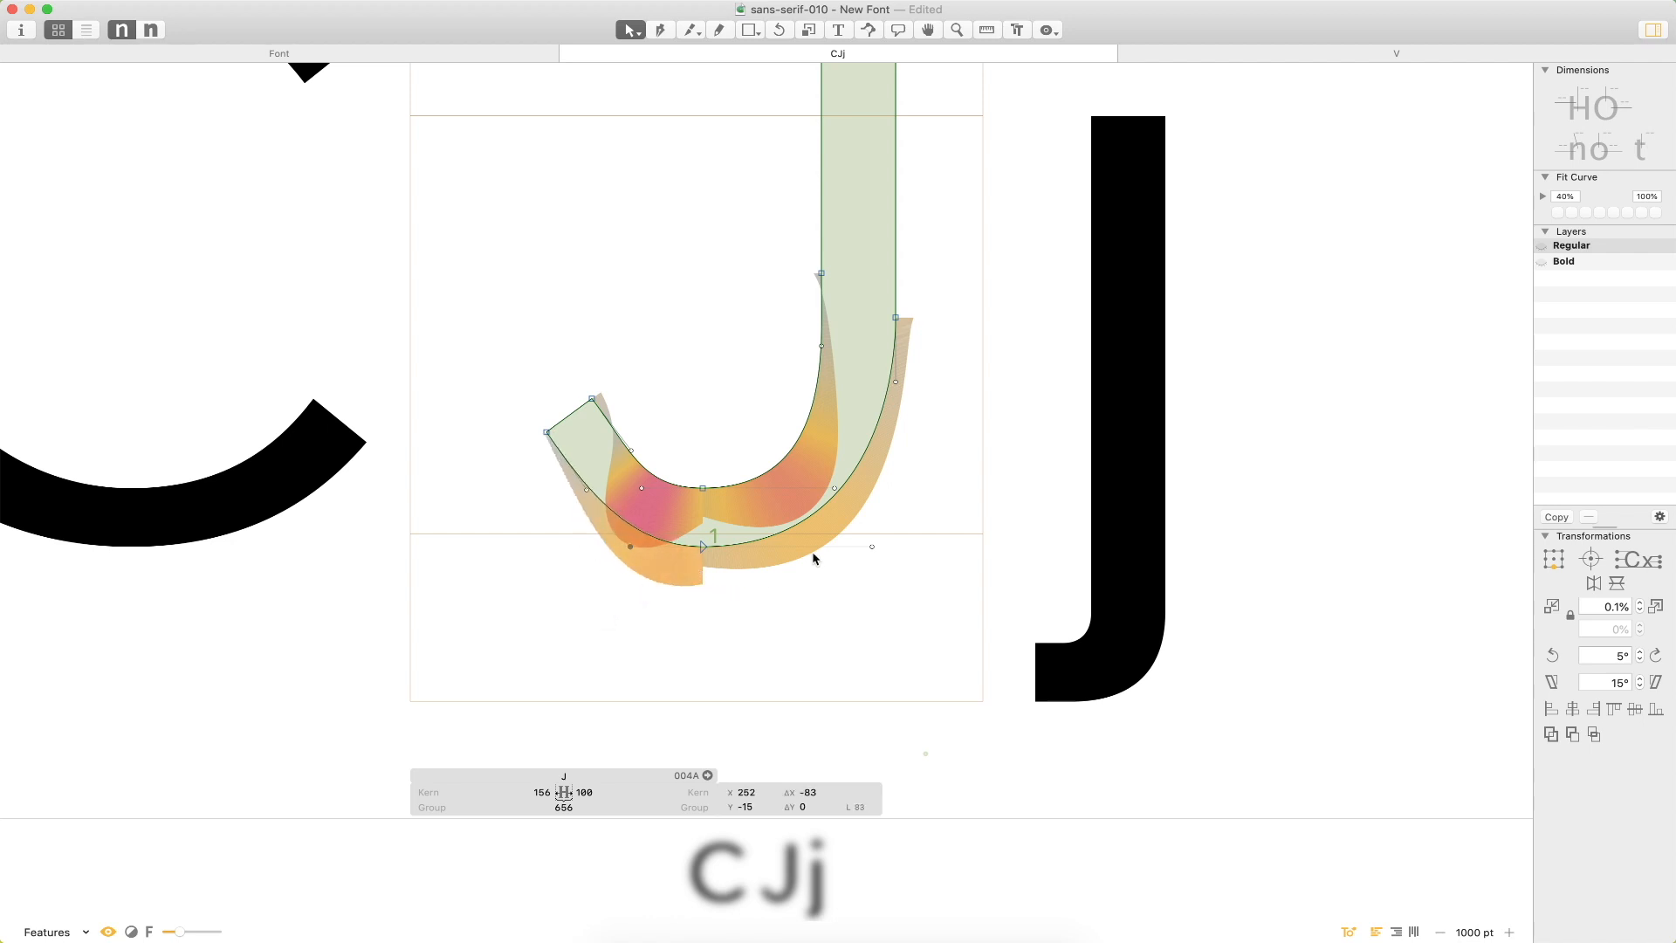
Slide the two bottom points of the J's bowl right to X 356, keeping their handles essentially in place.
{"action": "left_click_drag", "start_coordinate": [743, 428], "coordinate": [642, 575]}
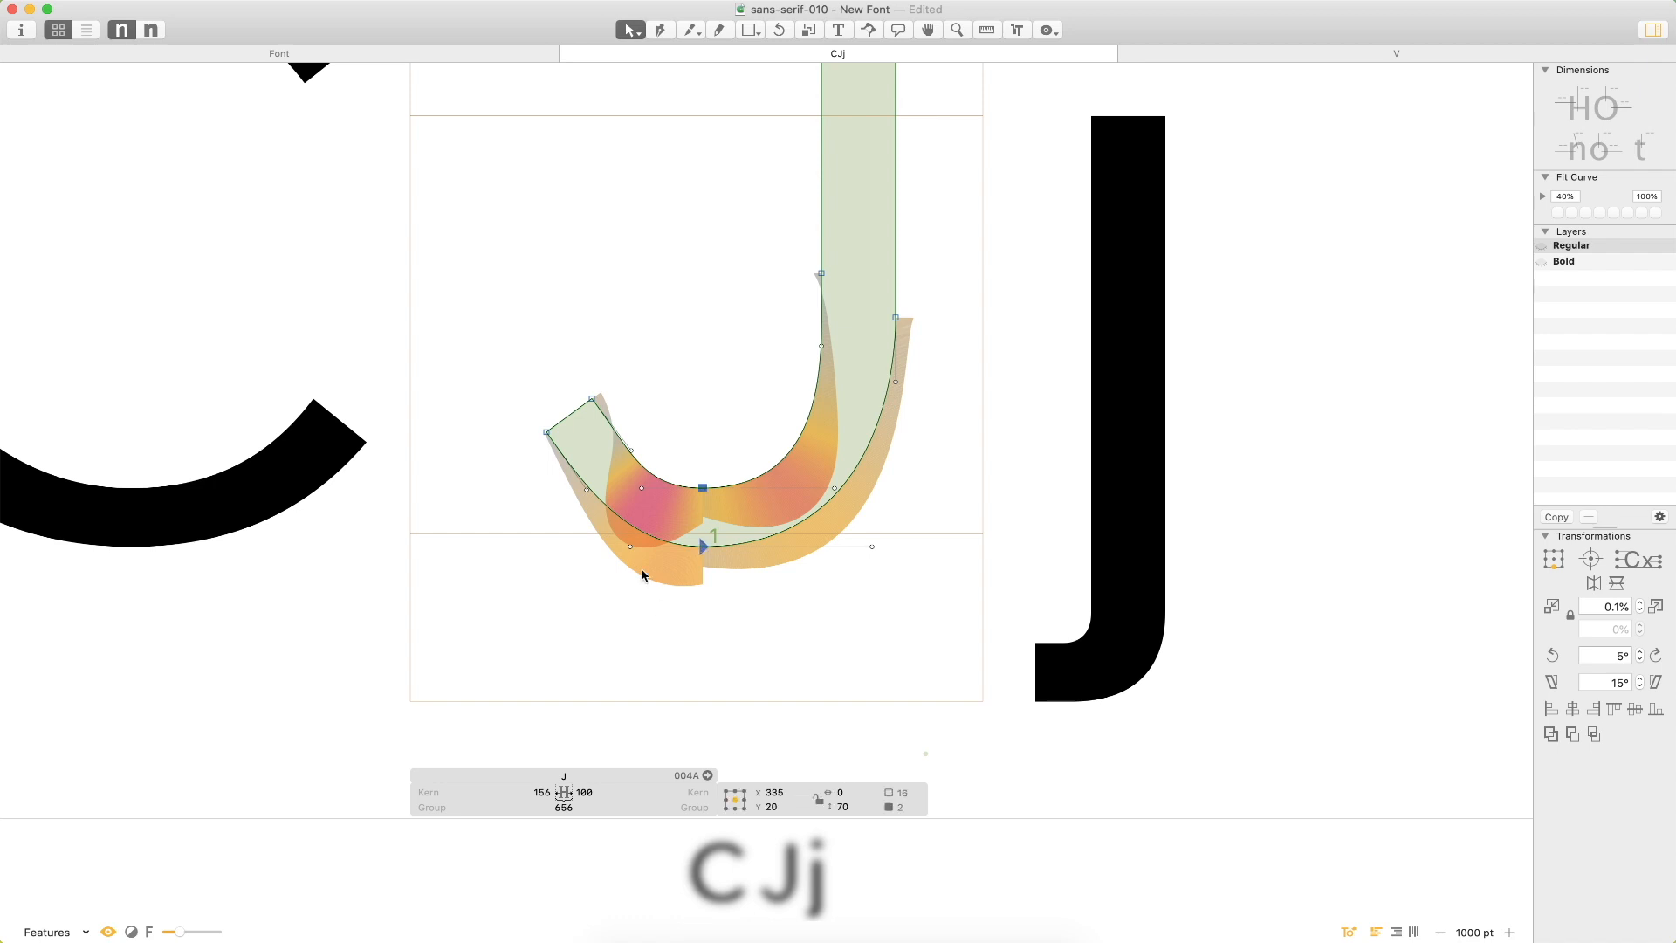
{"action": "key", "text": "alt+shift+Right"}
{"action": "key", "text": "alt+shift+Right"}
{"action": "key", "text": "alt+shift+Left"}
{"action": "key", "text": "alt+Right"}
{"action": "key", "text": "alt+Right"}
{"action": "key", "text": "alt+Right"}
{"action": "key", "text": "alt+Right"}
{"action": "key", "text": "alt+Right"}
{"action": "key", "text": "alt+Right"}
{"action": "key", "text": "alt+Right"}
{"action": "key", "text": "alt+Right"}
{"action": "key", "text": "alt+Right"}
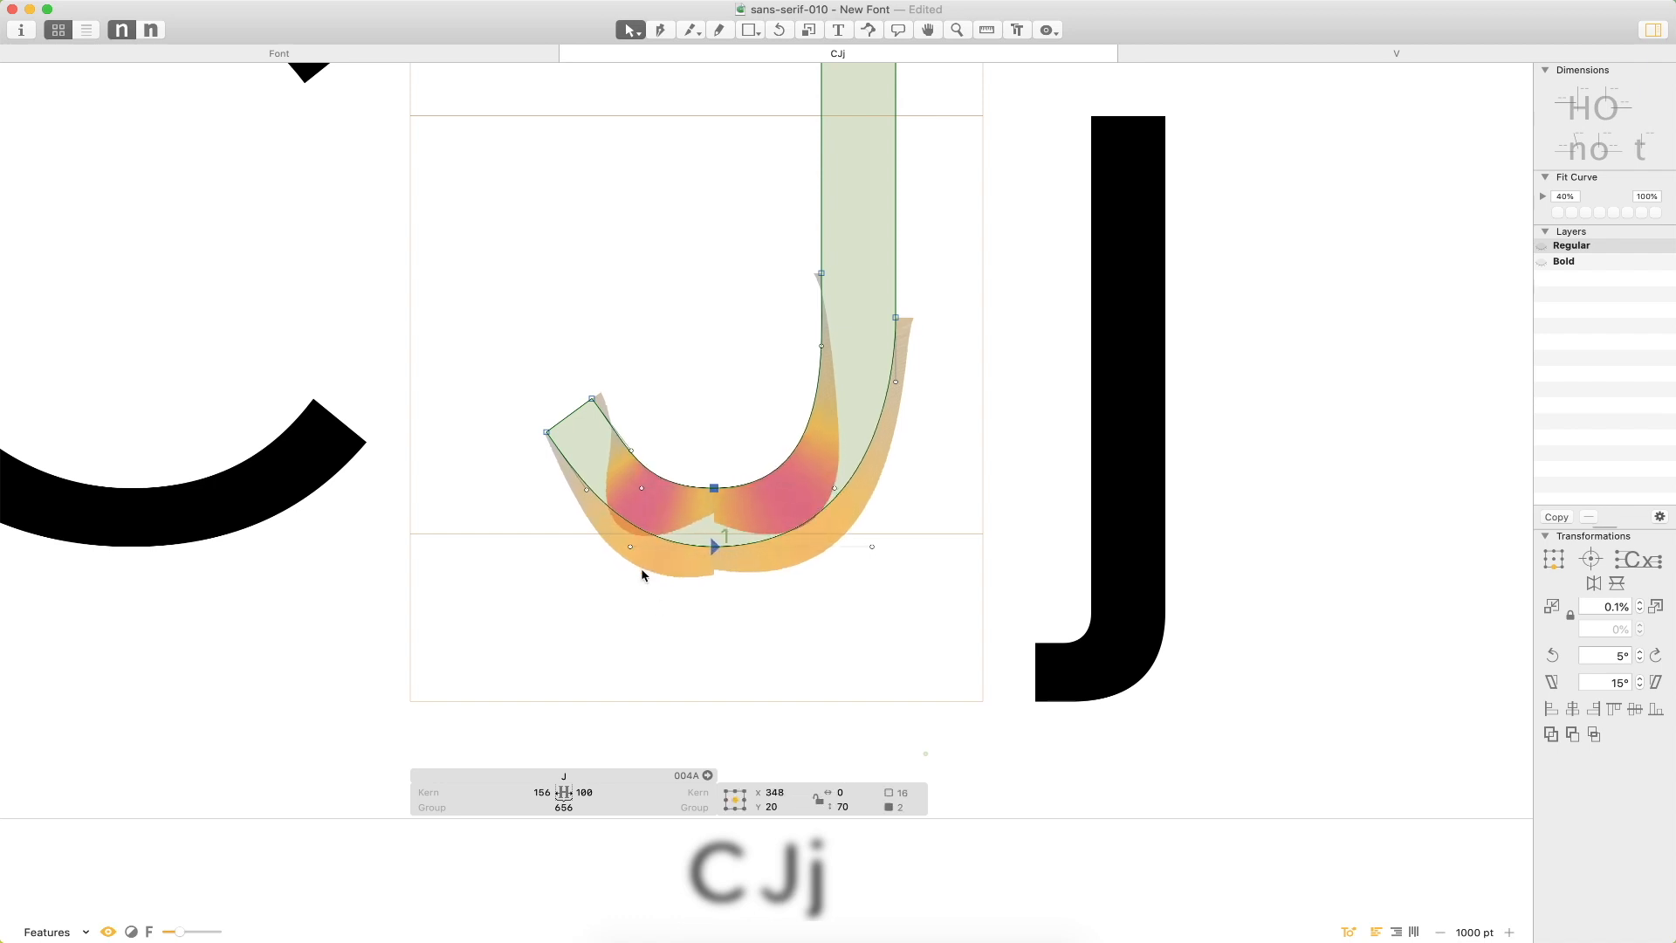
{"action": "key", "text": "Right"}
{"action": "key", "text": "Right"}
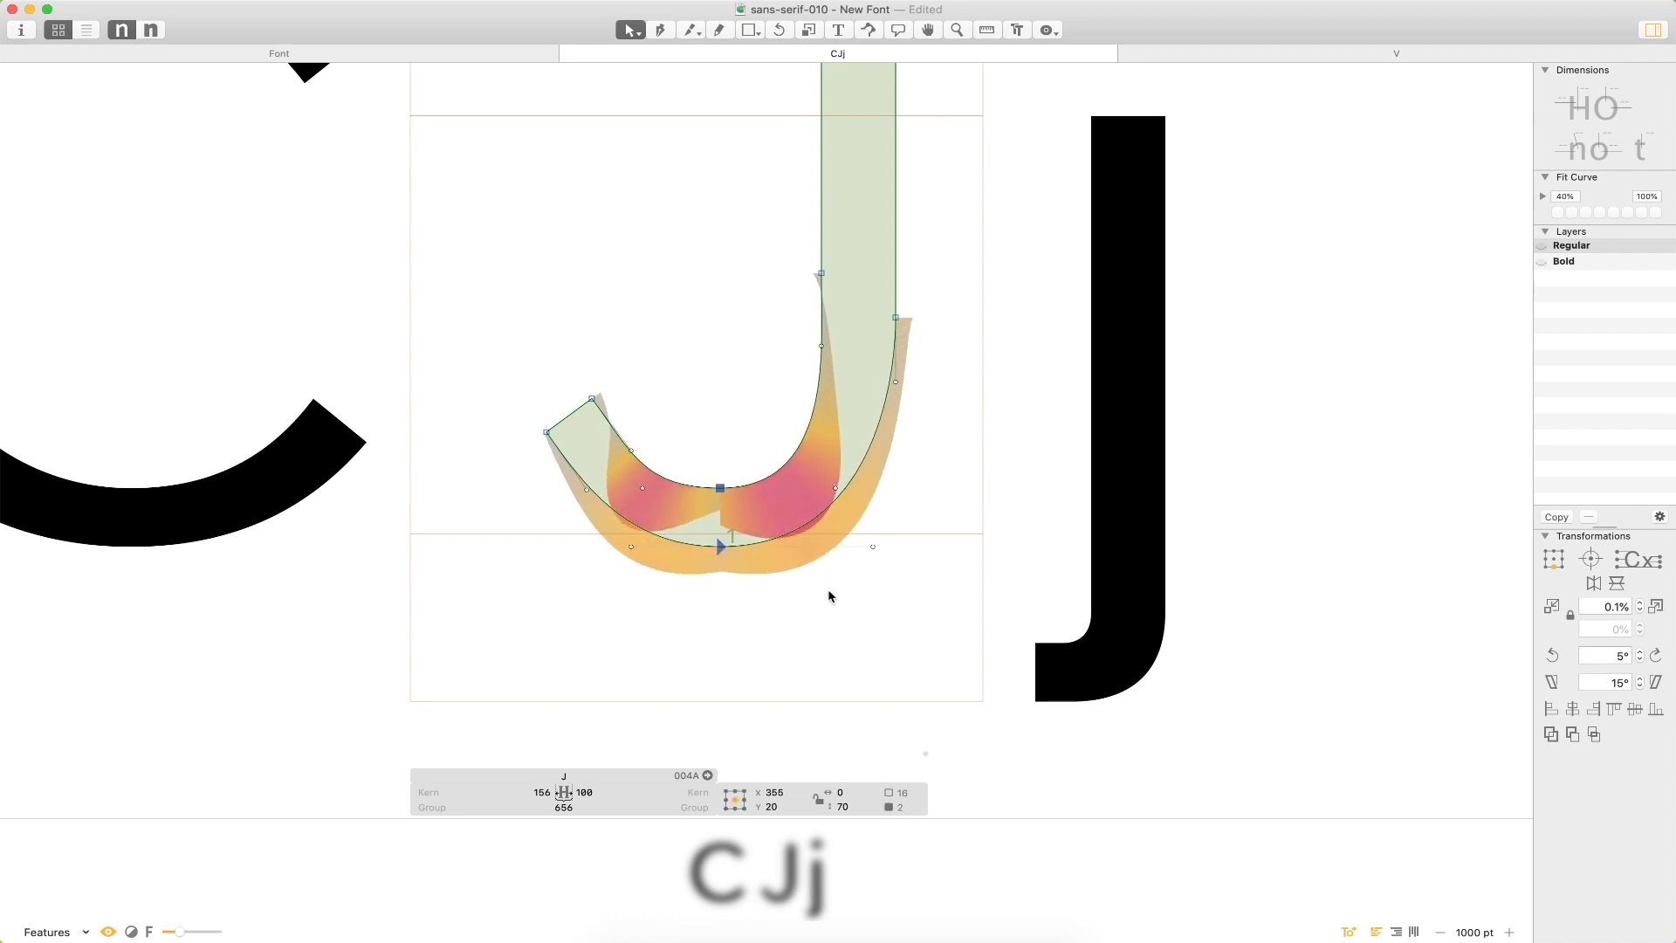
{"action": "left_click", "coordinate": [823, 612]}
Try different lengths for the vertical handle of the J's outer curve in 10-unit increments.
{"action": "left_click_drag", "start_coordinate": [971, 491], "coordinate": [864, 571]}
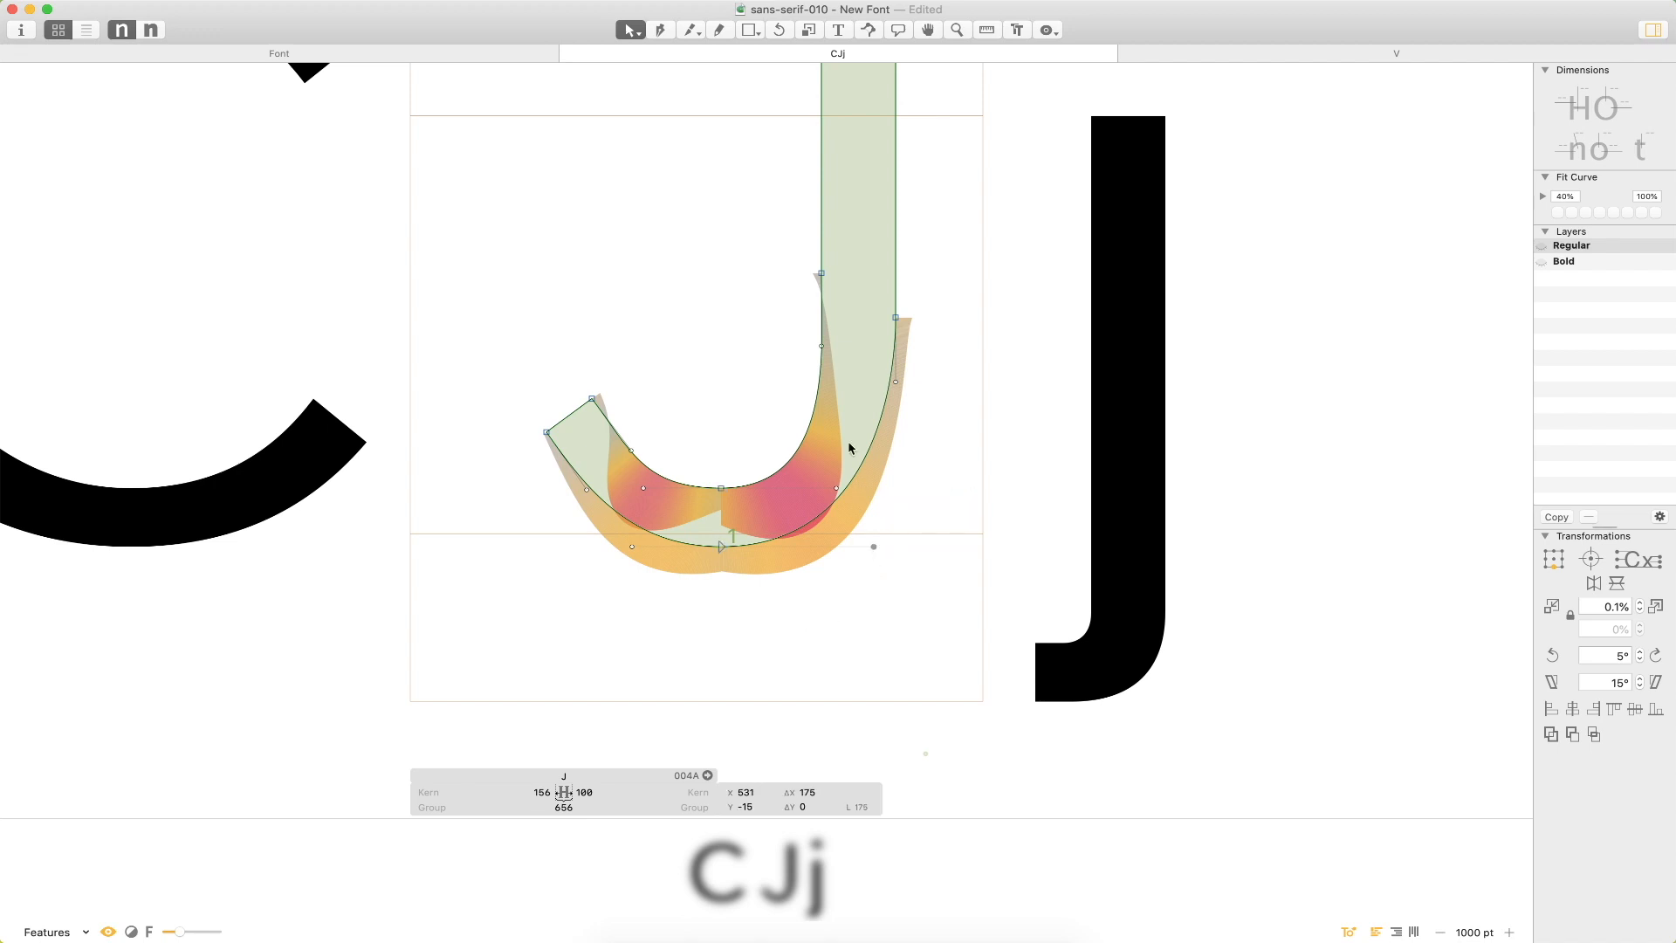
{"action": "left_click_drag", "start_coordinate": [965, 280], "coordinate": [880, 399]}
{"action": "key", "text": "shift+Up"}
{"action": "key", "text": "shift+Down"}
{"action": "key", "text": "shift+Down"}
{"action": "key", "text": "shift+Down"}
{"action": "key", "text": "shift+Up"}
{"action": "key", "text": "shift+Up"}
Raise the outer stem curve point to Y 311 and extend its vertical handle downwards.
{"action": "left_click", "coordinate": [896, 317]}
{"action": "key", "text": "shift+Up"}
{"action": "key", "text": "shift+Up"}
{"action": "key", "text": "shift+Up"}
{"action": "key", "text": "shift+Up"}
{"action": "key", "text": "shift+Up"}
{"action": "key", "text": "shift+Up"}
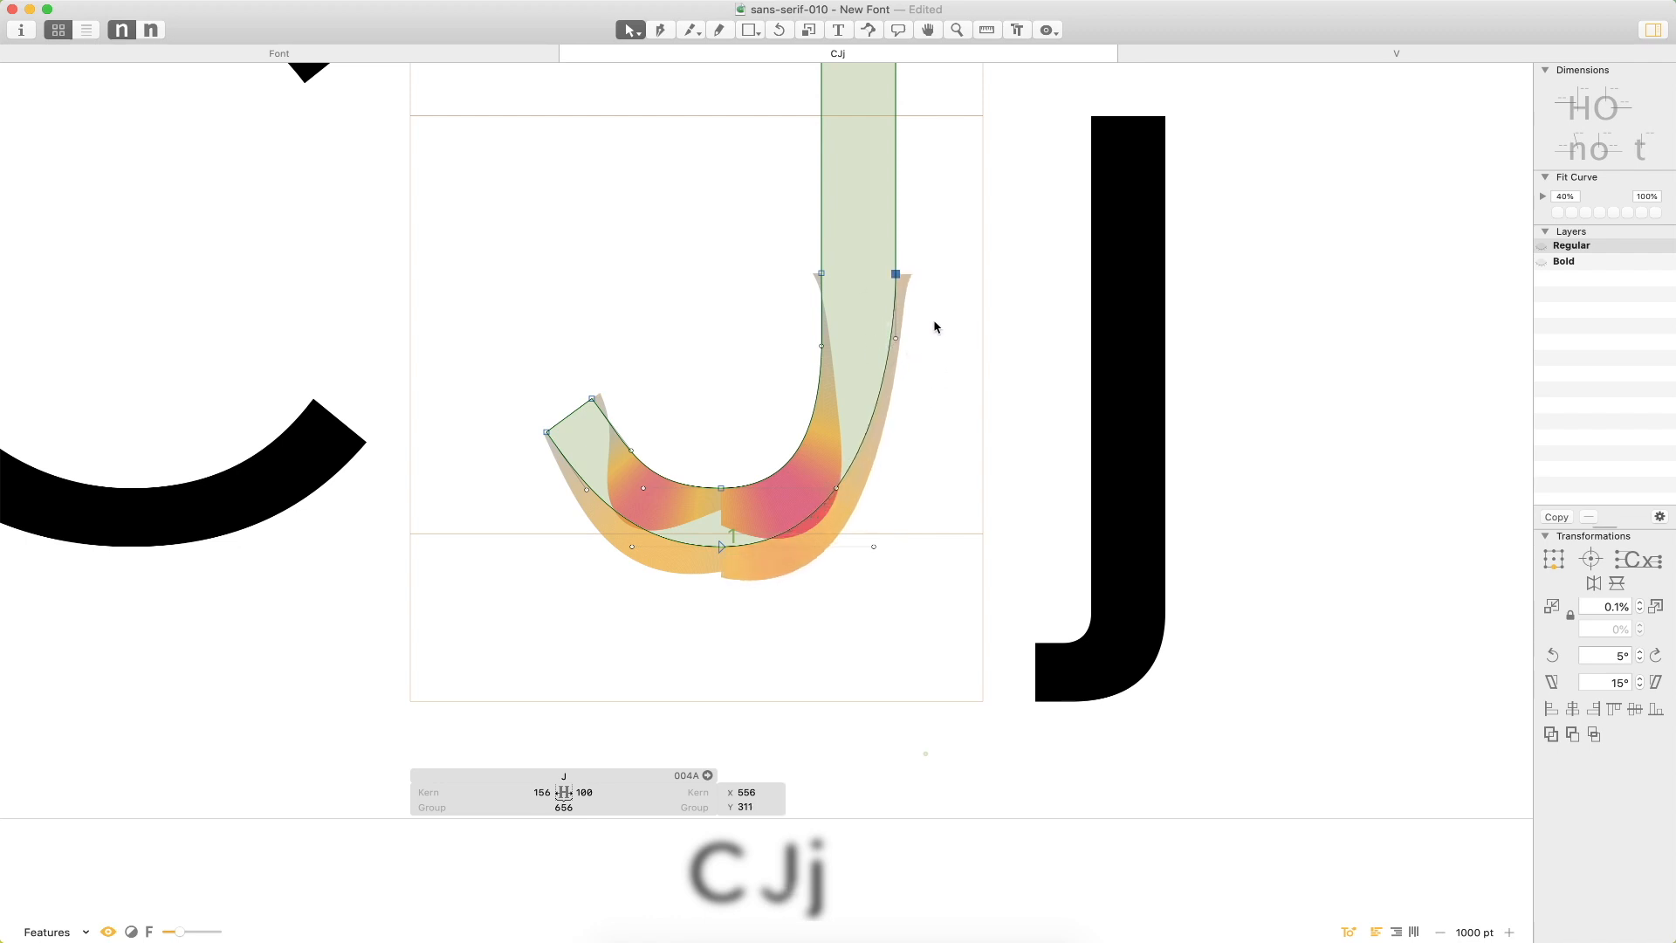
{"action": "left_click", "coordinate": [895, 340]}
{"action": "left_click_drag", "start_coordinate": [897, 341], "coordinate": [904, 380]}
{"action": "left_click", "coordinate": [959, 469]}
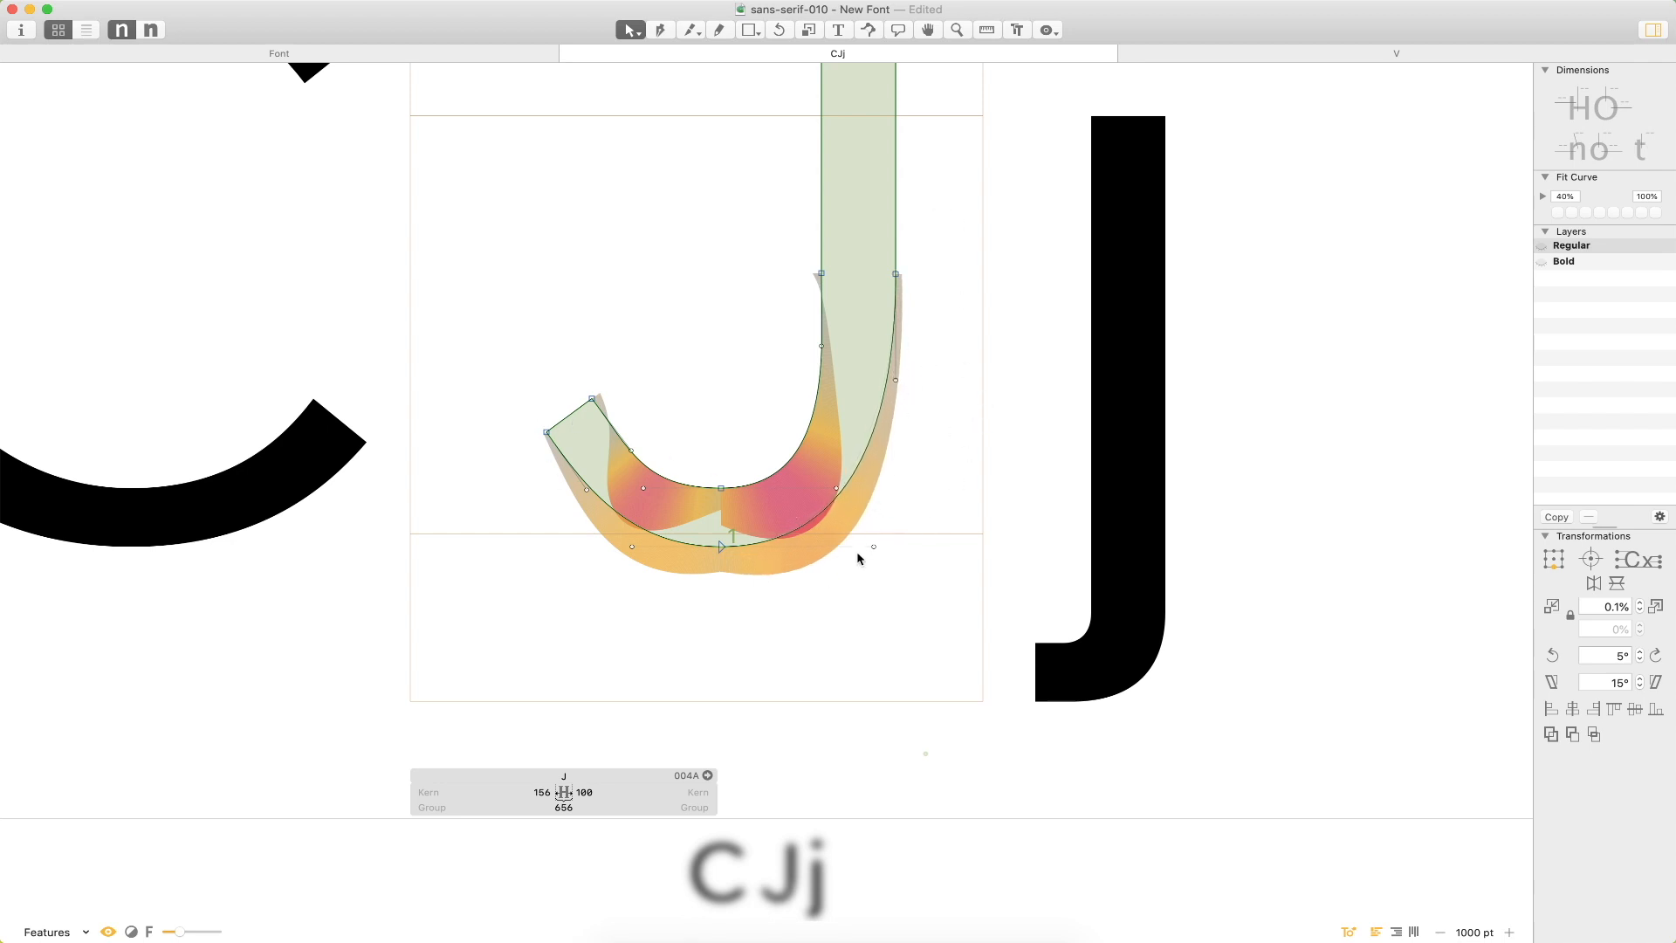
Lower both stem curve points to about Y 255 and lengthen the two handles of the outer curve.
{"action": "left_click_drag", "start_coordinate": [921, 232], "coordinate": [756, 291]}
{"action": "left_click_drag", "start_coordinate": [897, 276], "coordinate": [899, 328]}
{"action": "left_click_drag", "start_coordinate": [973, 376], "coordinate": [928, 418]}
{"action": "left_click_drag", "start_coordinate": [928, 545], "coordinate": [885, 548]}
{"action": "left_click_drag", "start_coordinate": [895, 426], "coordinate": [896, 444]}
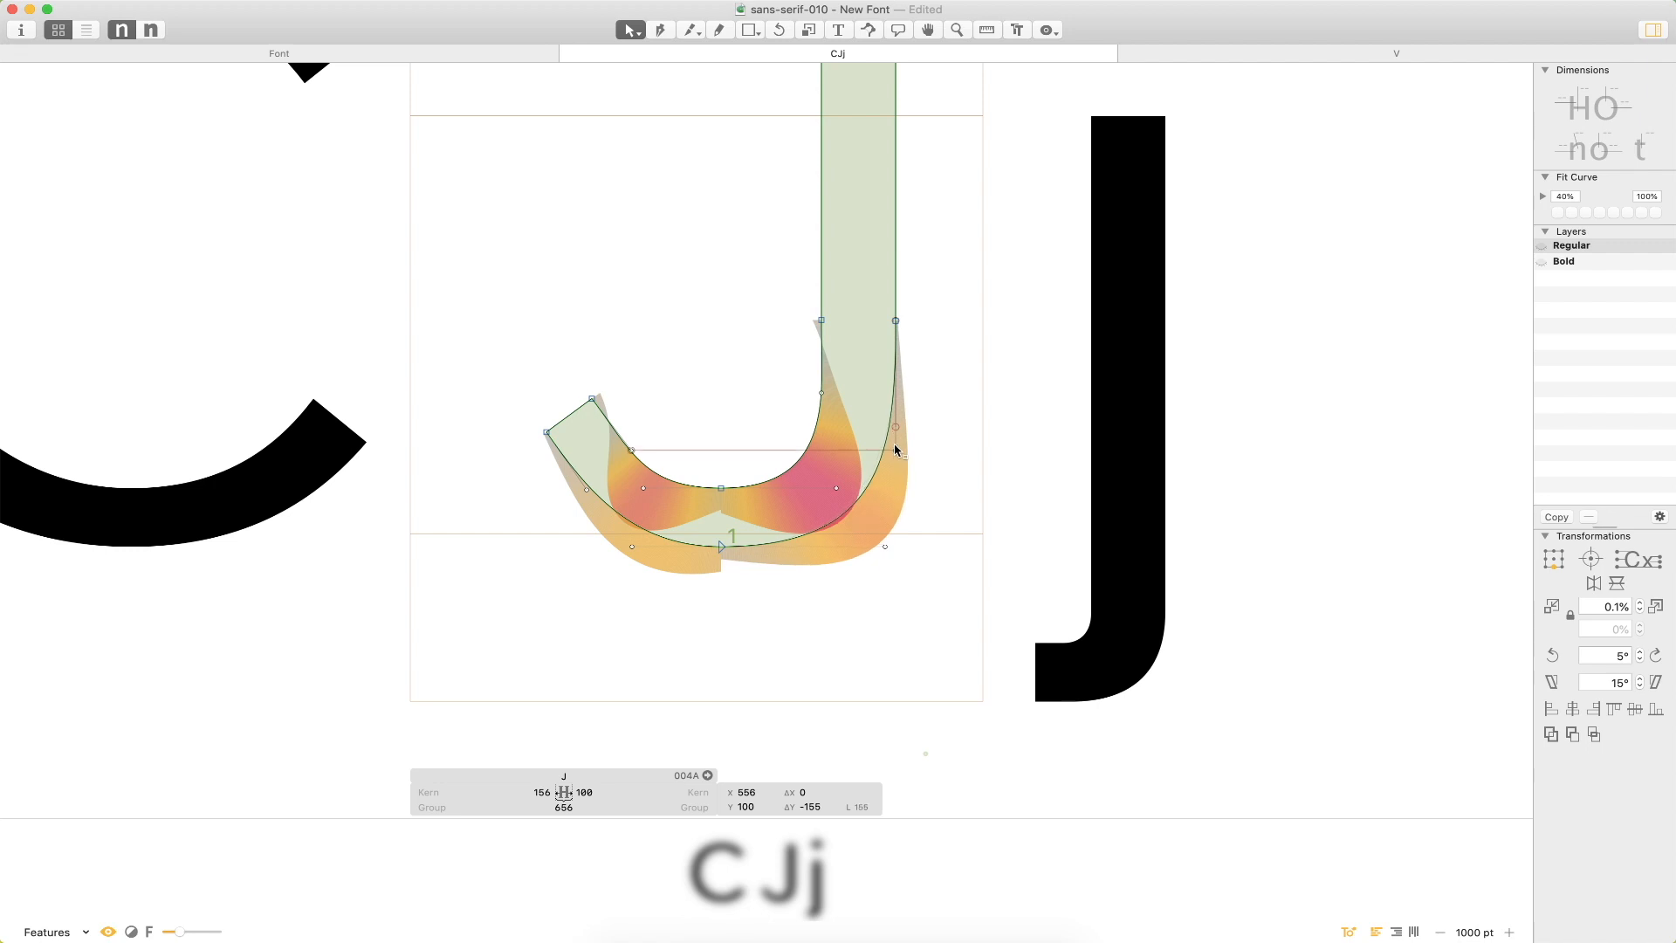
Try shifting the two bottom points 10 units right to X 366.
{"action": "left_click_drag", "start_coordinate": [935, 285], "coordinate": [882, 352]}
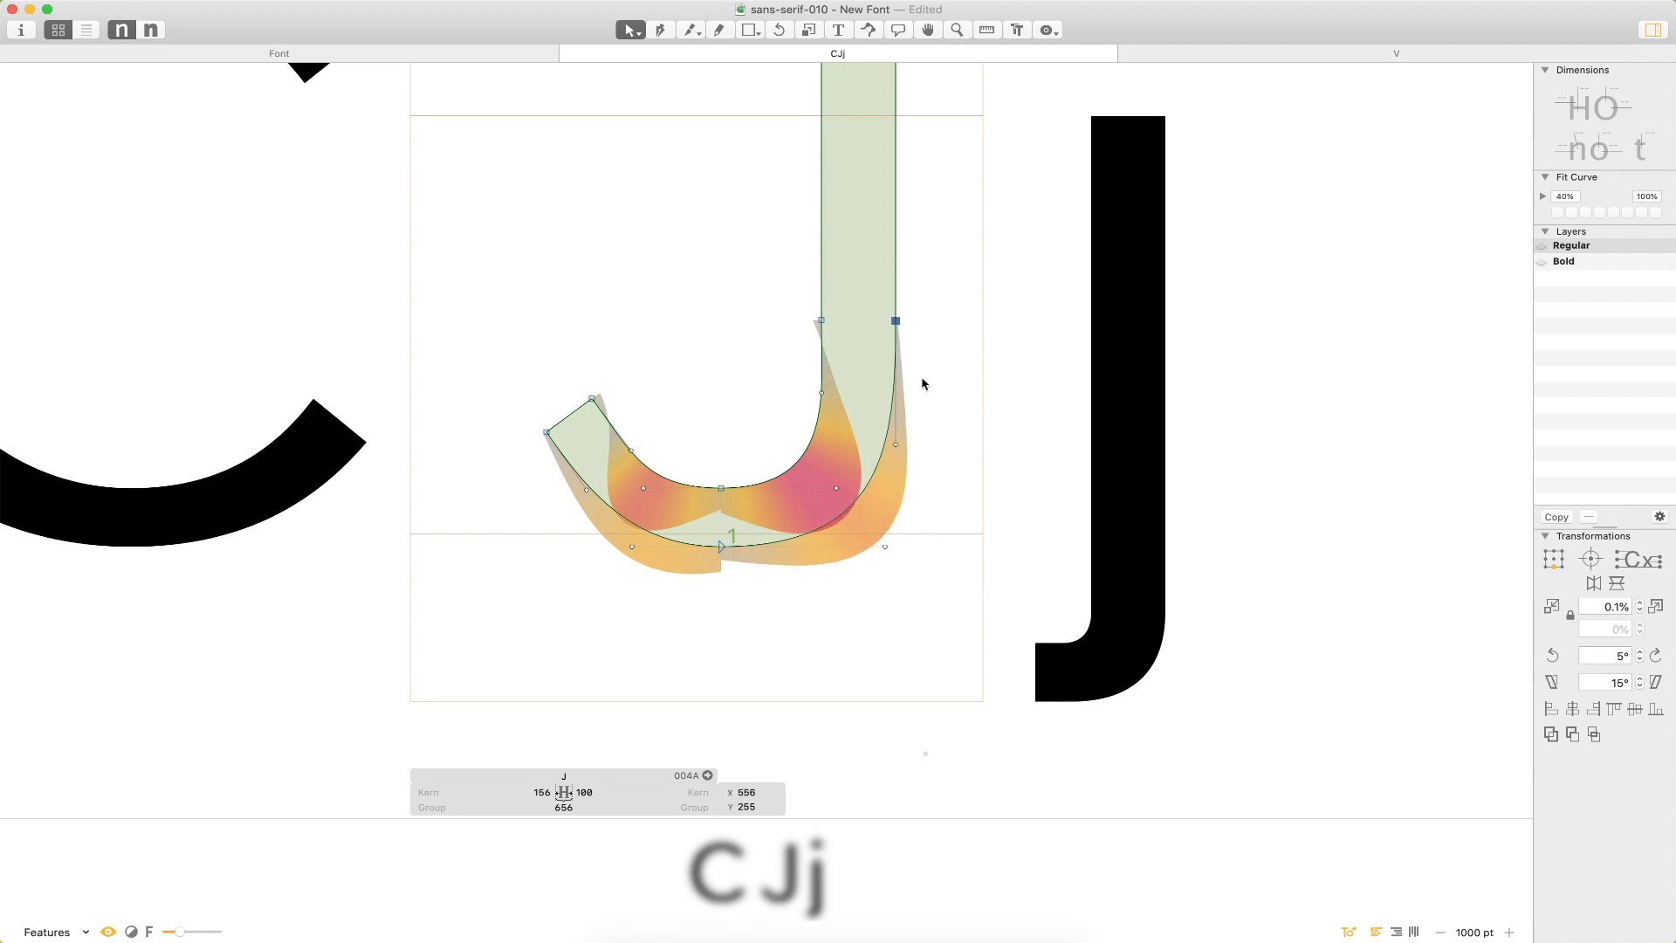
{"action": "left_click", "coordinate": [721, 547]}
{"action": "left_click_drag", "start_coordinate": [751, 434], "coordinate": [684, 576]}
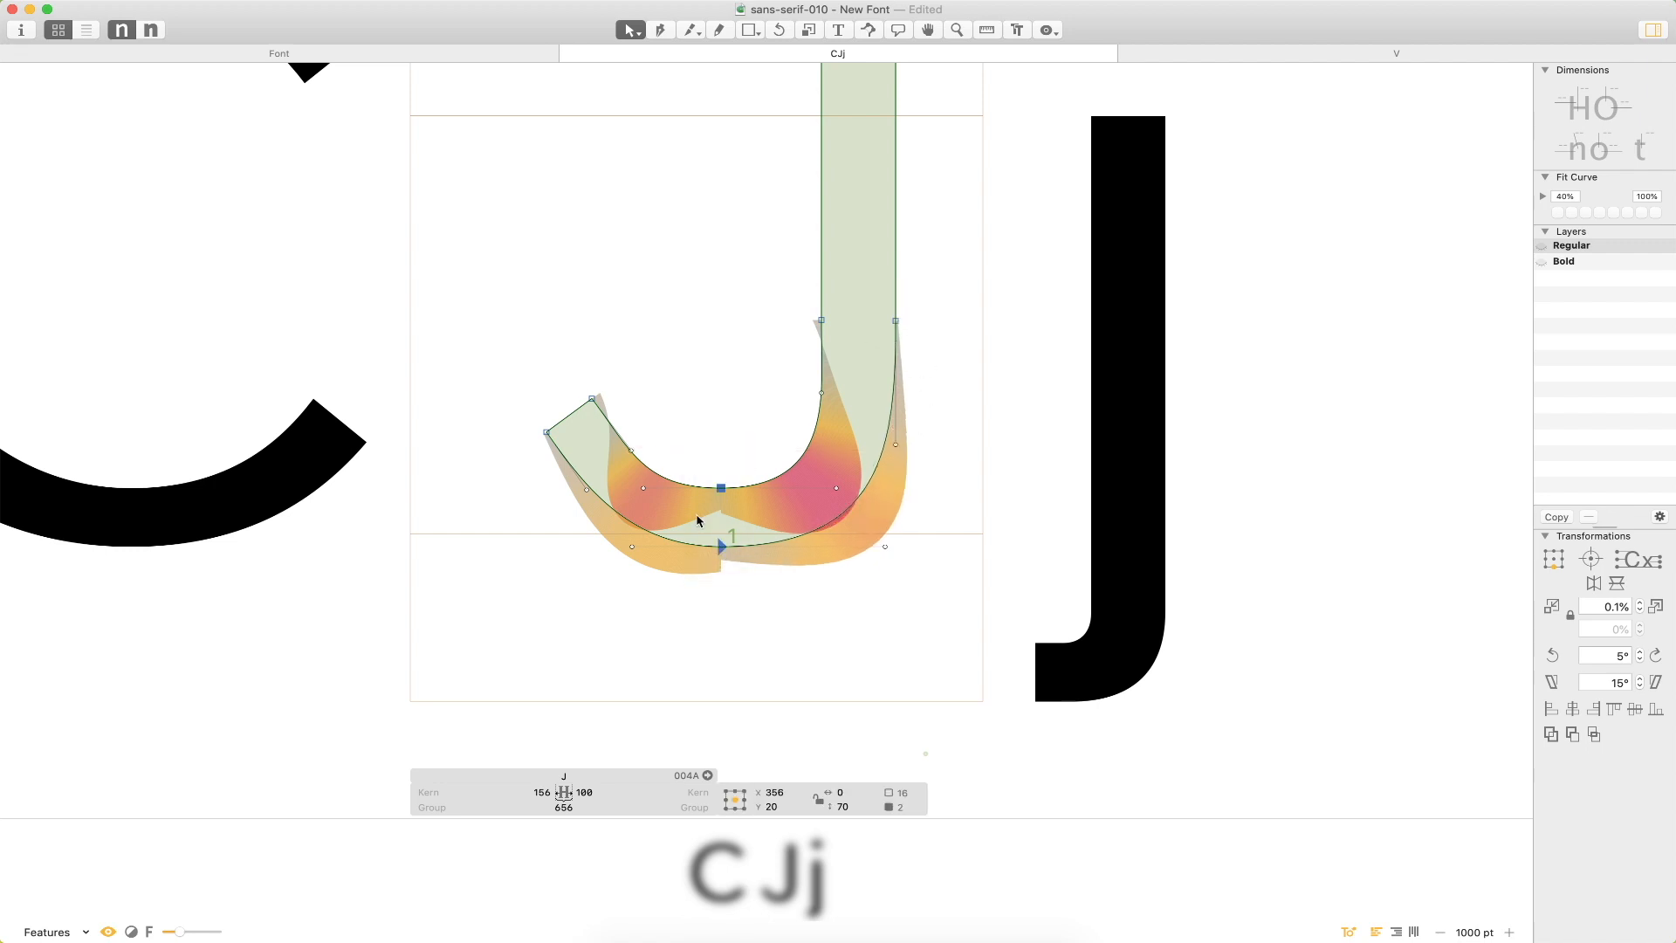
{"action": "key", "text": "shift+Right"}
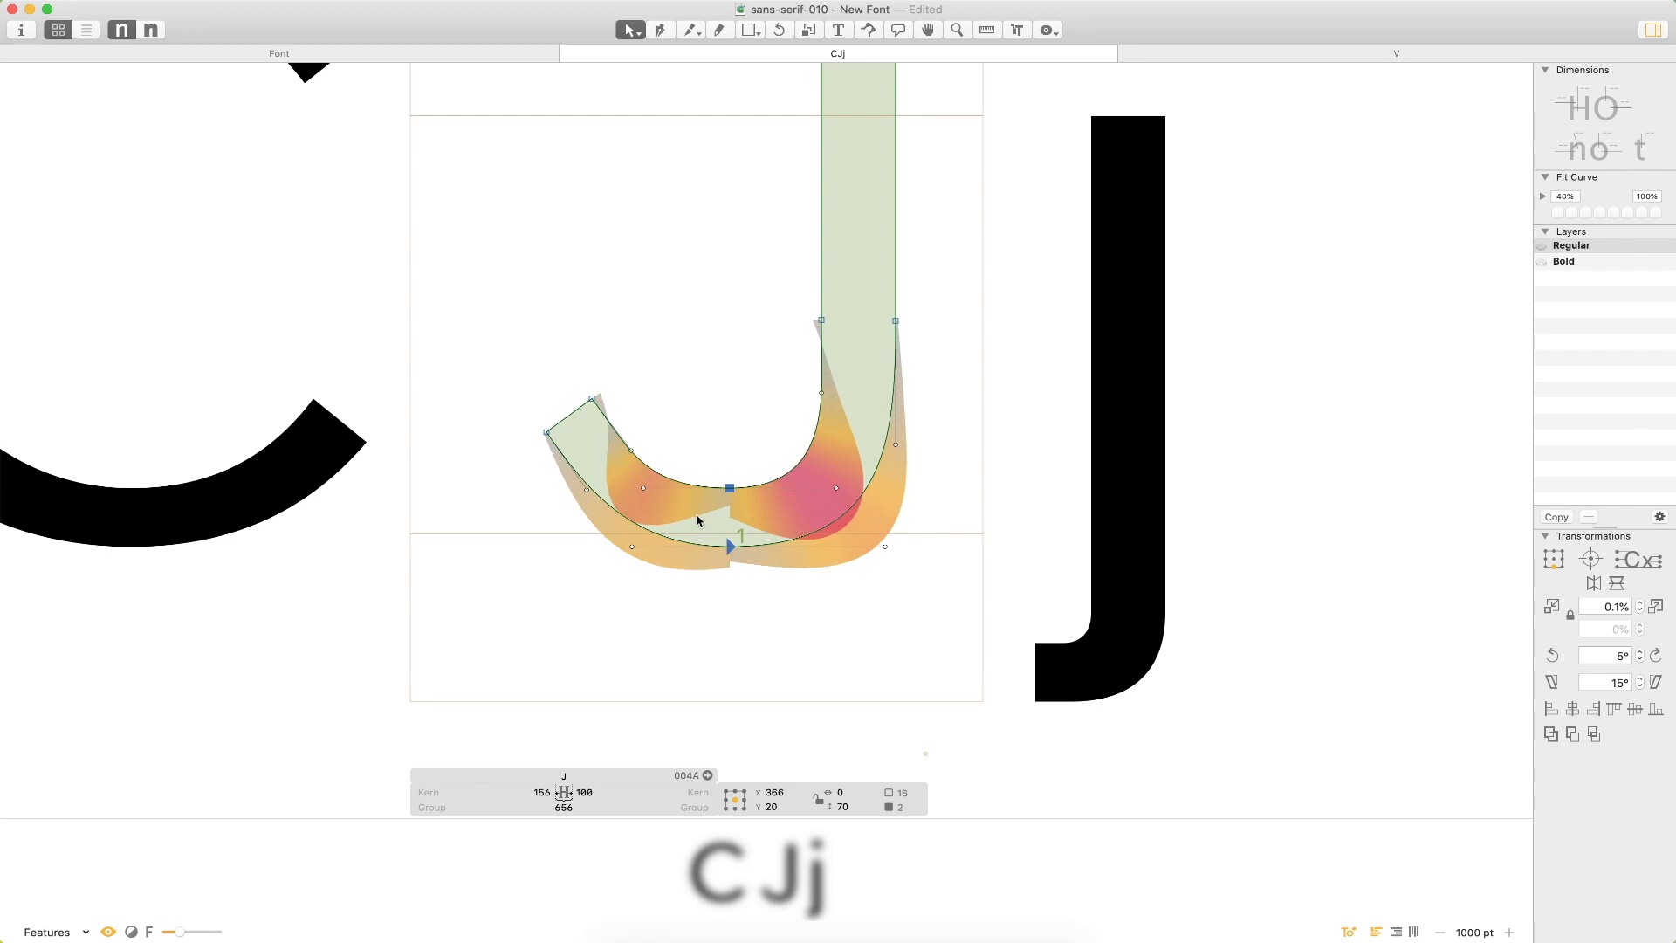
{"action": "key", "text": "shift+Left"}
Raise the inner stem curve point together with its handle by 30 units.
{"action": "left_click_drag", "start_coordinate": [792, 308], "coordinate": [855, 382]}
{"action": "key", "text": "shift+Up"}
{"action": "key", "text": "shift+Down"}
{"action": "key", "text": "shift+Up"}
{"action": "key", "text": "shift+Up"}
{"action": "key", "text": "shift+Up"}
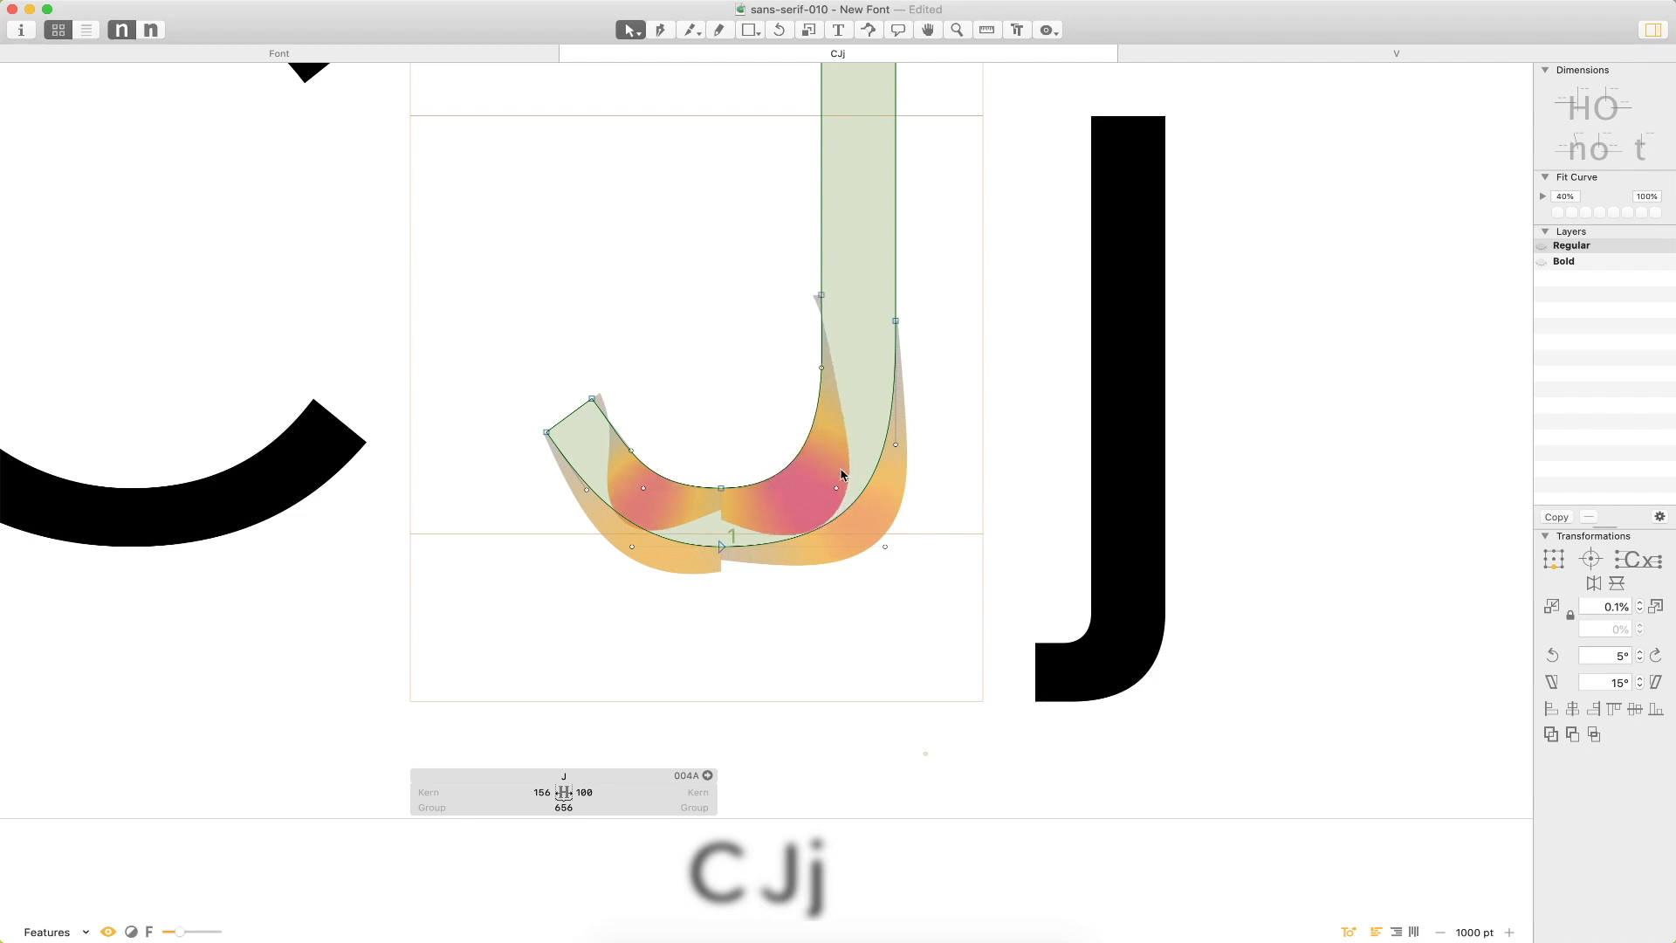
Try different lengths for the right-hand bottom handle of the J's inner curve, settling on X 478.
{"action": "left_click", "coordinate": [821, 491]}
{"action": "key", "text": "shift+Right"}
{"action": "key", "text": "shift+Right"}
{"action": "key", "text": "shift+Right"}
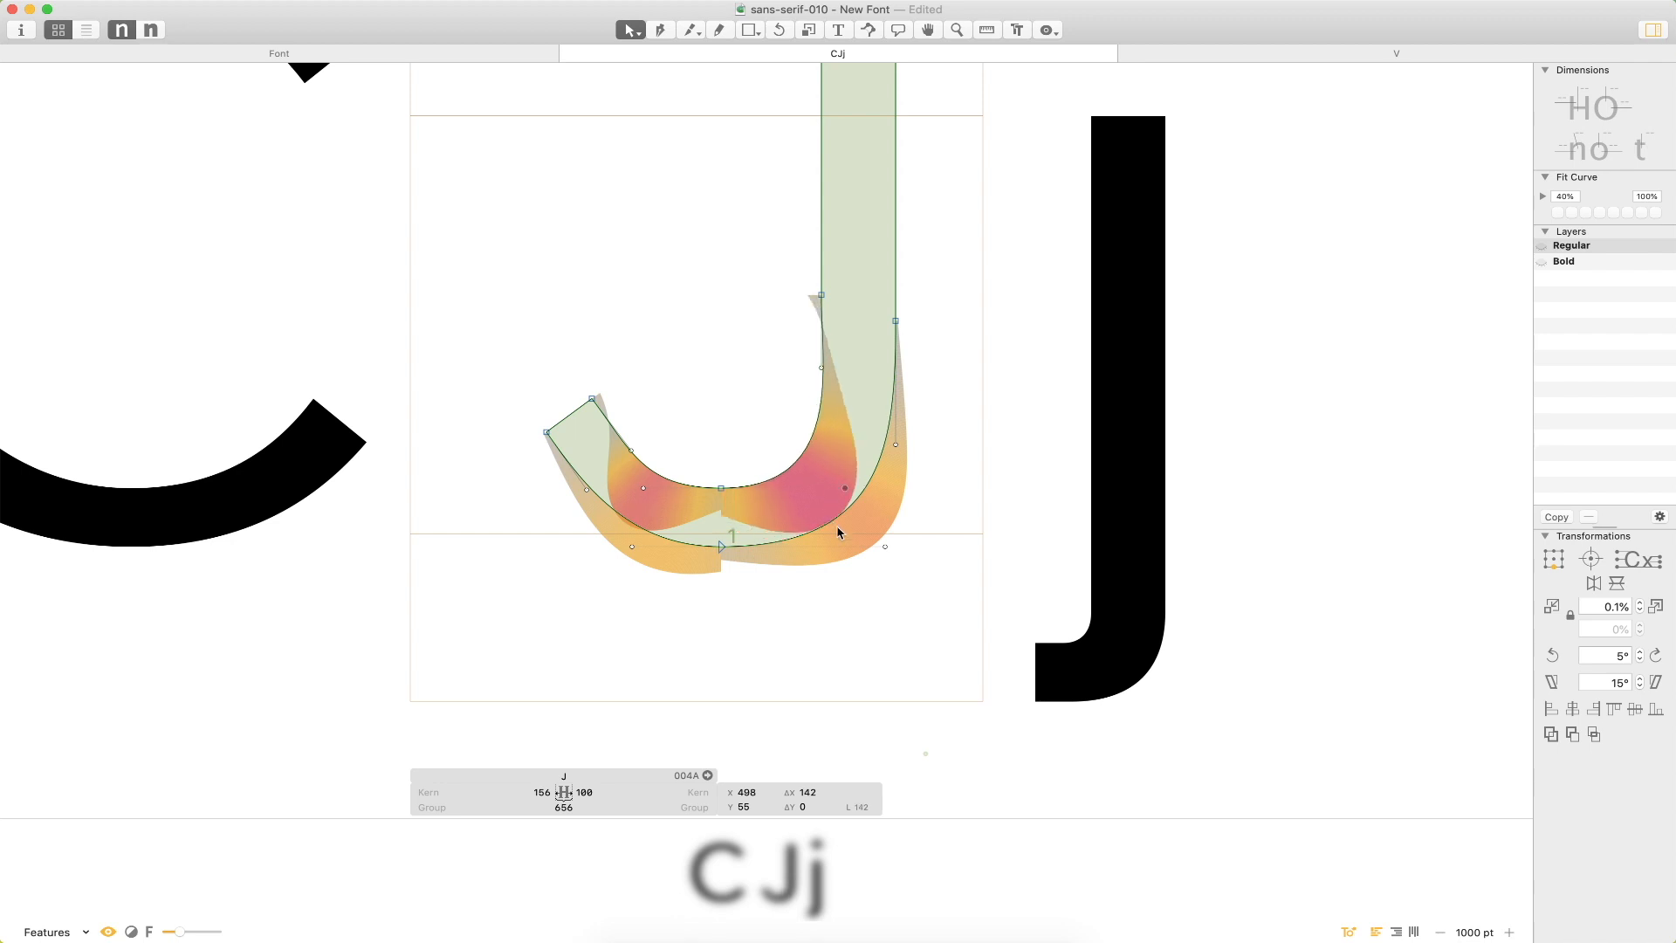
{"action": "key", "text": "shift+Left"}
{"action": "key", "text": "shift+Left"}
{"action": "key", "text": "shift+Left"}
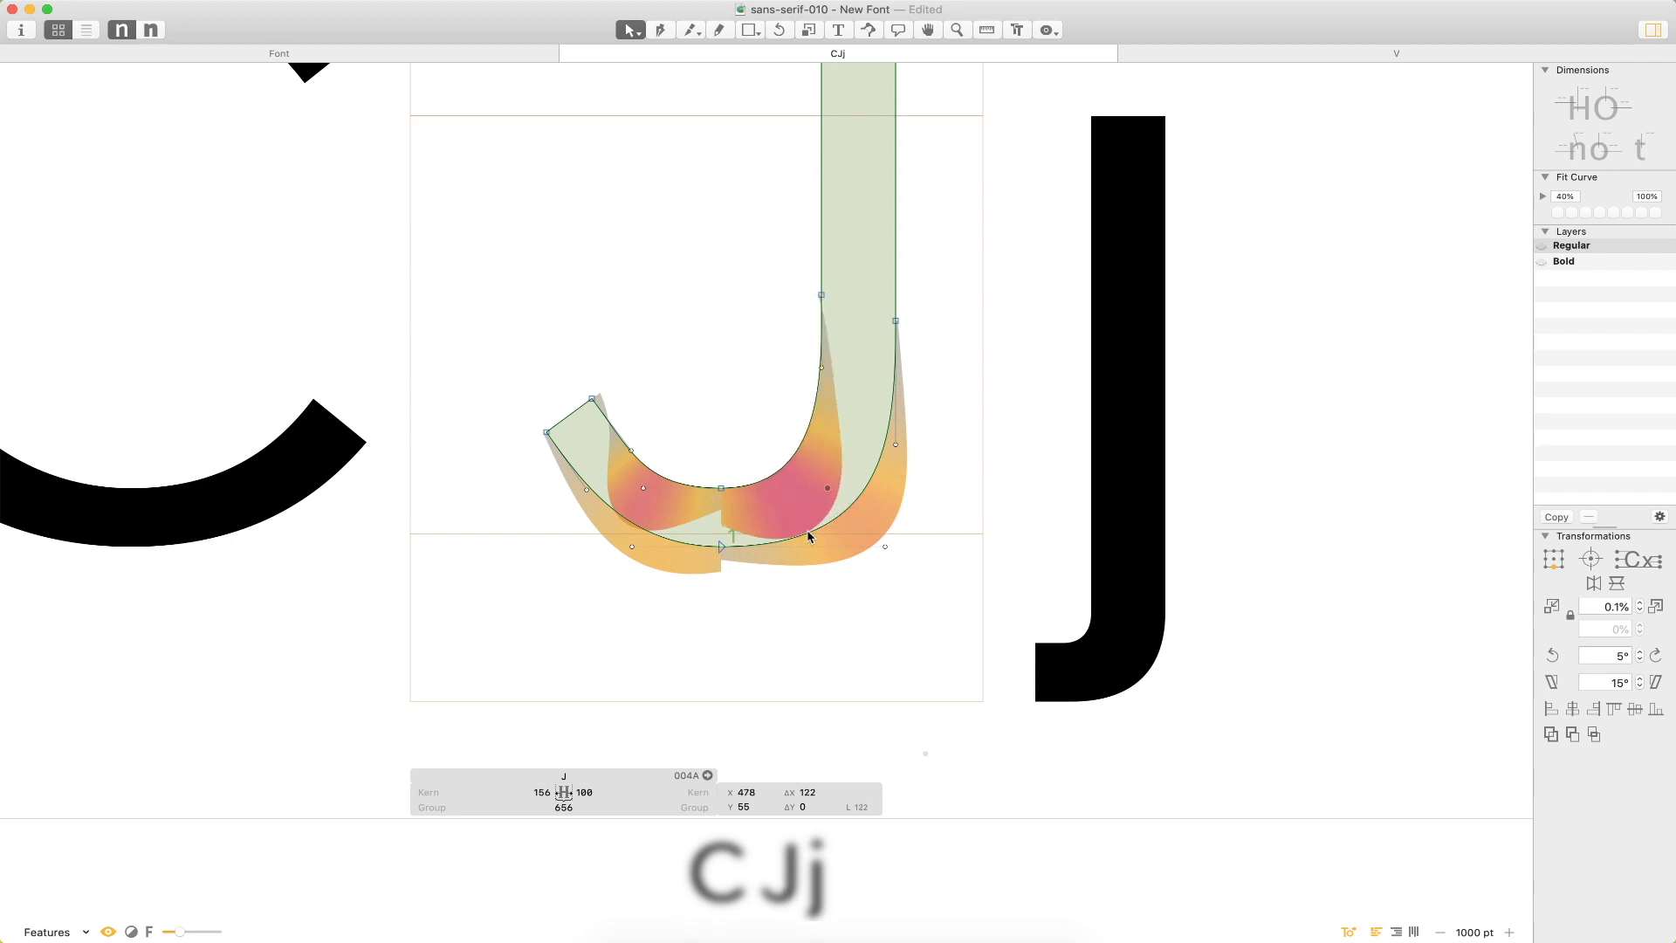
Nudge both handles of the hook's inner left curve slightly to the right.
{"action": "left_click", "coordinate": [643, 487]}
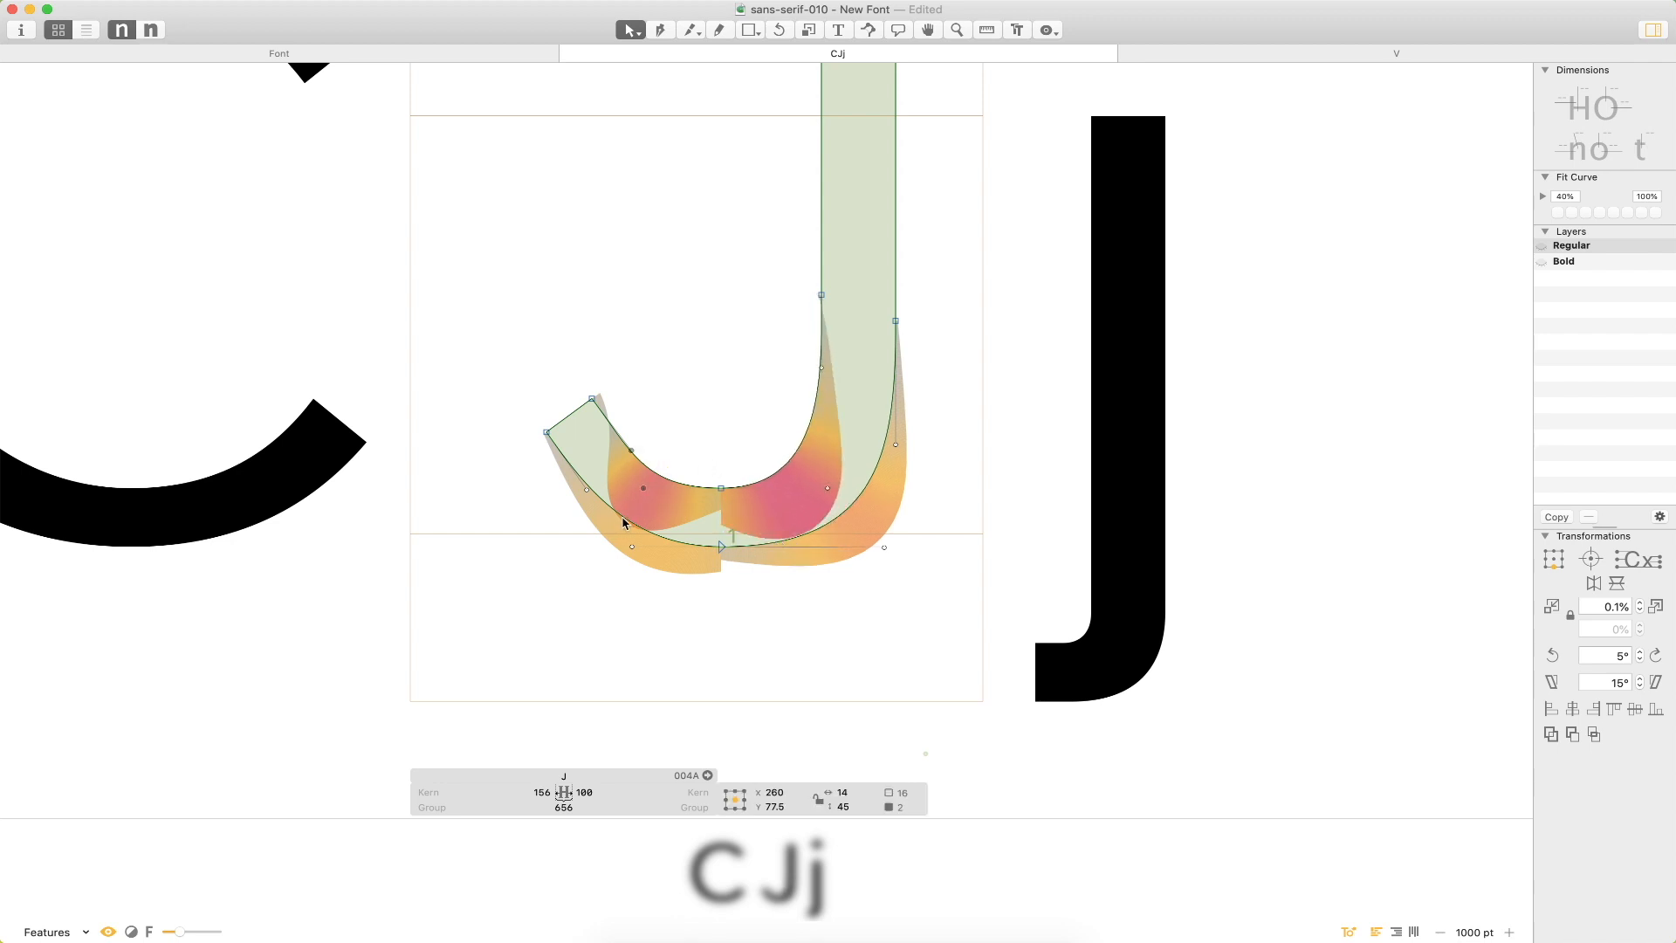
{"action": "left_click_drag", "start_coordinate": [631, 451], "coordinate": [682, 512]}
{"action": "key", "text": "shift+Right"}
{"action": "key", "text": "Left"}
{"action": "key", "text": "Left"}
{"action": "key", "text": "Left"}
Add a second J after the edited J in the text line for comparison.
{"action": "key", "text": "t"}
{"action": "left_click", "coordinate": [1025, 406]}
{"action": "type", "text": "H"}
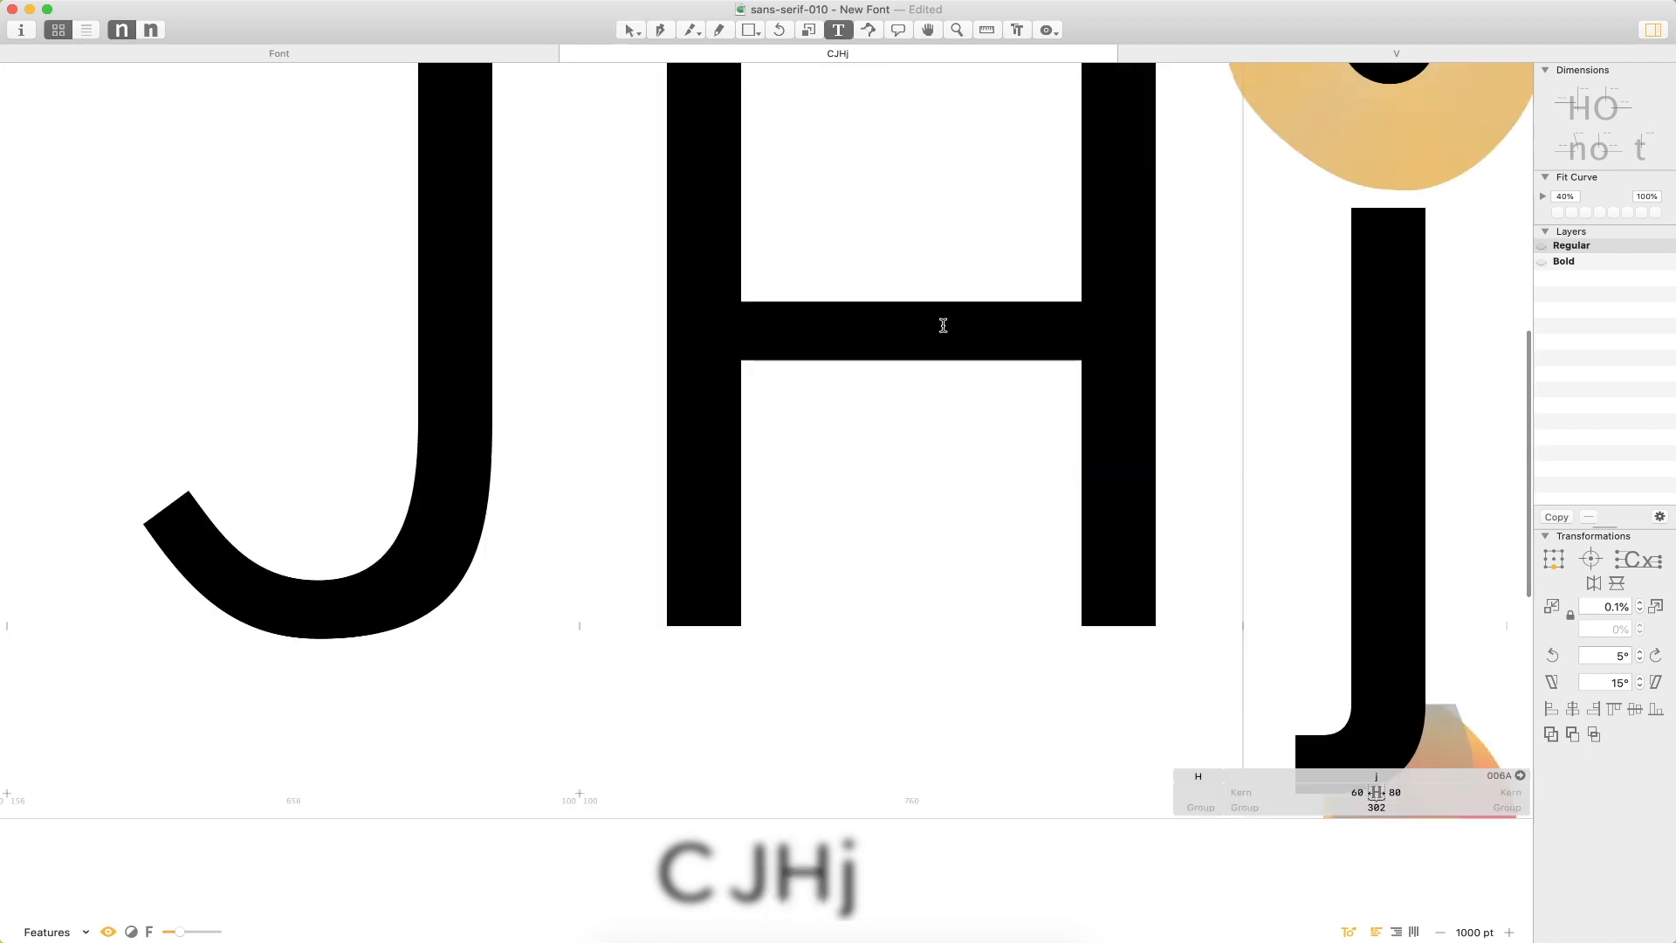
{"action": "key", "text": "BackSpace"}
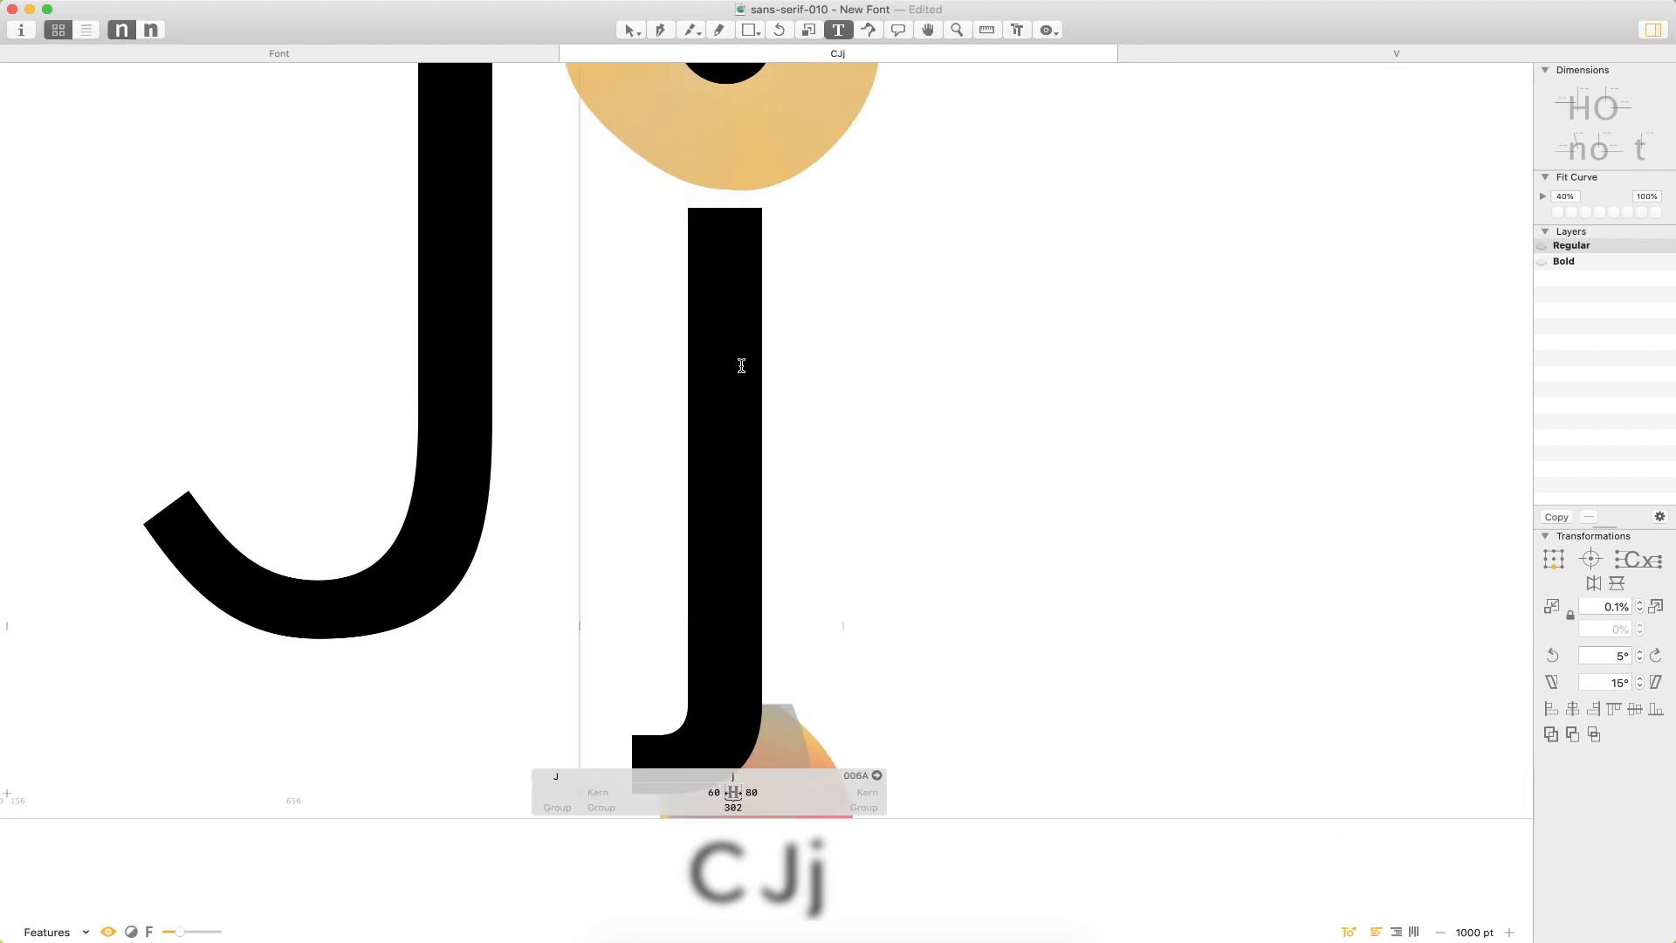
{"action": "type", "text": "J"}
{"action": "key", "text": "Escape"}
{"action": "left_click_drag", "start_coordinate": [595, 329], "coordinate": [845, 342]}
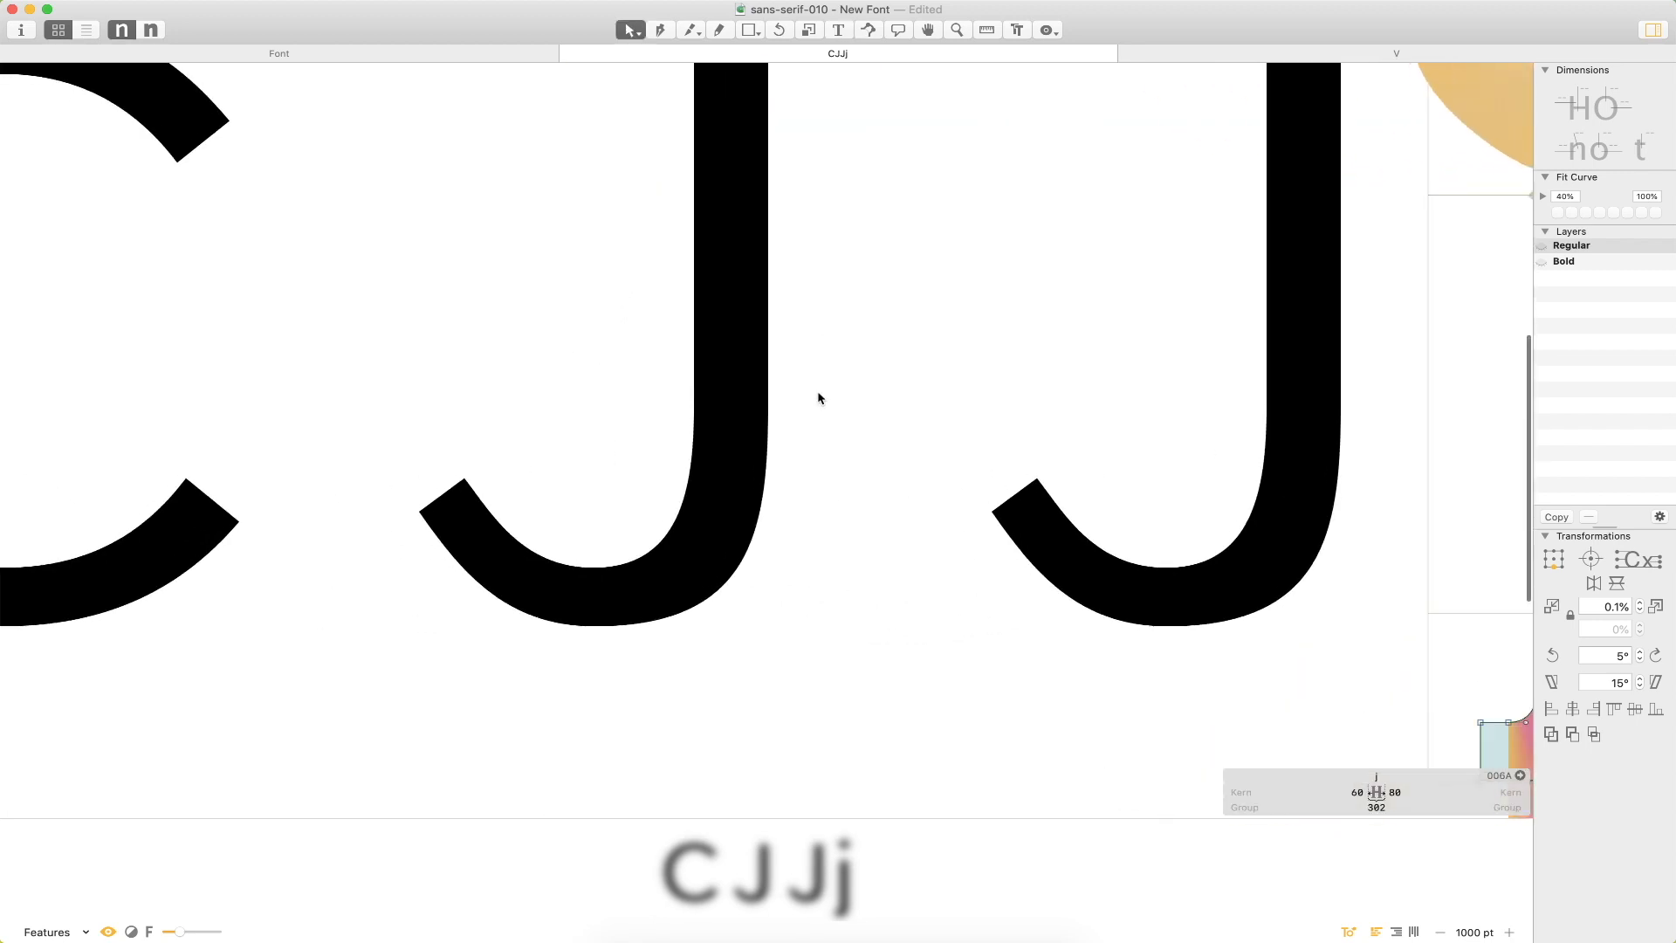
{"action": "key", "text": "super+minus"}
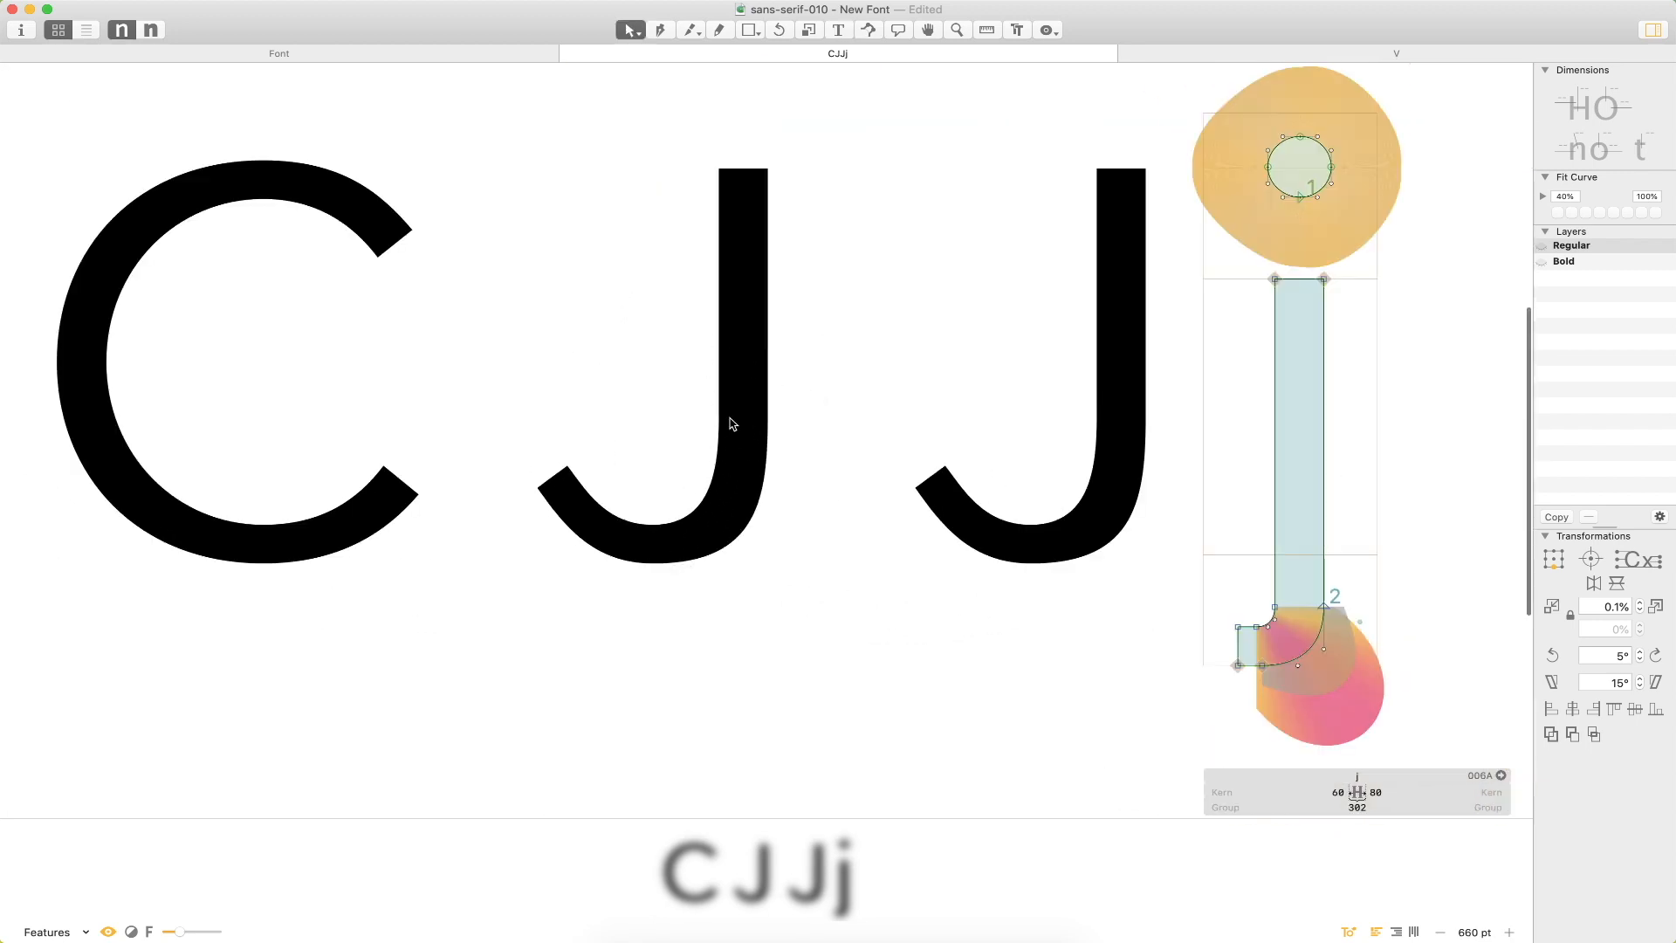
Raise the J's two stem curve points together with their handles by 30 units.
{"action": "double_click", "coordinate": [762, 499]}
{"action": "left_click_drag", "start_coordinate": [814, 350], "coordinate": [705, 434]}
{"action": "key", "text": "shift+Up"}
{"action": "key", "text": "shift+Up"}
{"action": "key", "text": "shift+Up"}
{"action": "key", "text": "shift+Down"}
{"action": "key", "text": "shift+Up"}
Shift the right-hand bottom handles in 10-unit nudges and lower the two stem curve points by 10 units.
{"action": "left_click", "coordinate": [723, 524]}
{"action": "key", "text": "shift+Right"}
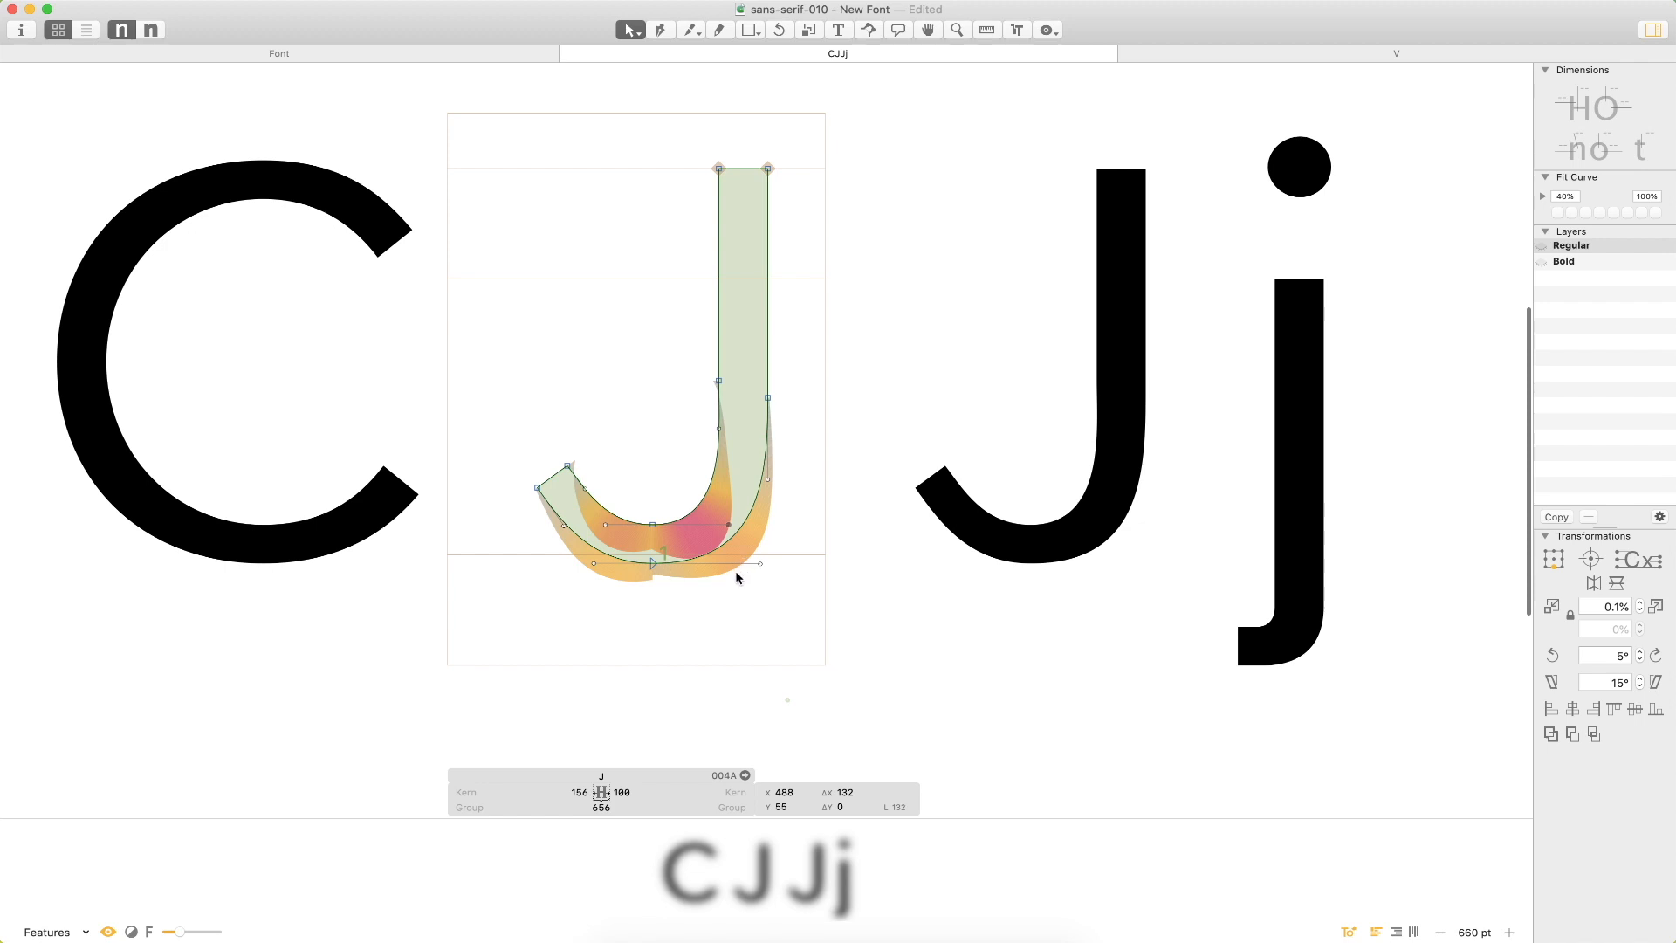
{"action": "left_click_drag", "start_coordinate": [787, 535], "coordinate": [746, 587]}
{"action": "left_click", "coordinate": [728, 525], "text": "shift"}
{"action": "key", "text": "shift+Left"}
{"action": "left_click_drag", "start_coordinate": [829, 311], "coordinate": [646, 421]}
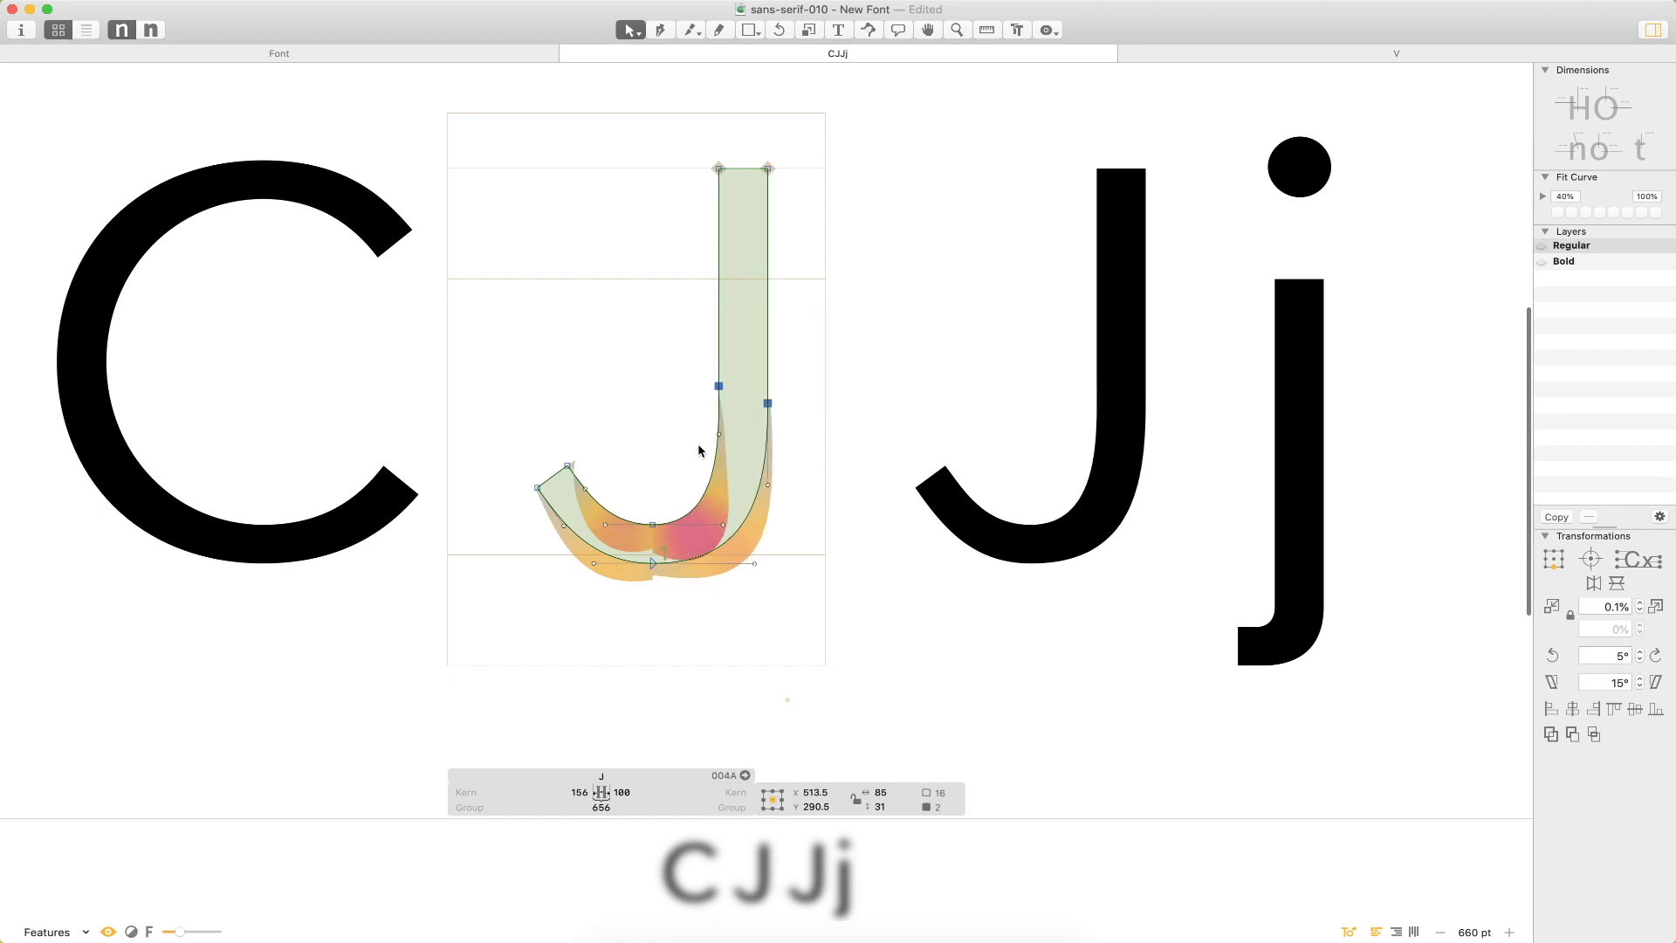
Insert a U between the C and the first J and open it for editing.
{"action": "type", "text": "t"}
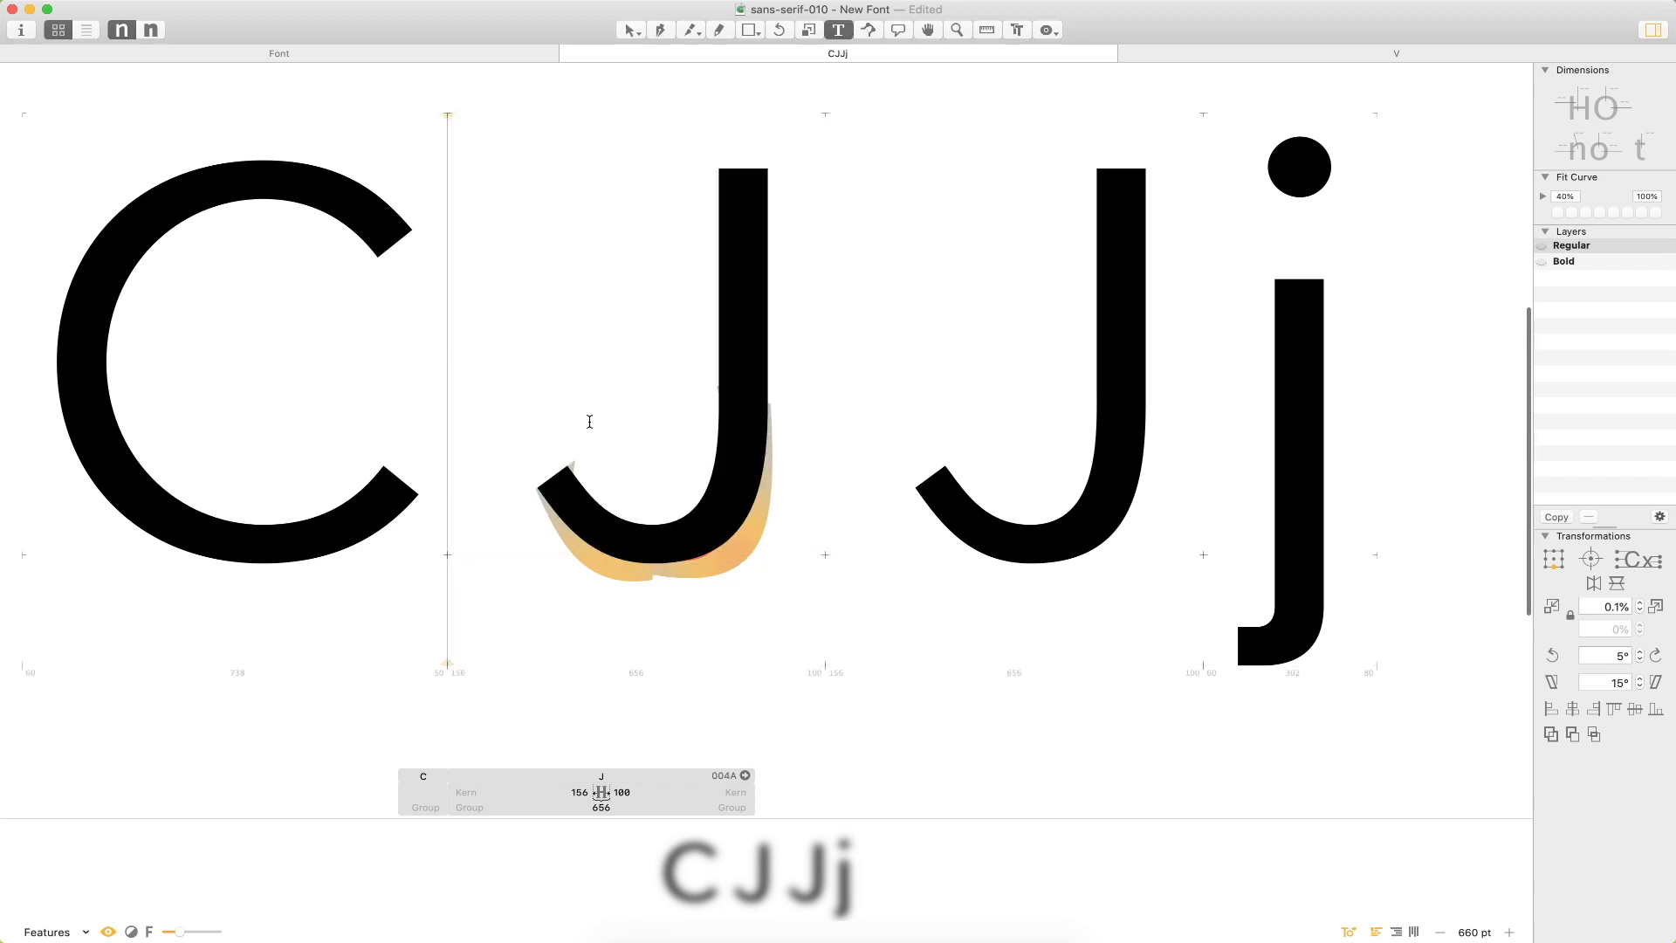
{"action": "type", "text": "U"}
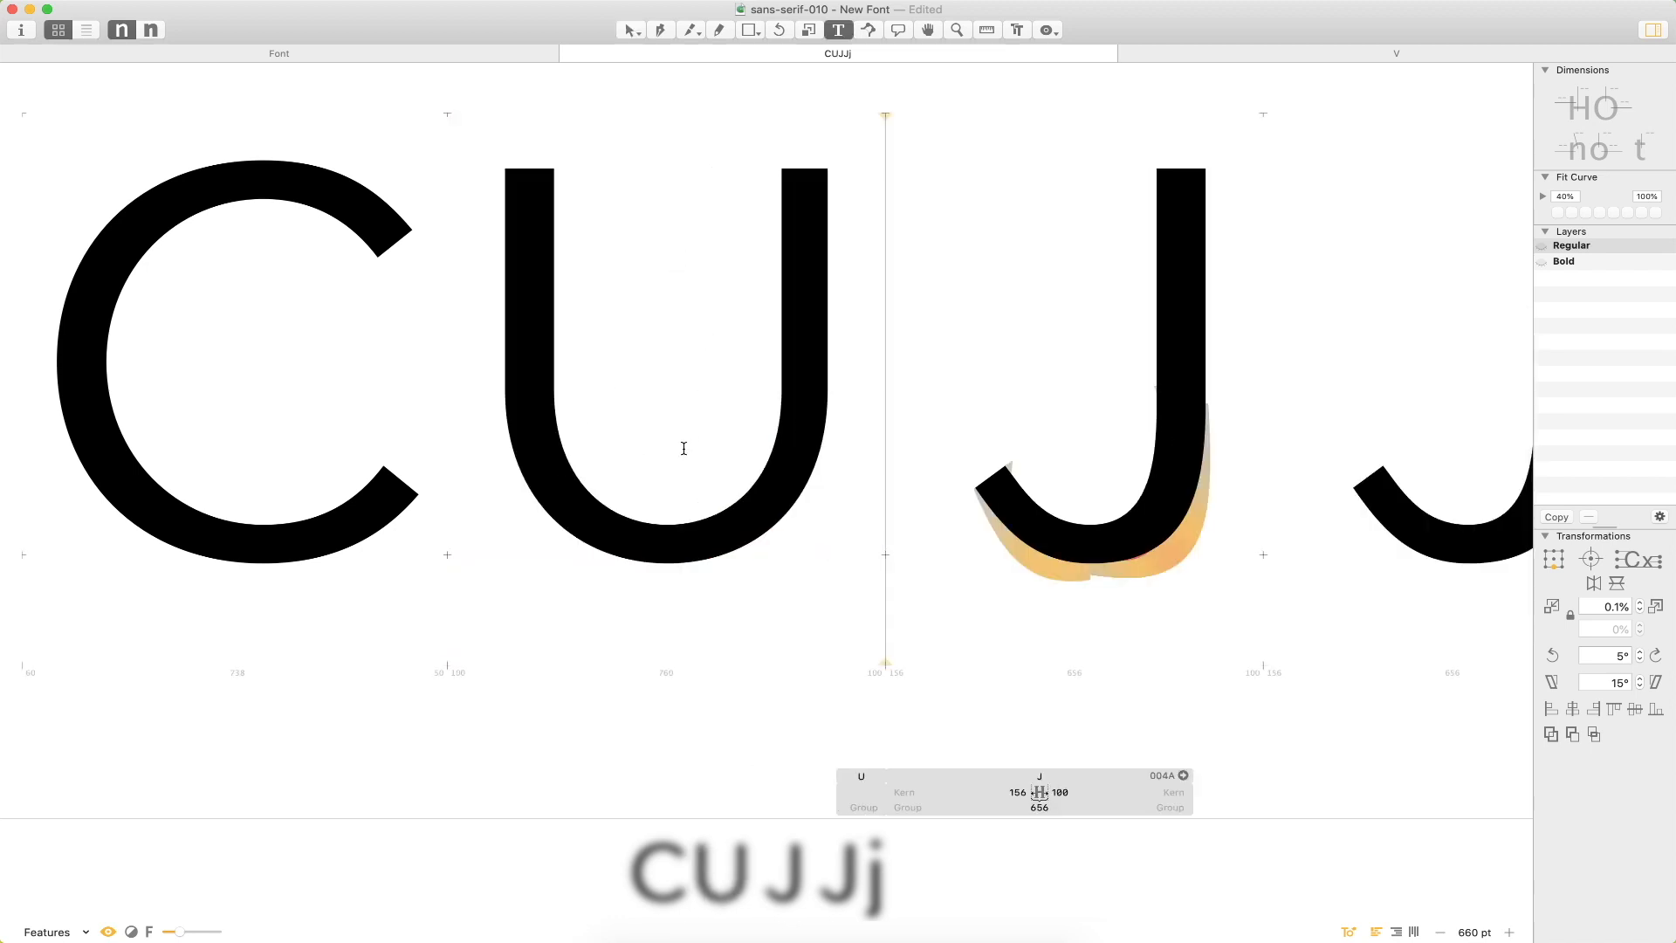
{"action": "key", "text": "Escape"}
{"action": "double_click", "coordinate": [781, 489]}
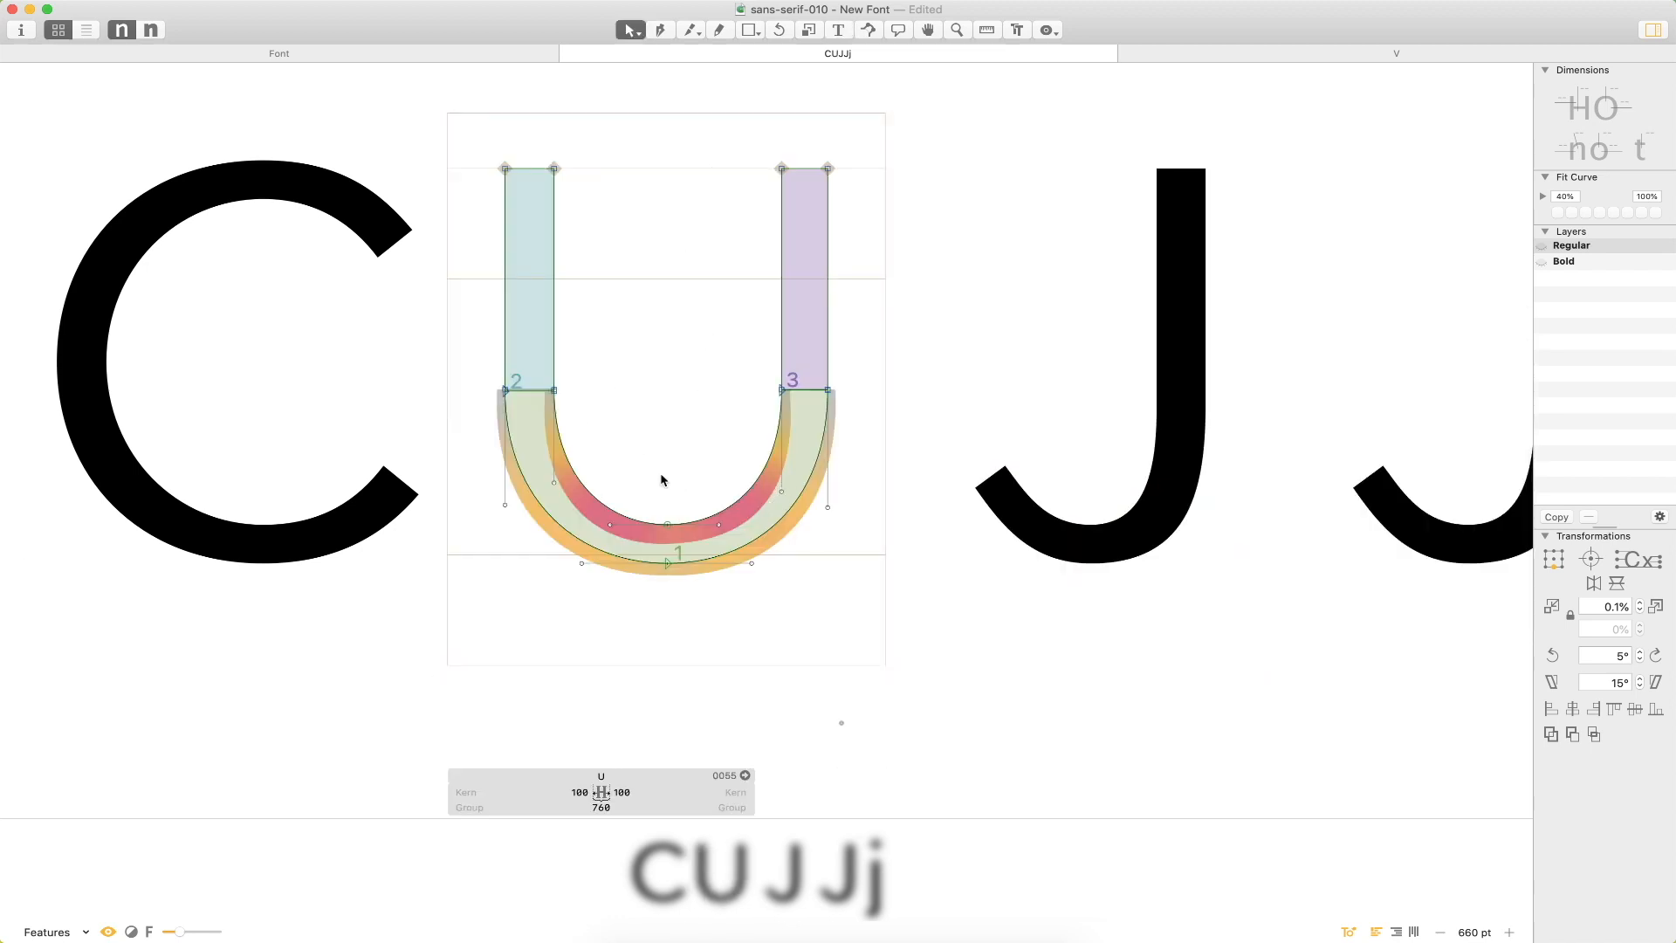
Raise the U's right stem by 30 units to separate it from the bowl.
{"action": "double_click", "coordinate": [828, 300]}
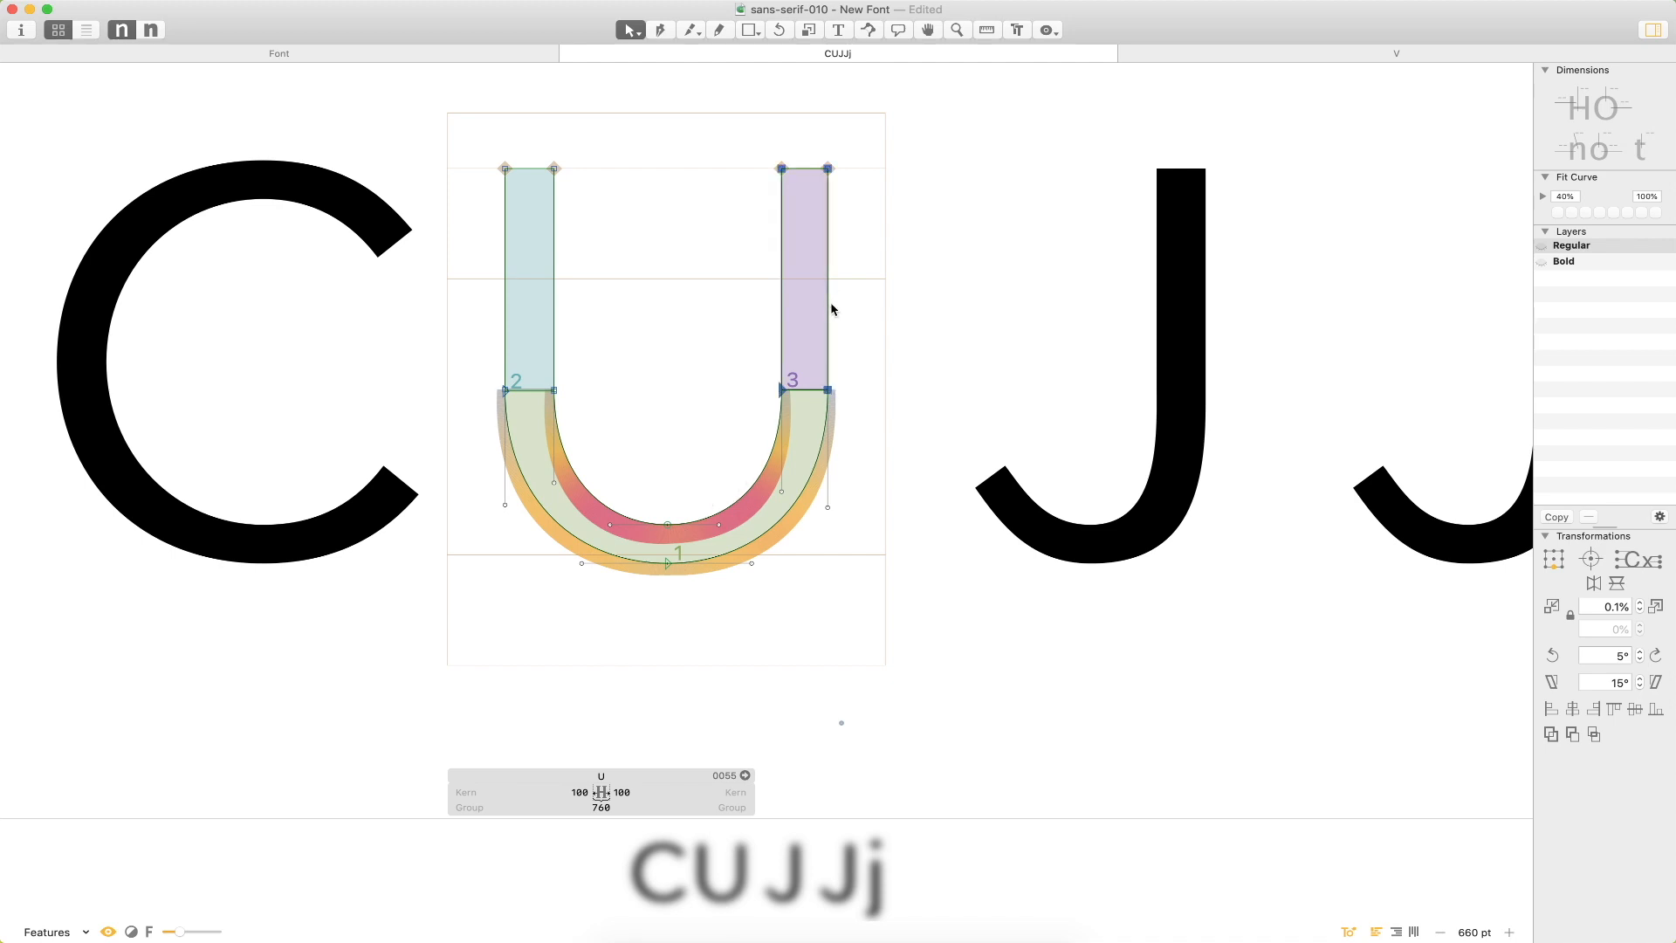
{"action": "key", "text": "shift+Up"}
{"action": "key", "text": "shift+Up"}
{"action": "key", "text": "shift+Up"}
{"action": "left_click", "coordinate": [927, 410]}
Delete the entire existing outline of the J.
{"action": "double_click", "coordinate": [1035, 498]}
{"action": "left_click_drag", "start_coordinate": [1292, 365], "coordinate": [930, 604]}
{"action": "left_click_drag", "start_coordinate": [1251, 147], "coordinate": [921, 684]}
{"action": "key", "text": "BackSpace"}
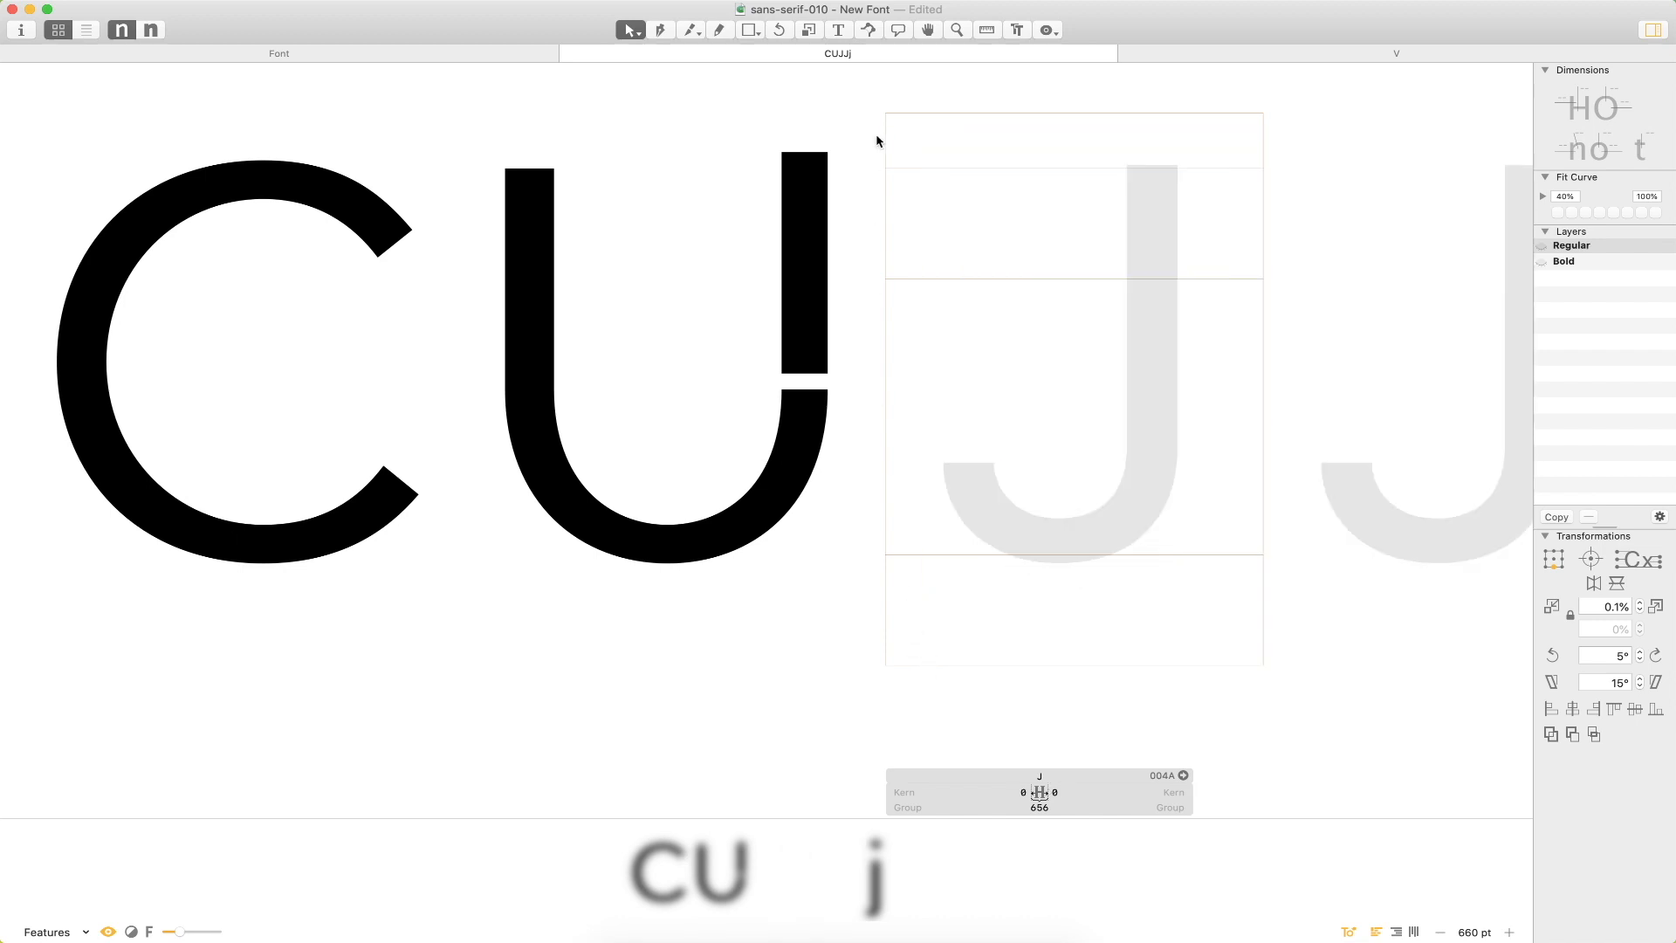
Copy the right half of the U's bowl into the empty J and move it left to centre X 371.
{"action": "double_click", "coordinate": [797, 253]}
{"action": "left_click_drag", "start_coordinate": [866, 383], "coordinate": [710, 588]}
{"action": "double_click", "coordinate": [1094, 458]}
{"action": "key", "text": "super+v"}
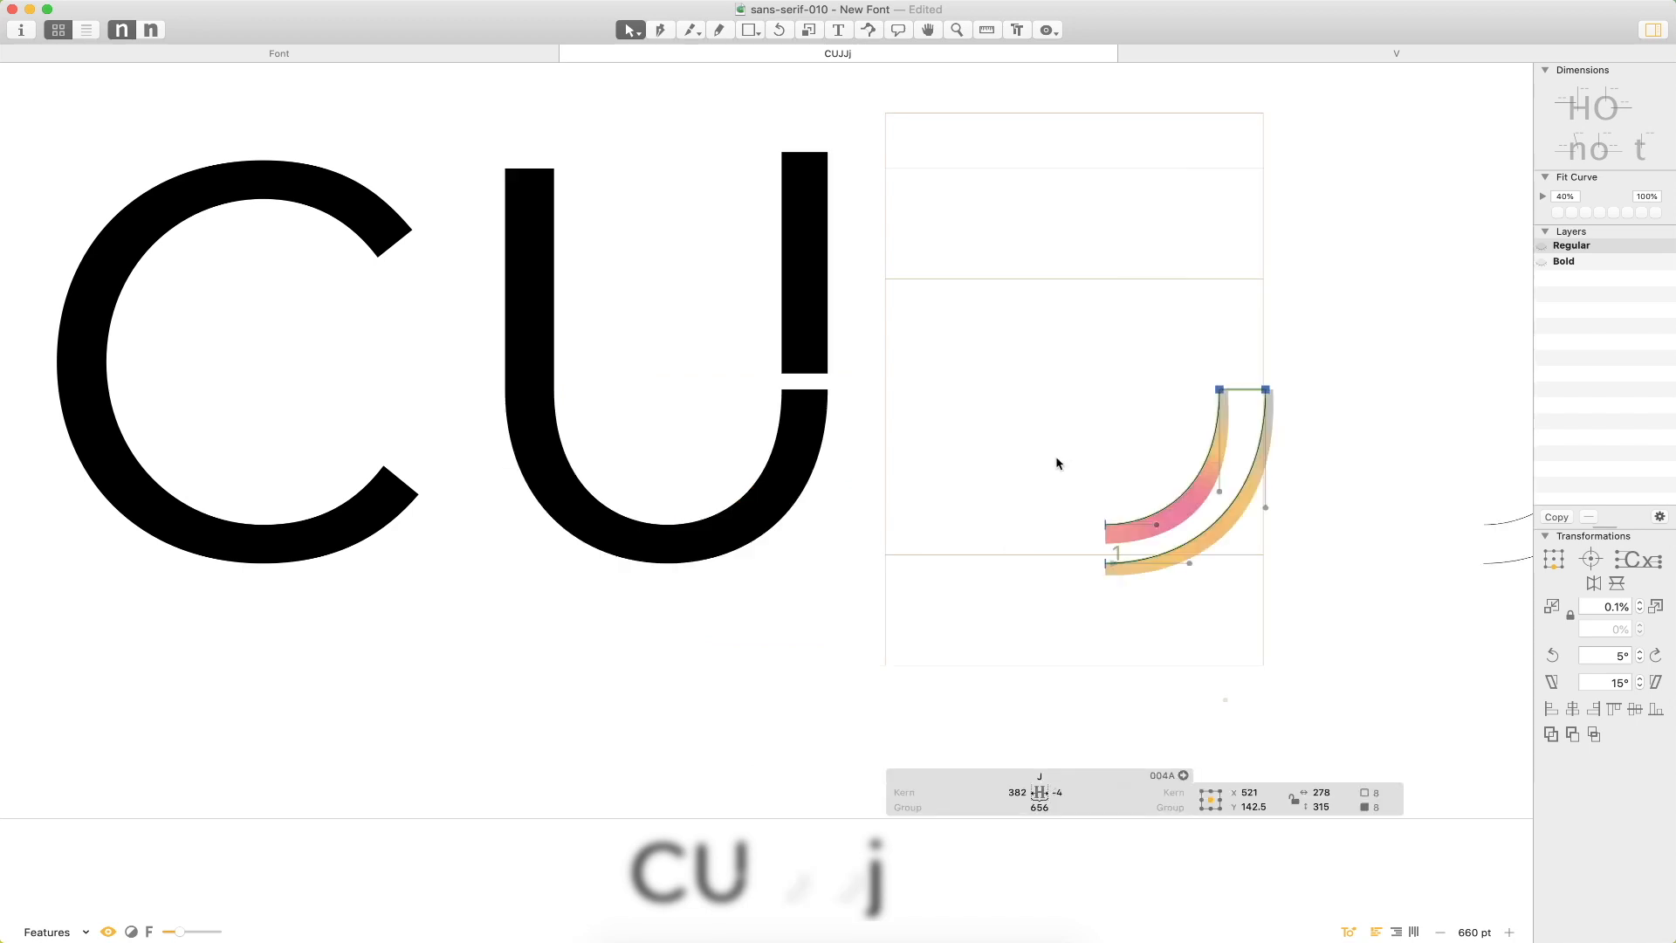
{"action": "left_click_drag", "start_coordinate": [1267, 391], "coordinate": [1180, 391]}
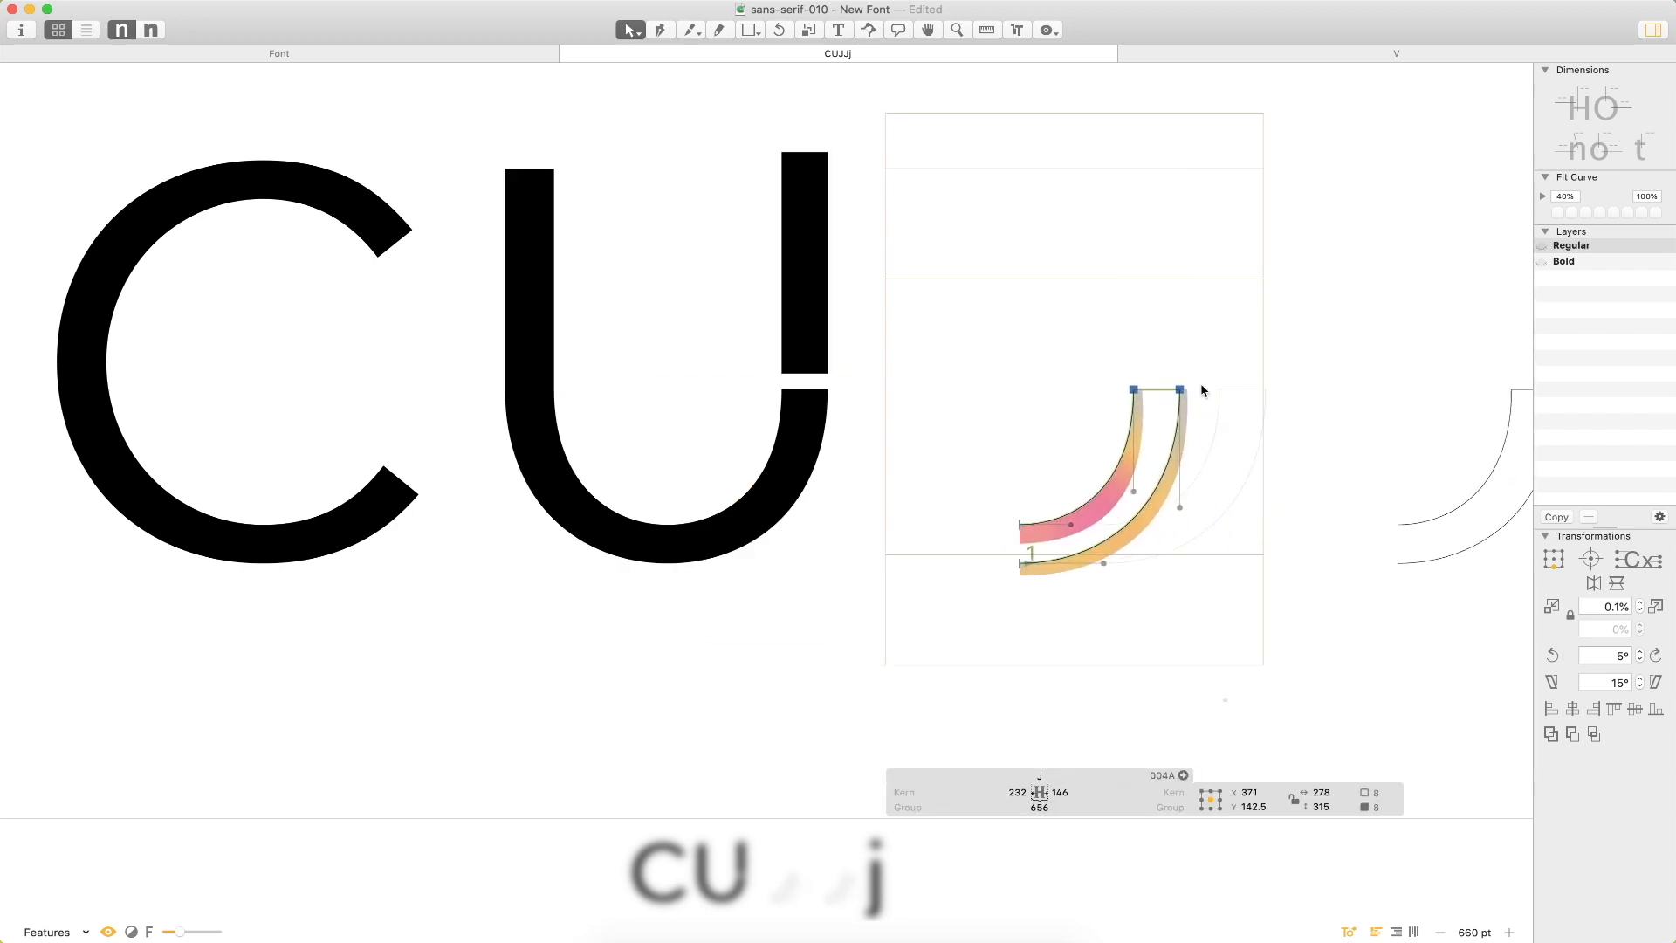
{"action": "left_click", "coordinate": [1201, 388]}
Copy the U's right stem into the J and align it above the bowl piece at X 471.
{"action": "double_click", "coordinate": [790, 302]}
{"action": "double_click", "coordinate": [784, 306]}
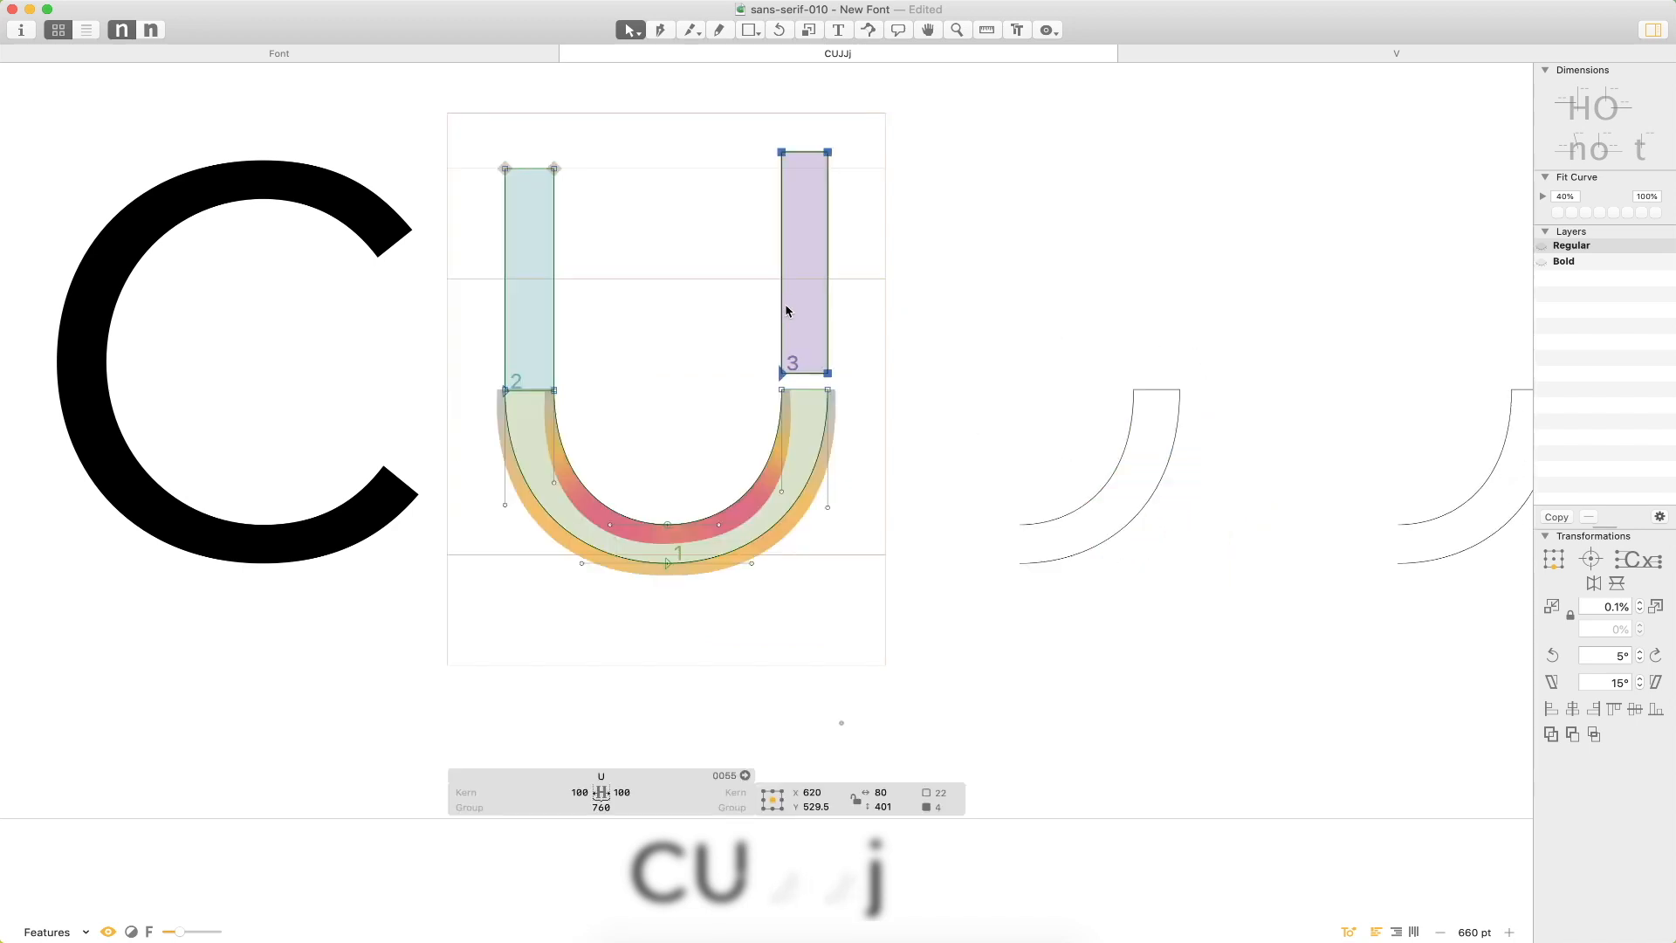
{"action": "double_click", "coordinate": [1115, 316]}
{"action": "key", "text": "super+v"}
{"action": "left_click_drag", "start_coordinate": [1220, 317], "coordinate": [1132, 317]}
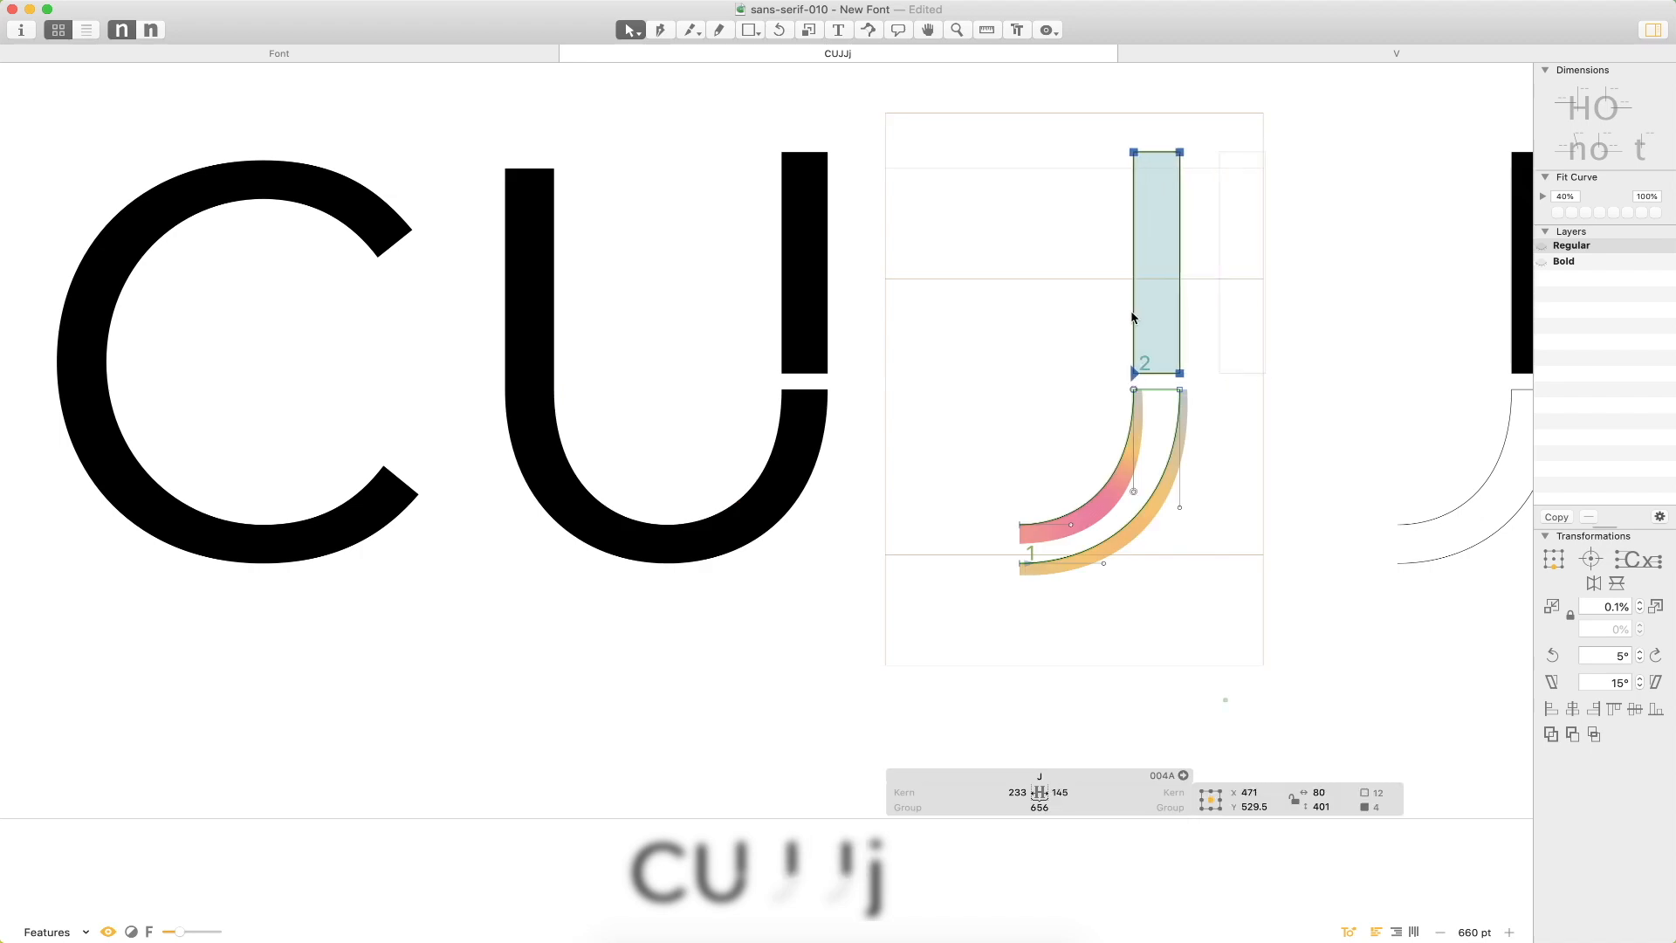
Lower the two bottom points of the J's stem by 40 units to Y 289 so it overlaps the curve.
{"action": "key", "text": "super+space"}
{"action": "left_click_drag", "start_coordinate": [1291, 147], "coordinate": [790, 745]}
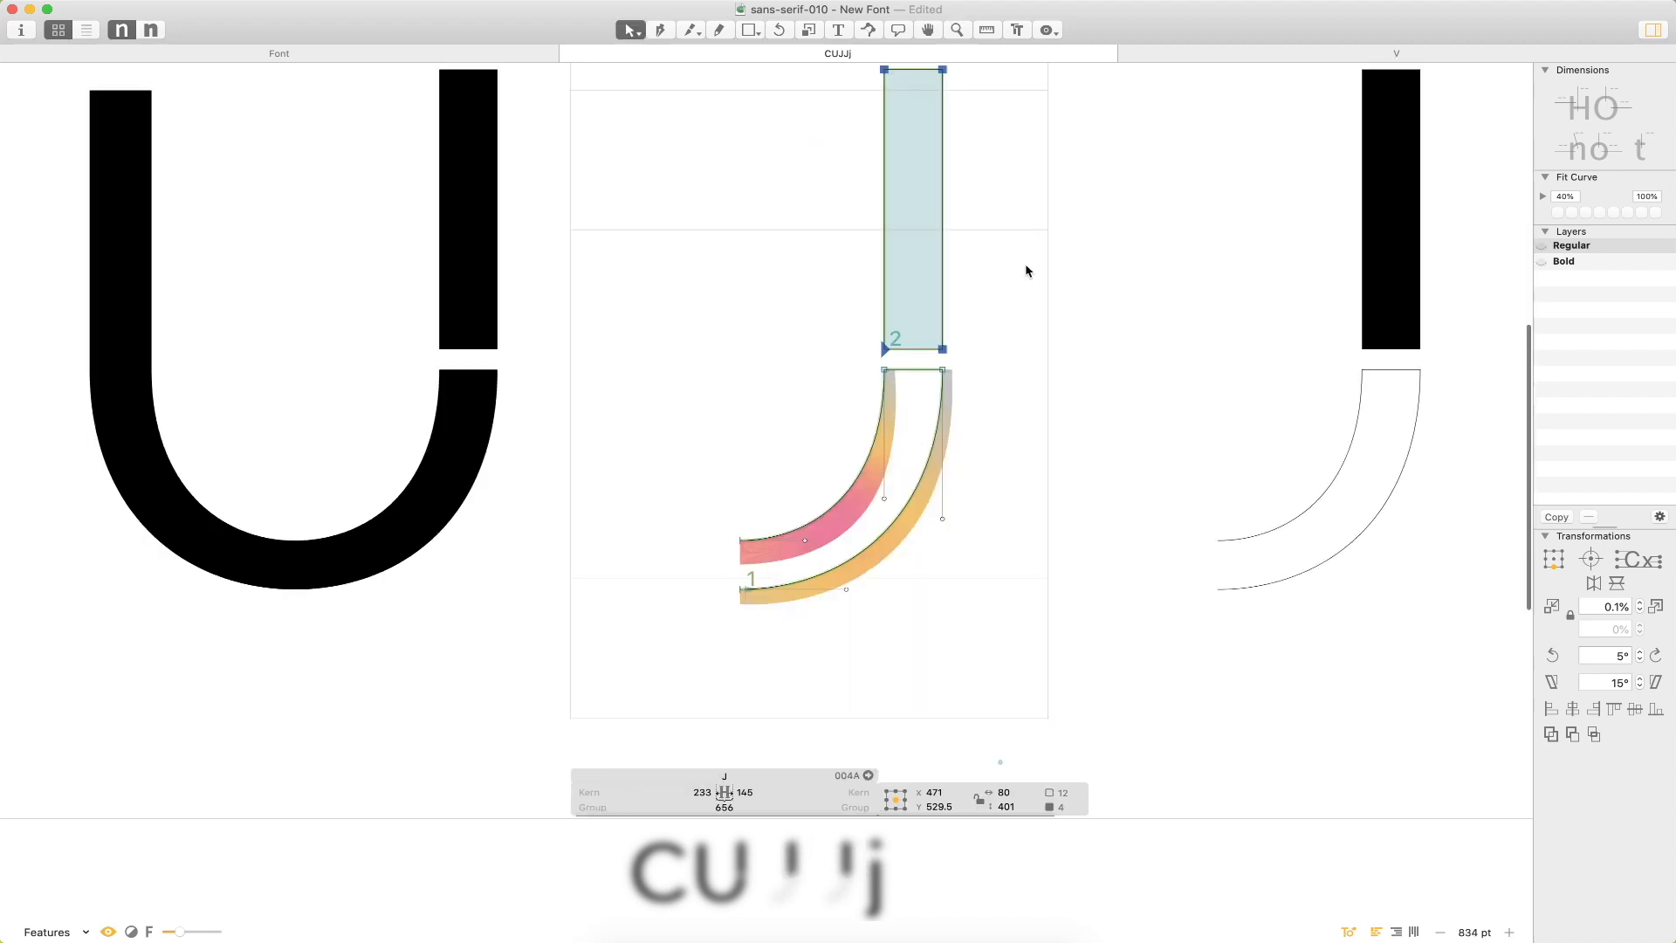
{"action": "scroll", "coordinate": [990, 253], "scroll_direction": "up", "scroll_amount": 3}
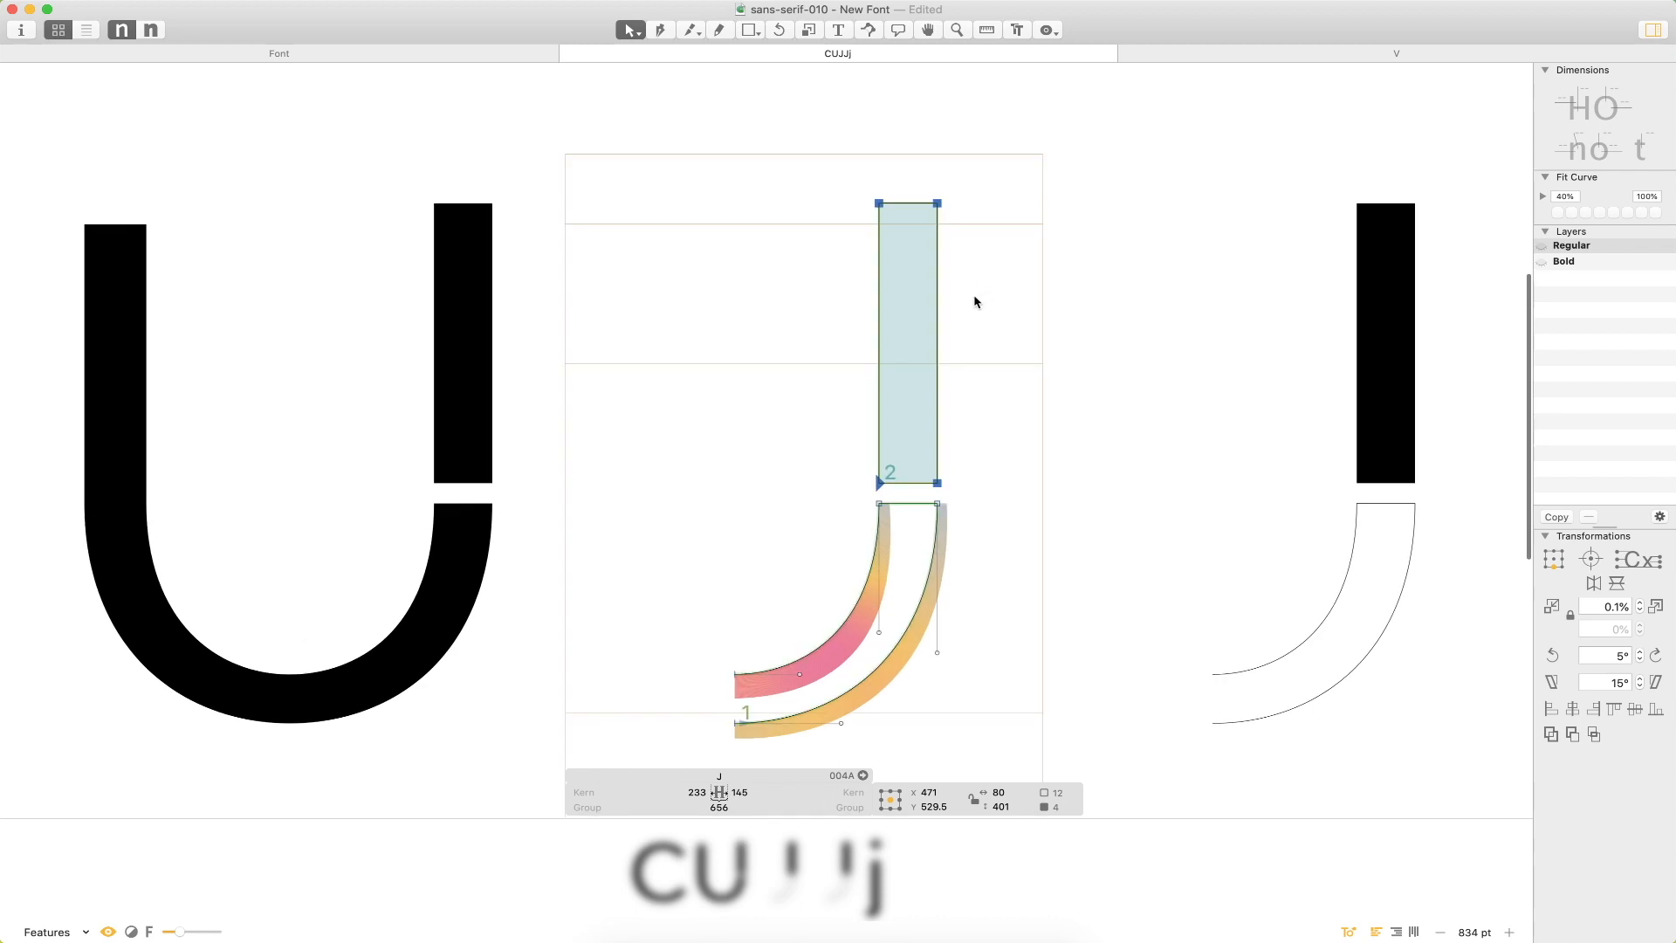
{"action": "left_click_drag", "start_coordinate": [971, 478], "coordinate": [804, 505]}
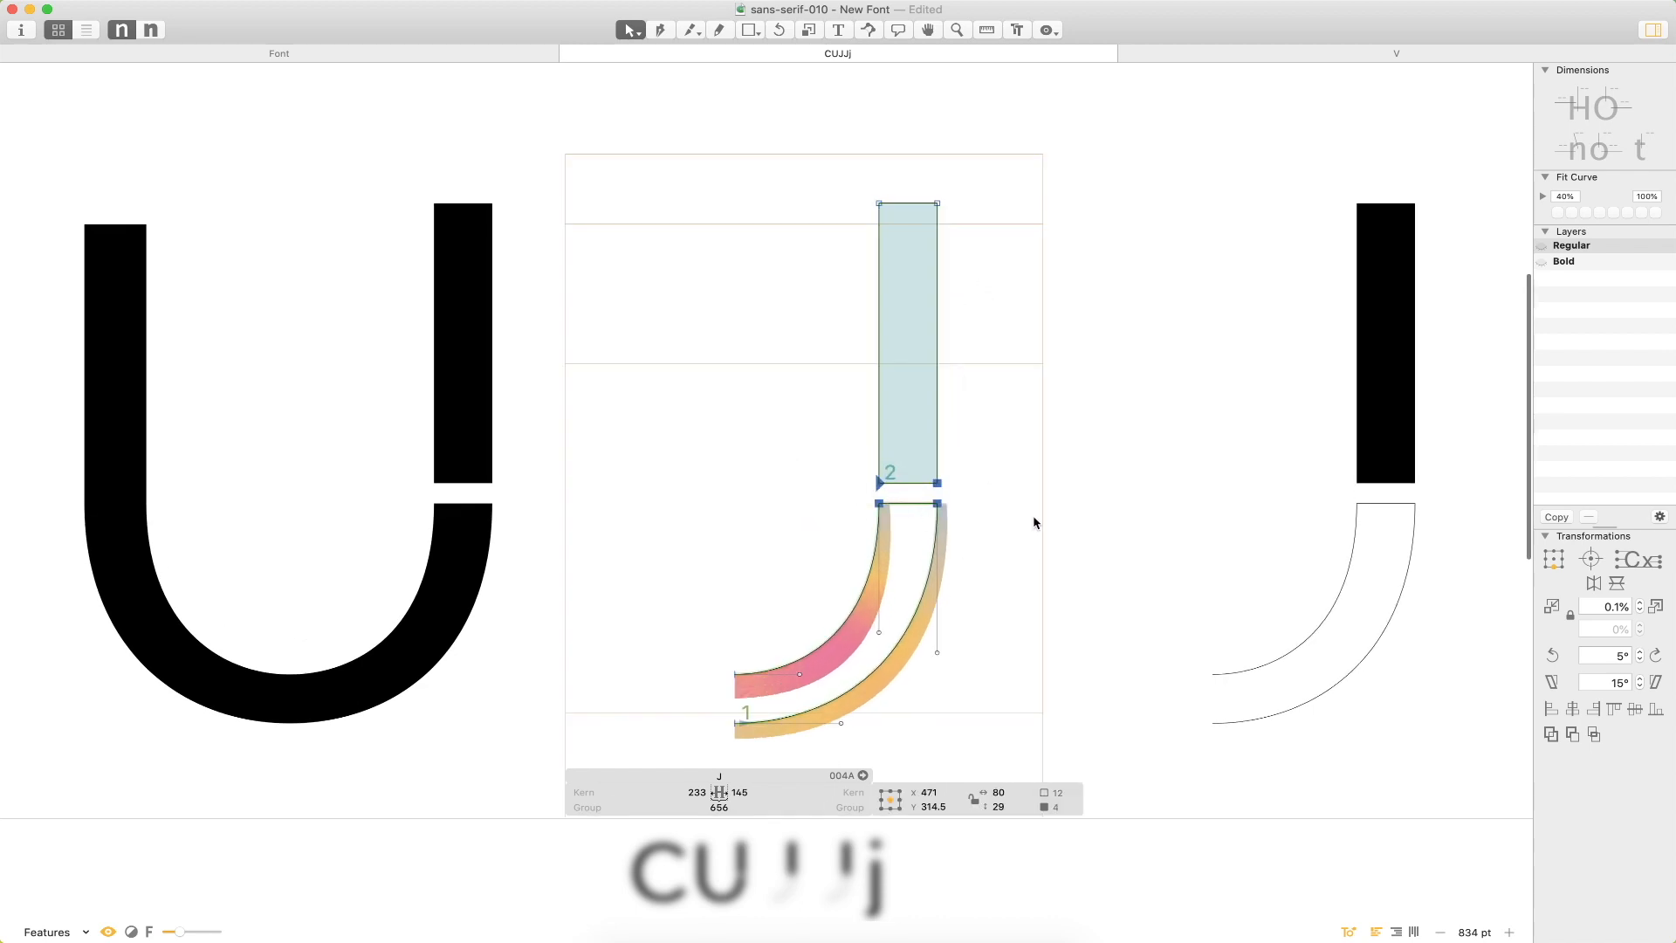
{"action": "left_click_drag", "start_coordinate": [1041, 453], "coordinate": [806, 498]}
{"action": "key", "text": "shift+Down"}
{"action": "key", "text": "shift+Down"}
{"action": "key", "text": "shift+Down"}
{"action": "key", "text": "shift+Down"}
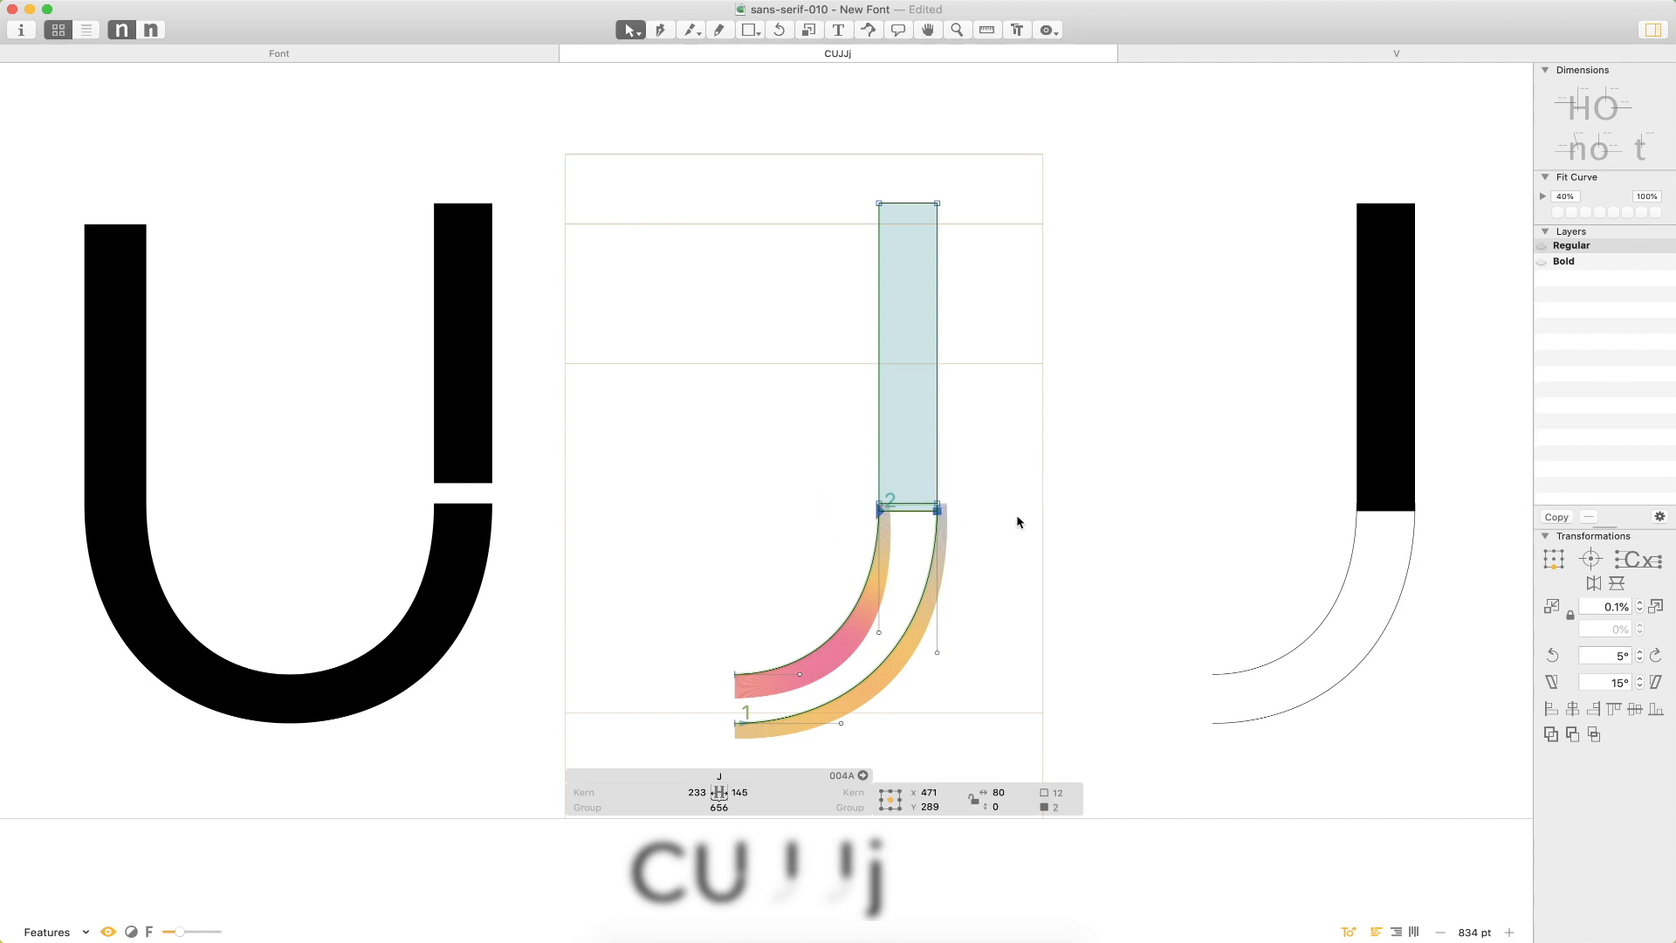
Close the open left end of the J's curved piece with the Pen tool.
{"action": "left_click", "coordinate": [1025, 523]}
{"action": "key", "text": "p"}
{"action": "left_click", "coordinate": [739, 731]}
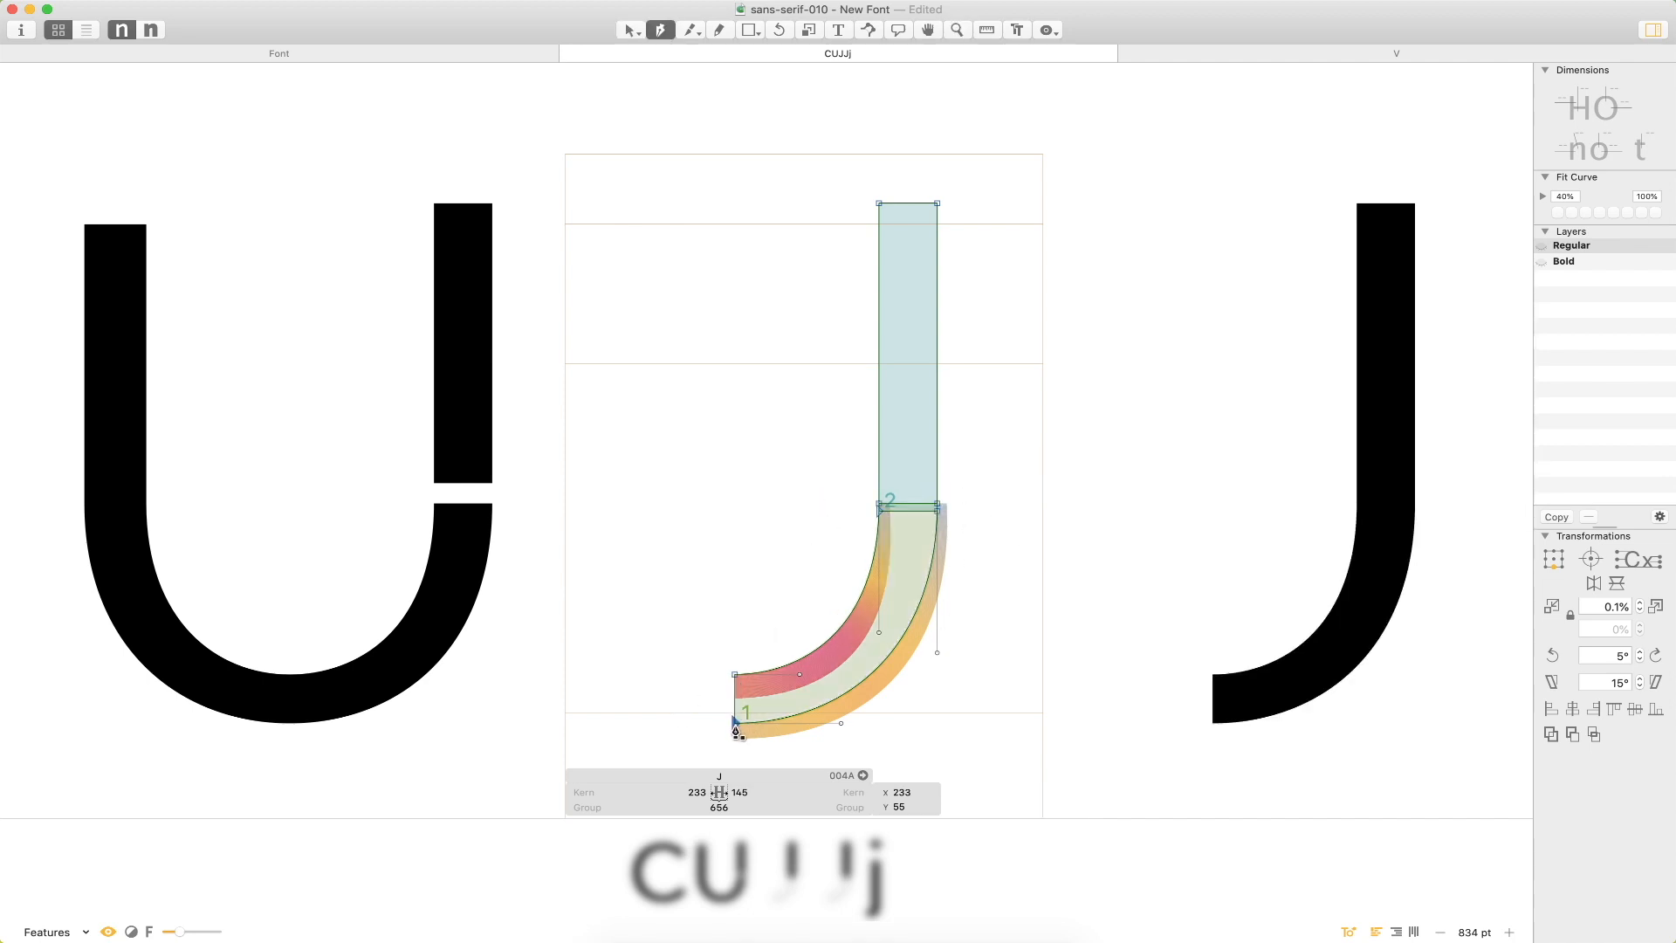
{"action": "key", "text": "v"}
Lower the four points where the J's stem and curve meet by 40 units to centre Y 254.5.
{"action": "scroll", "coordinate": [1055, 603], "scroll_direction": "down", "scroll_amount": 2}
{"action": "scroll", "coordinate": [1055, 603], "scroll_direction": "right", "scroll_amount": 3}
{"action": "left_click_drag", "start_coordinate": [926, 412], "coordinate": [709, 544]}
{"action": "key", "text": "shift+Down"}
{"action": "key", "text": "shift+Down"}
{"action": "key", "text": "shift+Down"}
{"action": "key", "text": "shift+Down"}
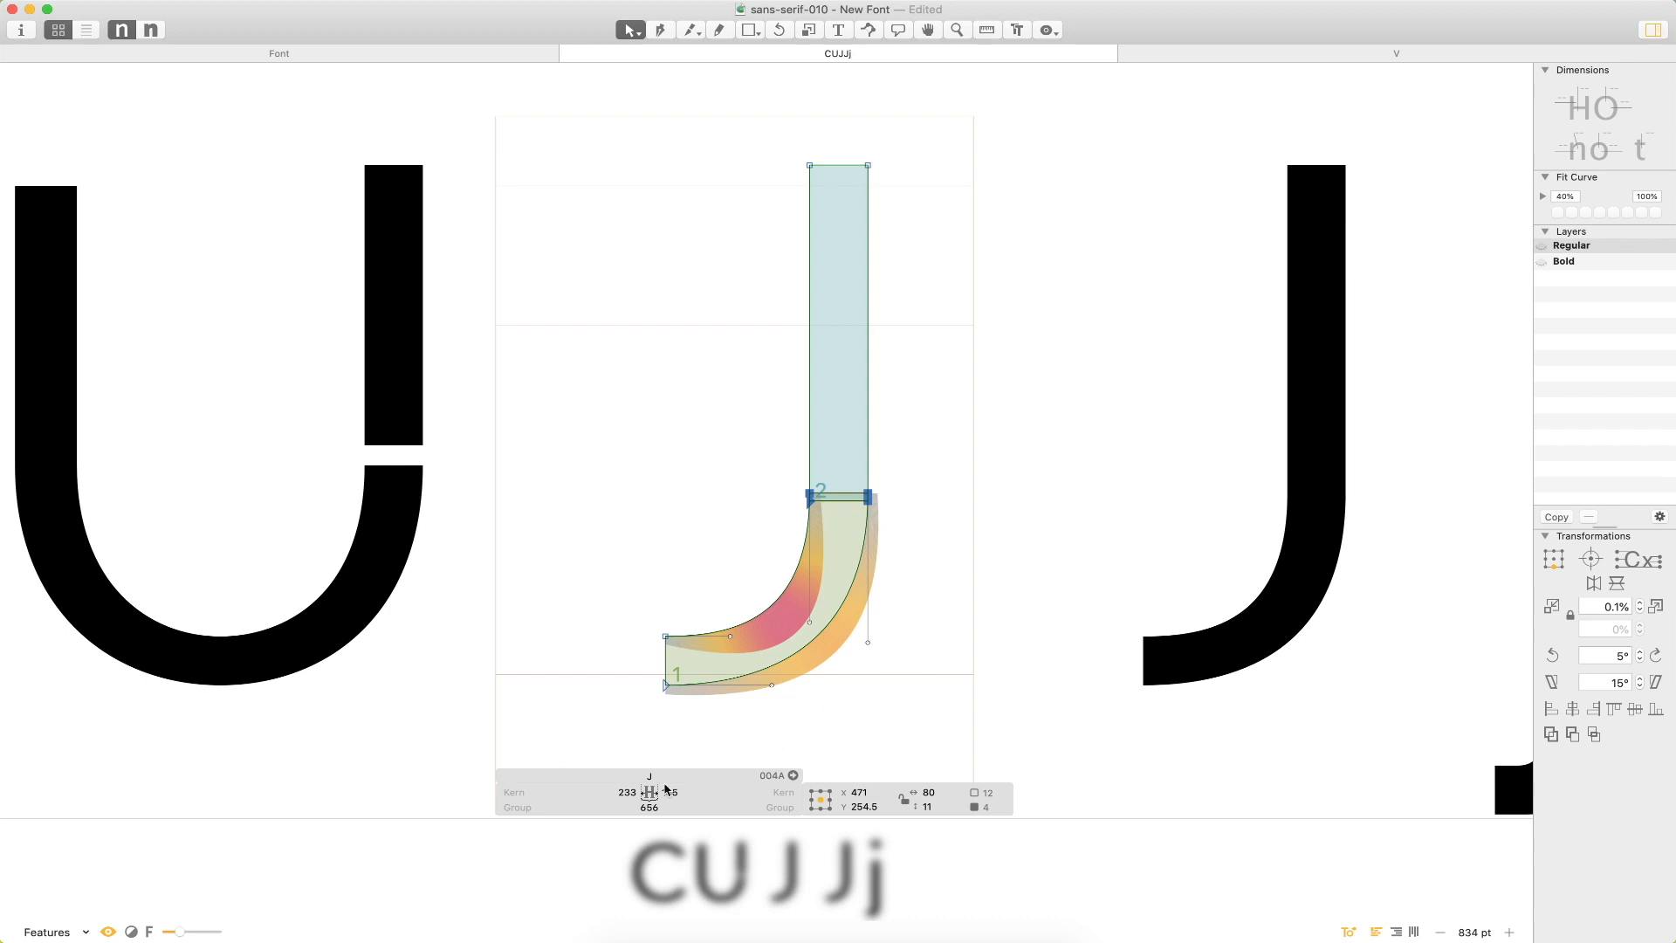
{"action": "key", "text": "super+minus"}
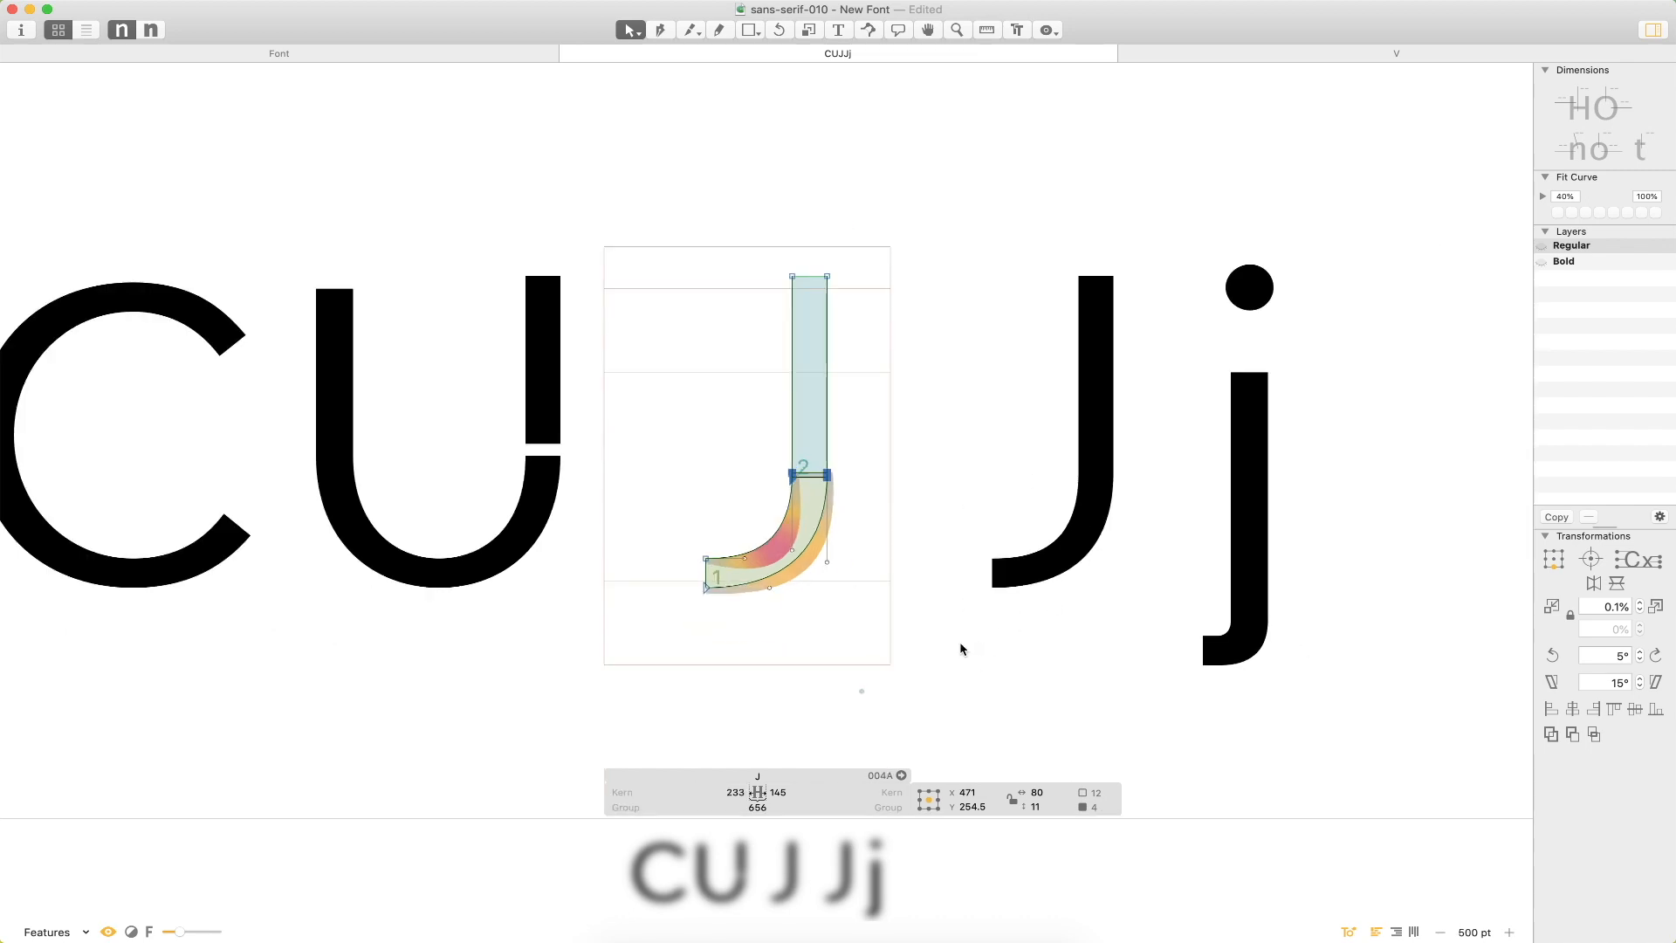
Extend the bottom of the U's right stem down to meet the bowl again.
{"action": "double_click", "coordinate": [576, 431]}
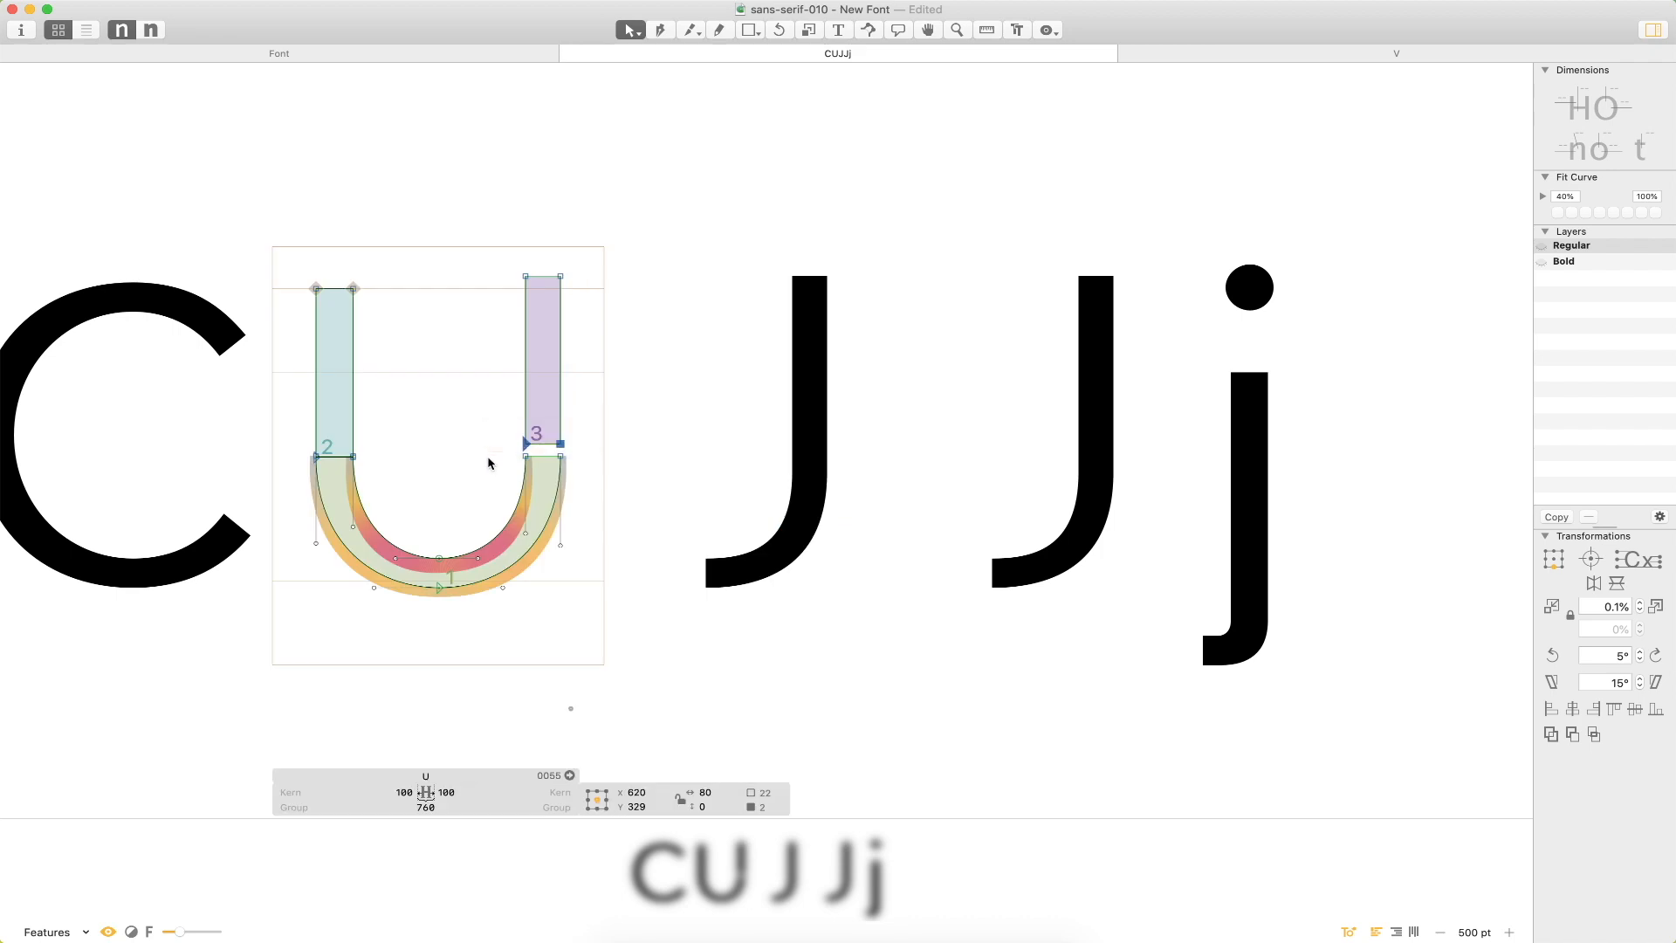
{"action": "left_click", "coordinate": [646, 472]}
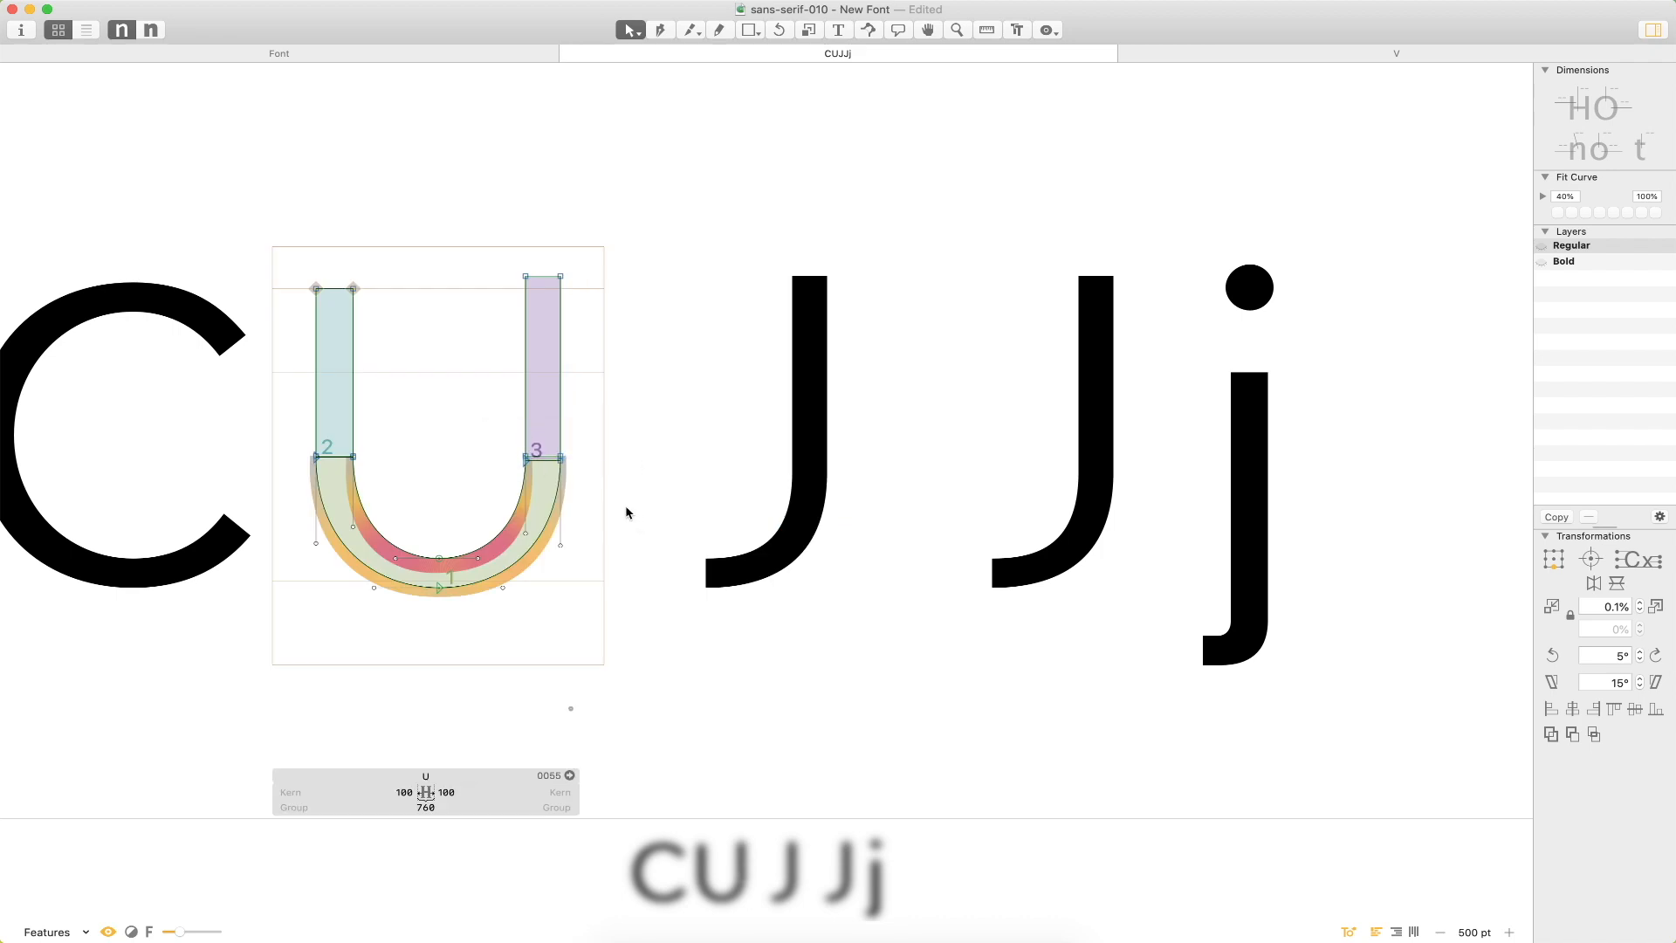
{"action": "key", "text": "super+space"}
{"action": "left_click_drag", "start_coordinate": [581, 421], "coordinate": [464, 501]}
{"action": "left_click_drag", "start_coordinate": [749, 437], "coordinate": [1065, 474]}
{"action": "key", "text": "shift+Up"}
{"action": "left_click", "coordinate": [1080, 455]}
{"action": "key", "text": "super+0"}
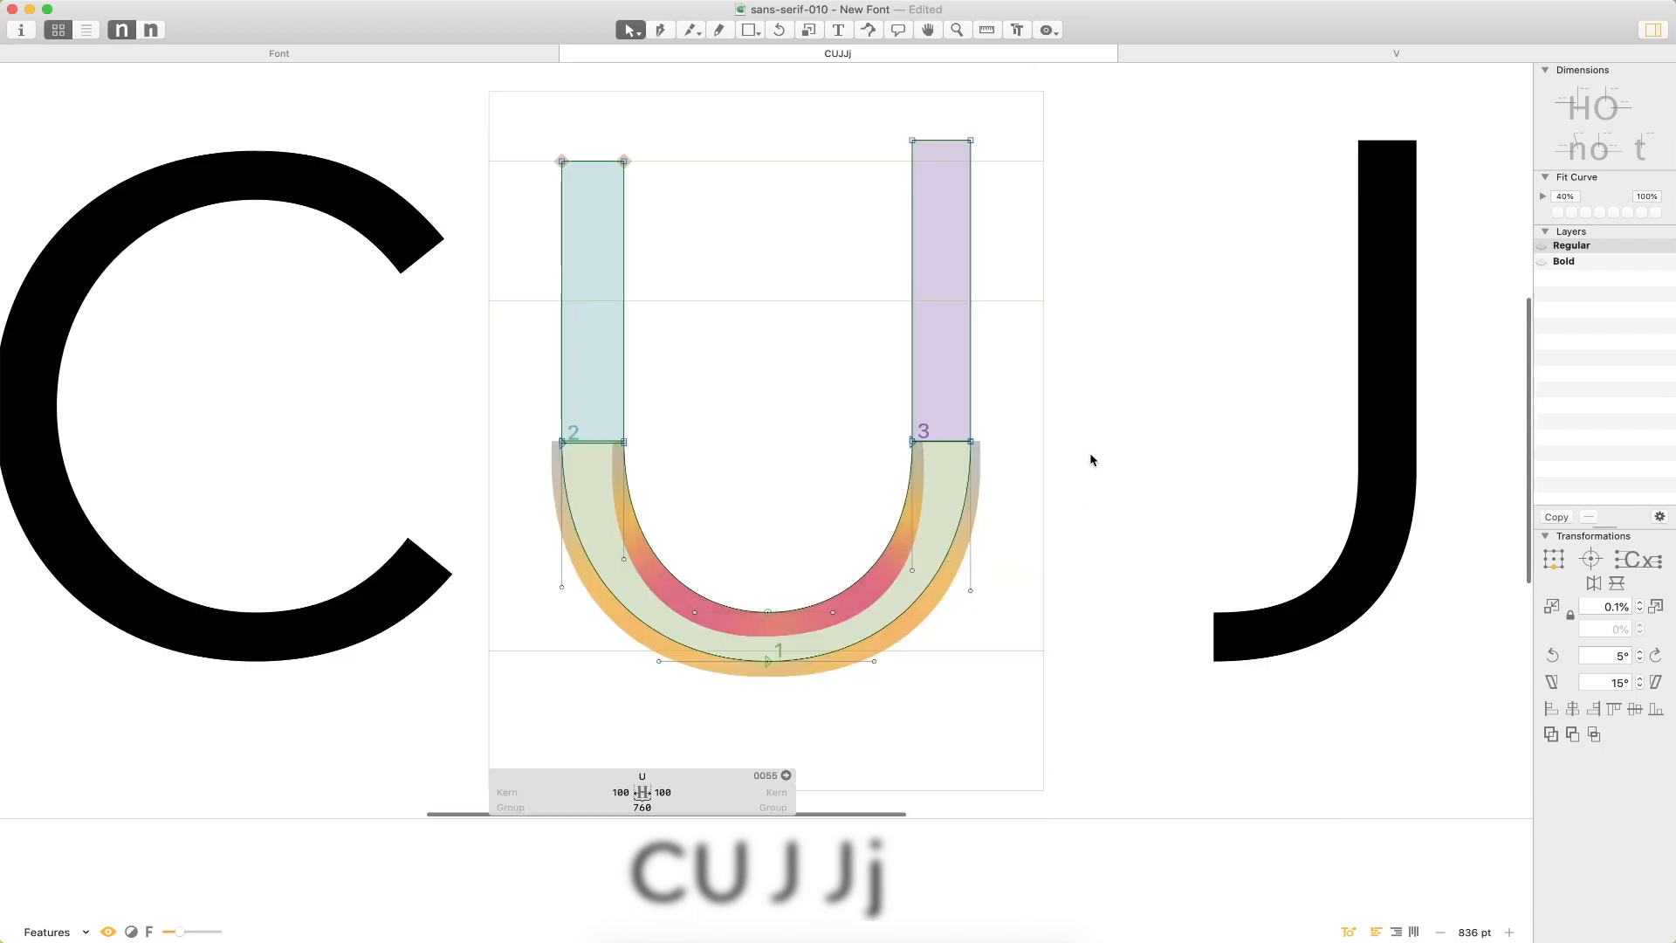
Remove the U from between the C and the J in the text line.
{"action": "key", "text": "t"}
{"action": "key", "text": "Right"}
{"action": "key", "text": "BackSpace"}
{"action": "key", "text": "Escape"}
{"action": "key", "text": "super+minus"}
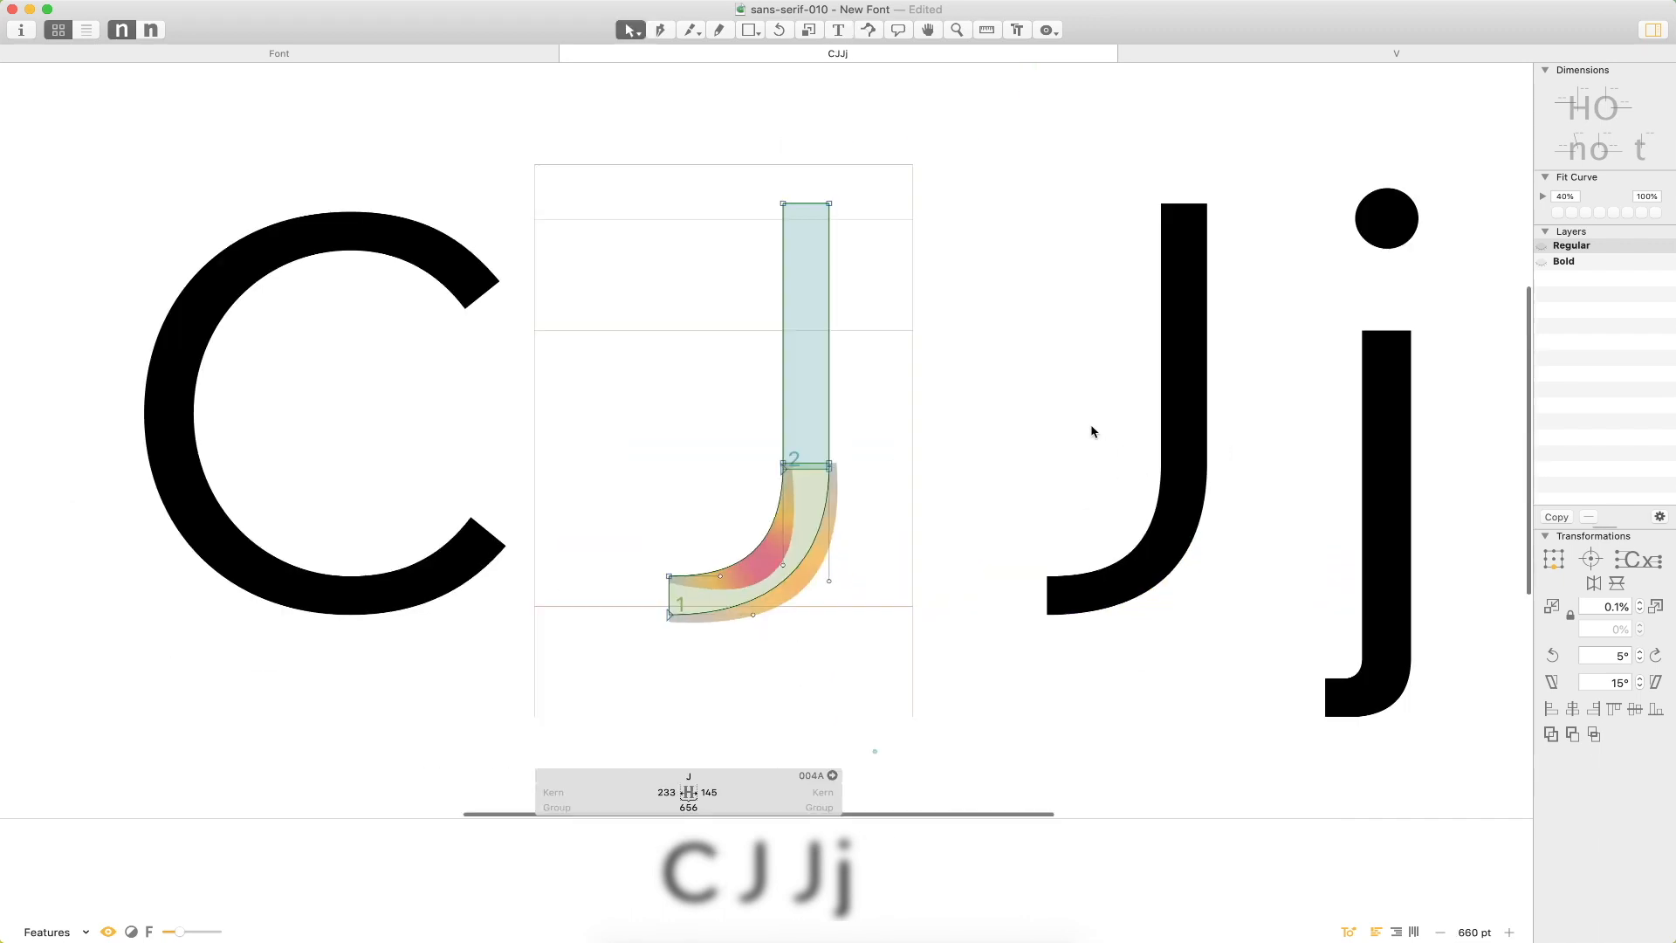
Insert an H before the J as a height reference and lower the J's stem top to Y 700.
{"action": "type", "text": "t"}
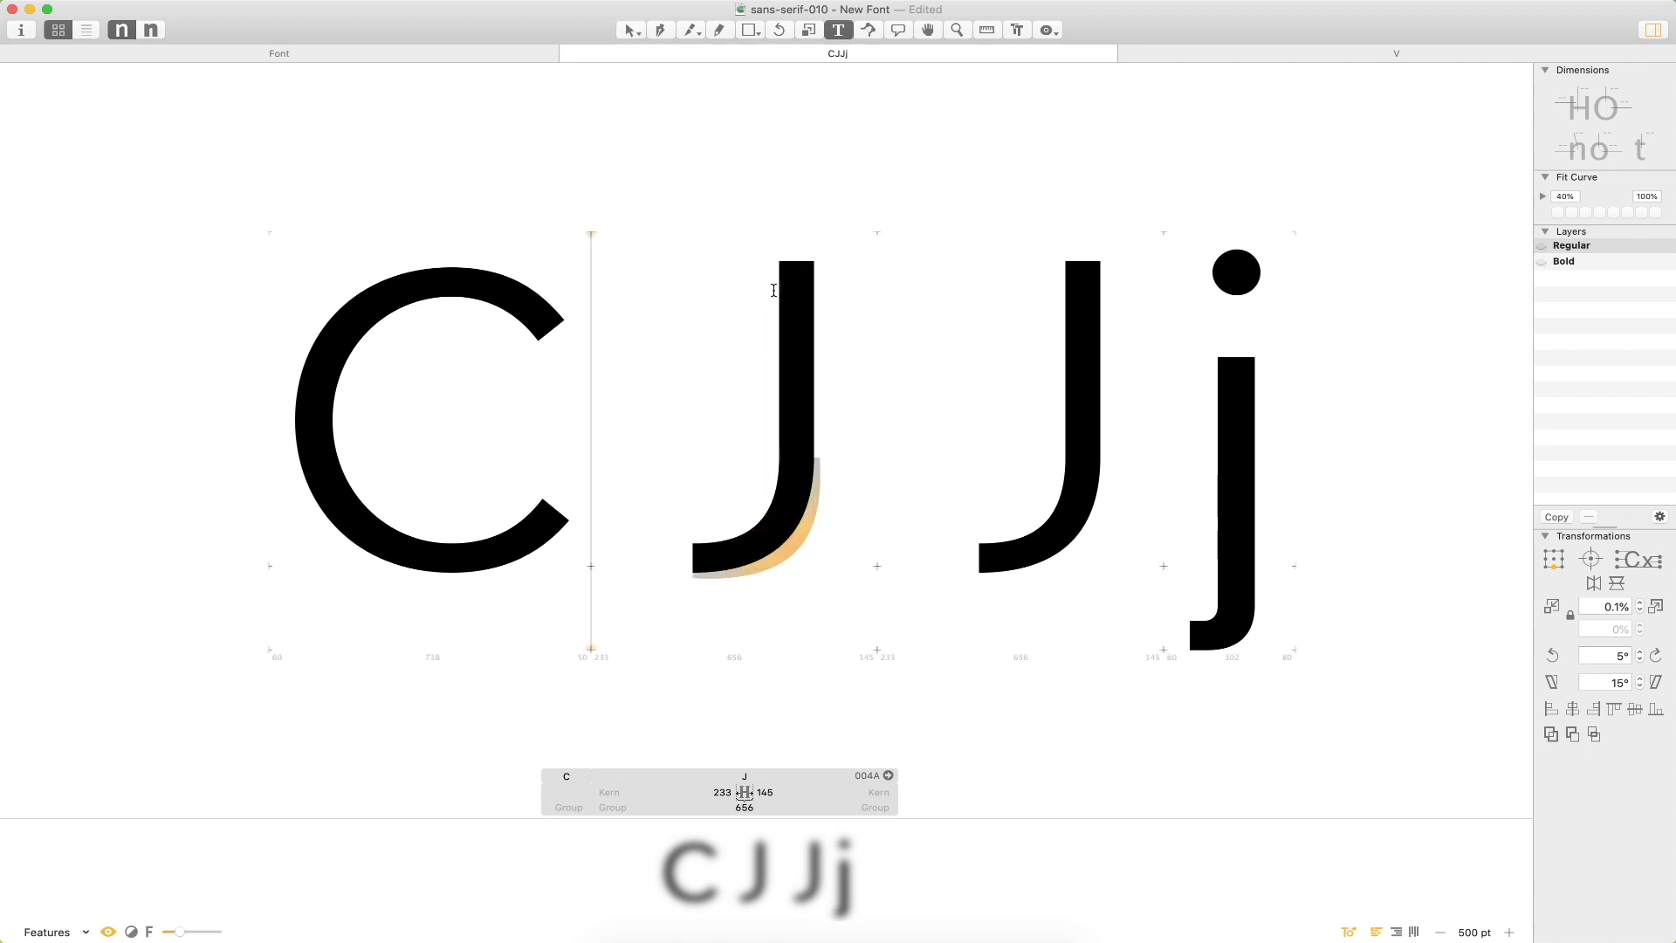
{"action": "type", "text": "H"}
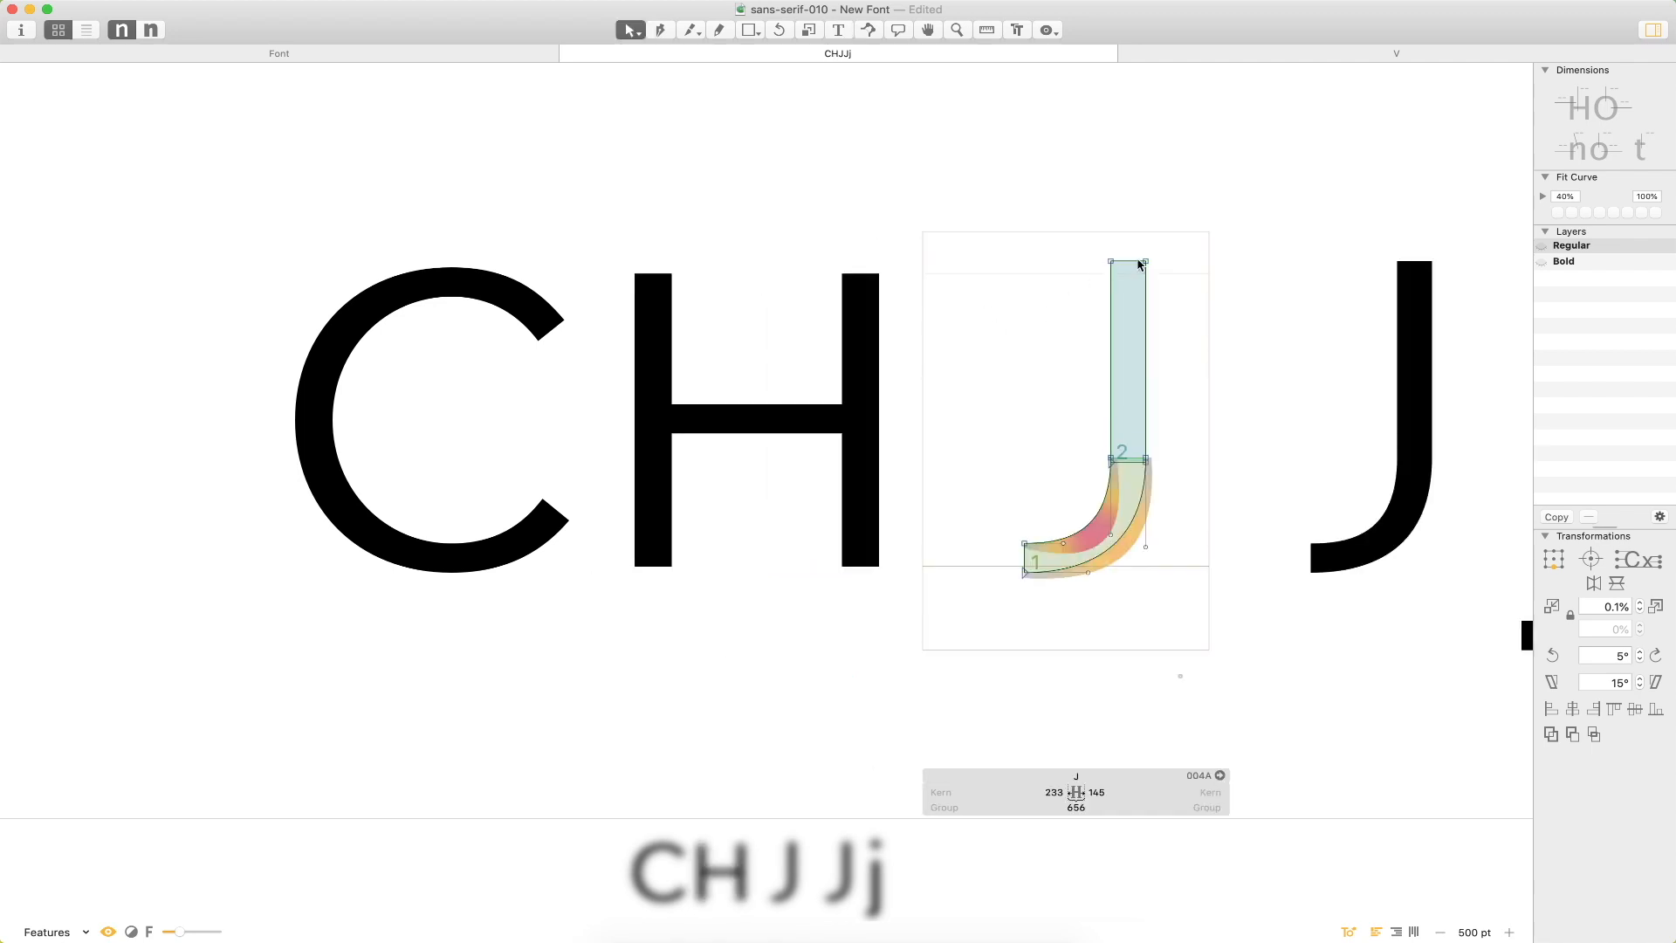
{"action": "left_click_drag", "start_coordinate": [1169, 241], "coordinate": [1066, 291]}
{"action": "key", "text": "shift+Down"}
{"action": "key", "text": "shift+Down"}
{"action": "key", "text": "shift+Down"}
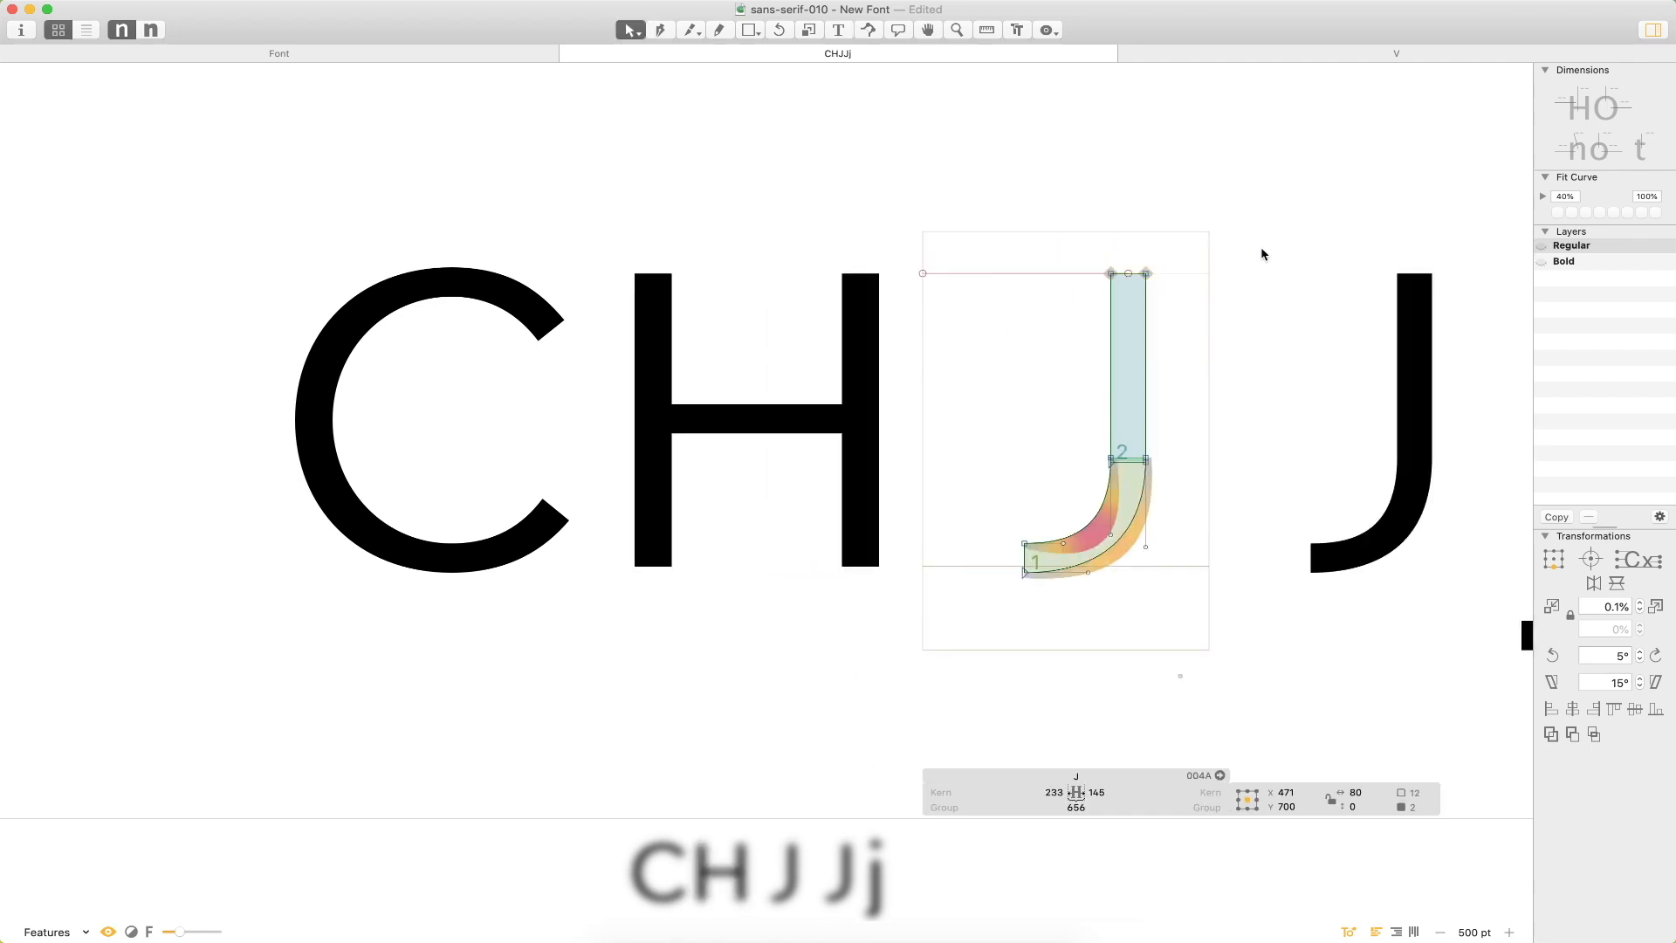
Remove the reference H from the text line.
{"action": "key", "text": "t"}
{"action": "key", "text": "BackSpace"}
{"action": "key", "text": "Escape"}
Lower the four stem and curve junction points of the J by another 40 units to centre Y 214.5.
{"action": "left_click_drag", "start_coordinate": [954, 385], "coordinate": [879, 396]}
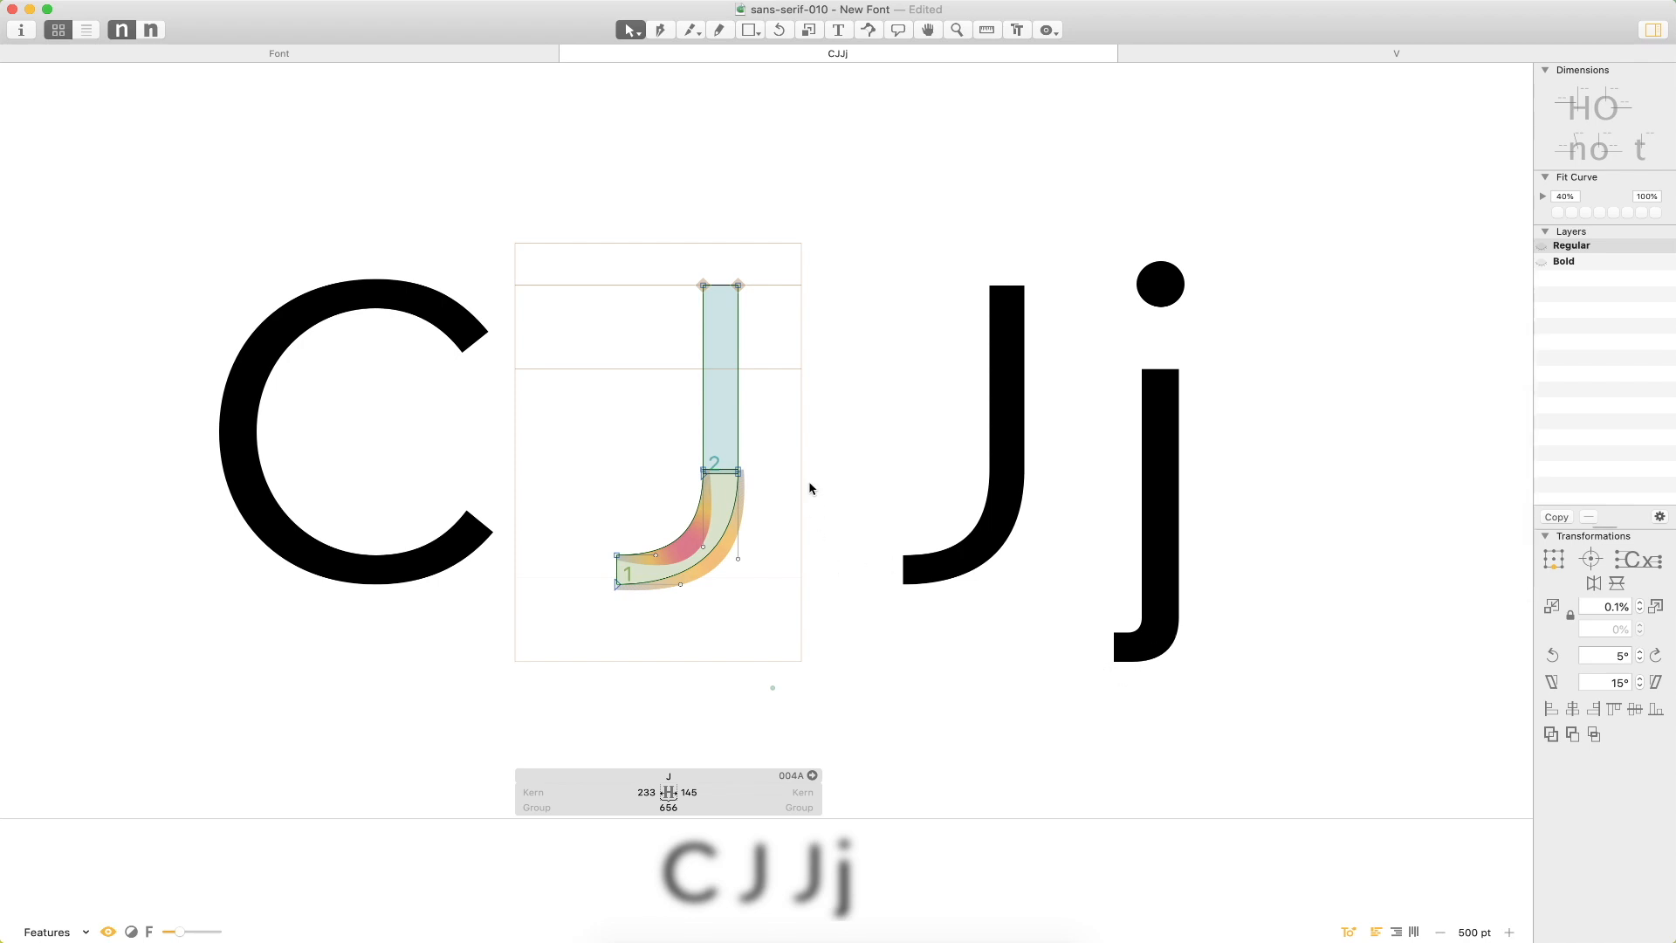
{"action": "left_click_drag", "start_coordinate": [787, 424], "coordinate": [659, 513]}
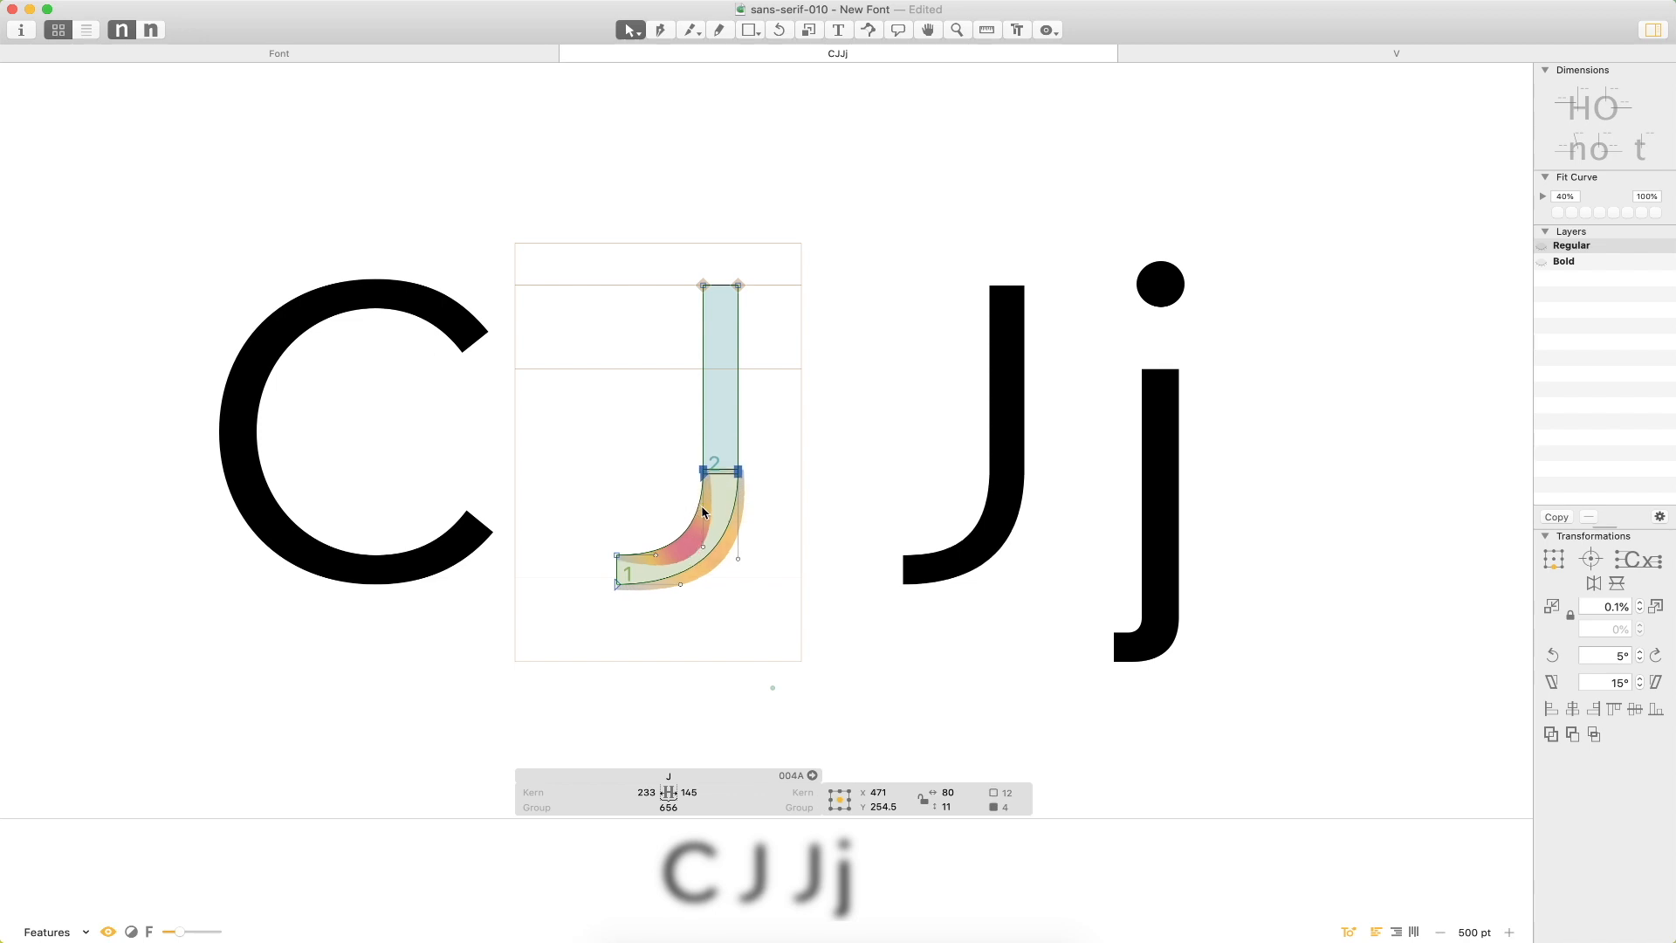
{"action": "key", "text": "shift+Down"}
{"action": "key", "text": "shift+Down"}
{"action": "key", "text": "shift+Down"}
{"action": "key", "text": "shift+Down"}
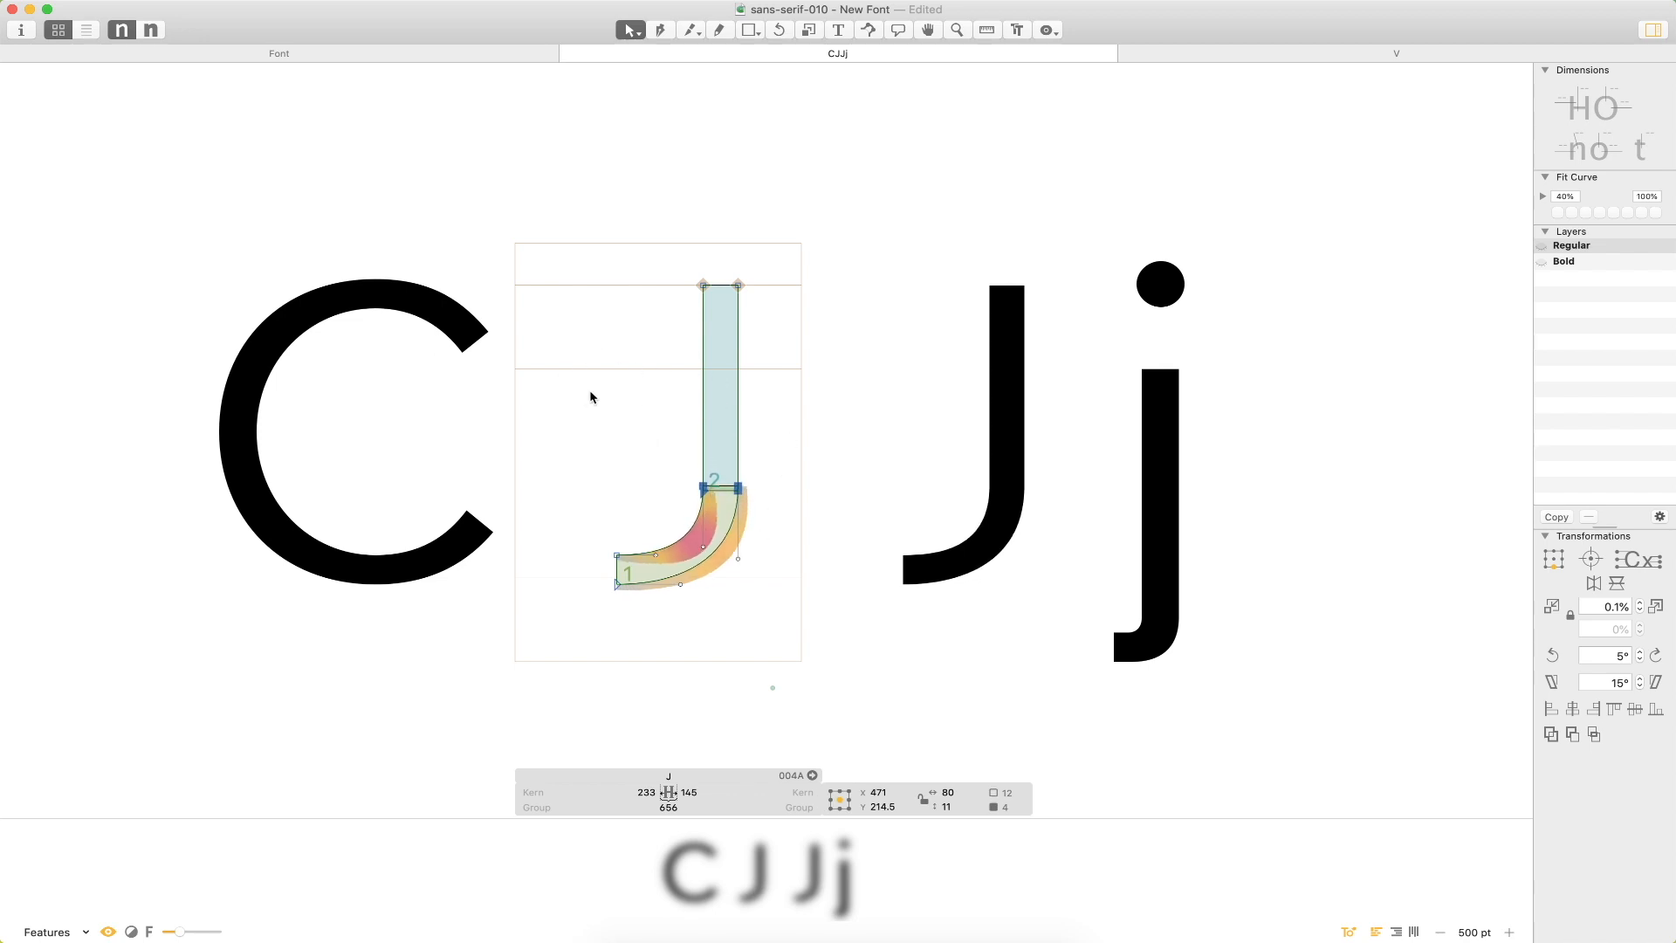
Lower the two vertical curve handles of the J's hook to centre Y 30.5 at centre X 471.
{"action": "left_click_drag", "start_coordinate": [797, 546], "coordinate": [672, 579]}
{"action": "key", "text": "shift+Left"}
{"action": "key", "text": "shift+Down"}
{"action": "key", "text": "shift+Down"}
{"action": "key", "text": "shift+Down"}
{"action": "key", "text": "shift+Down"}
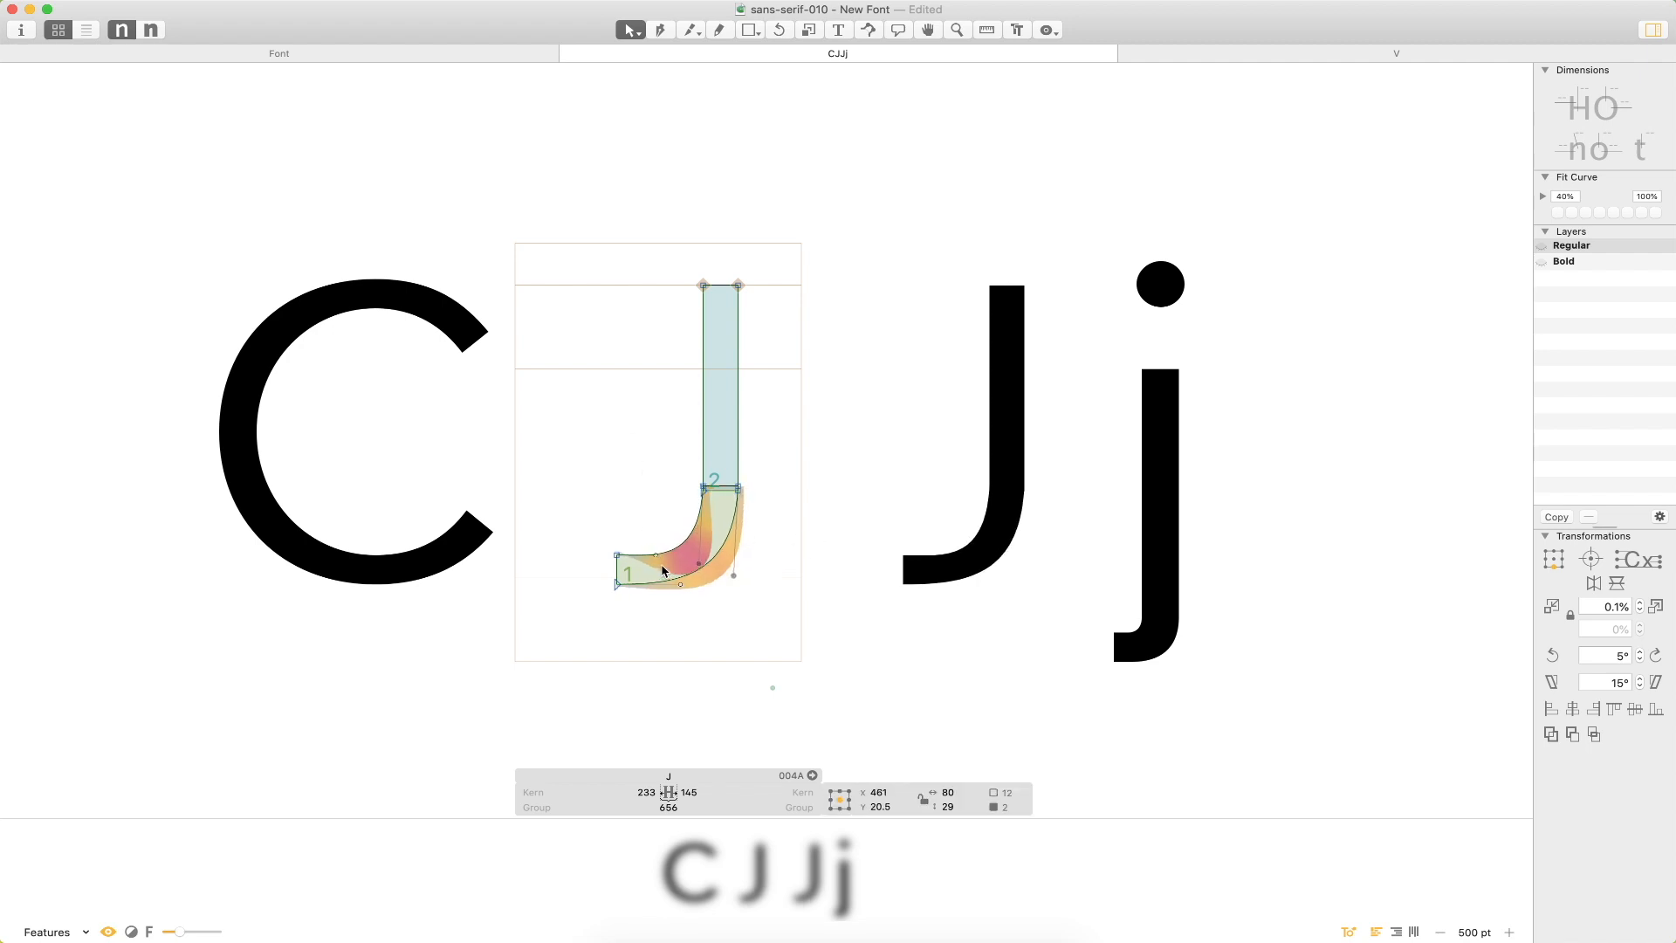
{"action": "key", "text": "shift+Right"}
{"action": "key", "text": "shift+Up"}
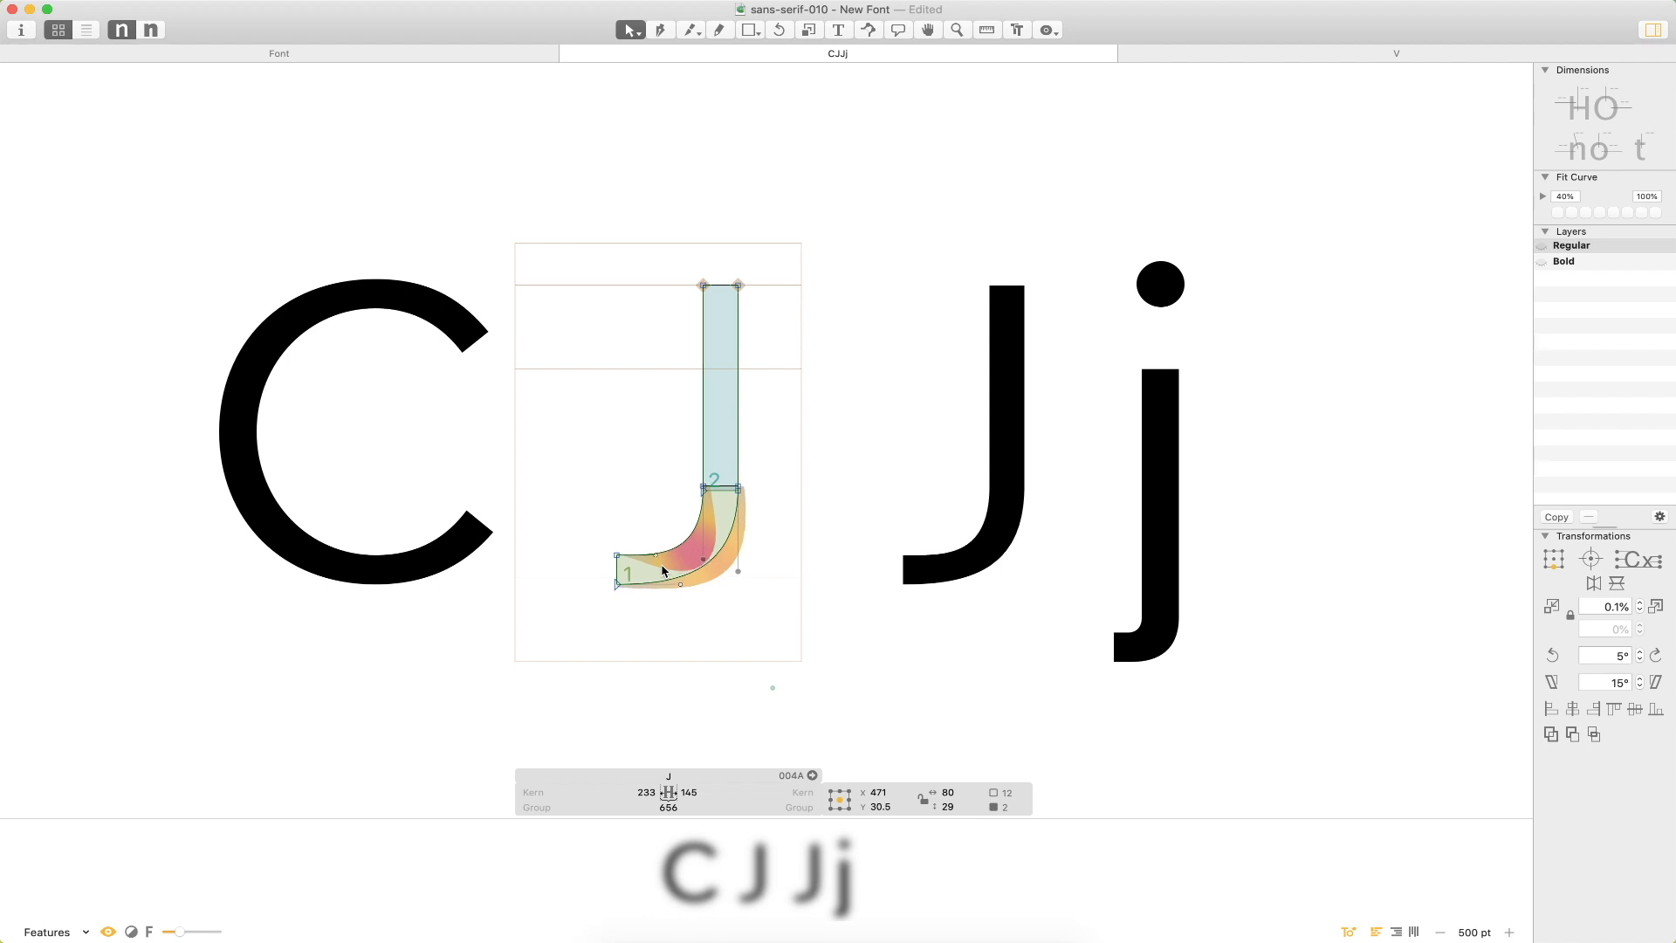
Try shifting the two horizontal curve handles of the J's hook sideways.
{"action": "left_click", "coordinate": [723, 518]}
{"action": "key", "text": "z"}
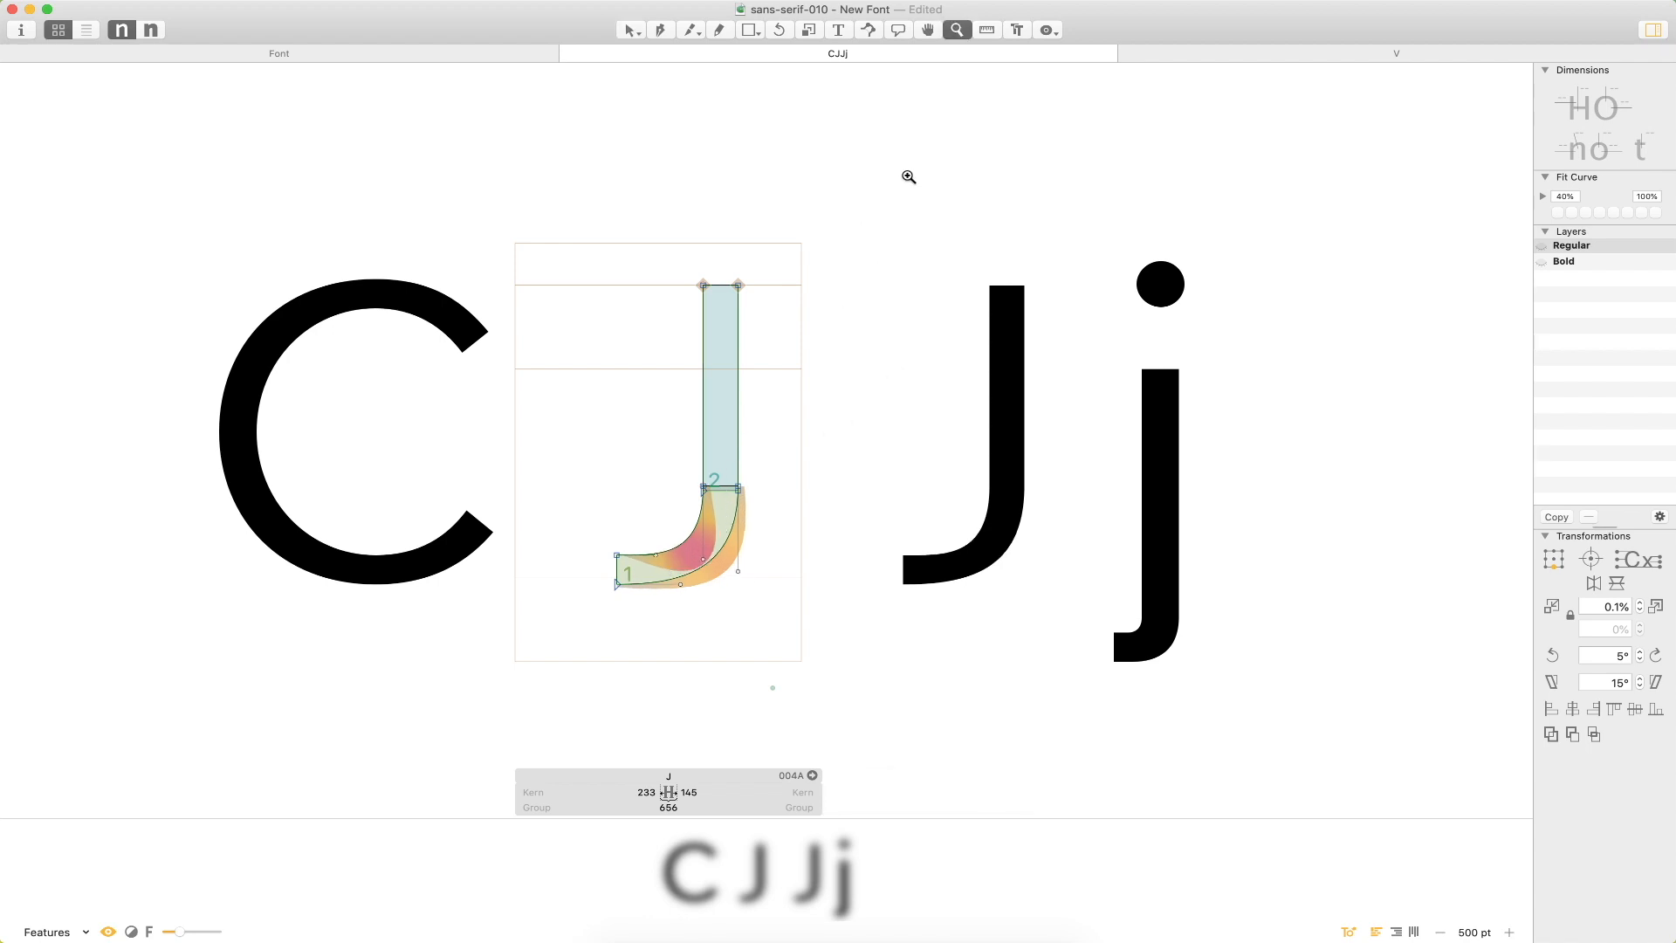
{"action": "left_click_drag", "start_coordinate": [896, 193], "coordinate": [497, 746]}
{"action": "key", "text": "v"}
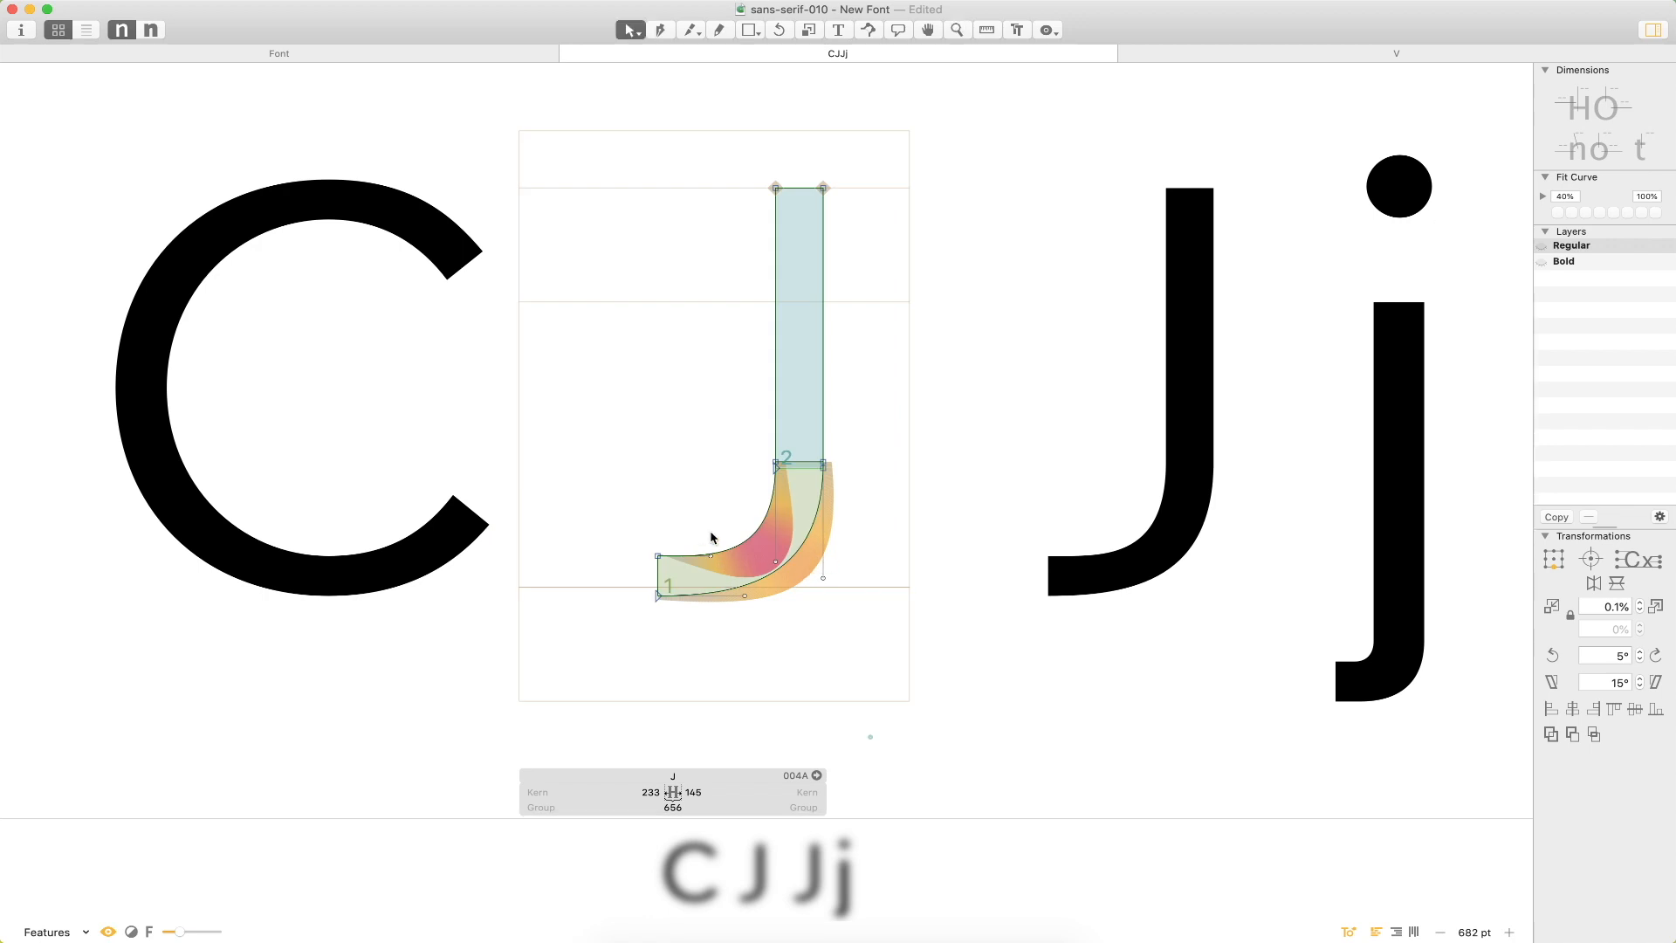
{"action": "left_click_drag", "start_coordinate": [703, 541], "coordinate": [752, 640]}
{"action": "key", "text": "shift+Right"}
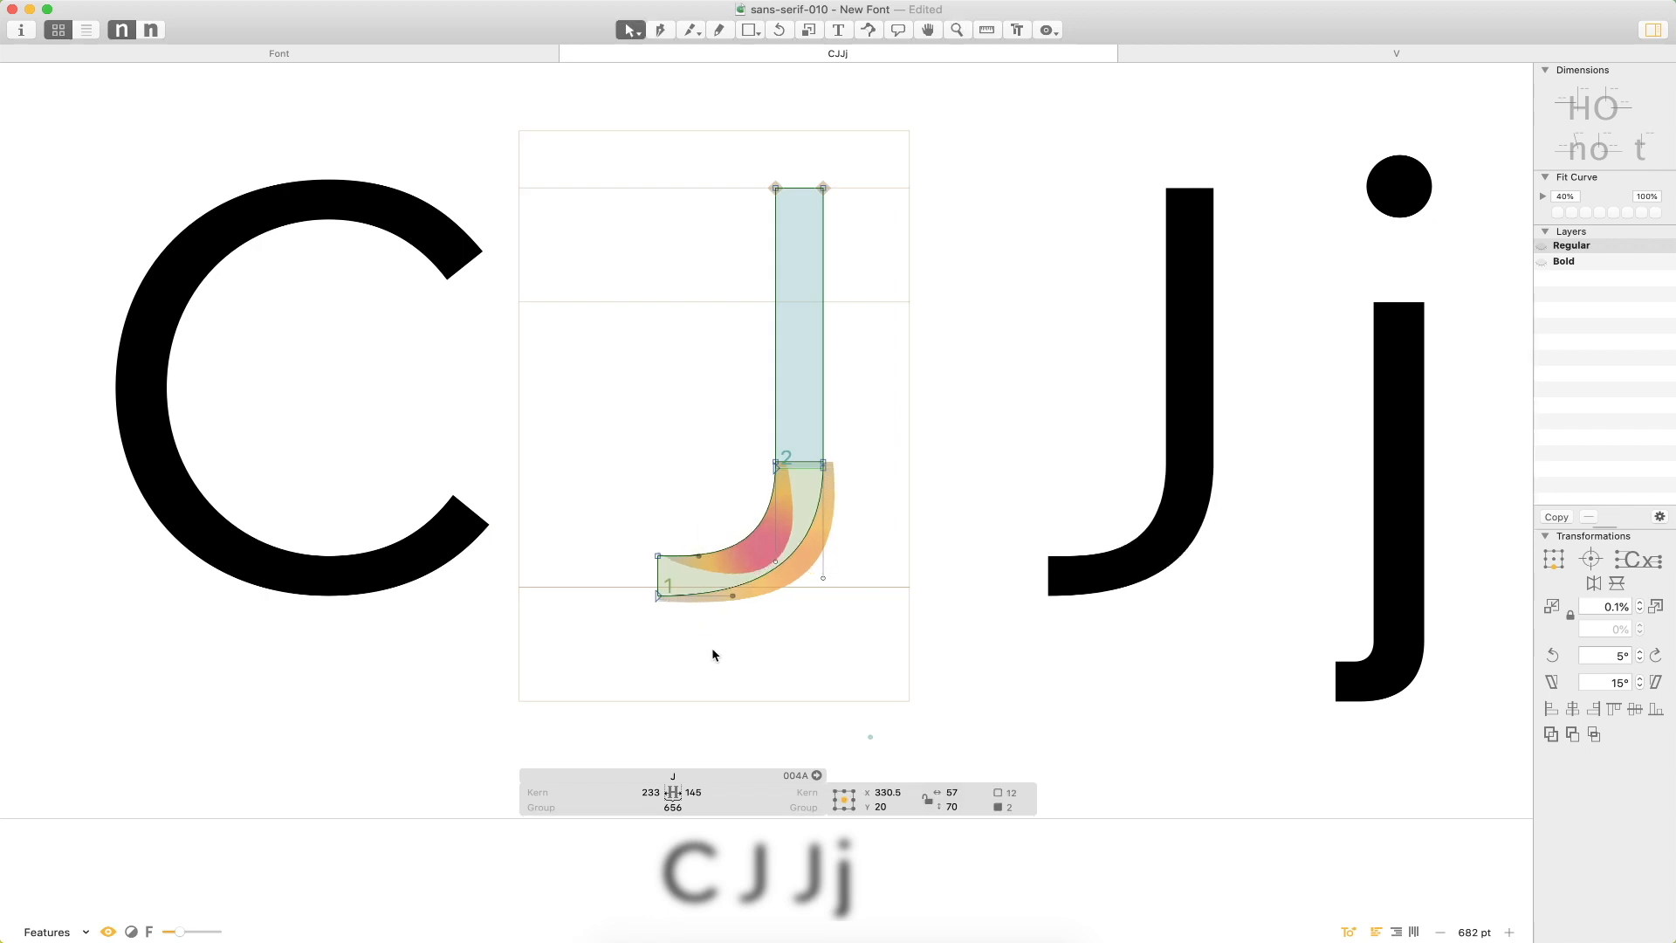
Try repositioning the vertical handle of the J's inner curve and undo the change.
{"action": "left_click_drag", "start_coordinate": [903, 530], "coordinate": [774, 599]}
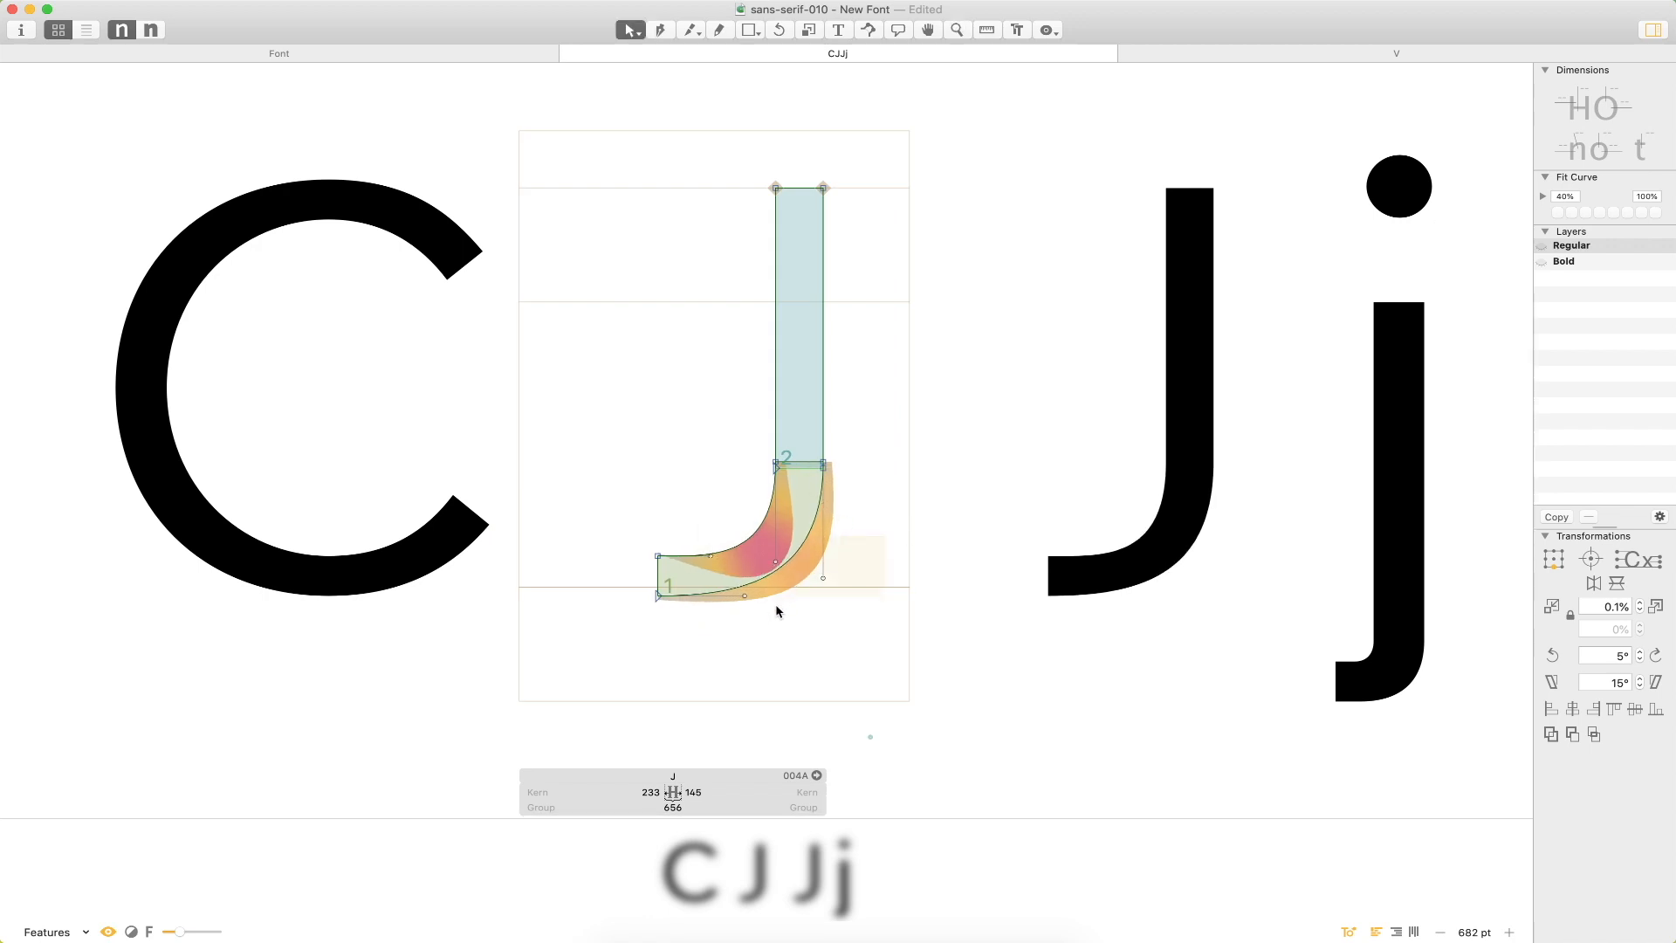
{"action": "left_click_drag", "start_coordinate": [768, 519], "coordinate": [795, 562]}
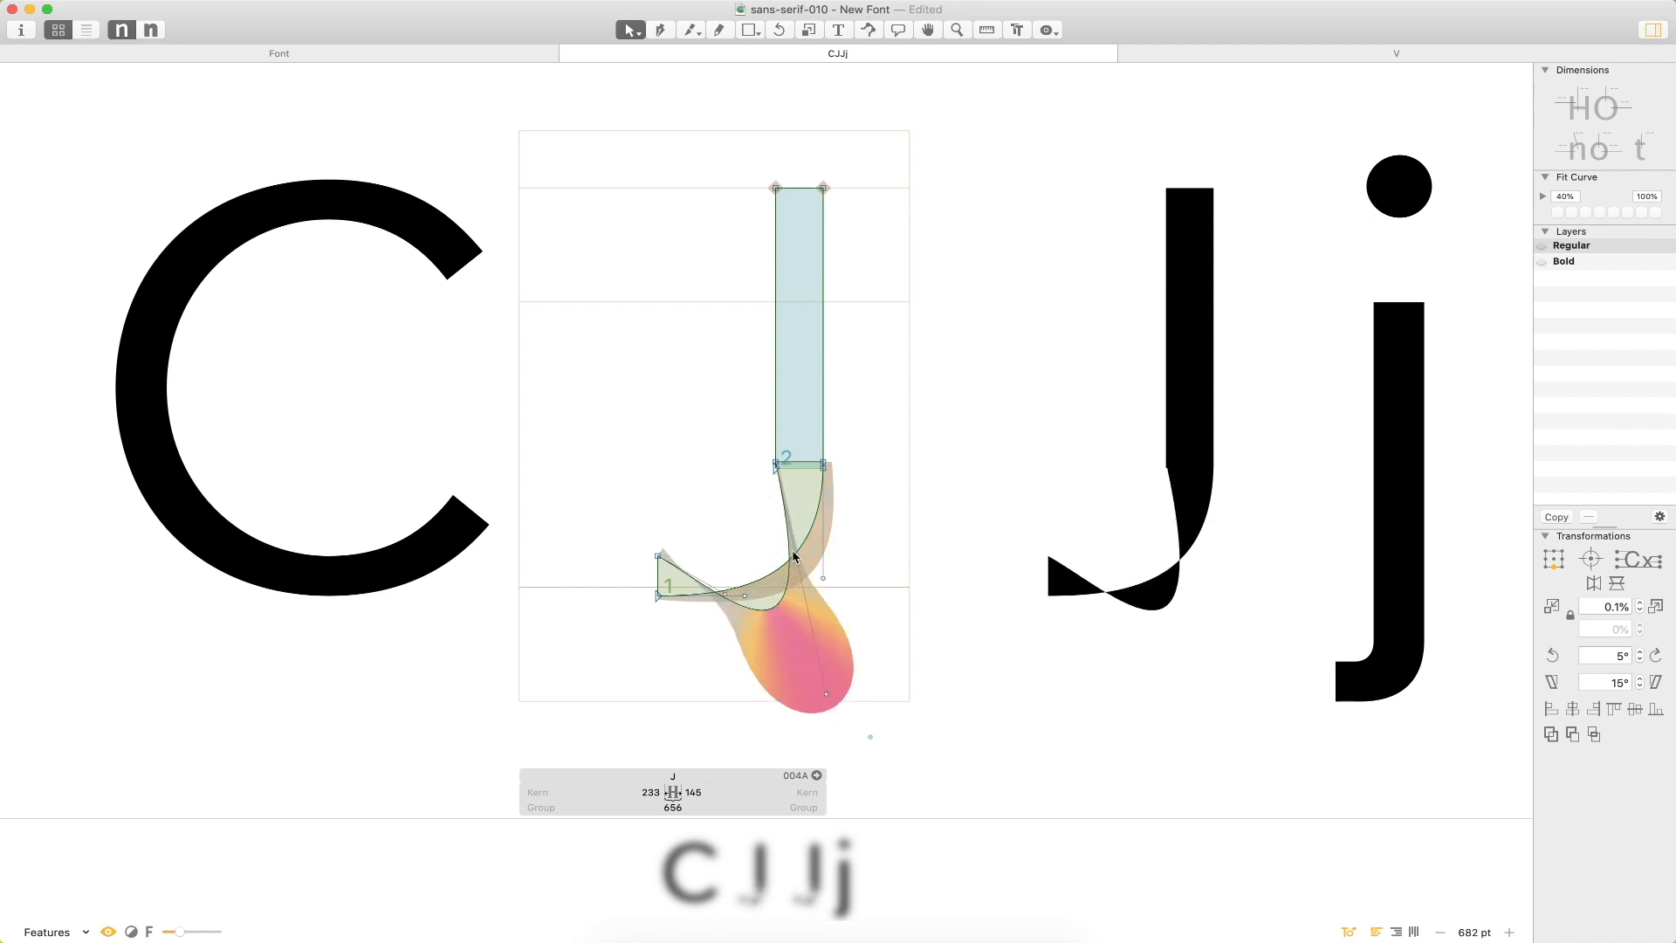
{"action": "key", "text": "super+z"}
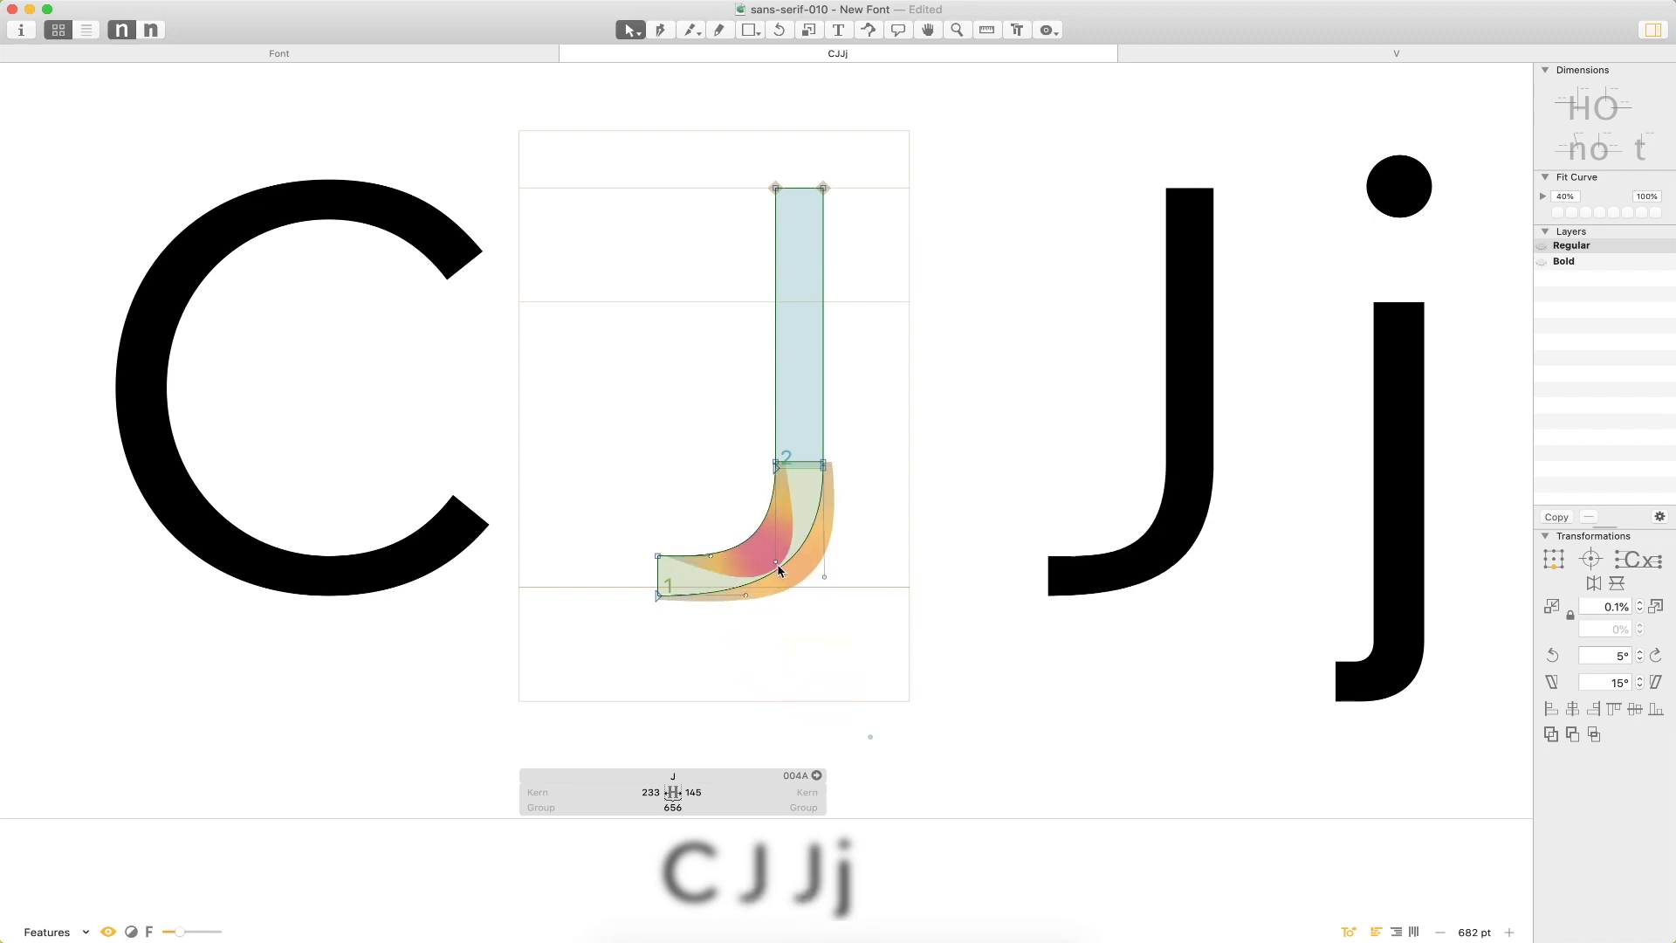
{"action": "key", "text": "super+z"}
Raise the vertical handle of the J's inner curve slightly above its previous position.
{"action": "left_click_drag", "start_coordinate": [777, 566], "coordinate": [797, 588]}
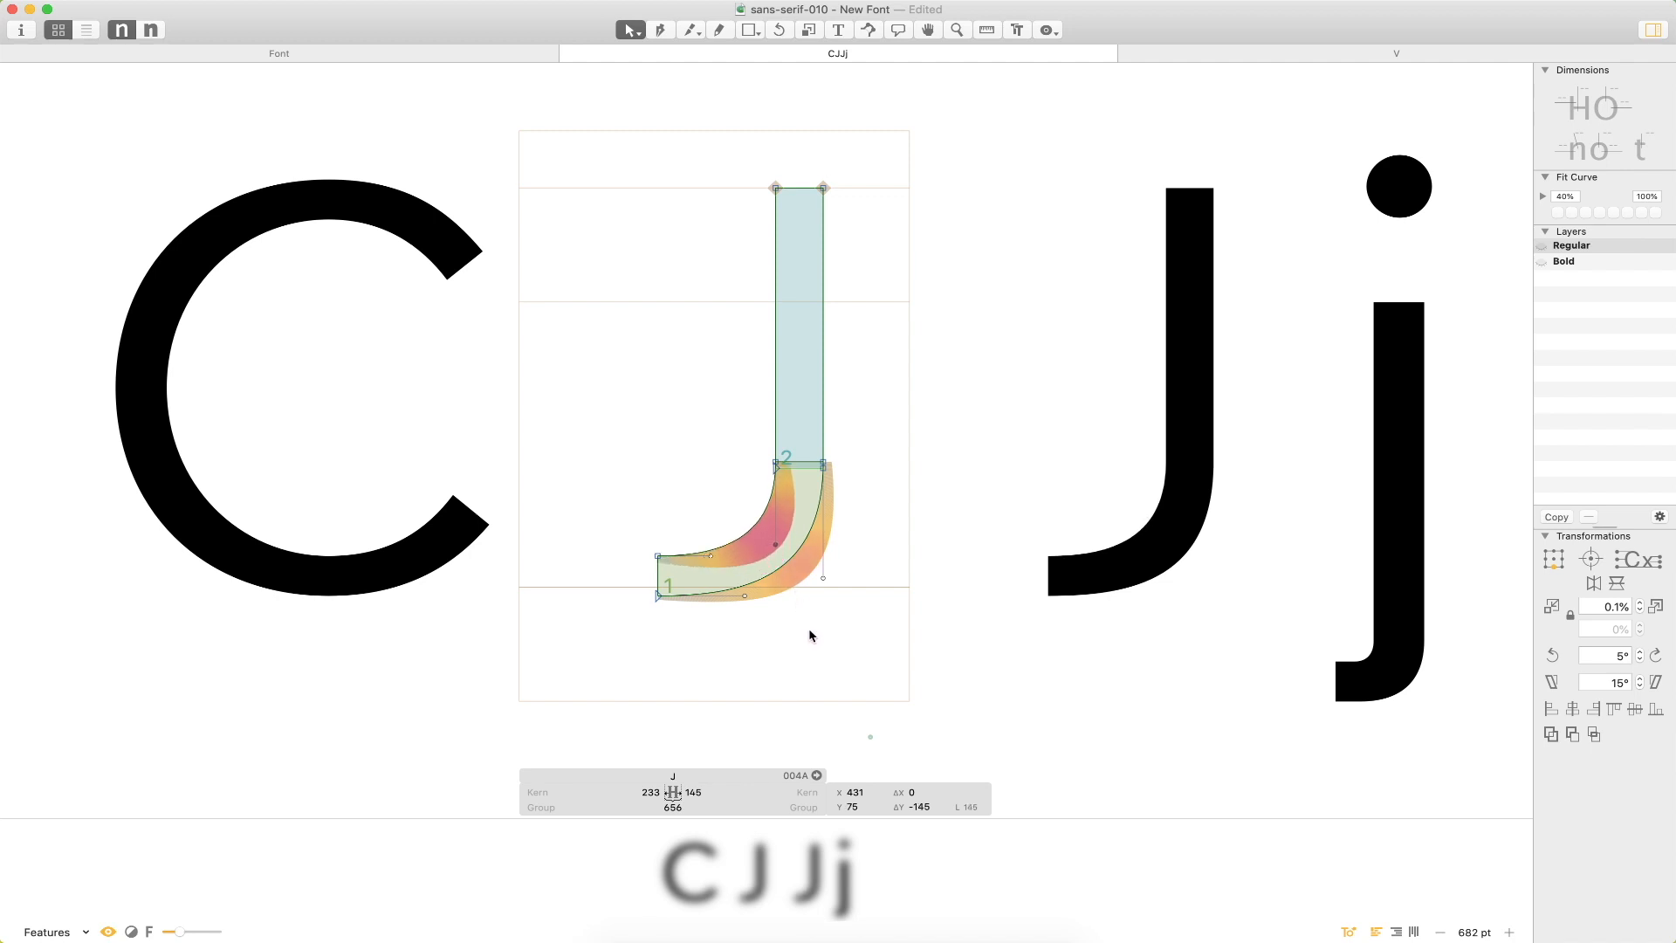
{"action": "key", "text": "Up"}
{"action": "key", "text": "Up"}
{"action": "key", "text": "Up"}
{"action": "left_click", "coordinate": [799, 659]}
Shorten the J's hook by moving its two end points right 60 units to X 293.
{"action": "left_click_drag", "start_coordinate": [623, 490], "coordinate": [672, 636]}
{"action": "key", "text": "shift+Right"}
{"action": "key", "text": "shift+Right"}
{"action": "key", "text": "shift+Right"}
{"action": "key", "text": "shift+Right"}
{"action": "key", "text": "shift+Right"}
{"action": "key", "text": "shift+Right"}
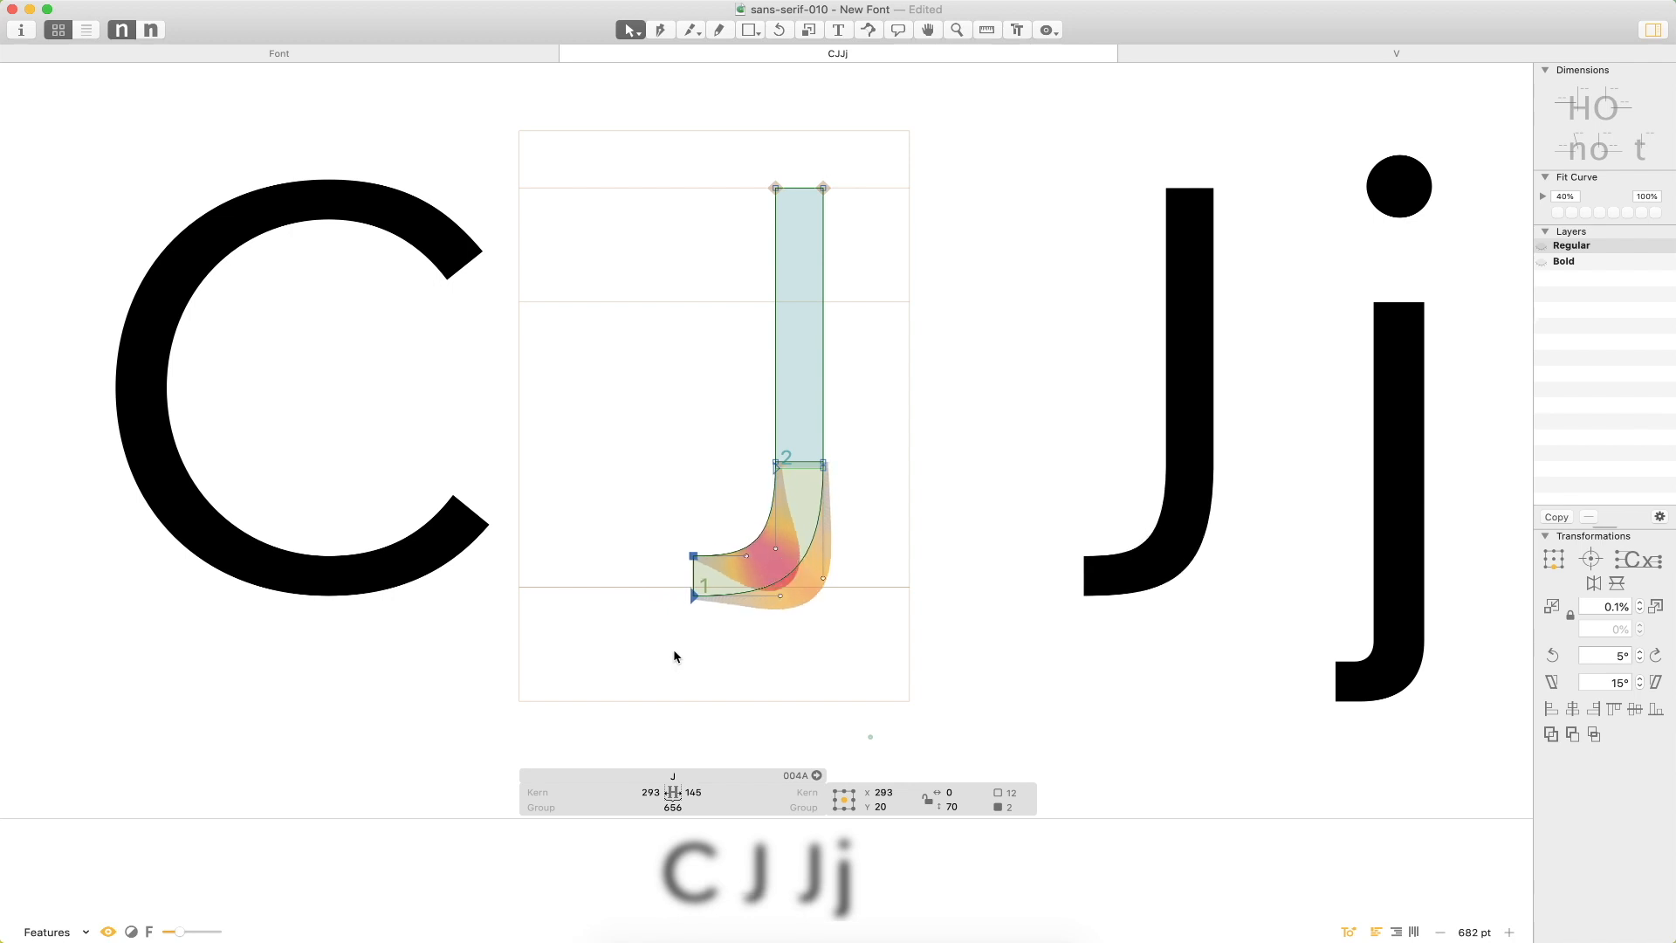
Move the hook's two horizontal curve handles left 40 units to centre X 370.5.
{"action": "left_click", "coordinate": [713, 649]}
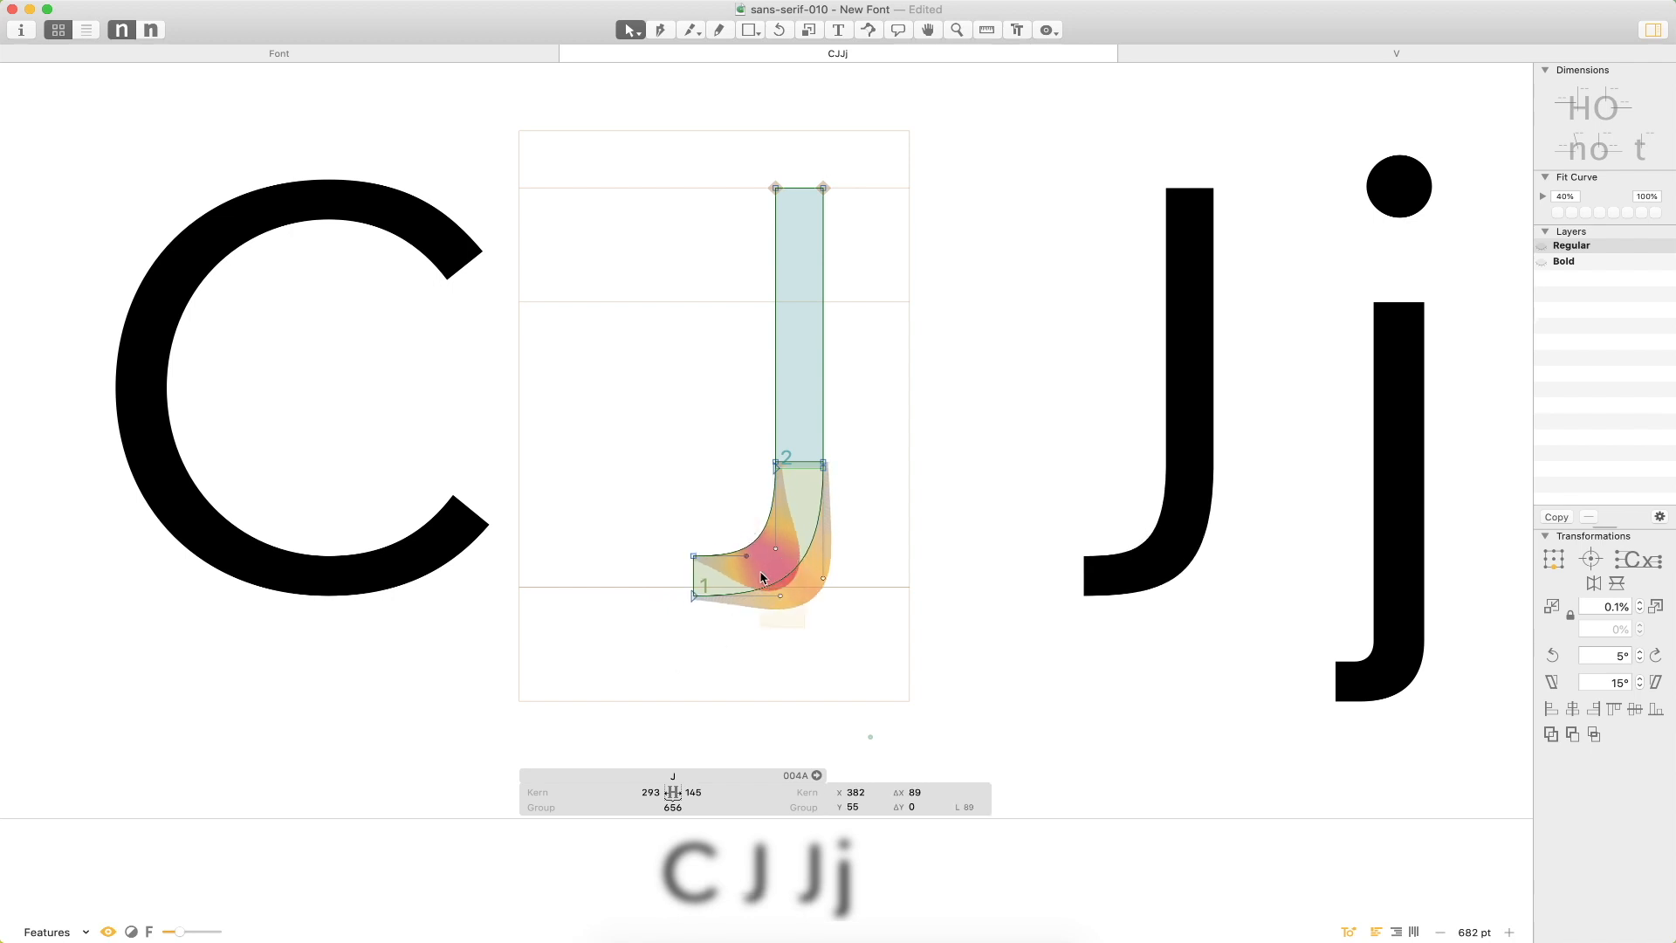
{"action": "left_click", "coordinate": [780, 595], "text": "shift"}
{"action": "key", "text": "shift+Left"}
{"action": "key", "text": "shift+Left"}
{"action": "key", "text": "shift+Left"}
{"action": "key", "text": "shift+Left"}
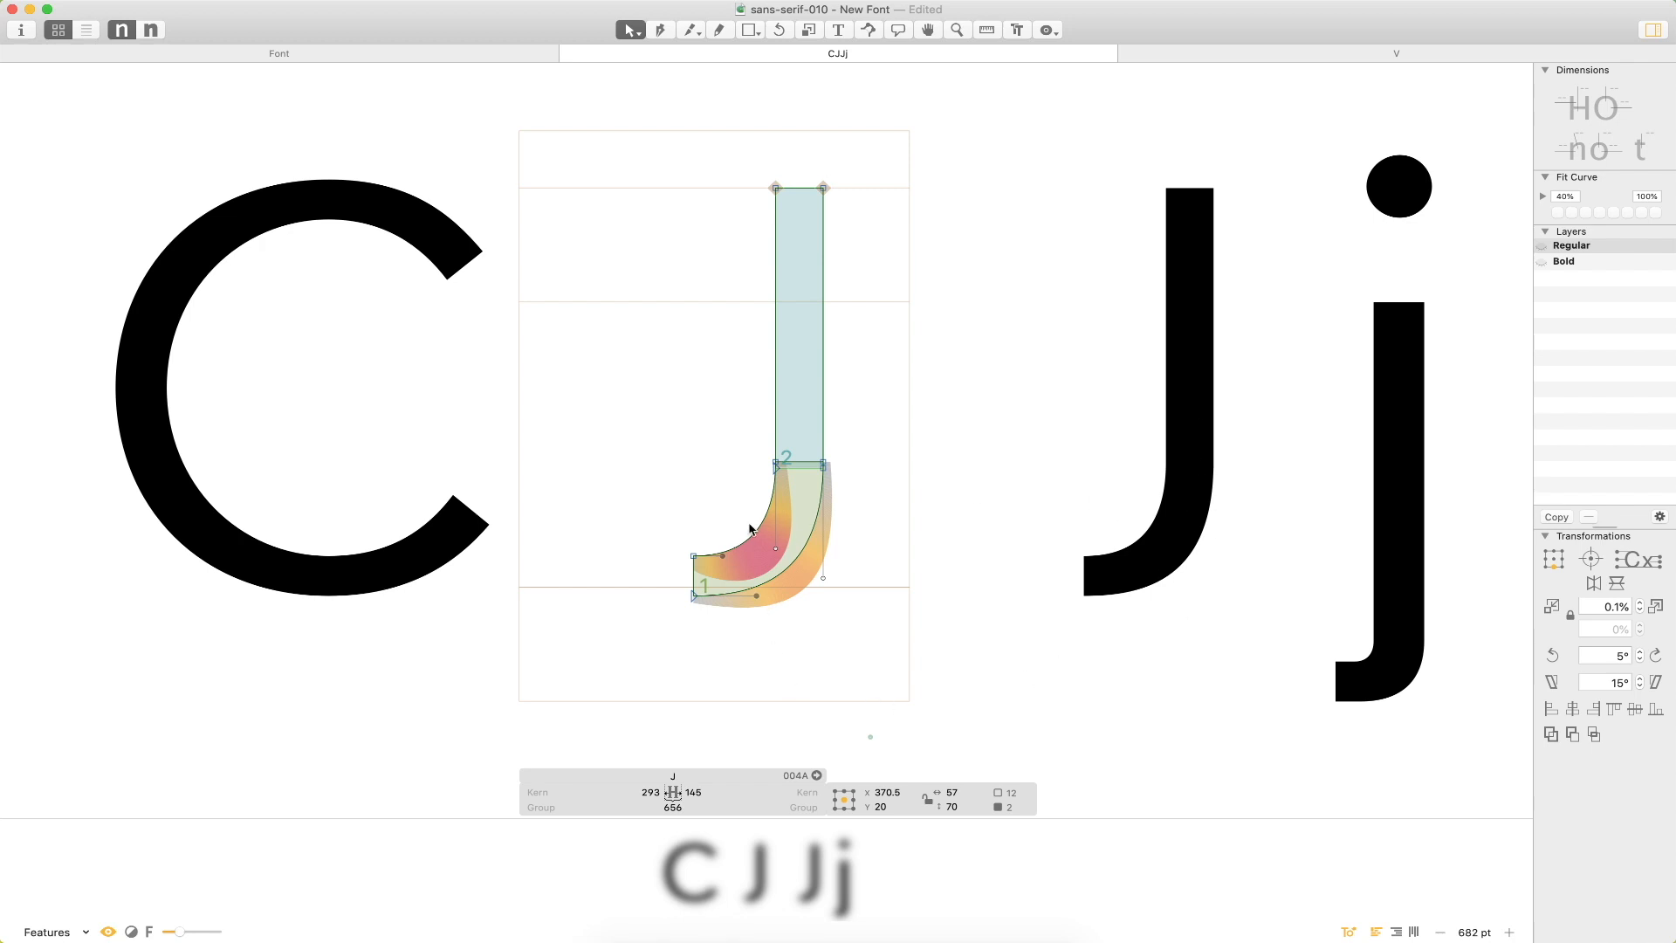
Raise the hook's two vertical curve handles to centre Y 55.
{"action": "left_click_drag", "start_coordinate": [742, 493], "coordinate": [801, 619]}
{"action": "key", "text": "shift+Up"}
{"action": "key", "text": "shift+Up"}
{"action": "key", "text": "shift+Down"}
{"action": "key", "text": "Up"}
{"action": "key", "text": "Up"}
{"action": "key", "text": "Up"}
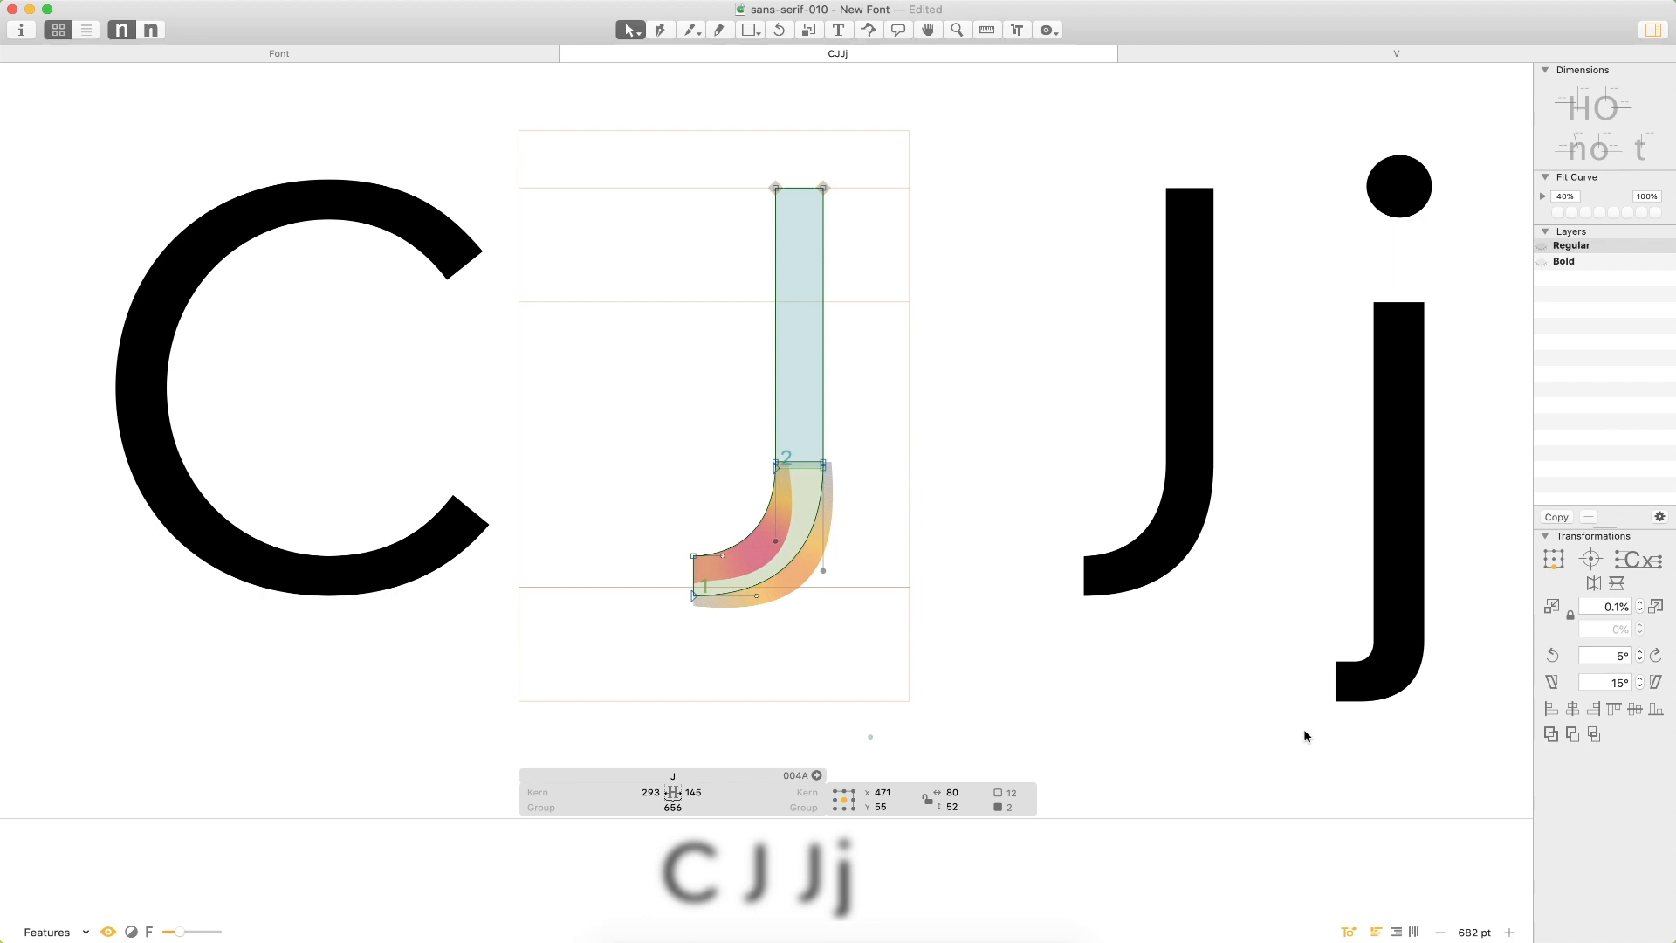
Examine the J's shape and curve proportions beside the C and the lowercase j at different sizes.
{"action": "left_click", "coordinate": [879, 668]}
{"action": "key", "text": "super+minus"}
{"action": "key", "text": "super+minus"}
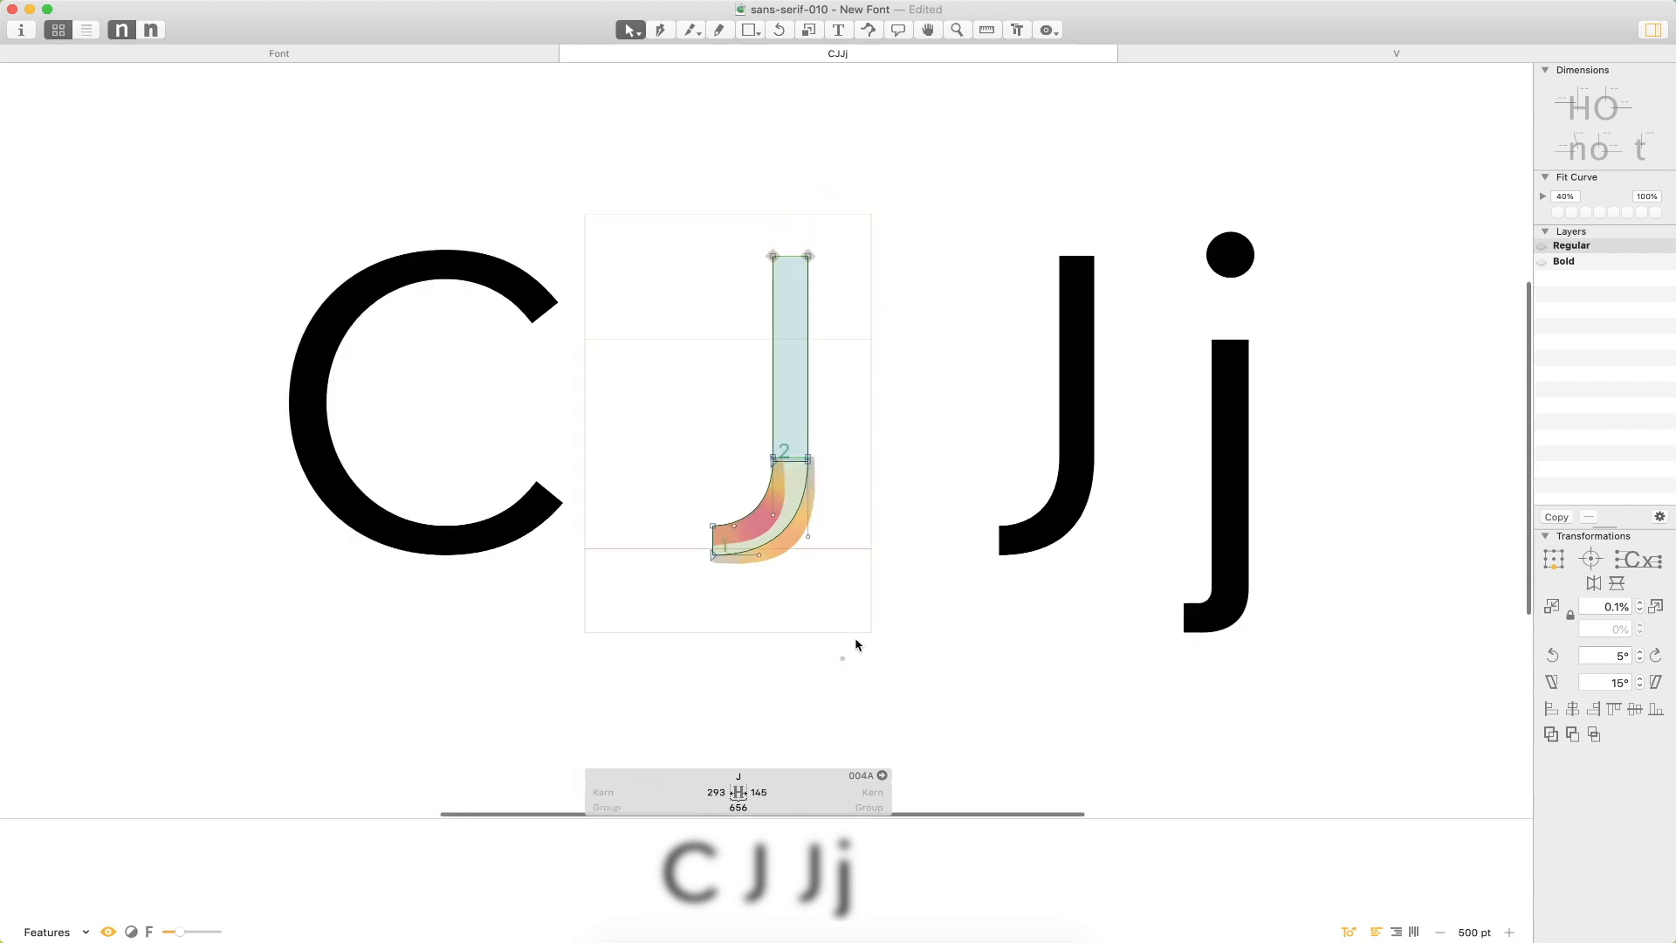
{"action": "left_click_drag", "start_coordinate": [864, 471], "coordinate": [809, 478]}
{"action": "key", "text": "t"}
{"action": "left_click", "coordinate": [679, 457]}
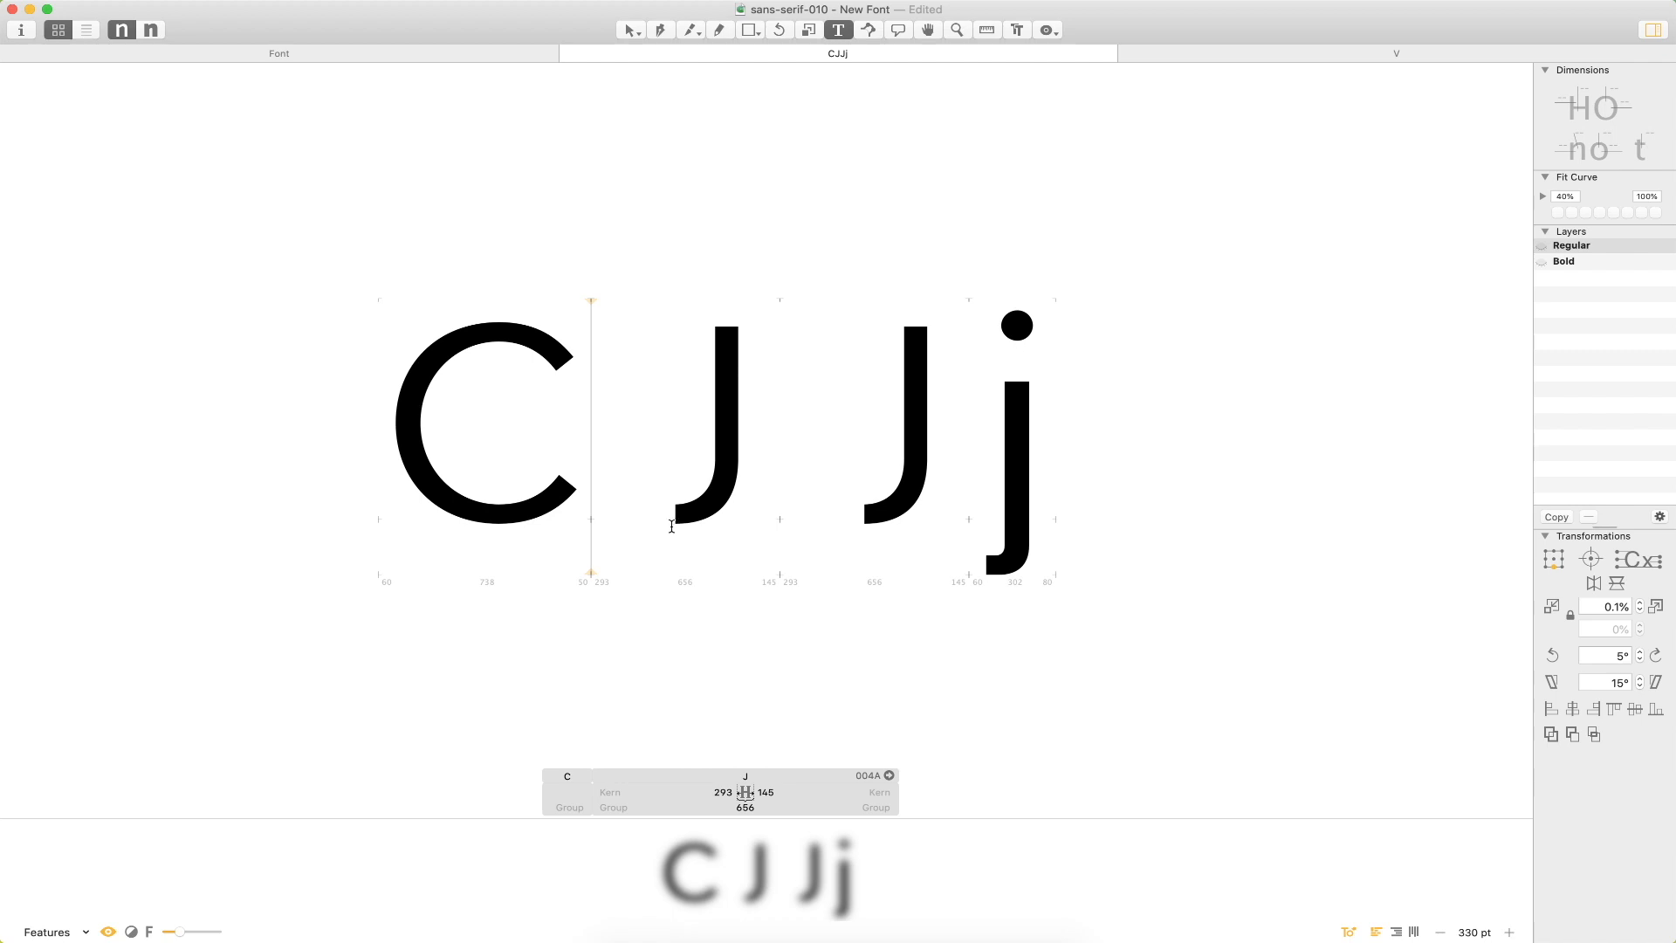
{"action": "double_click", "coordinate": [698, 514]}
{"action": "key", "text": "super+space"}
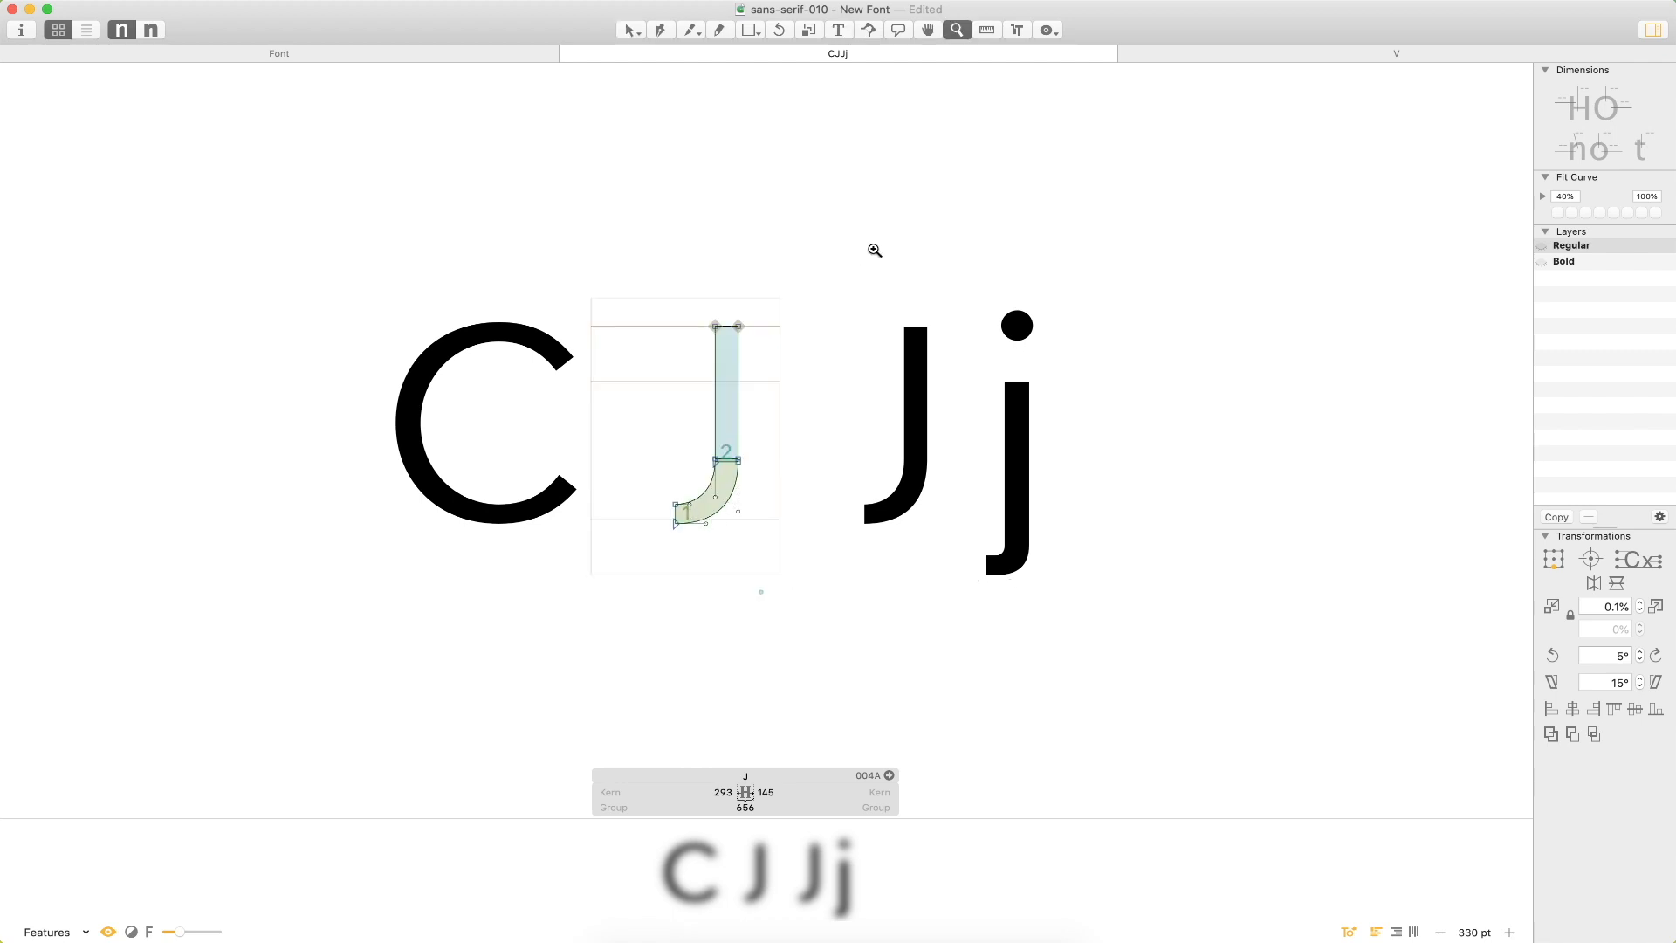
{"action": "left_click_drag", "start_coordinate": [870, 246], "coordinate": [353, 653]}
{"action": "left_click_drag", "start_coordinate": [1048, 456], "coordinate": [733, 666]}
{"action": "left_click", "coordinate": [794, 586]}
Insert a reference H before the first J to compare them and remove it again.
{"action": "key", "text": "t"}
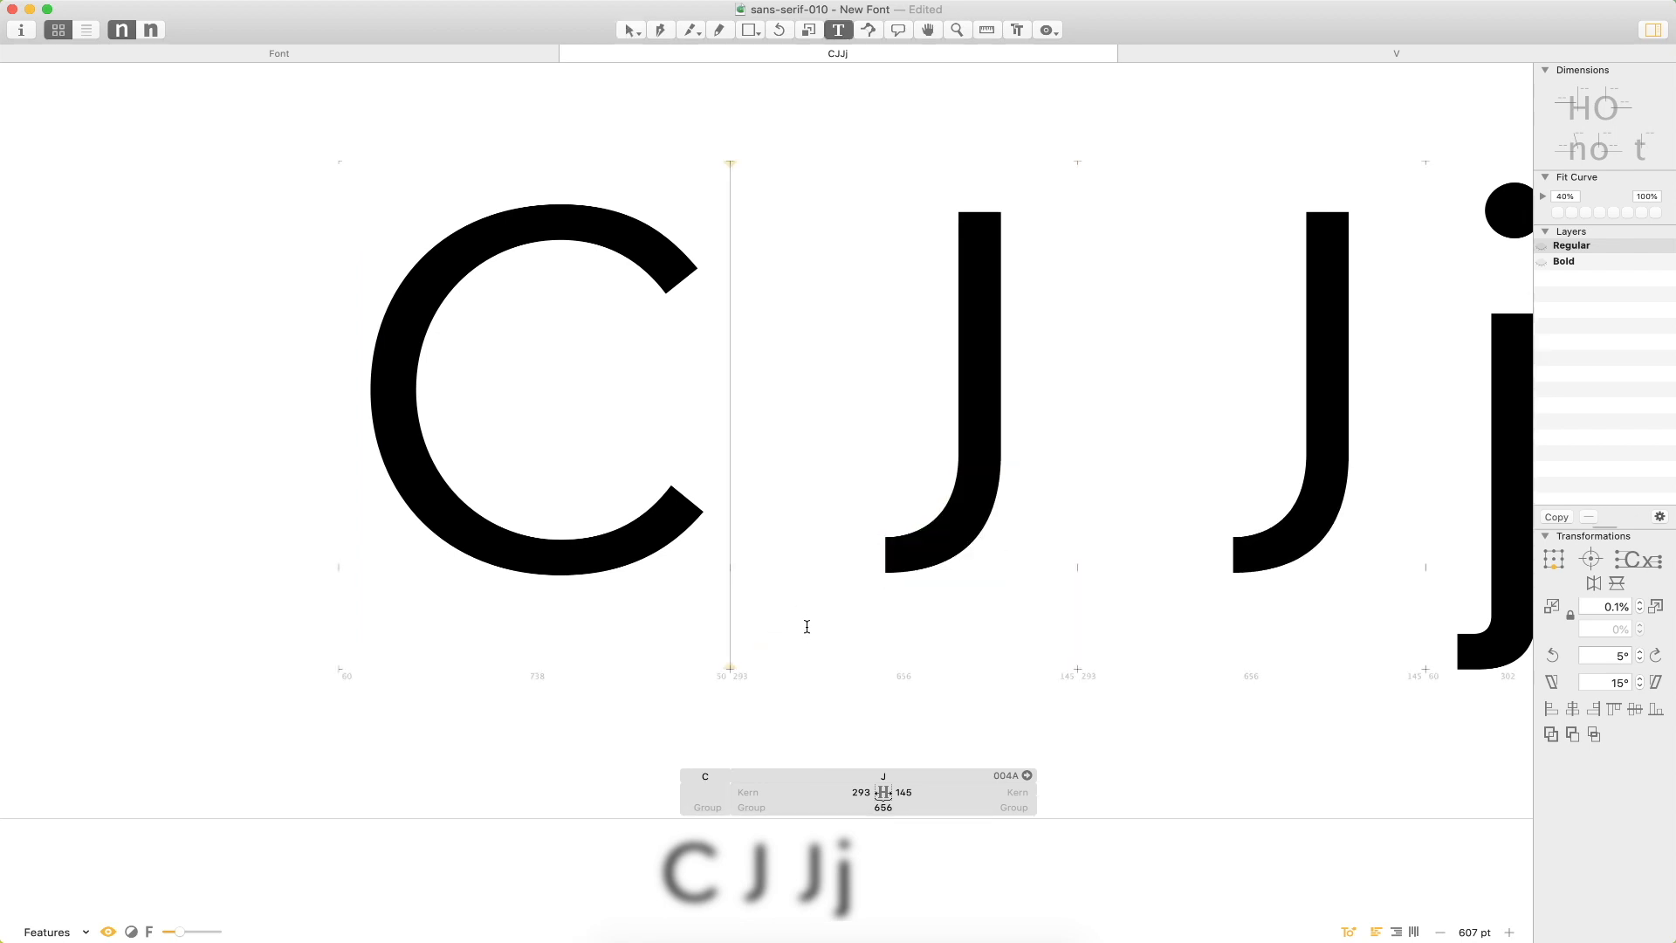
{"action": "type", "text": "H"}
{"action": "key", "text": "Escape"}
{"action": "key", "text": "t"}
{"action": "key", "text": "BackSpace"}
{"action": "key", "text": "Escape"}
Raise the J's hook and stem junction points so the hook's bottom sits on the baseline.
{"action": "key", "text": "super+space"}
{"action": "left_click_drag", "start_coordinate": [1124, 328], "coordinate": [680, 742]}
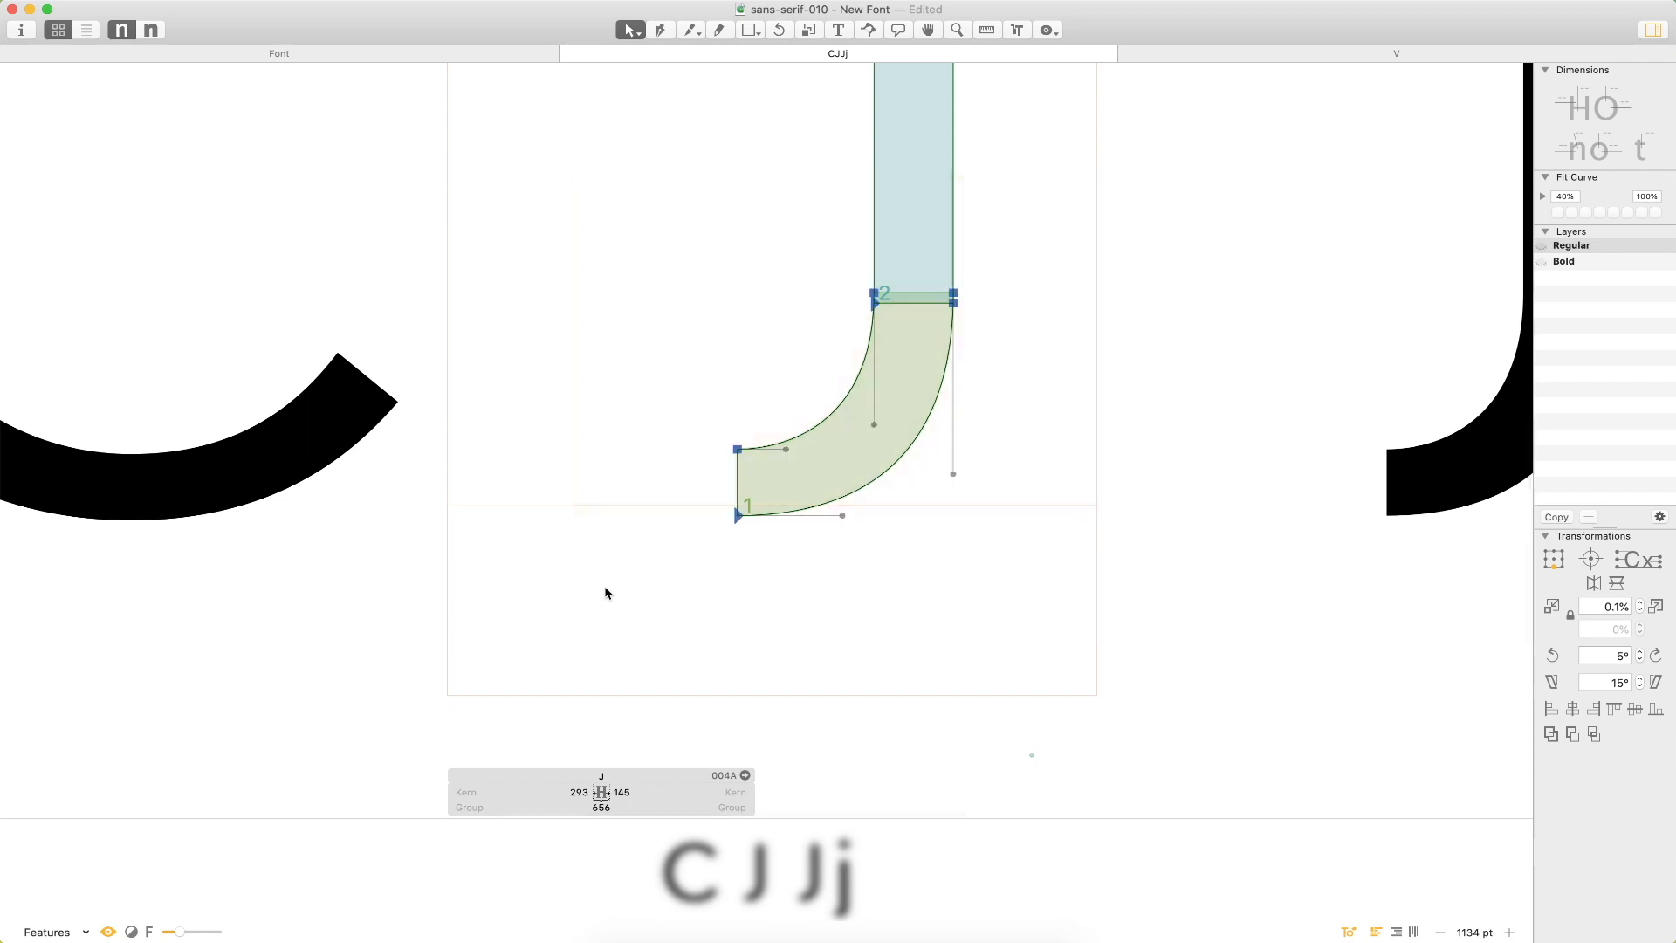
{"action": "key", "text": "shift+Up"}
{"action": "left_click", "coordinate": [654, 598]}
{"action": "key", "text": "super+0"}
{"action": "key", "text": "super+minus"}
{"action": "key", "text": "super+0"}
{"action": "key", "text": "super+minus"}
Set the J's left sidebearing to 60 and its right sidebearing to 100.
{"action": "left_click", "coordinate": [754, 792]}
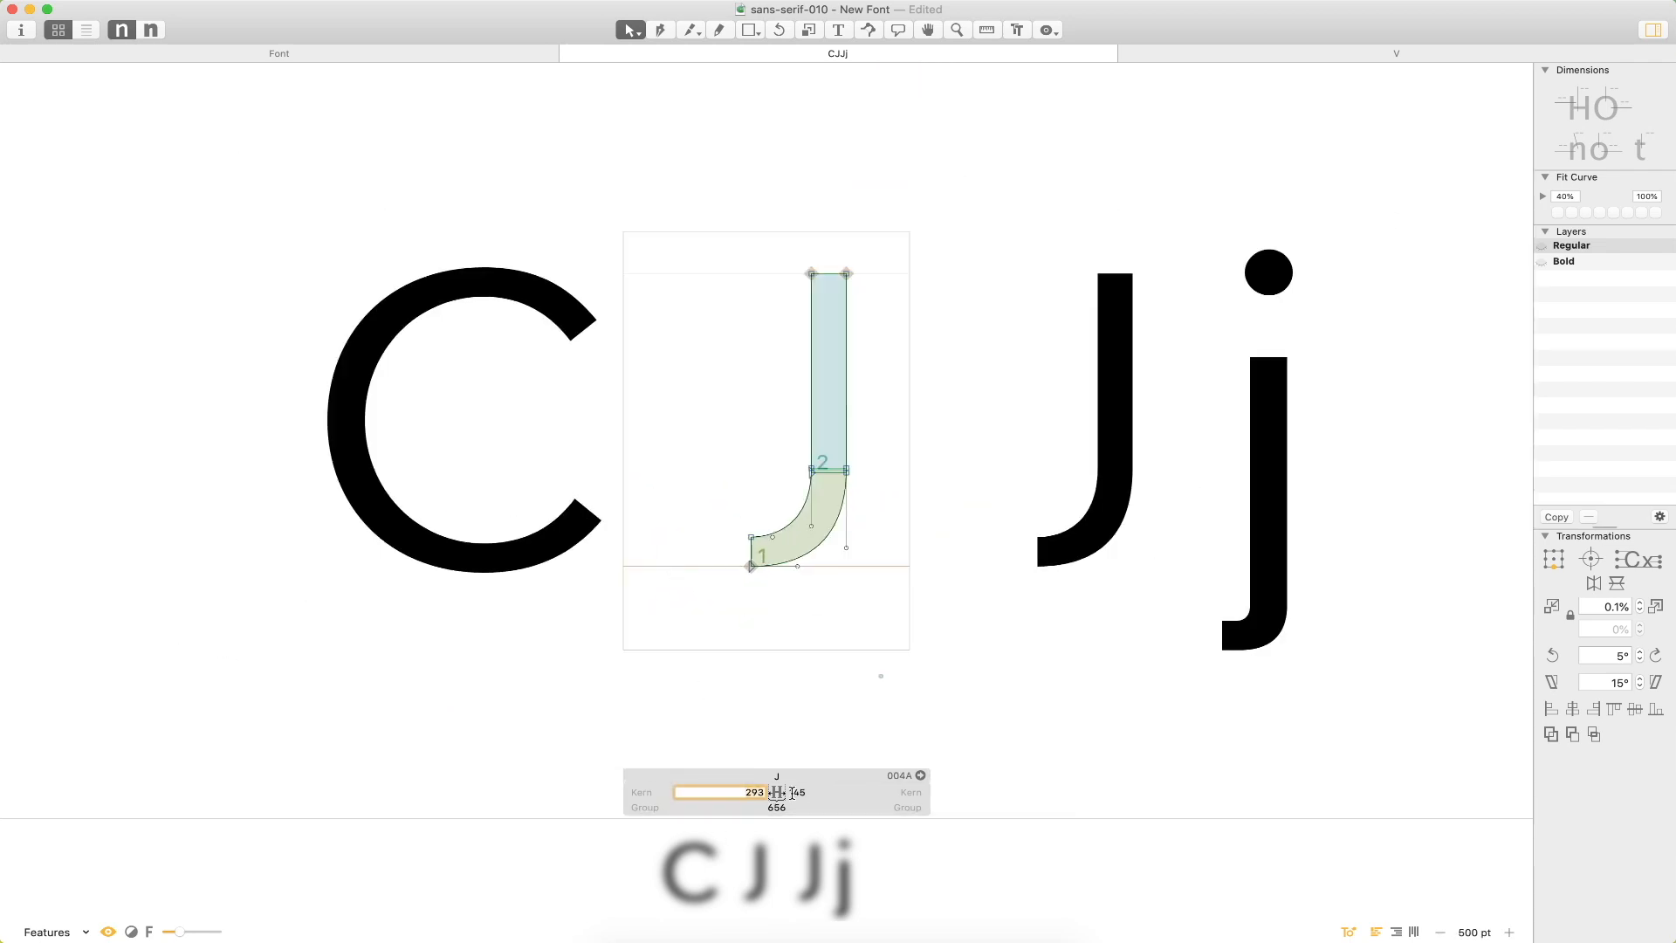
{"action": "type", "text": "60"}
{"action": "key", "text": "Return"}
{"action": "key", "text": "t"}
{"action": "double_click", "coordinate": [816, 456]}
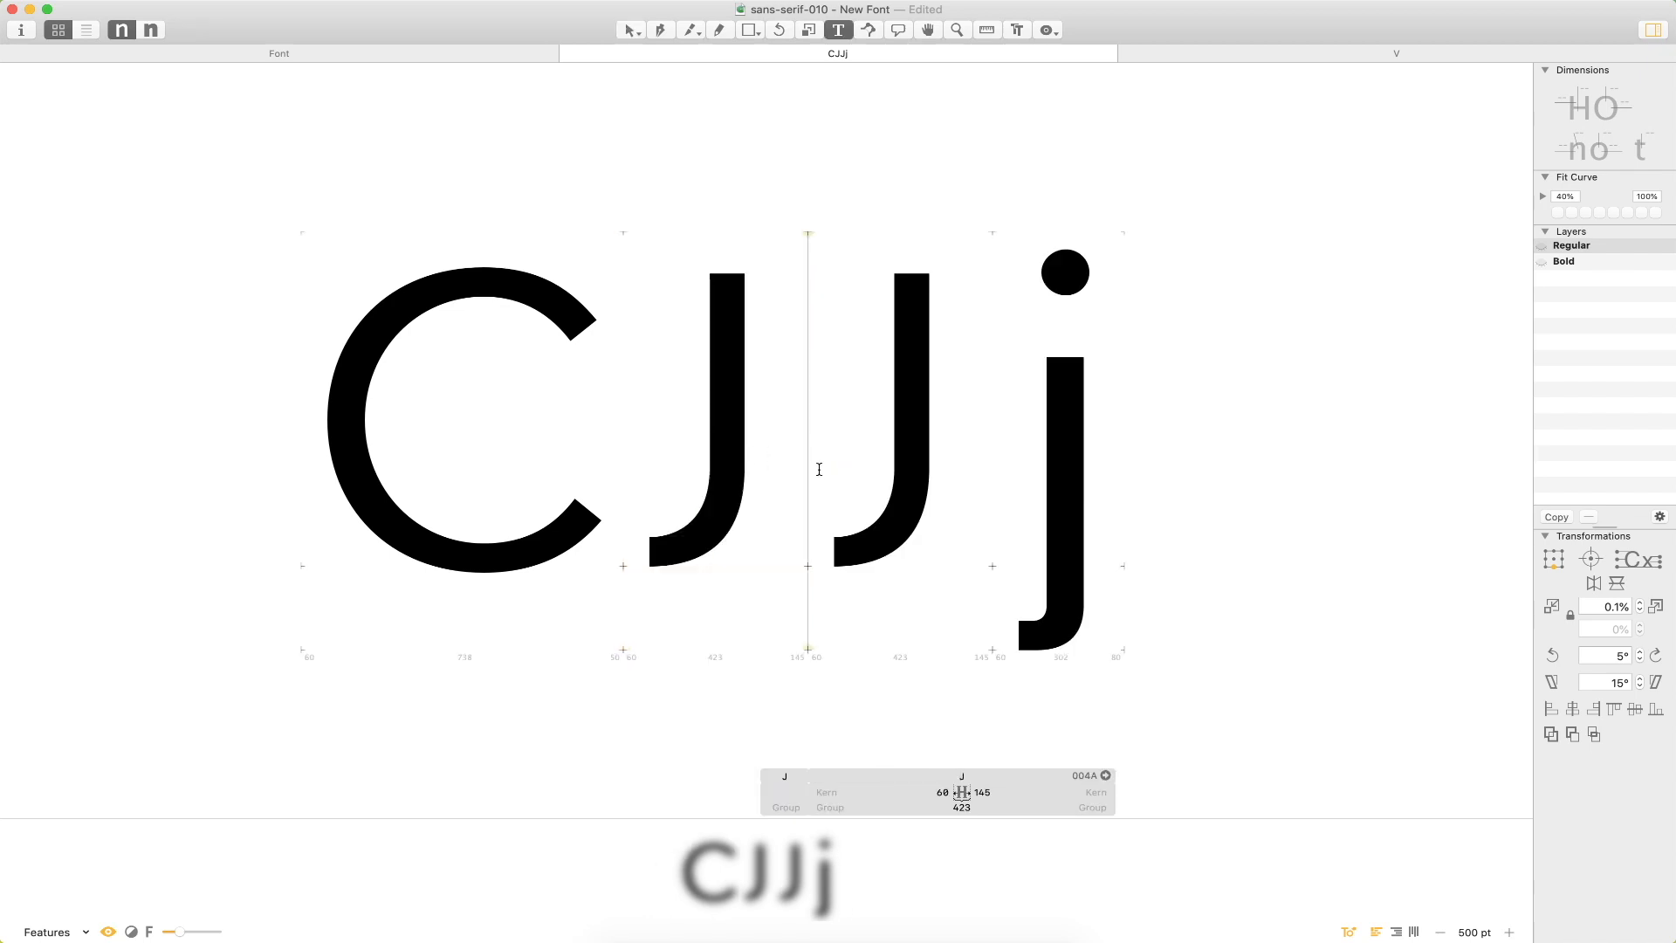
{"action": "left_click", "coordinate": [979, 792]}
{"action": "type", "text": "100"}
{"action": "key", "text": "Return"}
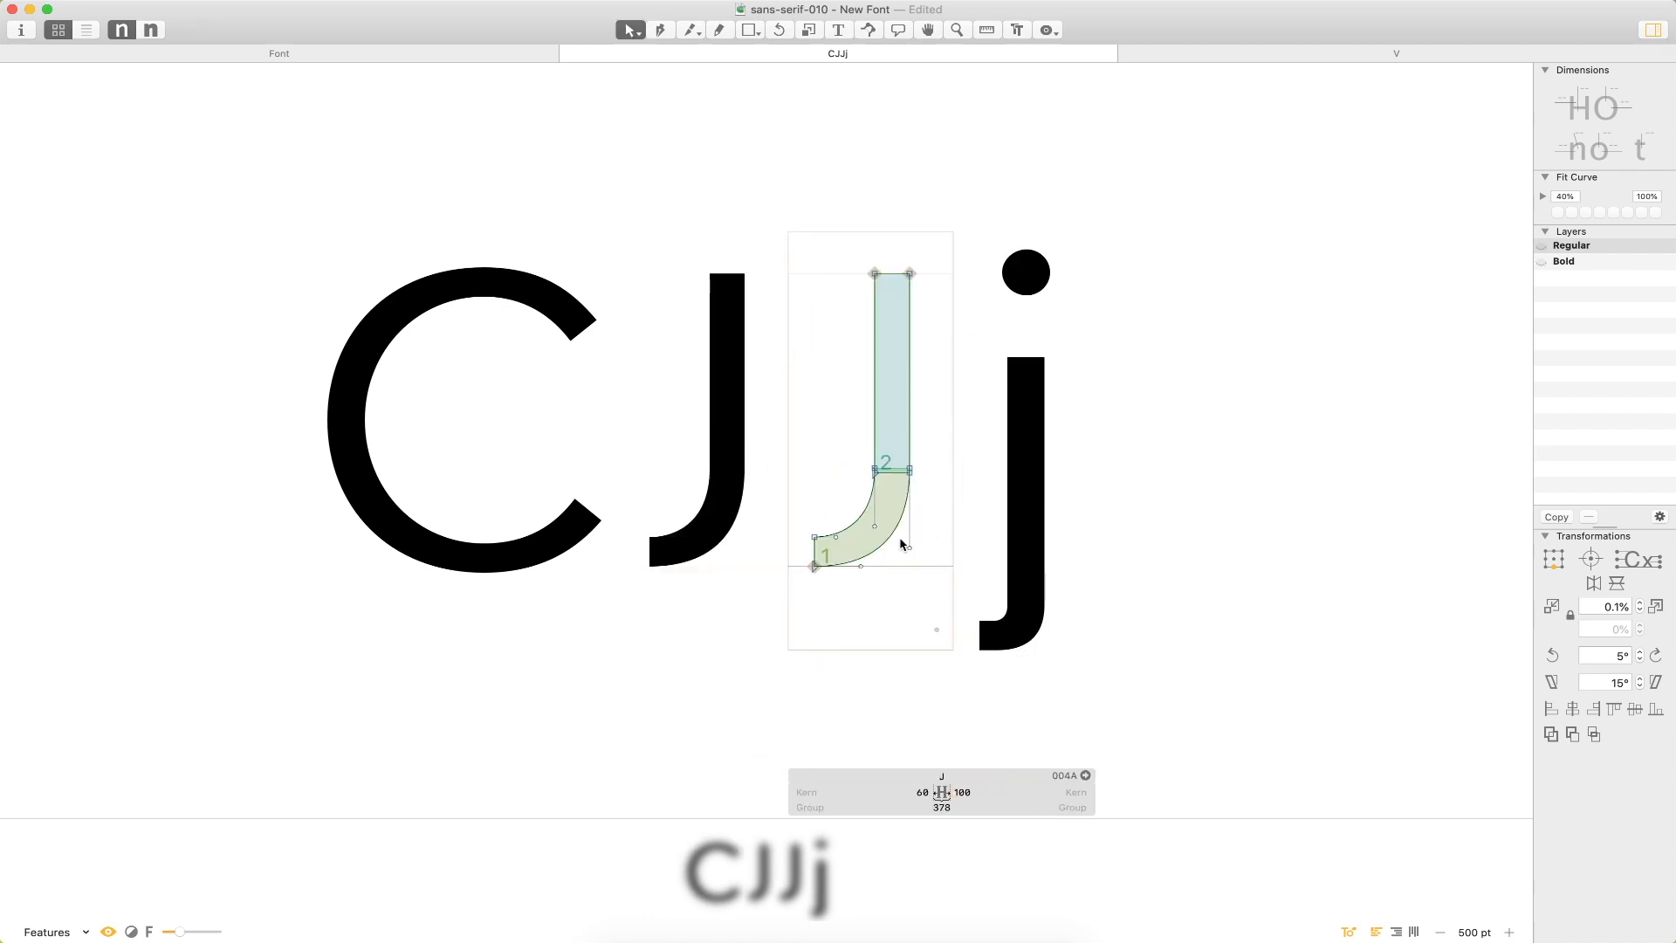
Insert an H between the C and the first J in the text line.
{"action": "key", "text": "t"}
{"action": "left_click", "coordinate": [1098, 523]}
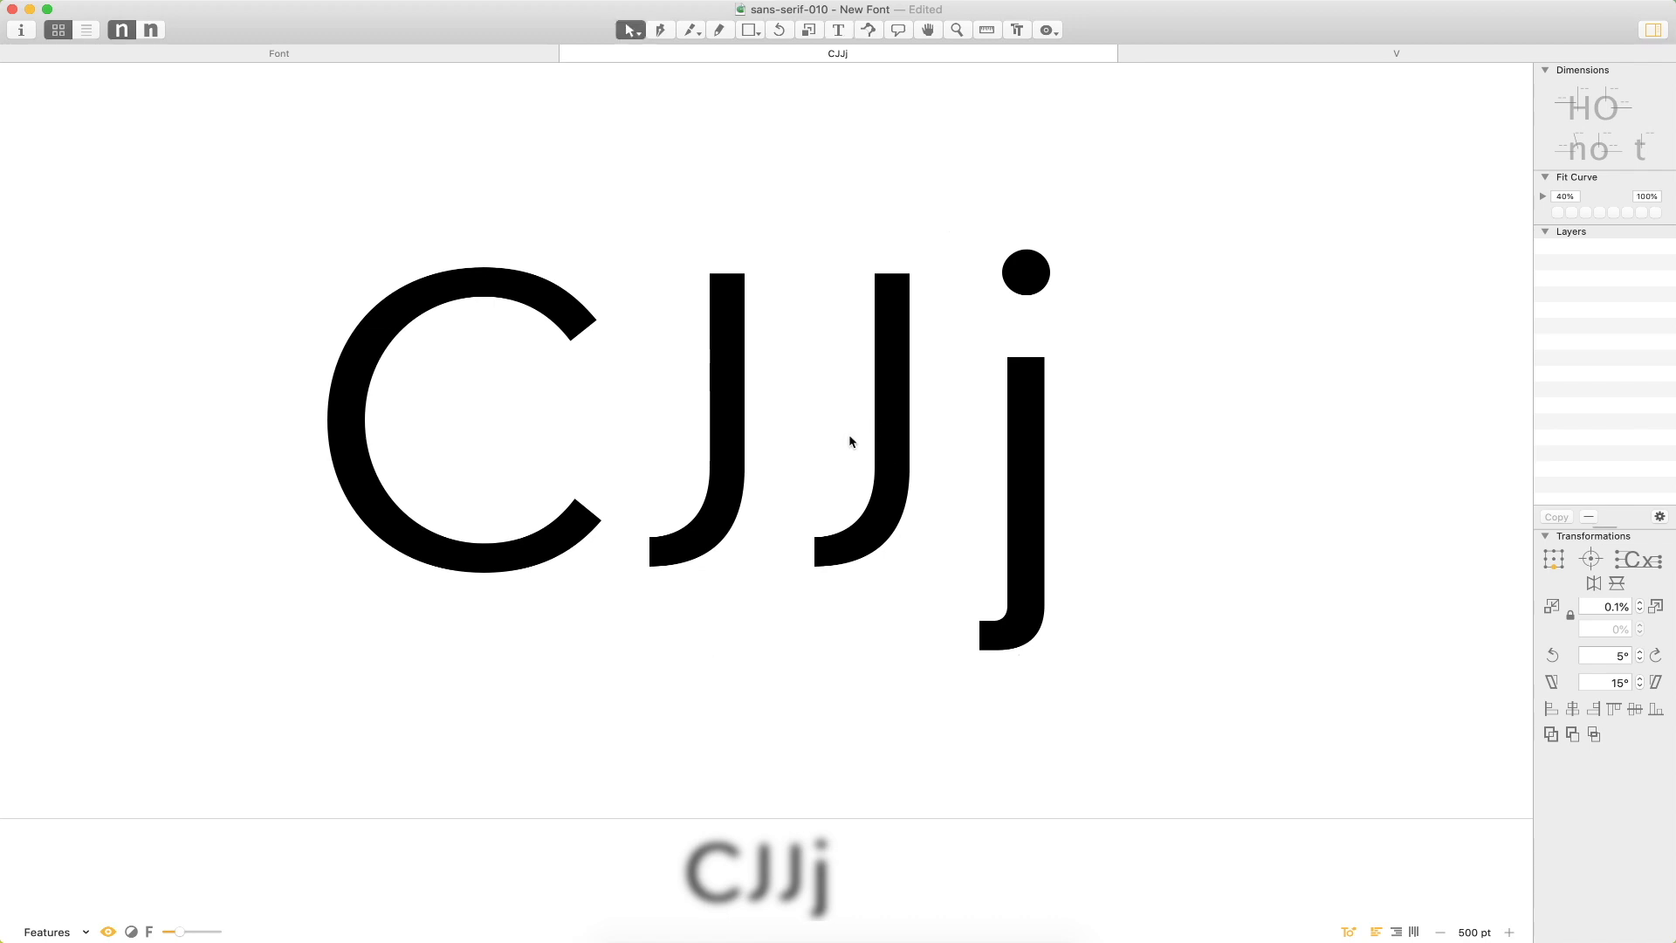
{"action": "left_click", "coordinate": [615, 436]}
{"action": "type", "text": "H1"}
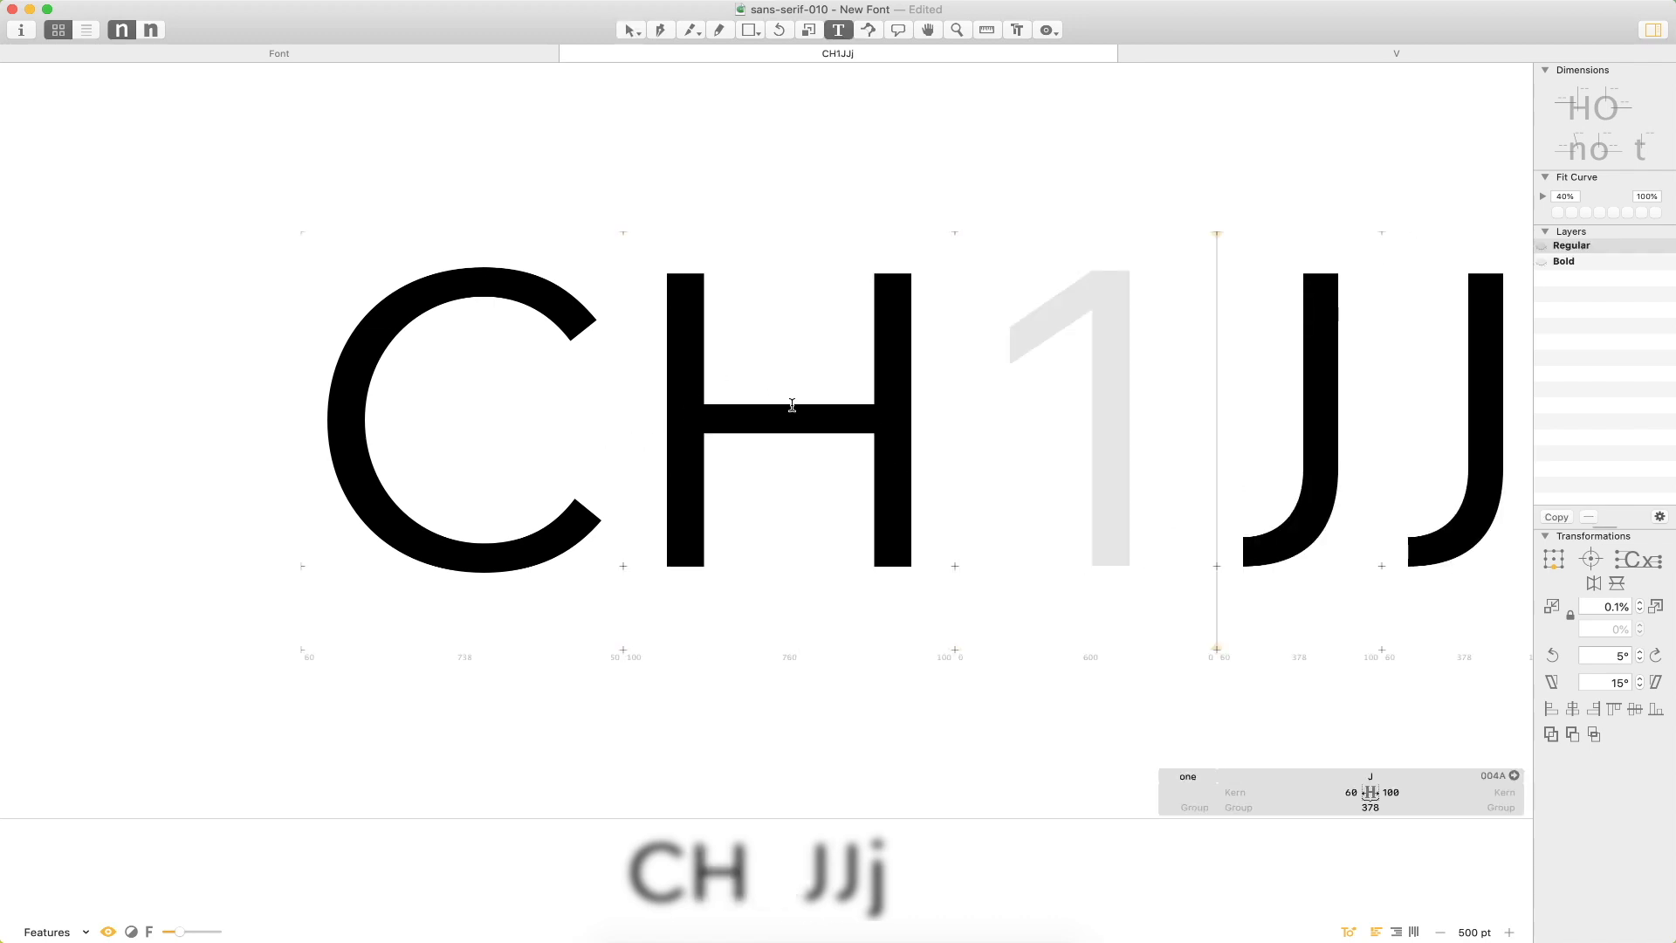
{"action": "key", "text": "BackSpace"}
{"action": "key", "text": "Escape"}
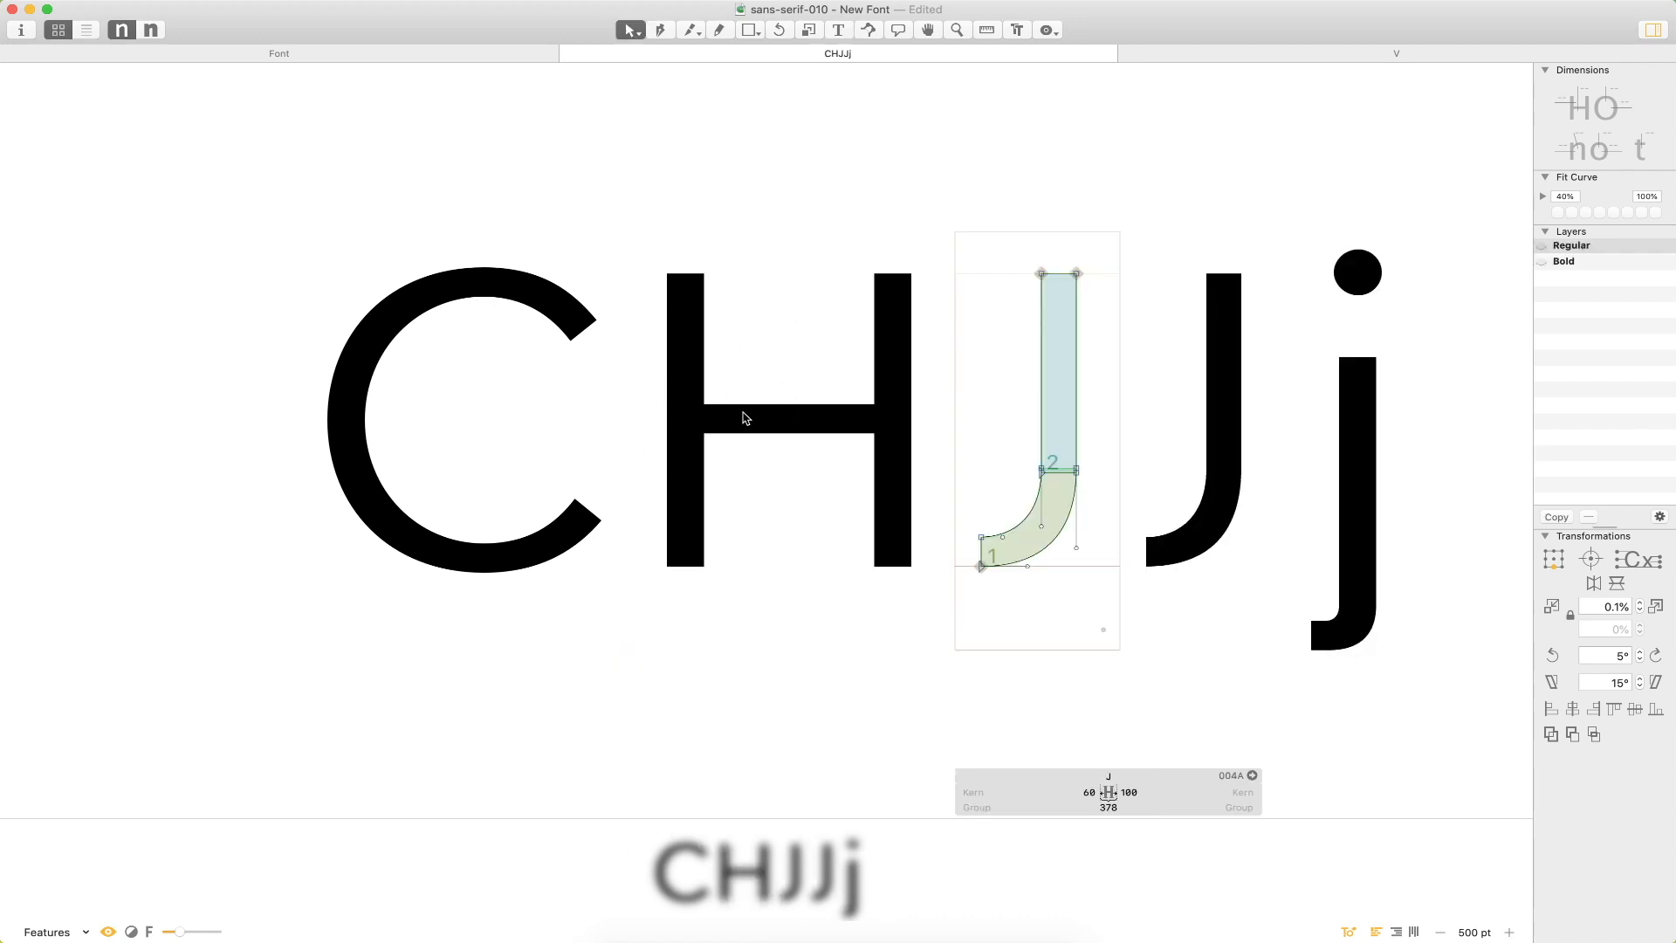
Copy the H's crossbar into the J and fit it to the stem's top at centre Y 665, with its right edge at X 267.
{"action": "double_click", "coordinate": [744, 412]}
{"action": "double_click", "coordinate": [1006, 325]}
{"action": "key", "text": "super+v"}
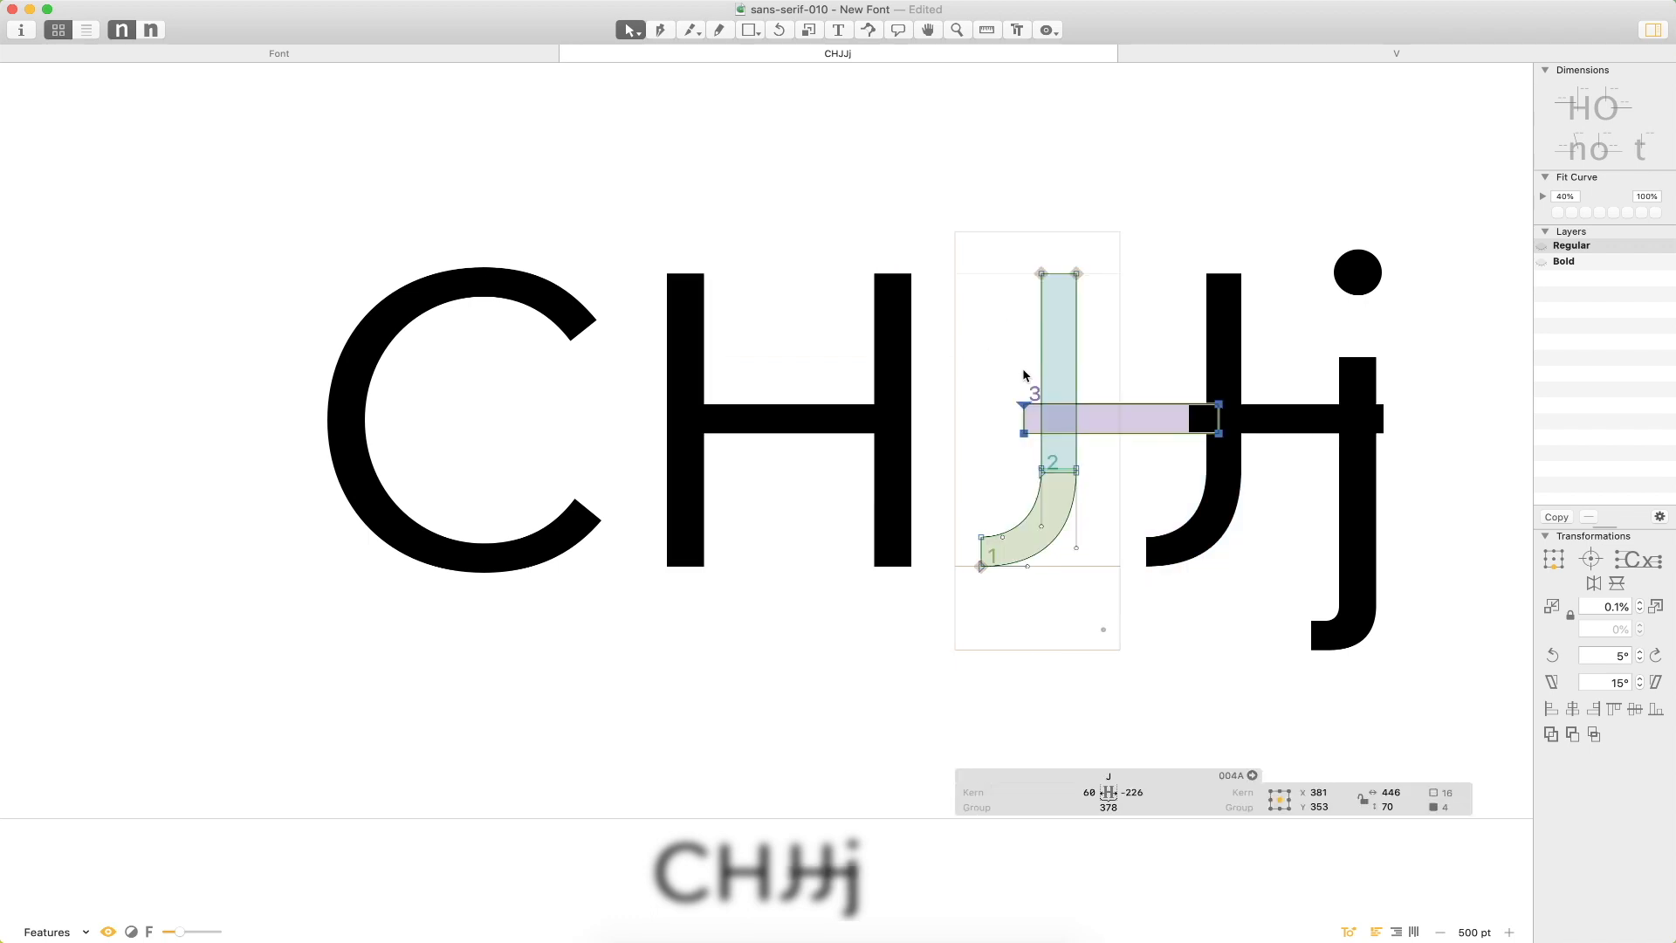
{"action": "left_click_drag", "start_coordinate": [1154, 407], "coordinate": [1060, 306]}
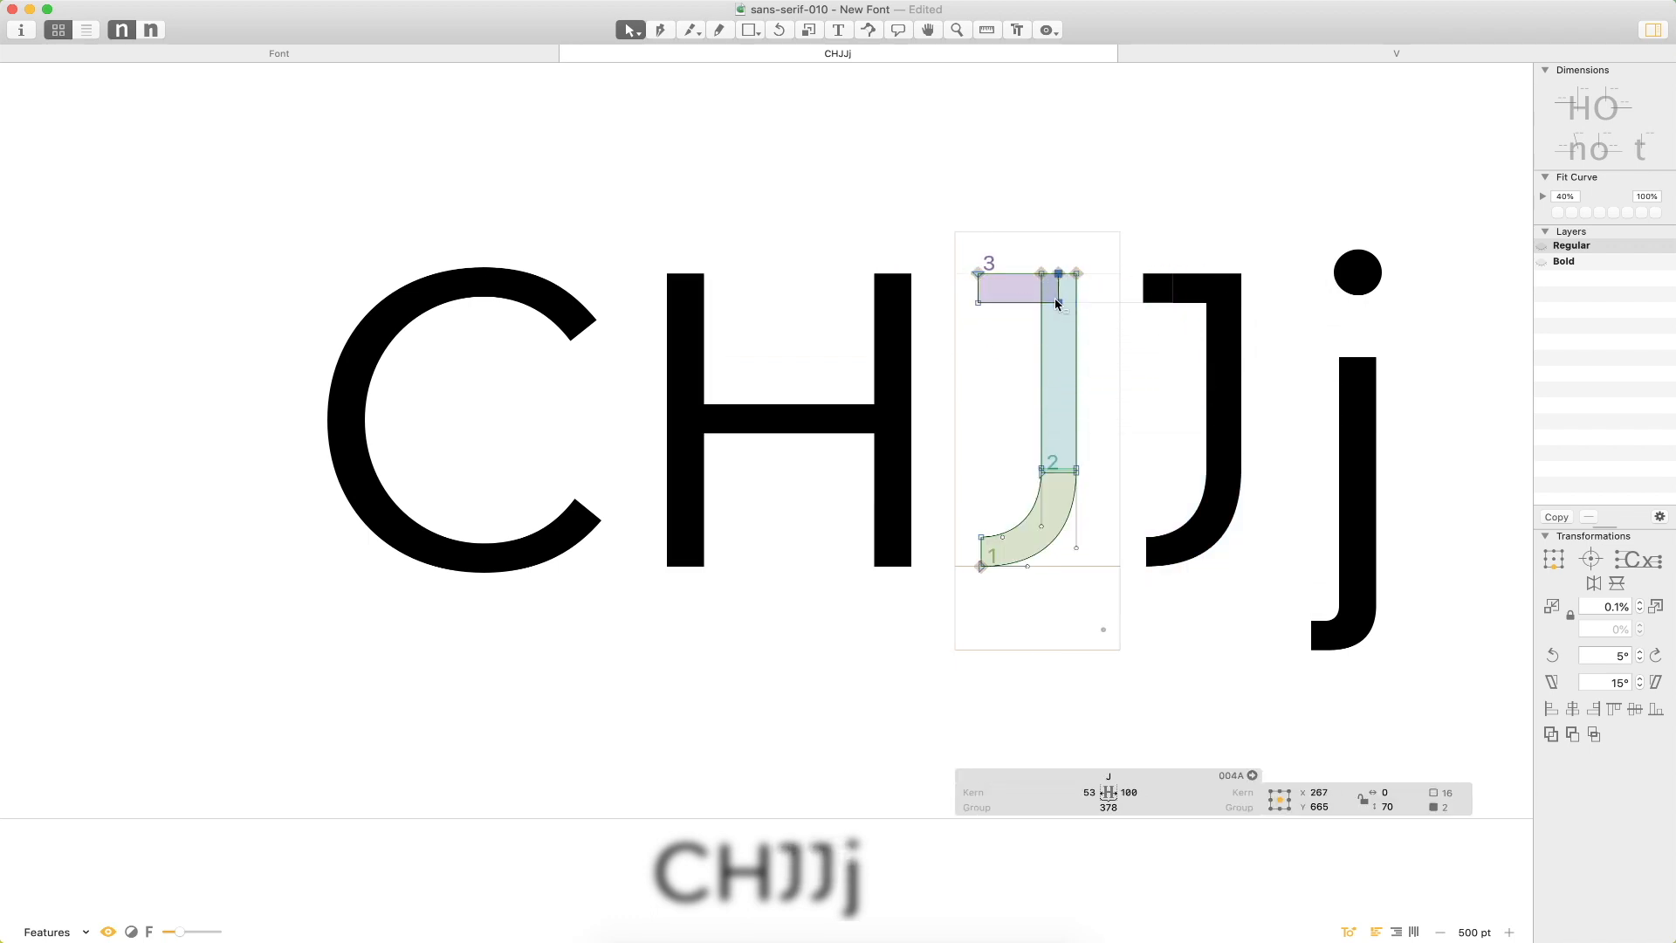
Shorten the J's top bar to a width of 160 units at centre X 153.
{"action": "left_click", "coordinate": [1000, 241]}
{"action": "left_click_drag", "start_coordinate": [962, 289], "coordinate": [986, 364]}
{"action": "key", "text": "shift+Right"}
{"action": "key", "text": "shift+Right"}
{"action": "left_click", "coordinate": [983, 420]}
{"action": "double_click", "coordinate": [1021, 295]}
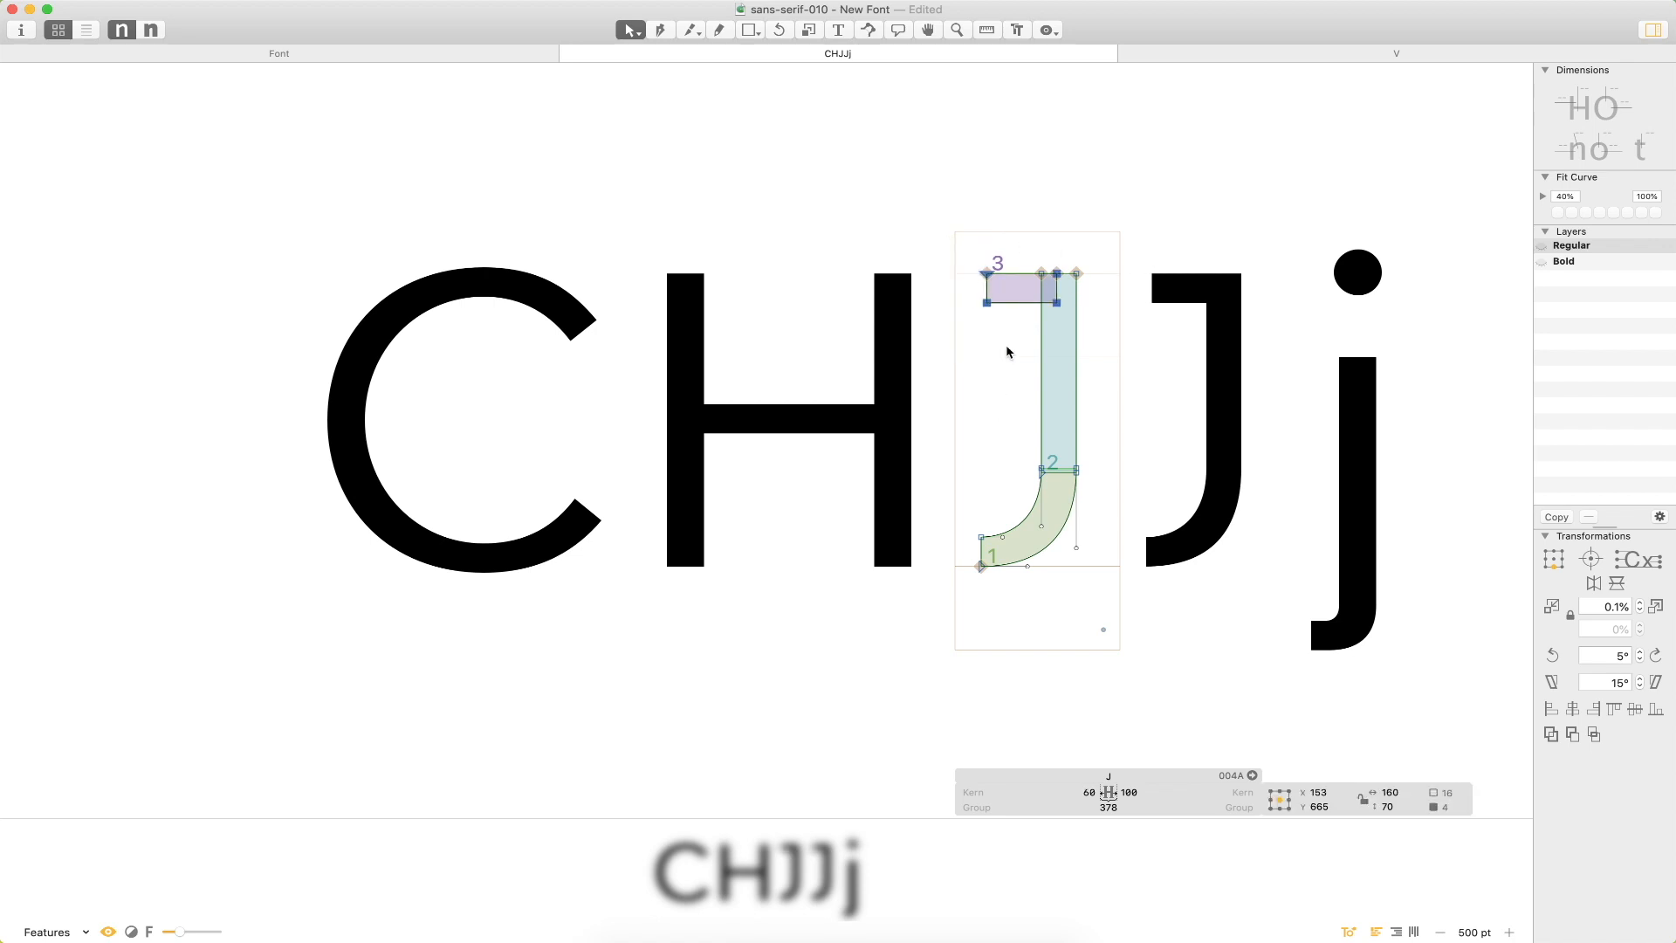
Move the top bar straight down onto the J's hook as an alignment aid.
{"action": "key", "text": "super+space"}
{"action": "left_click_drag", "start_coordinate": [1302, 166], "coordinate": [780, 728]}
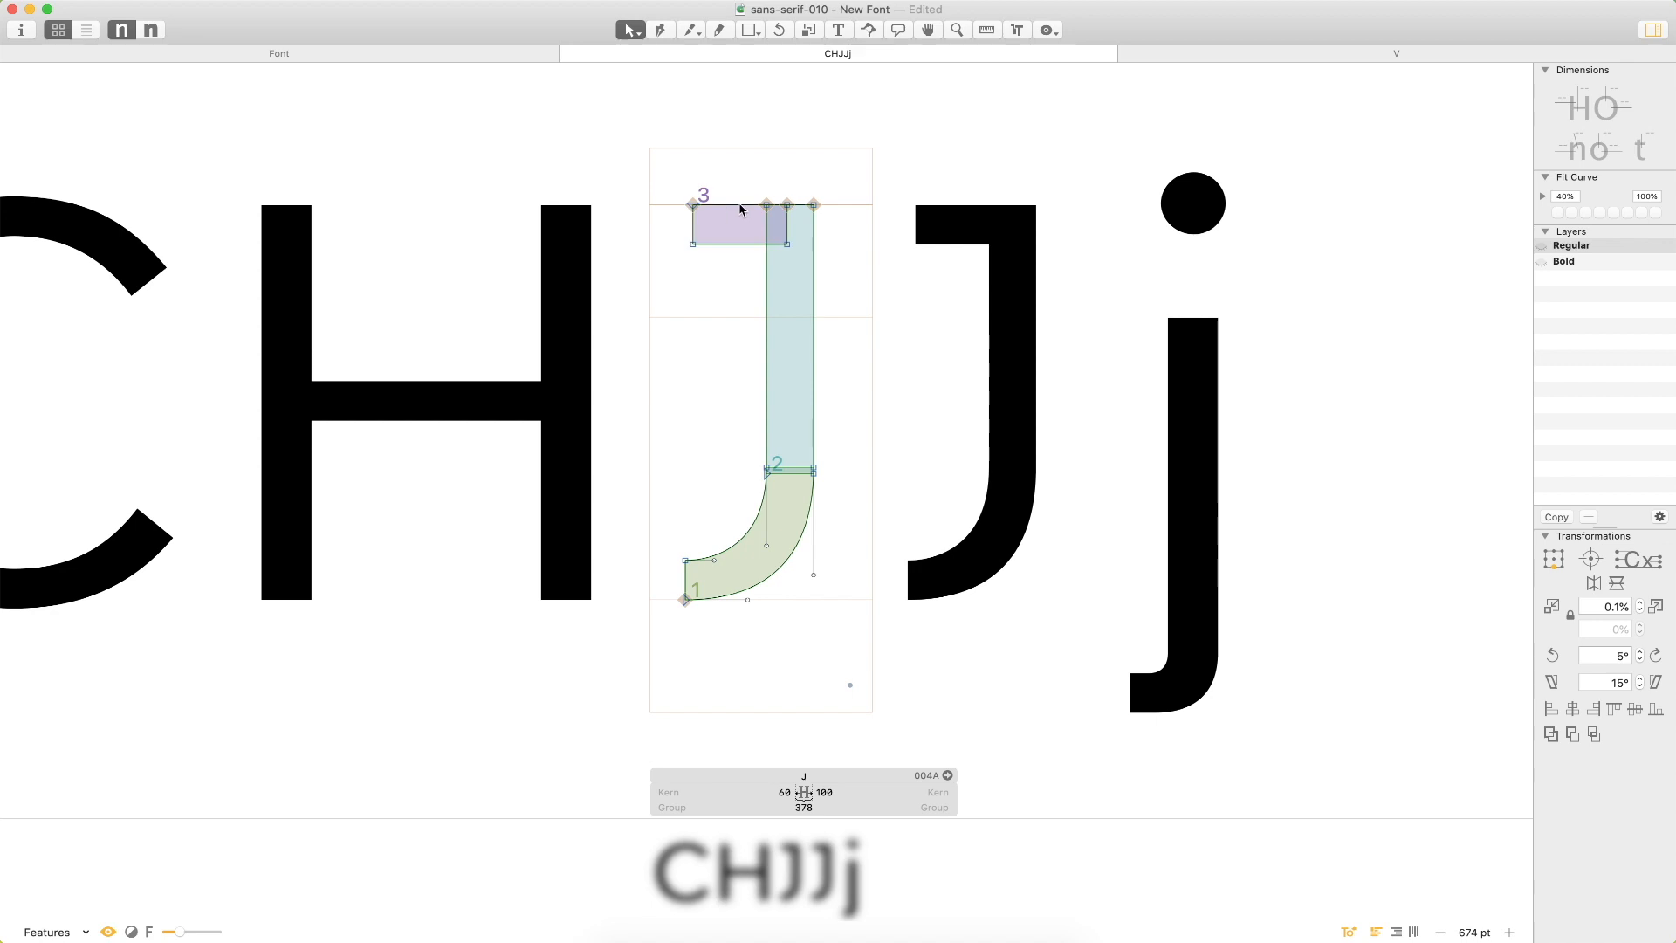
{"action": "left_click_drag", "start_coordinate": [728, 236], "coordinate": [724, 582]}
Nudge the bar left to centre X 140 so its left edge lines up with the hook's end.
{"action": "key", "text": "super+space"}
{"action": "left_click_drag", "start_coordinate": [904, 352], "coordinate": [550, 754]}
{"action": "key", "text": "Left"}
{"action": "key", "text": "Left"}
{"action": "key", "text": "Left"}
{"action": "key", "text": "Left"}
{"action": "key", "text": "Left"}
{"action": "key", "text": "Left"}
{"action": "key", "text": "Left"}
{"action": "key", "text": "Left"}
{"action": "key", "text": "Left"}
{"action": "key", "text": "Left"}
{"action": "key", "text": "Left"}
{"action": "key", "text": "Left"}
{"action": "key", "text": "Left"}
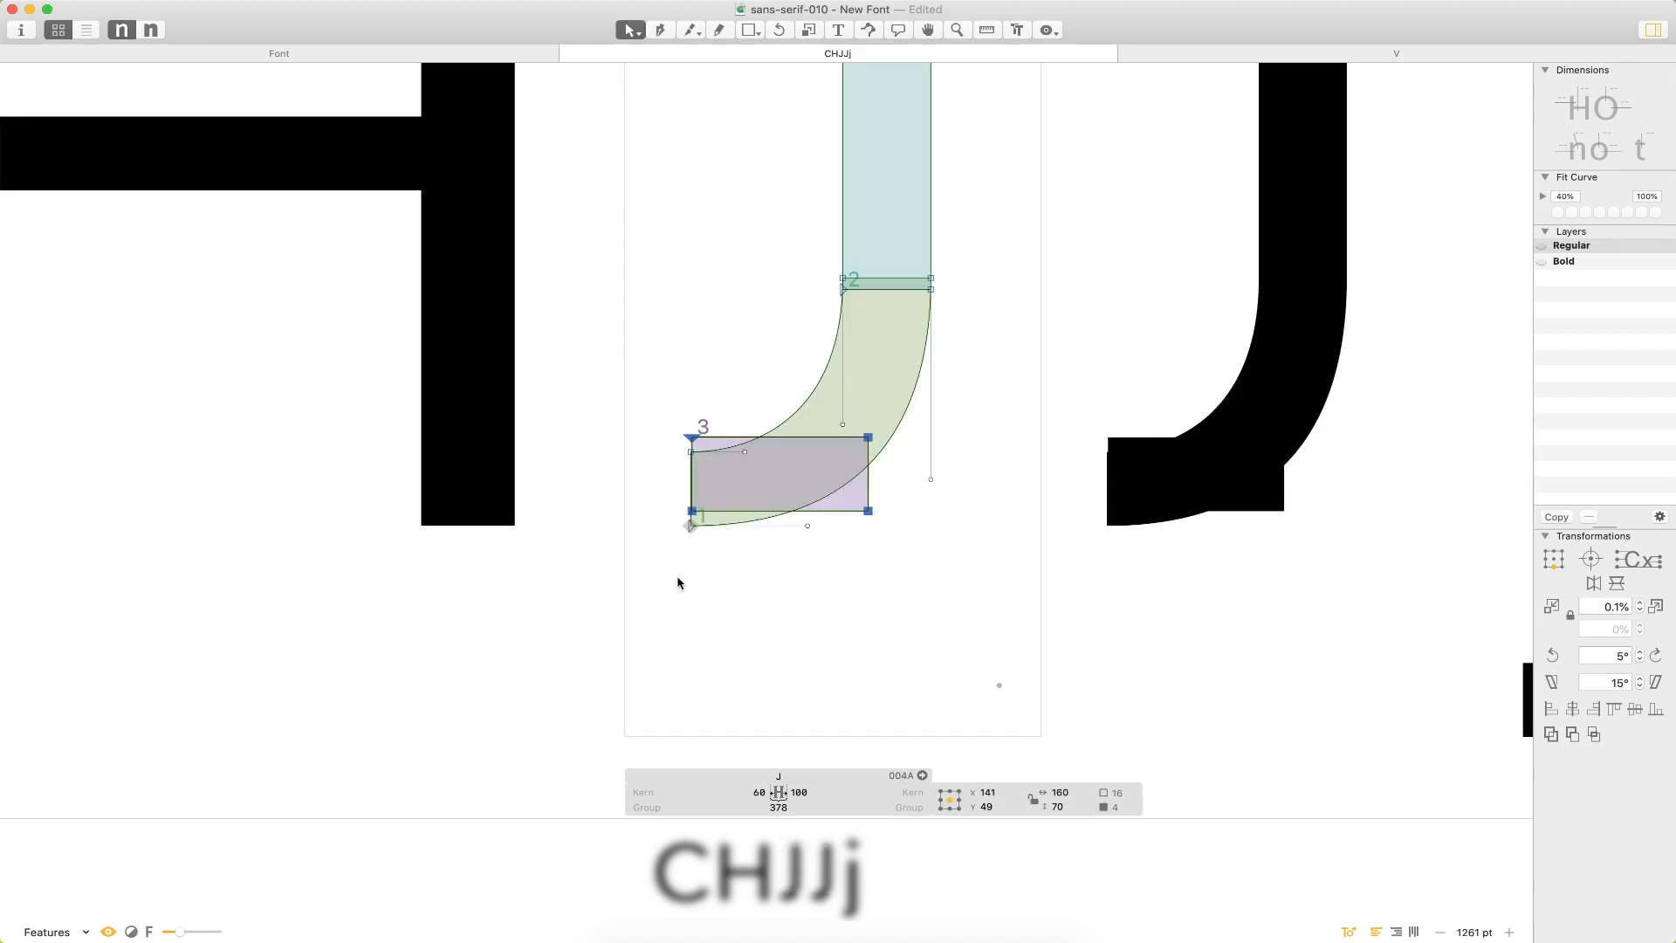
Move the bar back up to the stem's top at centre Y 665 and review the J in the text line.
{"action": "key", "text": "super+minus"}
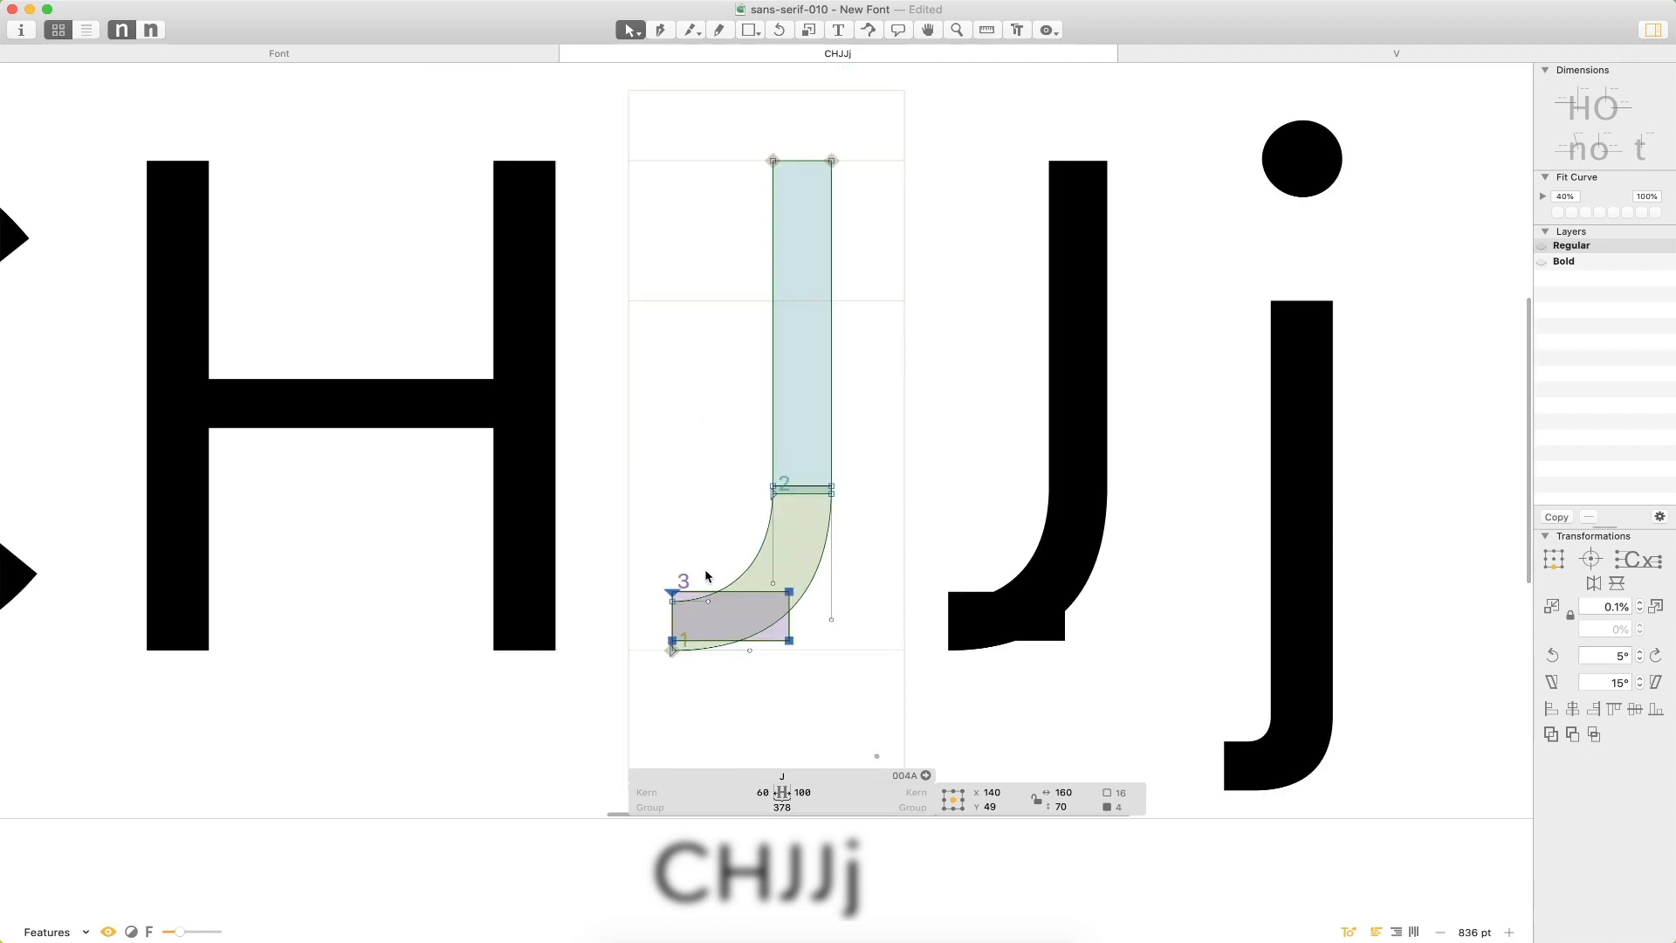
{"action": "left_click_drag", "start_coordinate": [705, 583], "coordinate": [707, 163]}
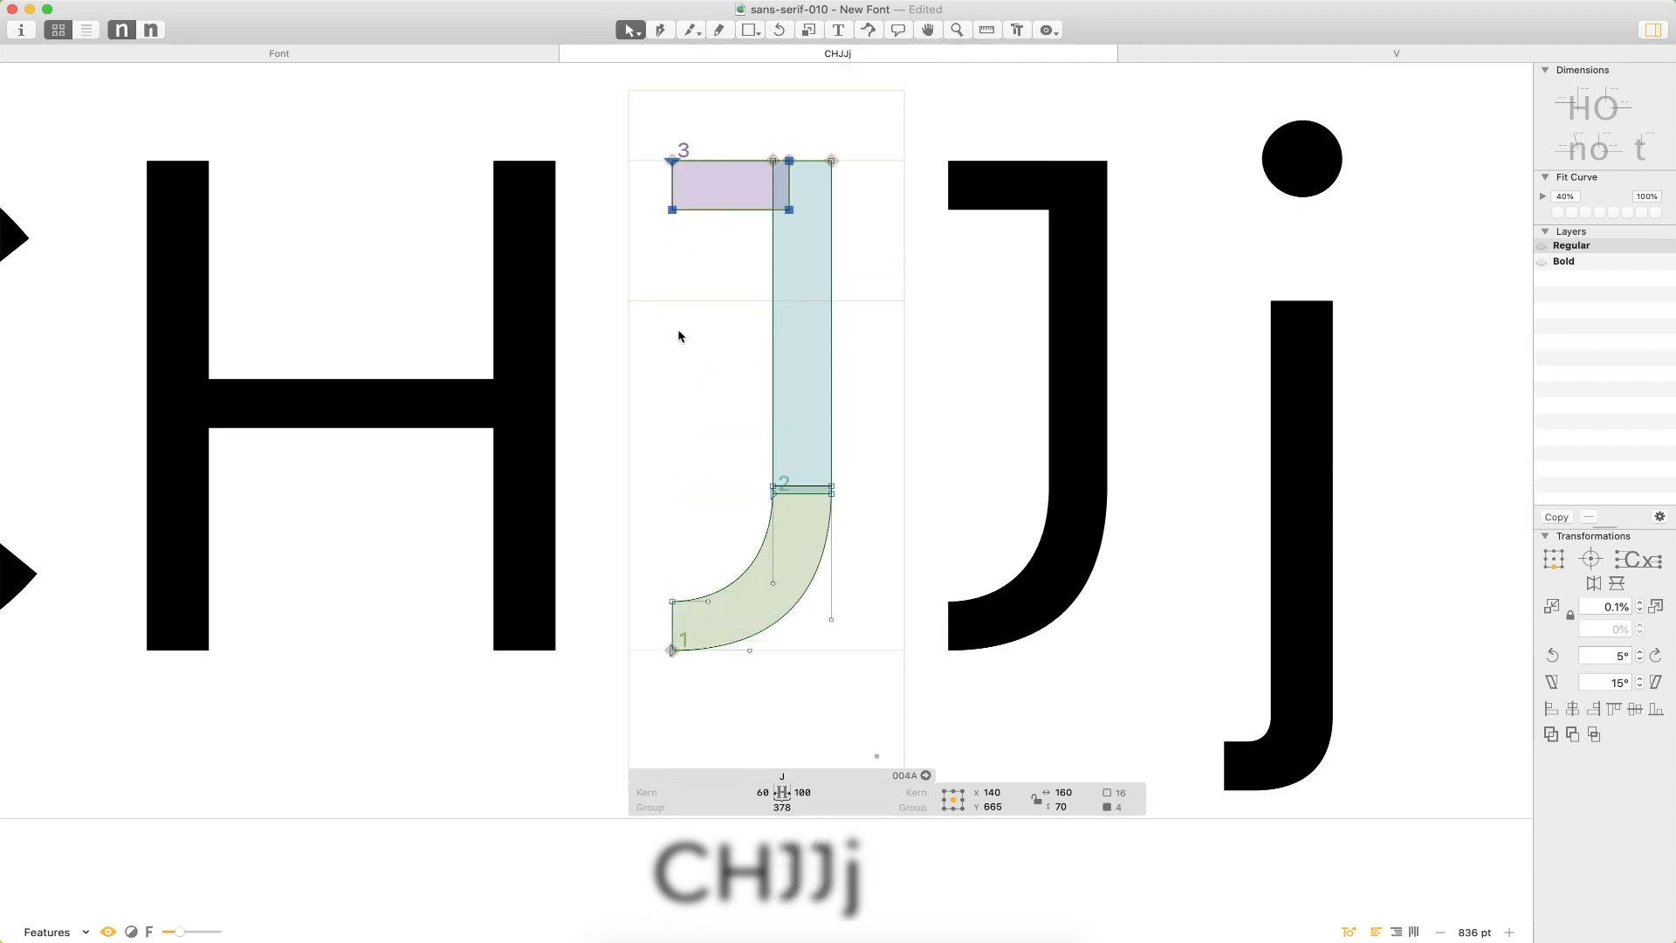
{"action": "key", "text": "t"}
{"action": "left_click", "coordinate": [883, 381]}
{"action": "key", "text": "Escape"}
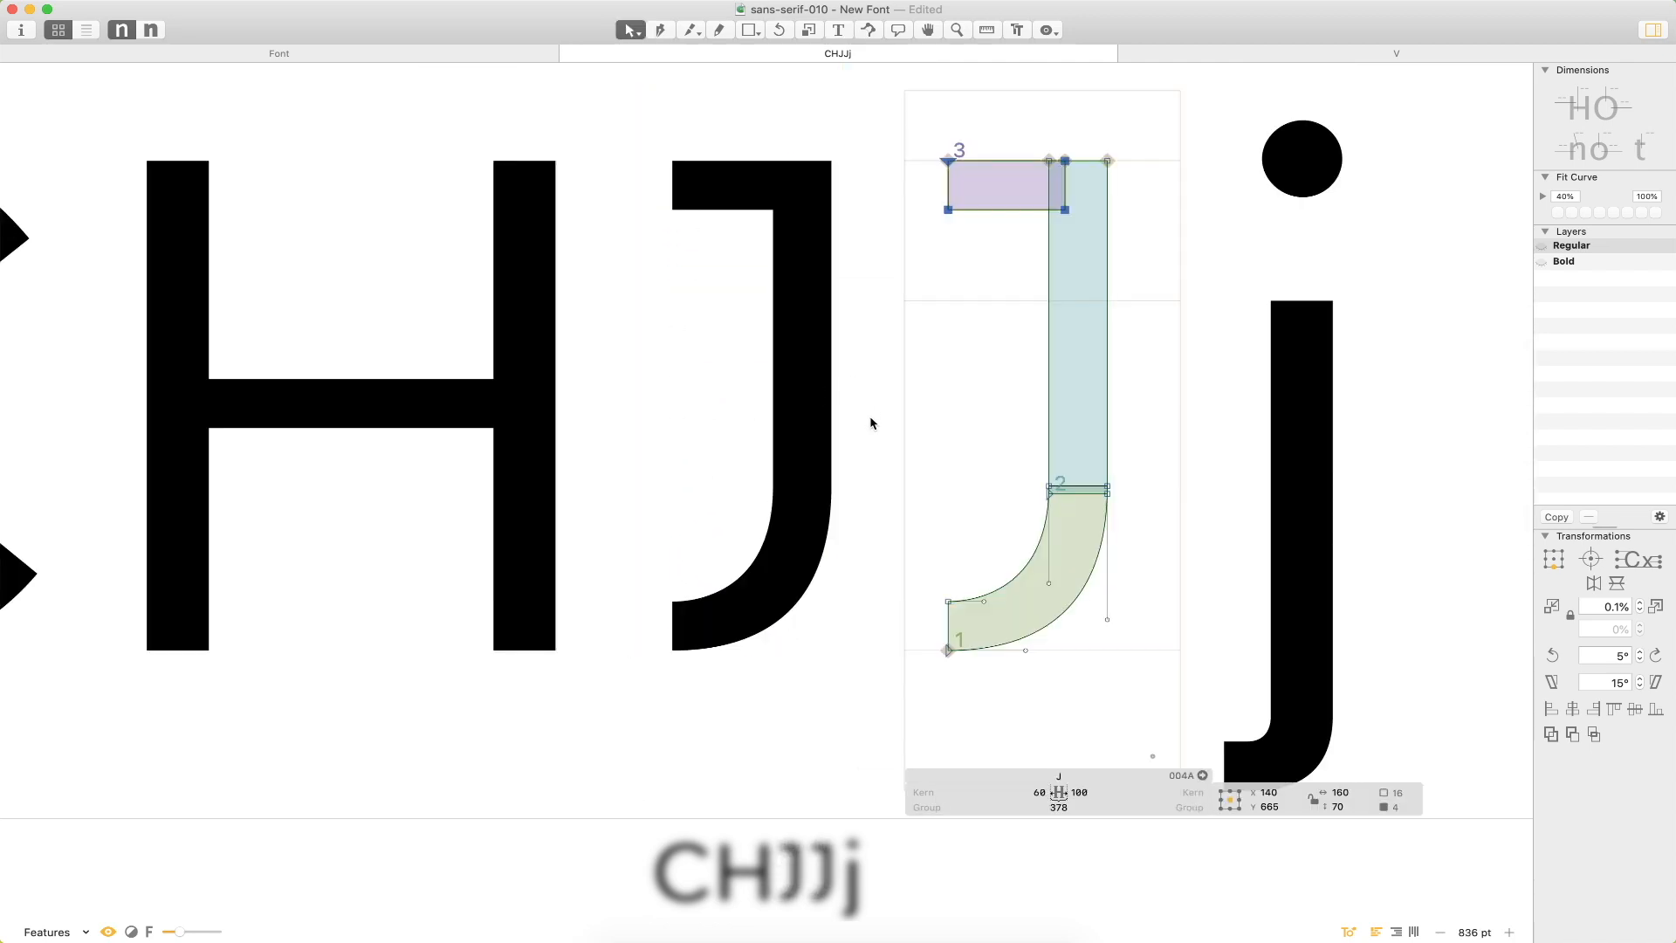
{"action": "key", "text": "super+minus"}
{"action": "left_click_drag", "start_coordinate": [869, 417], "coordinate": [770, 409]}
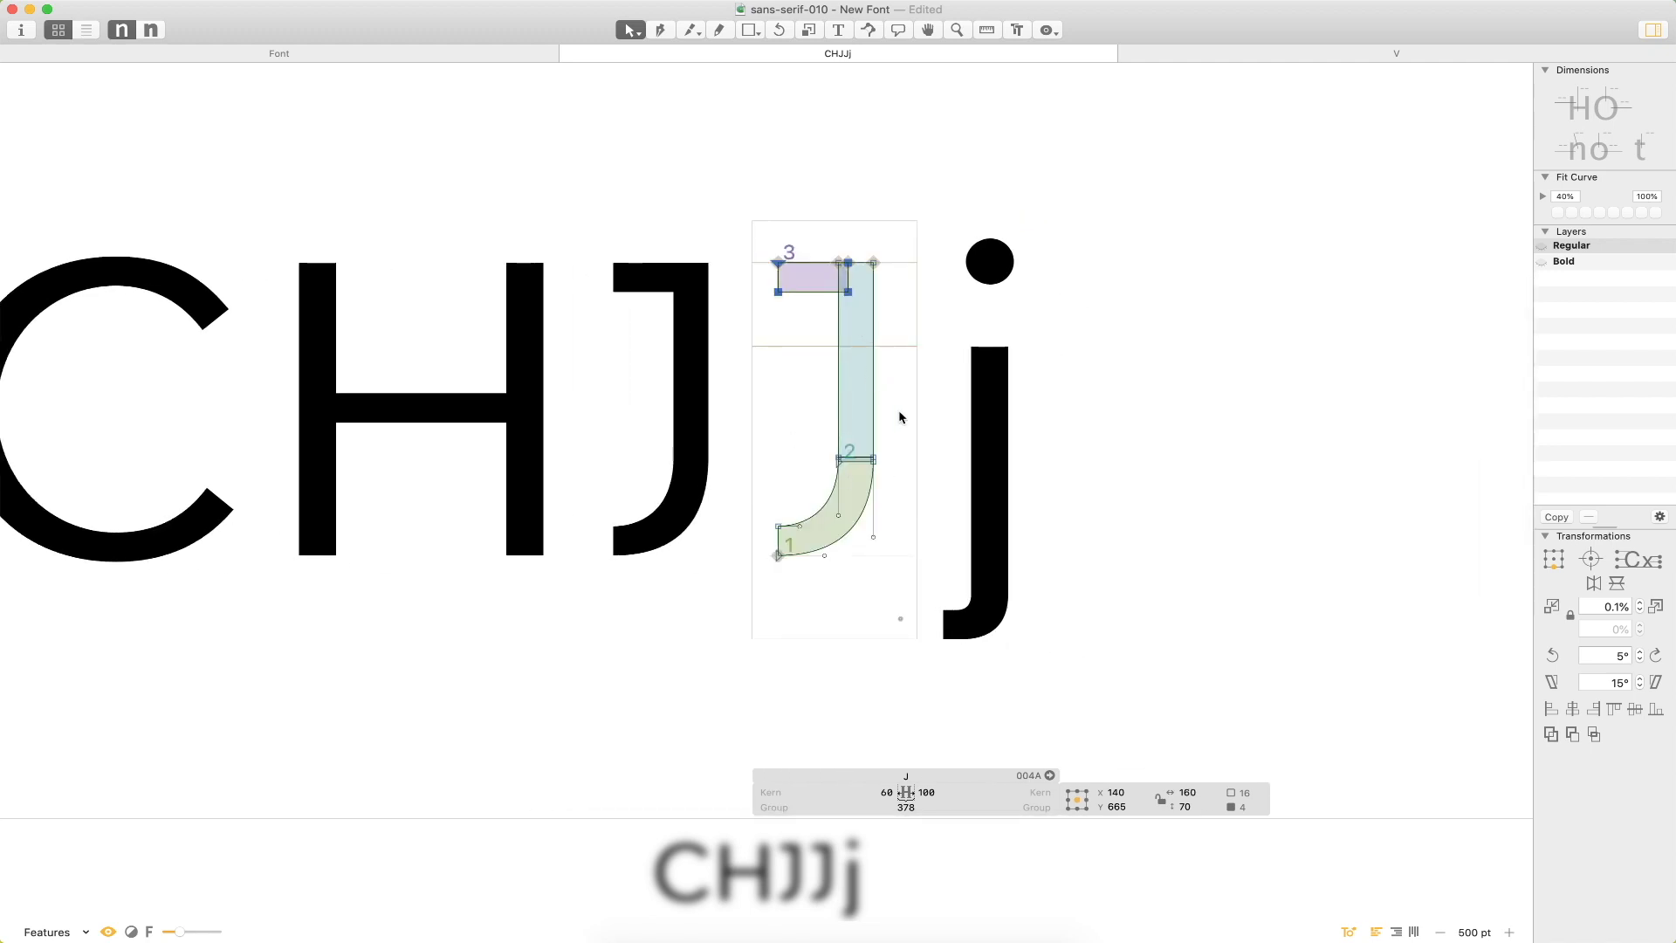
{"action": "key", "text": "t"}
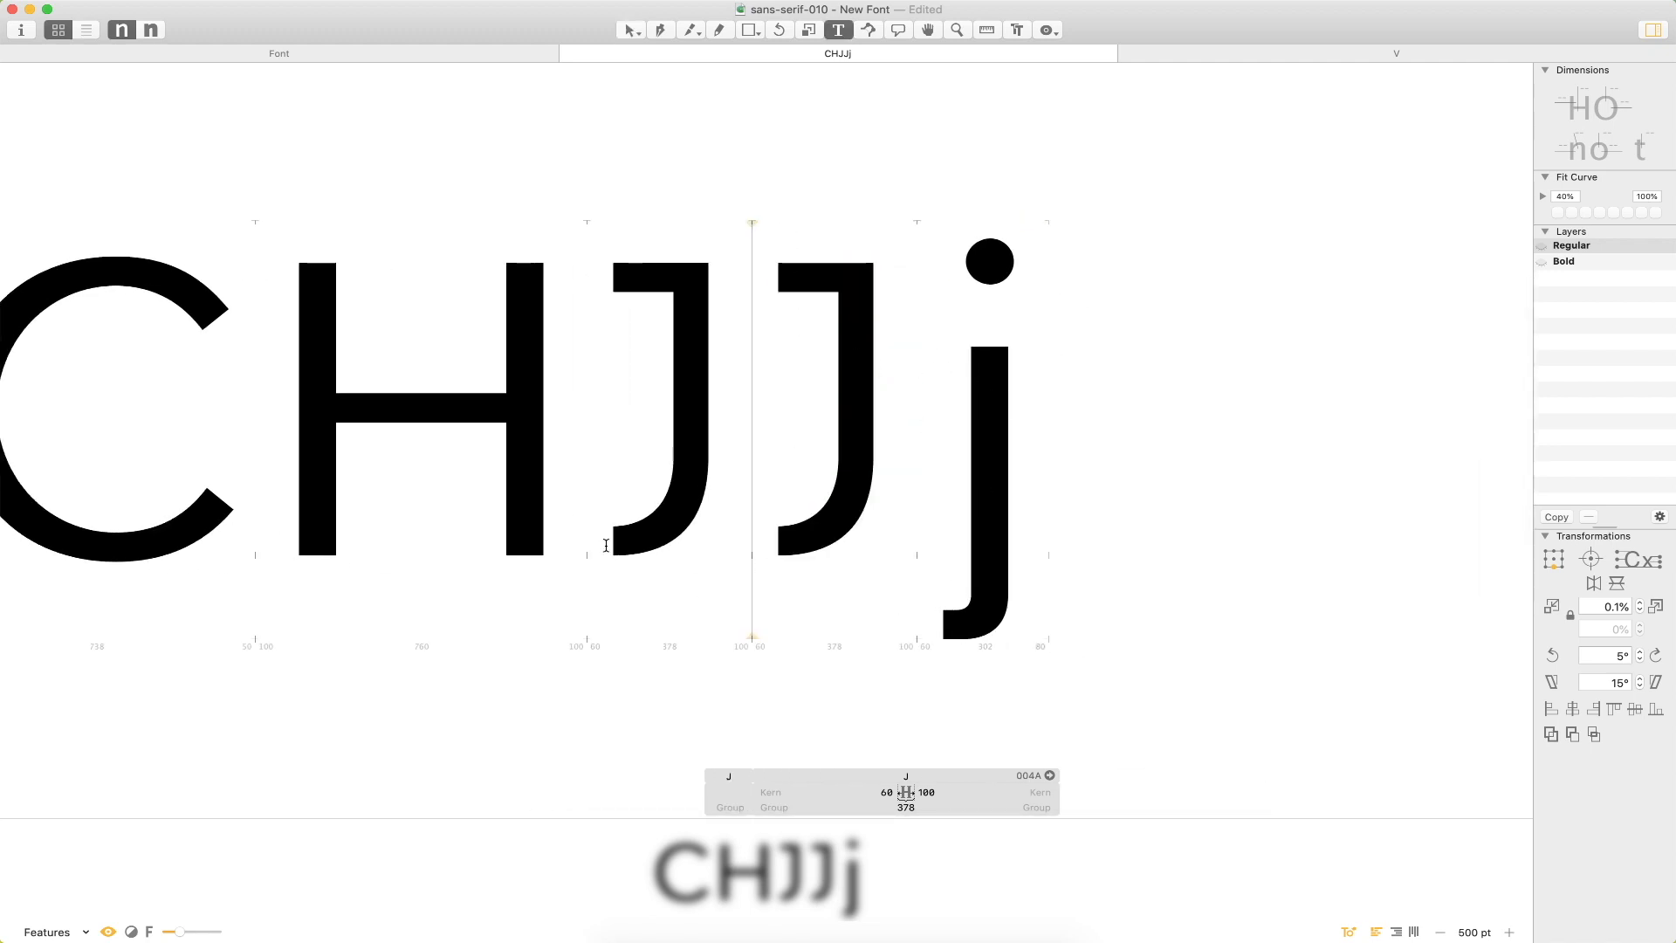
{"action": "key", "text": "Escape"}
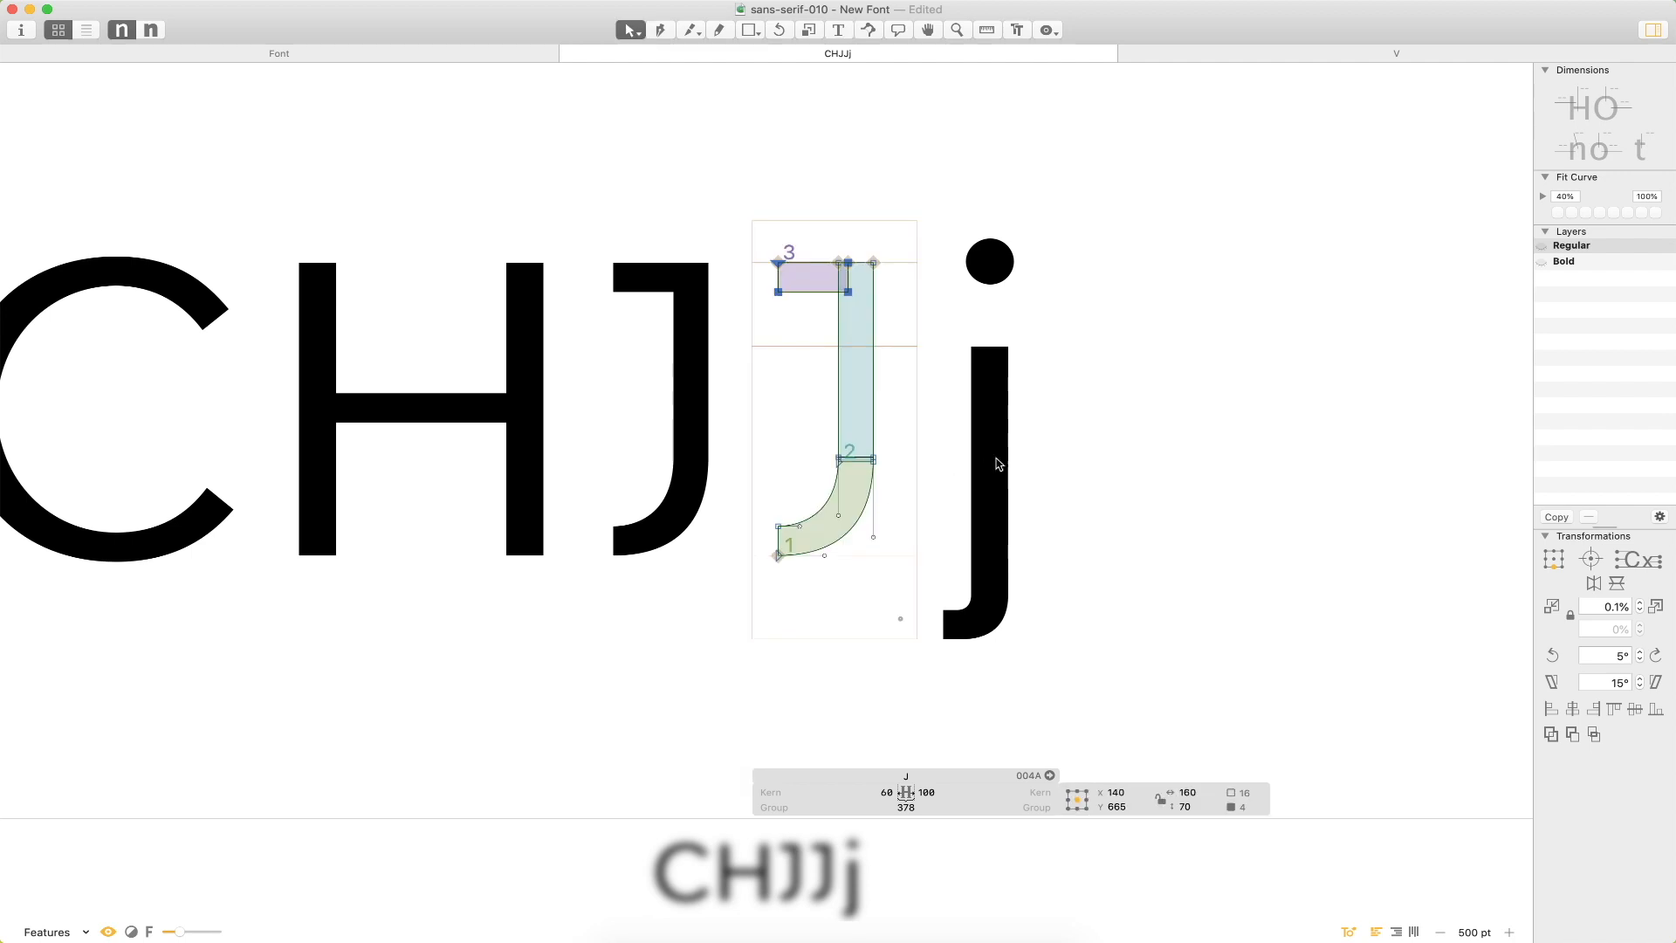
Duplicate the lowercase j's stem-and-hook contour and place the copy to the right of the glyph as a reference.
{"action": "double_click", "coordinate": [995, 468]}
{"action": "left_click_drag", "start_coordinate": [1055, 329], "coordinate": [889, 675]}
{"action": "key", "text": "super+c"}
{"action": "key", "text": "super+v"}
{"action": "left_click_drag", "start_coordinate": [1009, 454], "coordinate": [1346, 454]}
{"action": "left_click", "coordinate": [1088, 471]}
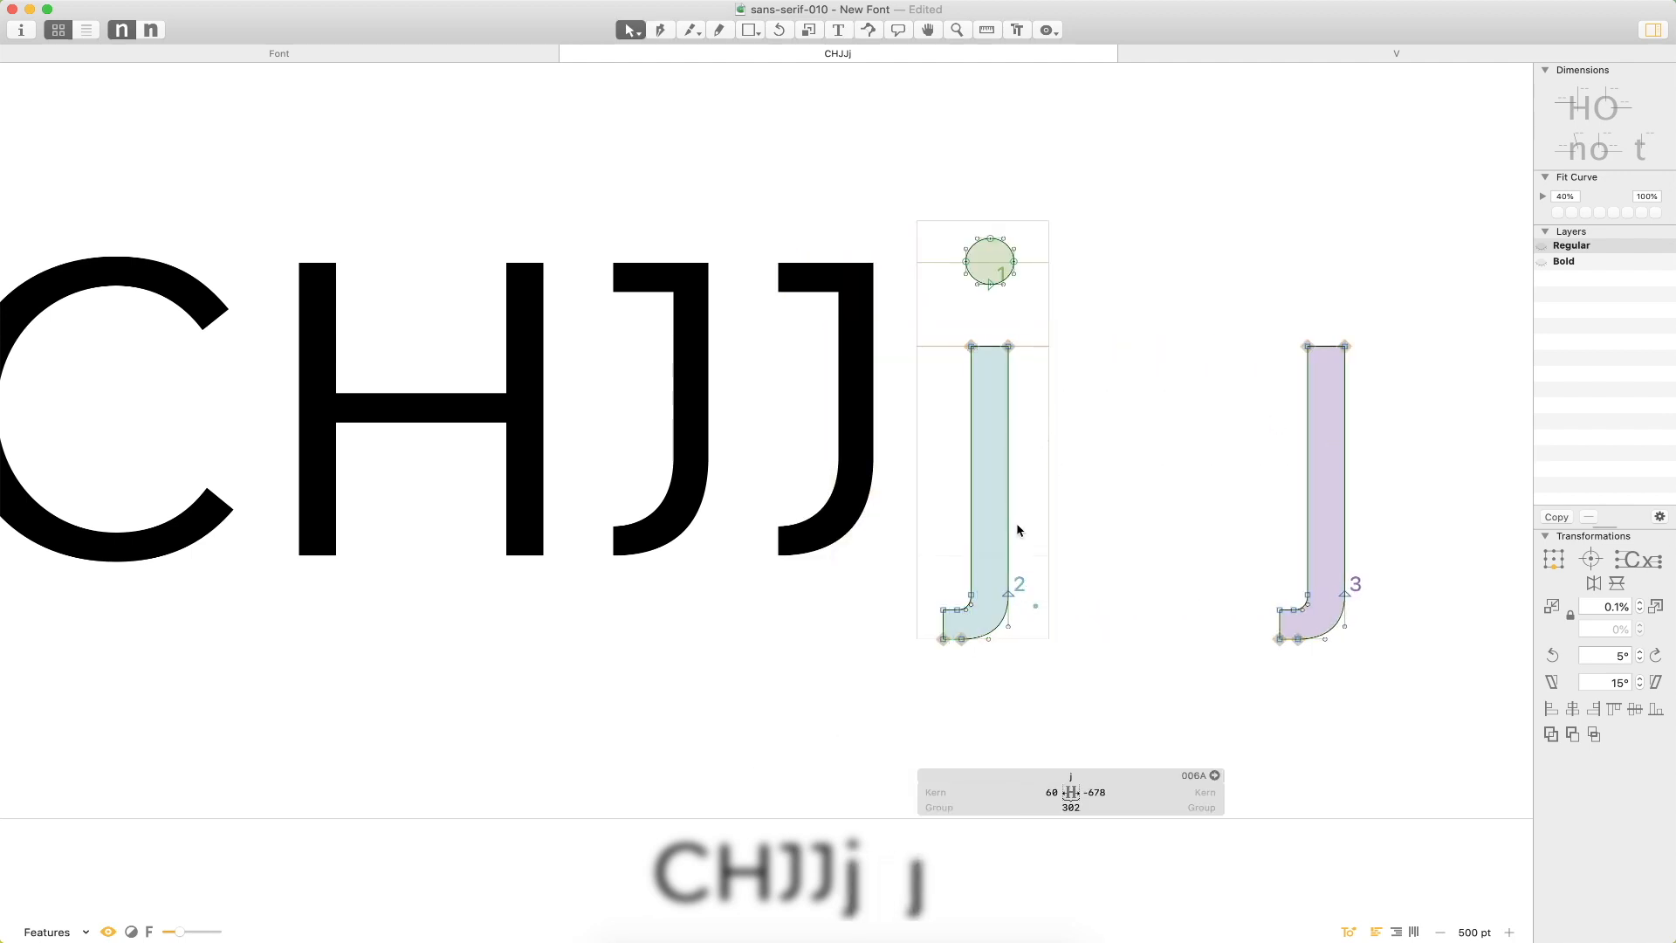
Copy the uppercase J's hook, stem and top bar and paste them into the lowercase j glyph.
{"action": "left_click_drag", "start_coordinate": [1062, 314], "coordinate": [931, 677]}
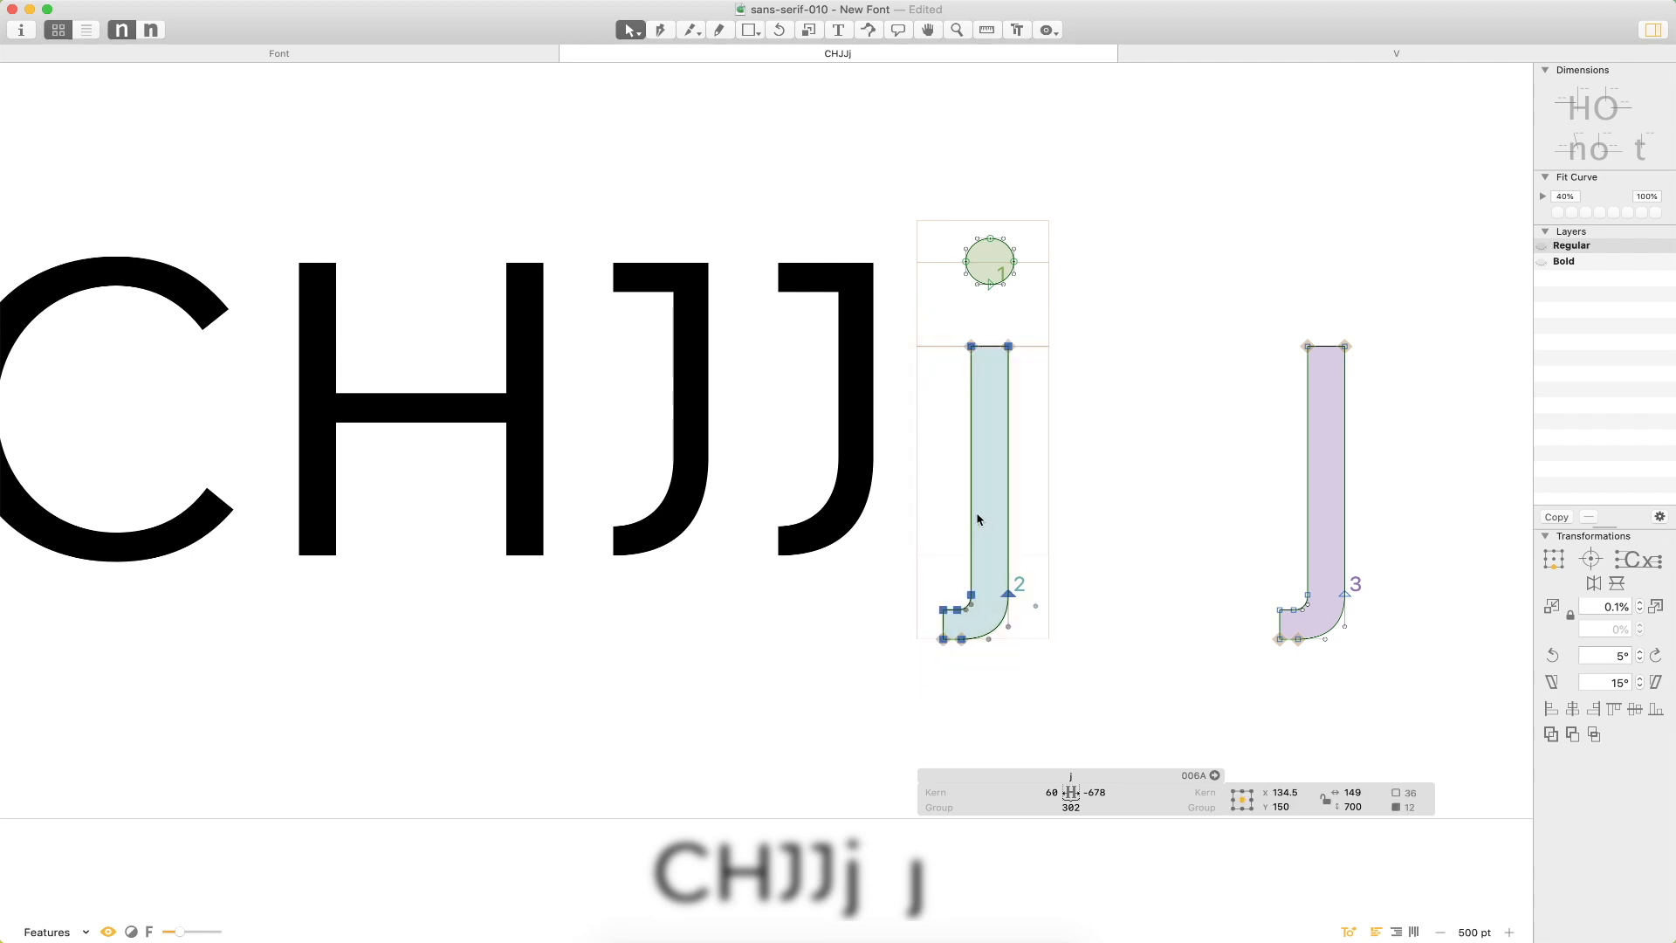
{"action": "double_click", "coordinate": [845, 329]}
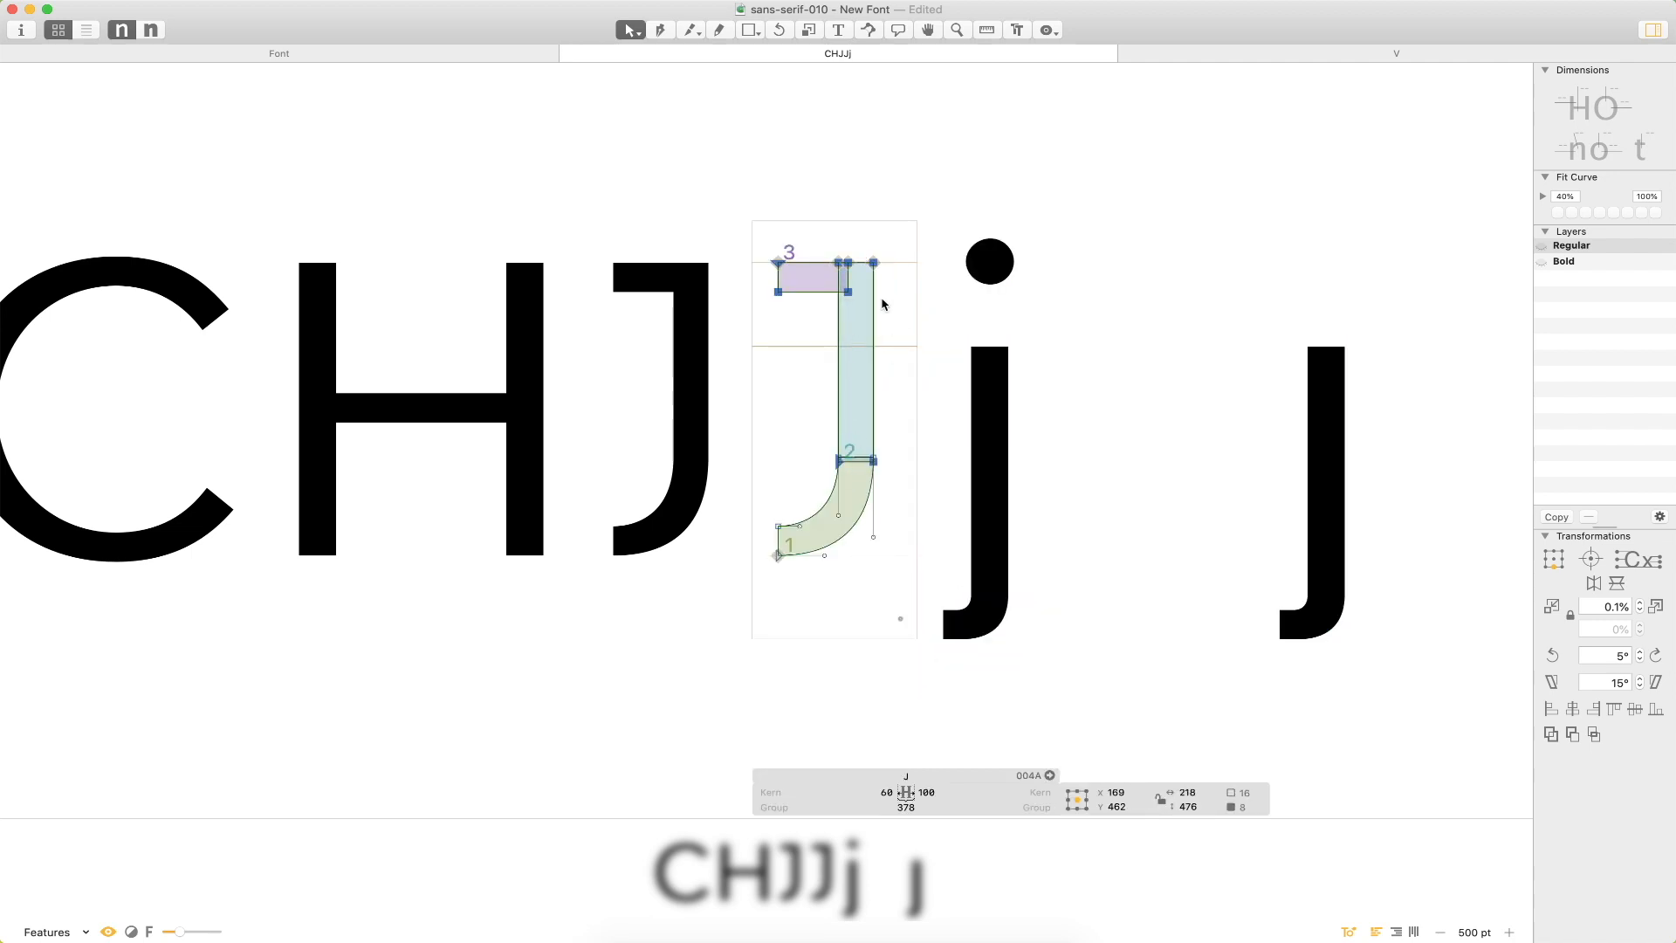
{"action": "double_click", "coordinate": [944, 545]}
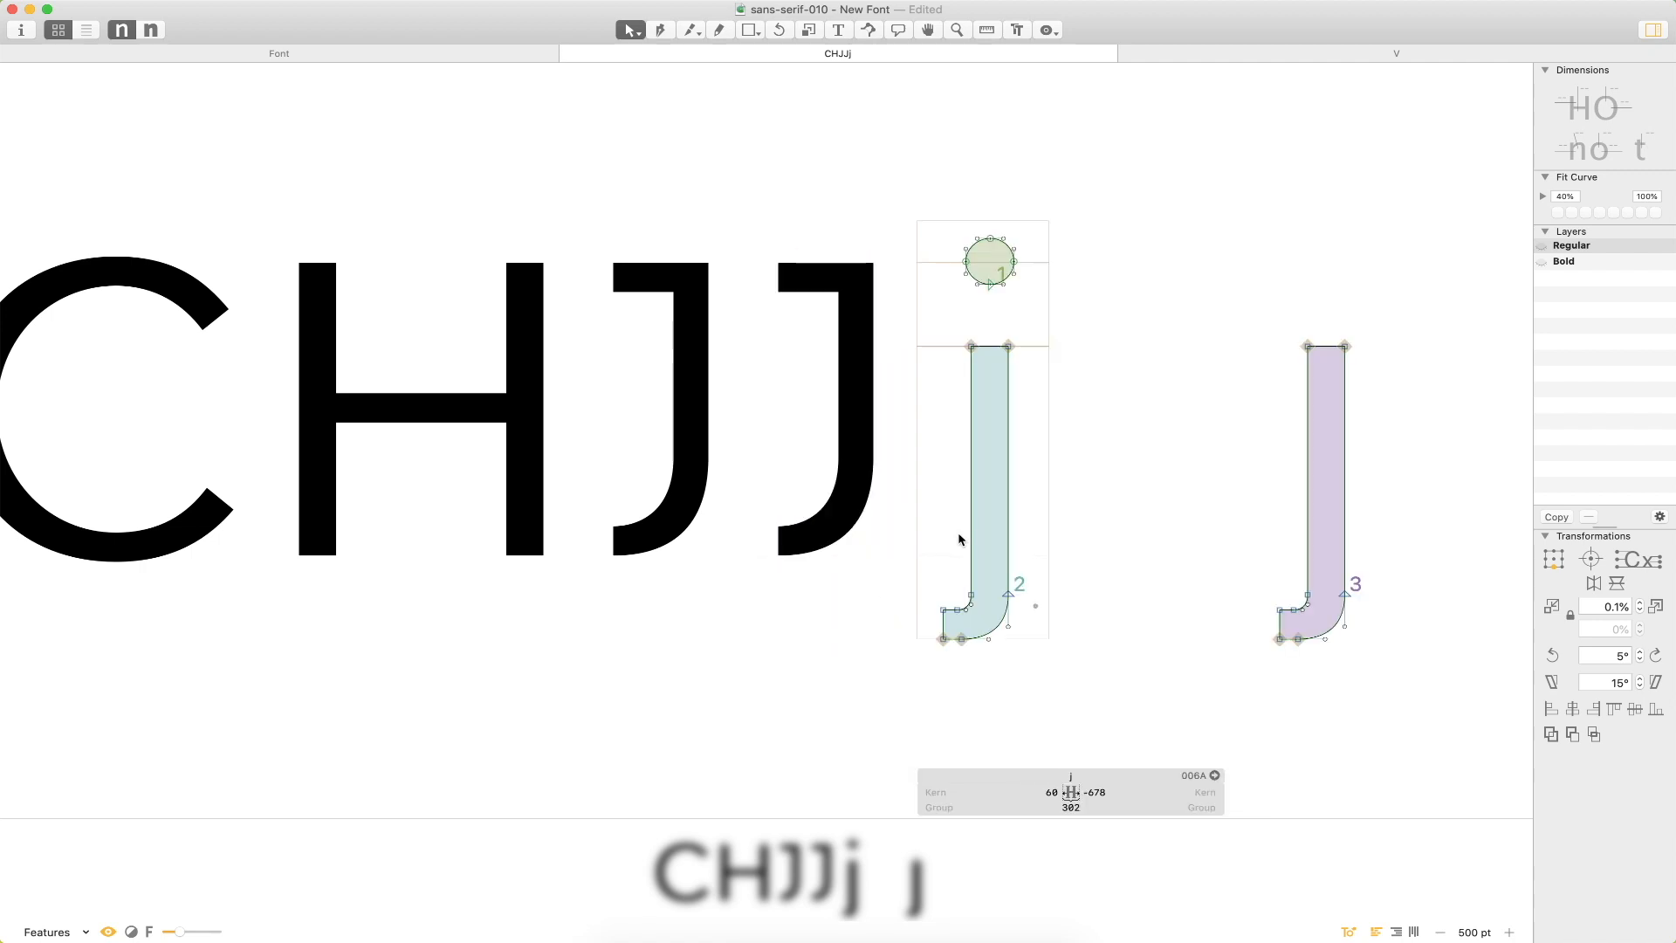
{"action": "key", "text": "super+v"}
Shift the pasted J contours vertically to centre Y 150 so their top lines up with the lowercase j's stem.
{"action": "left_click_drag", "start_coordinate": [1038, 424], "coordinate": [1029, 507]}
{"action": "key", "text": "super+space"}
{"action": "left_click_drag", "start_coordinate": [1128, 291], "coordinate": [840, 599]}
{"action": "key", "text": "shift+Up"}
{"action": "key", "text": "Down"}
{"action": "key", "text": "Down"}
{"action": "key", "text": "Down"}
{"action": "key", "text": "Down"}
{"action": "key", "text": "Down"}
{"action": "key", "text": "Down"}
{"action": "key", "text": "Down"}
Nudge the pasted J contours left to centre X 100 so the right edges of both stems line up.
{"action": "key", "text": "shift+Left"}
{"action": "key", "text": "shift+Left"}
{"action": "key", "text": "shift+Left"}
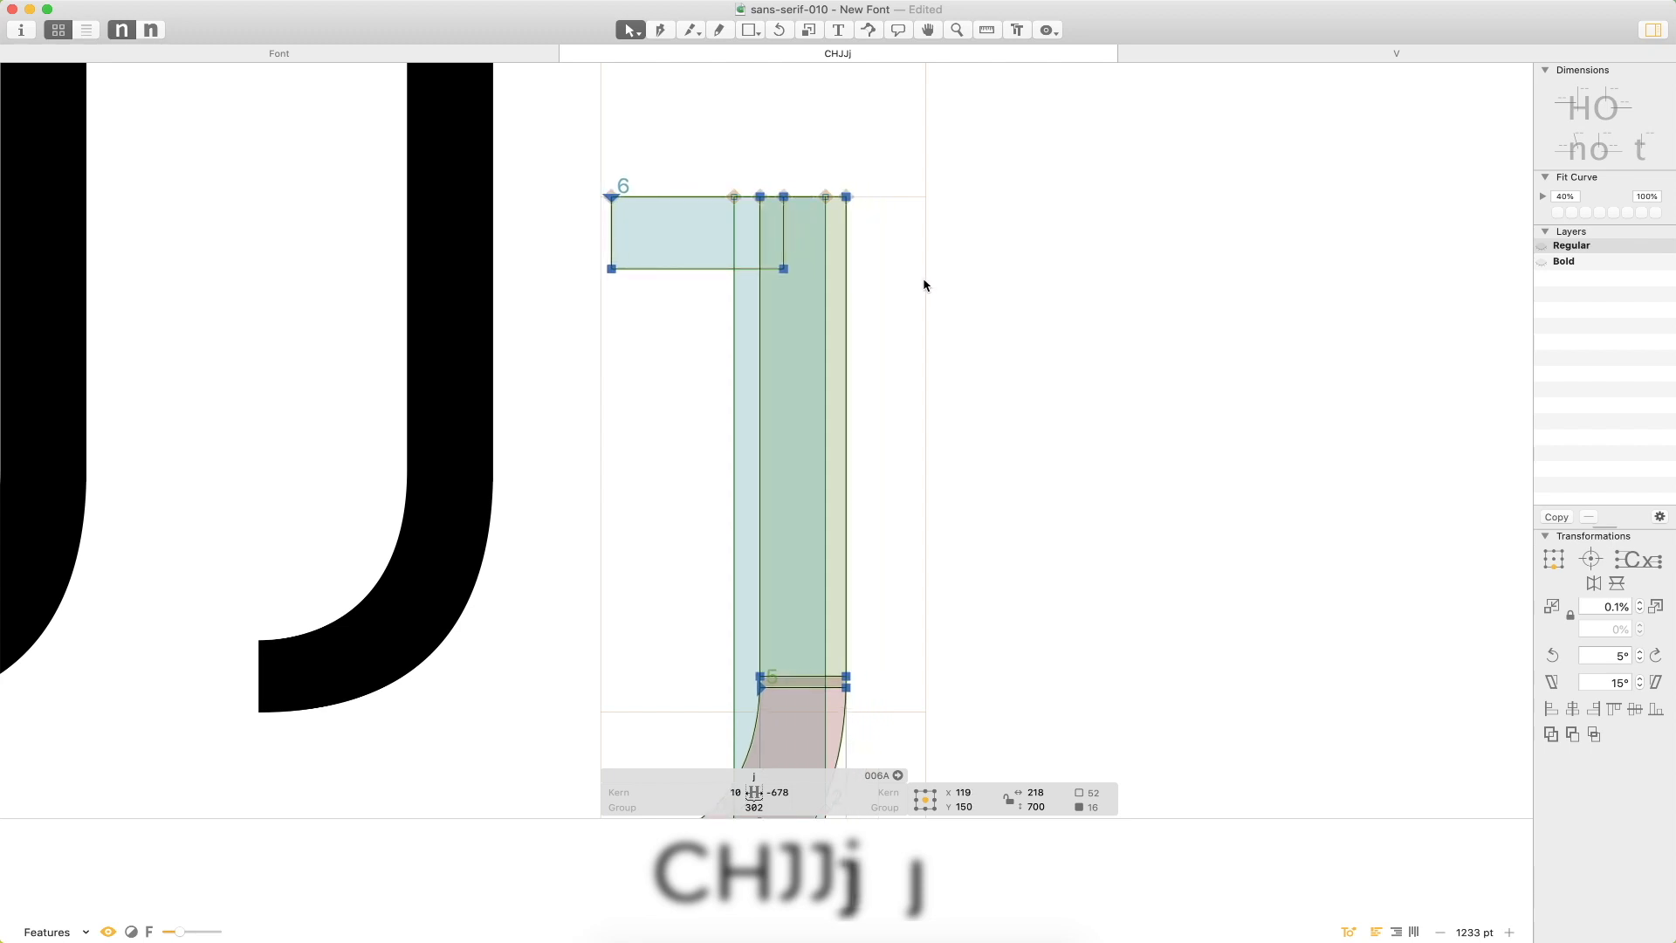
{"action": "key", "text": "shift+Left"}
{"action": "key", "text": "shift+Left"}
{"action": "key", "text": "Left"}
{"action": "key", "text": "Right"}
{"action": "key", "text": "Right"}
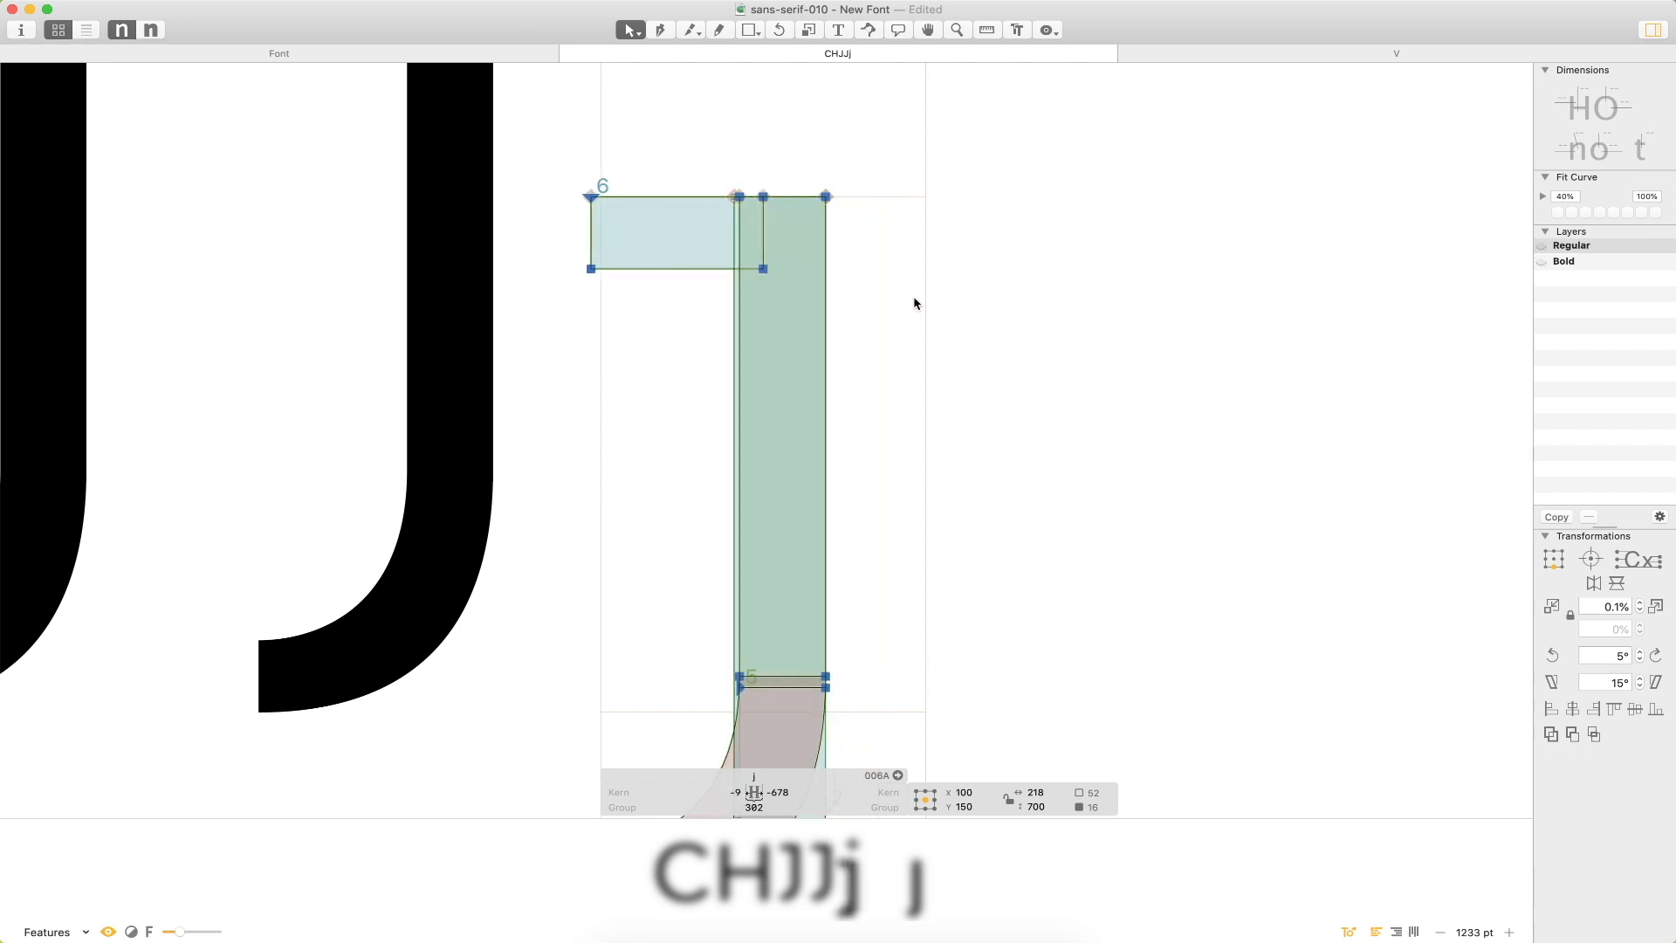
{"action": "left_click", "coordinate": [914, 299]}
Move the lowercase j's original stem-and-hook contour straight down so its hook sits below the pasted J hook.
{"action": "double_click", "coordinate": [731, 351]}
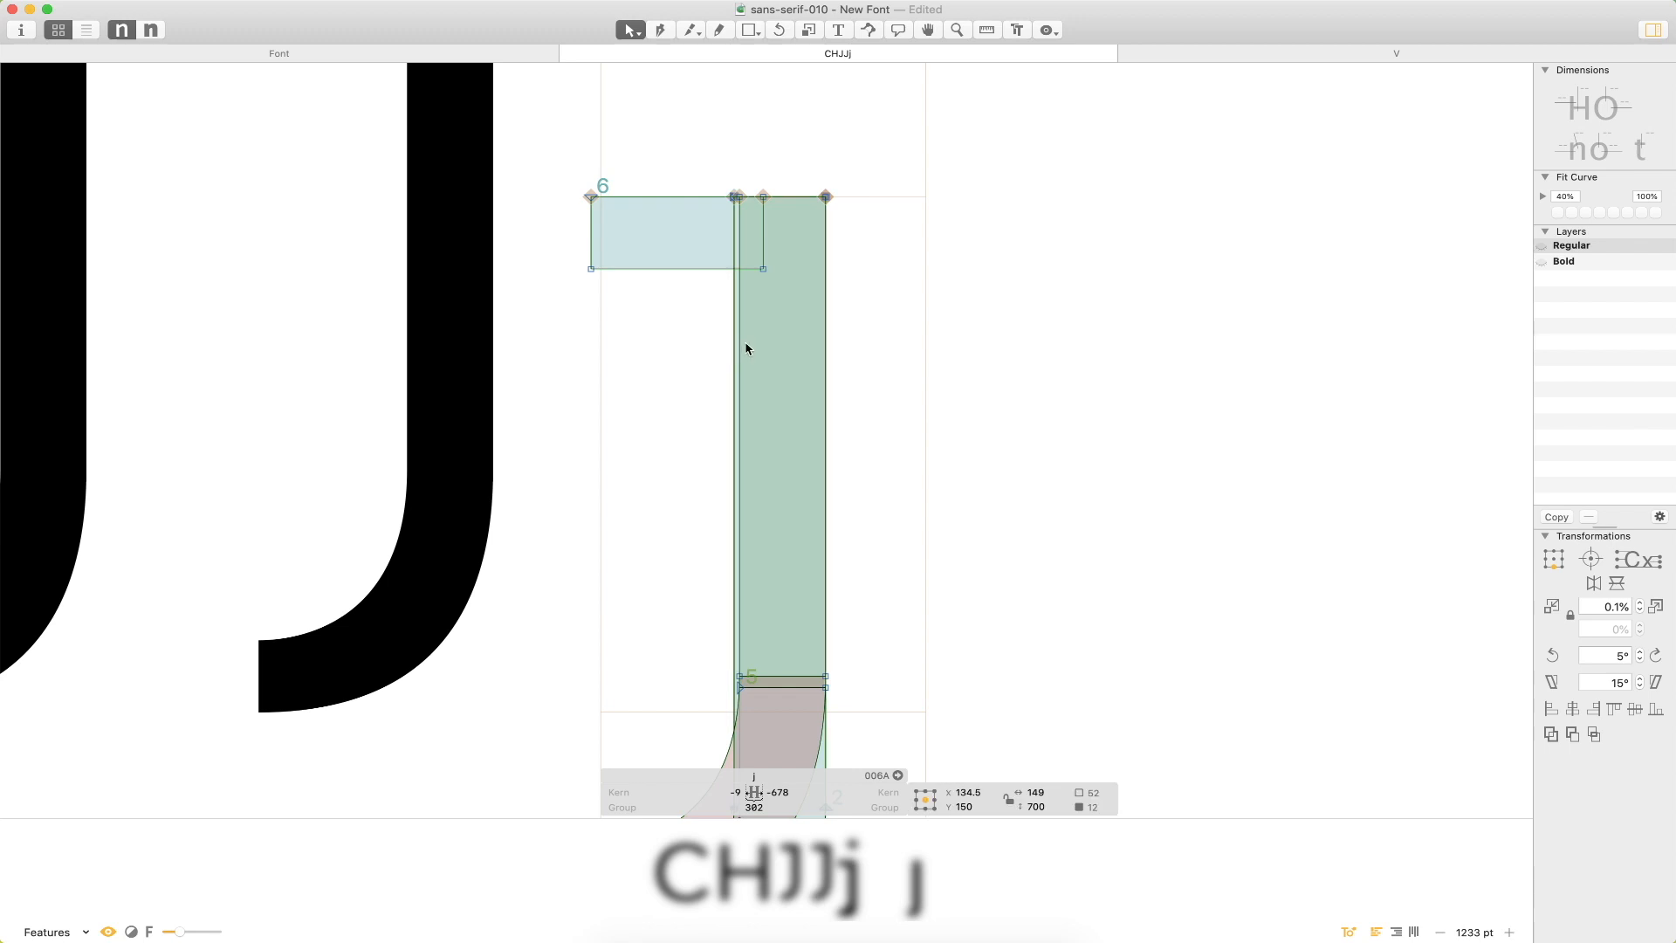
{"action": "key", "text": "super+minus"}
{"action": "key", "text": "super+minus"}
{"action": "left_click_drag", "start_coordinate": [788, 646], "coordinate": [797, 579]}
{"action": "left_click_drag", "start_coordinate": [902, 284], "coordinate": [568, 758]}
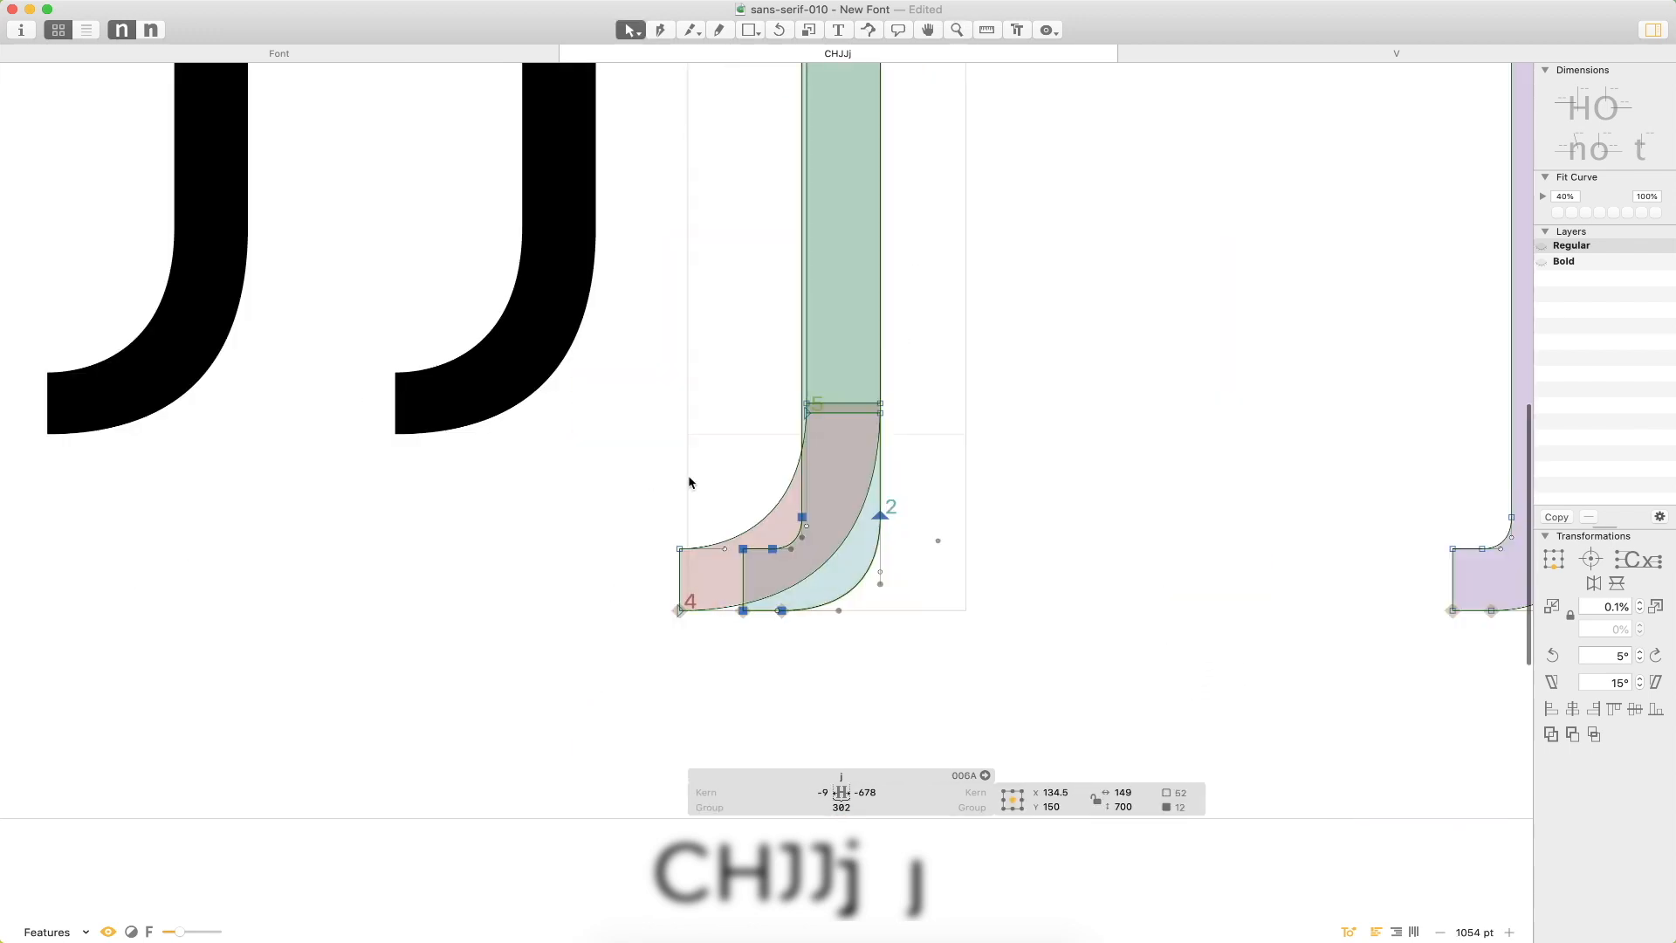
{"action": "key", "text": "shift+Down"}
{"action": "key", "text": "shift+Down"}
{"action": "key", "text": "shift+Down"}
{"action": "key", "text": "shift+Down"}
{"action": "key", "text": "shift+Down"}
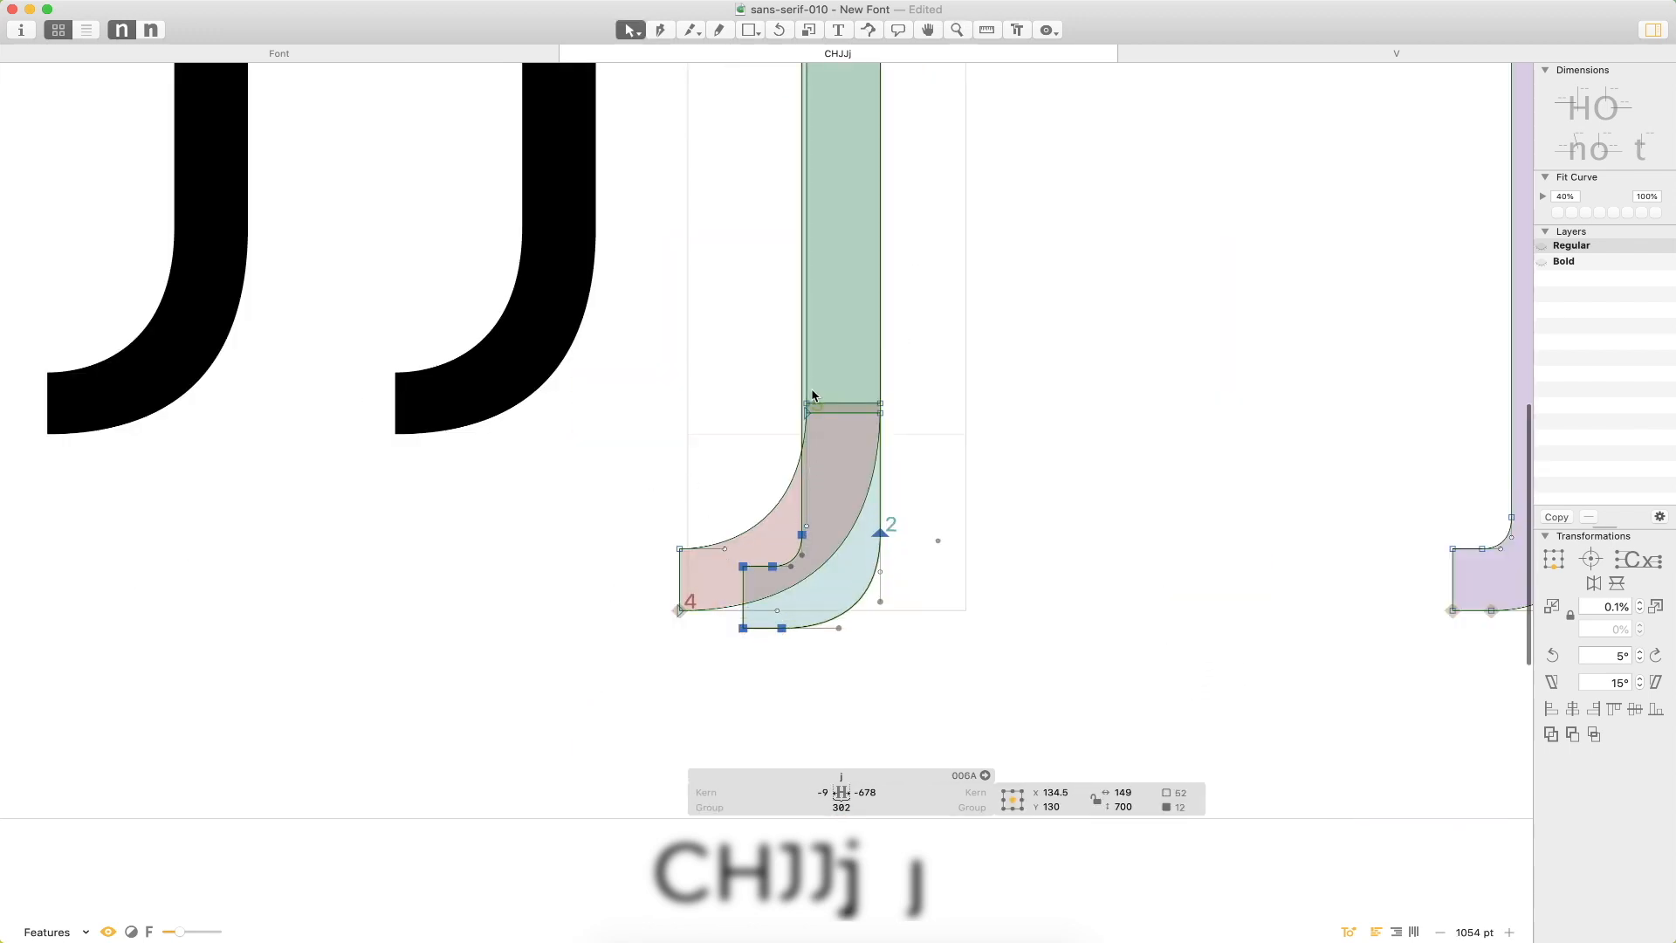
{"action": "left_click", "coordinate": [974, 290]}
{"action": "key", "text": "super+minus"}
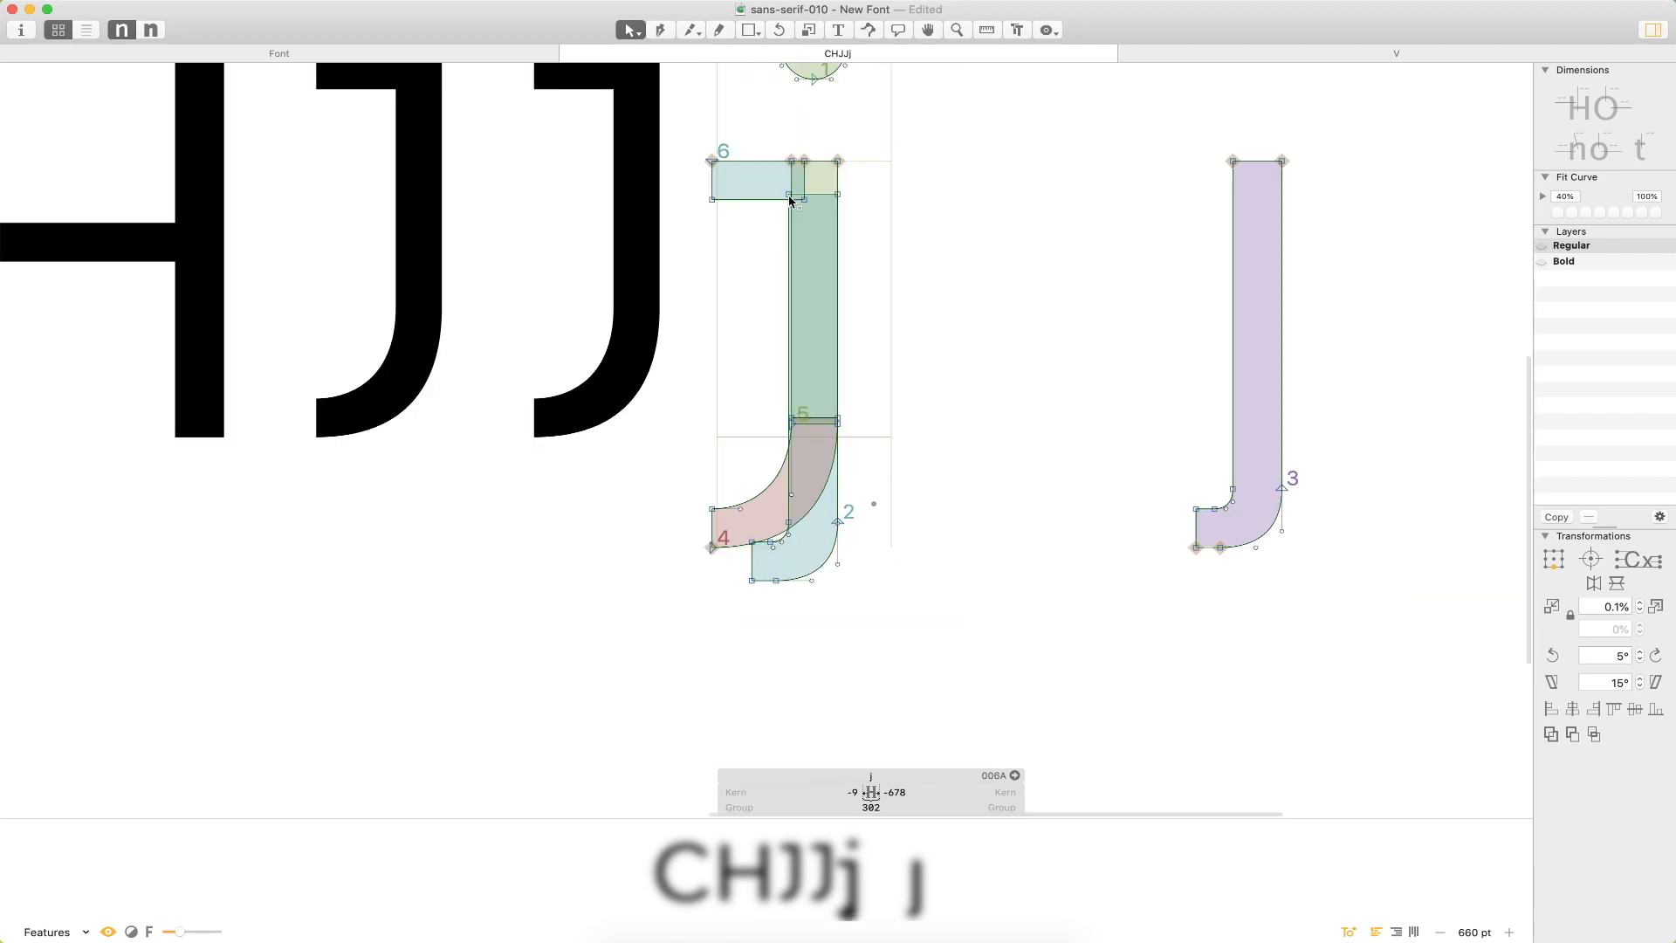
Try shortening the overlaid hooked contour of the j by lowering its top two nodes towards the hook, and undo the move.
{"action": "left_click", "coordinate": [791, 197]}
{"action": "left_click", "coordinate": [838, 196], "text": "shift"}
{"action": "left_click_drag", "start_coordinate": [838, 195], "coordinate": [847, 499]}
{"action": "left_click", "coordinate": [890, 444]}
{"action": "key", "text": "super+space"}
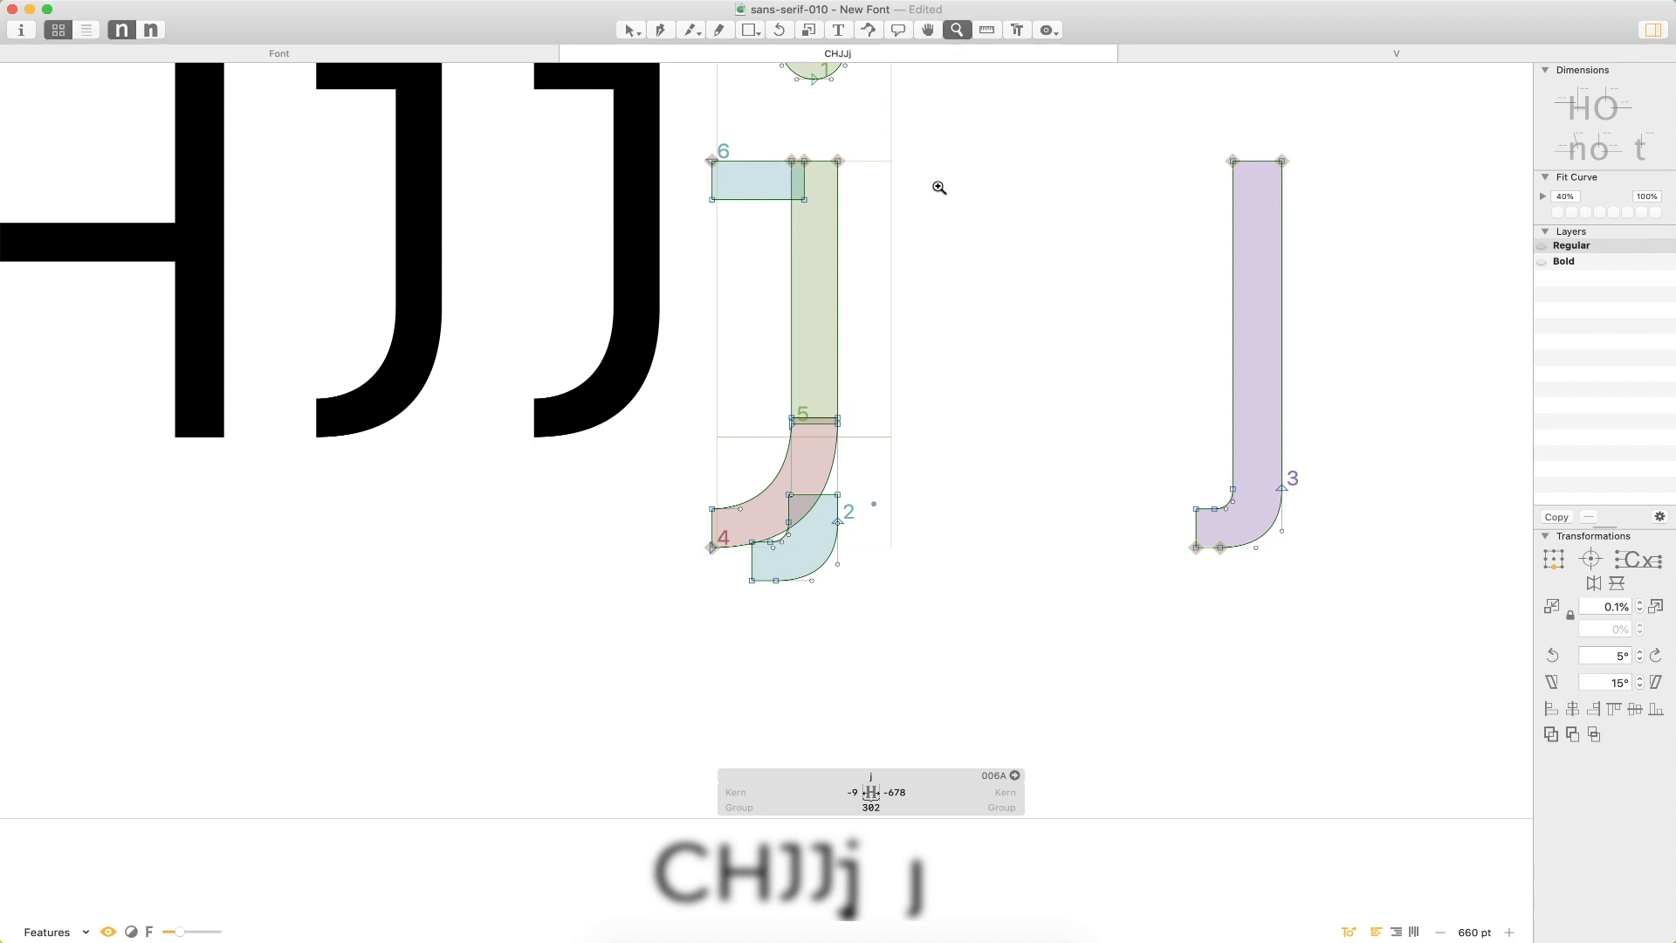
{"action": "left_click_drag", "start_coordinate": [935, 183], "coordinate": [594, 695]}
{"action": "key", "text": "space"}
{"action": "left_click_drag", "start_coordinate": [768, 208], "coordinate": [773, 254]}
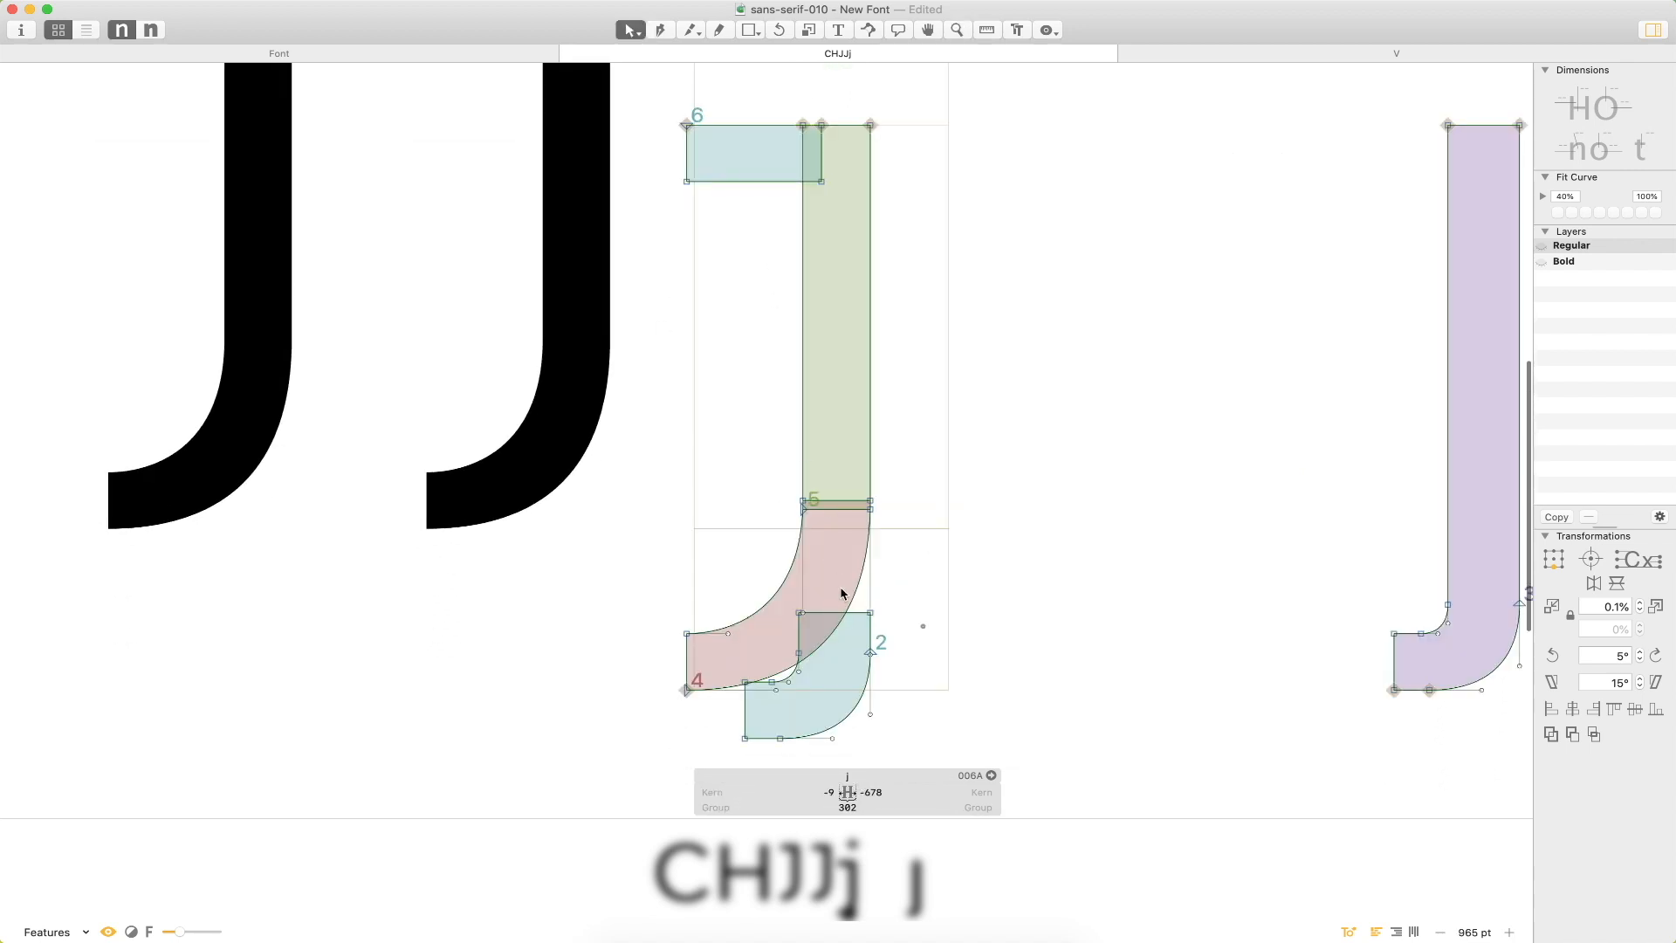
{"action": "key", "text": "super+z"}
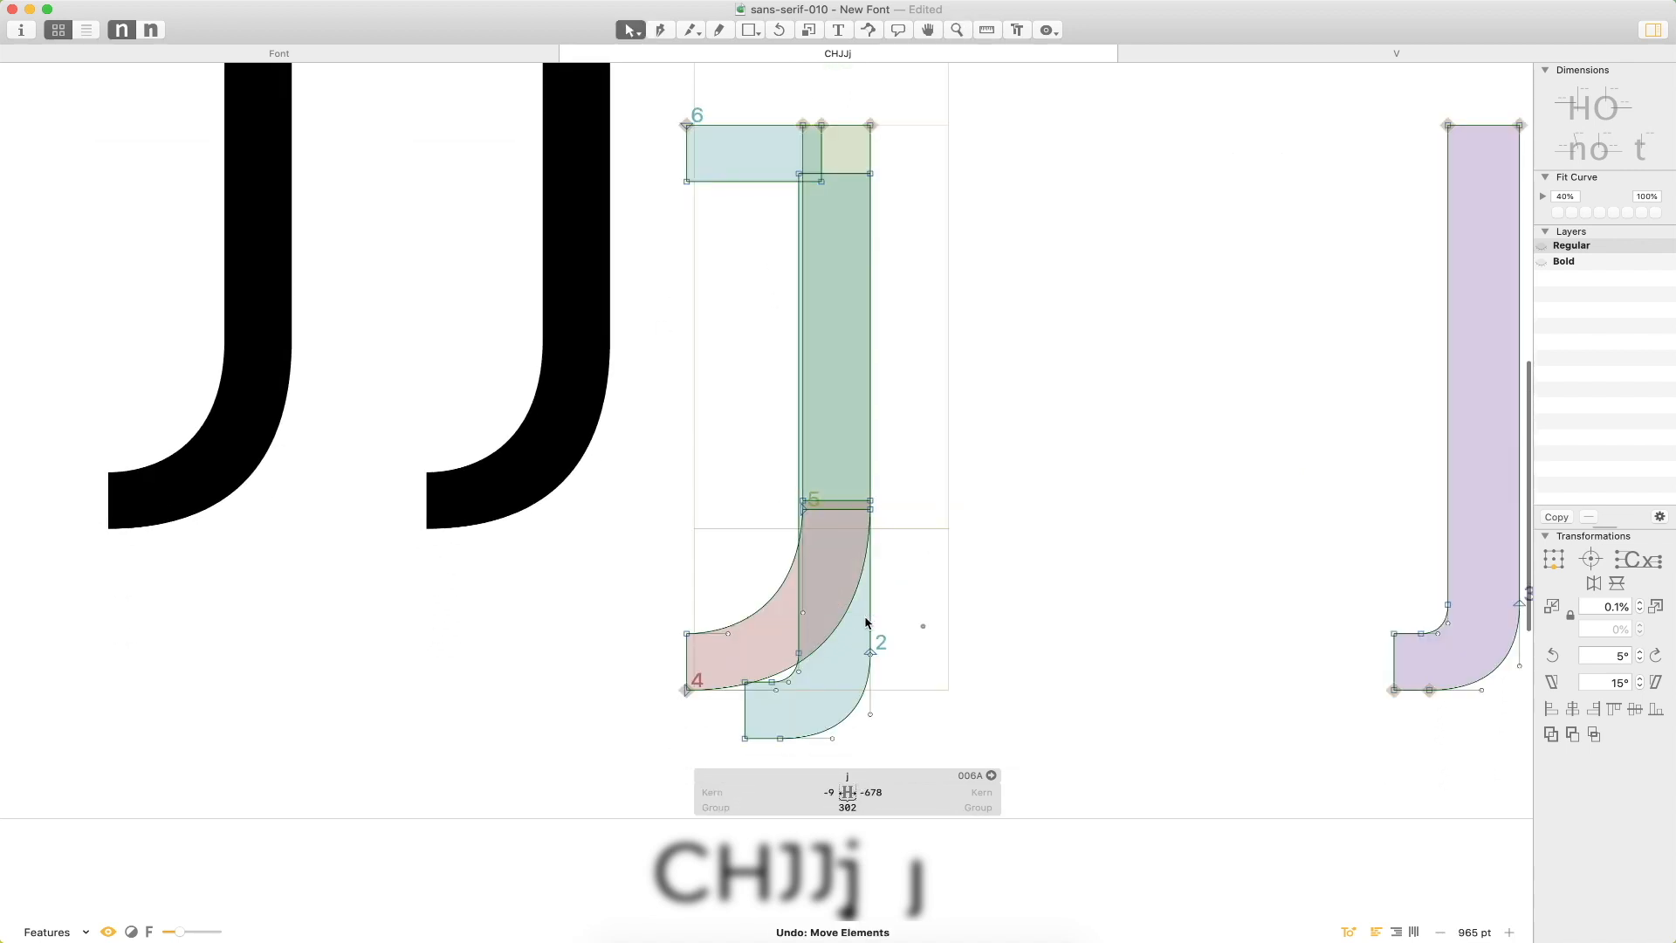
Lower the overlaid contour's top edge to just below the baseline and measure its width against the j's stem.
{"action": "left_click", "coordinate": [800, 174]}
{"action": "left_click_drag", "start_coordinate": [870, 177], "coordinate": [873, 548]}
{"action": "key", "text": "l"}
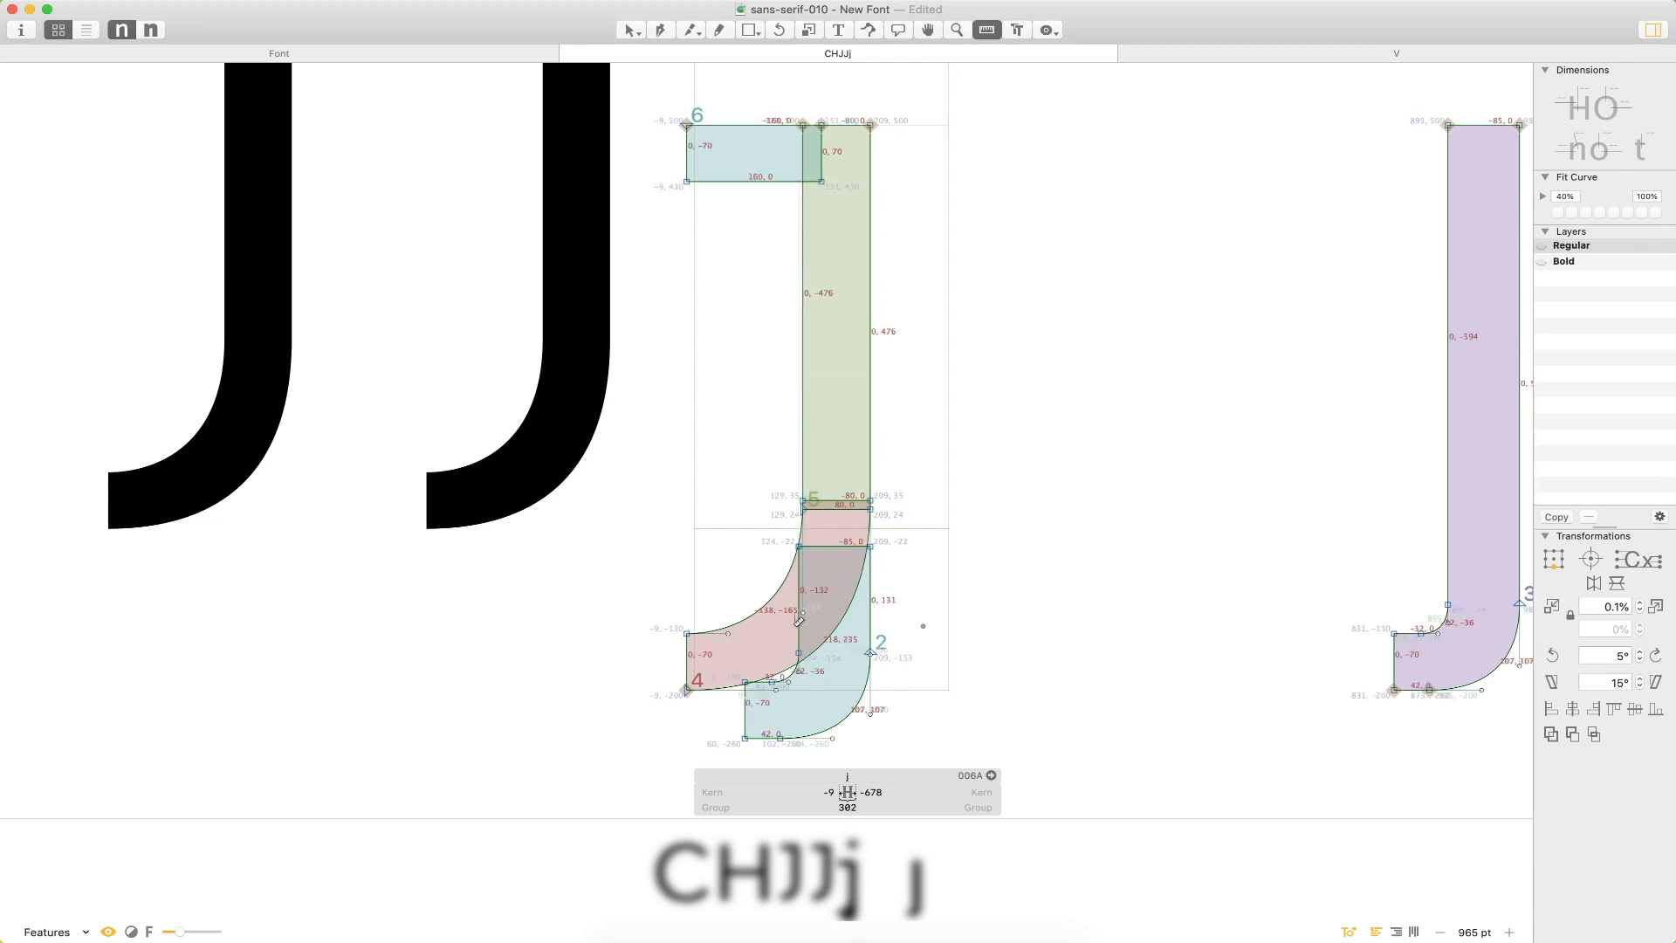
{"action": "scroll", "coordinate": [1314, 402], "scroll_direction": "right", "scroll_amount": 2}
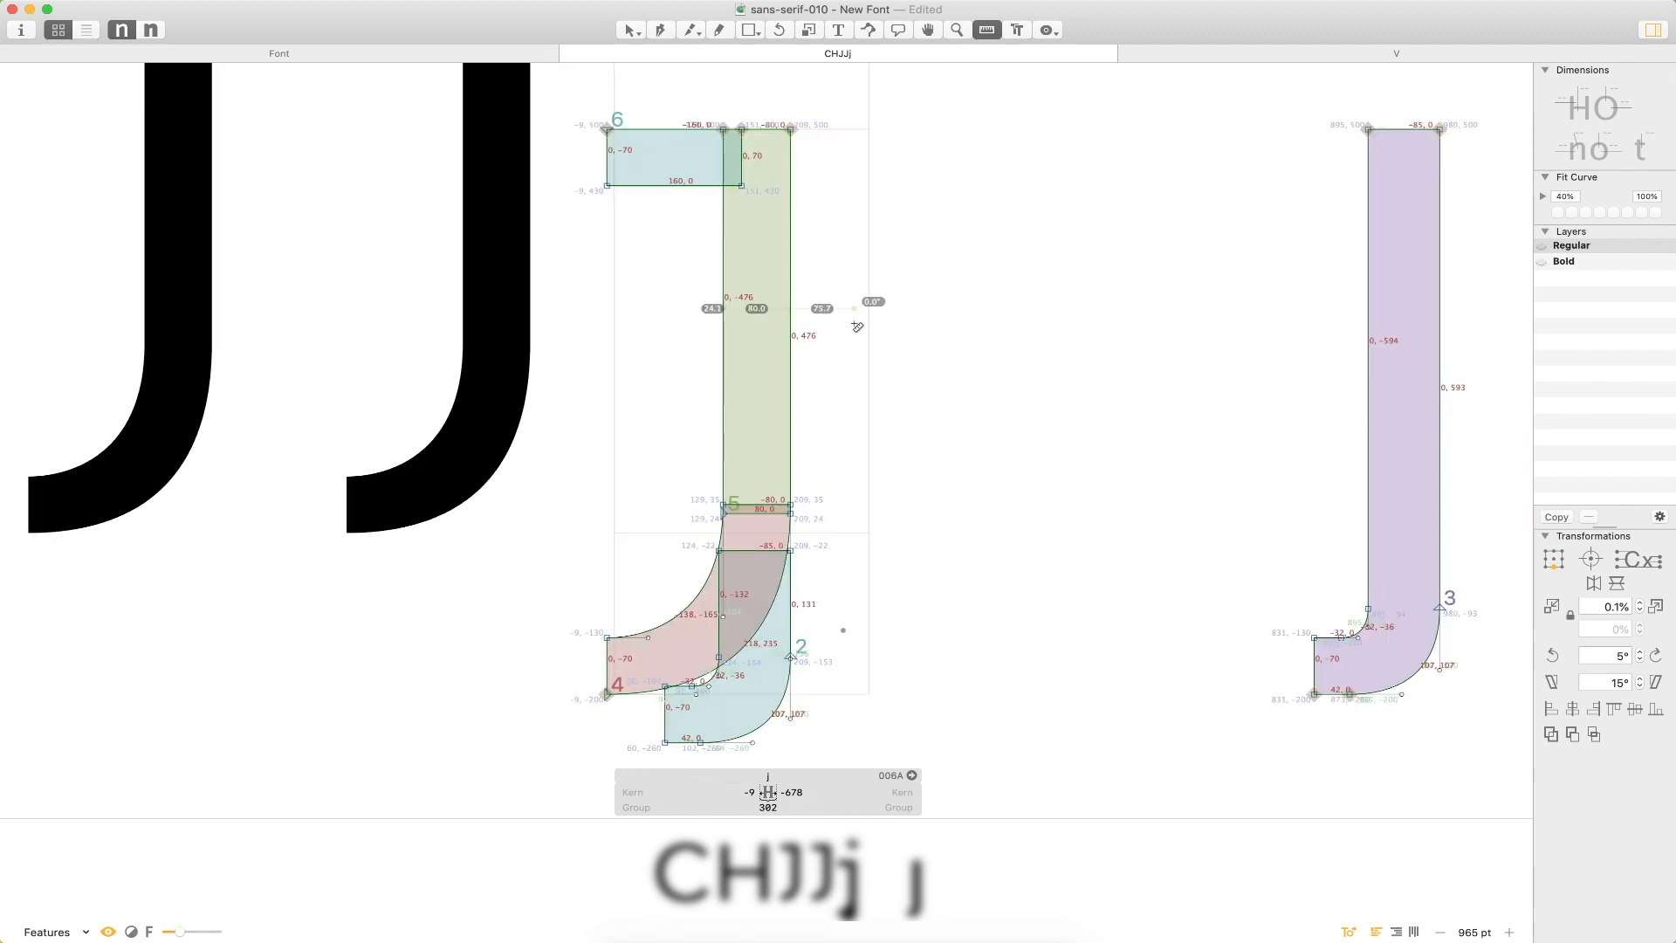
Measure the stem width of the capital J beside the j.
{"action": "key", "text": "v"}
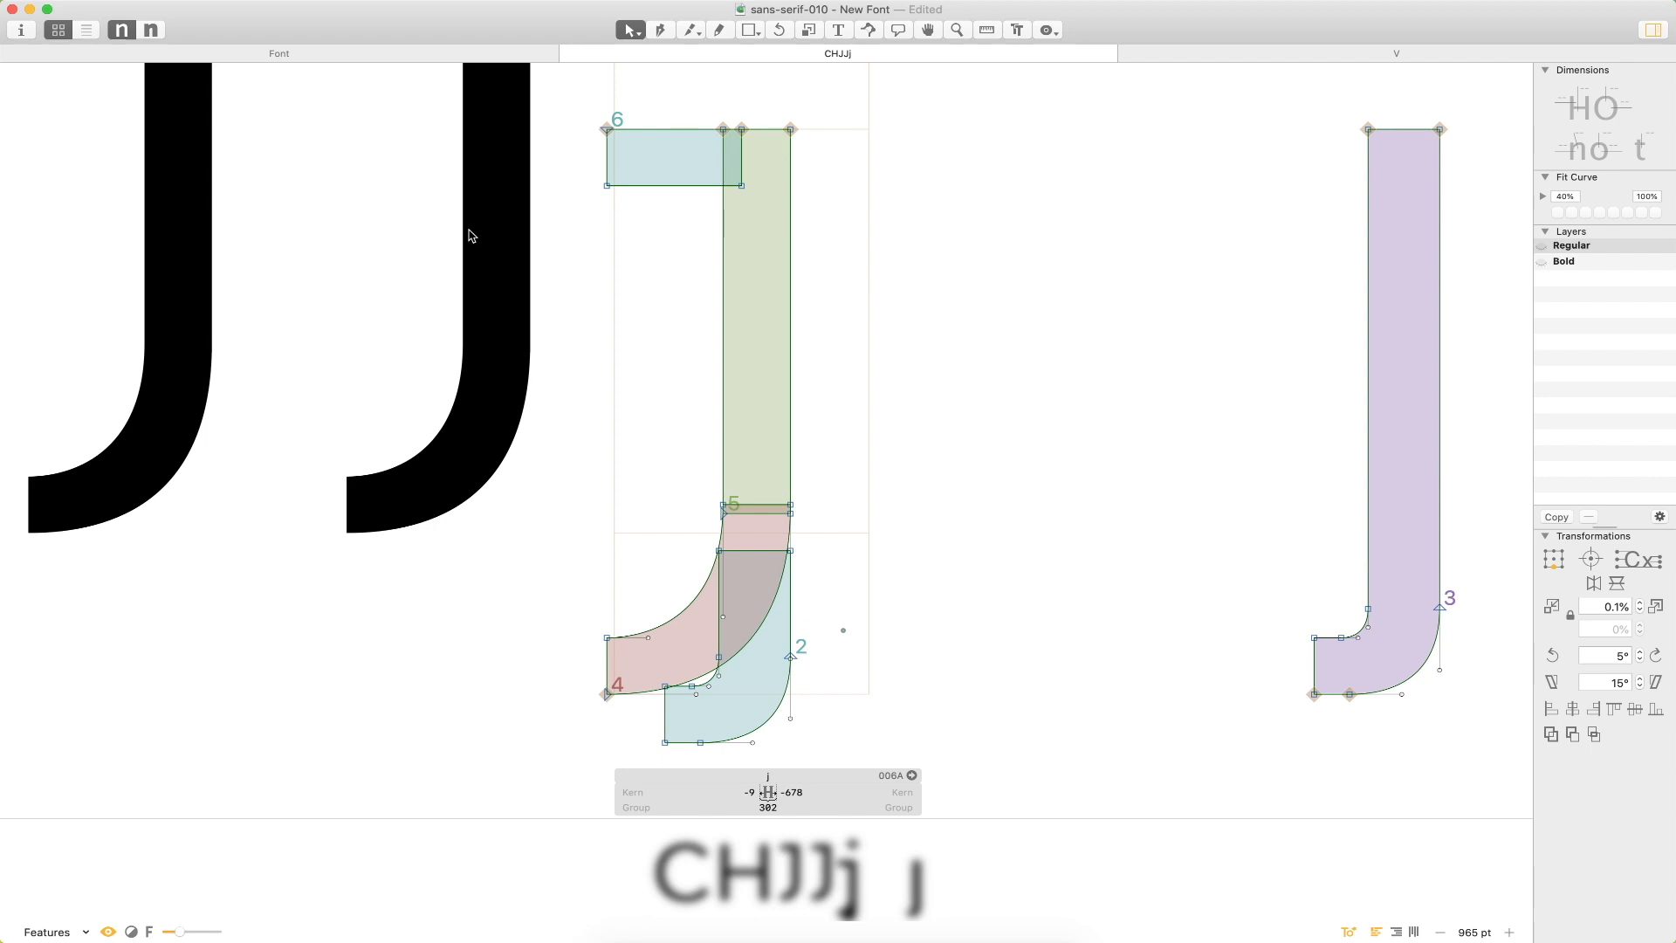
{"action": "double_click", "coordinate": [468, 236]}
{"action": "key", "text": "l"}
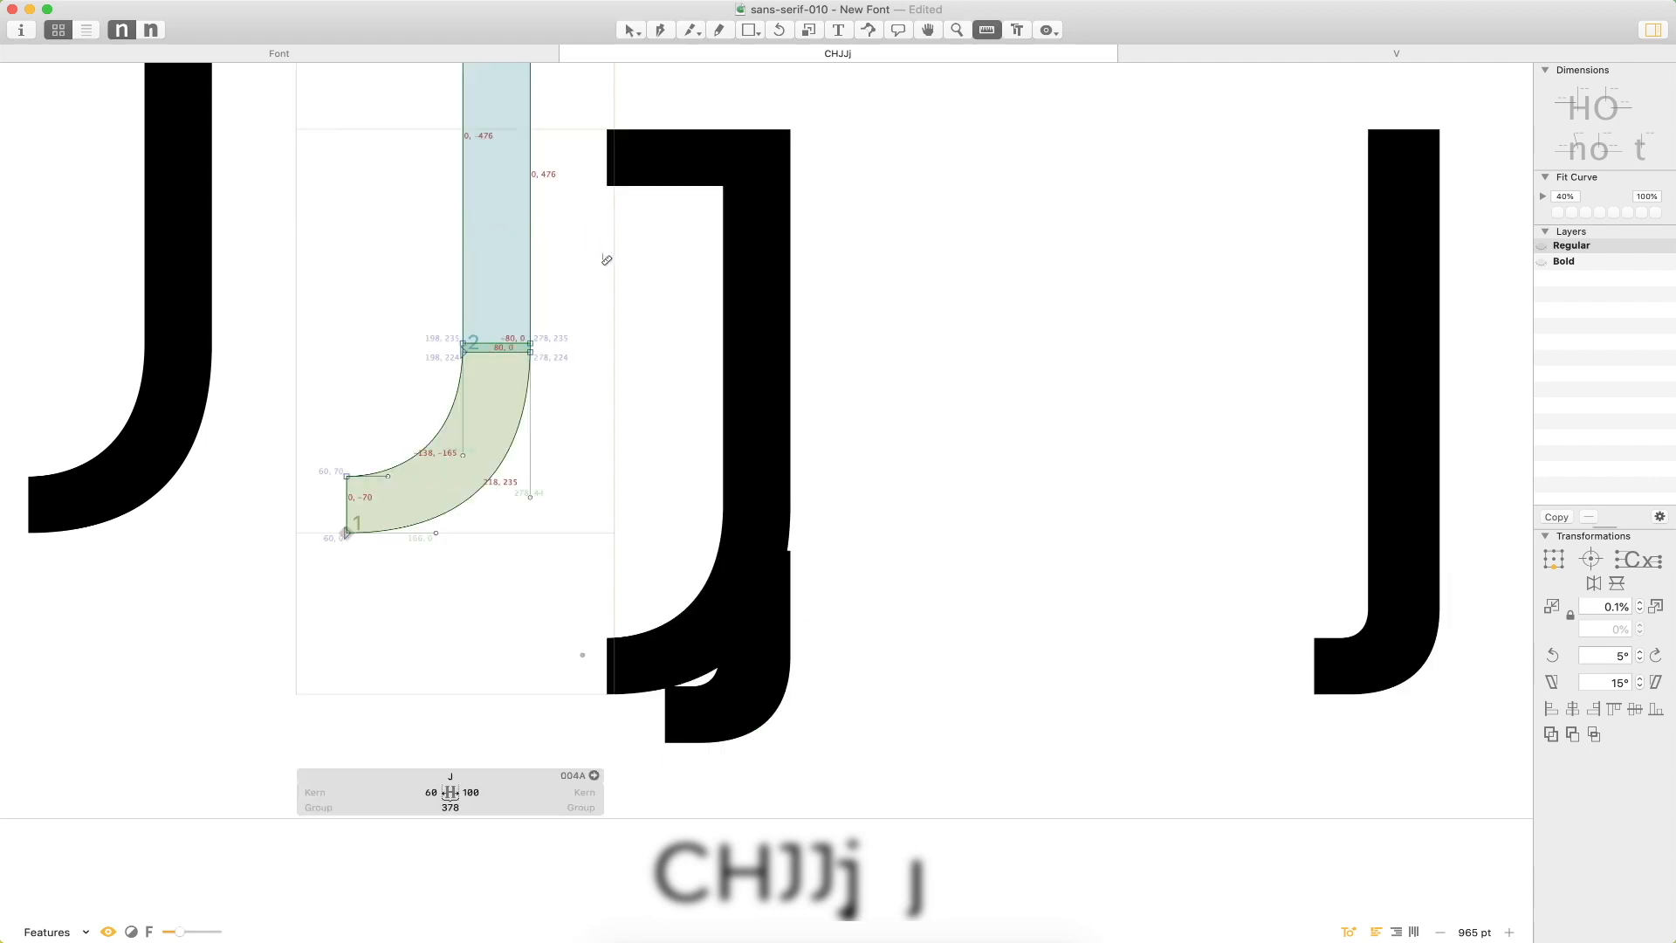
{"action": "key", "text": "v"}
Widen the j's stem to 85 units by shifting the left-edge nodes of the stem and hook outward.
{"action": "double_click", "coordinate": [750, 282]}
{"action": "left_click", "coordinate": [723, 130]}
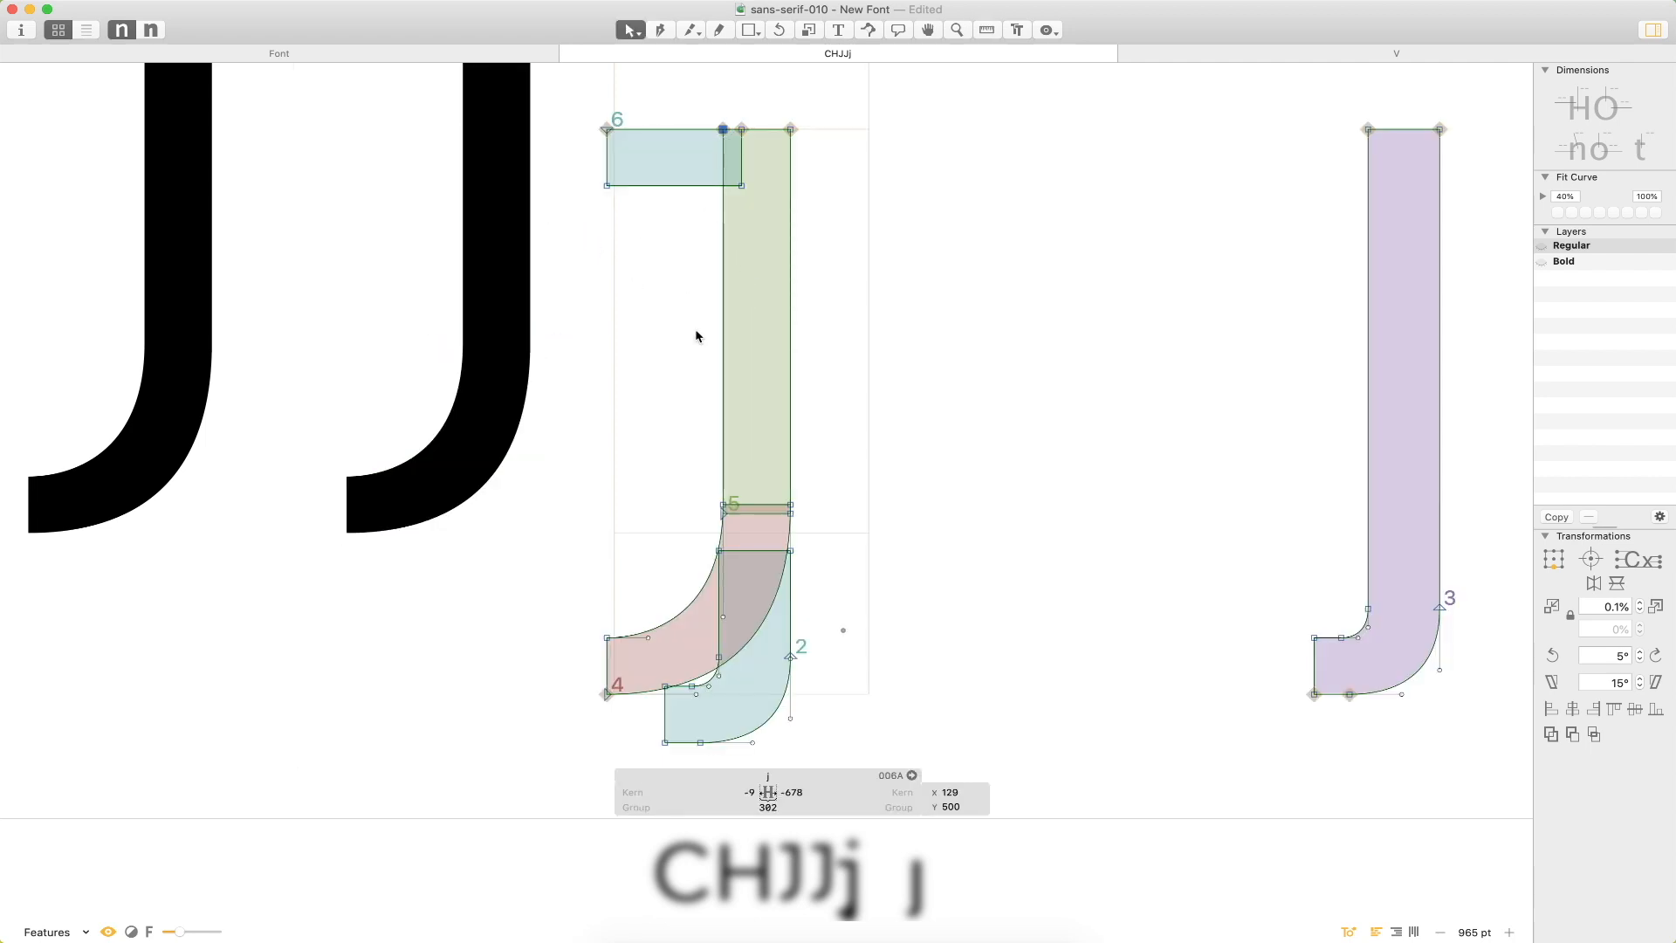
{"action": "left_click", "coordinate": [724, 505], "text": "shift"}
{"action": "key", "text": "Left"}
{"action": "key", "text": "Left"}
{"action": "key", "text": "Left"}
{"action": "key", "text": "Left"}
{"action": "key", "text": "Left"}
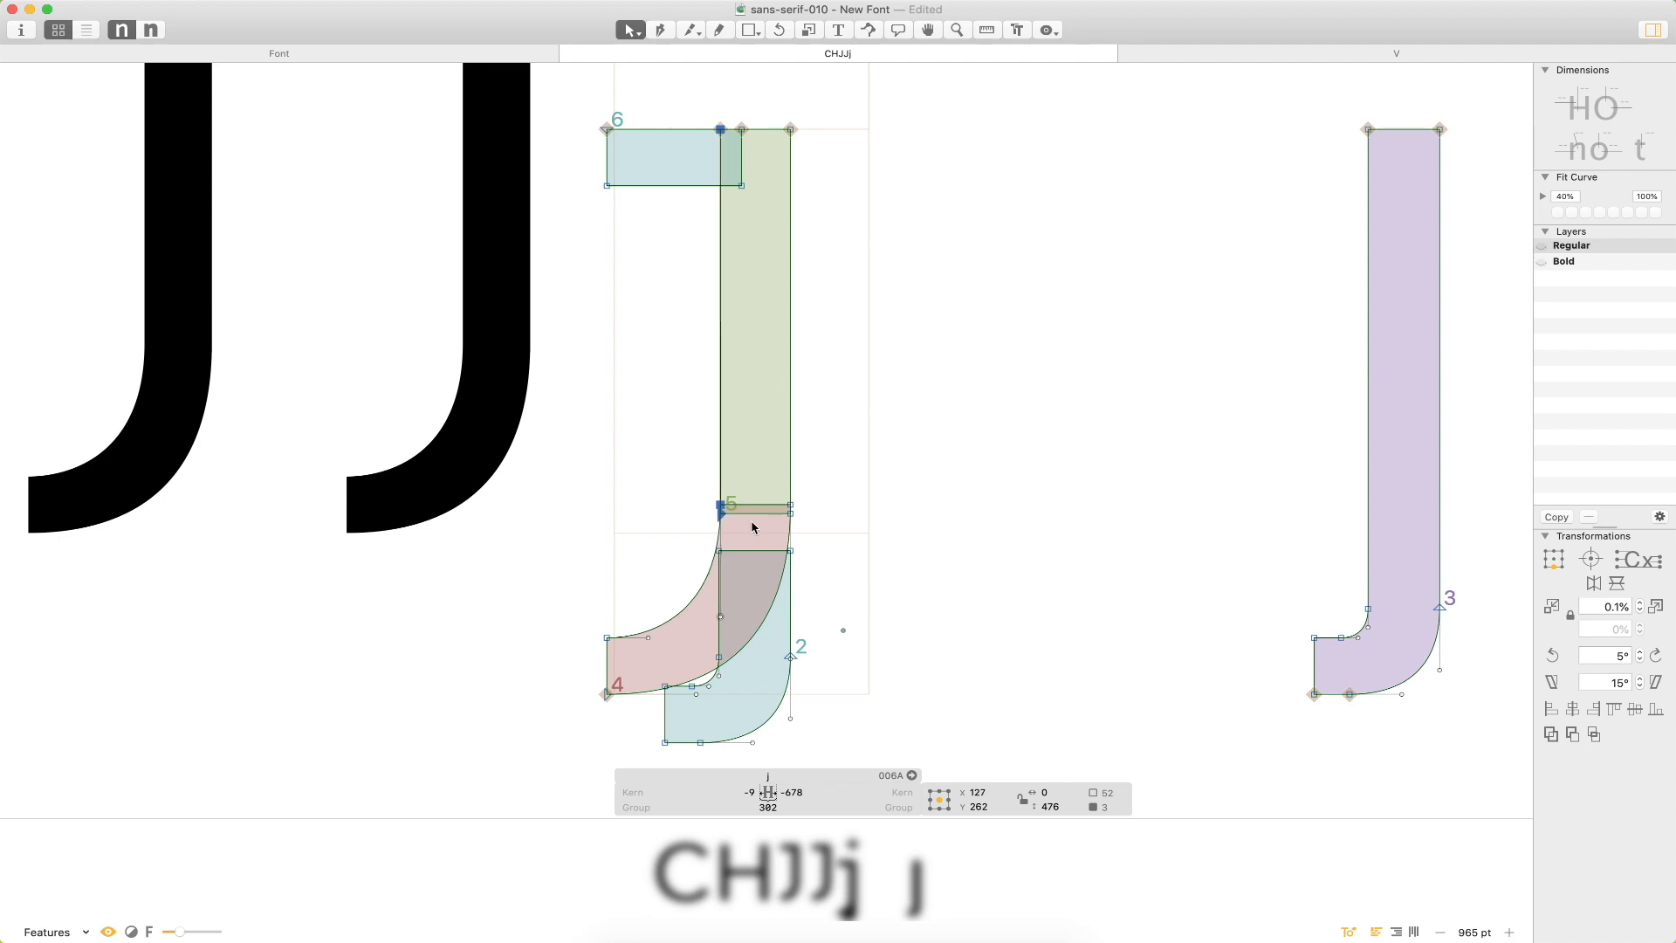
Lower the nodes where the j's stem meets its hook by 40 units.
{"action": "left_click", "coordinate": [828, 483]}
{"action": "left_click_drag", "start_coordinate": [827, 516], "coordinate": [852, 511]}
{"action": "key", "text": "shift+Down"}
{"action": "key", "text": "shift+Down"}
{"action": "key", "text": "shift+Down"}
{"action": "key", "text": "shift+Down"}
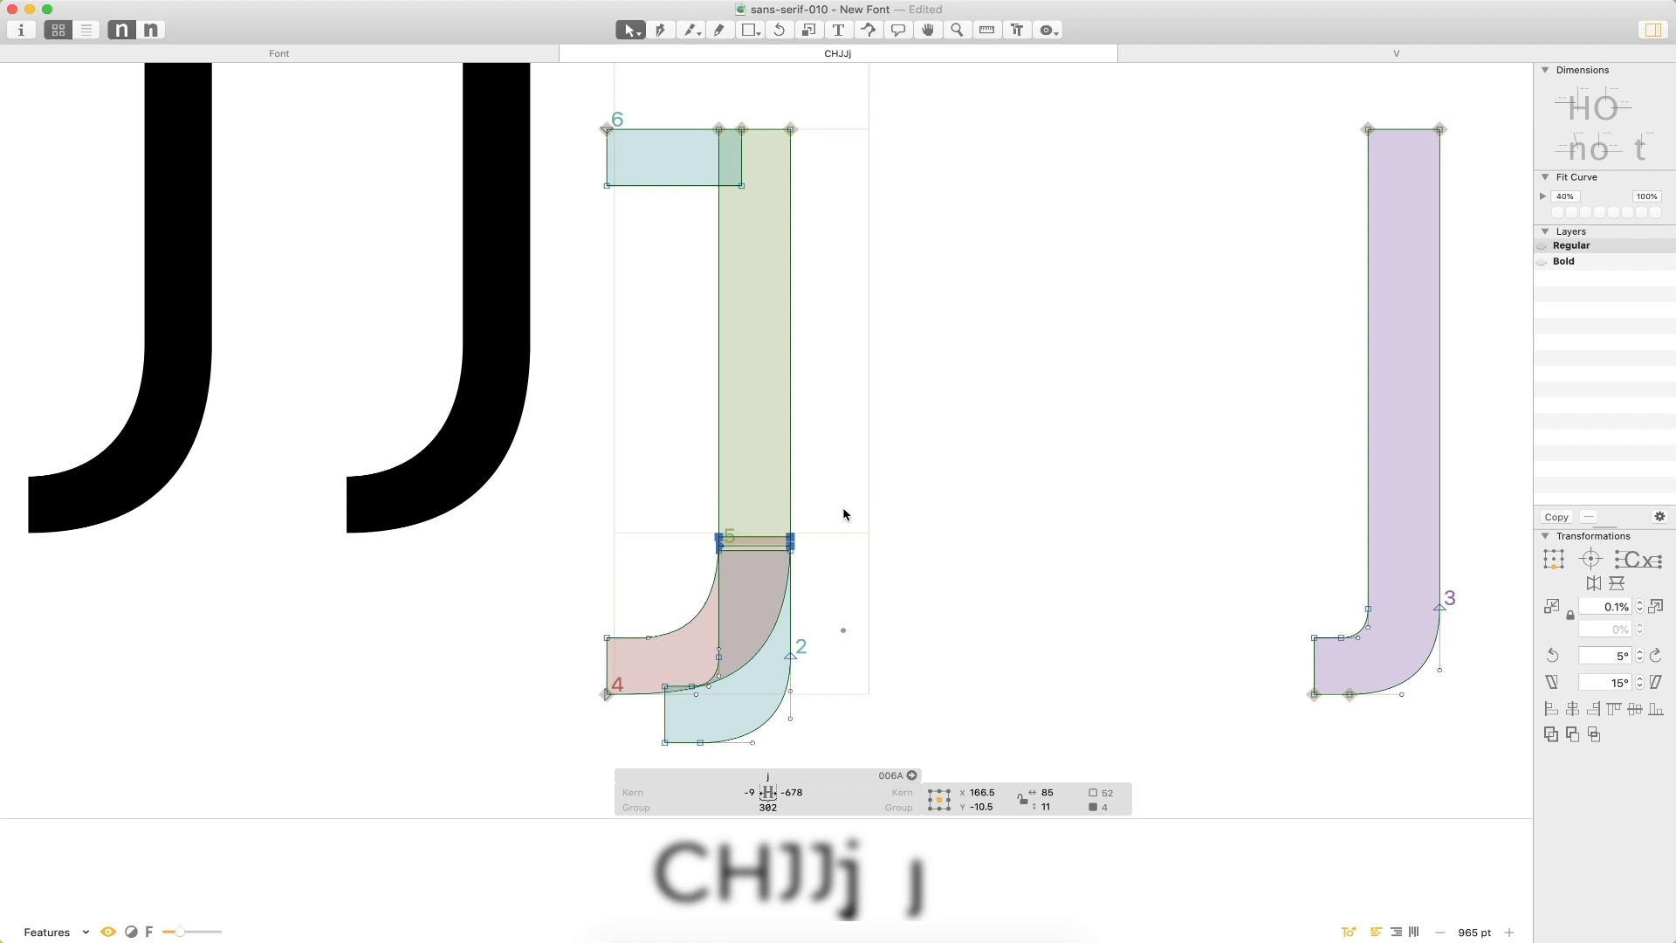
{"action": "left_click", "coordinate": [841, 513]}
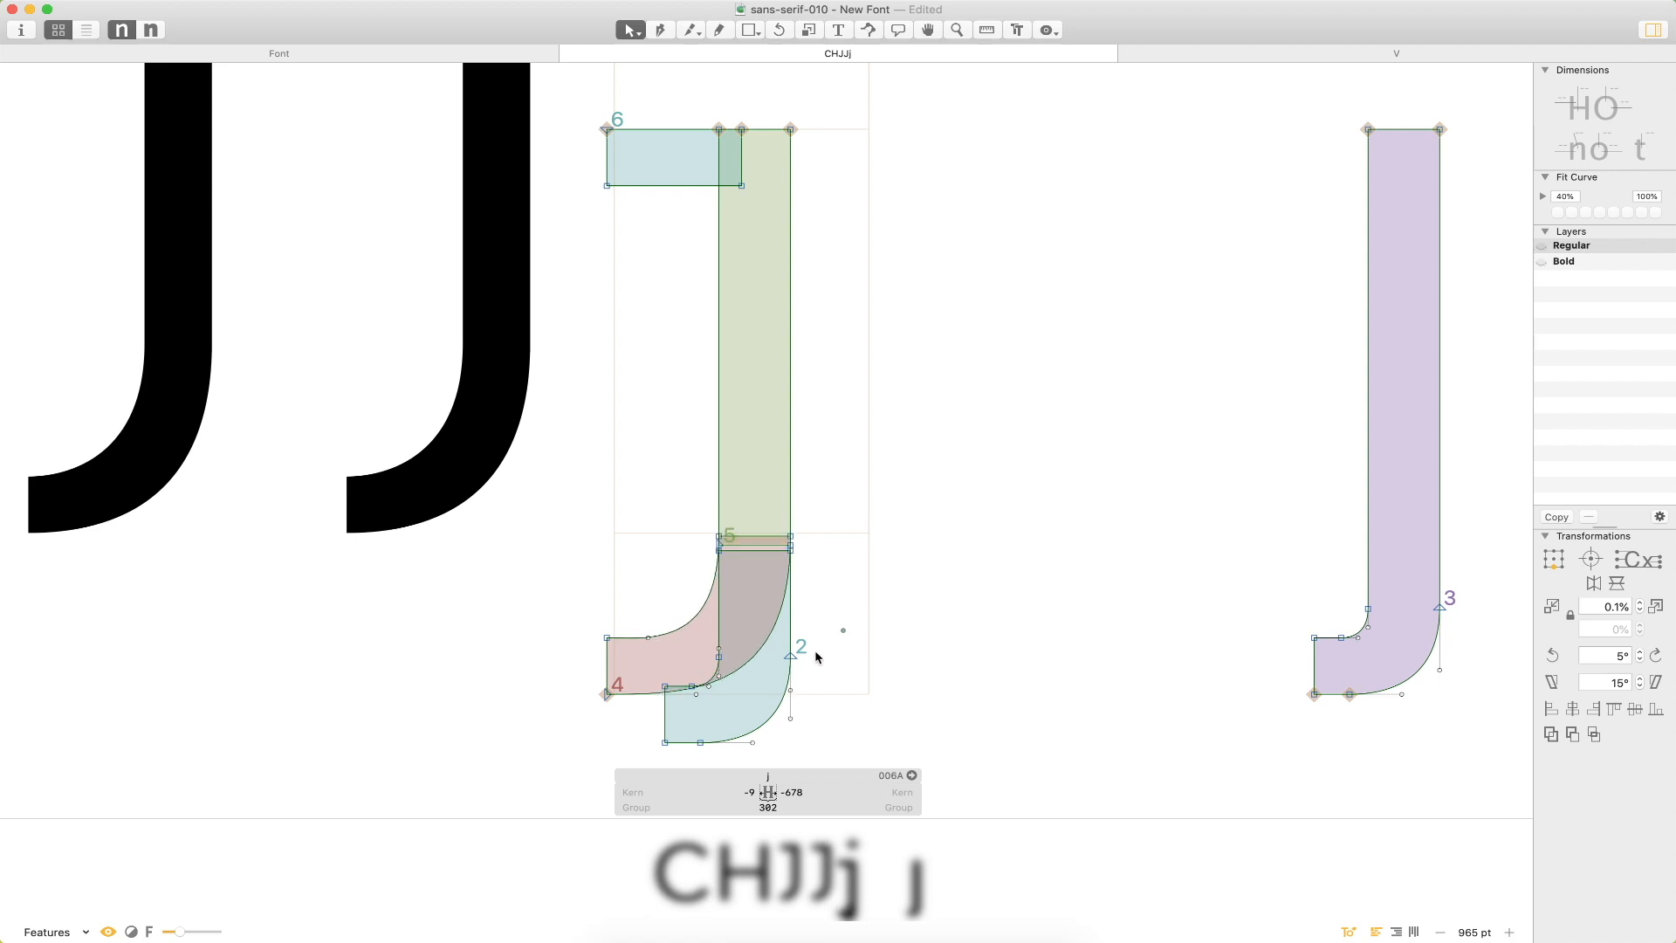
Delete the leftover hooked contour overlapping the j's hook and preview the filled glyph.
{"action": "double_click", "coordinate": [769, 726]}
{"action": "key", "text": "Delete"}
{"action": "key", "text": "t"}
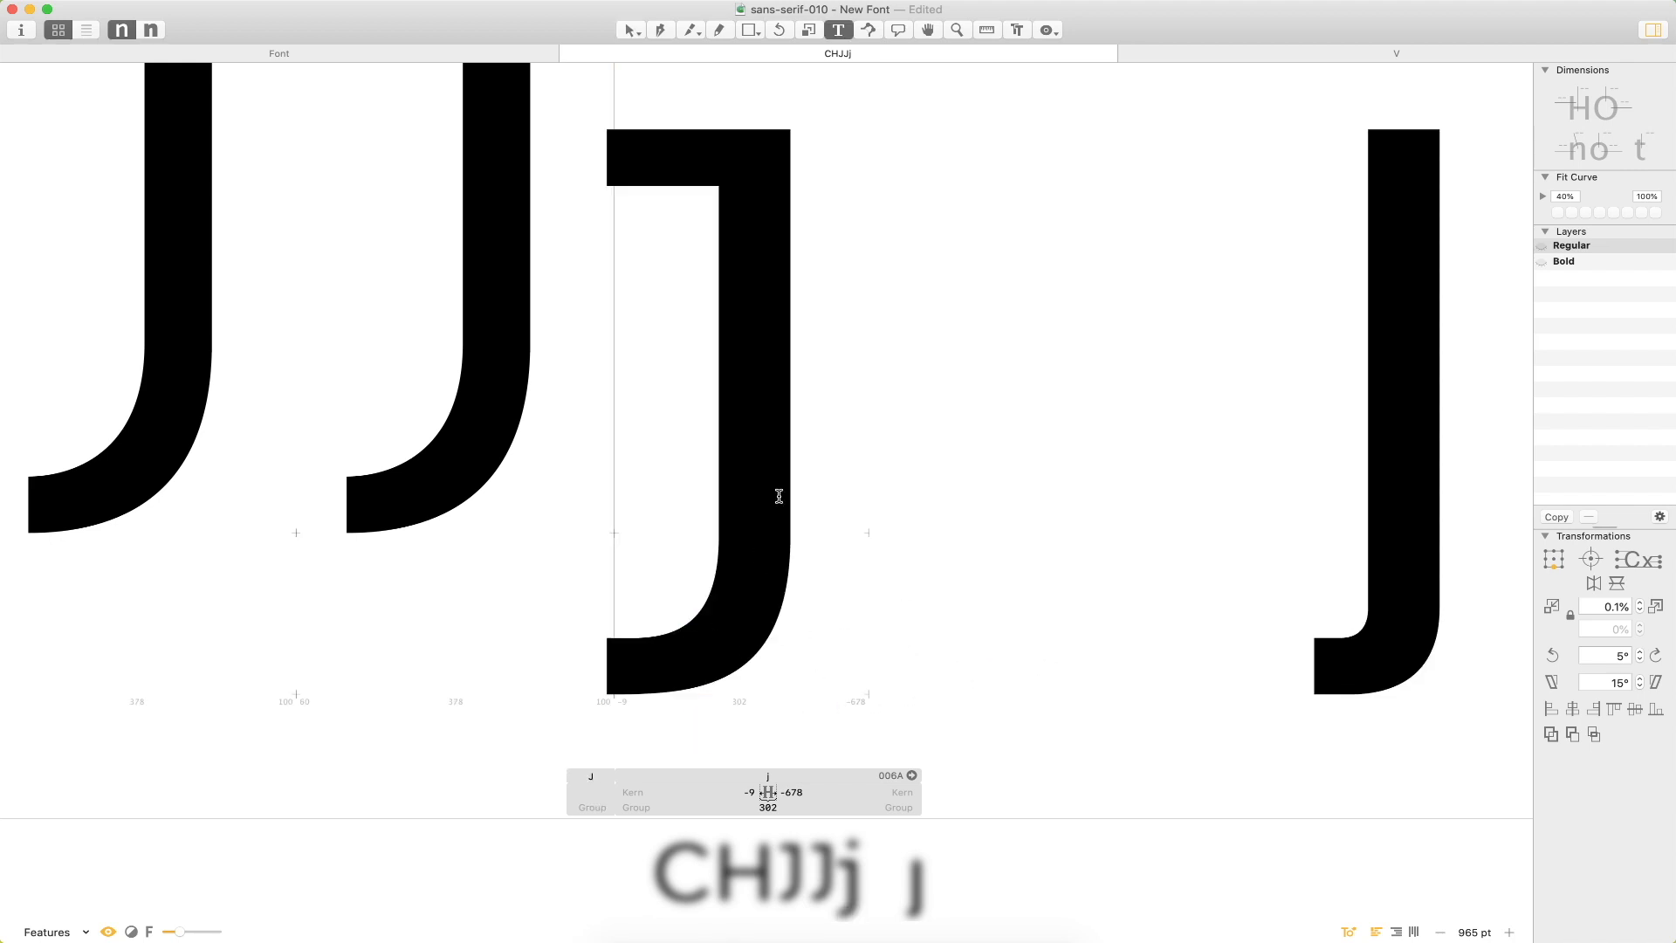
Raise the nodes joining the j's stem and hook for a rounder bend, and preview the filled letter.
{"action": "key", "text": "Escape"}
{"action": "left_click_drag", "start_coordinate": [815, 531], "coordinate": [666, 572]}
{"action": "key", "text": "shift+Up"}
{"action": "key", "text": "t"}
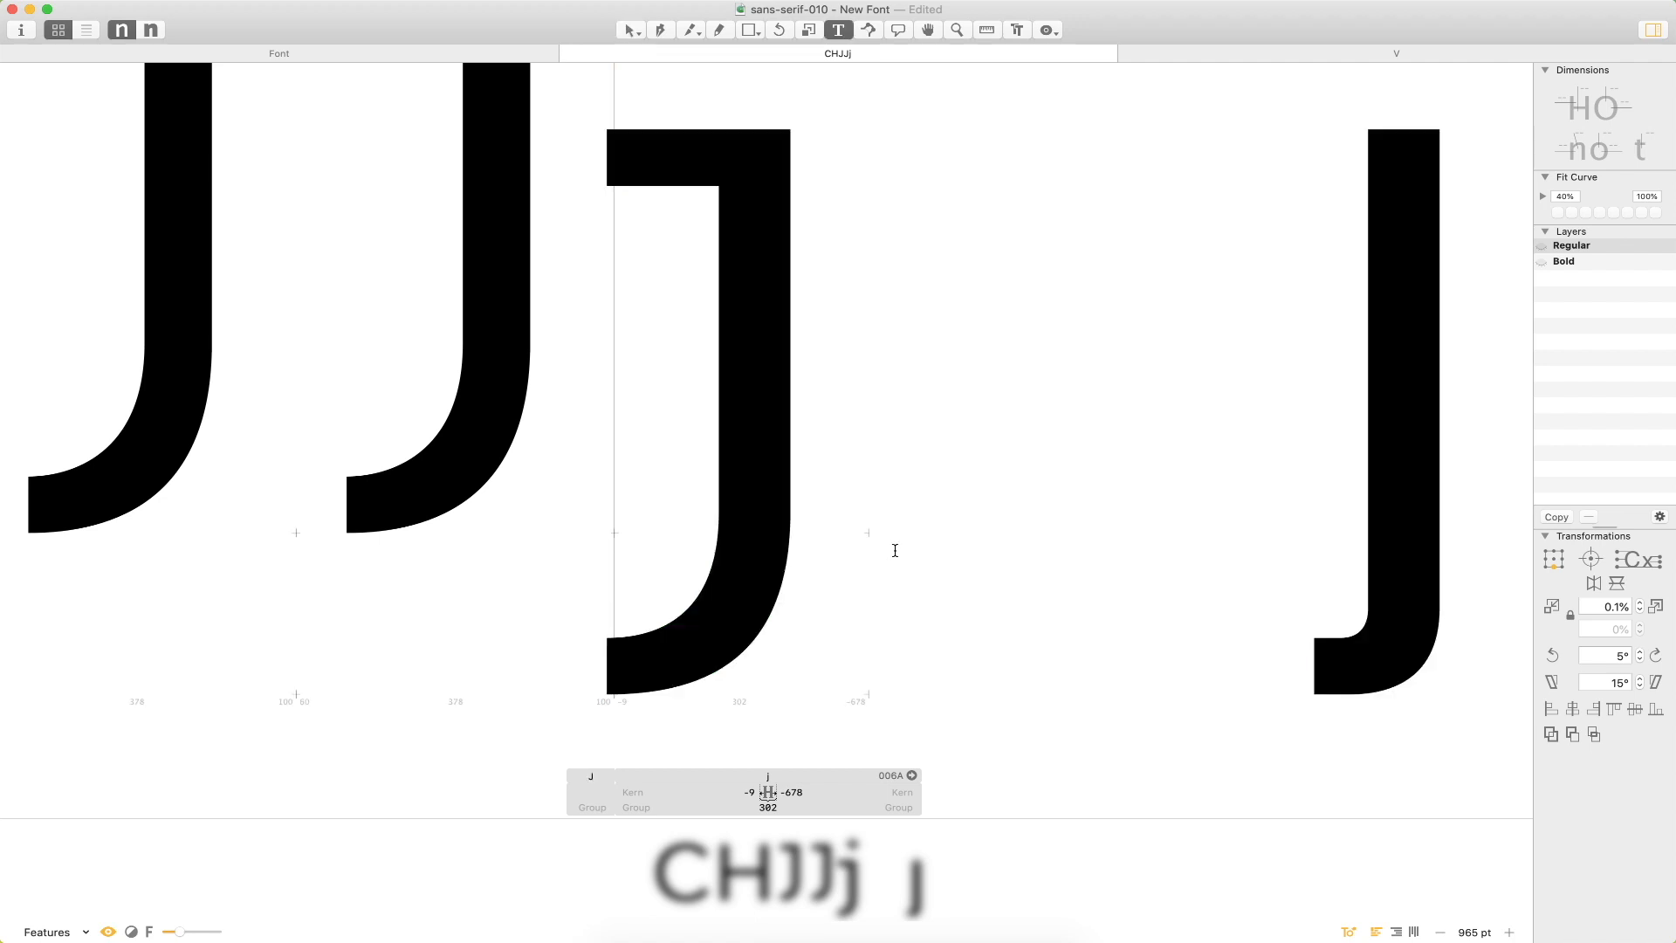
{"action": "scroll", "coordinate": [897, 550], "scroll_direction": "up", "scroll_amount": 2}
{"action": "key", "text": "Escape"}
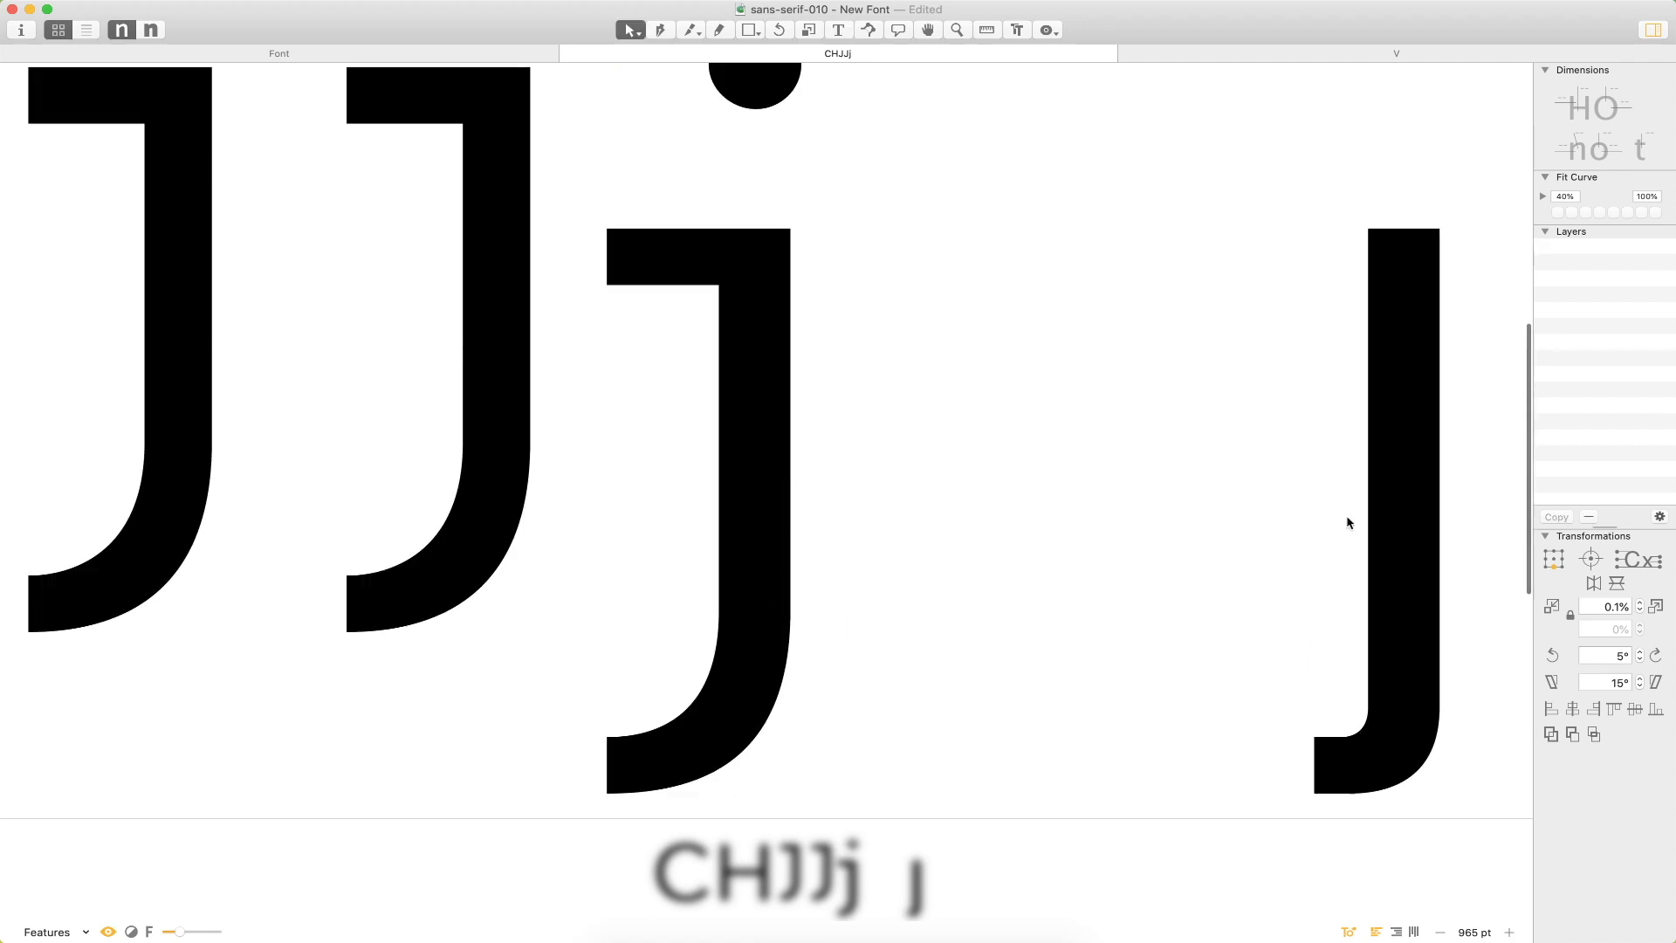
Move the spare hooked outline of the old j closer to the new j, centred at x 637.5.
{"action": "double_click", "coordinate": [826, 572]}
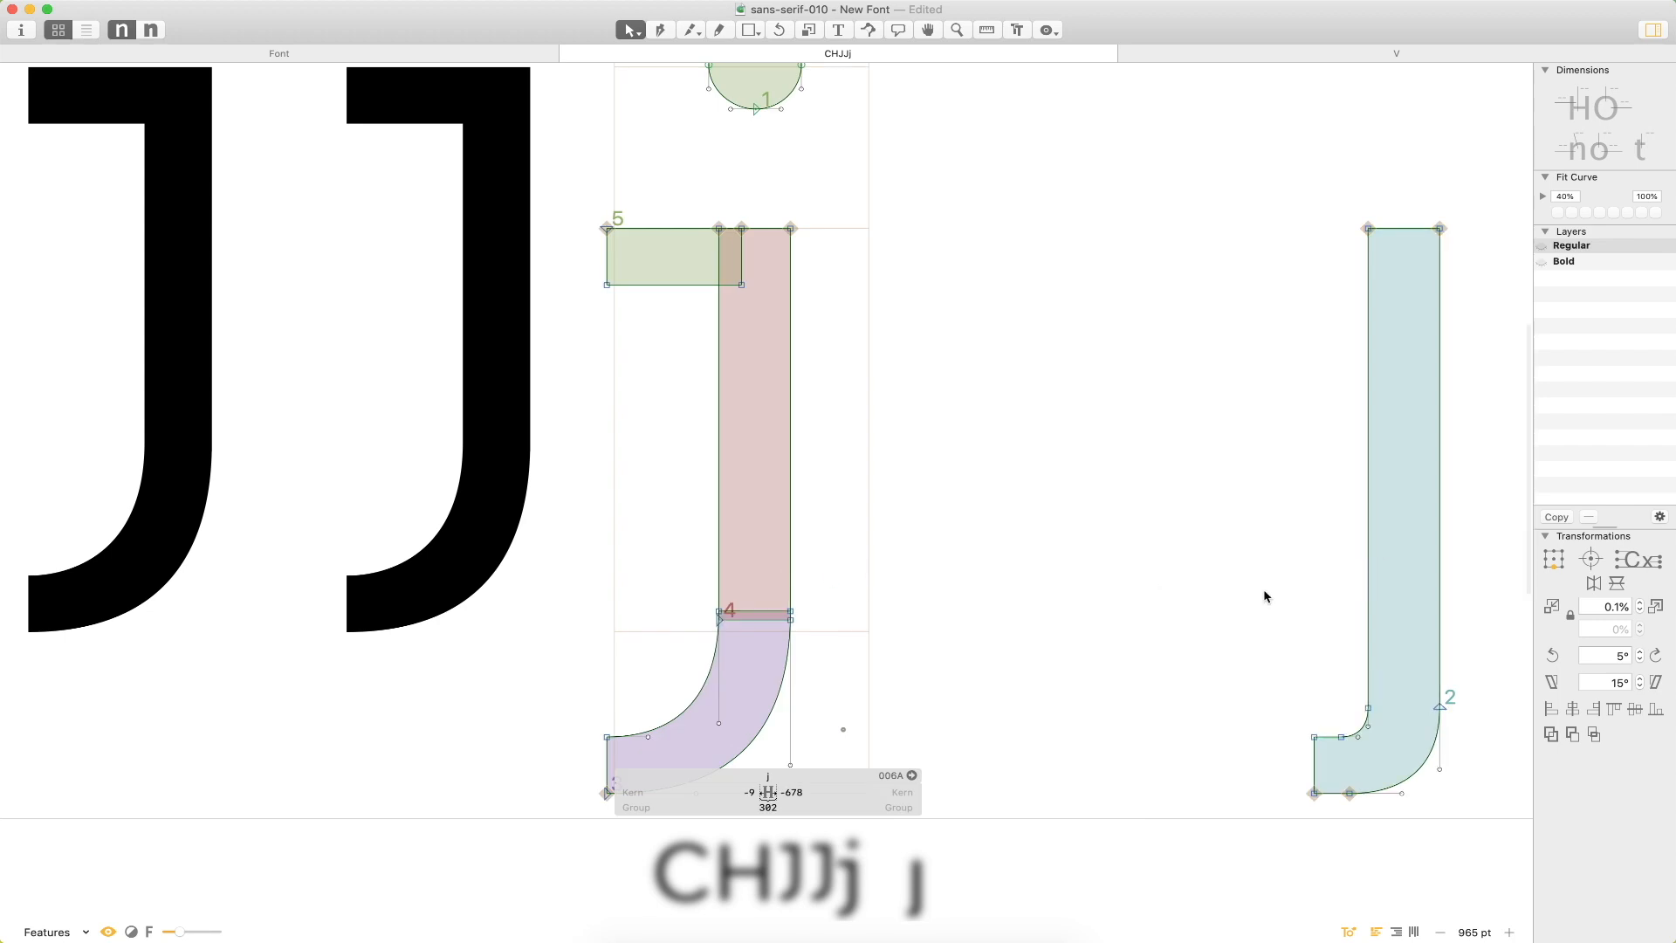
{"action": "double_click", "coordinate": [1368, 656]}
{"action": "left_click", "coordinate": [976, 656]}
{"action": "scroll", "coordinate": [1377, 652], "scroll_direction": "down", "scroll_amount": 4}
{"action": "double_click", "coordinate": [1366, 581]}
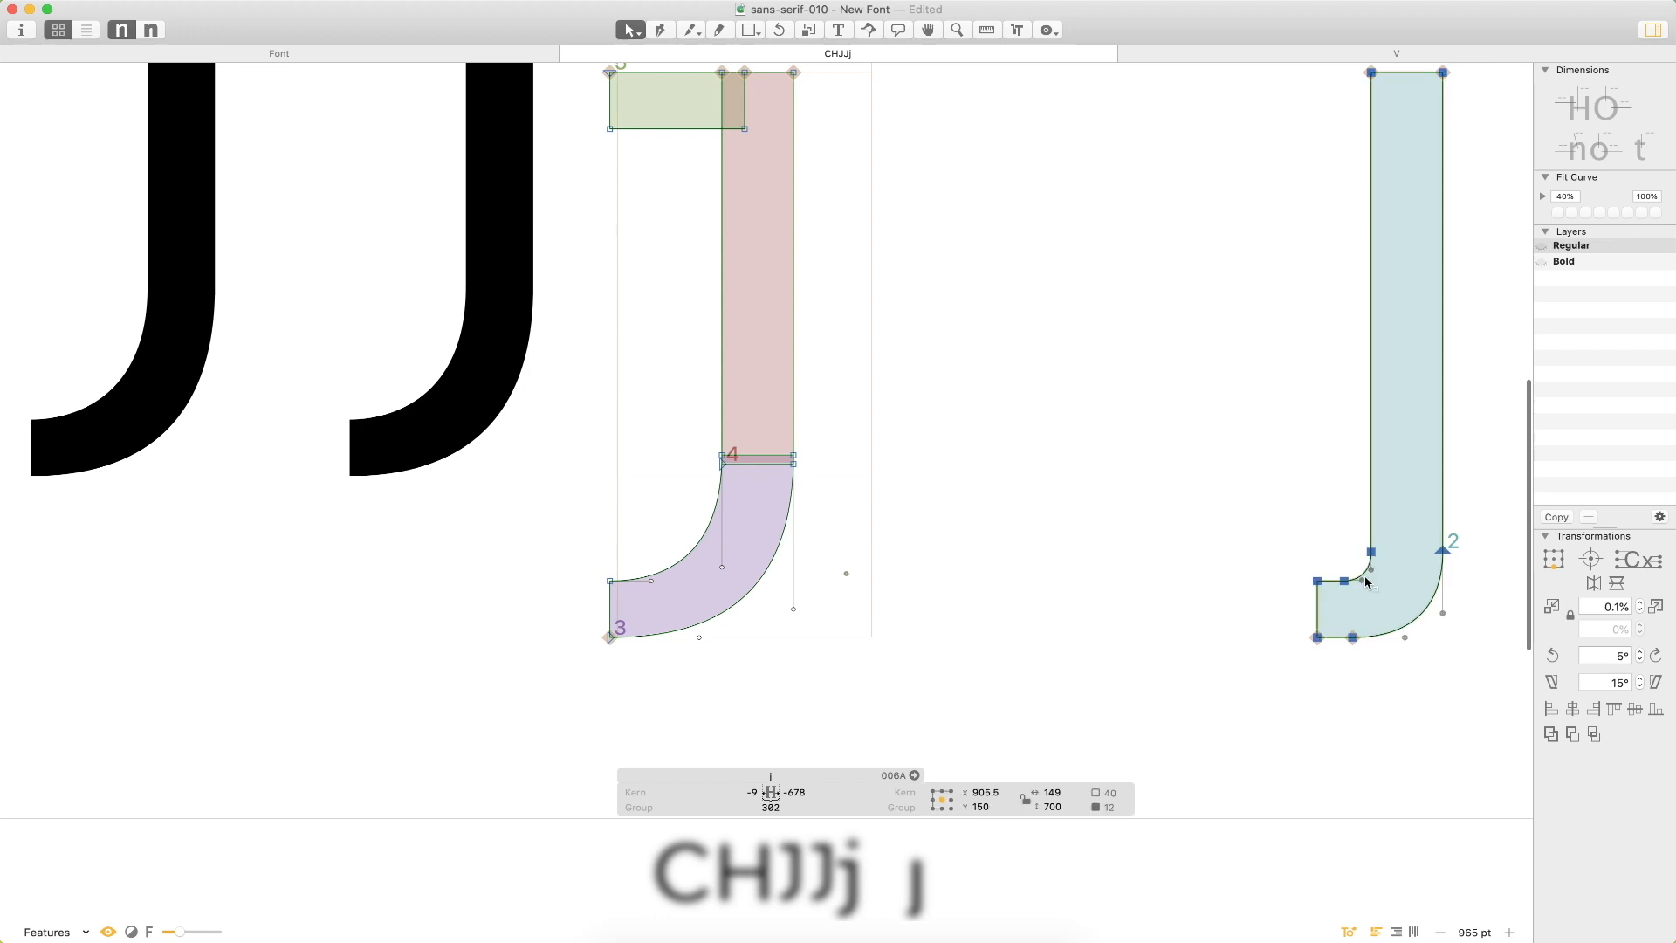
{"action": "left_click_drag", "start_coordinate": [1366, 573], "coordinate": [1144, 564]}
{"action": "scroll", "coordinate": [853, 606], "scroll_direction": "up", "scroll_amount": 3}
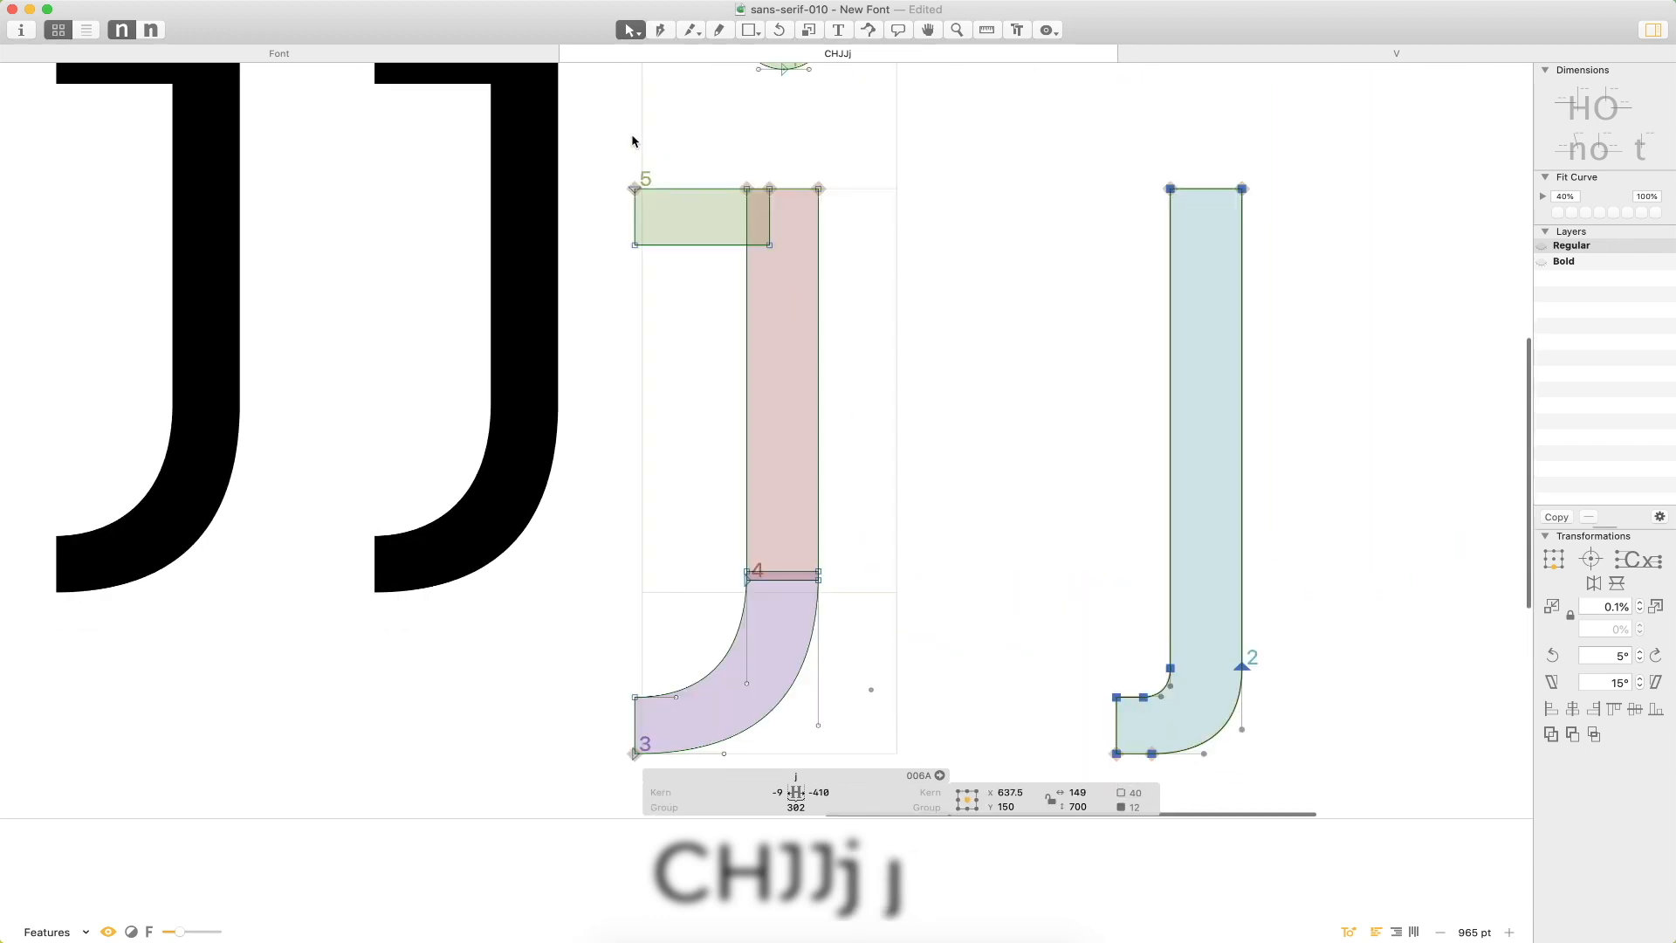
Shorten the j's top bar and hook by moving their left ends 40 units inward to x 31.
{"action": "left_click_drag", "start_coordinate": [620, 170], "coordinate": [677, 729]}
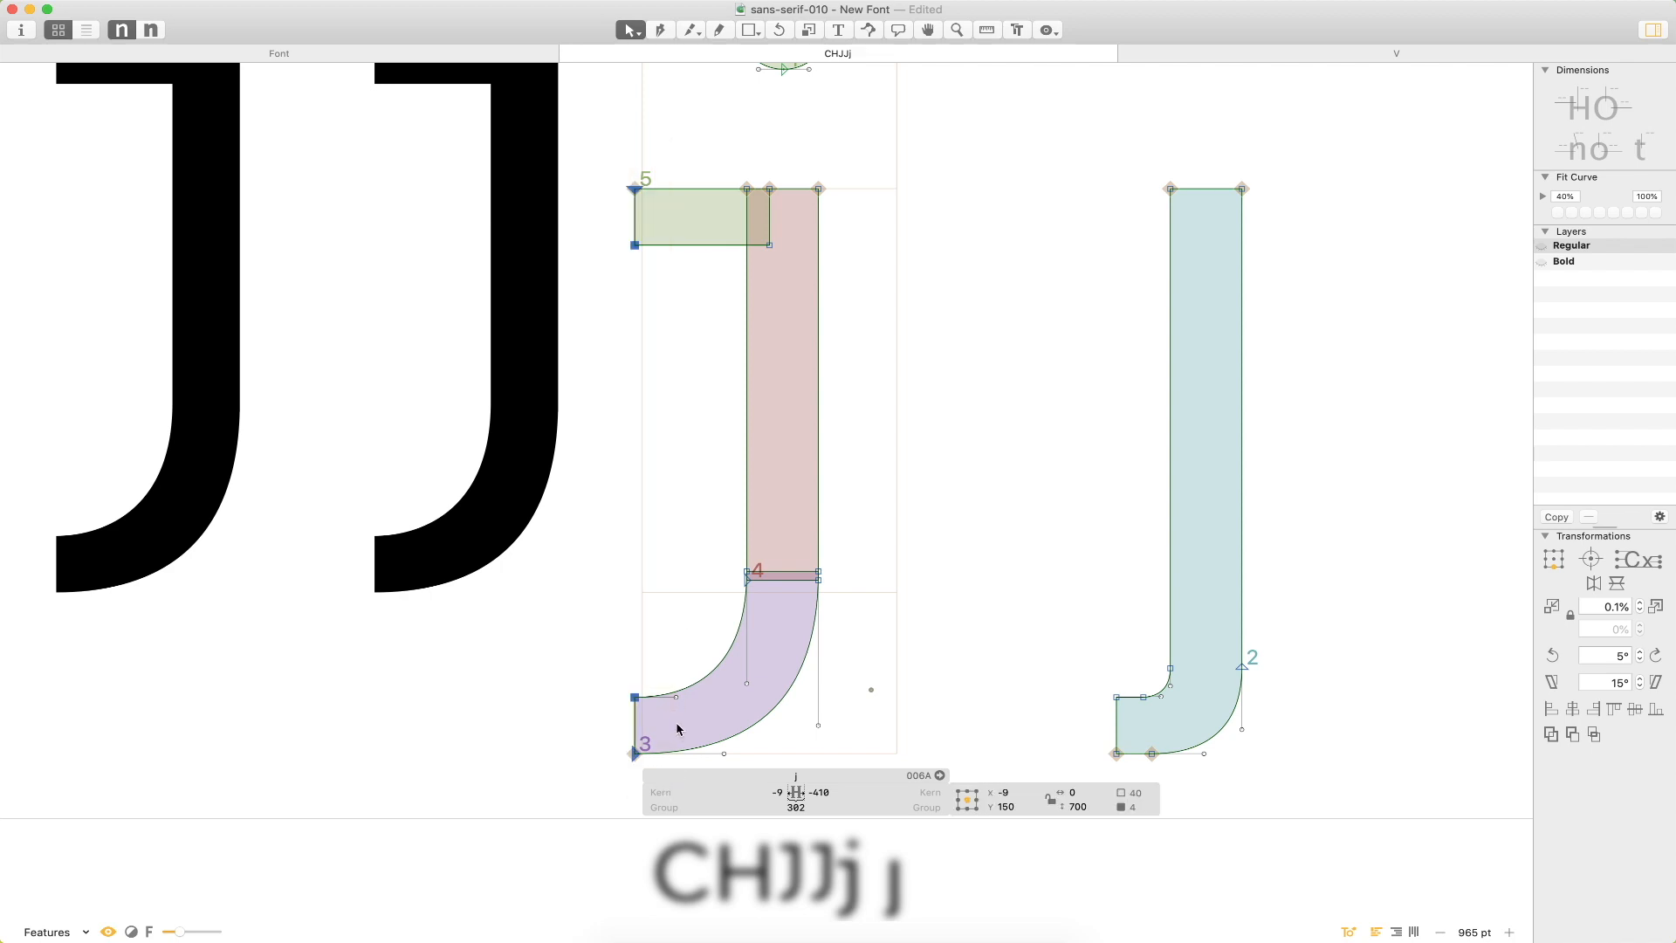
{"action": "key", "text": "shift+Right"}
{"action": "key", "text": "shift+Right"}
{"action": "key", "text": "shift+Right"}
{"action": "key", "text": "shift+Right"}
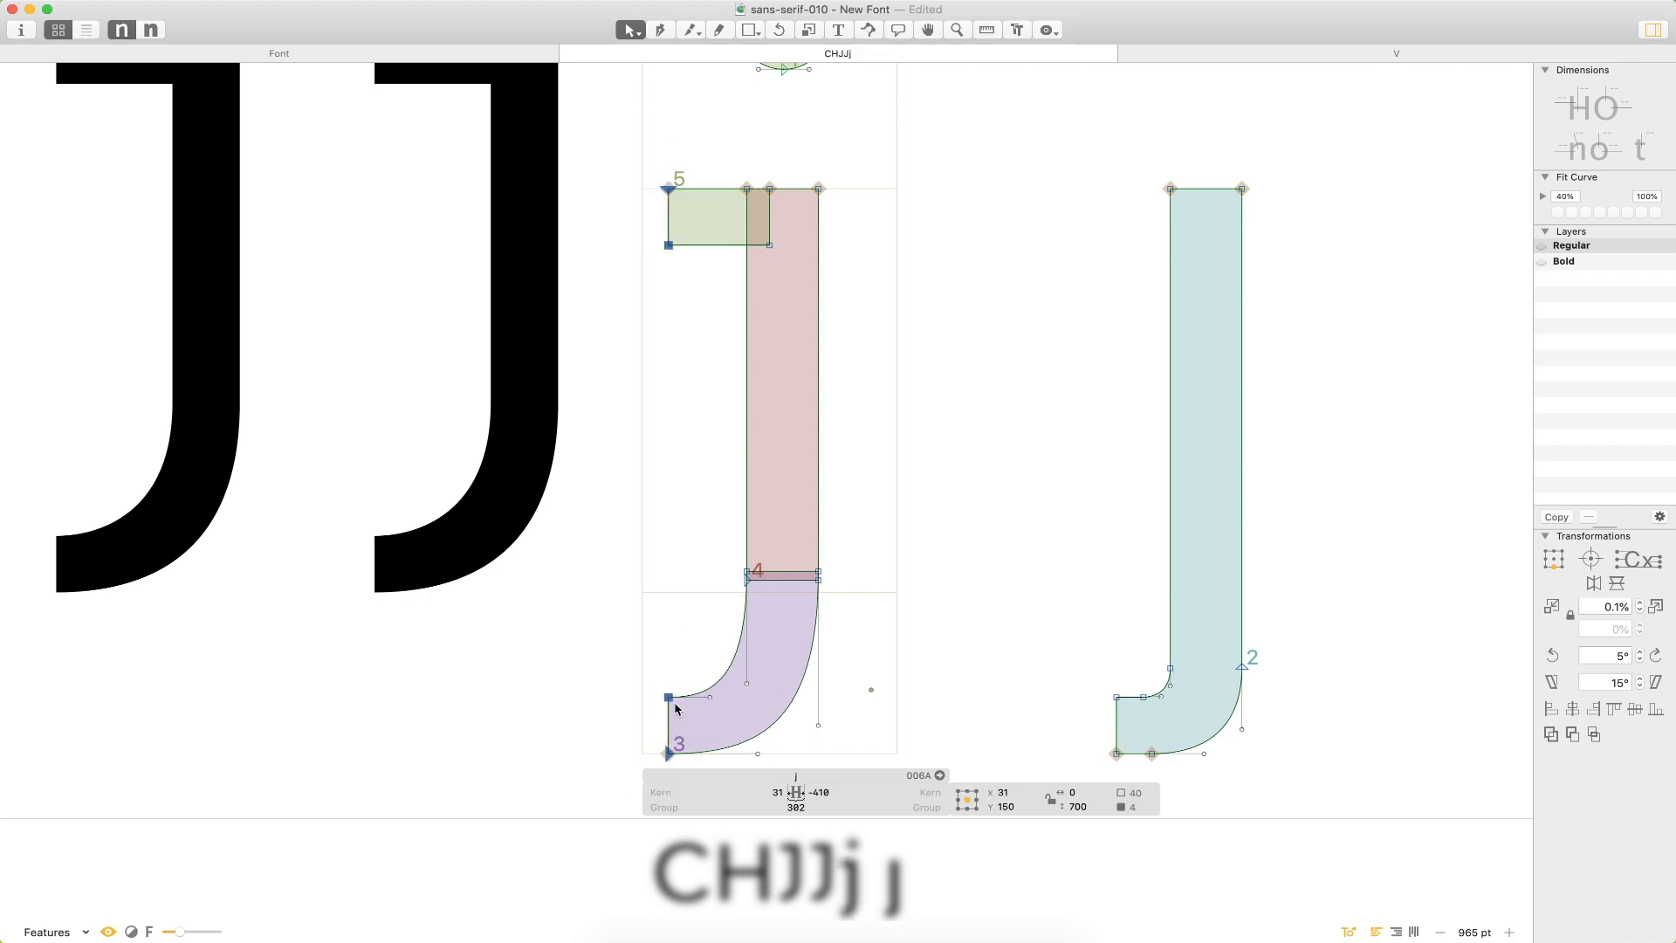
Lower the nodes joining the j's stem and hook to about the baseline.
{"action": "left_click_drag", "start_coordinate": [890, 535], "coordinate": [685, 632]}
{"action": "key", "text": "shift+Down"}
{"action": "key", "text": "shift+Down"}
{"action": "key", "text": "shift+Down"}
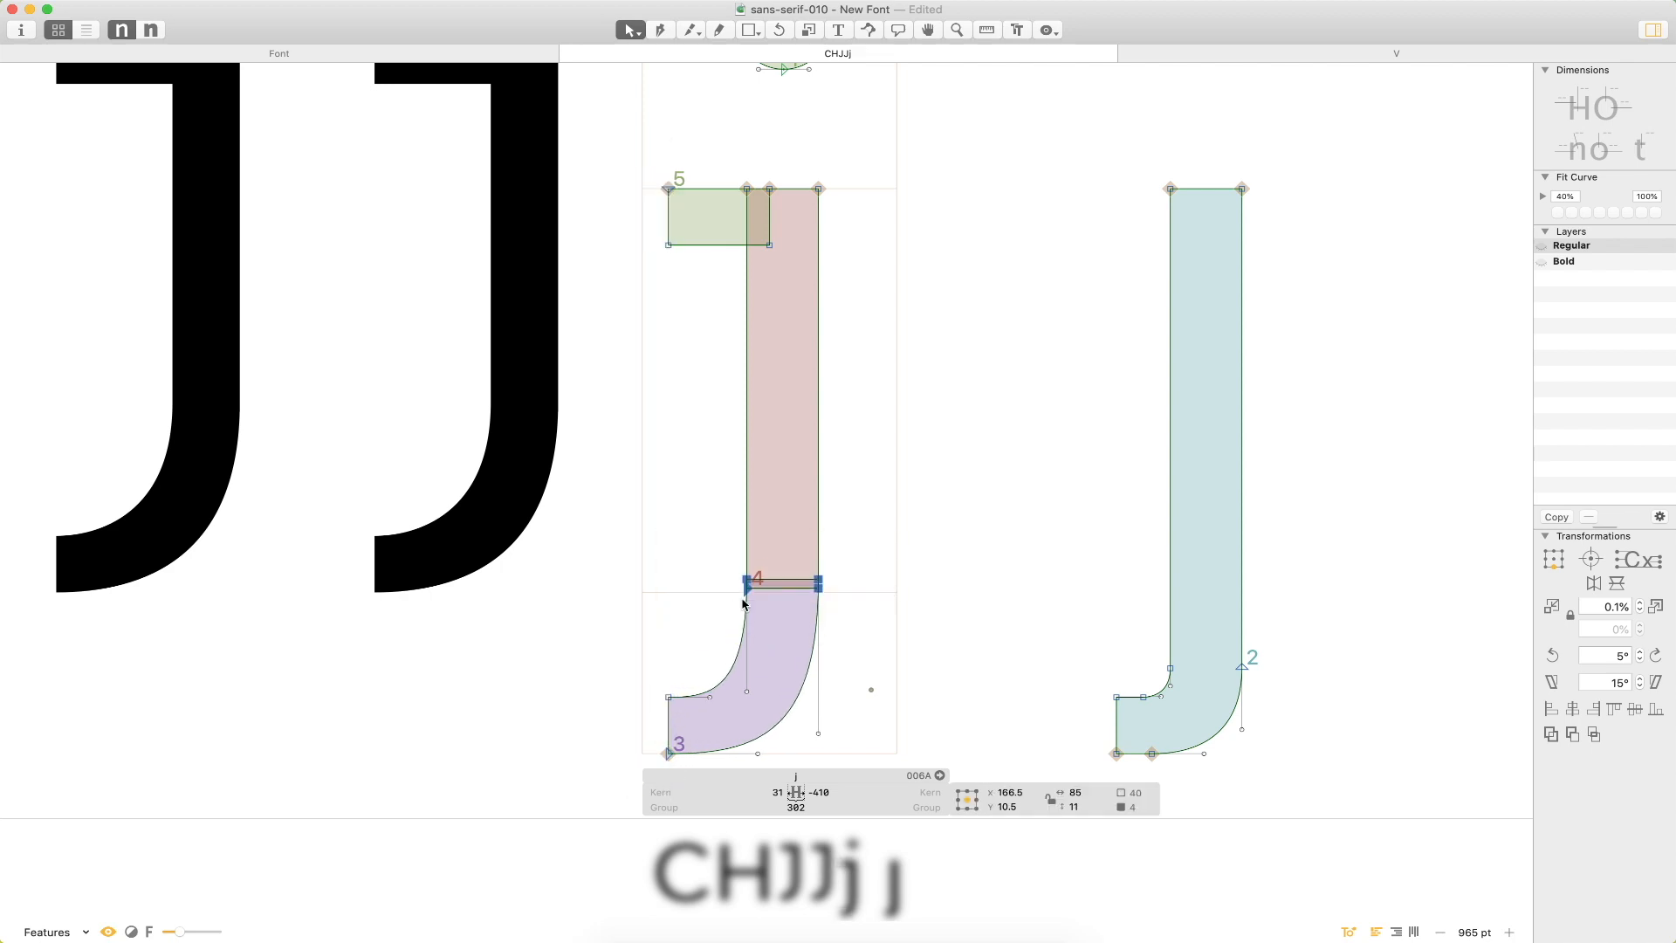
{"action": "key", "text": "shift+Up"}
Raise the two vertical curve handles of the j's hook so they are centred at y -109.
{"action": "key", "text": "space"}
{"action": "left_click_drag", "start_coordinate": [856, 680], "coordinate": [867, 595]}
{"action": "left_click_drag", "start_coordinate": [935, 545], "coordinate": [728, 647]}
{"action": "left_click", "coordinate": [830, 657], "text": "shift"}
{"action": "key", "text": "shift+Up"}
{"action": "key", "text": "shift+Up"}
{"action": "key", "text": "shift+Up"}
{"action": "key", "text": "shift+Up"}
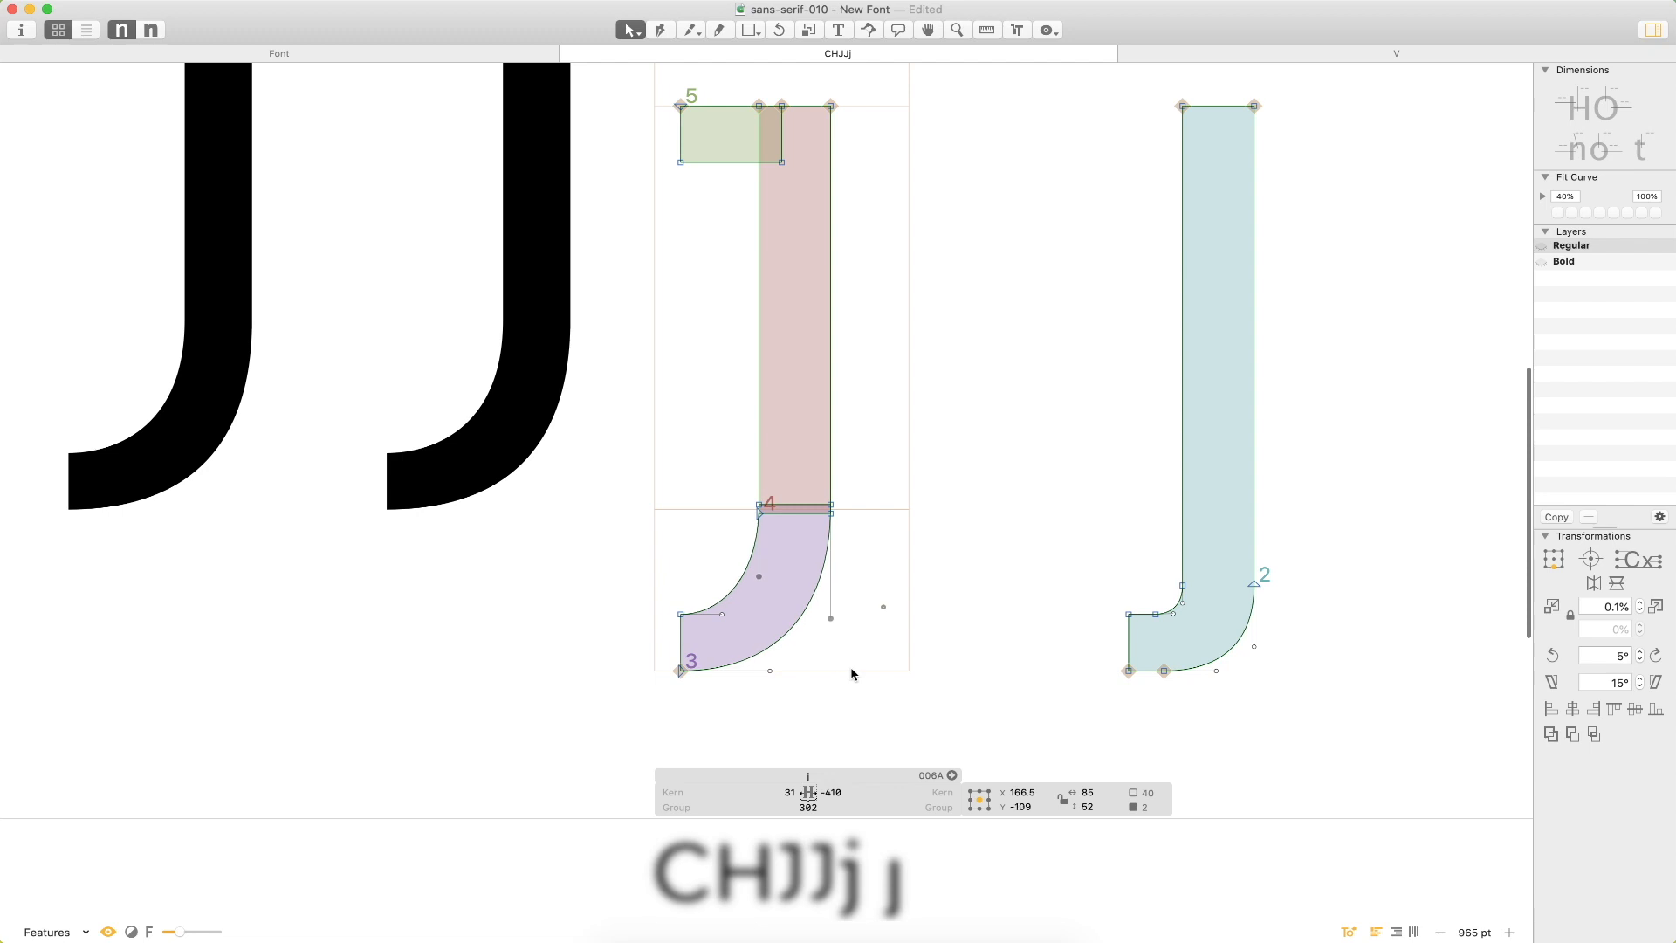
{"action": "left_click", "coordinate": [842, 676]}
Shift the j's bar, stem and hook under the dot to a left sidebearing of 61, and preview the letter.
{"action": "key", "text": "space"}
{"action": "key", "text": "super+space"}
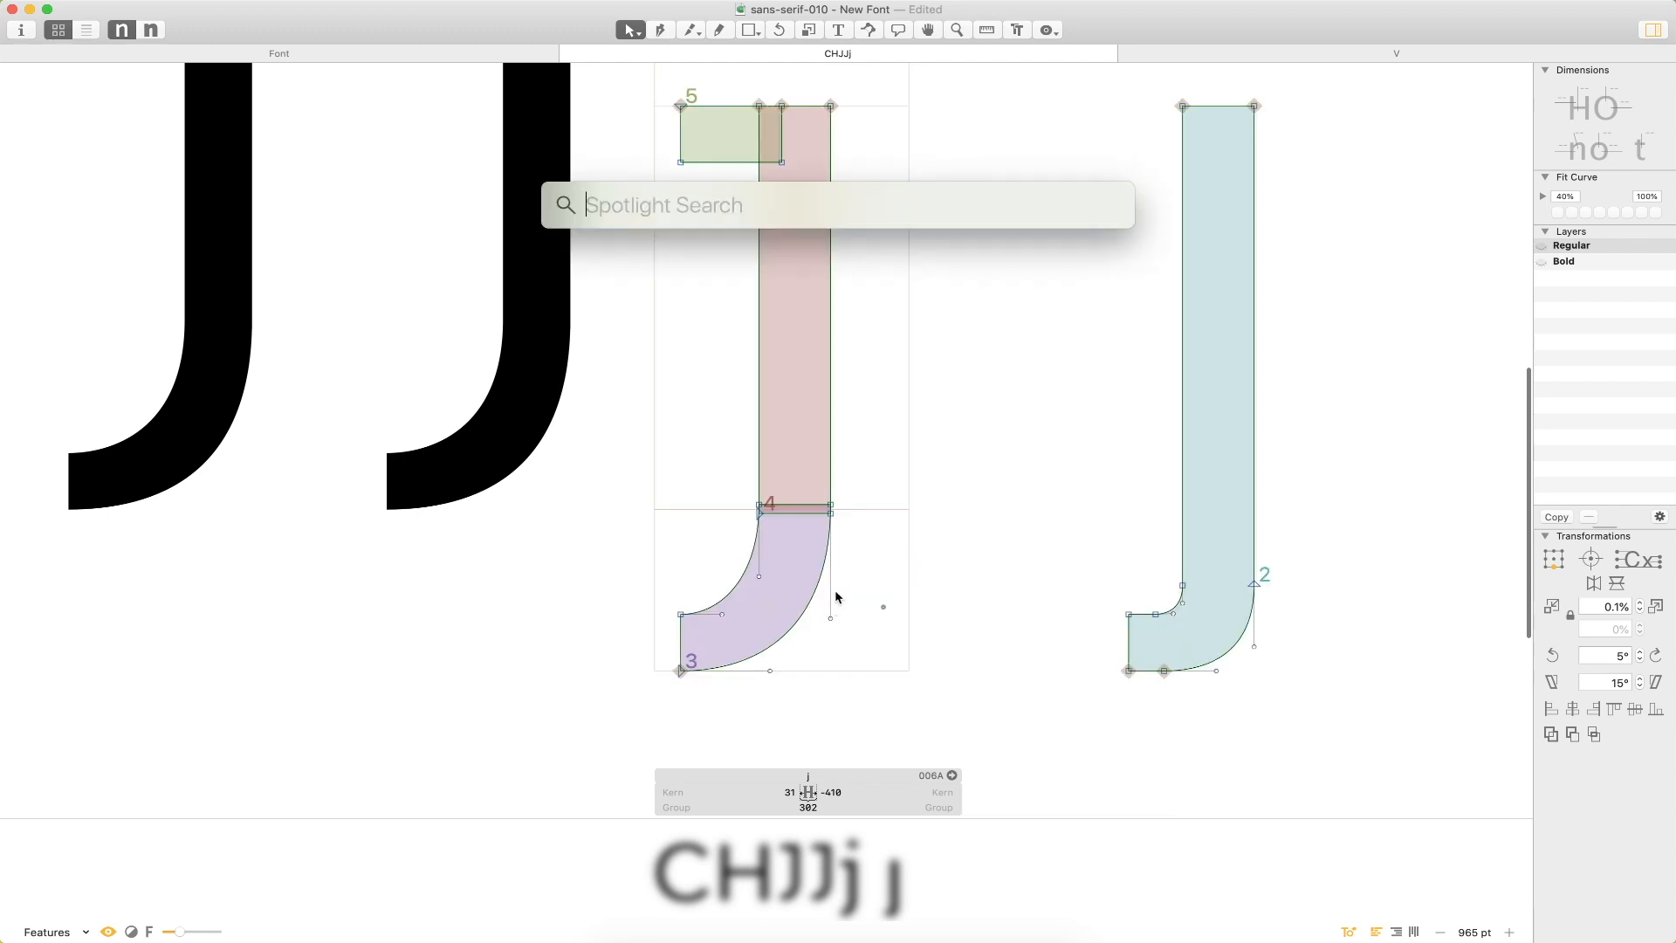
{"action": "key", "text": "Escape"}
{"action": "key", "text": "super+minus"}
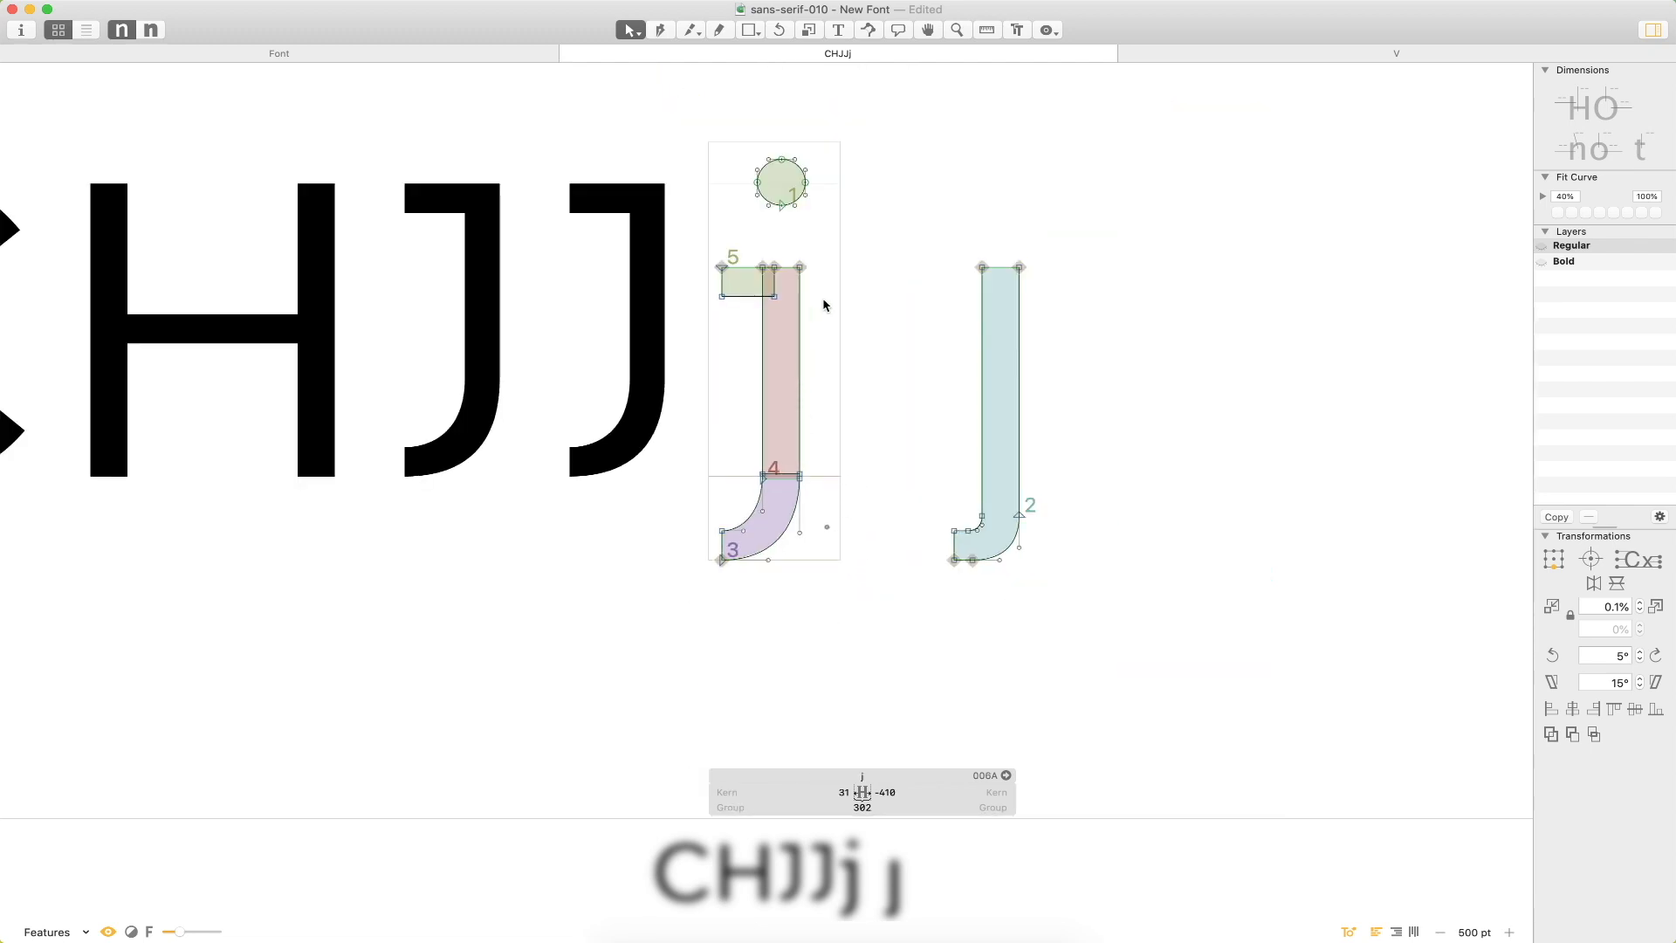
{"action": "left_click_drag", "start_coordinate": [672, 641], "coordinate": [674, 639]}
{"action": "key", "text": "shift+Right"}
{"action": "key", "text": "shift+Left"}
{"action": "key", "text": "shift+Left"}
{"action": "key", "text": "shift+Right"}
{"action": "key", "text": "shift+Right"}
{"action": "key", "text": "t"}
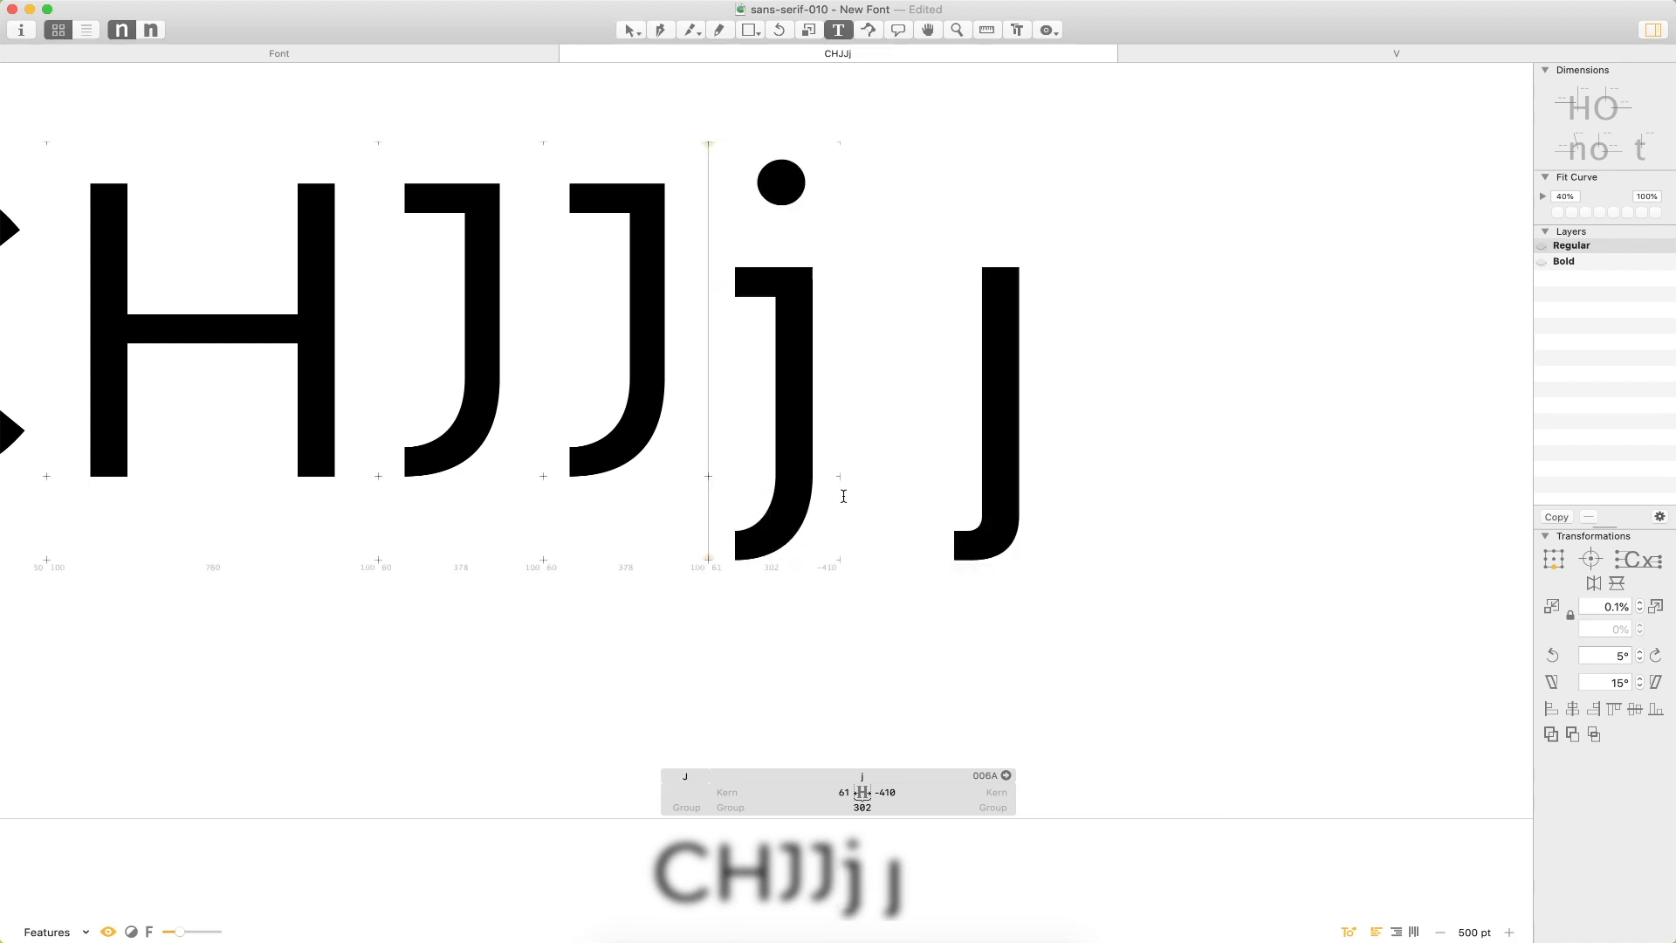
{"action": "key", "text": "Escape"}
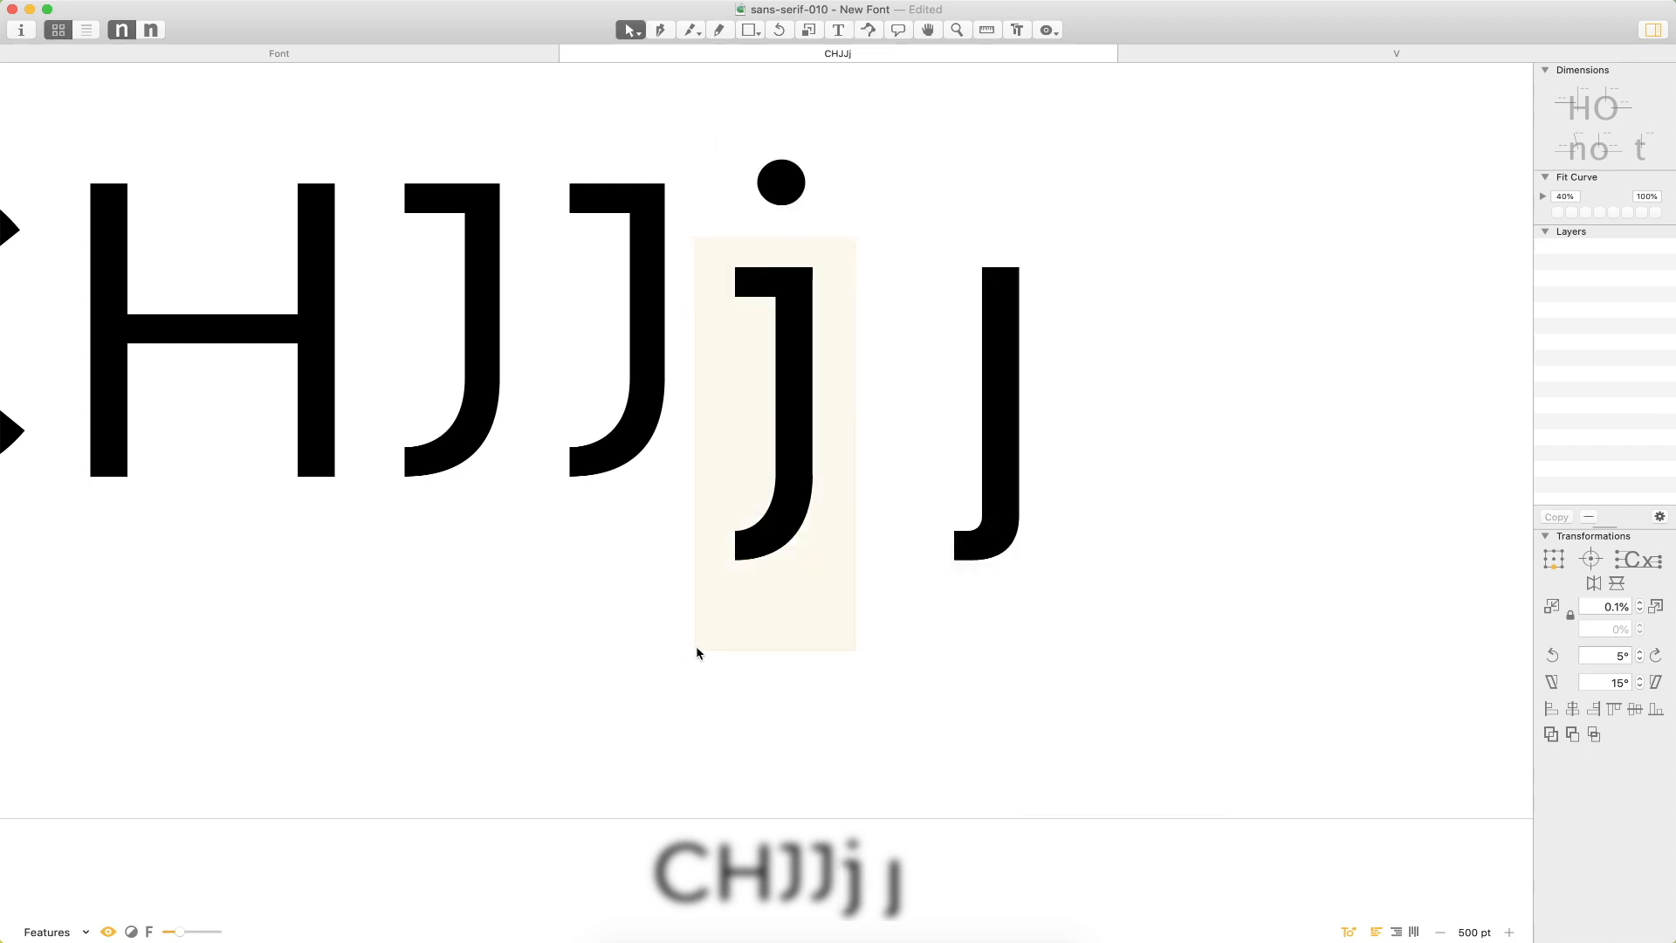
Shift the j's bar, stem and hook 10 units further right to a left sidebearing of 71.
{"action": "double_click", "coordinate": [796, 328]}
{"action": "left_click_drag", "start_coordinate": [856, 247], "coordinate": [651, 670]}
{"action": "left_click", "coordinate": [848, 517]}
{"action": "left_click_drag", "start_coordinate": [874, 250], "coordinate": [714, 603]}
{"action": "key", "text": "shift+Right"}
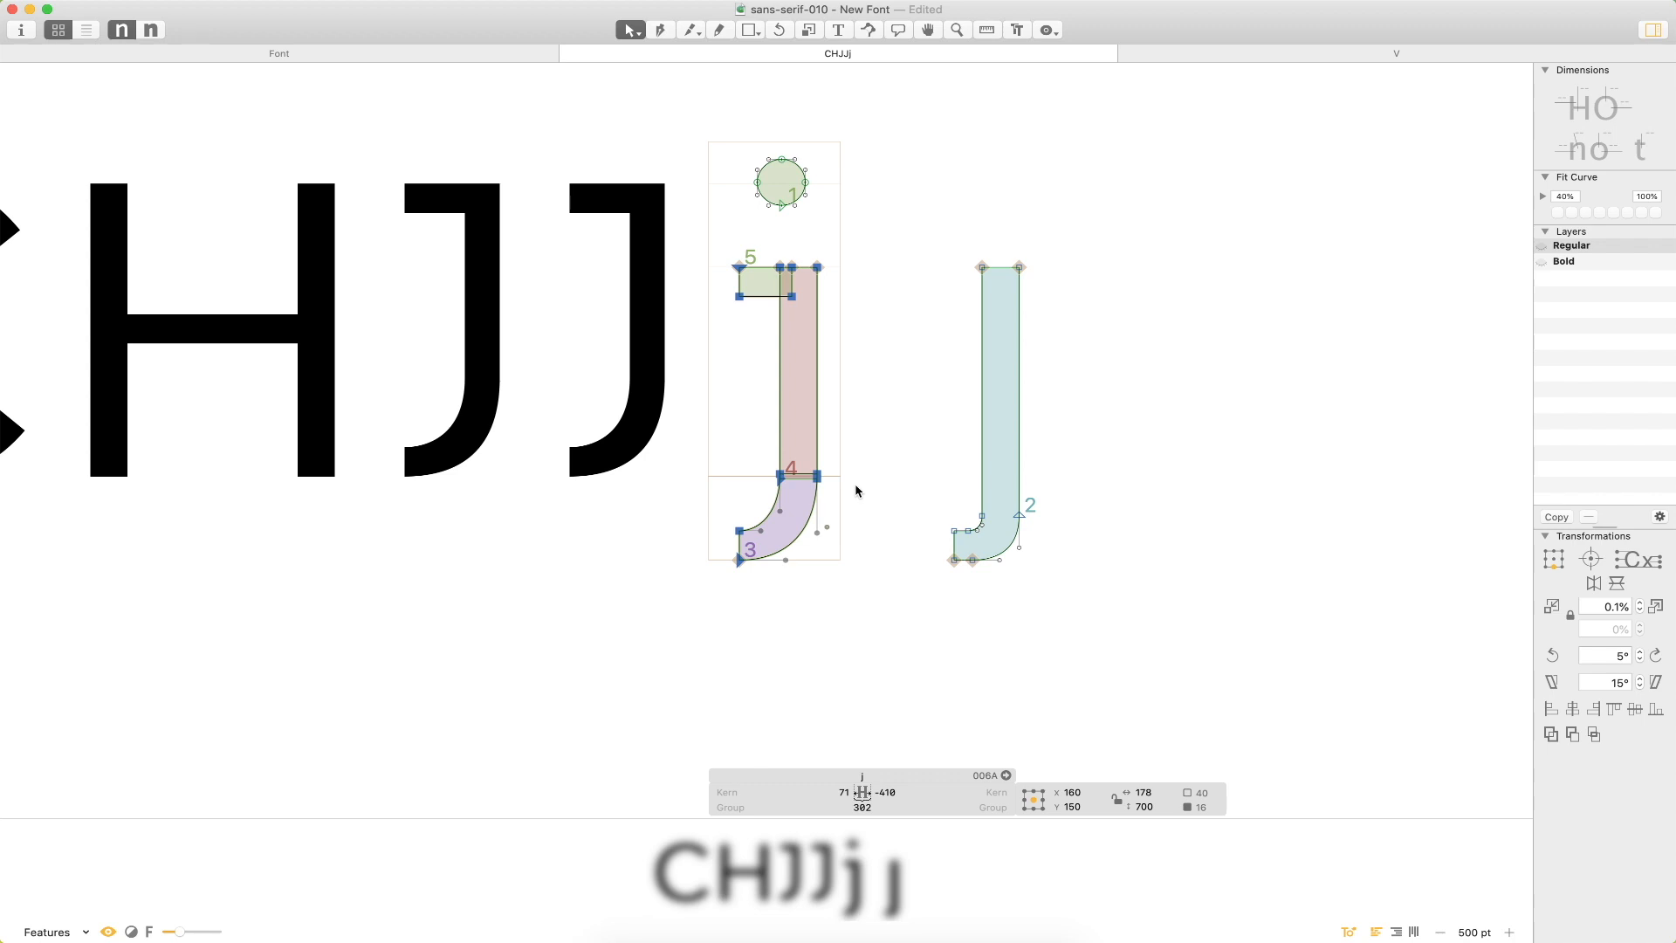
{"action": "key", "text": "Escape"}
{"action": "left_click", "coordinate": [975, 476]}
{"action": "key", "text": "Escape"}
Delete the spare hooked outline standing to the right of the j.
{"action": "double_click", "coordinate": [811, 461]}
{"action": "double_click", "coordinate": [1002, 417]}
{"action": "key", "text": "Delete"}
Add two more lowercase j's after the existing one in the text line.
{"action": "type", "text": "t"}
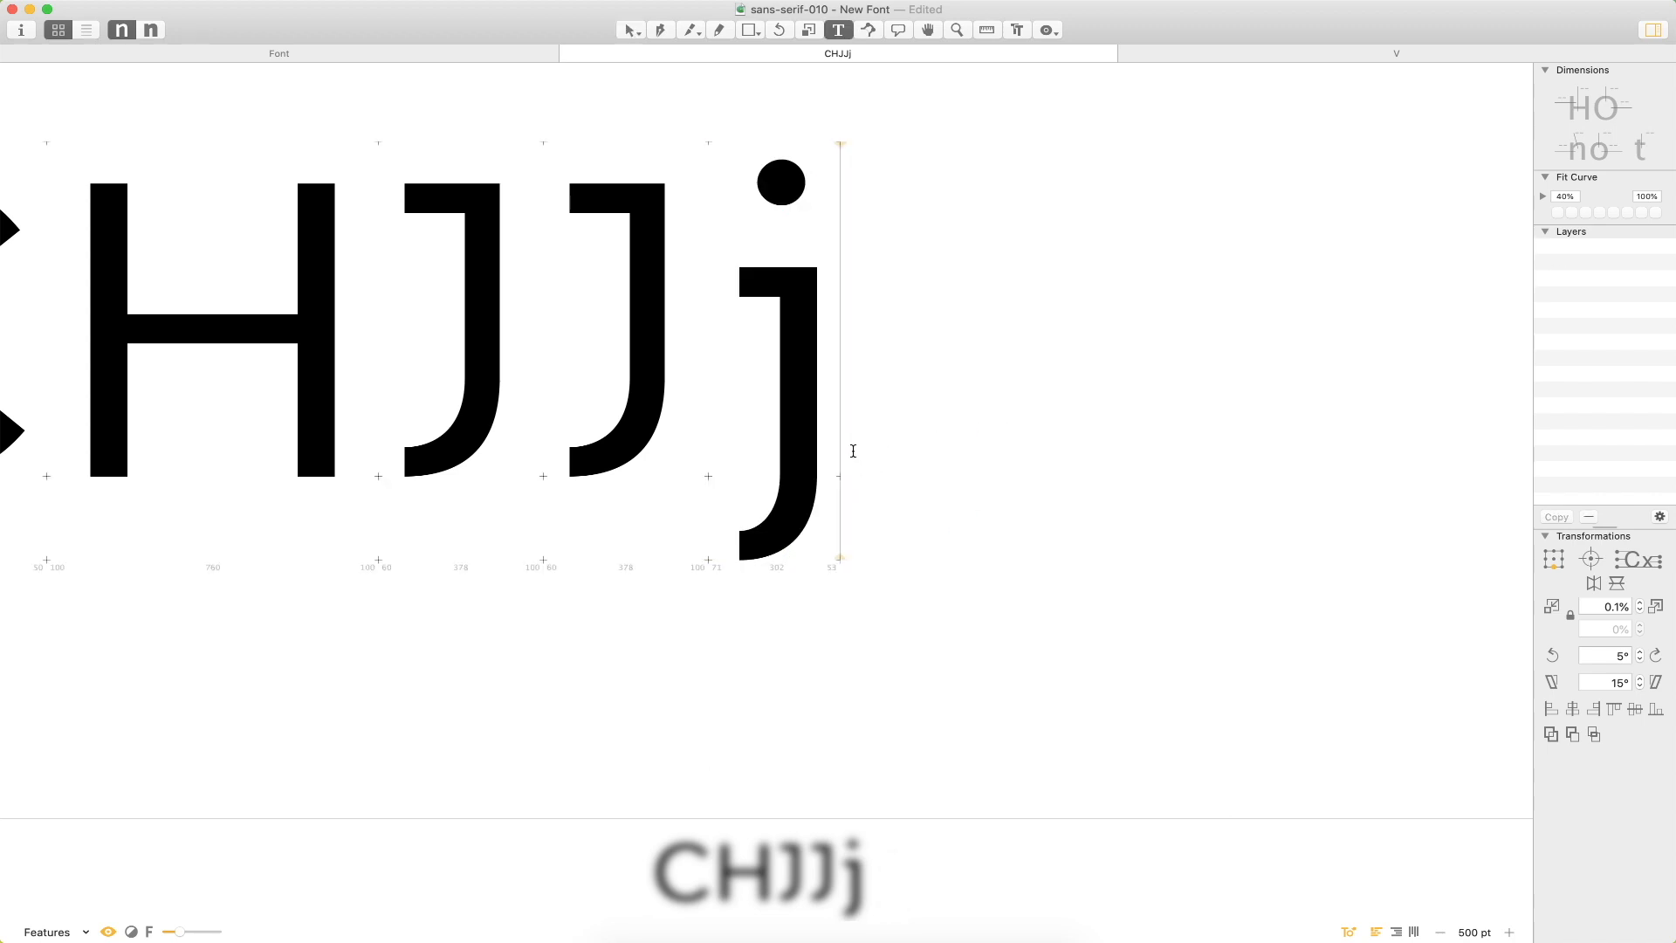
{"action": "type", "text": "jj"}
{"action": "key", "text": "Escape"}
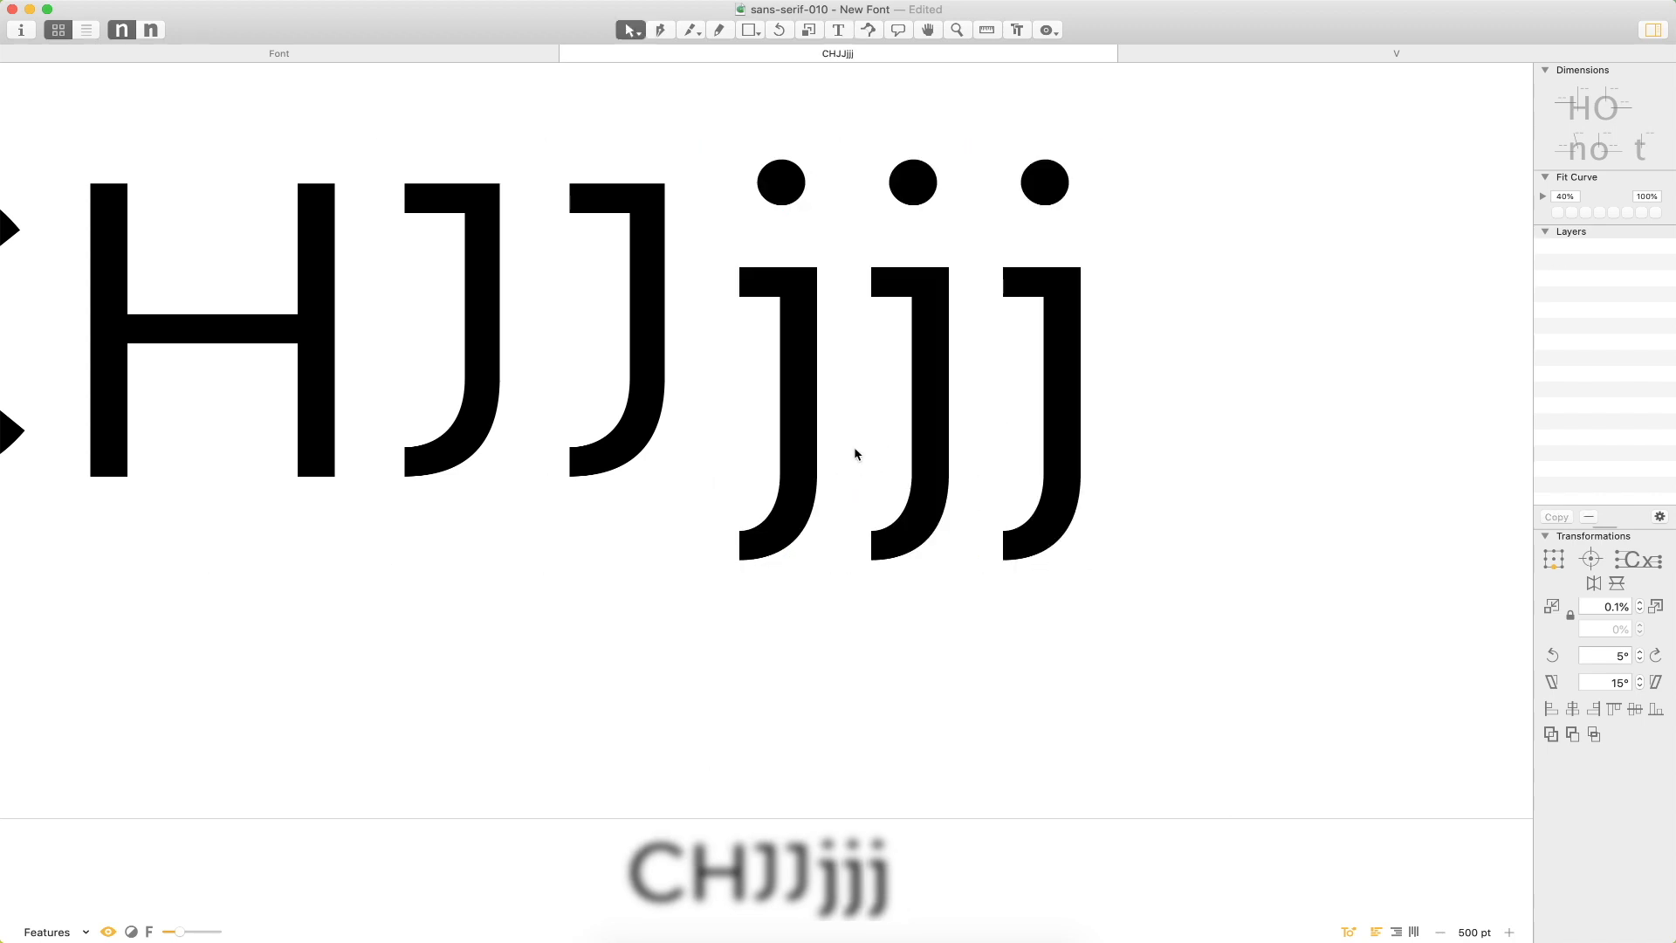
Move the first j's bar, stem and hook left beneath the dot to a left sidebearing of 51.
{"action": "double_click", "coordinate": [810, 498]}
{"action": "left_click_drag", "start_coordinate": [834, 234], "coordinate": [692, 591]}
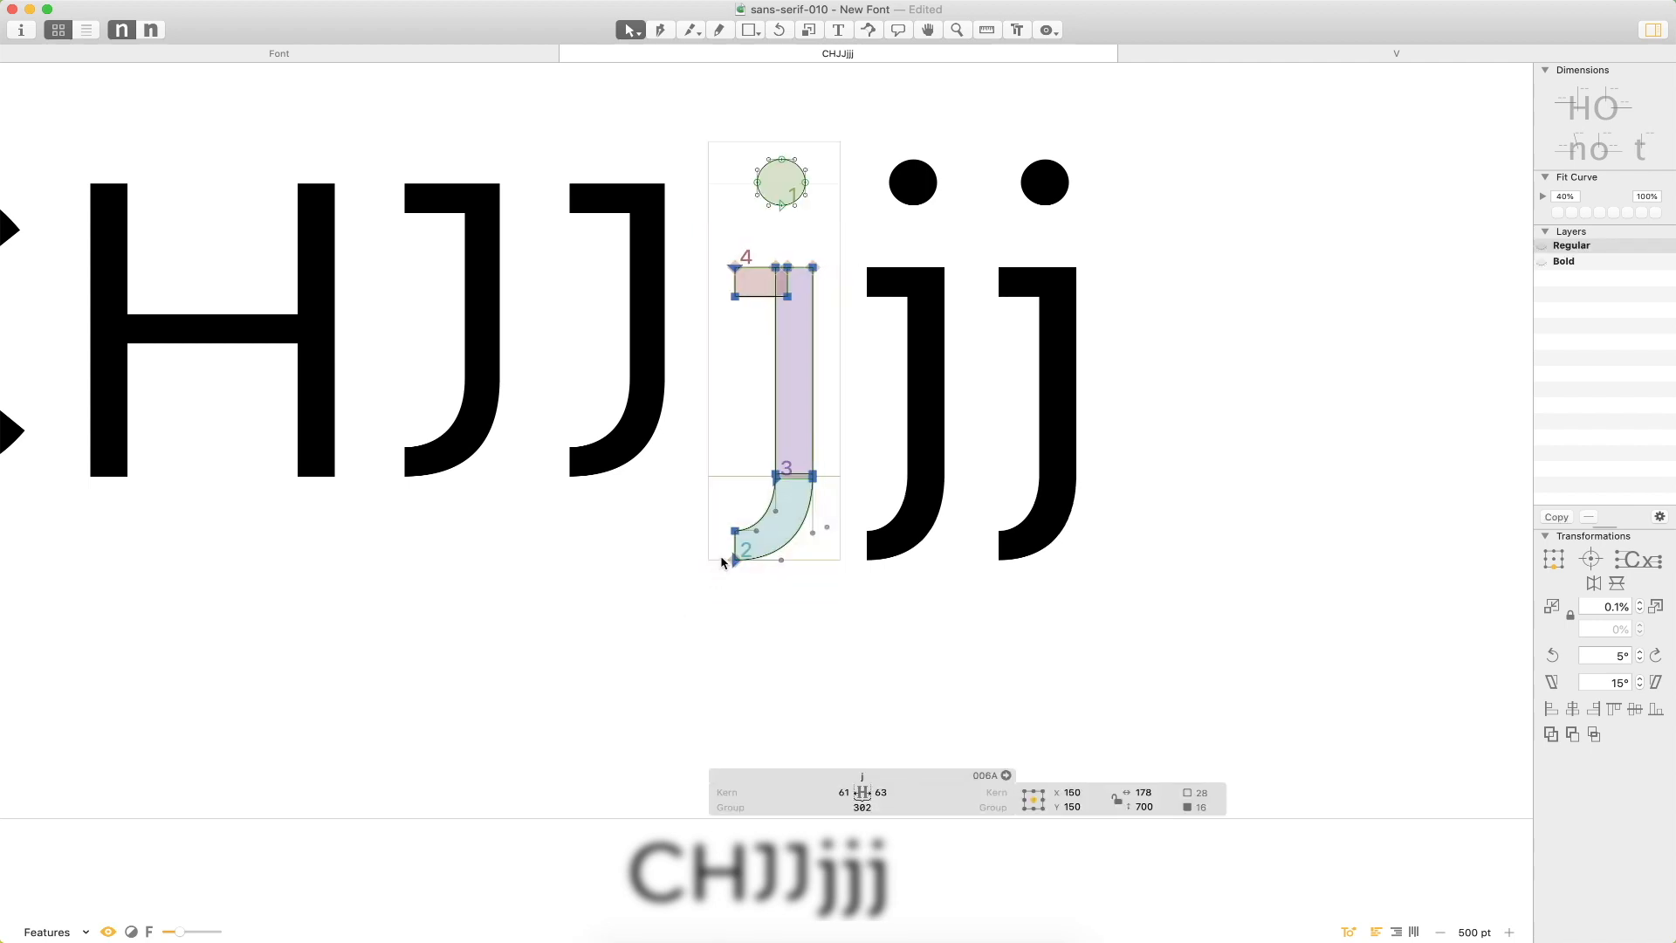
{"action": "key", "text": "shift+Left"}
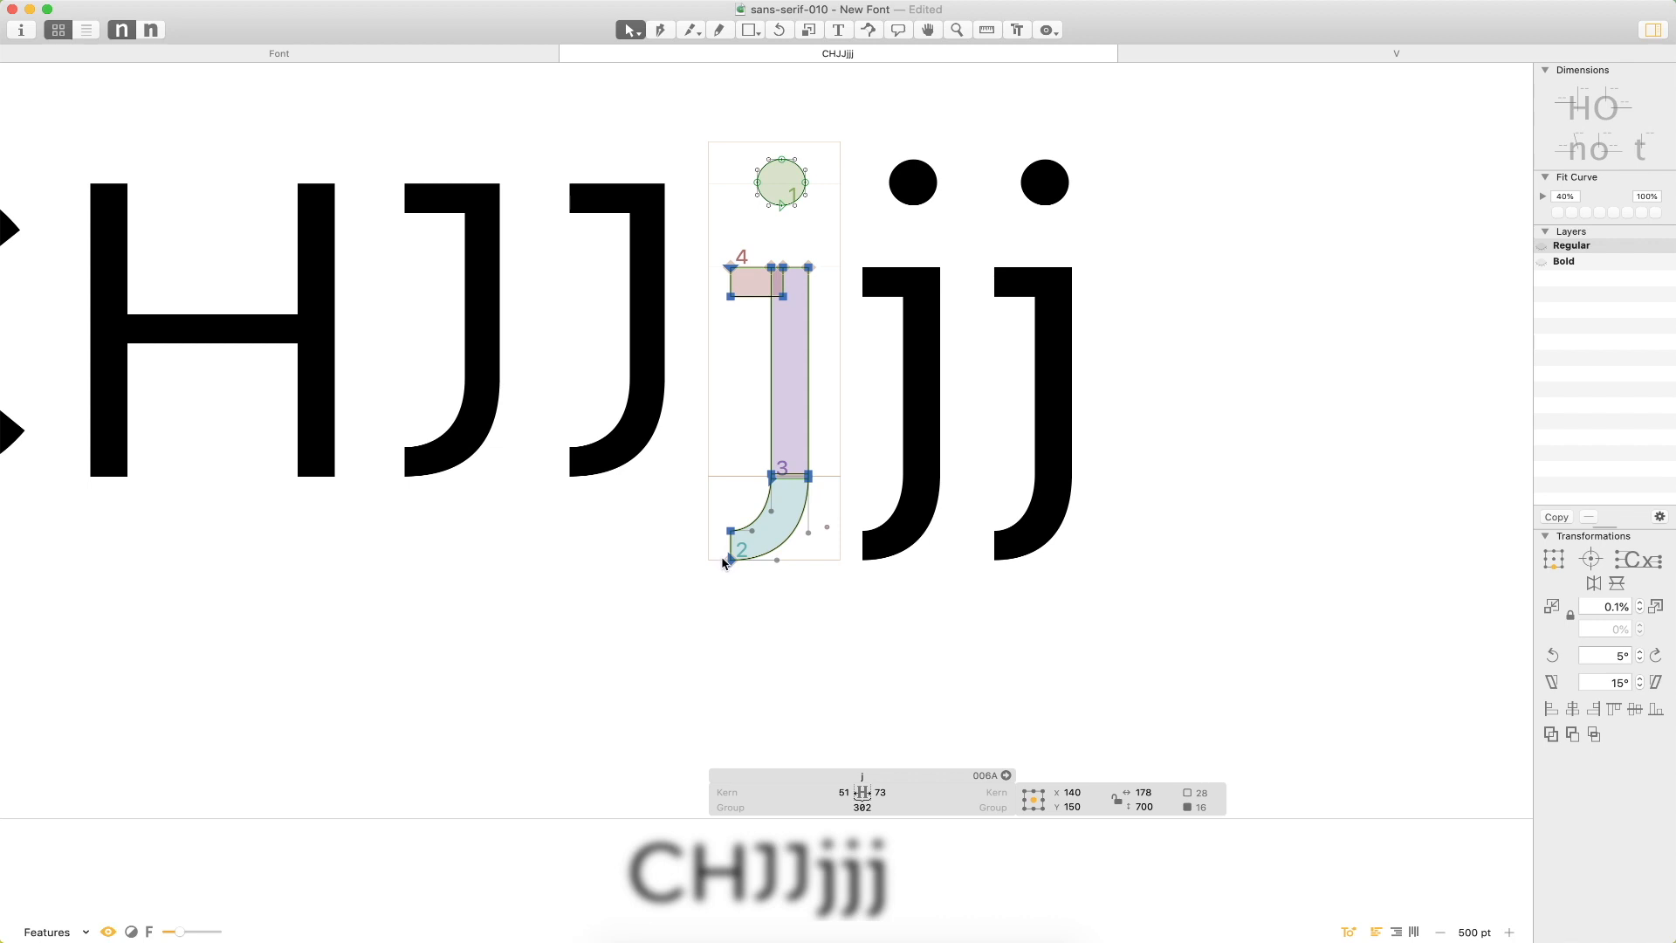
{"action": "left_click", "coordinate": [731, 634]}
Set the j's left sidebearing to 60 and its right sidebearing to 80.
{"action": "left_click", "coordinate": [829, 791]}
{"action": "key", "text": "BackSpace"}
{"action": "key", "text": "BackSpace"}
{"action": "type", "text": "60"}
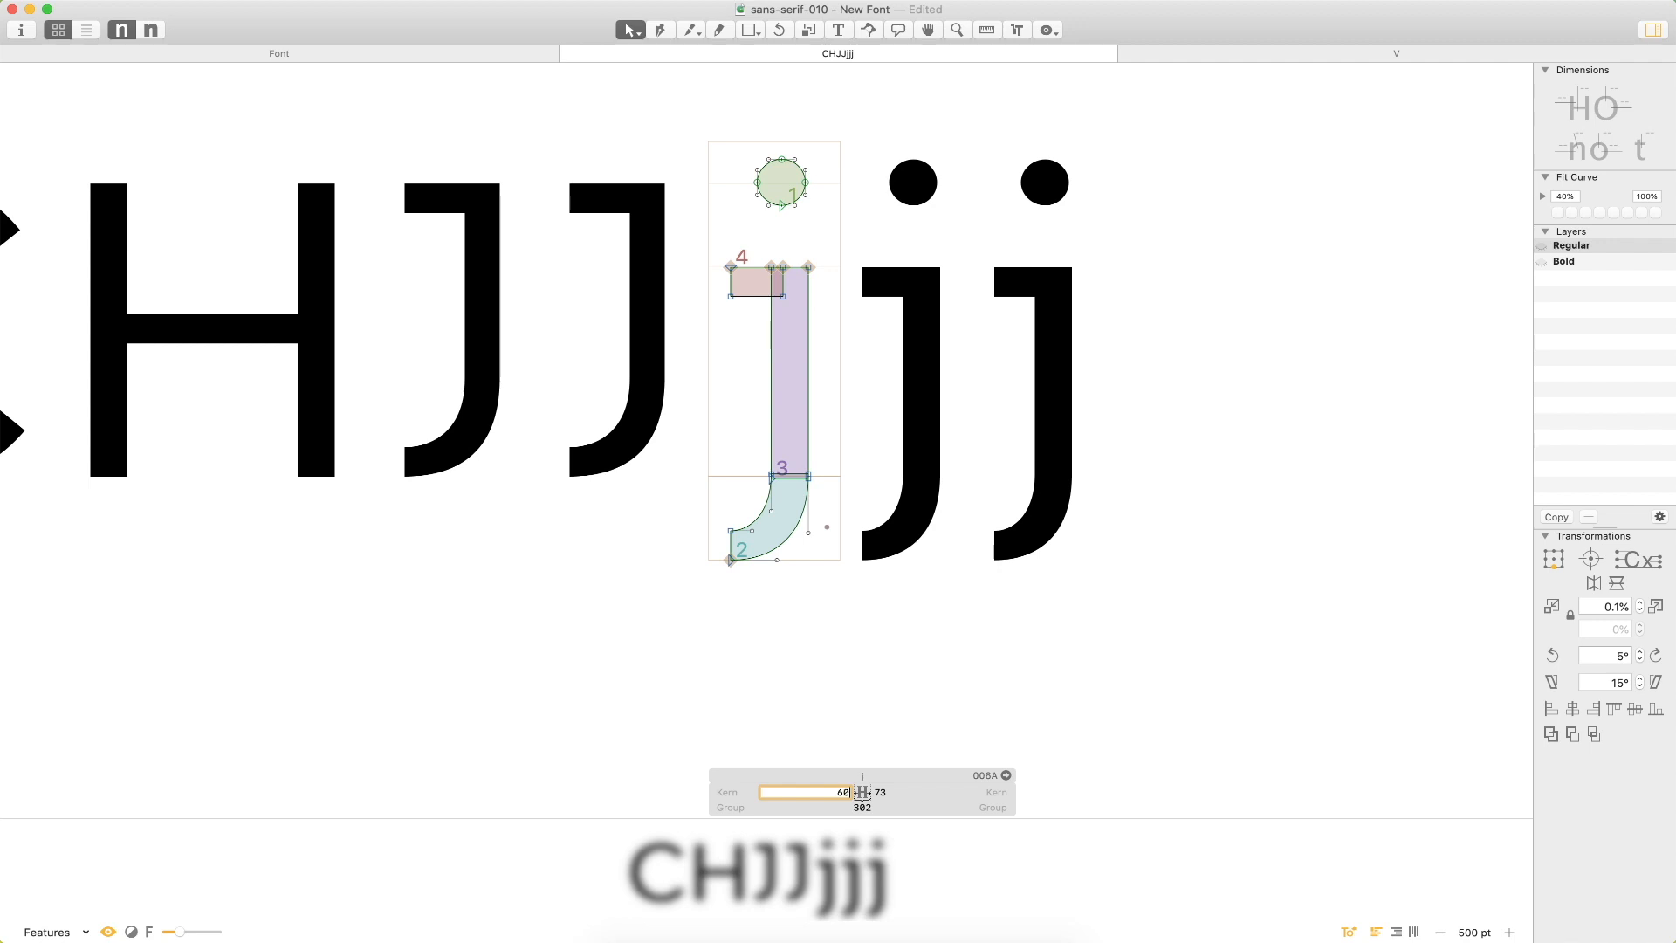
{"action": "key", "text": "Tab"}
{"action": "type", "text": "80"}
{"action": "key", "text": "Return"}
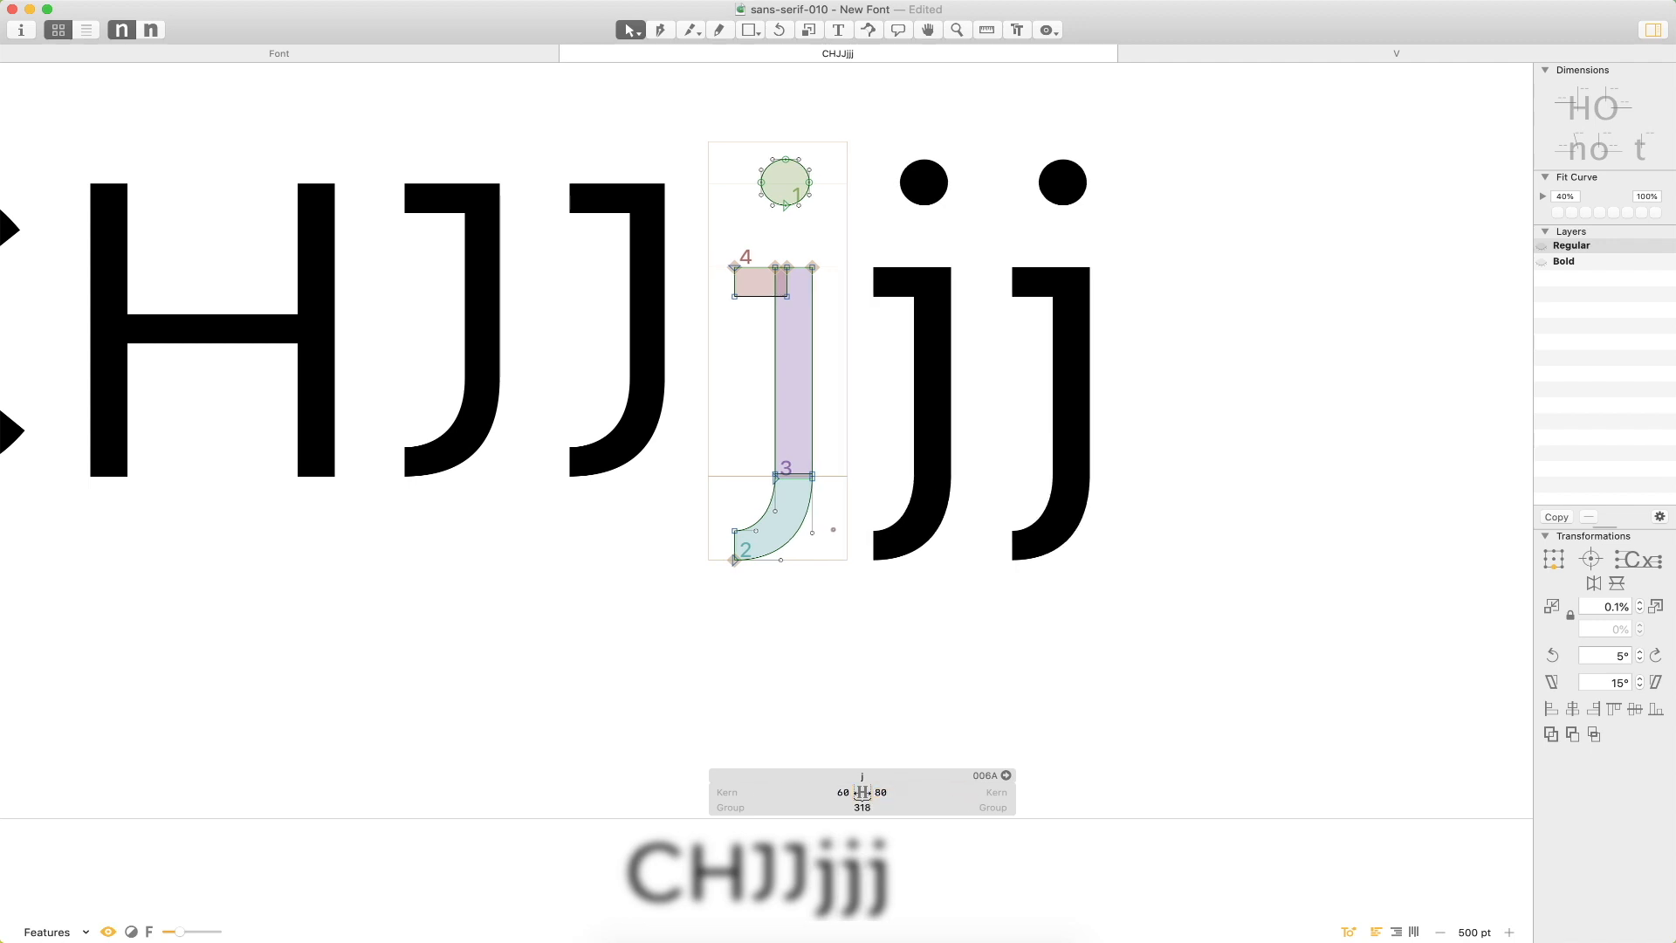
Insert a lowercase i before the three j's in the text line for comparison.
{"action": "type", "text": "t"}
{"action": "type", "text": "i"}
{"action": "key", "text": "Escape"}
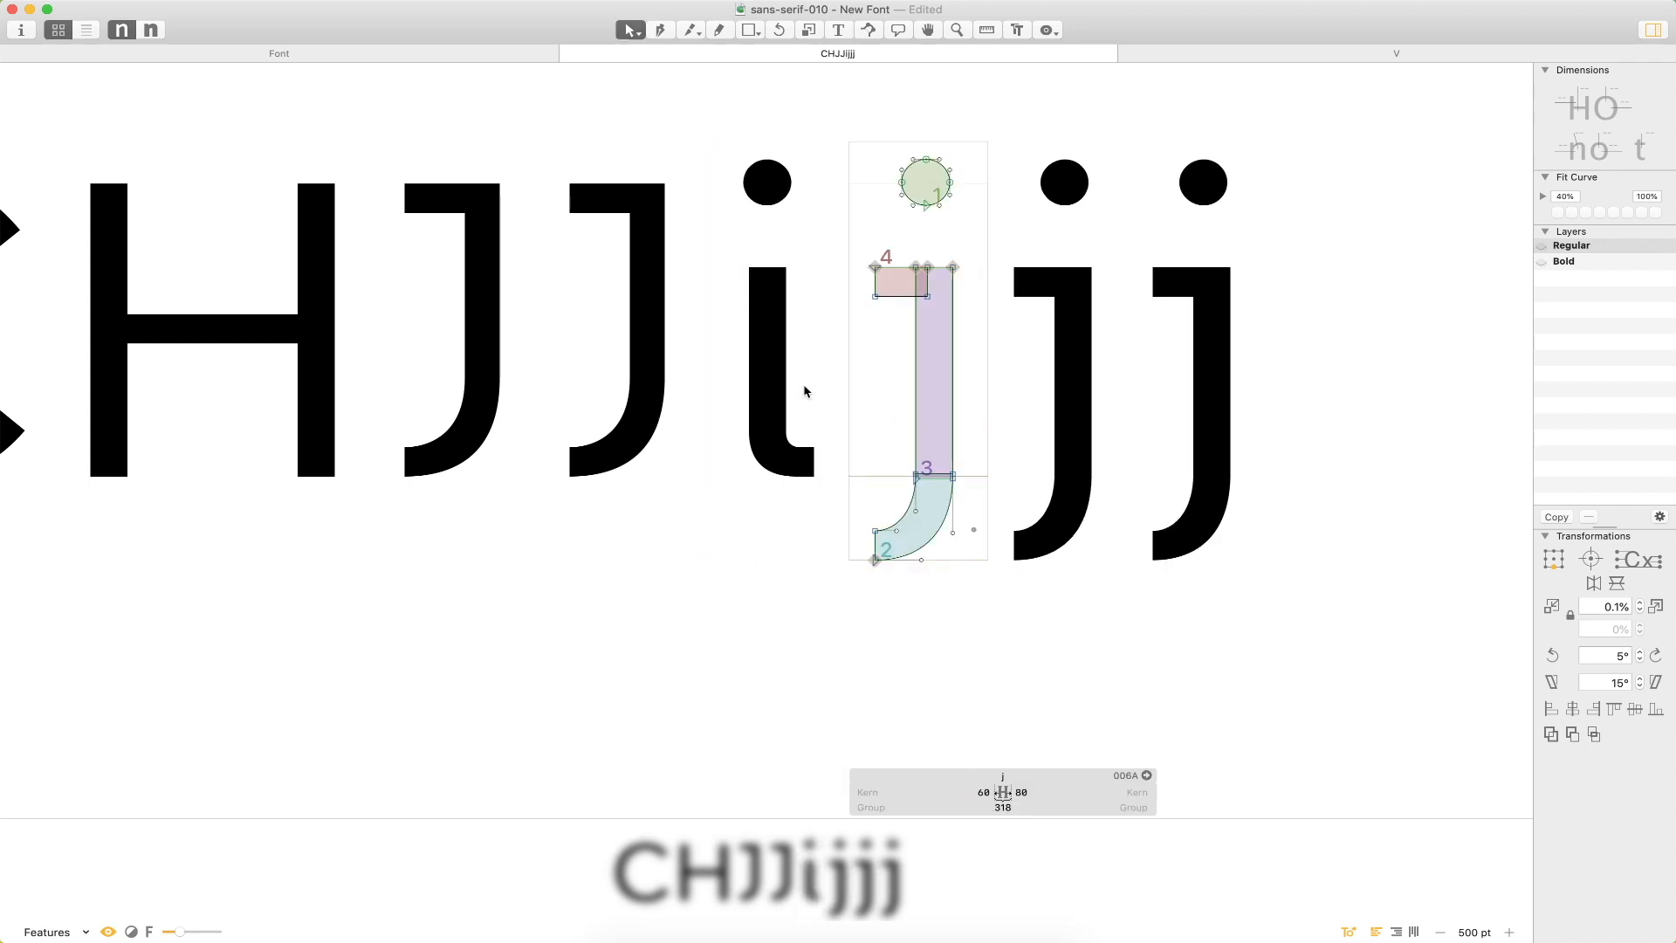
{"action": "double_click", "coordinate": [932, 397]}
{"action": "key", "text": "t"}
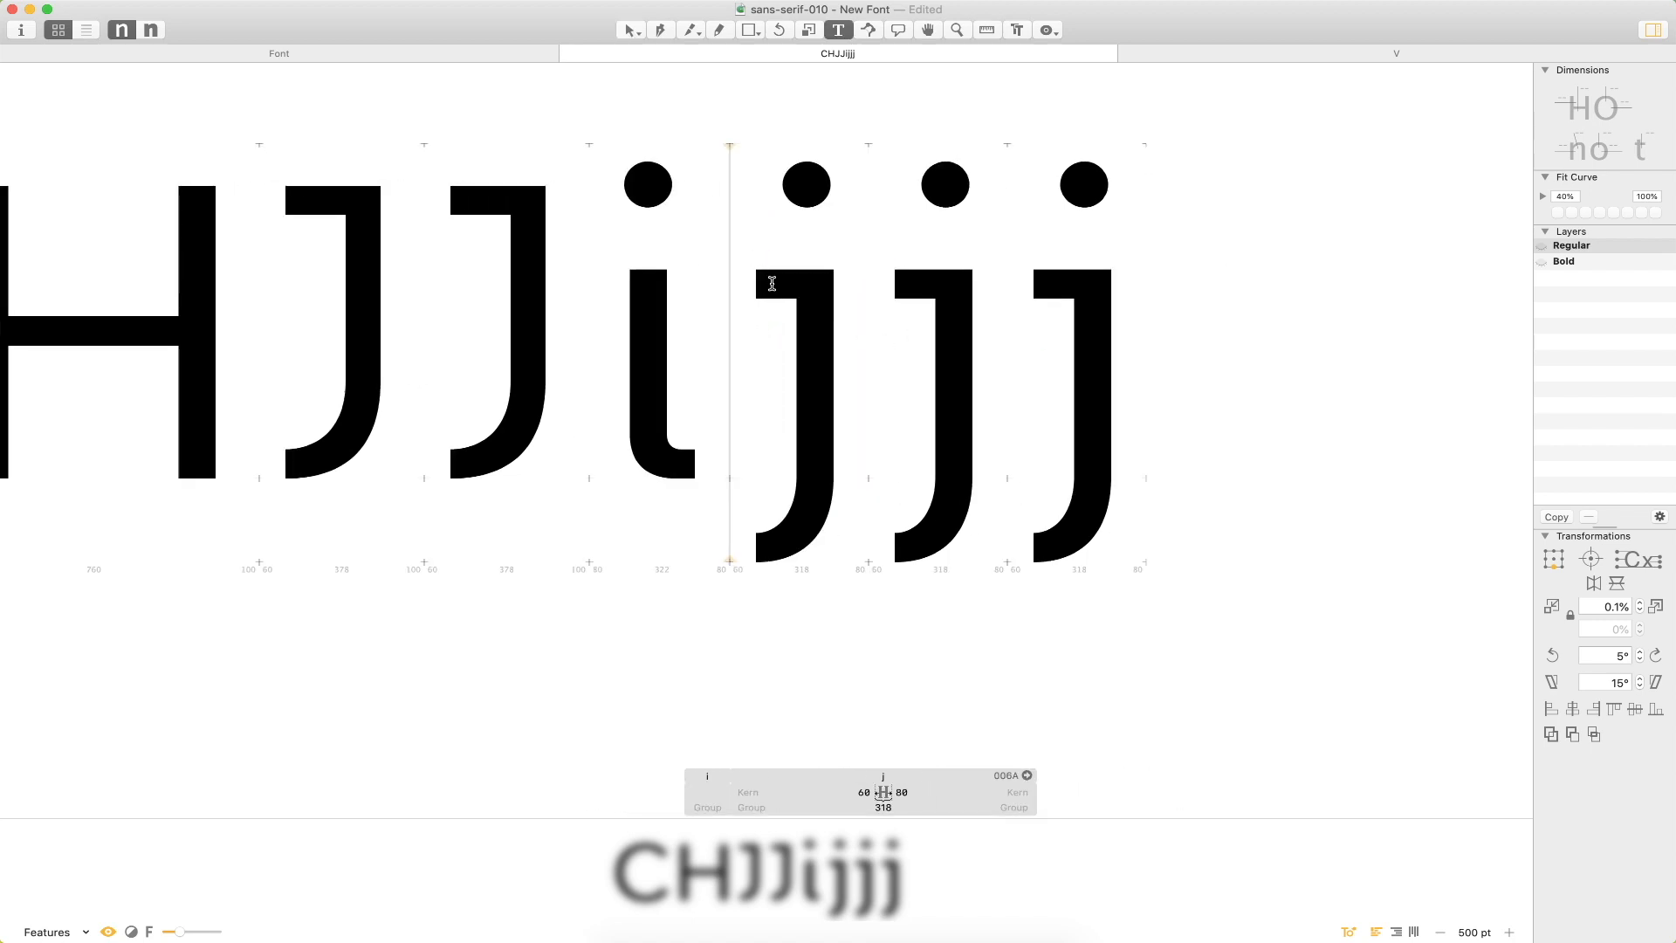
Copy the top bar contour from the first j and paste it into the i.
{"action": "double_click", "coordinate": [771, 284]}
{"action": "double_click", "coordinate": [776, 298]}
{"action": "key", "text": "super+c"}
{"action": "double_click", "coordinate": [646, 321]}
{"action": "key", "text": "super+v"}
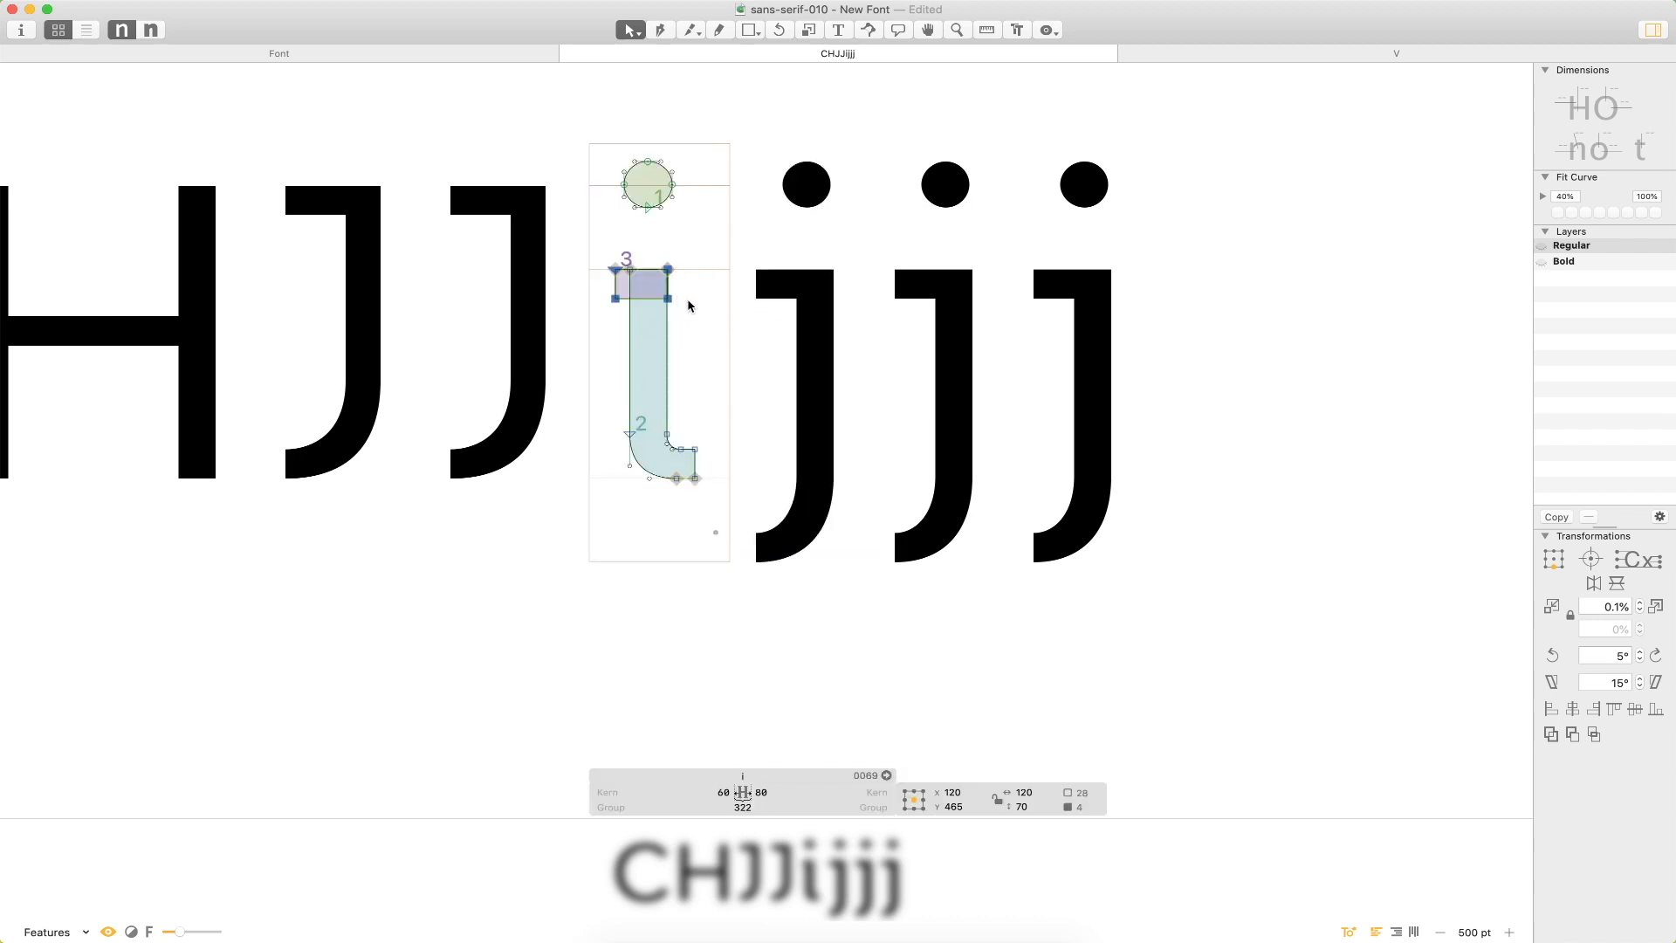
{"action": "type", "text": "t"}
{"action": "type", "text": "z"}
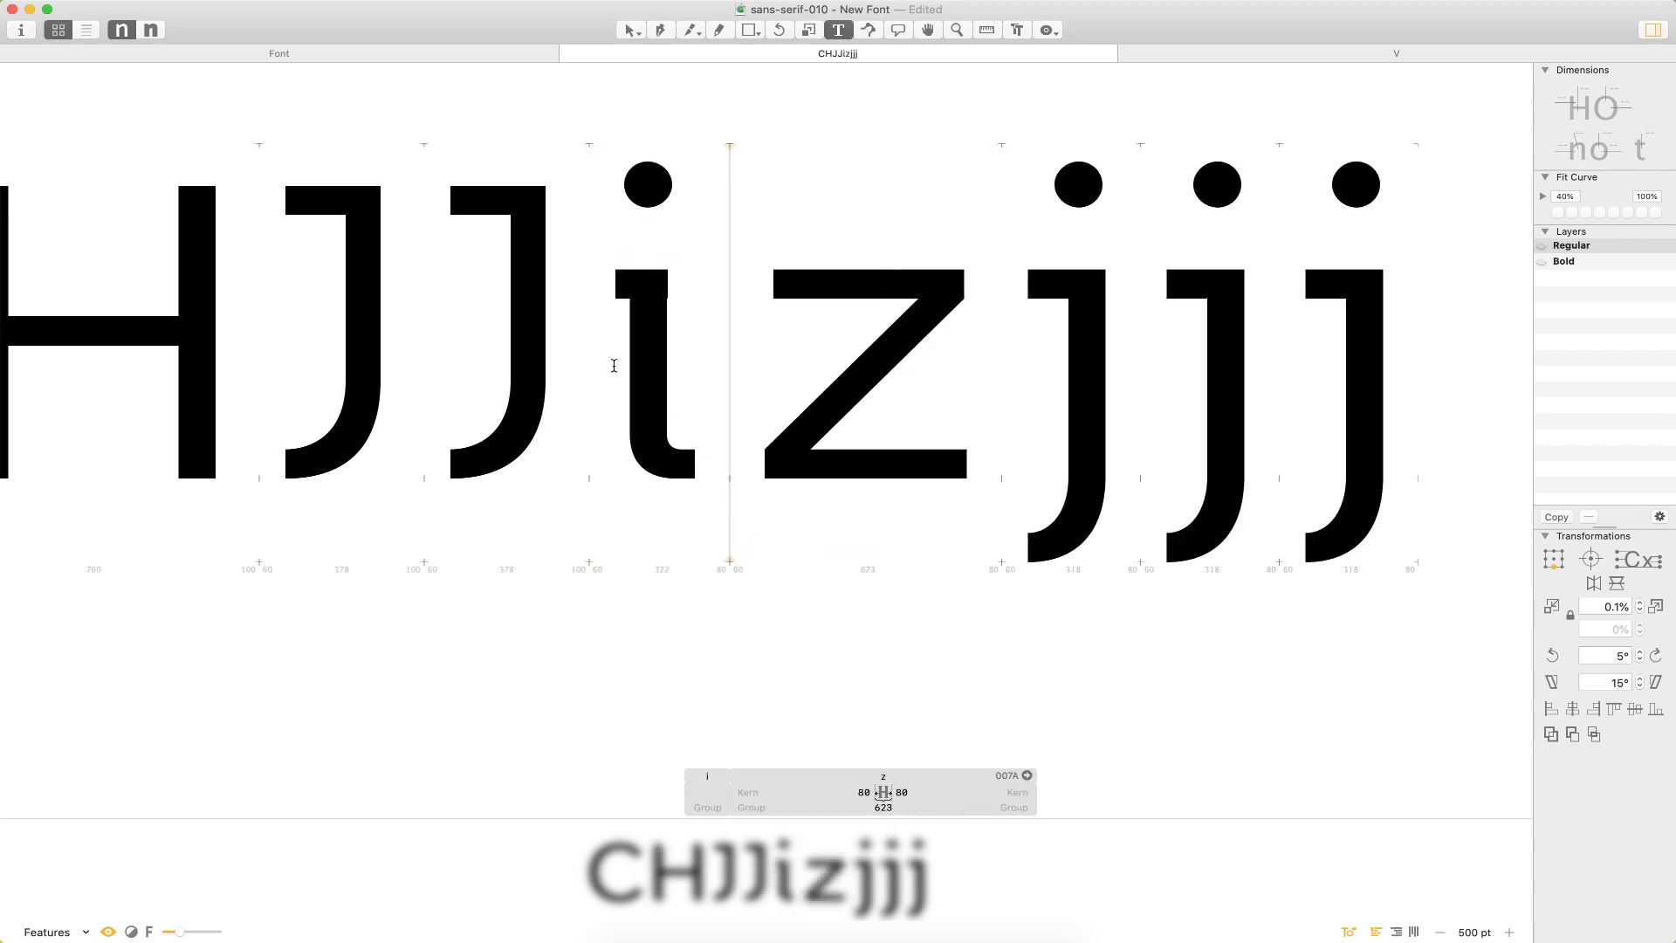
{"action": "key", "text": "BackSpace"}
{"action": "key", "text": "Escape"}
Move the i's top bar 10 units left.
{"action": "double_click", "coordinate": [639, 321]}
{"action": "key", "text": "z"}
{"action": "left_click_drag", "start_coordinate": [796, 211], "coordinate": [494, 522]}
{"action": "key", "text": "v"}
{"action": "double_click", "coordinate": [695, 229]}
{"action": "key", "text": "shift+Left"}
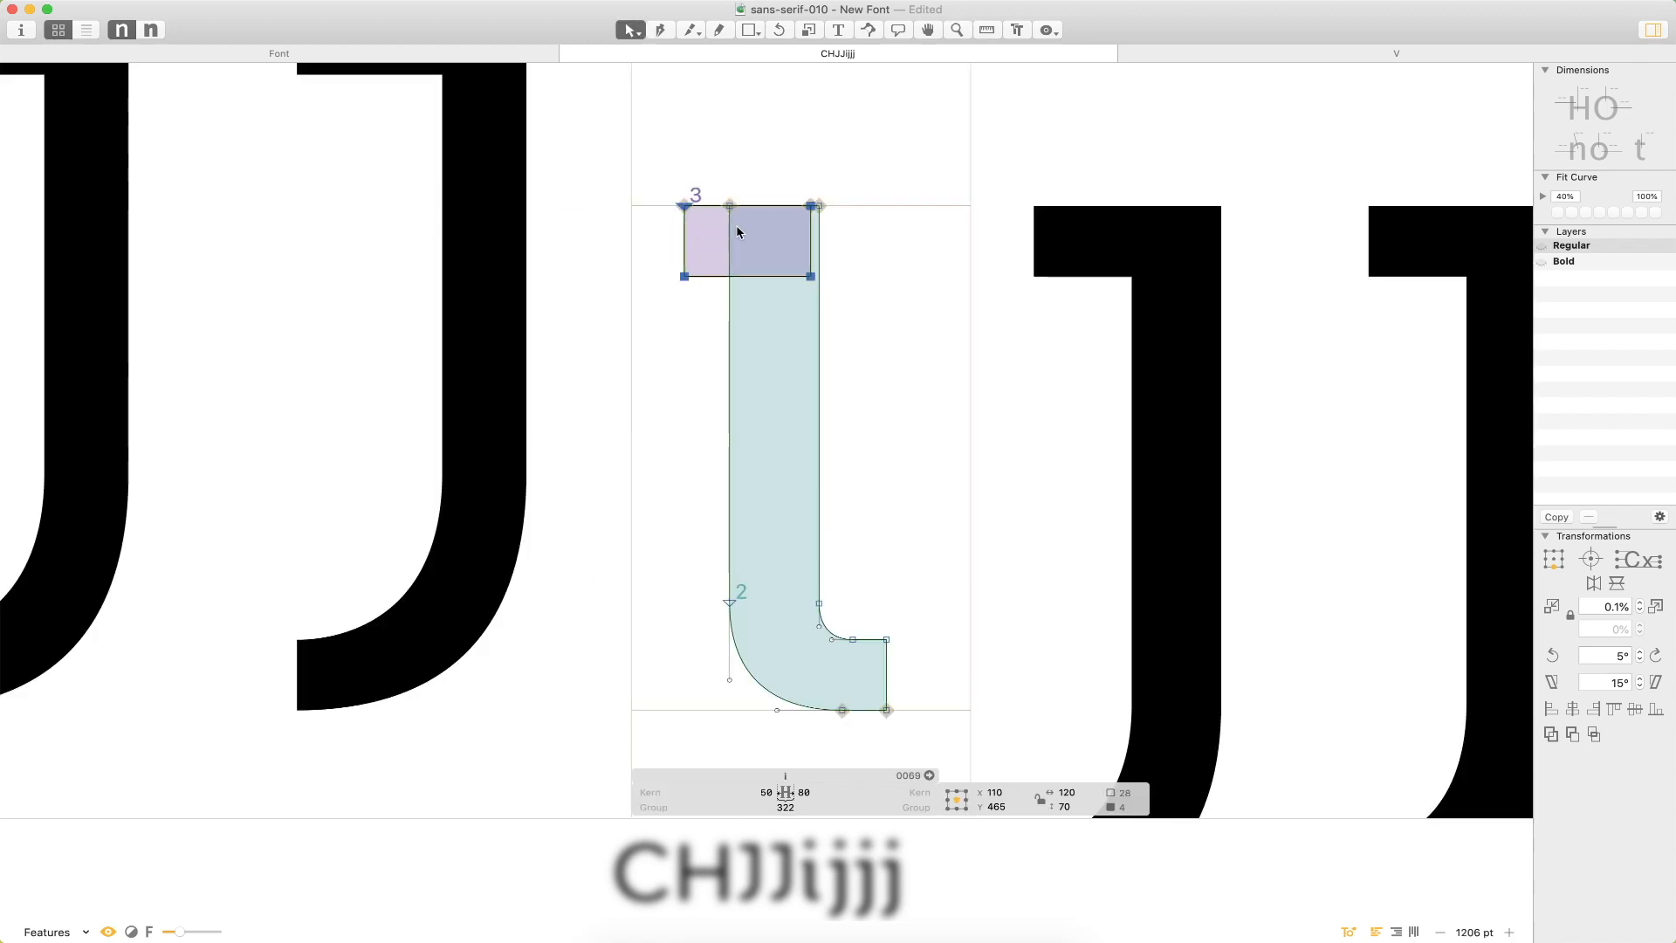
{"action": "left_click", "coordinate": [869, 237]}
Shift the i's dot slightly left to rebalance it over the stem and bar.
{"action": "key", "text": "t"}
{"action": "left_click", "coordinate": [917, 263]}
{"action": "key", "text": "super+minus"}
{"action": "key", "text": "super+minus"}
{"action": "key", "text": "super+minus"}
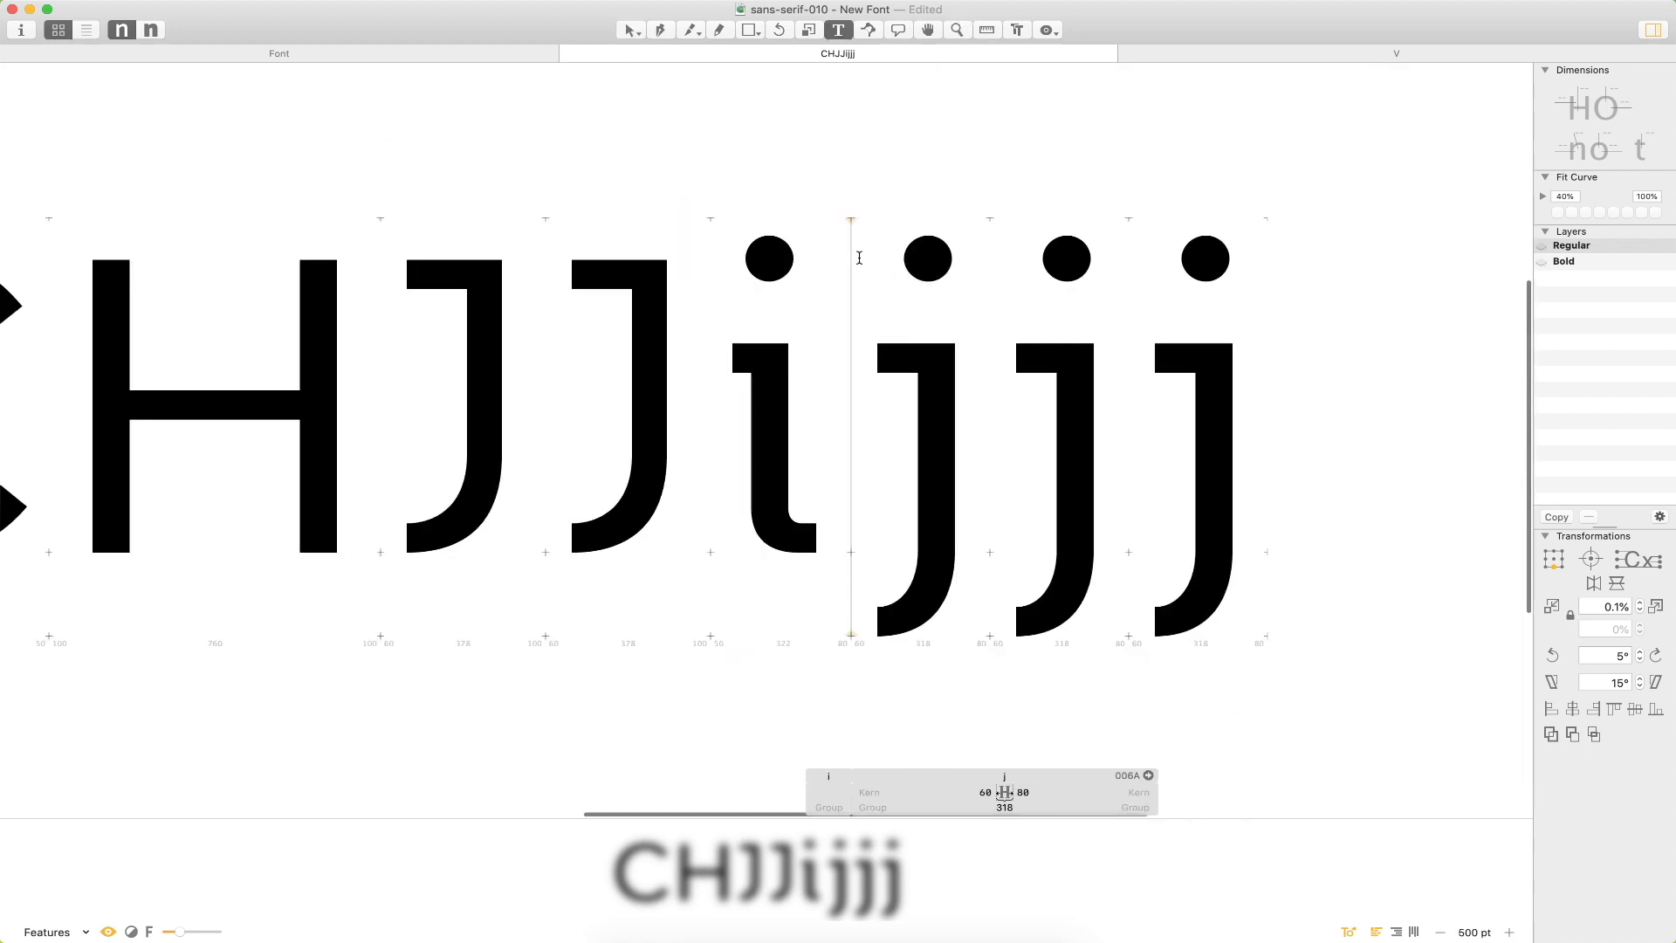
{"action": "key", "text": "Escape"}
{"action": "double_click", "coordinate": [785, 249]}
{"action": "left_click_drag", "start_coordinate": [795, 228], "coordinate": [722, 329]}
{"action": "left_click", "coordinate": [826, 306]}
{"action": "double_click", "coordinate": [937, 273]}
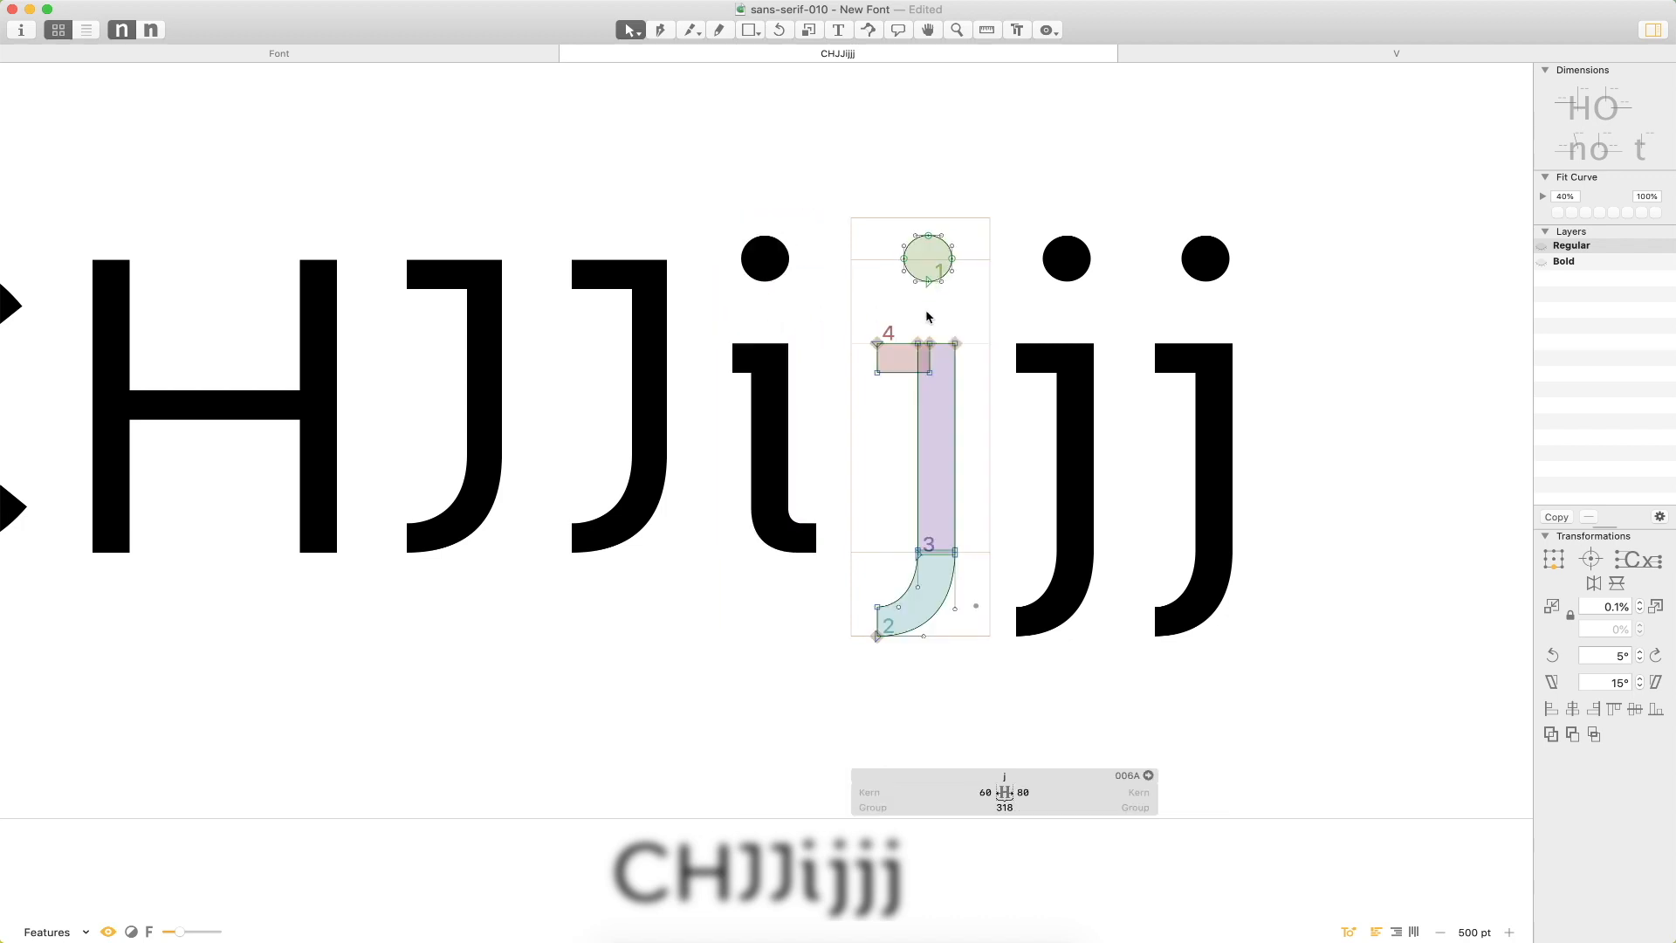
Set the i's left sidebearing to 80.
{"action": "key", "text": "t"}
{"action": "left_click", "coordinate": [982, 322]}
{"action": "key", "text": "Escape"}
{"action": "key", "text": "super+minus"}
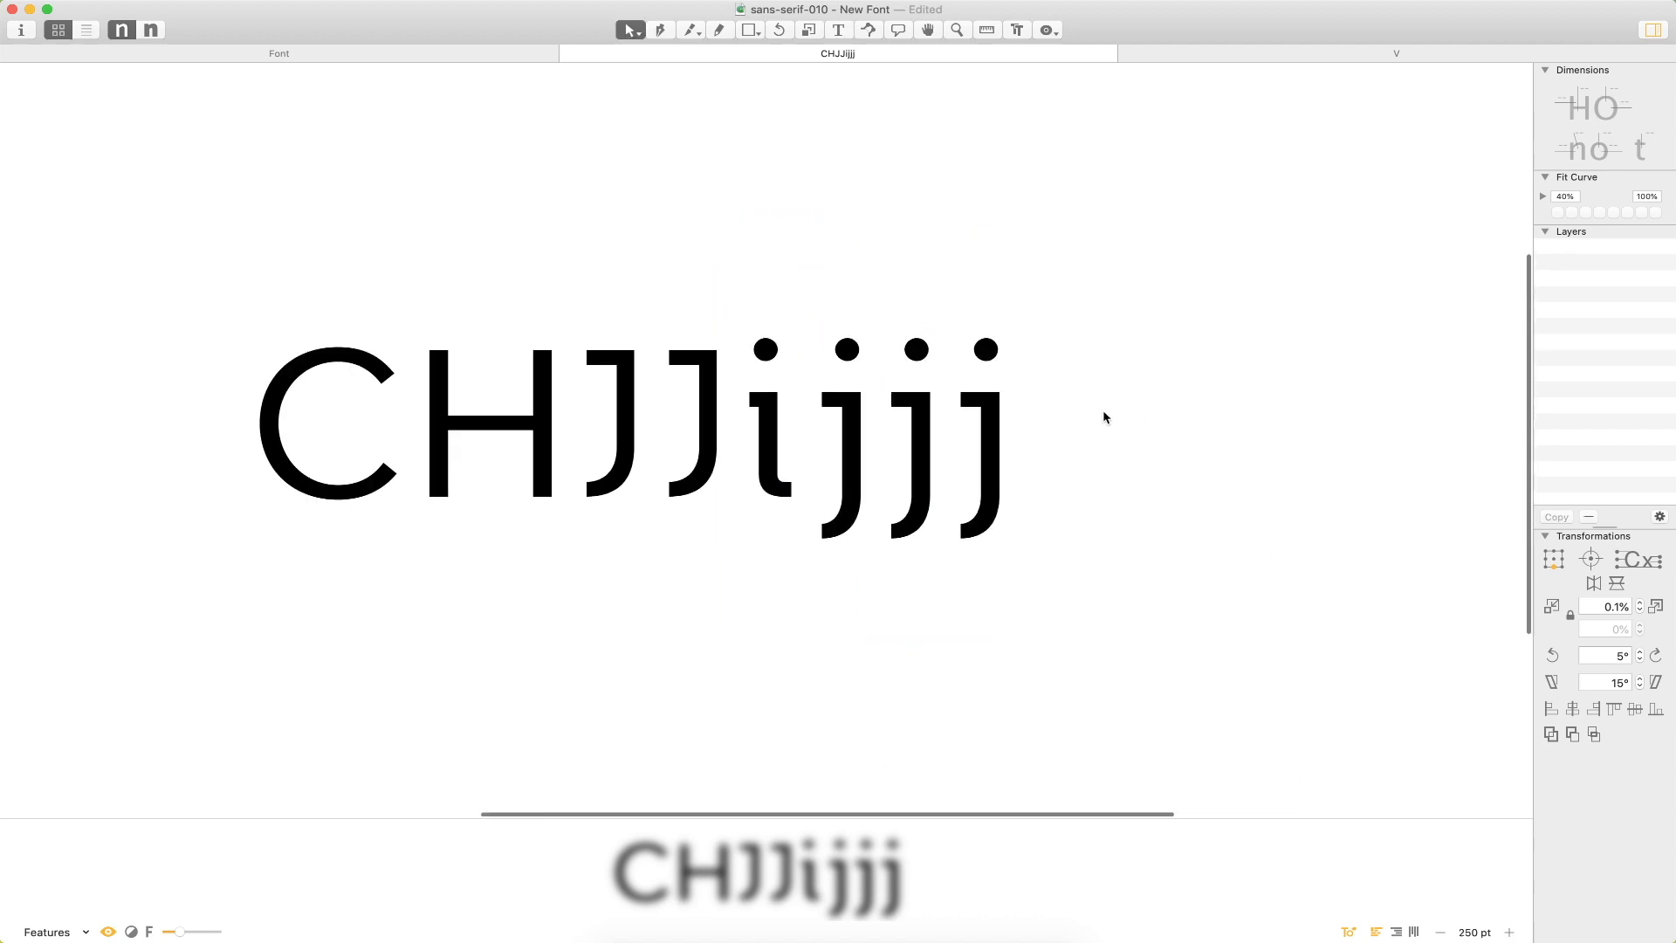
{"action": "double_click", "coordinate": [779, 446]}
{"action": "left_click", "coordinate": [860, 791]}
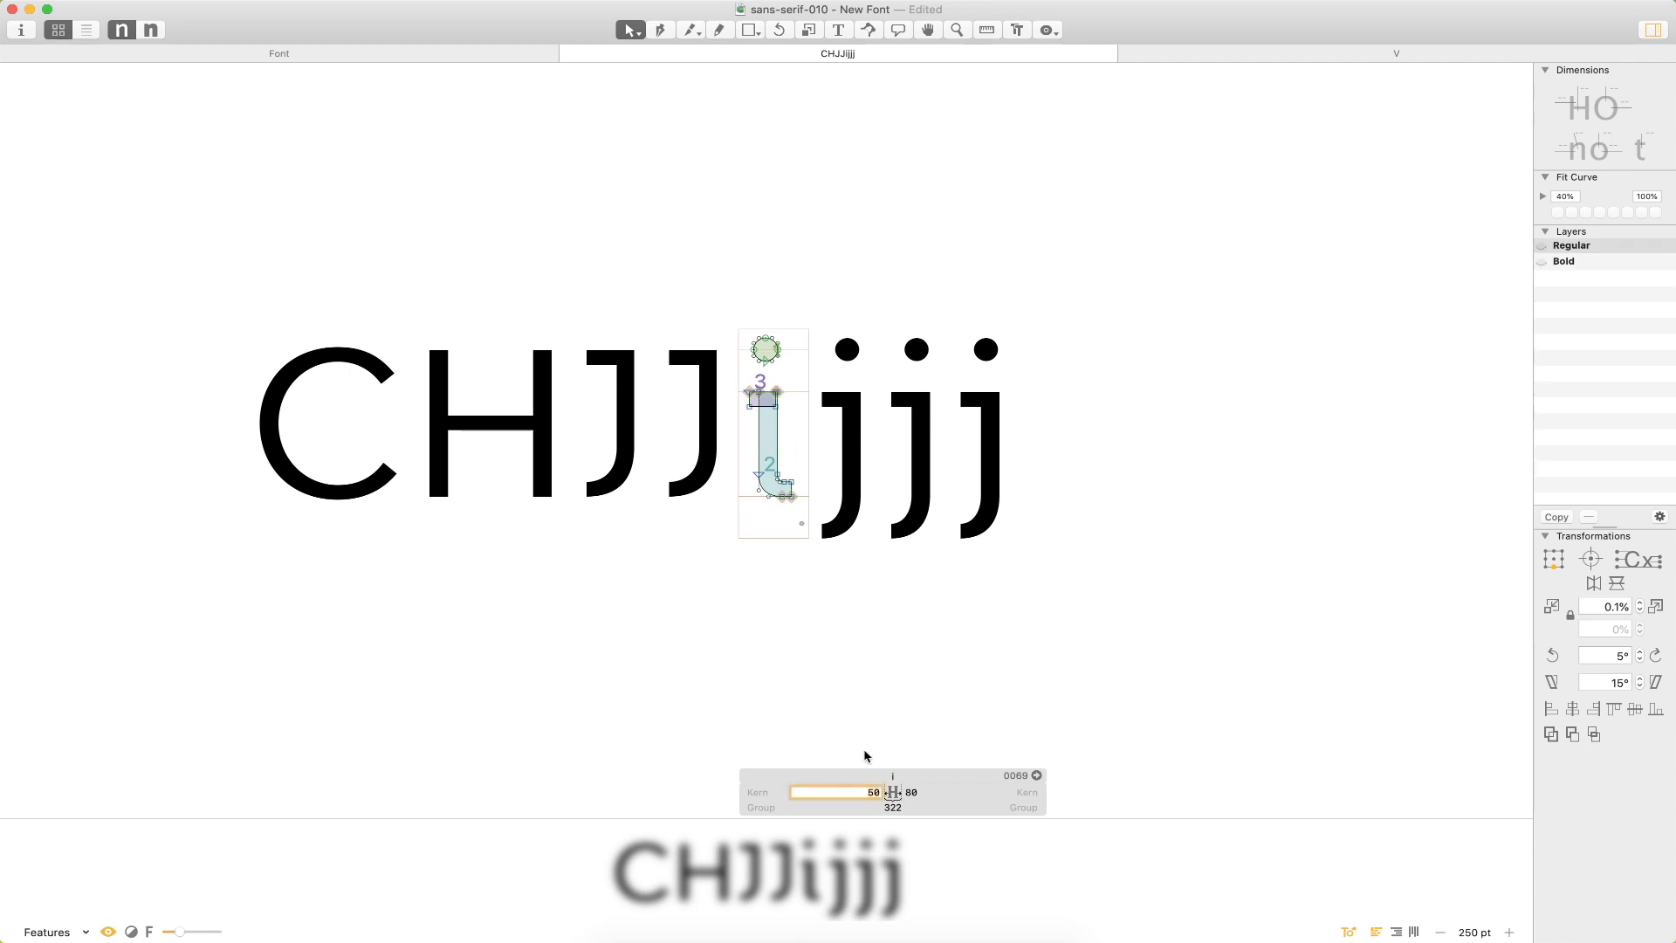
{"action": "type", "text": "80"}
{"action": "key", "text": "Return"}
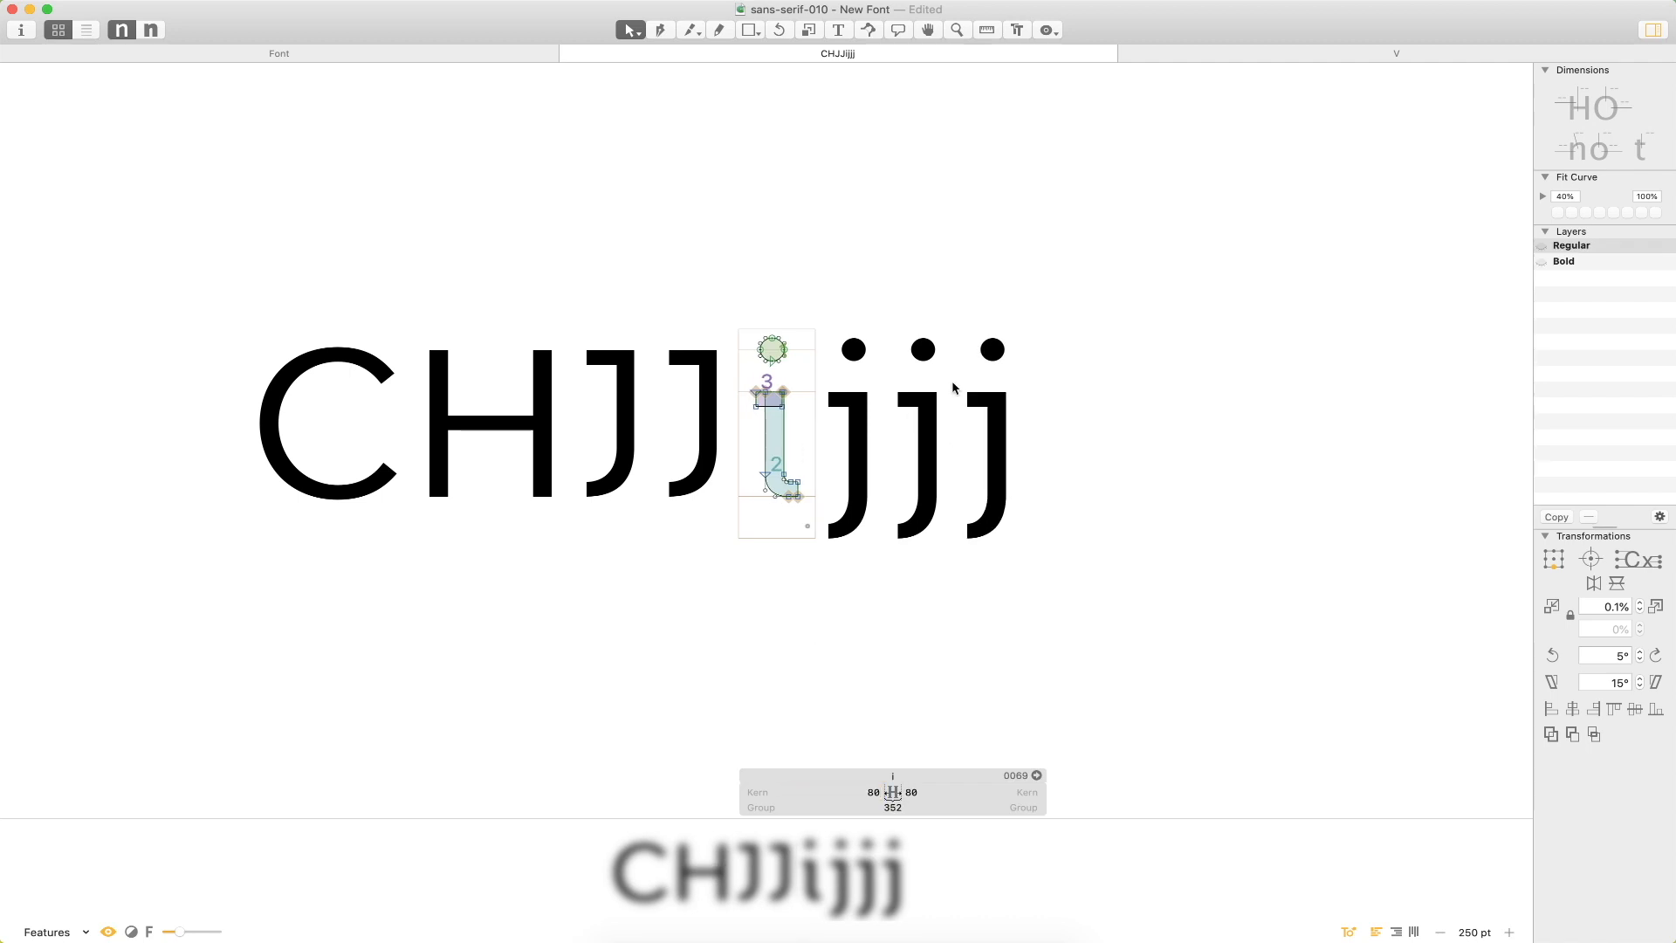
{"action": "key", "text": "t"}
{"action": "key", "text": "Escape"}
Set the i's left sidebearing to 60.
{"action": "double_click", "coordinate": [767, 458]}
{"action": "left_click", "coordinate": [834, 790]}
{"action": "type", "text": "60"}
{"action": "key", "text": "Return"}
{"action": "key", "text": "t"}
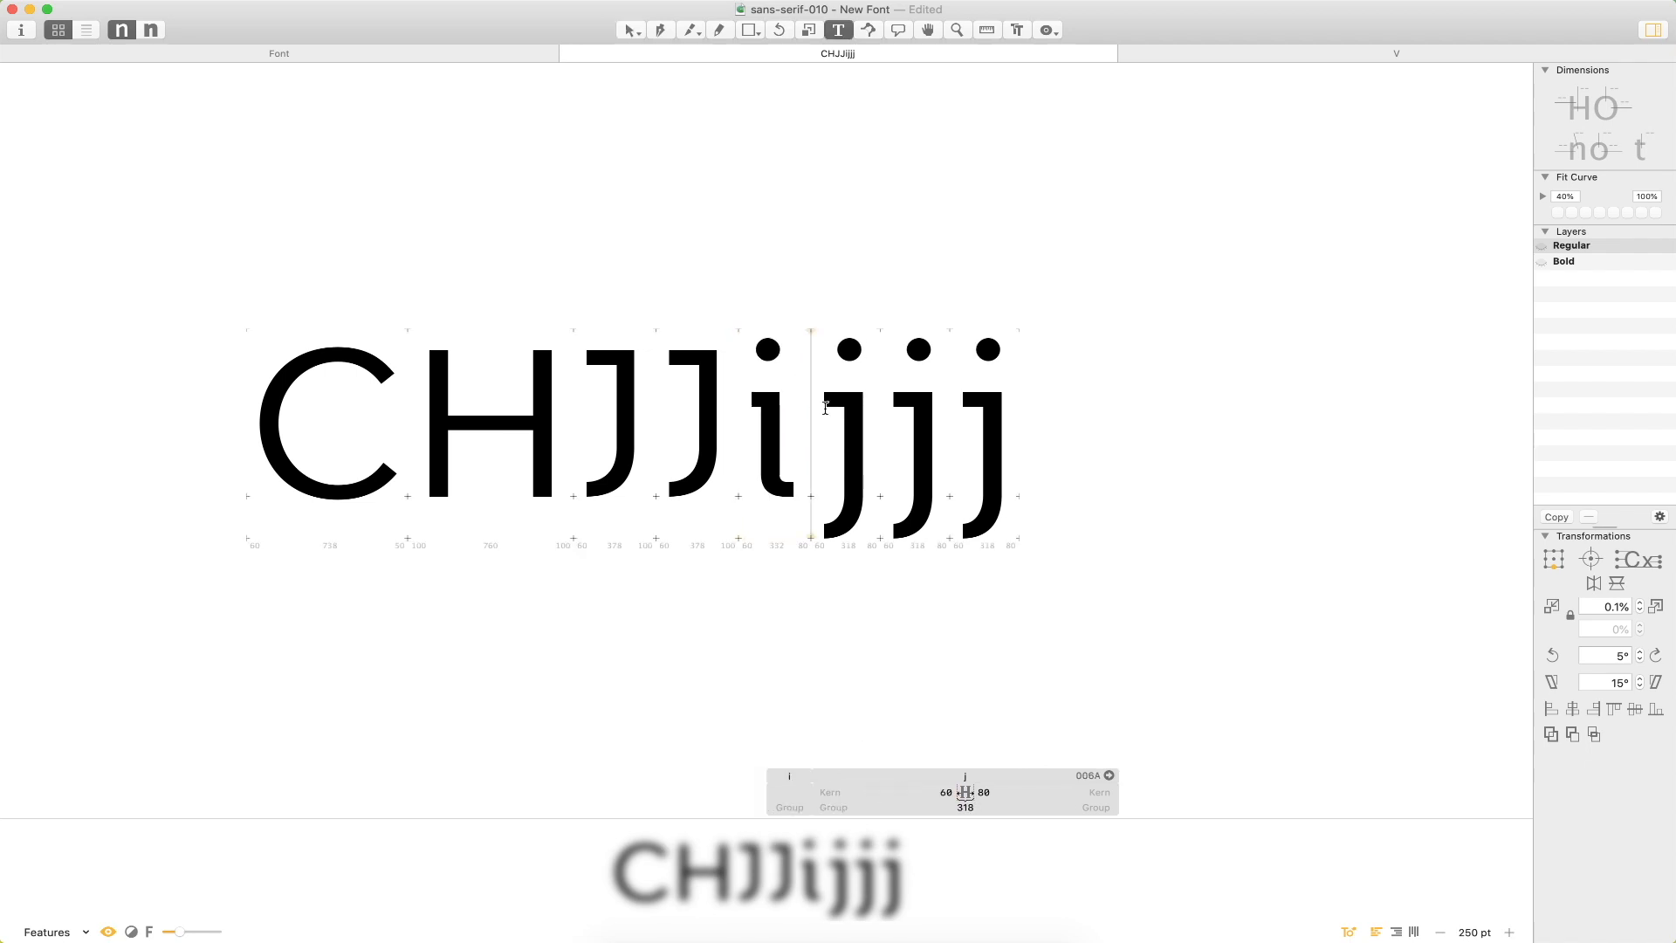
{"action": "key", "text": "Escape"}
{"action": "key", "text": "Escape"}
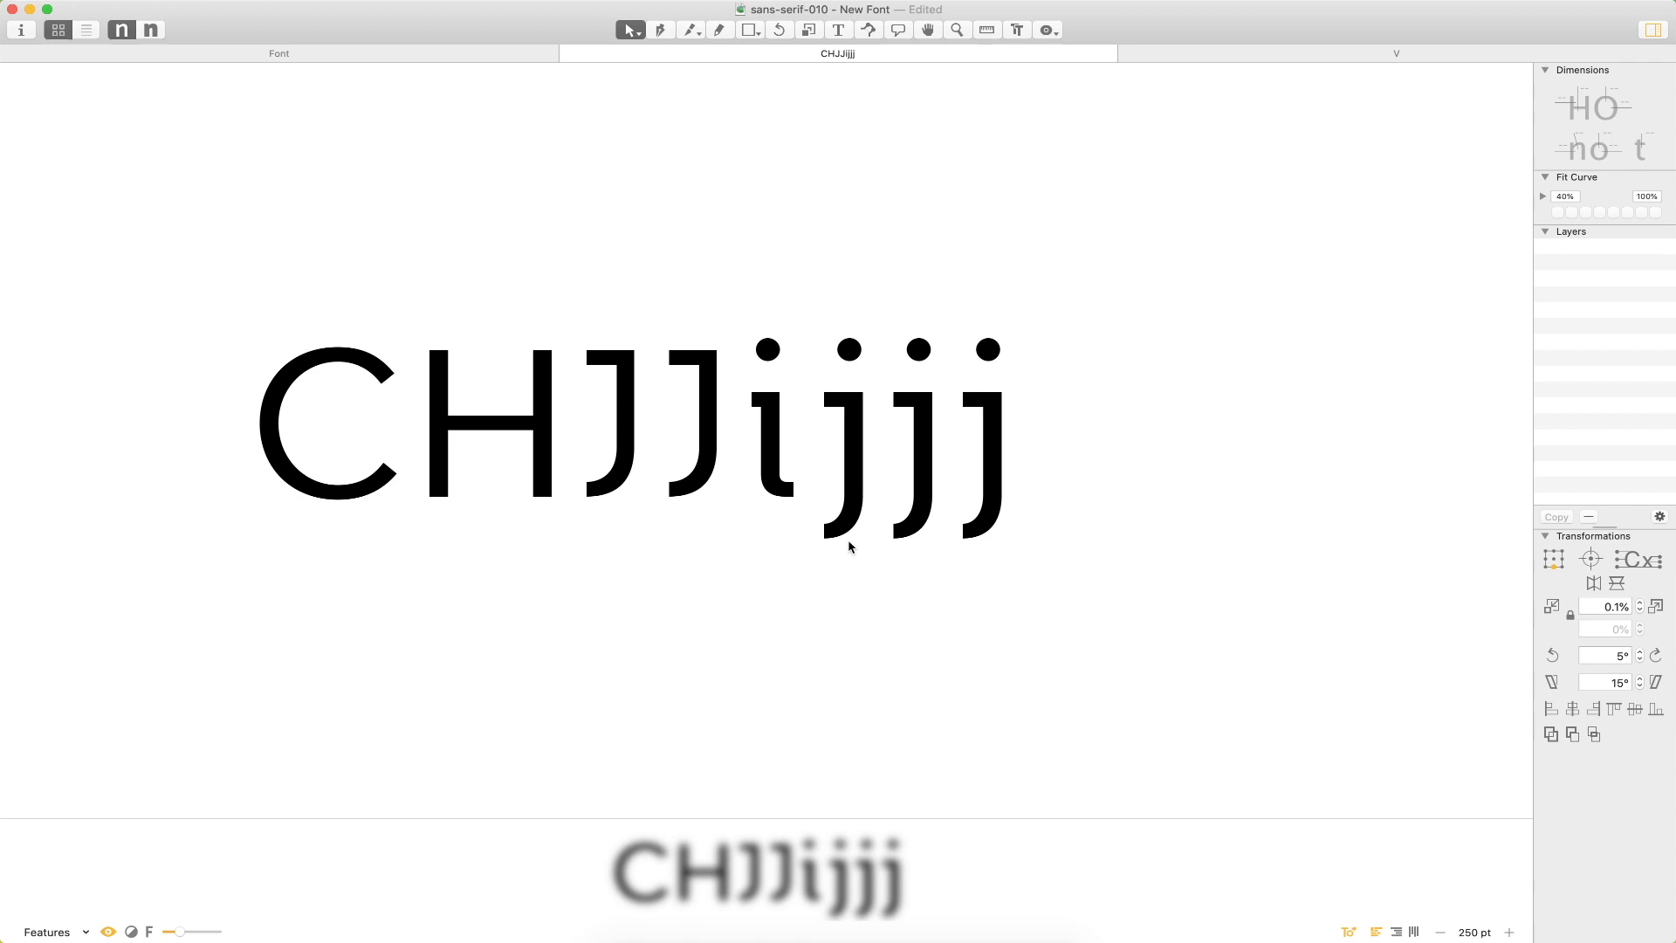
Raise the upper corner node of the j's hook end, with its handle, 10 units to Y -120.
{"action": "key", "text": "super+space"}
{"action": "left_click_drag", "start_coordinate": [974, 333], "coordinate": [716, 642]}
{"action": "double_click", "coordinate": [755, 504]}
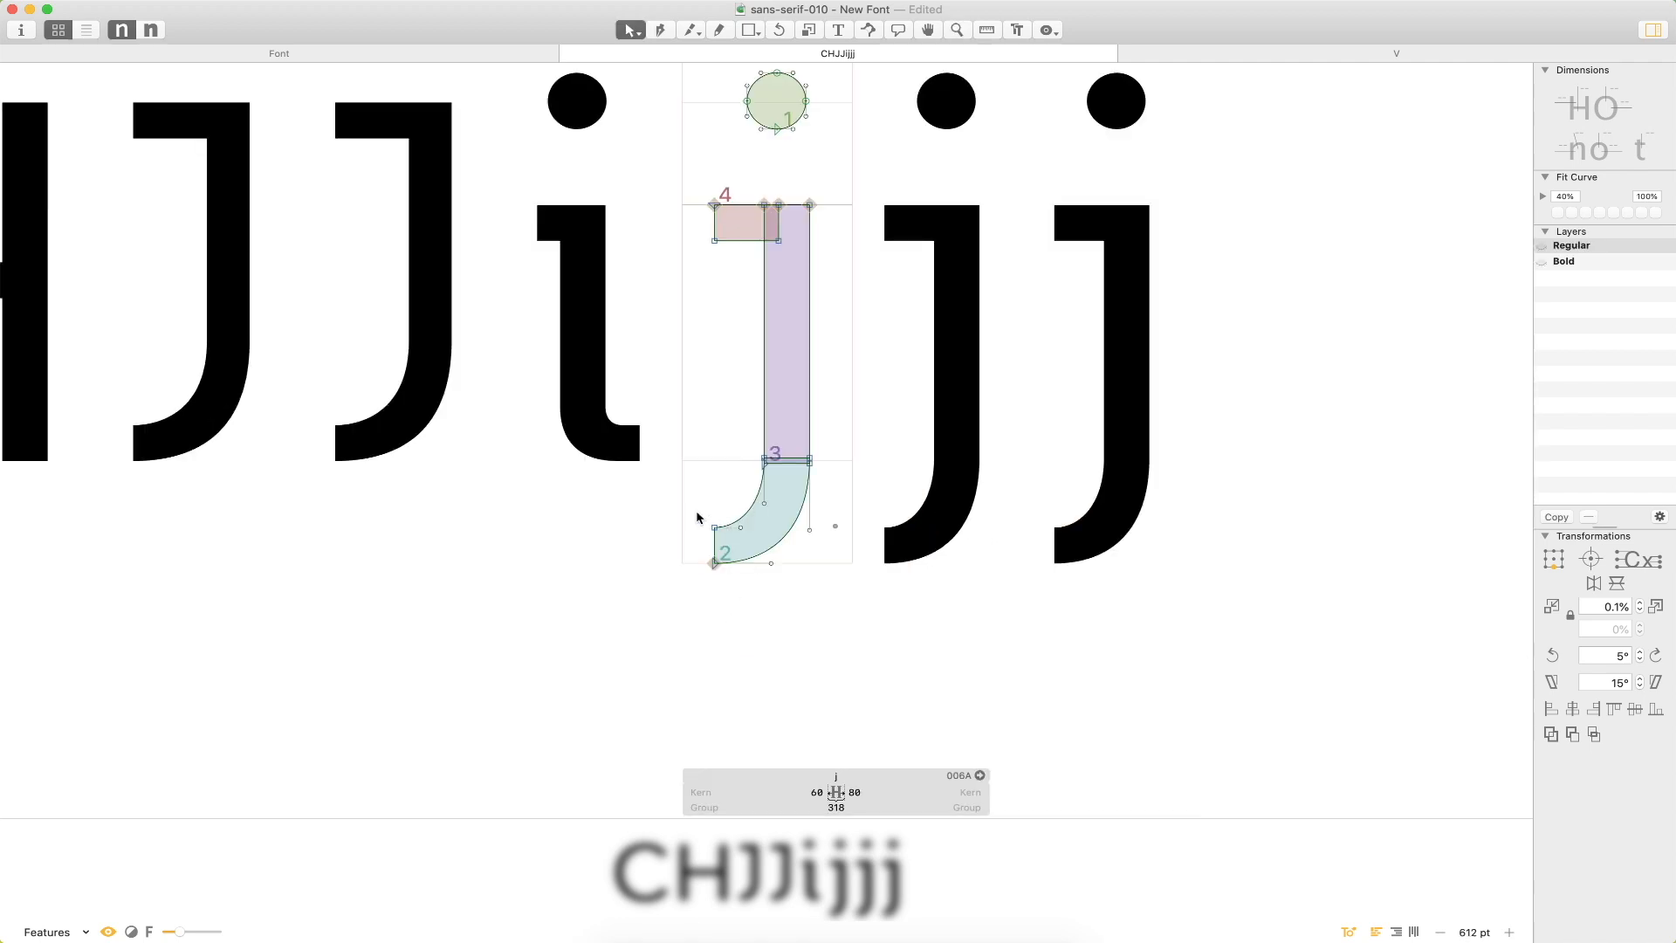
{"action": "left_click_drag", "start_coordinate": [697, 513], "coordinate": [736, 548]}
{"action": "key", "text": "shift+Up"}
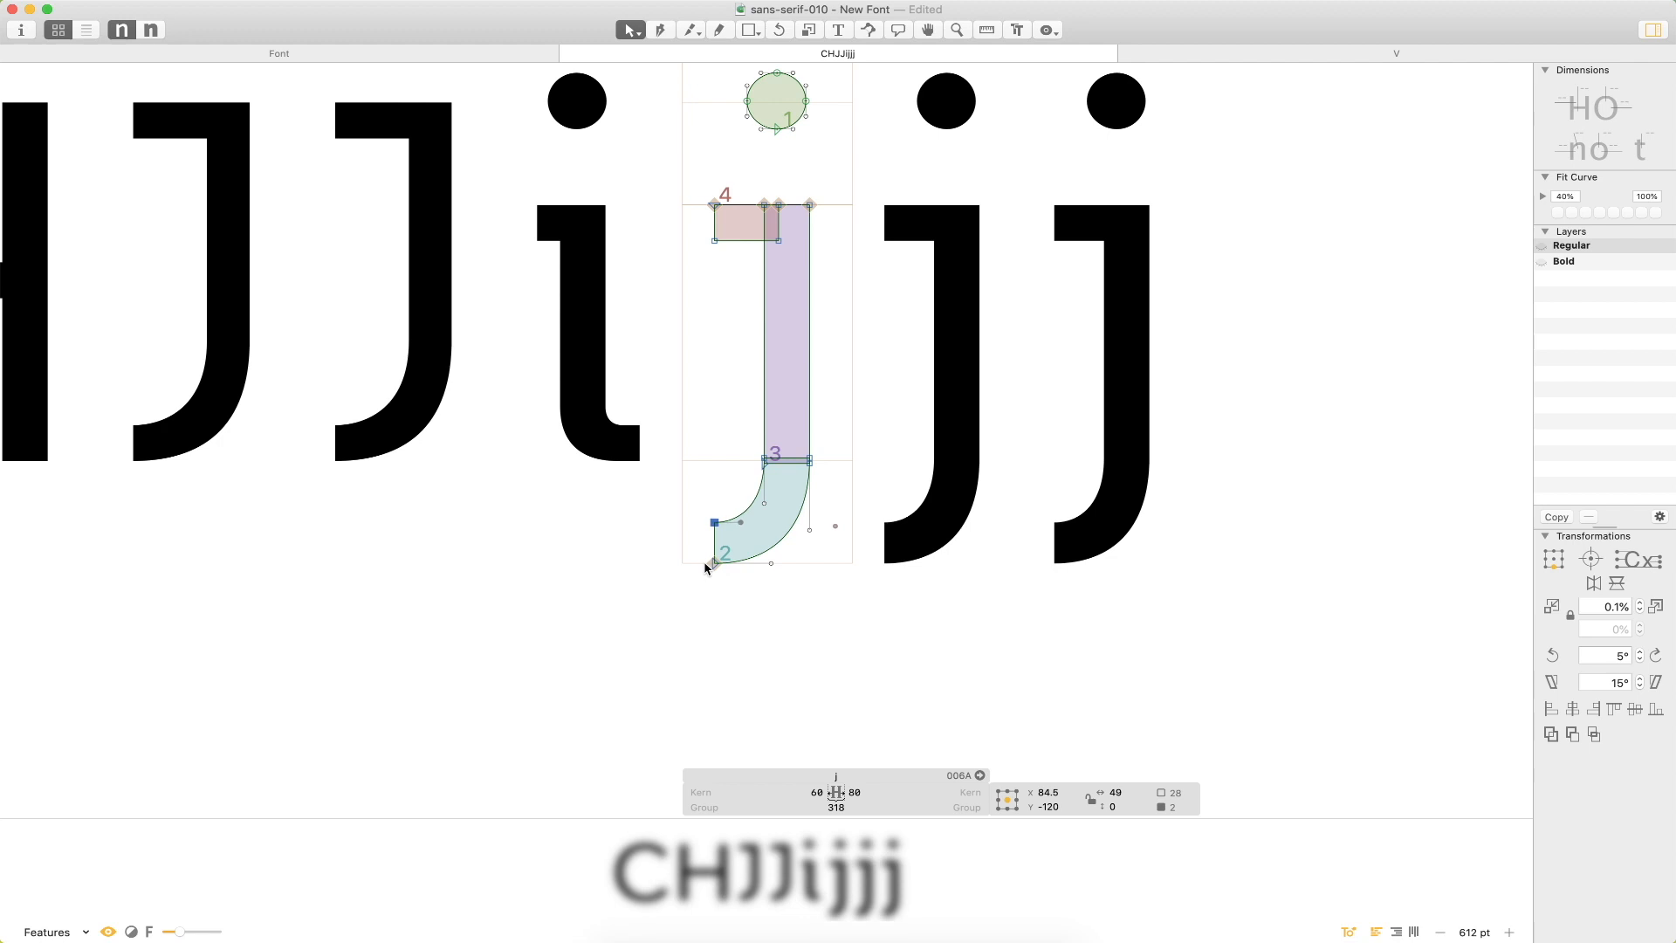
{"action": "left_click", "coordinate": [687, 580]}
{"action": "key", "text": "super+minus"}
{"action": "double_click", "coordinate": [1023, 399]}
{"action": "key", "text": "Escape"}
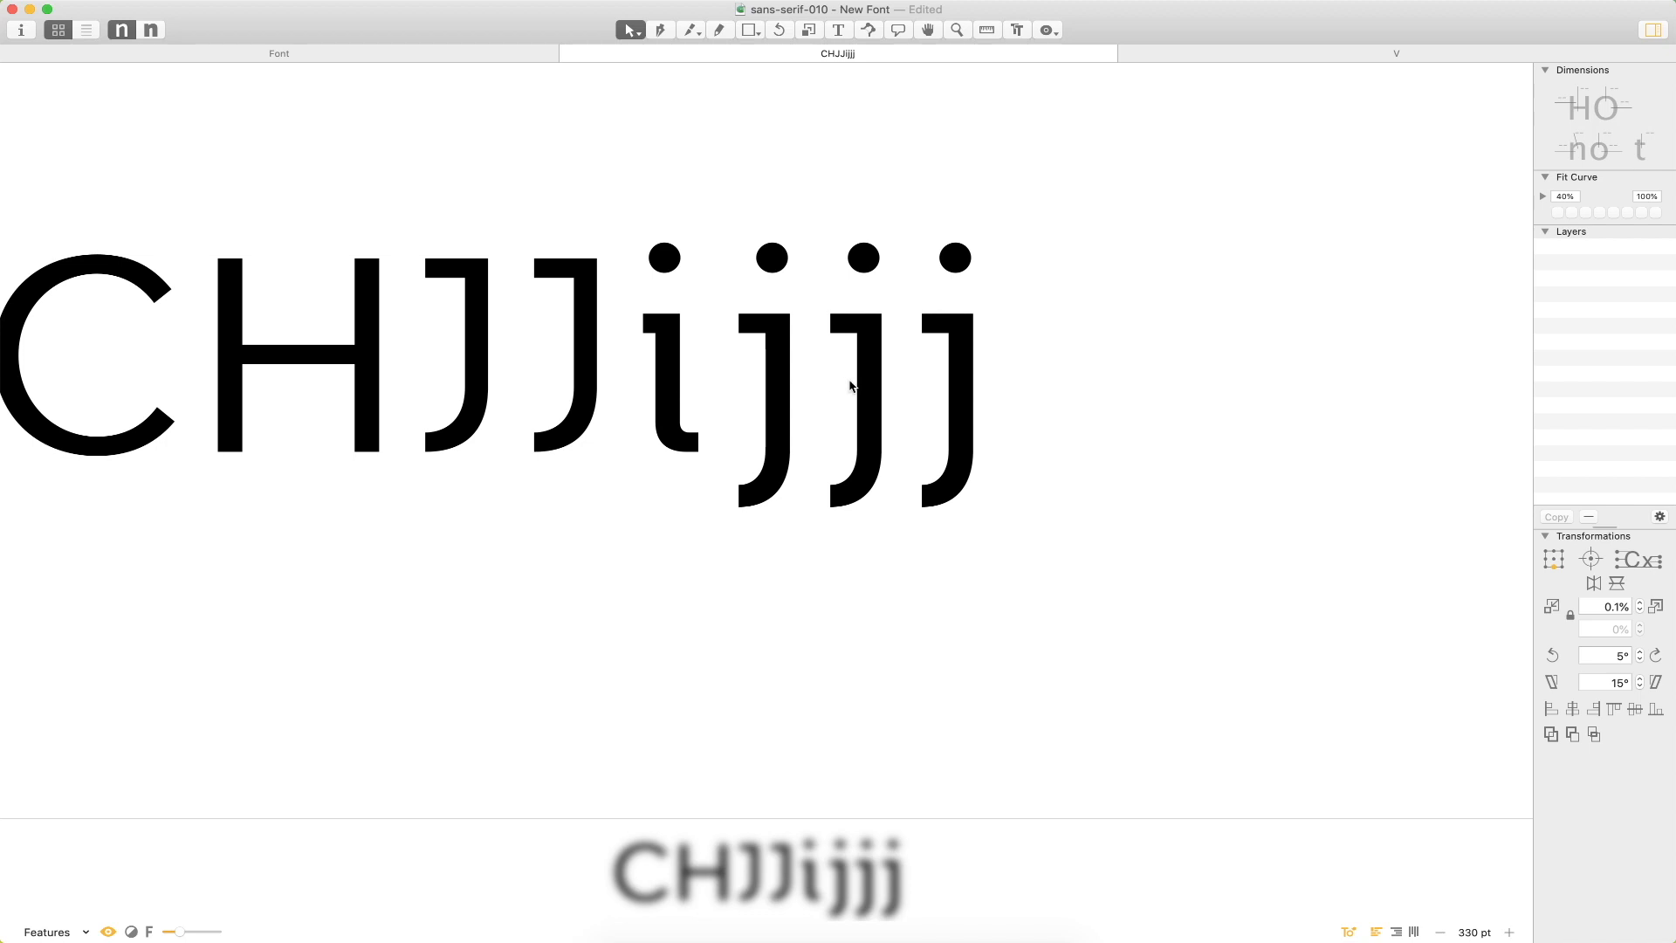
Close the CHJJijjj and V edit views and open the lowercase k for editing.
{"action": "key", "text": "super+w"}
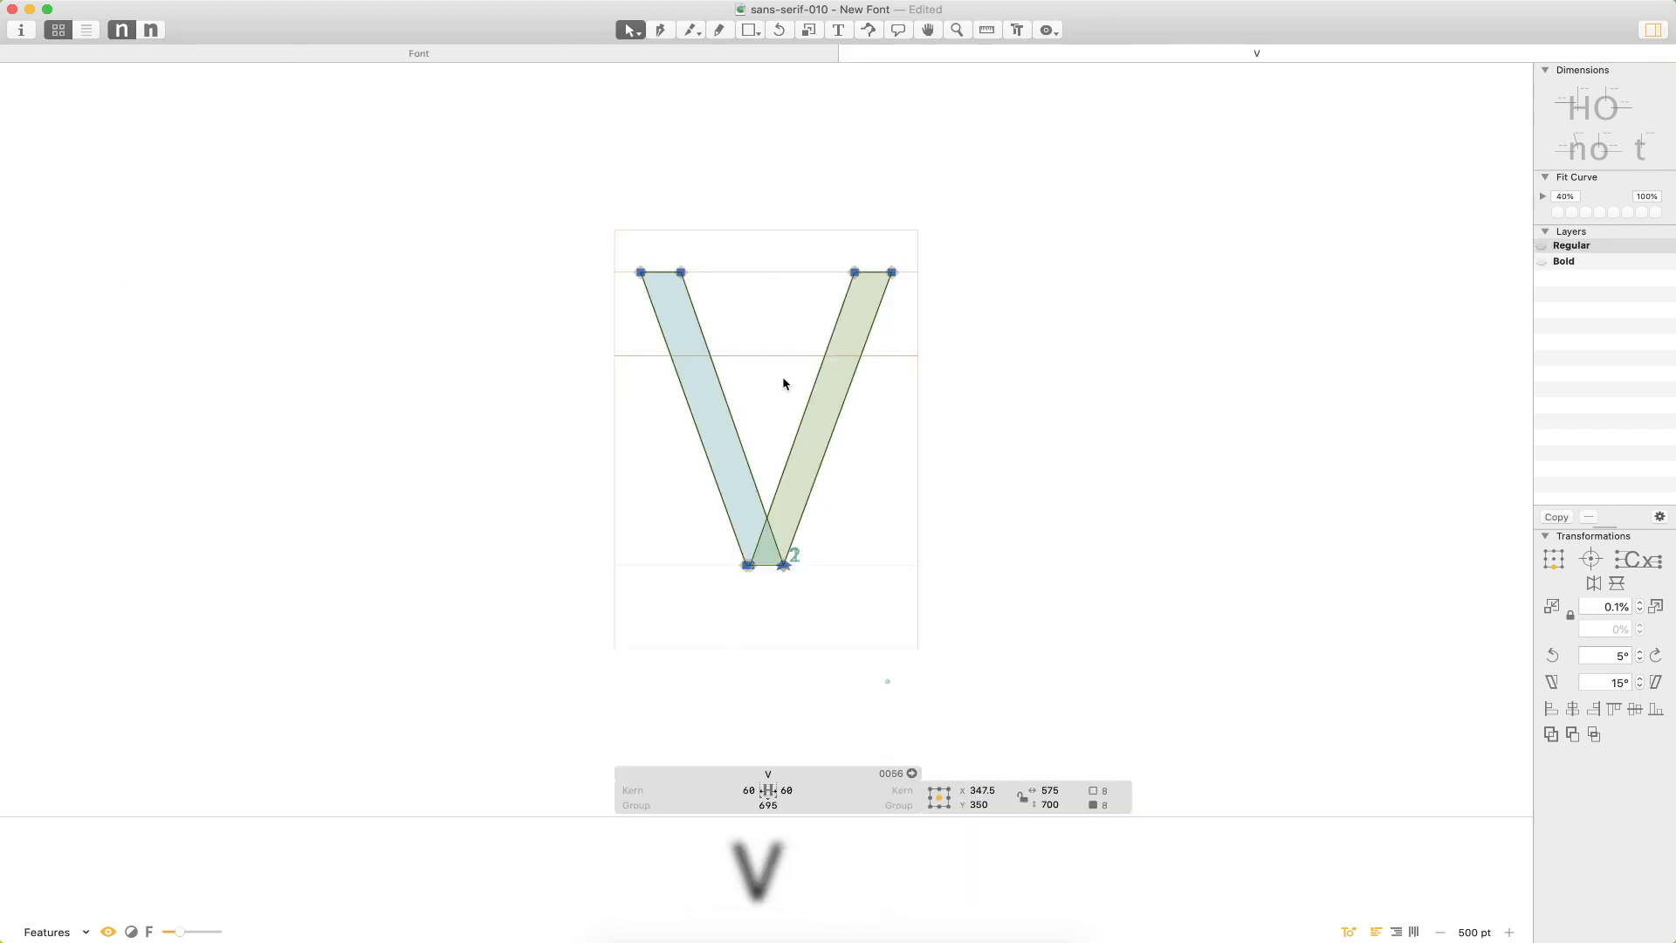
{"action": "key", "text": "super+w"}
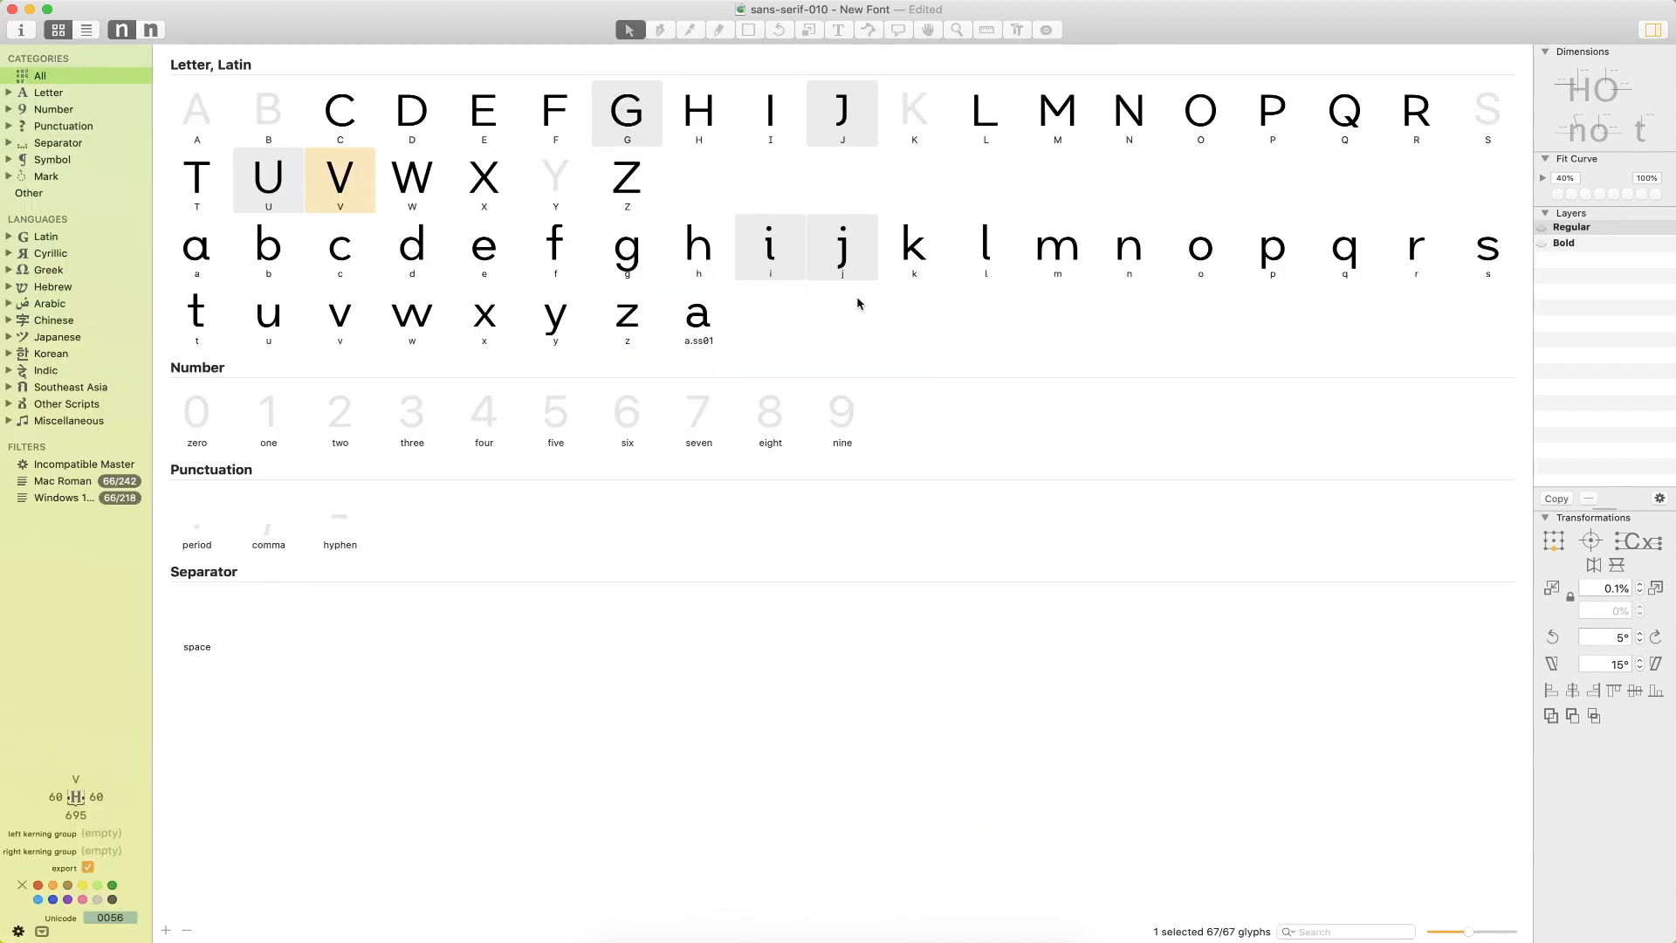
{"action": "key", "text": "k"}
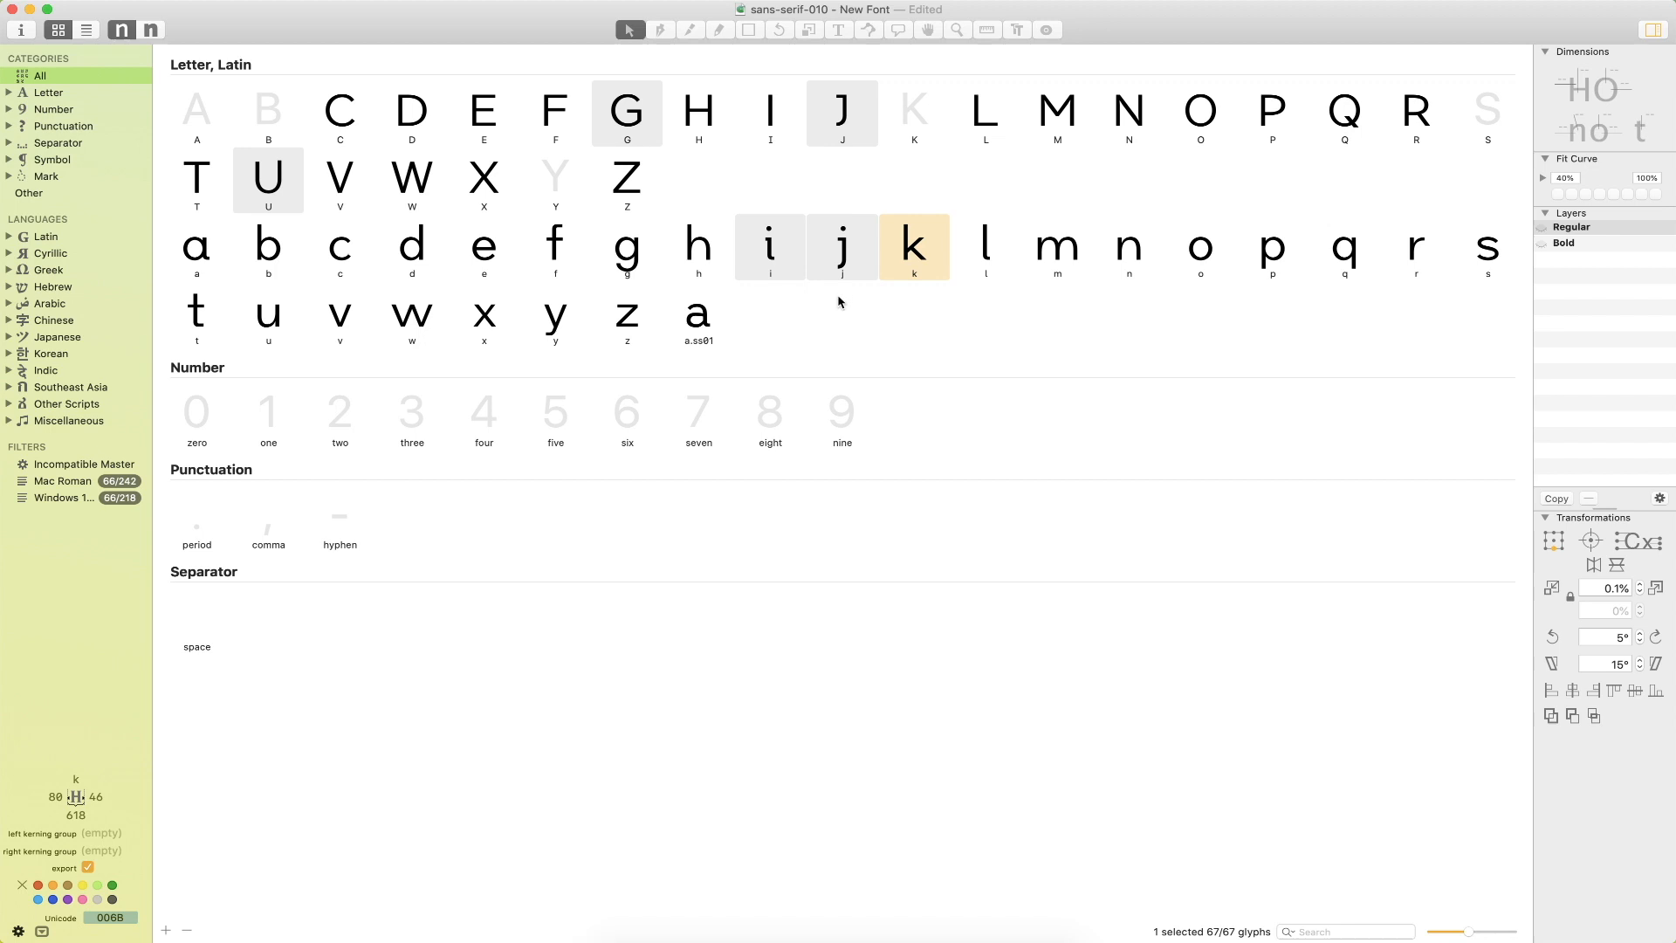
{"action": "left_click", "coordinate": [843, 259]}
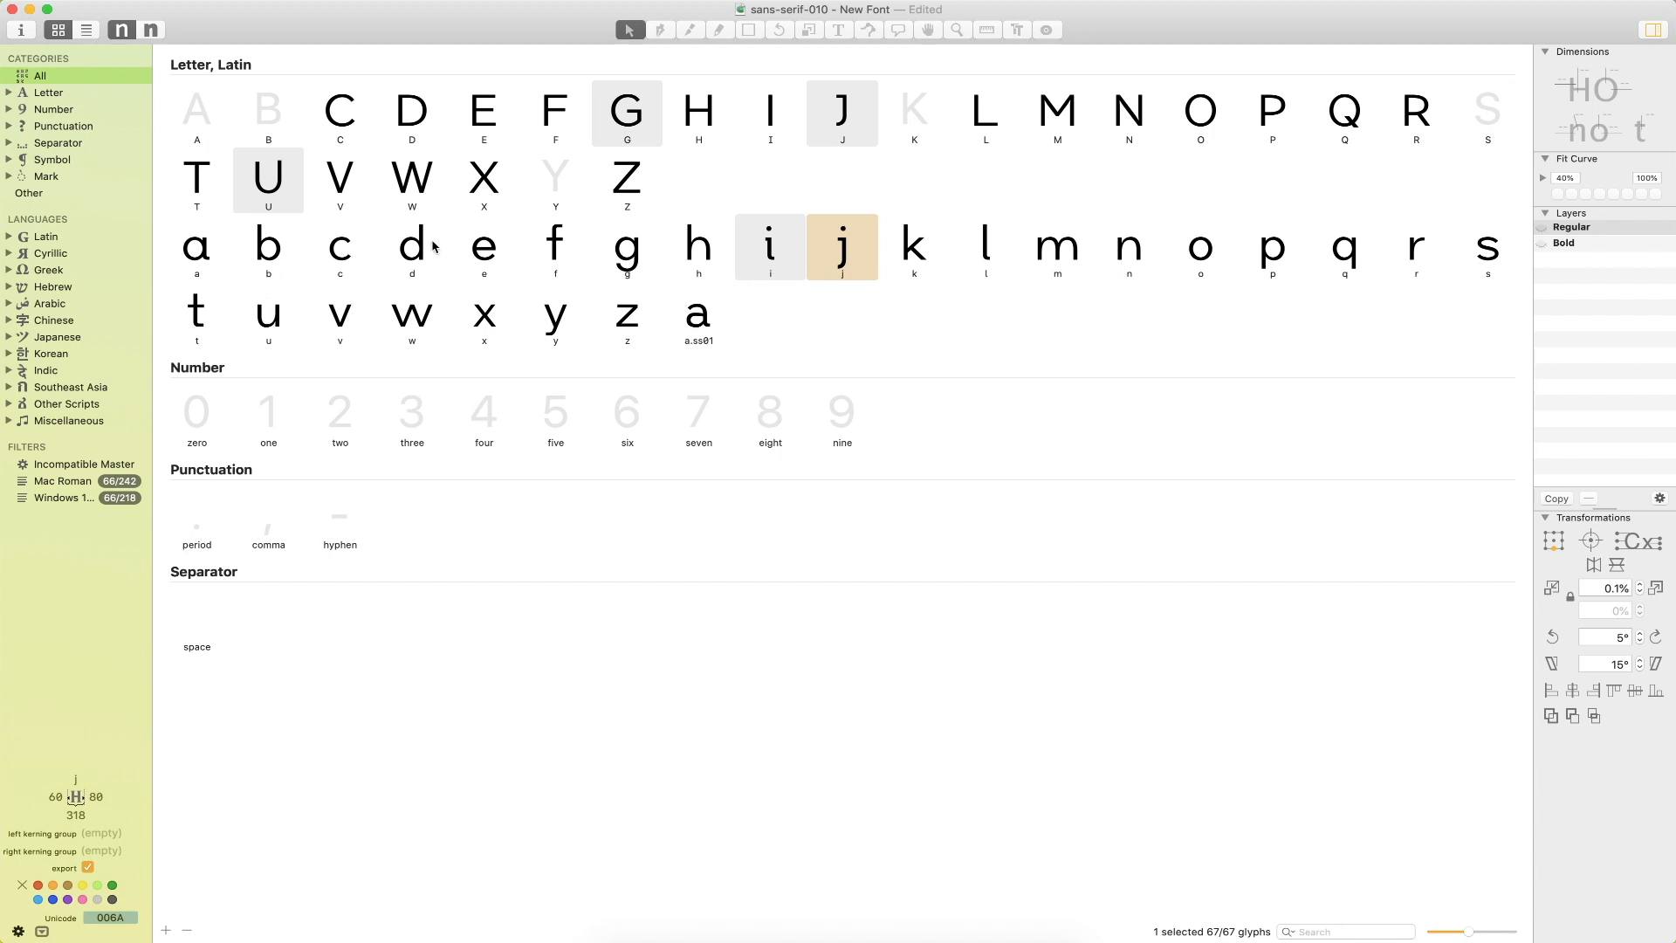
{"action": "double_click", "coordinate": [914, 247]}
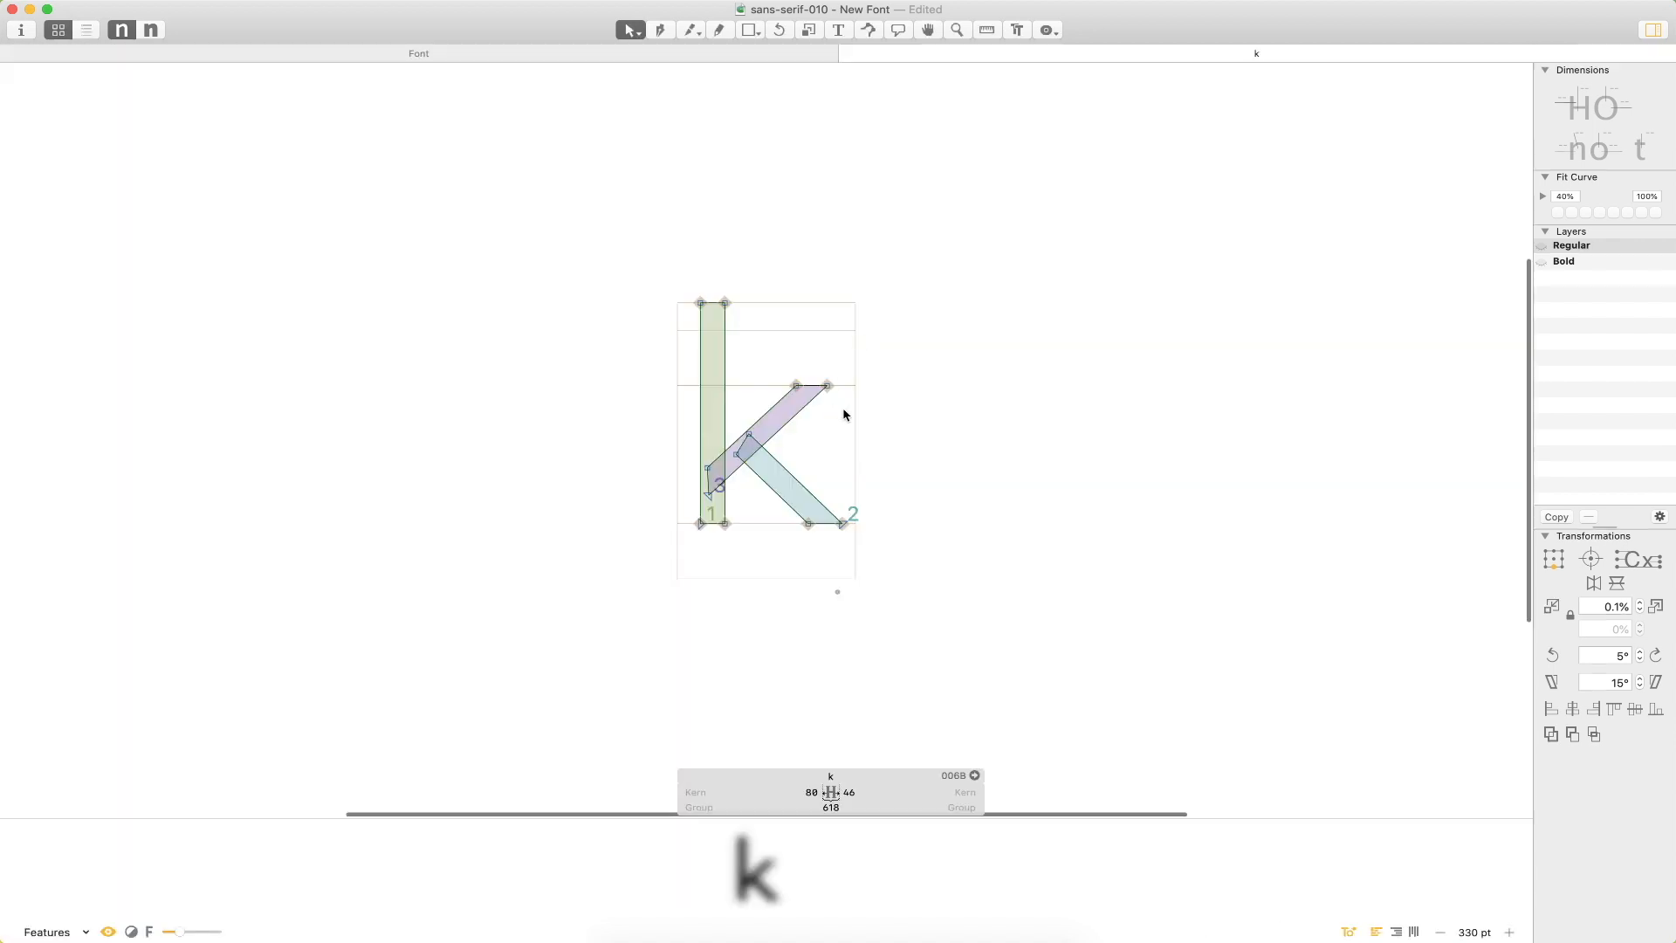
Insert an uppercase K before the k and paste the lowercase k's outlines into it.
{"action": "type", "text": "tK"}
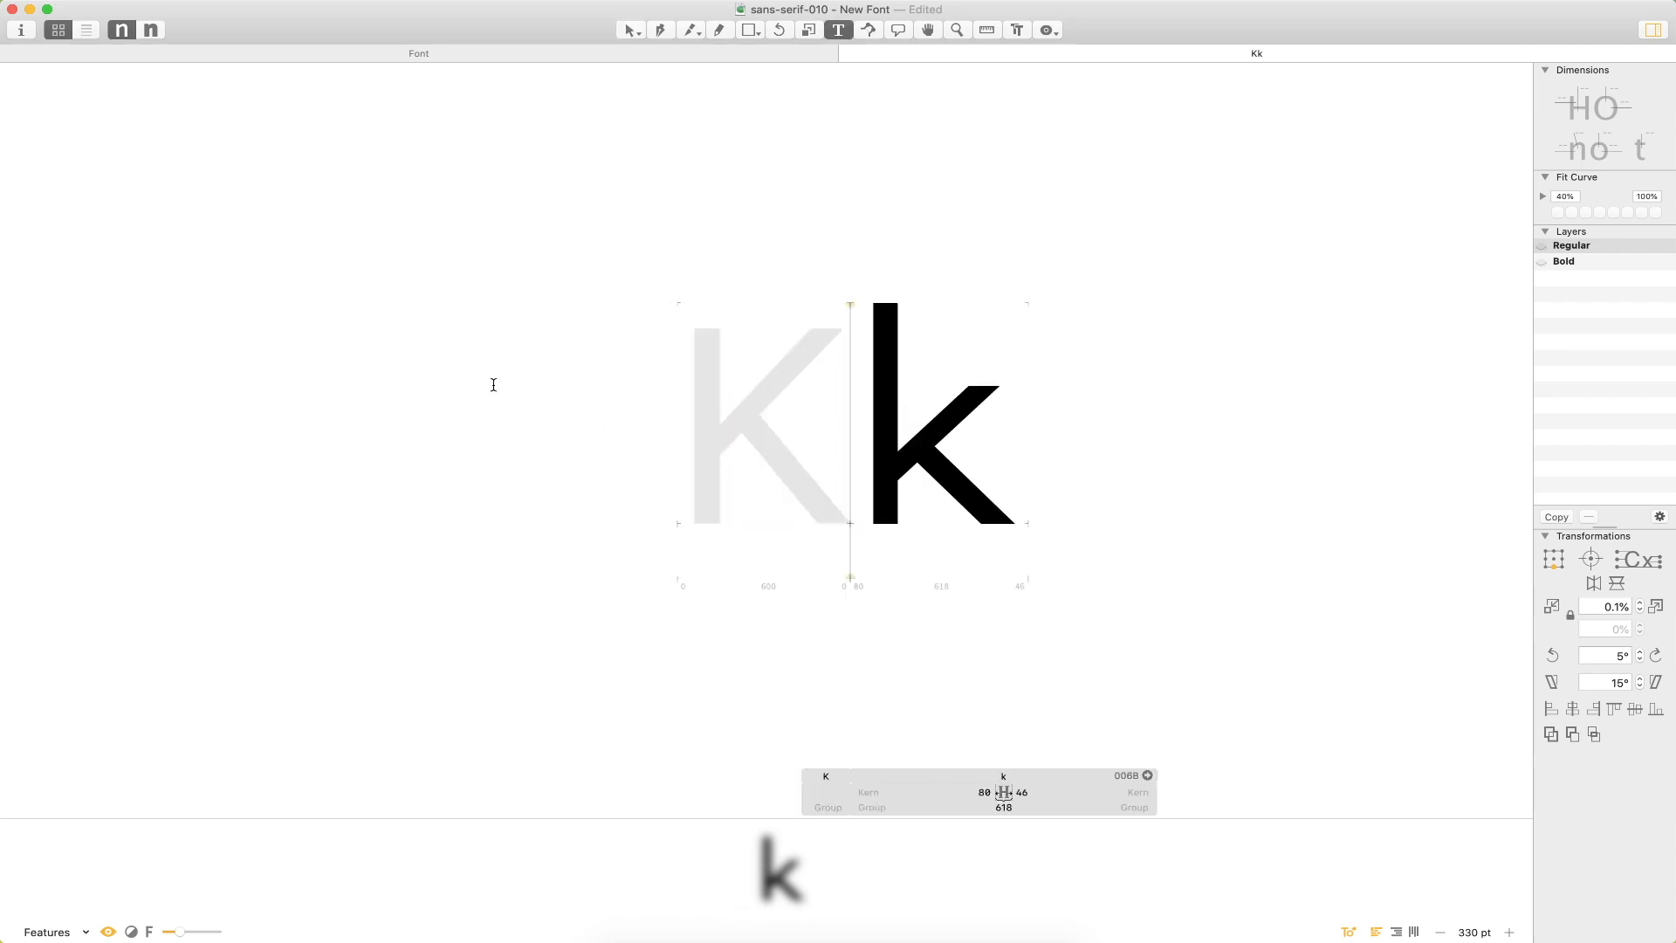
{"action": "key", "text": "Escape"}
{"action": "double_click", "coordinate": [749, 445]}
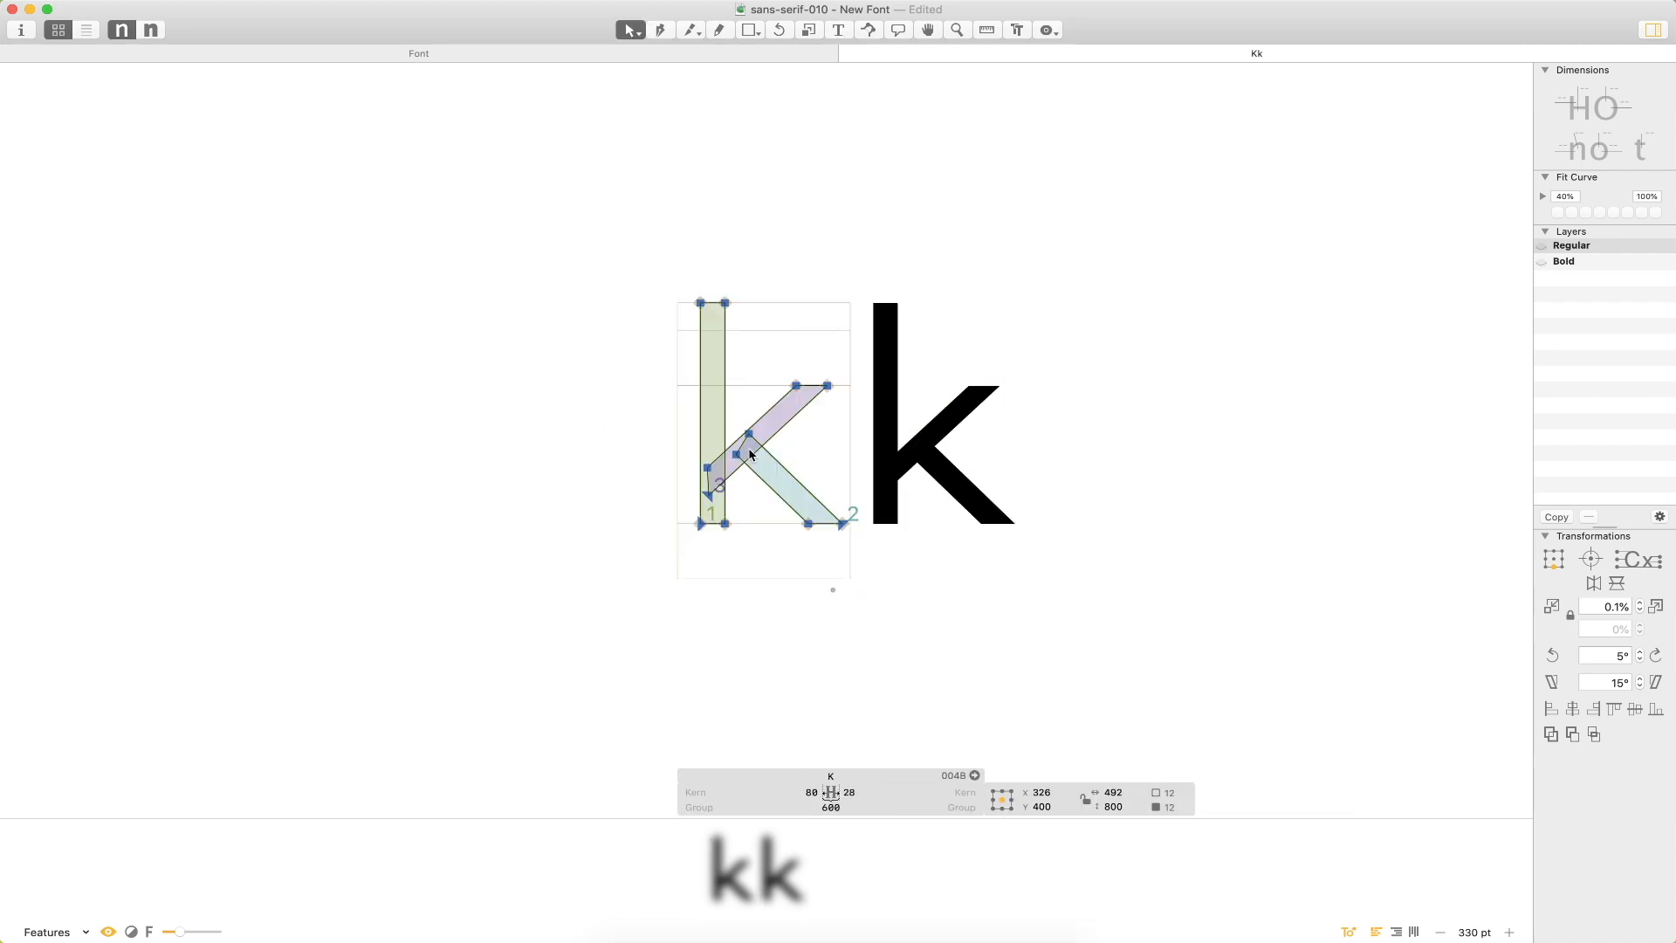
Insert an uppercase H before the K as a reference.
{"action": "key", "text": "t"}
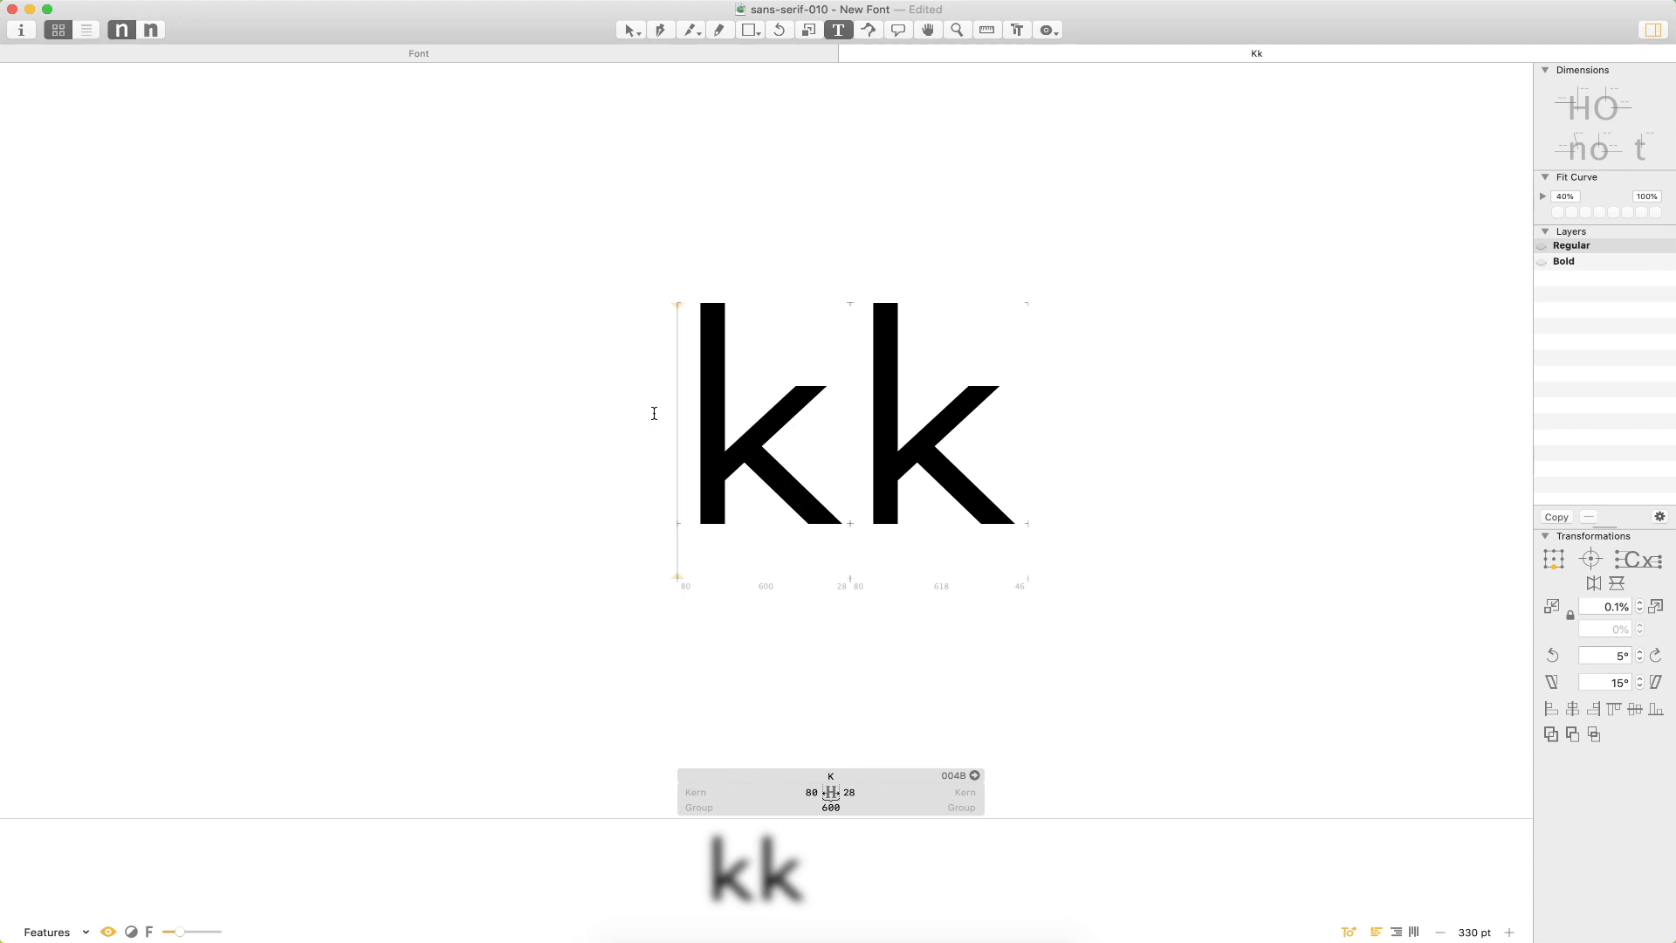
{"action": "type", "text": "H"}
{"action": "key", "text": "Escape"}
Lower the top of the K's stem from ascender height to cap height.
{"action": "key", "text": "space"}
{"action": "left_click_drag", "start_coordinate": [1227, 306], "coordinate": [1006, 312]}
{"action": "key", "text": "z"}
{"action": "left_click_drag", "start_coordinate": [1115, 223], "coordinate": [482, 653]}
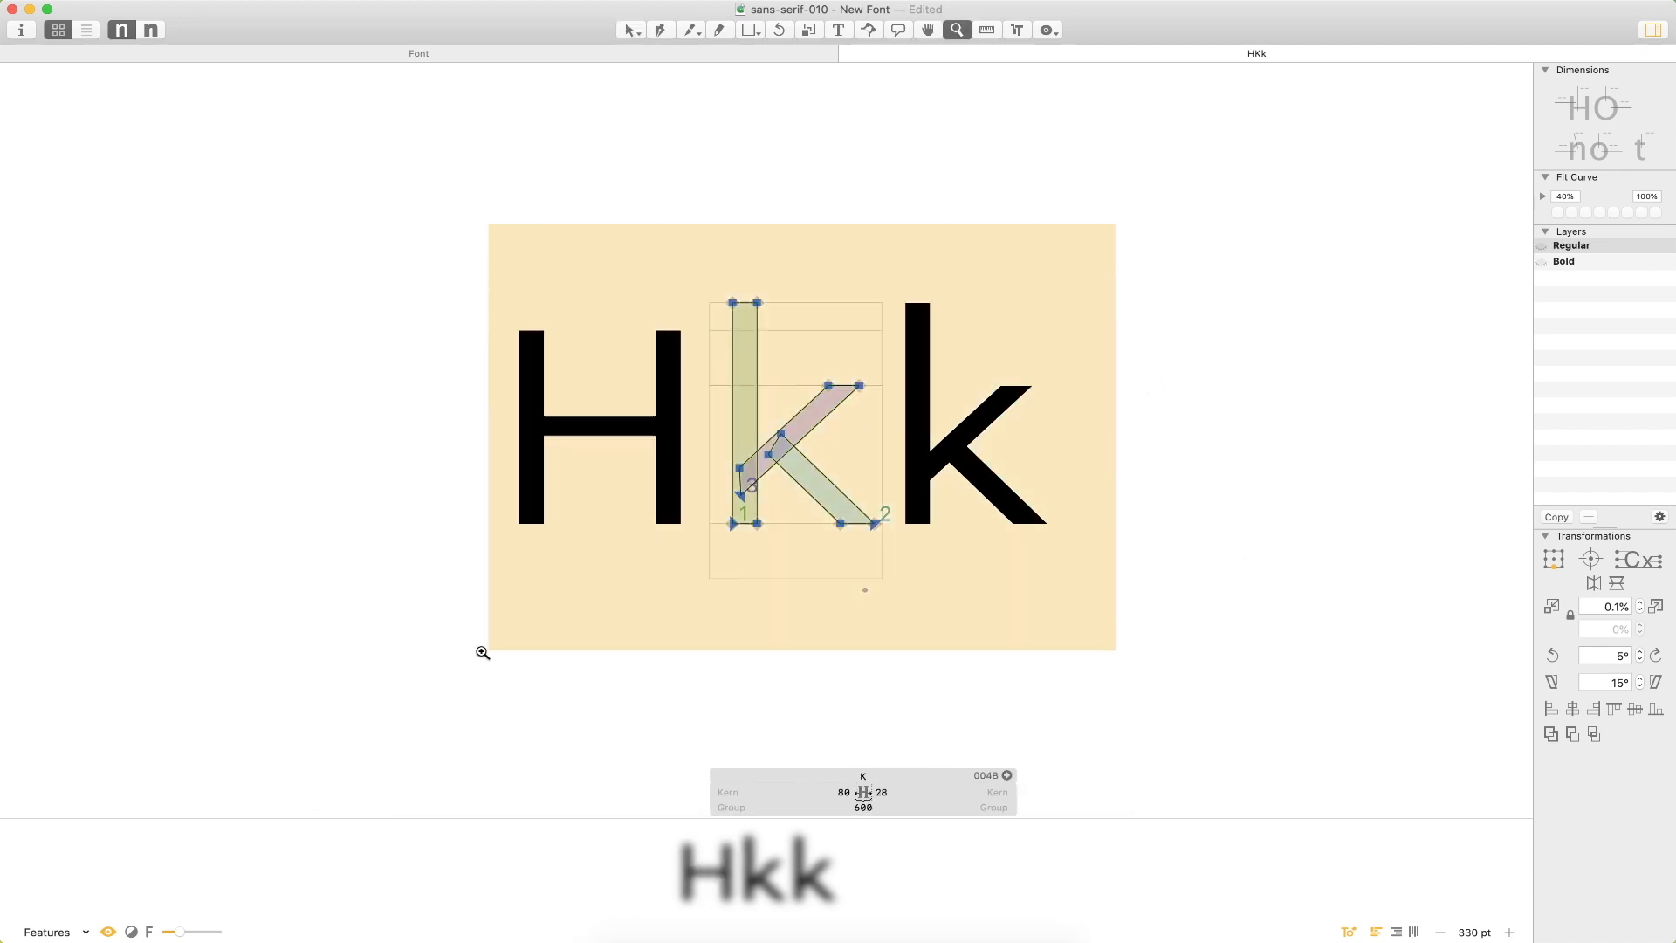
{"action": "key", "text": "v"}
{"action": "left_click_drag", "start_coordinate": [759, 167], "coordinate": [696, 252]}
{"action": "left_click", "coordinate": [835, 340]}
Move the K's upper diagonal straight up until its top meets the cap height.
{"action": "left_click_drag", "start_coordinate": [885, 324], "coordinate": [828, 291]}
{"action": "key", "text": "space"}
{"action": "key", "text": "super+z"}
{"action": "left_click", "coordinate": [704, 434]}
{"action": "double_click", "coordinate": [677, 429]}
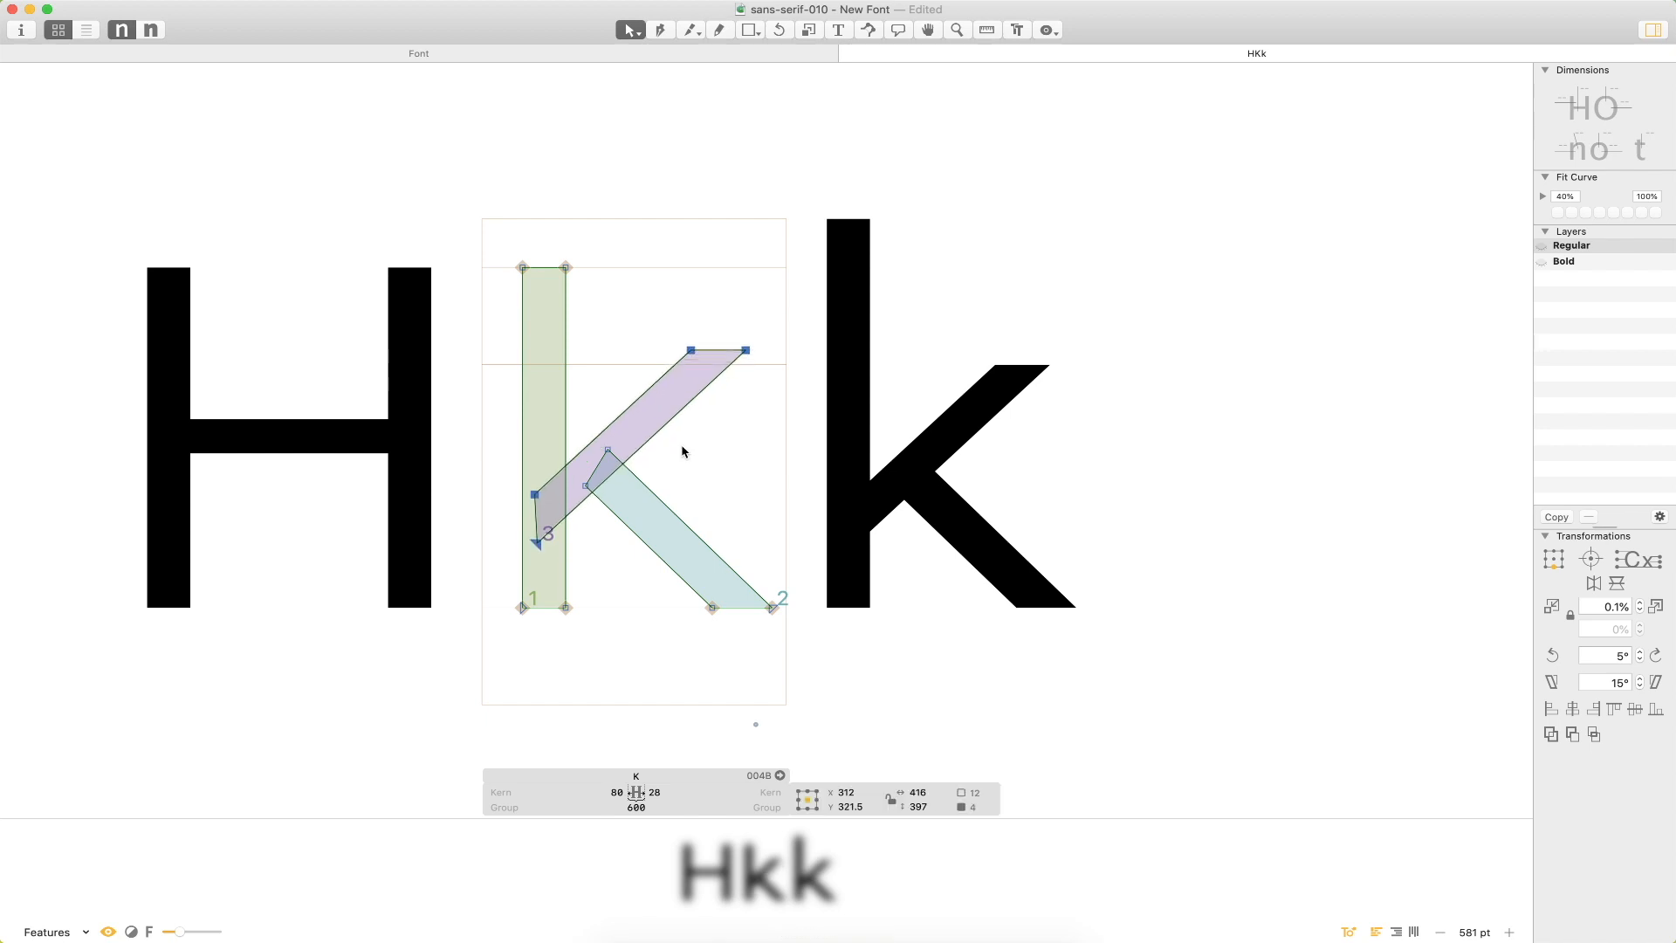
{"action": "left_click_drag", "start_coordinate": [649, 429], "coordinate": [669, 353]}
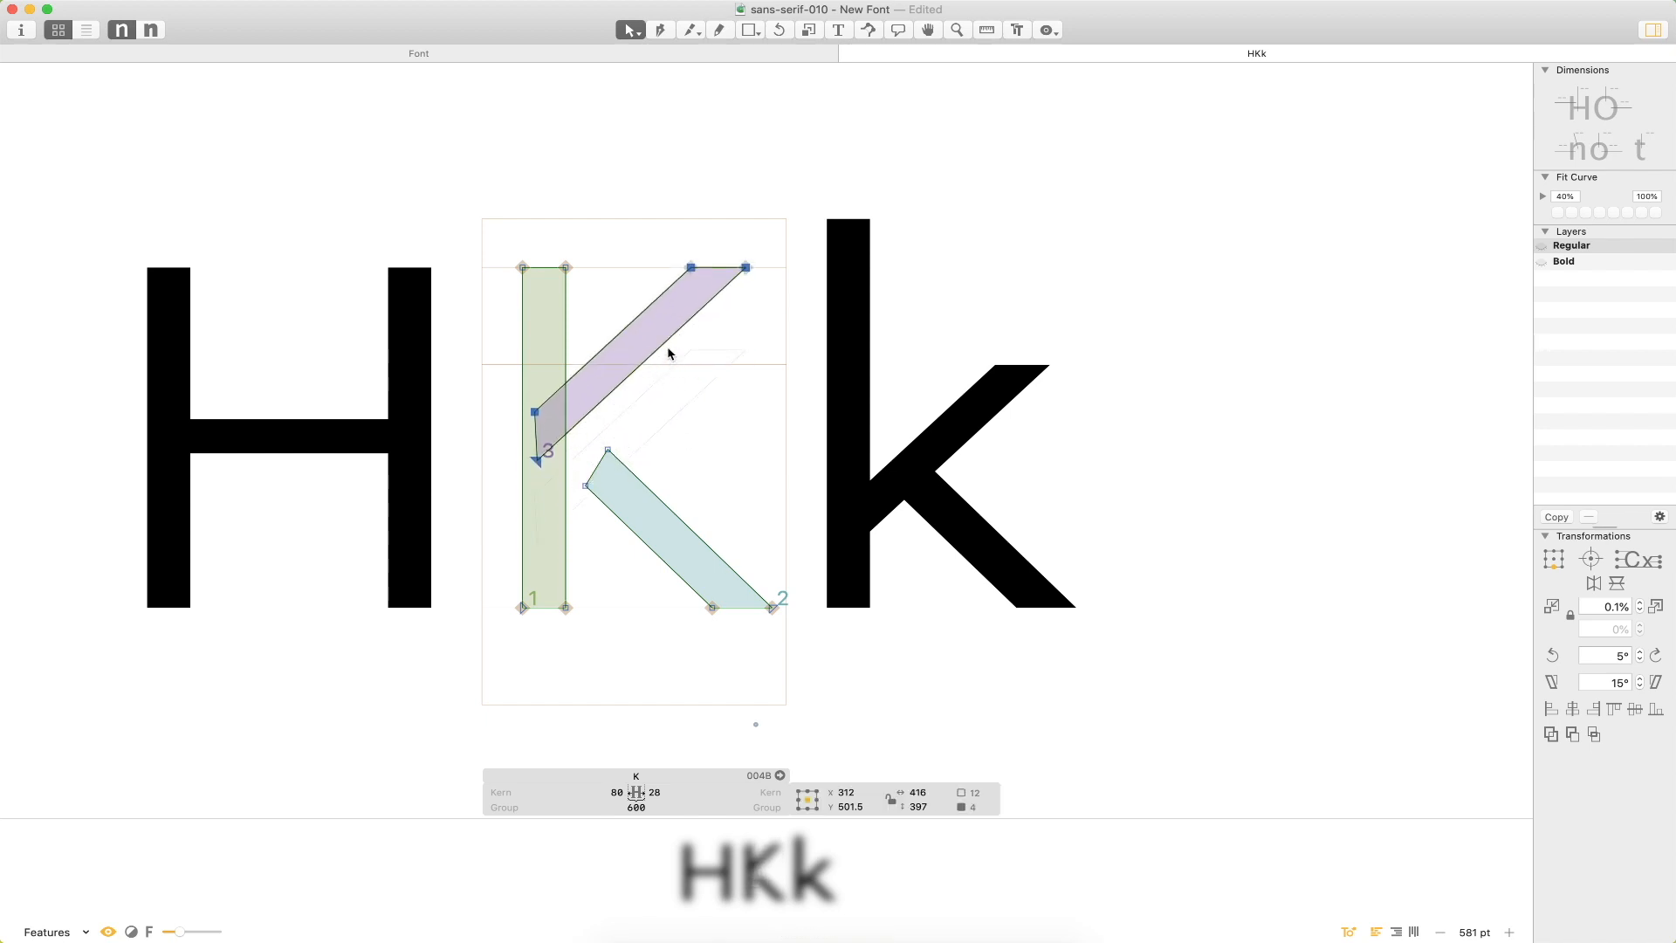
Copy the H's two stems into the K and shift them 20 units up and 20 units left.
{"action": "double_click", "coordinate": [366, 355]}
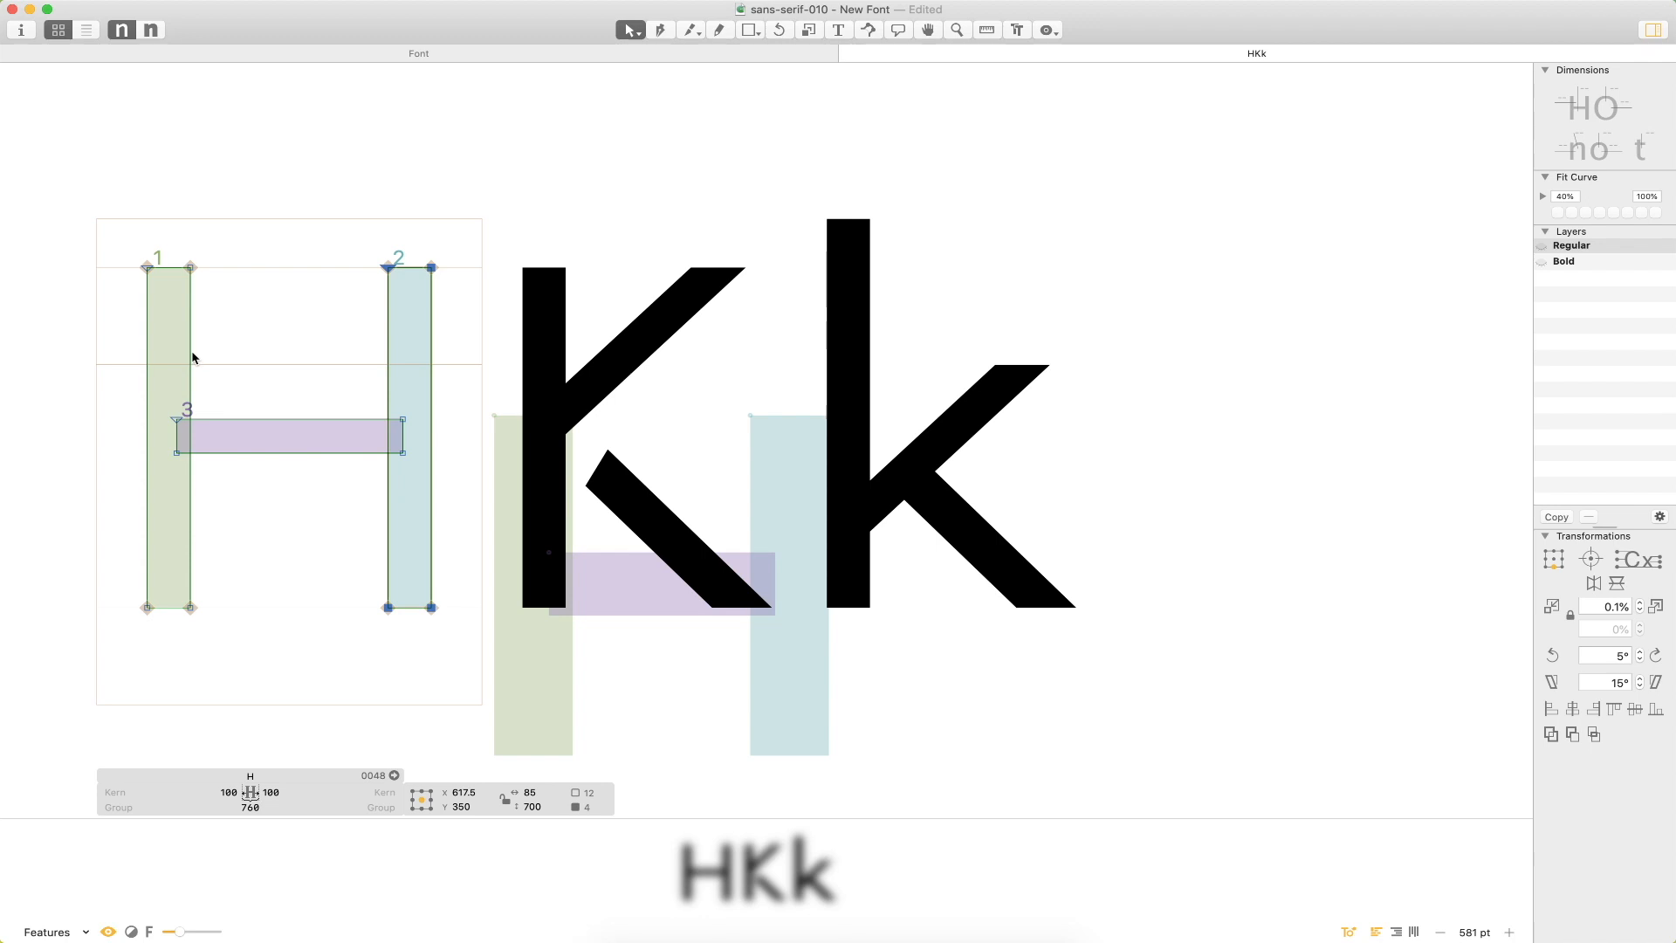
{"action": "double_click", "coordinate": [713, 410]}
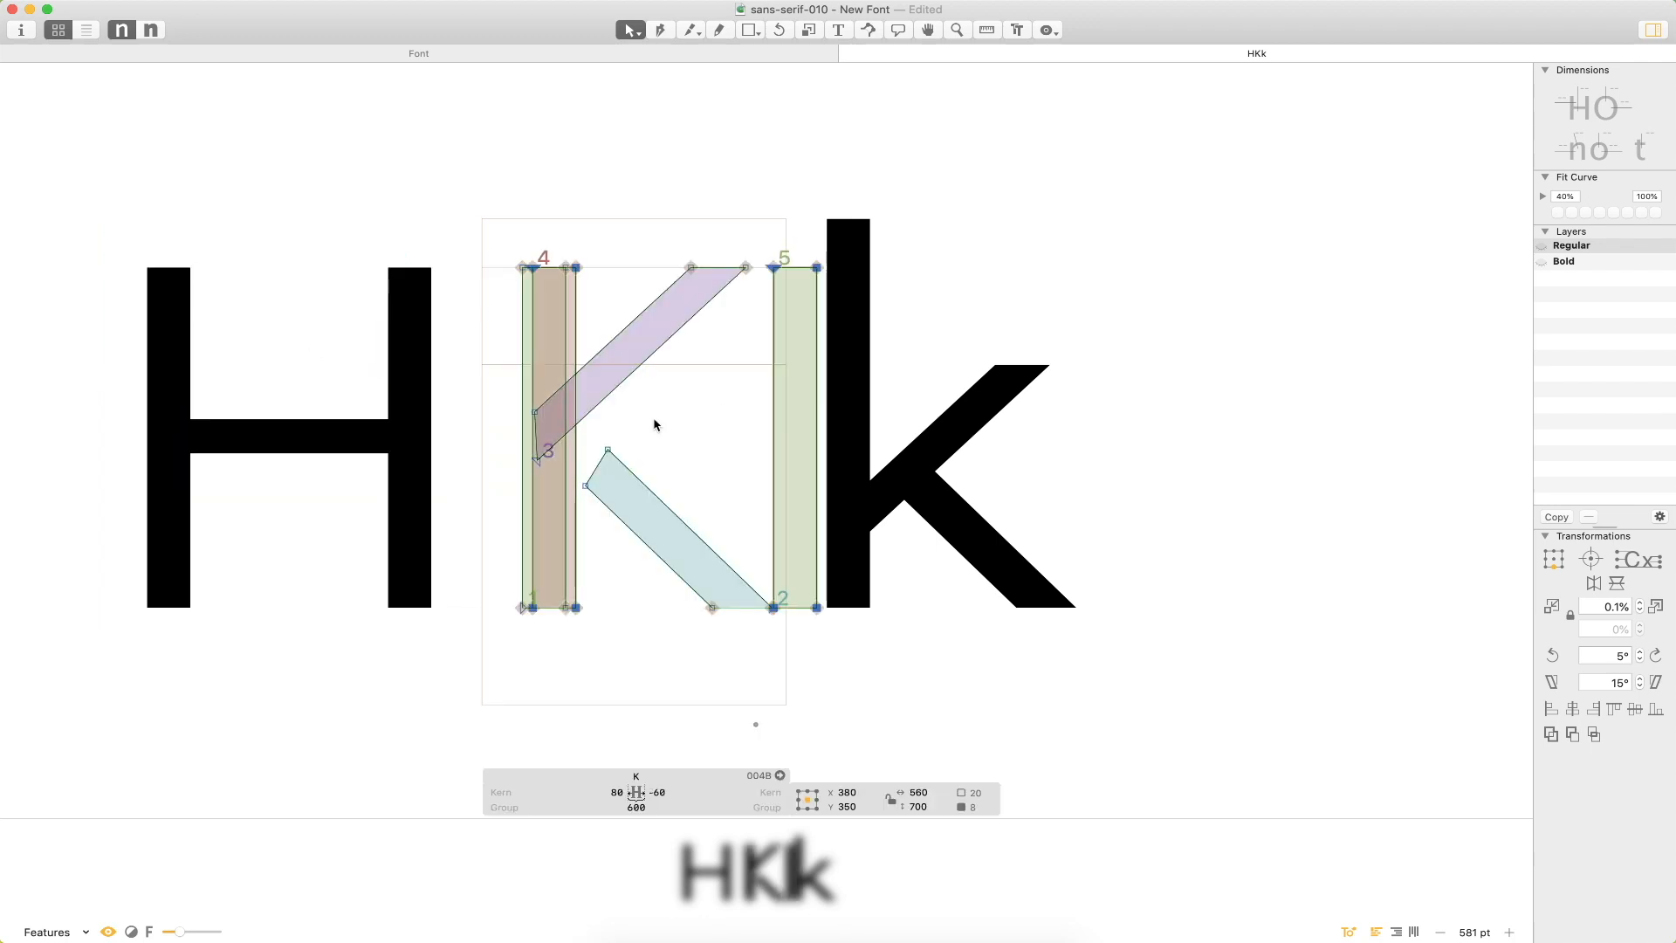
{"action": "key", "text": "shift+Up"}
{"action": "key", "text": "shift+Up"}
{"action": "key", "text": "shift+Left"}
{"action": "key", "text": "shift+Left"}
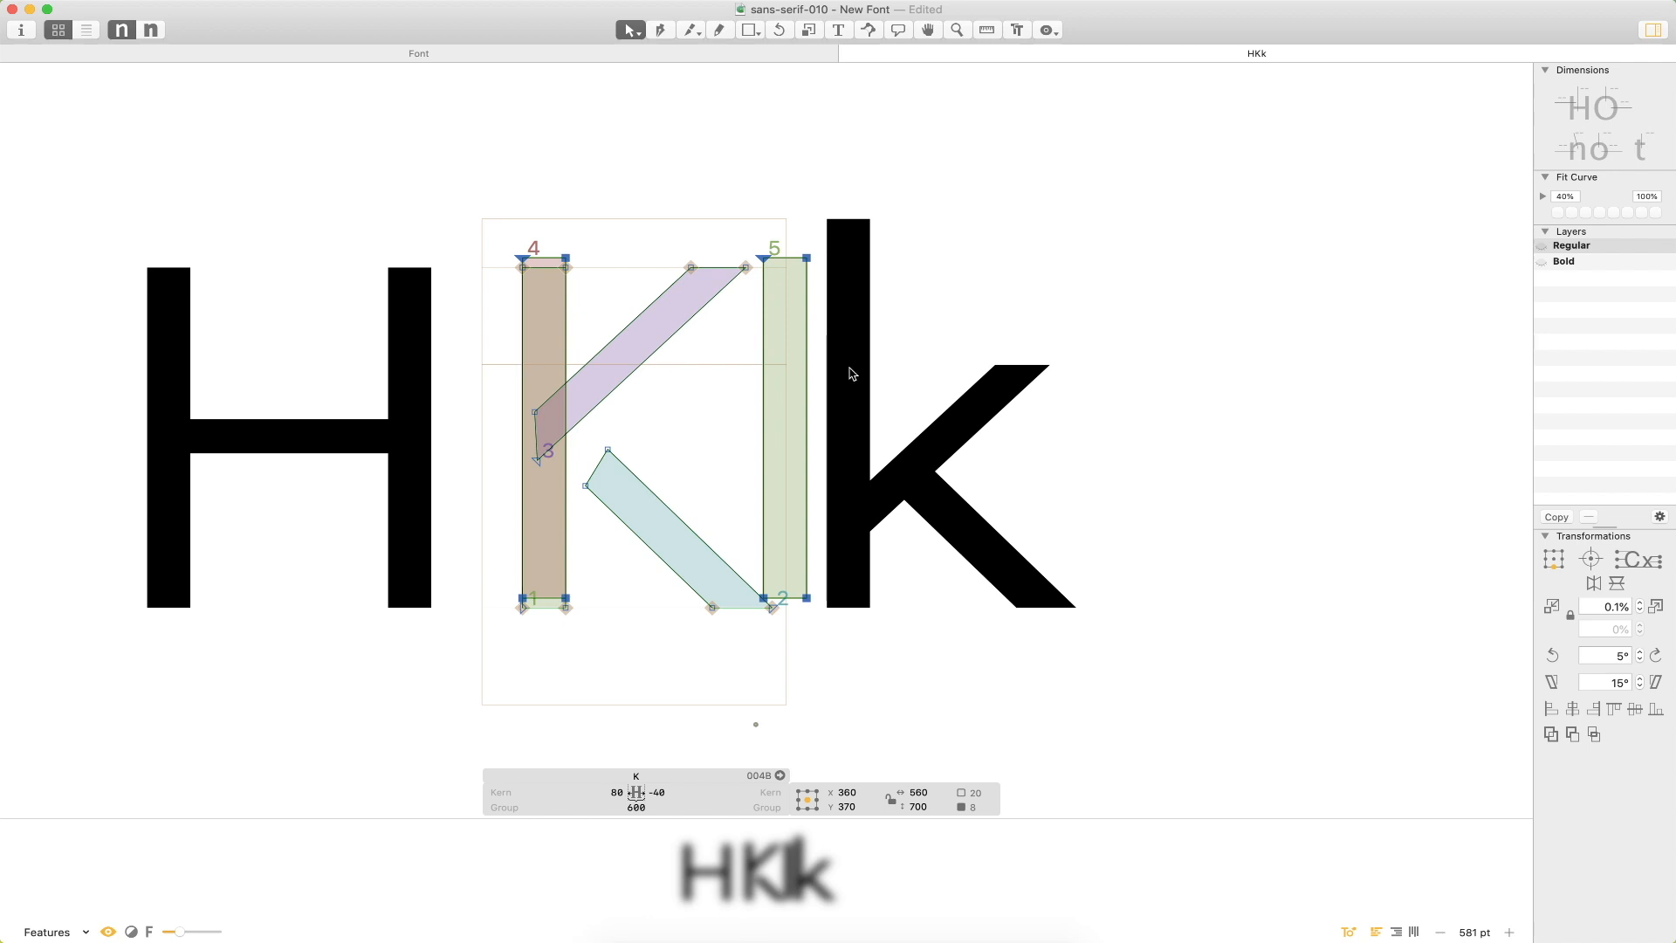
Delete the pasted stem that overlaps the K's own stem, keeping the other one as a width guide.
{"action": "left_click", "coordinate": [729, 443]}
{"action": "double_click", "coordinate": [540, 258]}
{"action": "key", "text": "Delete"}
Move the K's upper diagonal down 70 units.
{"action": "mouse_move", "coordinate": [681, 245]}
{"action": "left_mouse_down"}
{"action": "mouse_move", "coordinate": [753, 281]}
{"action": "mouse_move", "coordinate": [726, 286]}
{"action": "left_mouse_up"}
{"action": "double_click", "coordinate": [687, 322]}
{"action": "key", "text": "shift+Down"}
{"action": "key", "text": "shift+Down"}
{"action": "key", "text": "shift+Down"}
{"action": "key", "text": "shift+Down"}
{"action": "key", "text": "shift+Down"}
{"action": "key", "text": "shift+Down"}
Extend the K's upper diagonal along its slope past the cap height to 549 units tall and shift it 40 units right.
{"action": "left_click", "coordinate": [718, 297]}
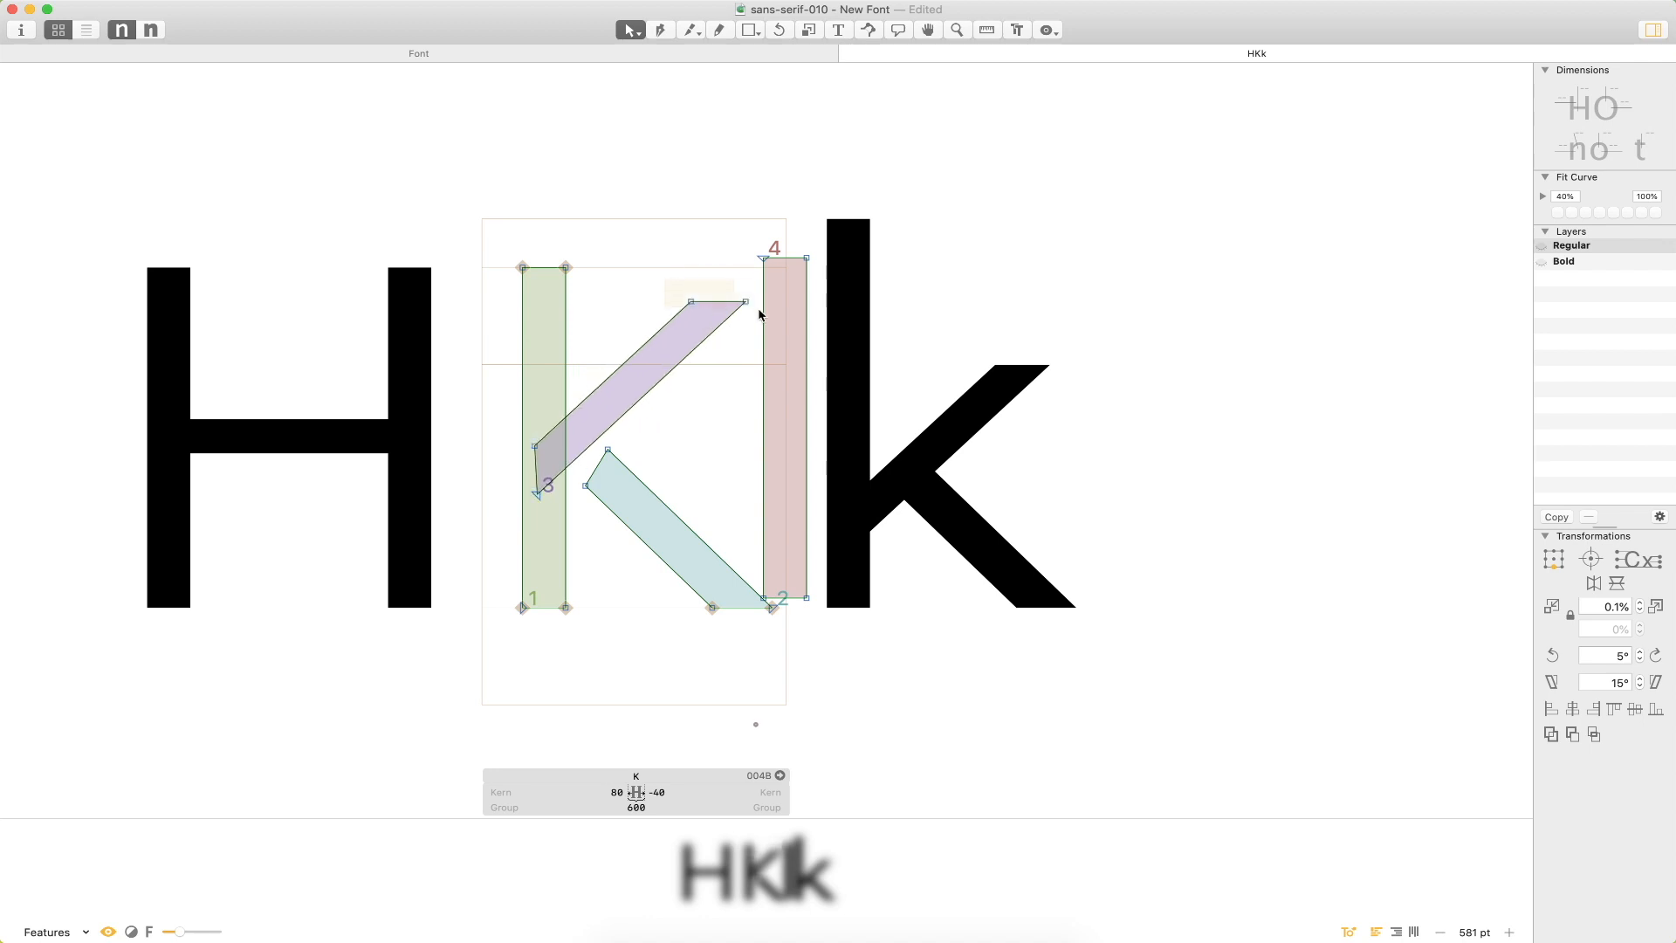
{"action": "left_click_drag", "start_coordinate": [718, 298], "coordinate": [827, 227]}
{"action": "double_click", "coordinate": [683, 373]}
{"action": "key", "text": "shift+Right"}
{"action": "key", "text": "shift+Right"}
{"action": "key", "text": "shift+Right"}
{"action": "key", "text": "shift+Right"}
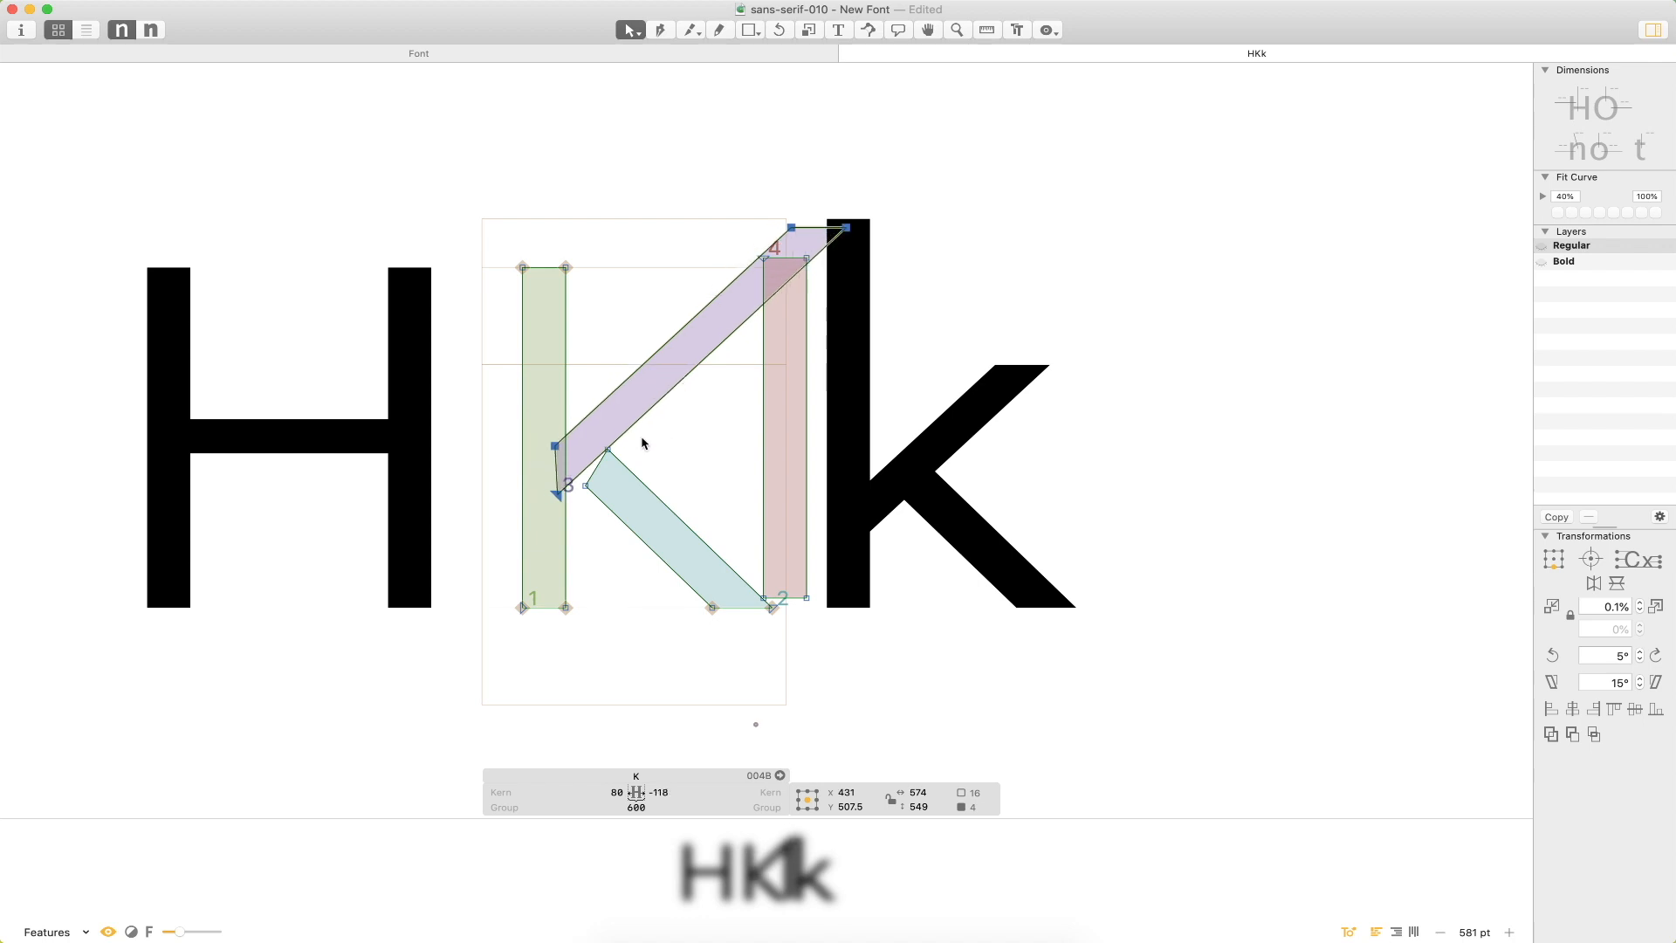
Move the K's lower leg 90 units right along the baseline.
{"action": "left_click", "coordinate": [684, 515]}
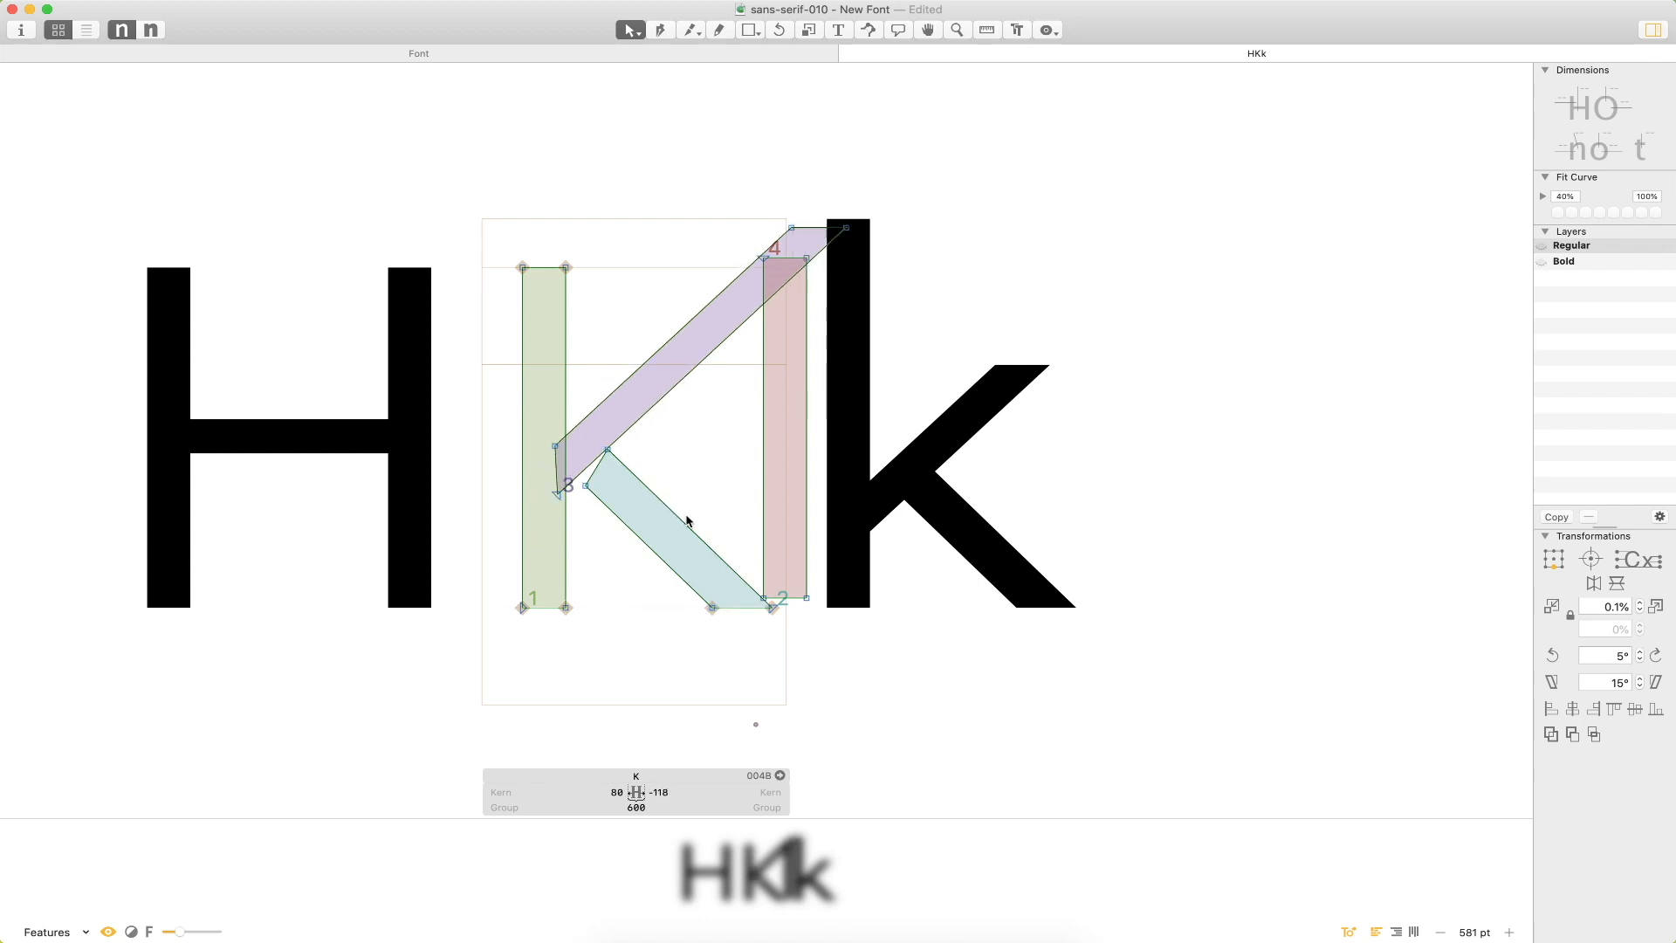
{"action": "double_click", "coordinate": [691, 527]}
{"action": "key", "text": "shift+Right"}
{"action": "key", "text": "shift+Right"}
{"action": "key", "text": "shift+Right"}
{"action": "key", "text": "shift+Right"}
{"action": "key", "text": "shift+Right"}
{"action": "key", "text": "shift+Right"}
{"action": "key", "text": "shift+Right"}
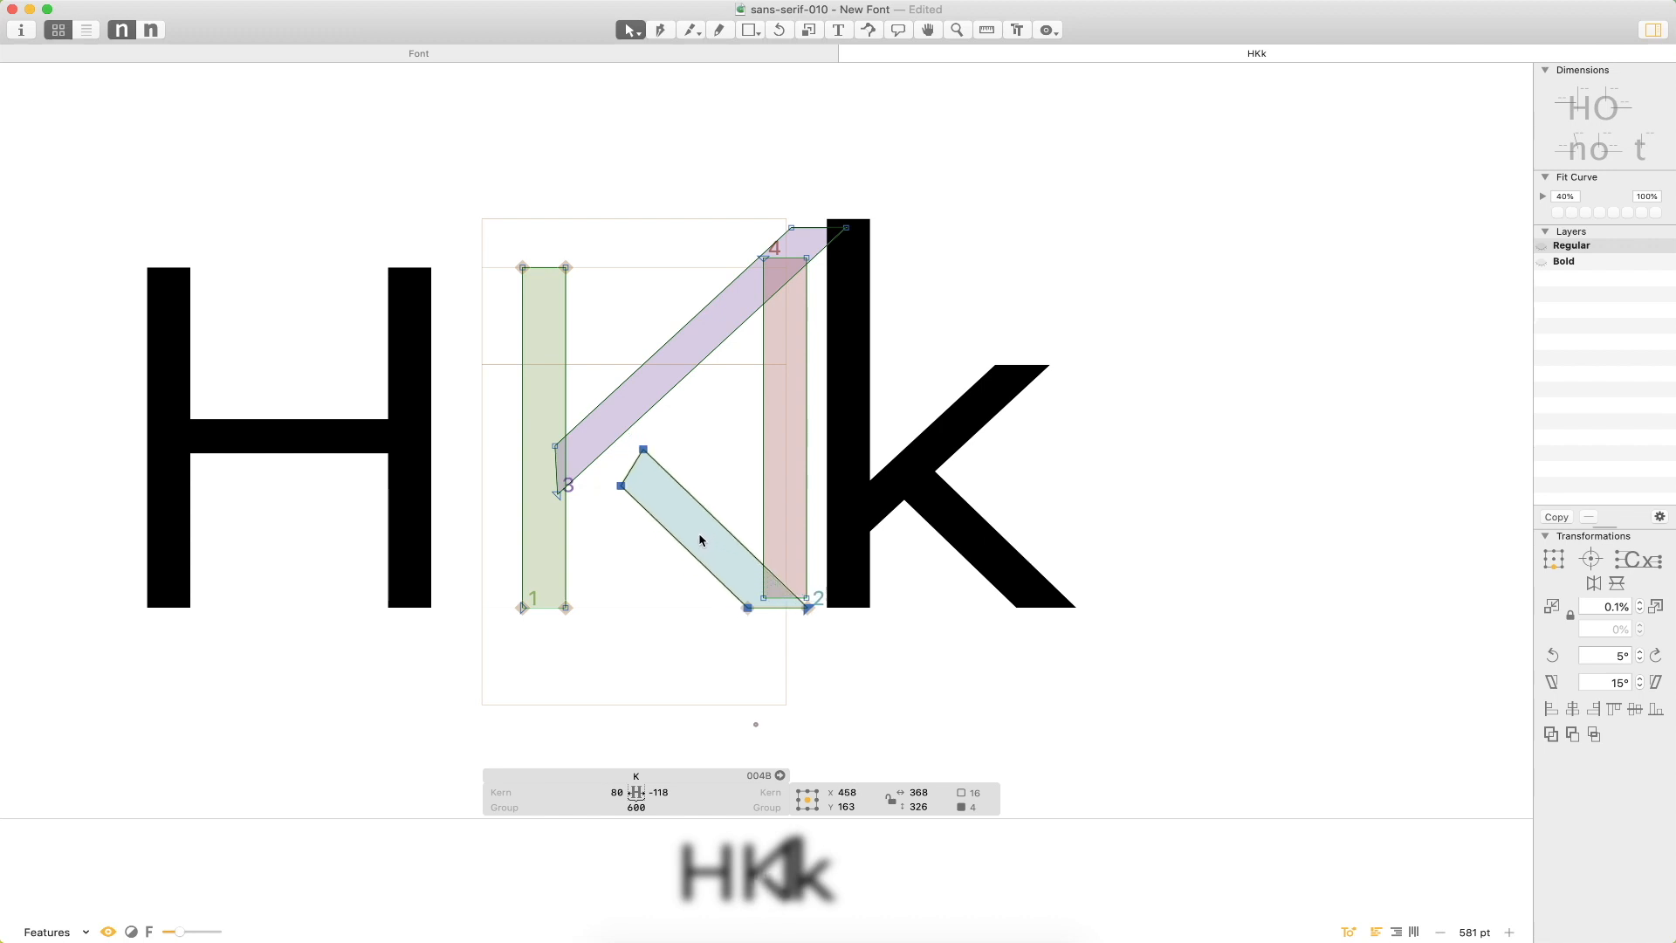
{"action": "key", "text": "shift+Right"}
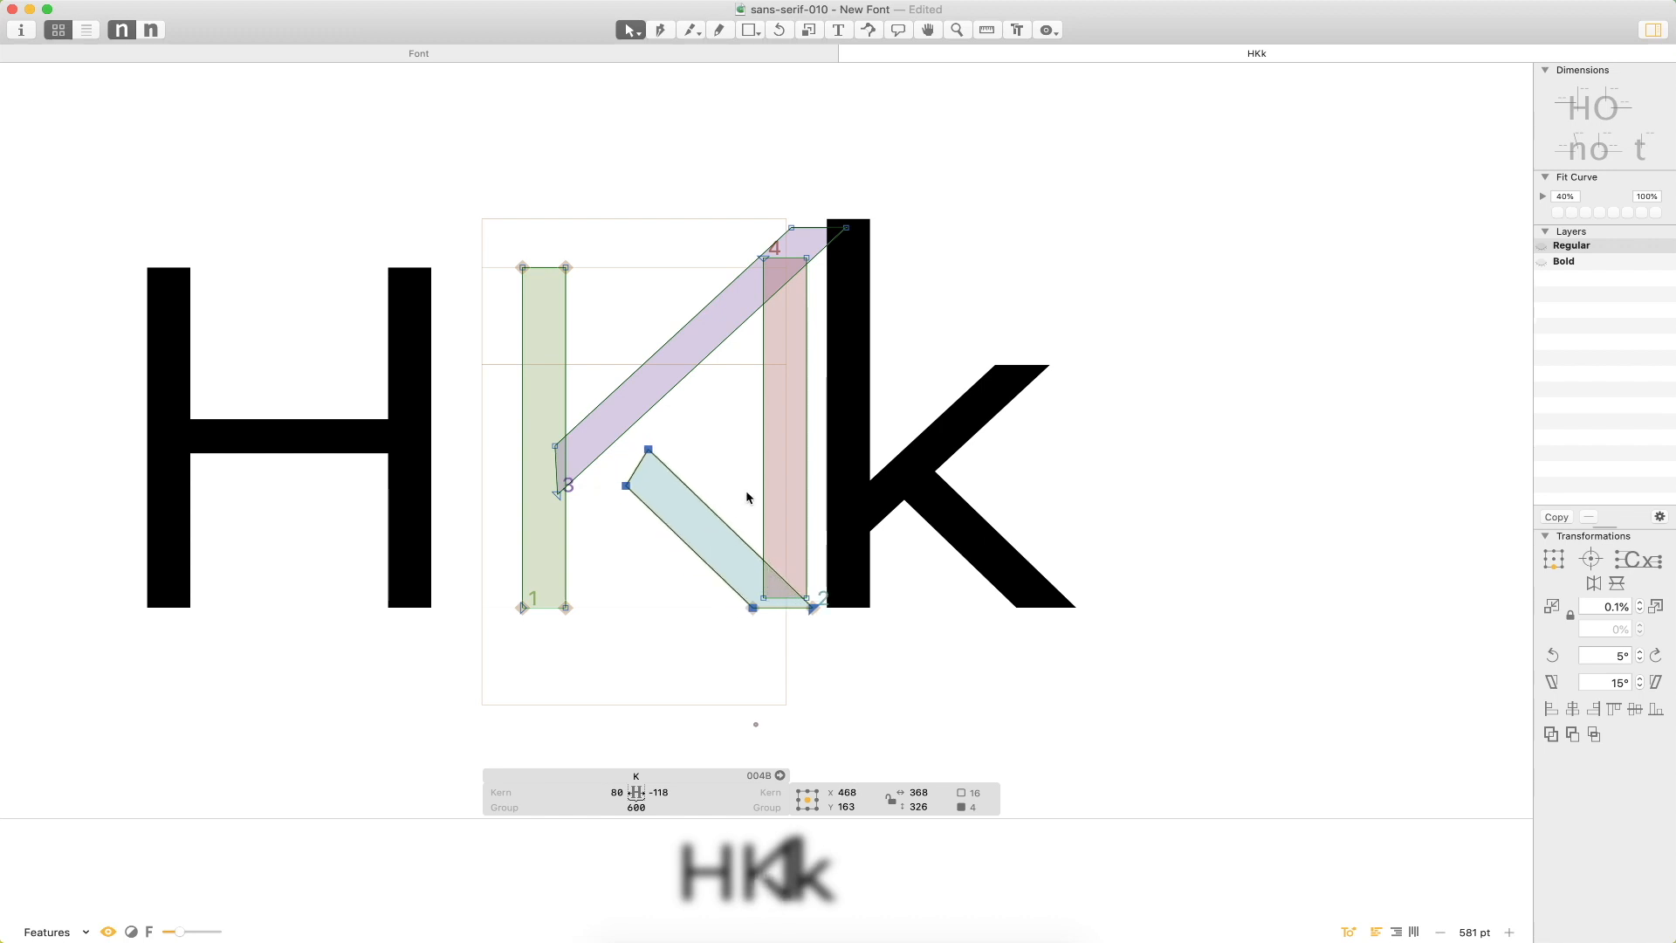
{"action": "key", "text": "shift+Right"}
Extend the upper end of the K's lower leg along its slope until it overlaps the upper diagonal.
{"action": "left_click_drag", "start_coordinate": [699, 426], "coordinate": [598, 515]}
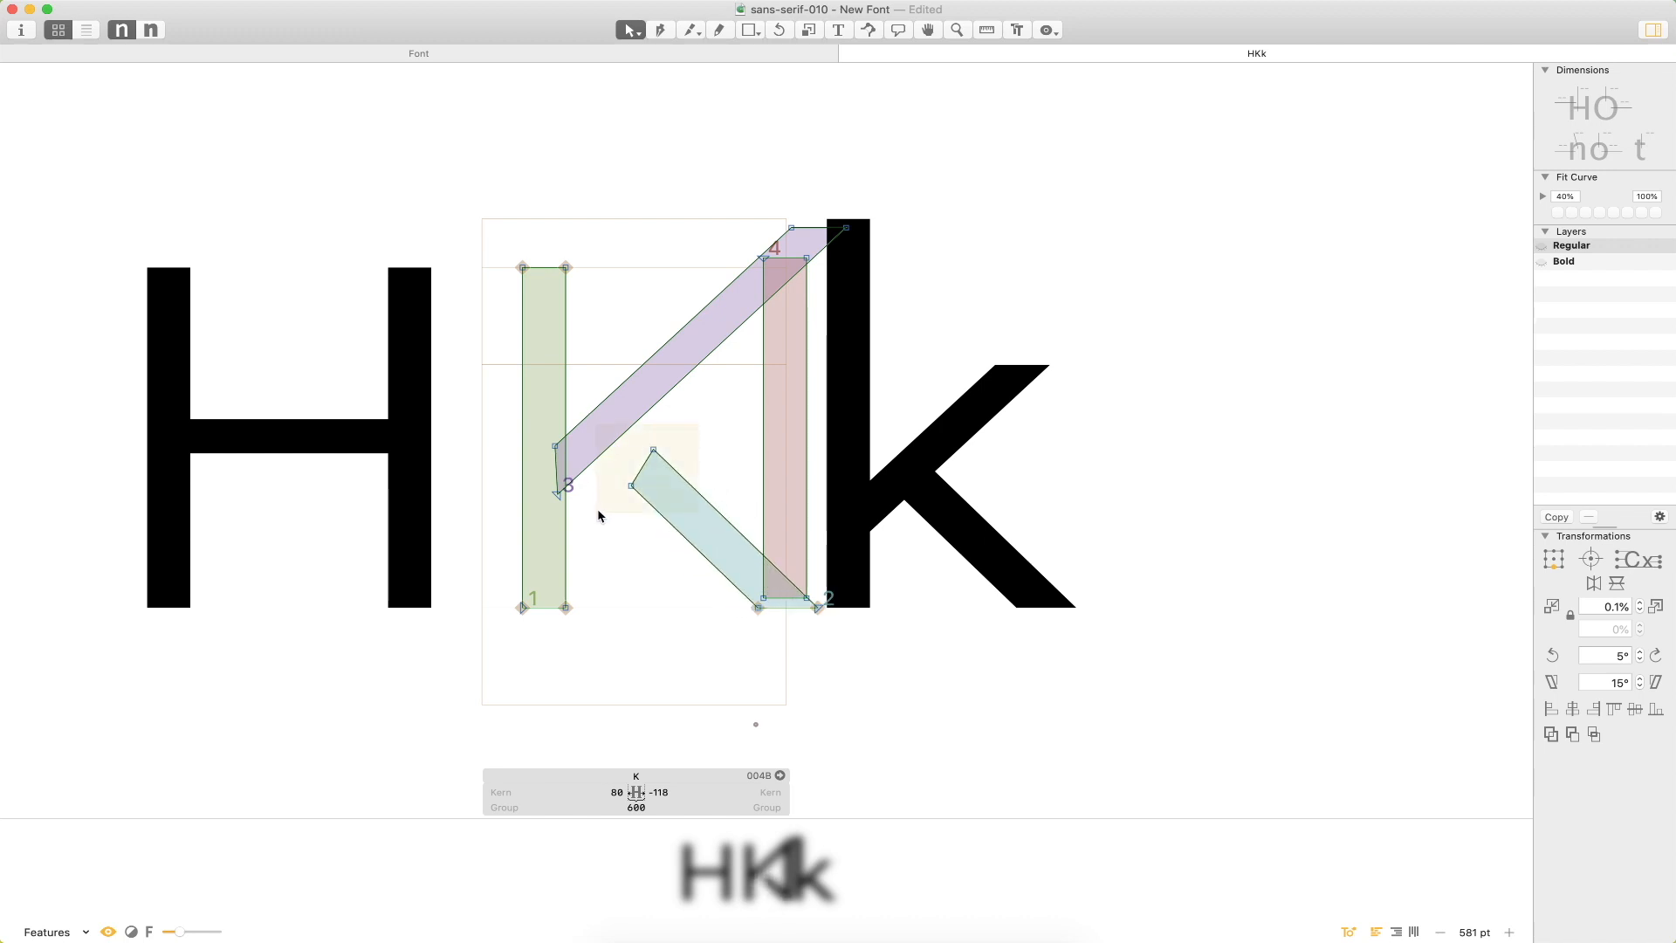
{"action": "left_click", "coordinate": [640, 436]}
{"action": "mouse_move", "coordinate": [671, 430]}
{"action": "left_mouse_down"}
{"action": "mouse_move", "coordinate": [614, 493]}
{"action": "mouse_move", "coordinate": [635, 452]}
{"action": "mouse_move", "coordinate": [616, 419]}
{"action": "left_mouse_up"}
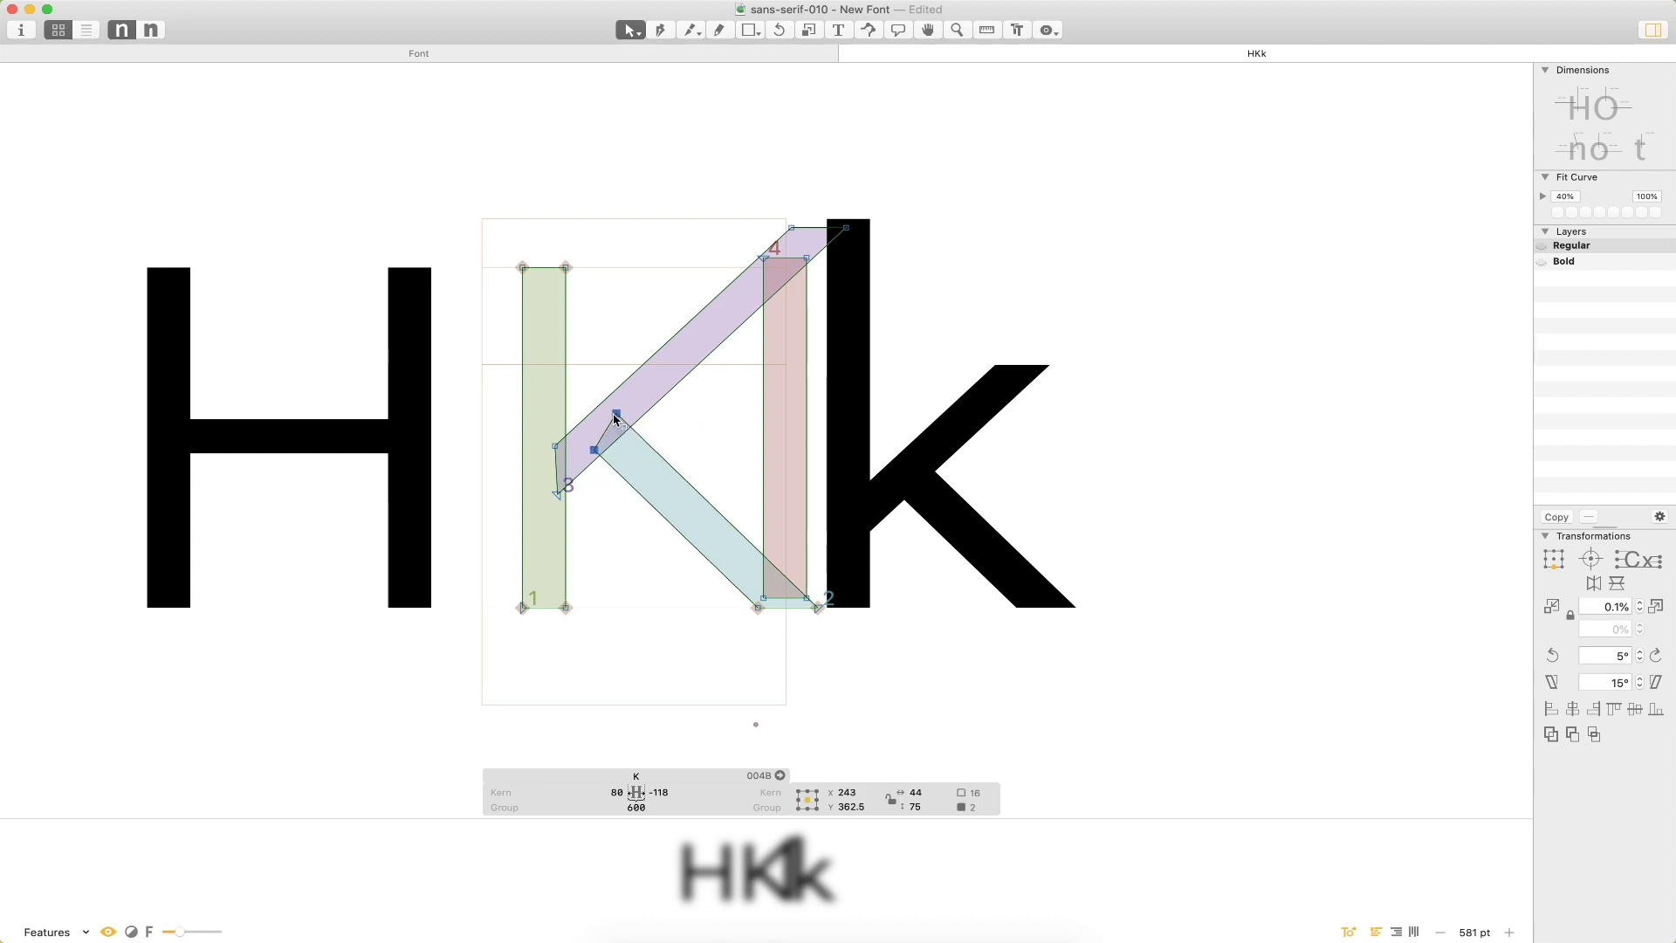
{"action": "left_click", "coordinate": [701, 419]}
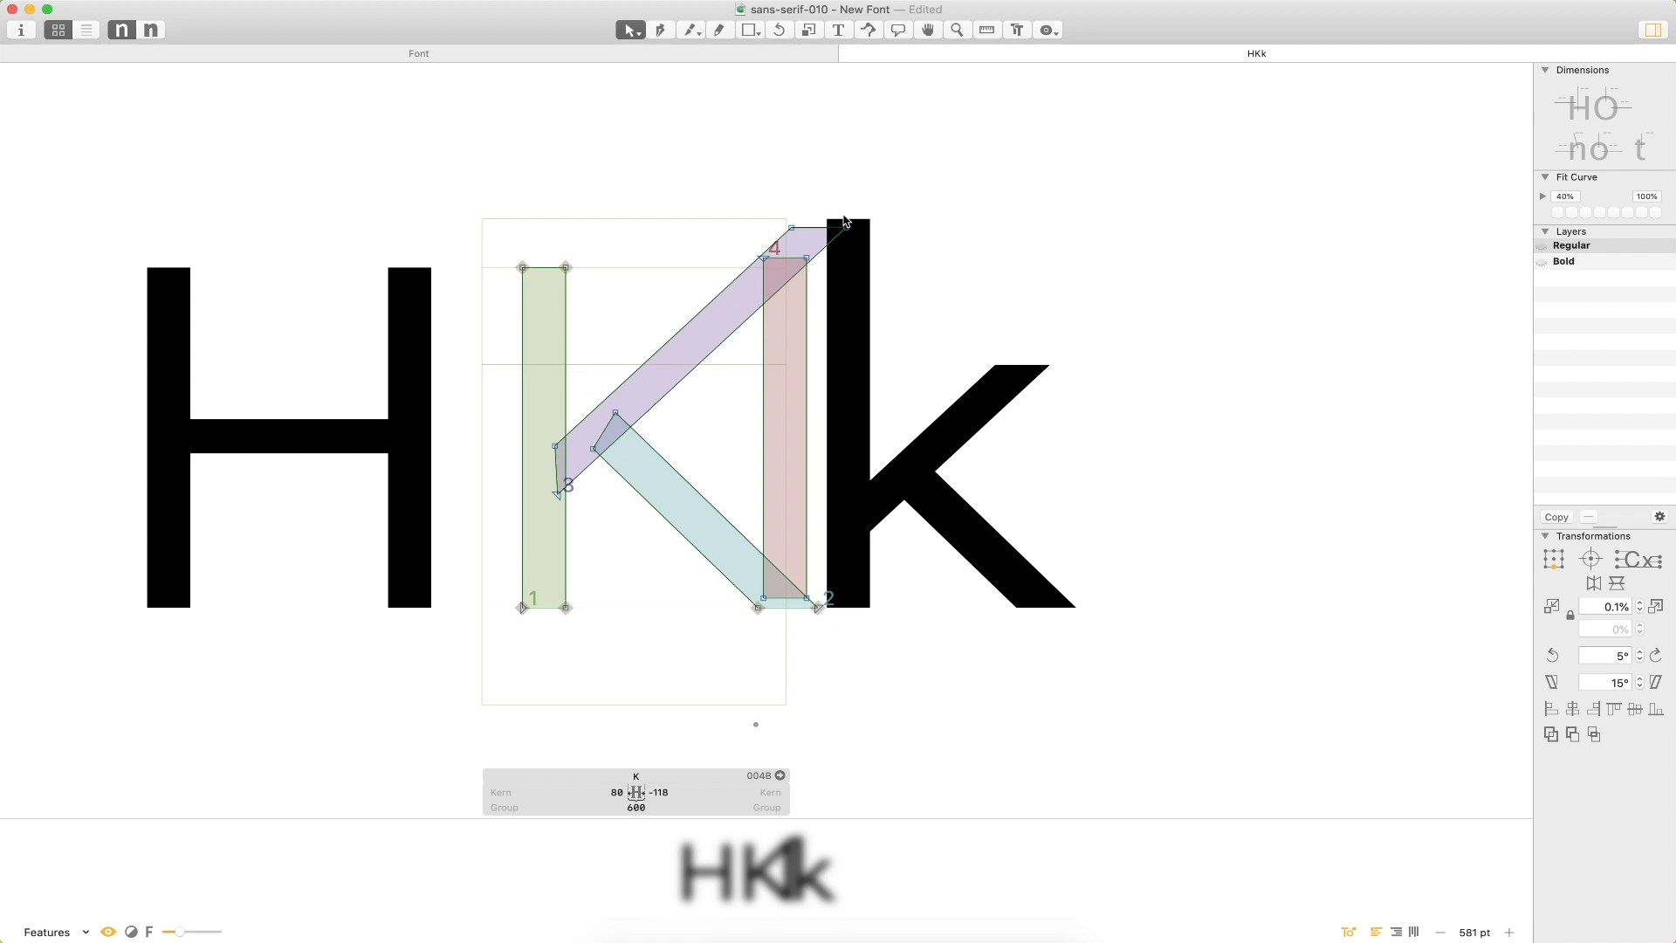
Insert a space between the K and the lowercase k in the text line.
{"action": "key", "text": "t"}
{"action": "left_click", "coordinate": [818, 363]}
{"action": "key", "text": "Escape"}
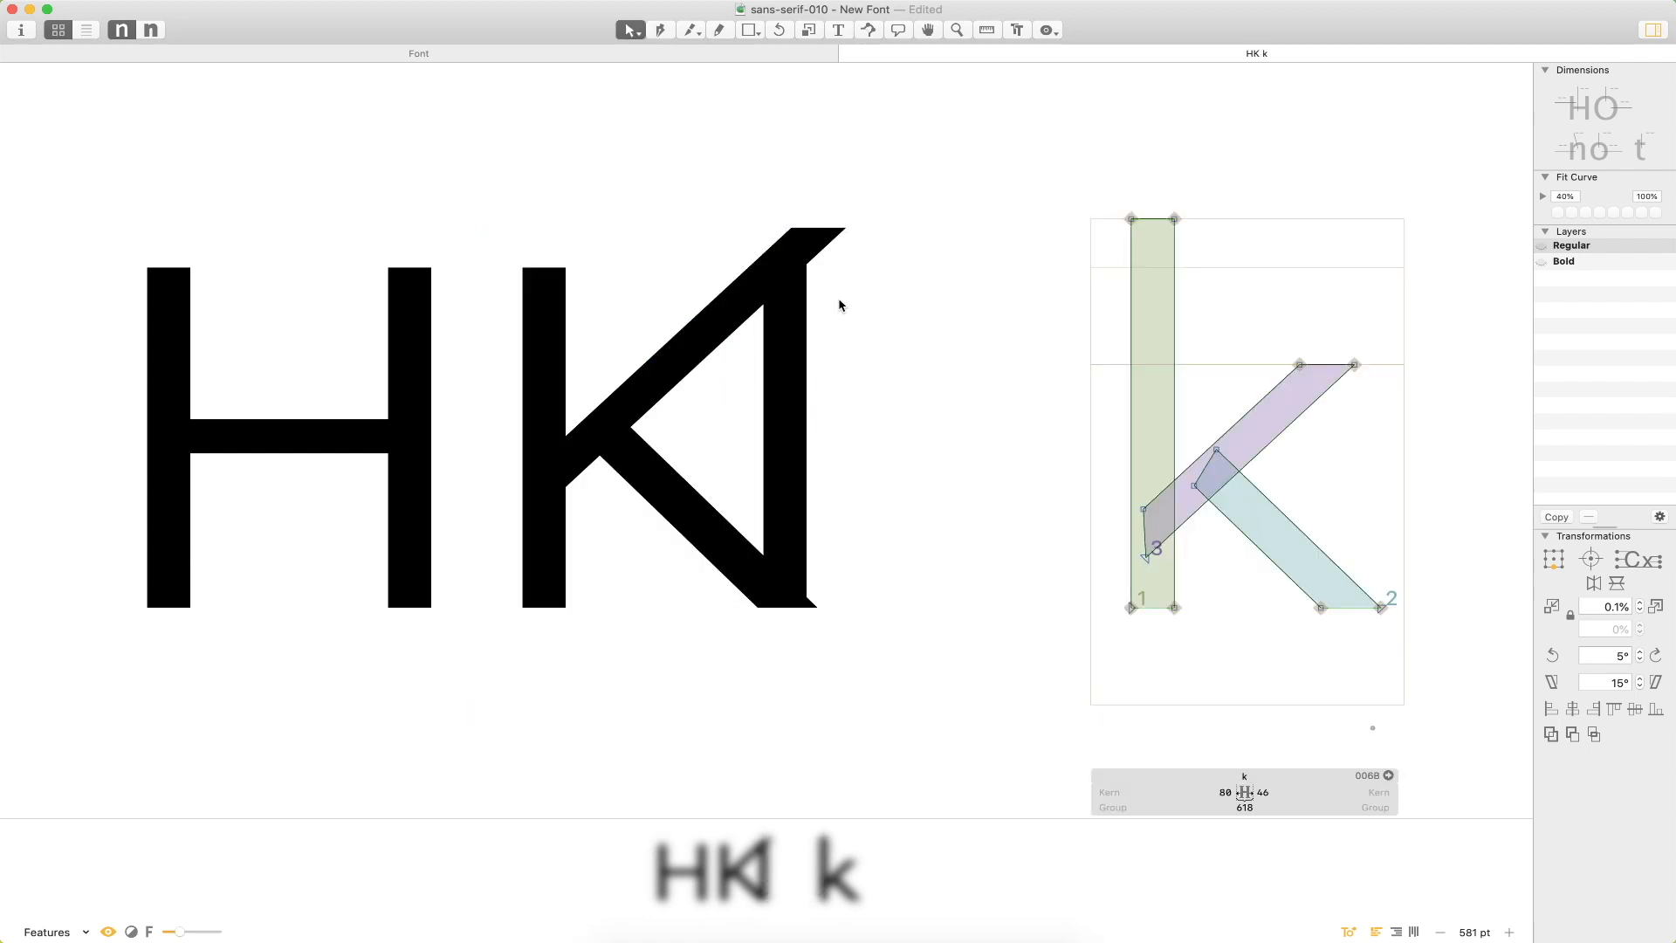
Shorten the K's upper diagonal by bringing its top end down along its slope to the cap height.
{"action": "double_click", "coordinate": [783, 342]}
{"action": "key", "text": "super+space"}
{"action": "left_click_drag", "start_coordinate": [845, 260], "coordinate": [625, 382]}
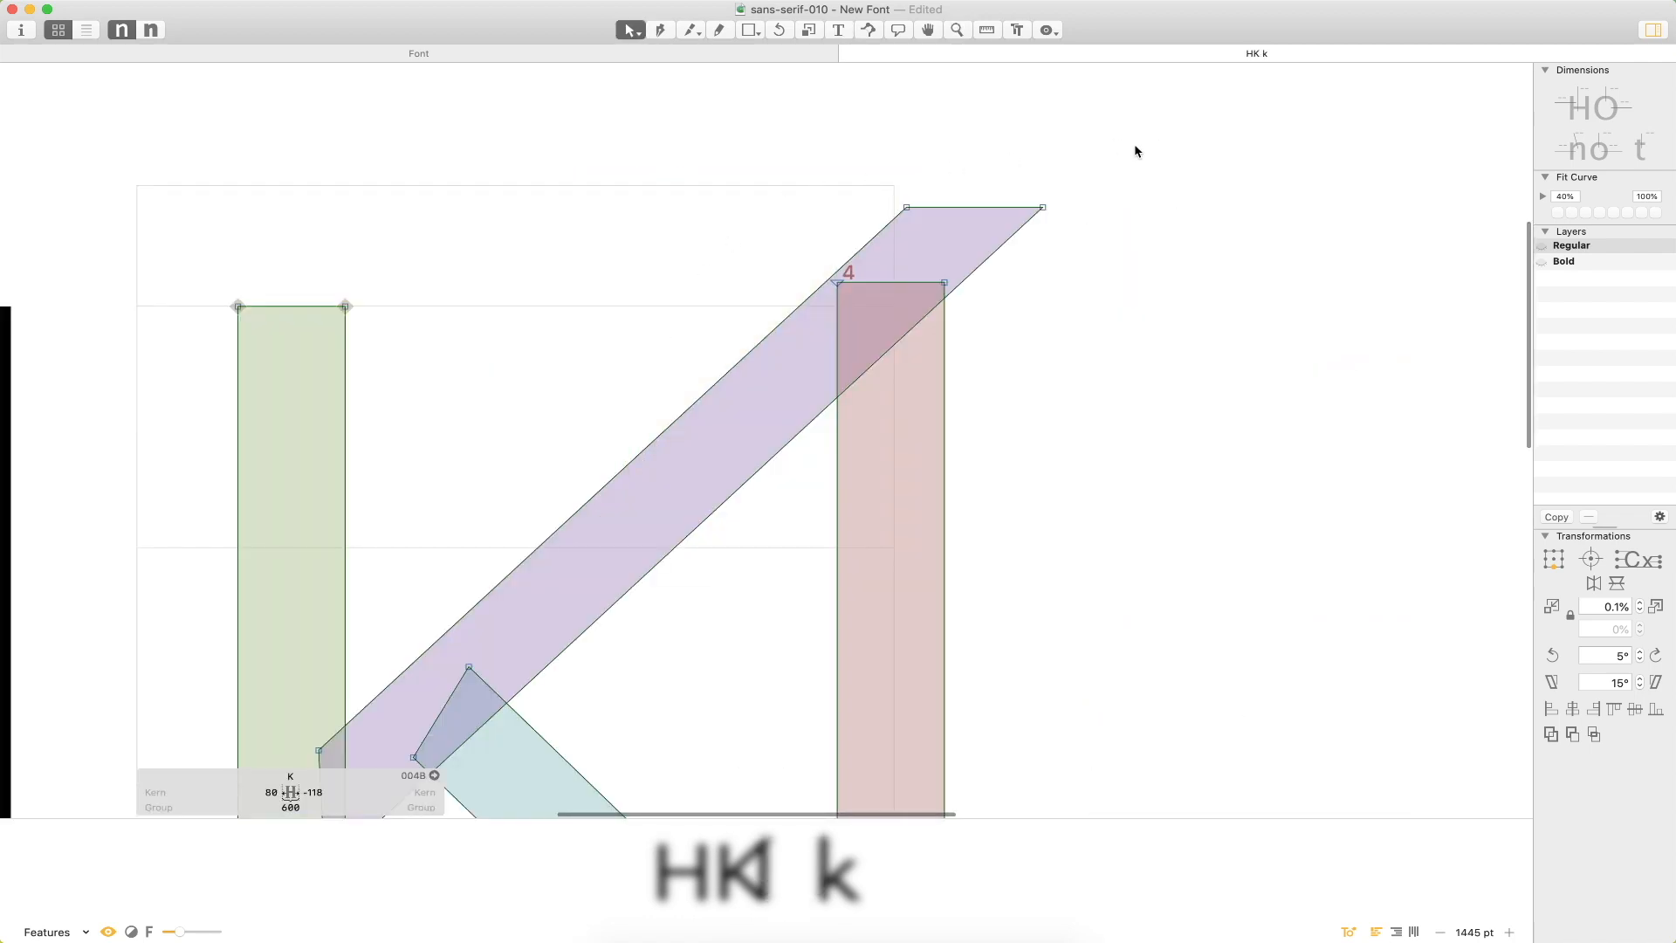
{"action": "left_click", "coordinate": [997, 209]}
{"action": "left_click_drag", "start_coordinate": [1047, 209], "coordinate": [930, 287]}
{"action": "left_click_drag", "start_coordinate": [1085, 169], "coordinate": [771, 243]}
{"action": "left_click_drag", "start_coordinate": [1044, 209], "coordinate": [936, 305]}
{"action": "double_click", "coordinate": [1006, 342]}
{"action": "key", "text": "super+minus"}
{"action": "key", "text": "super+minus"}
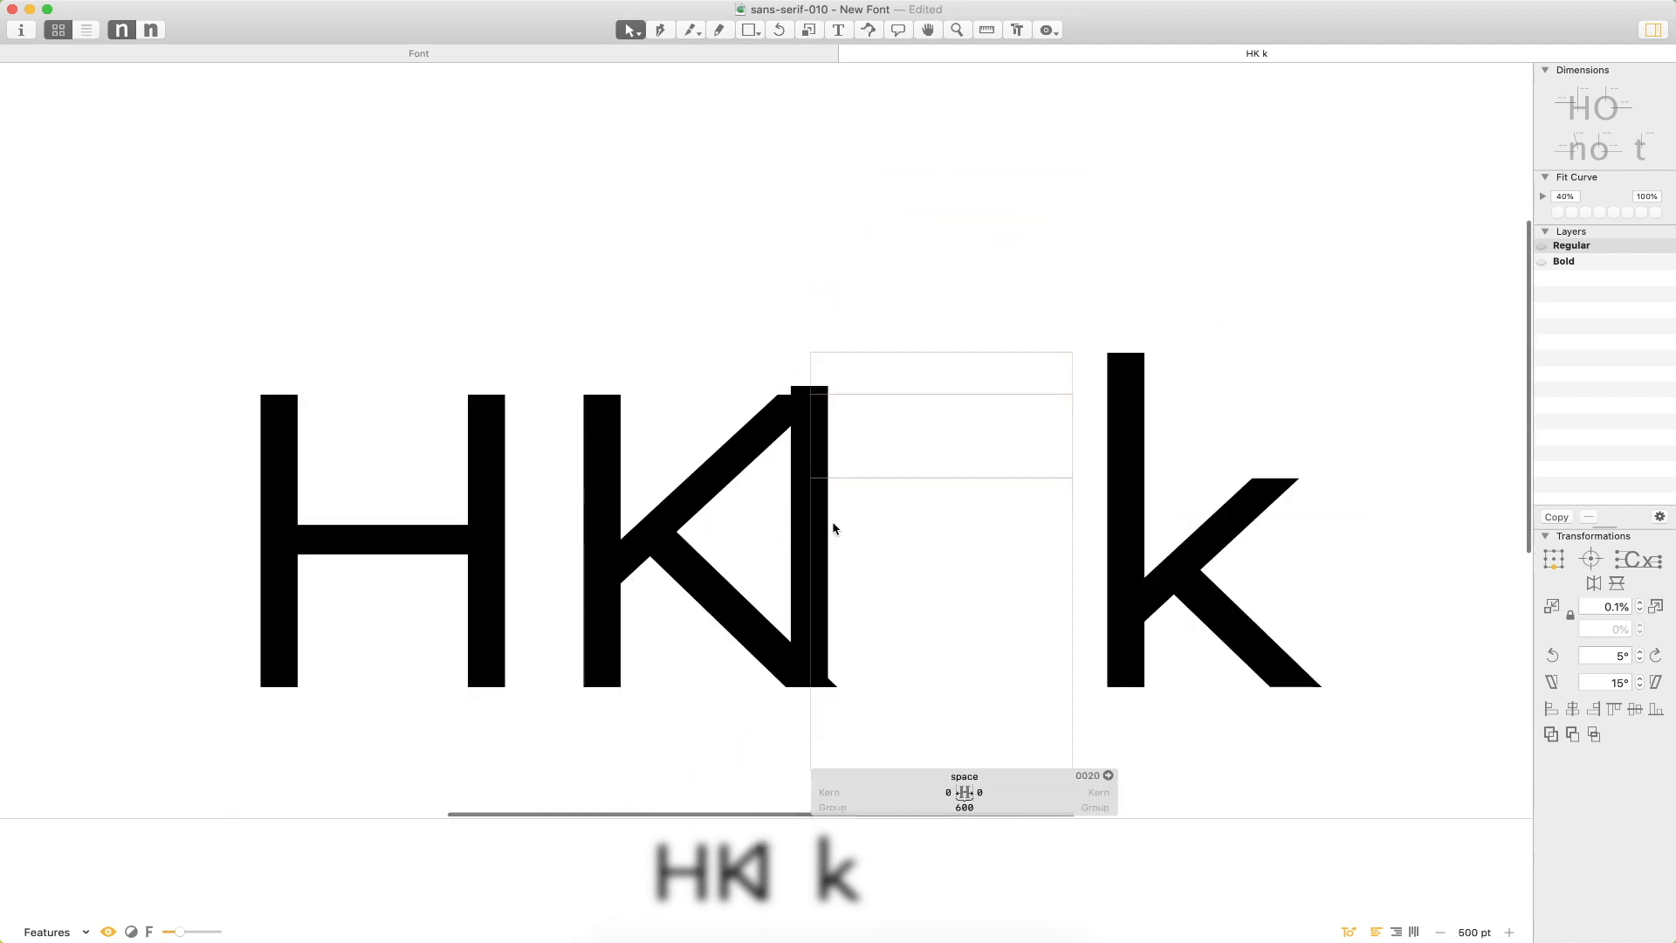
Delete the vertical reference stem from the K and set the K's right sidebearing to 60.
{"action": "double_click", "coordinate": [713, 565]}
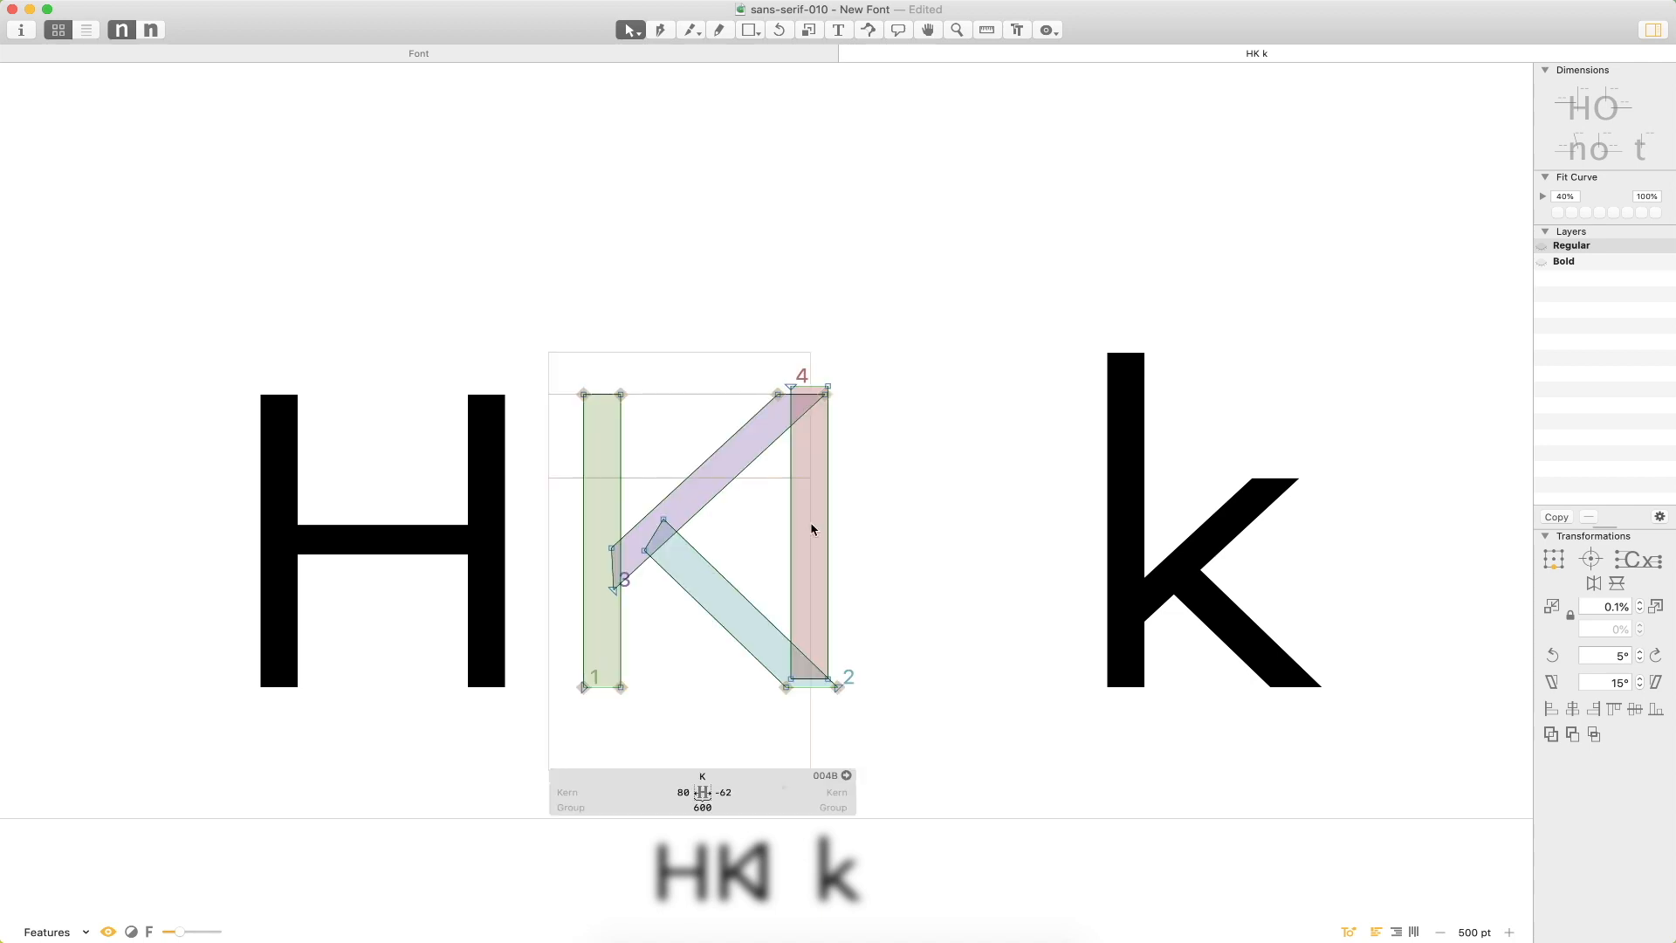
{"action": "key", "text": "t"}
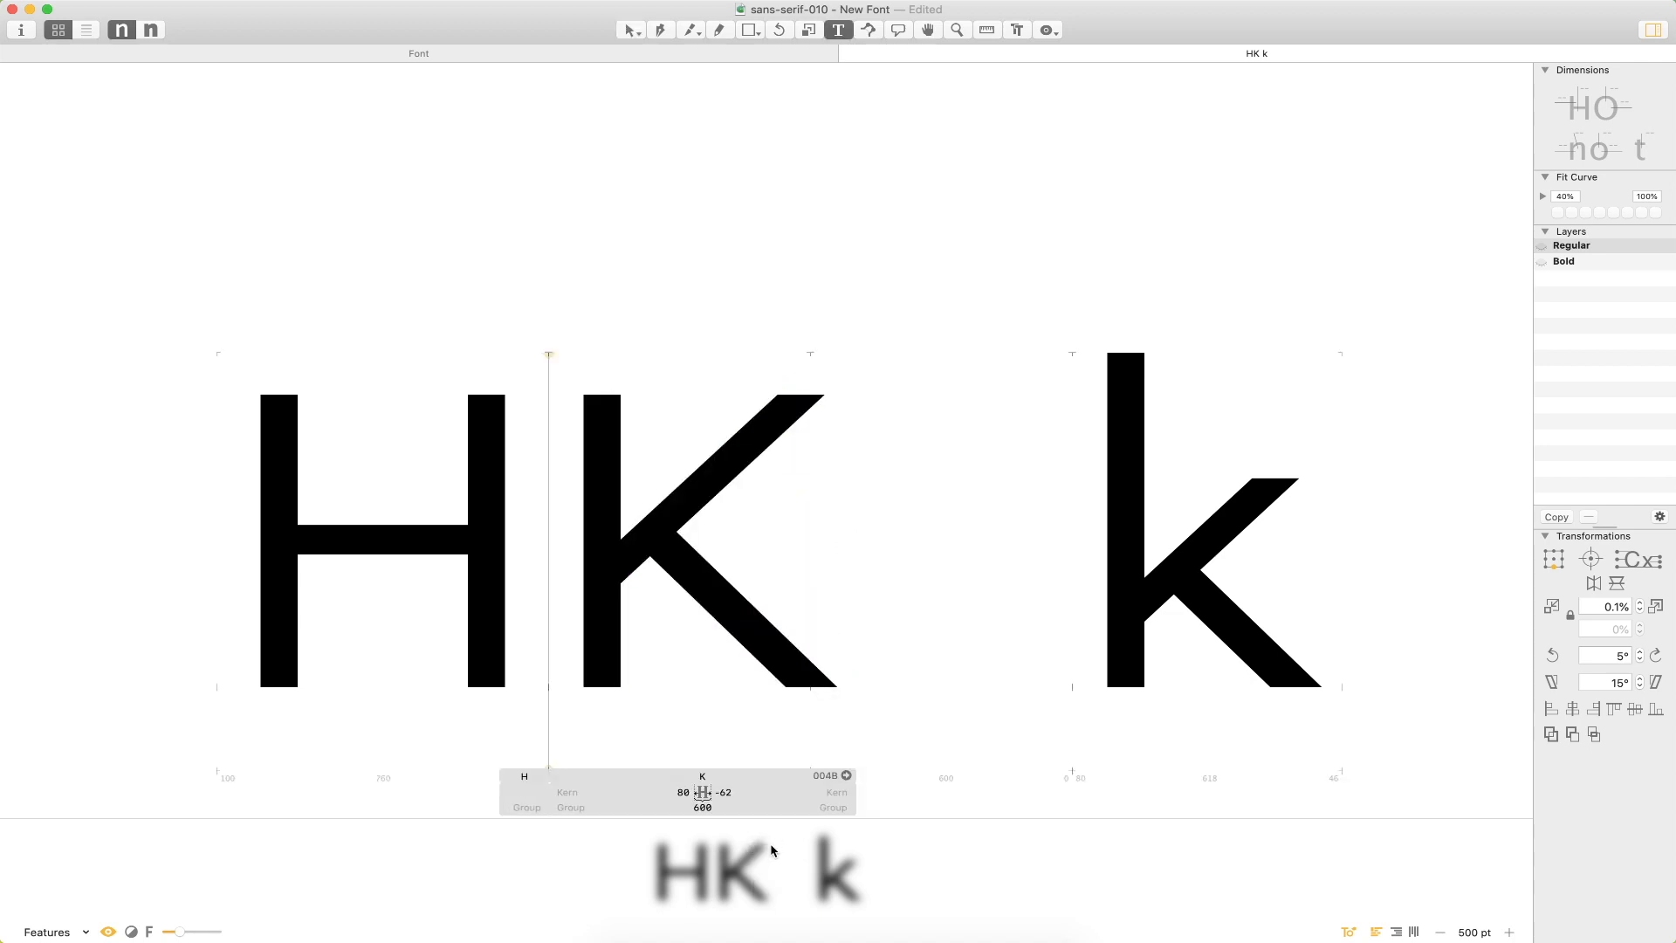
{"action": "left_click", "coordinate": [737, 792]}
{"action": "type", "text": "60"}
{"action": "key", "text": "Return"}
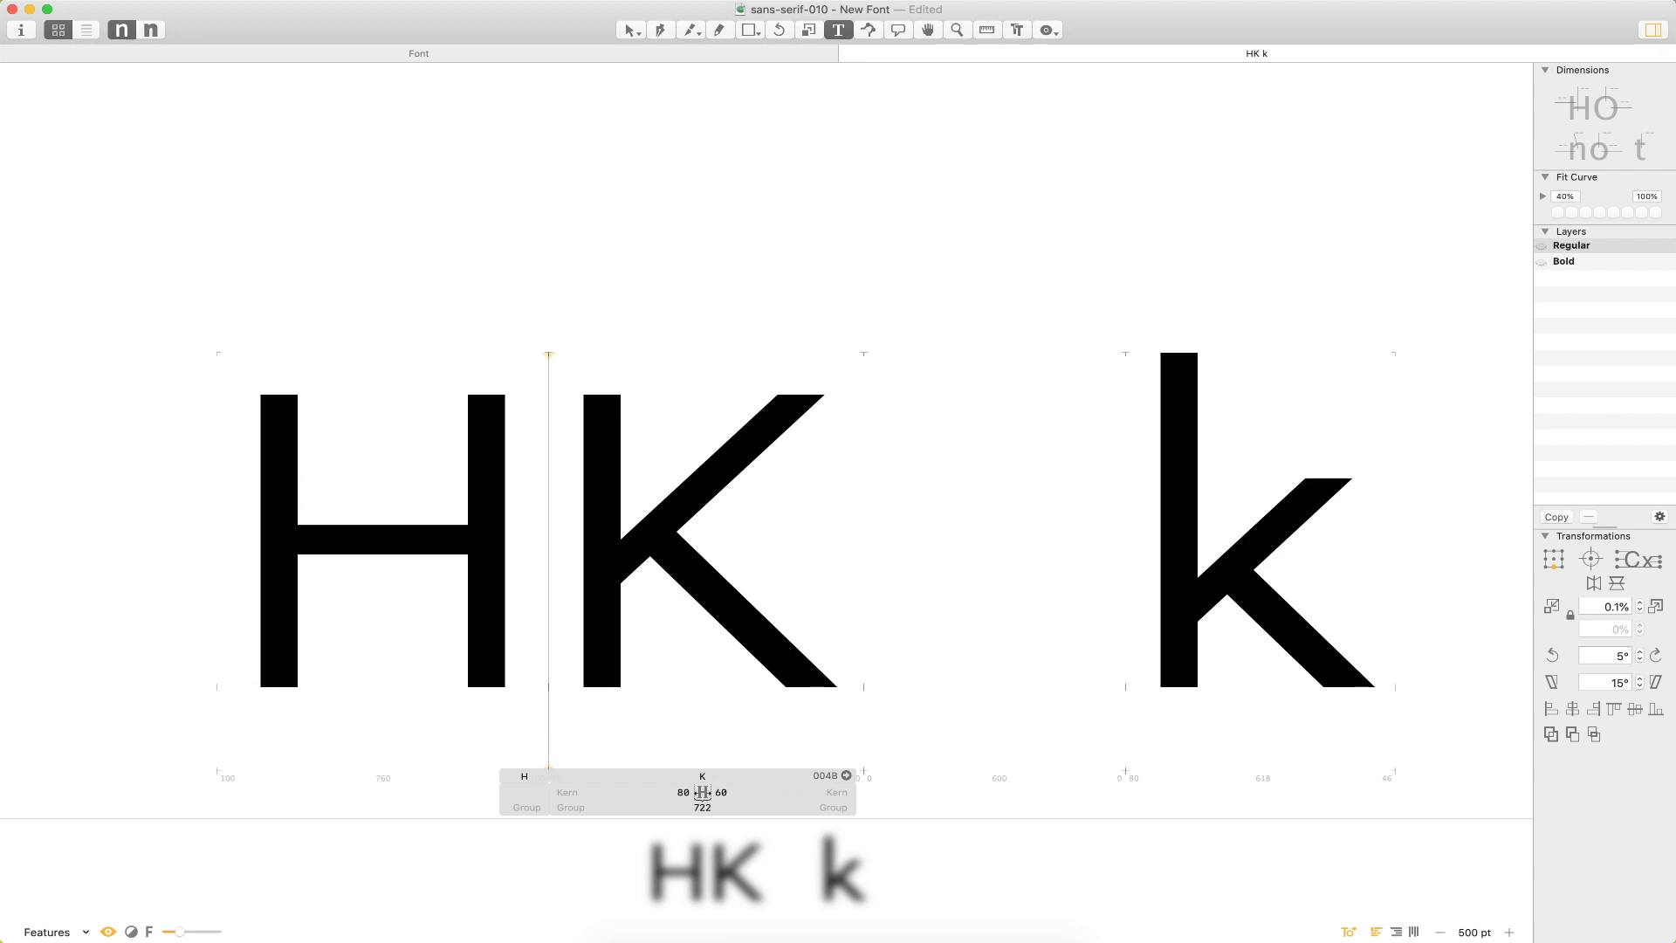
Remove the space after the K and insert an H before the lowercase k, making the text line HKHk.
{"action": "left_click", "coordinate": [871, 539]}
{"action": "key", "text": "Delete"}
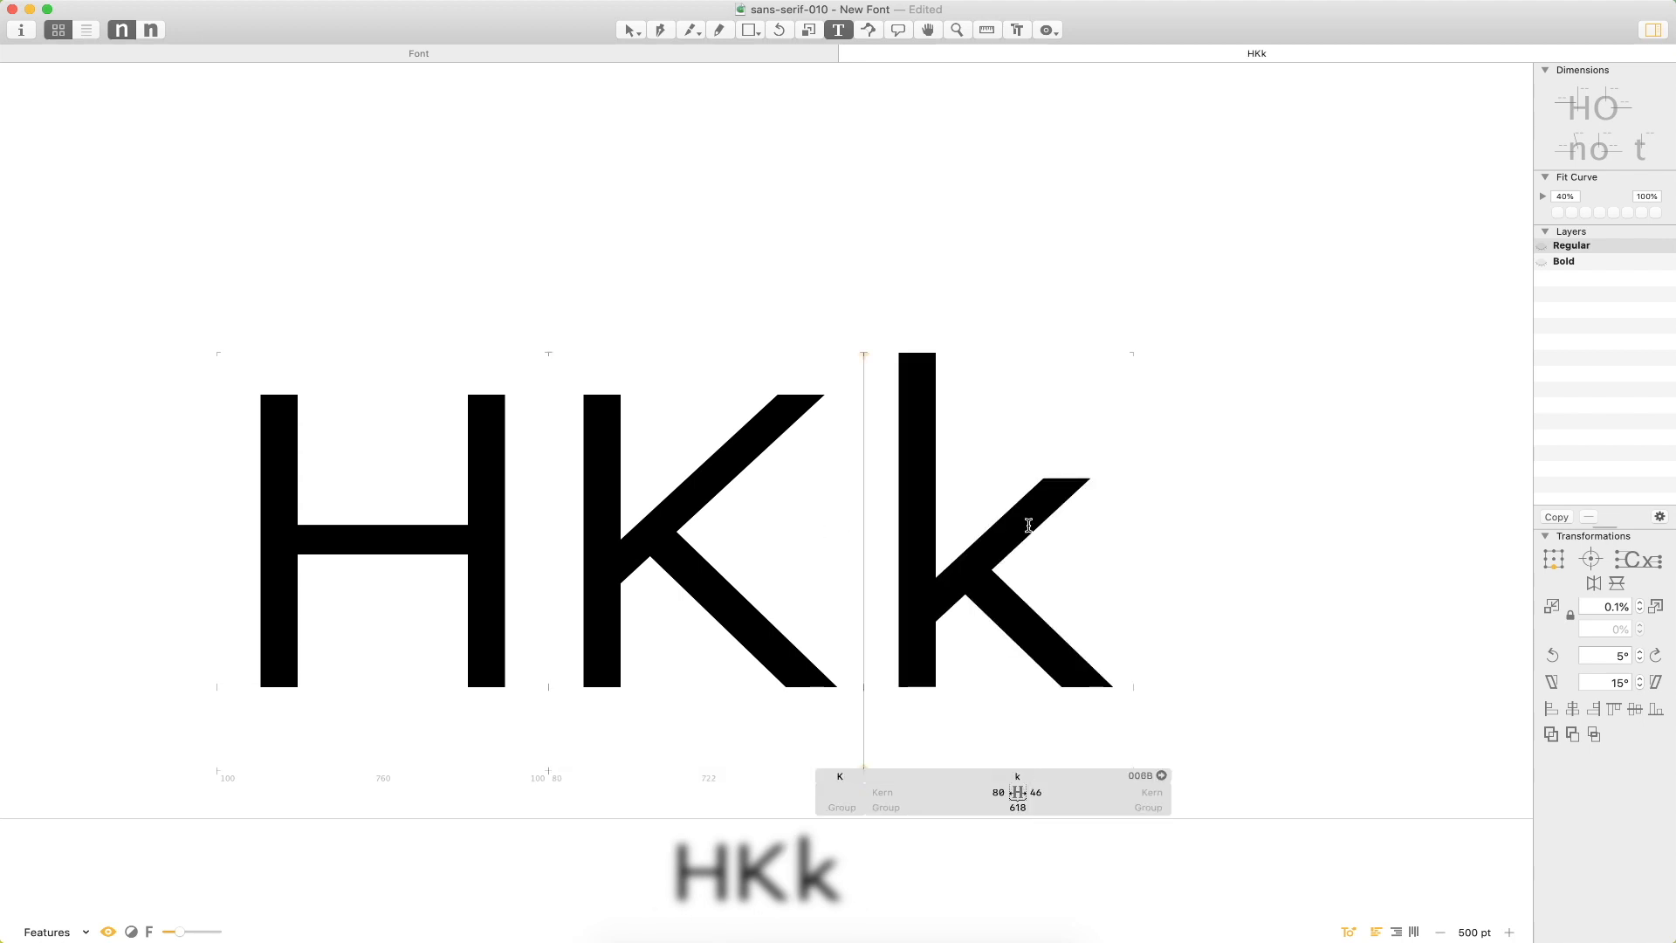
{"action": "type", "text": "H"}
{"action": "key", "text": "Escape"}
{"action": "key", "text": "space"}
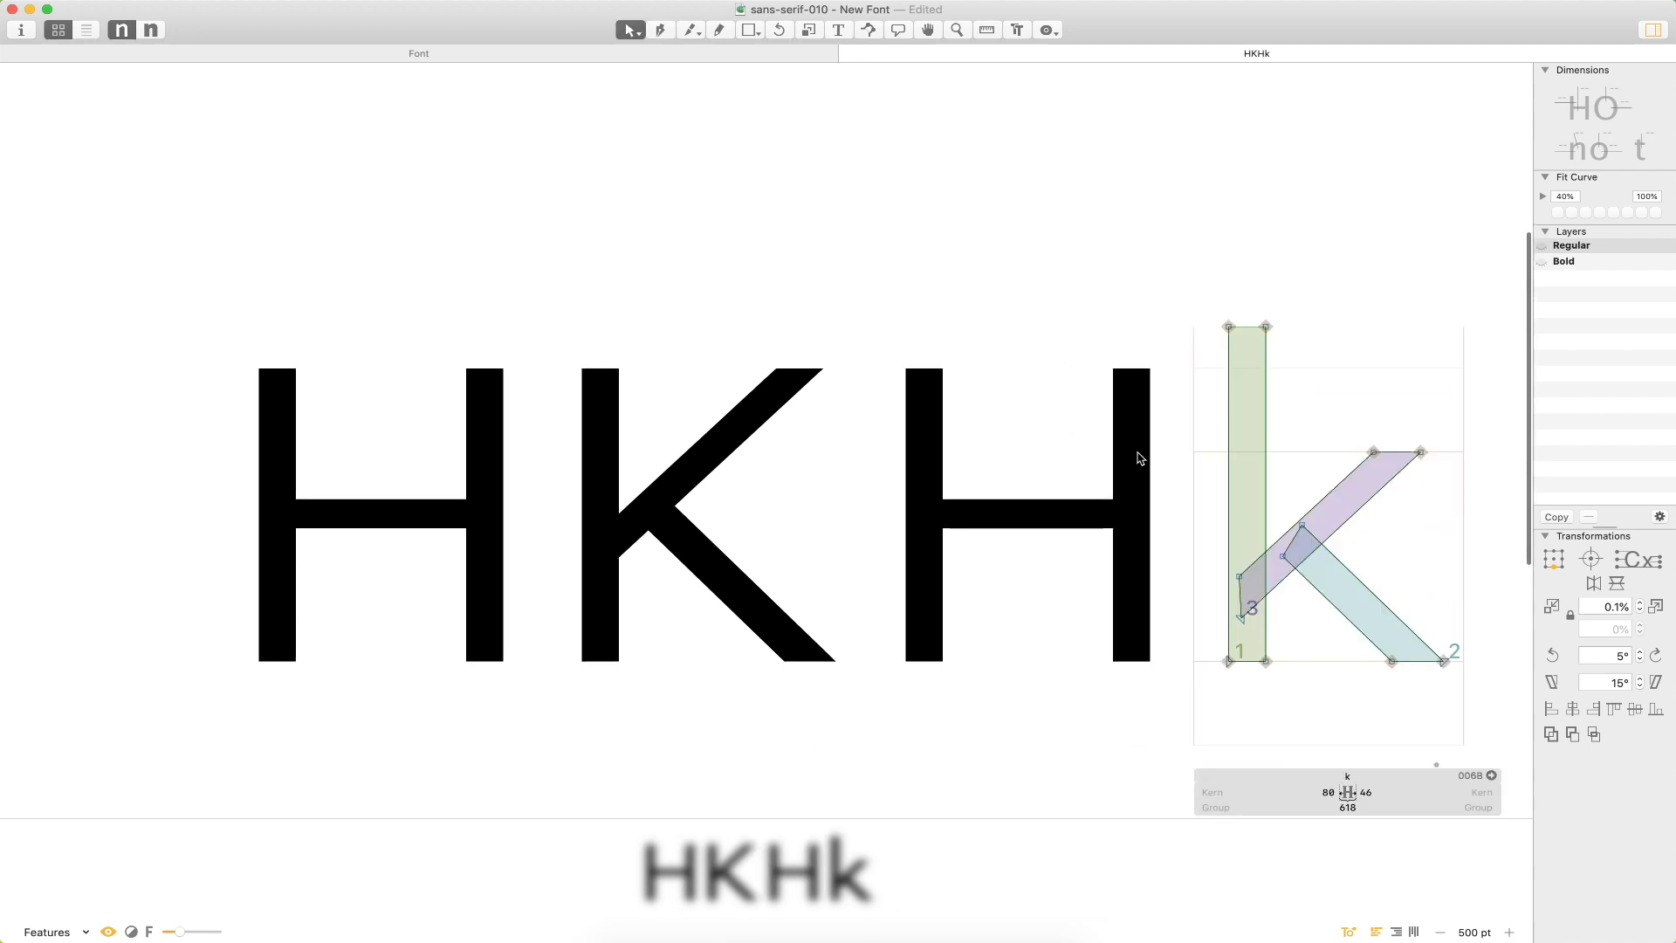
{"action": "key", "text": "t"}
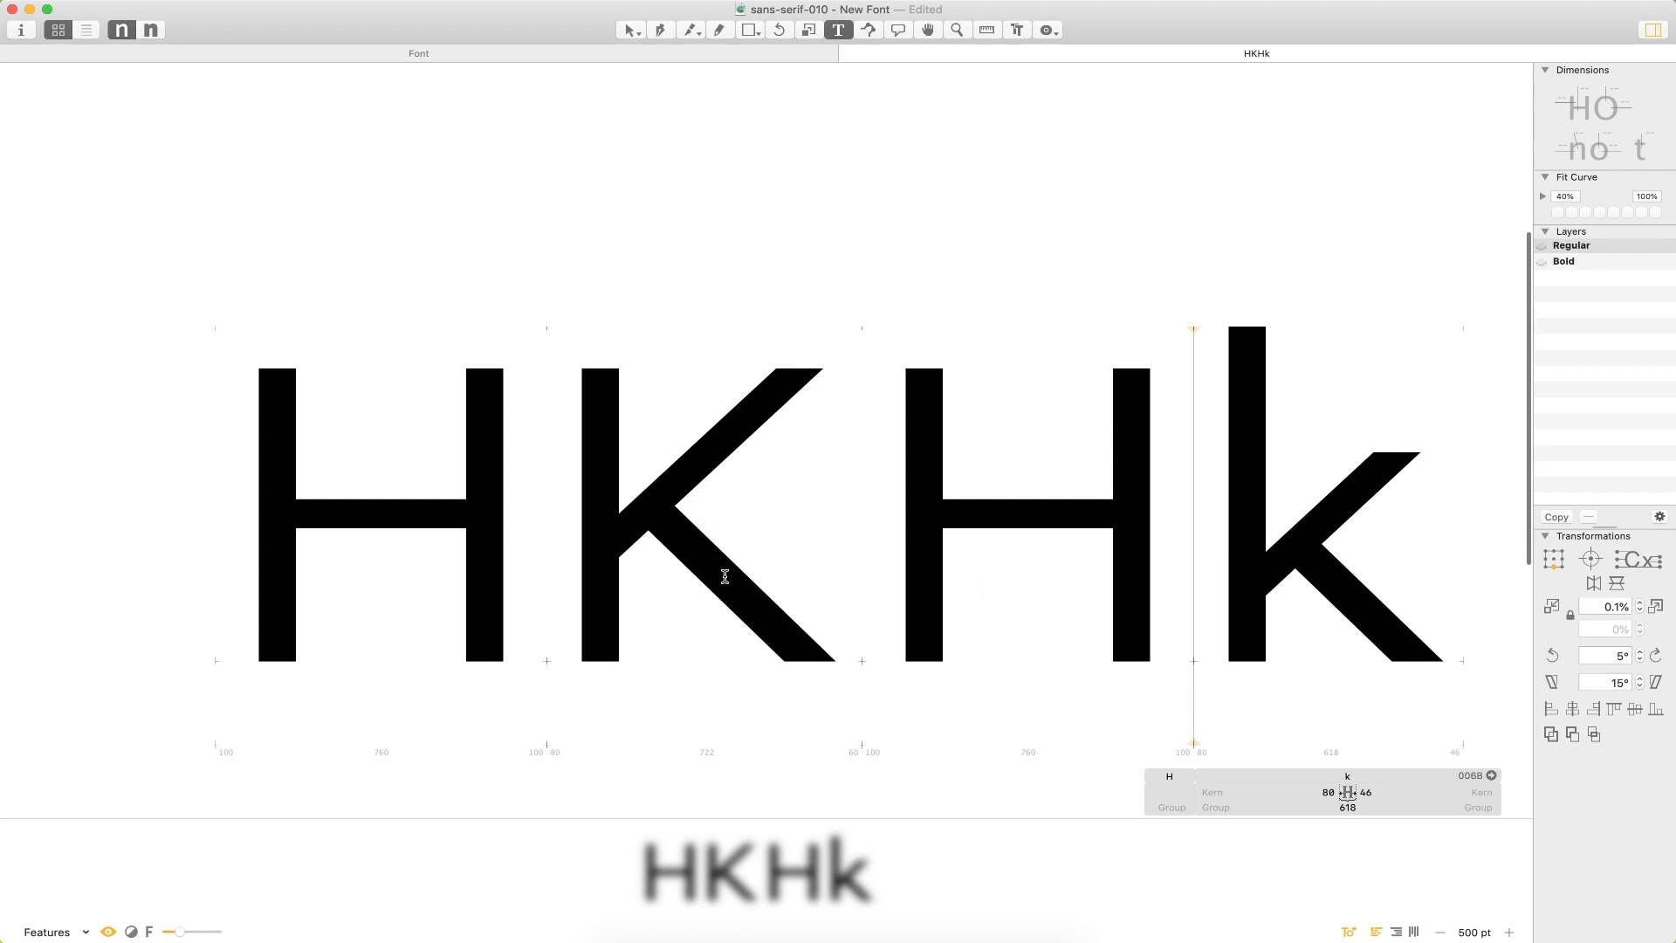
{"action": "key", "text": "Escape"}
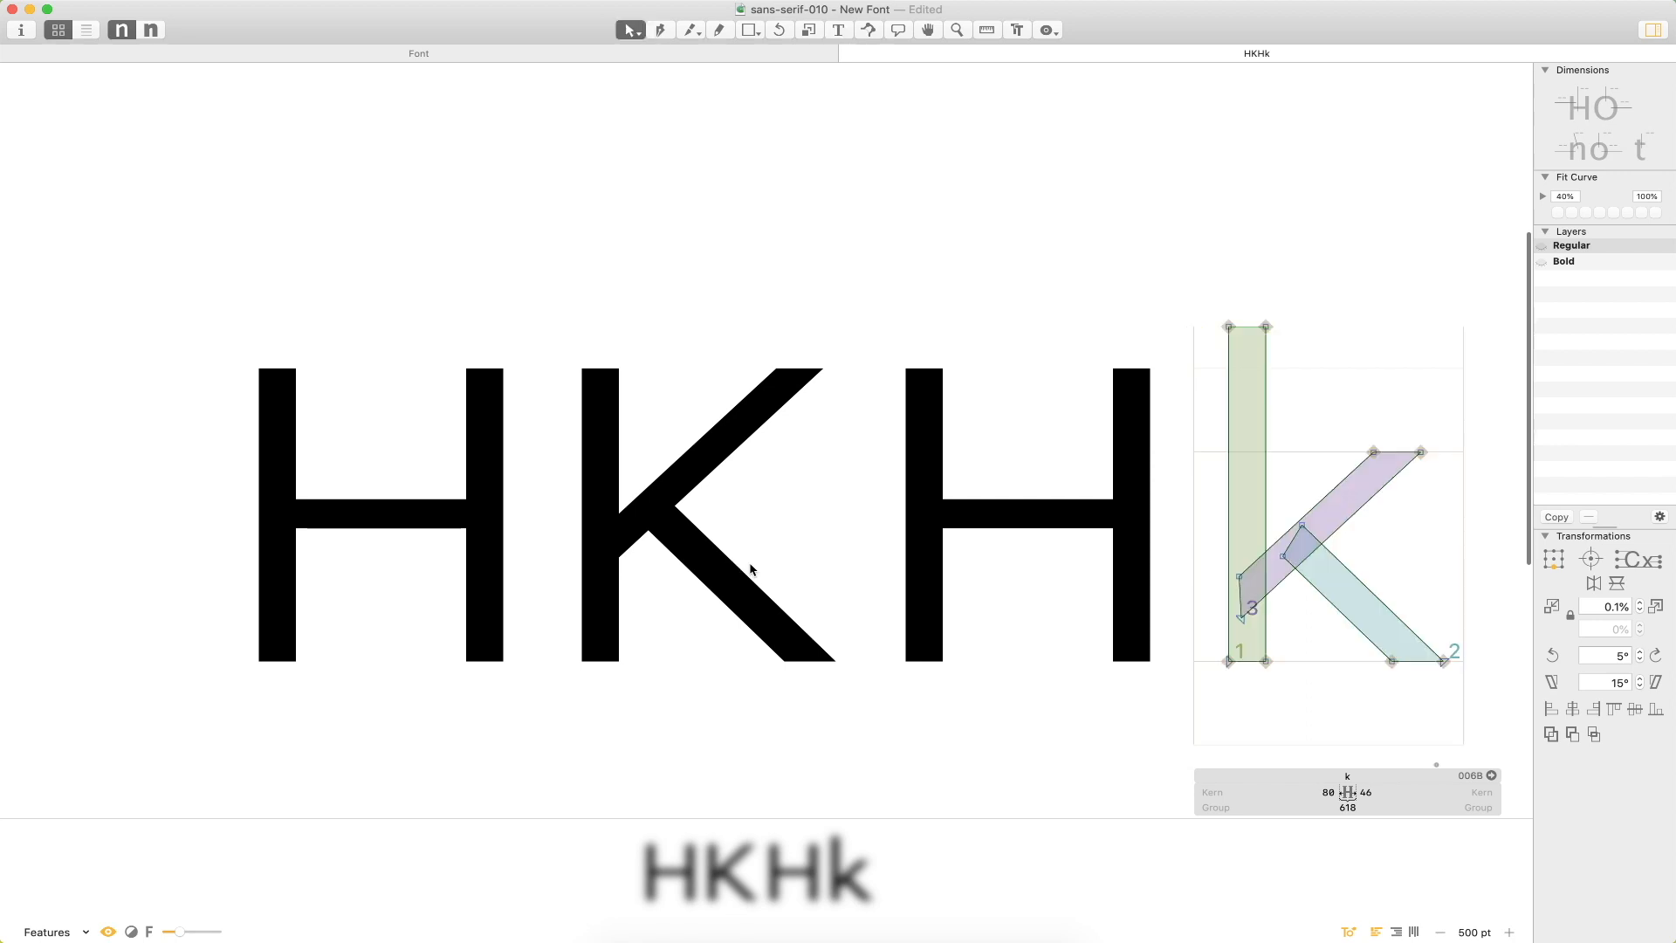
{"action": "key", "text": "t"}
{"action": "key", "text": "super+minus"}
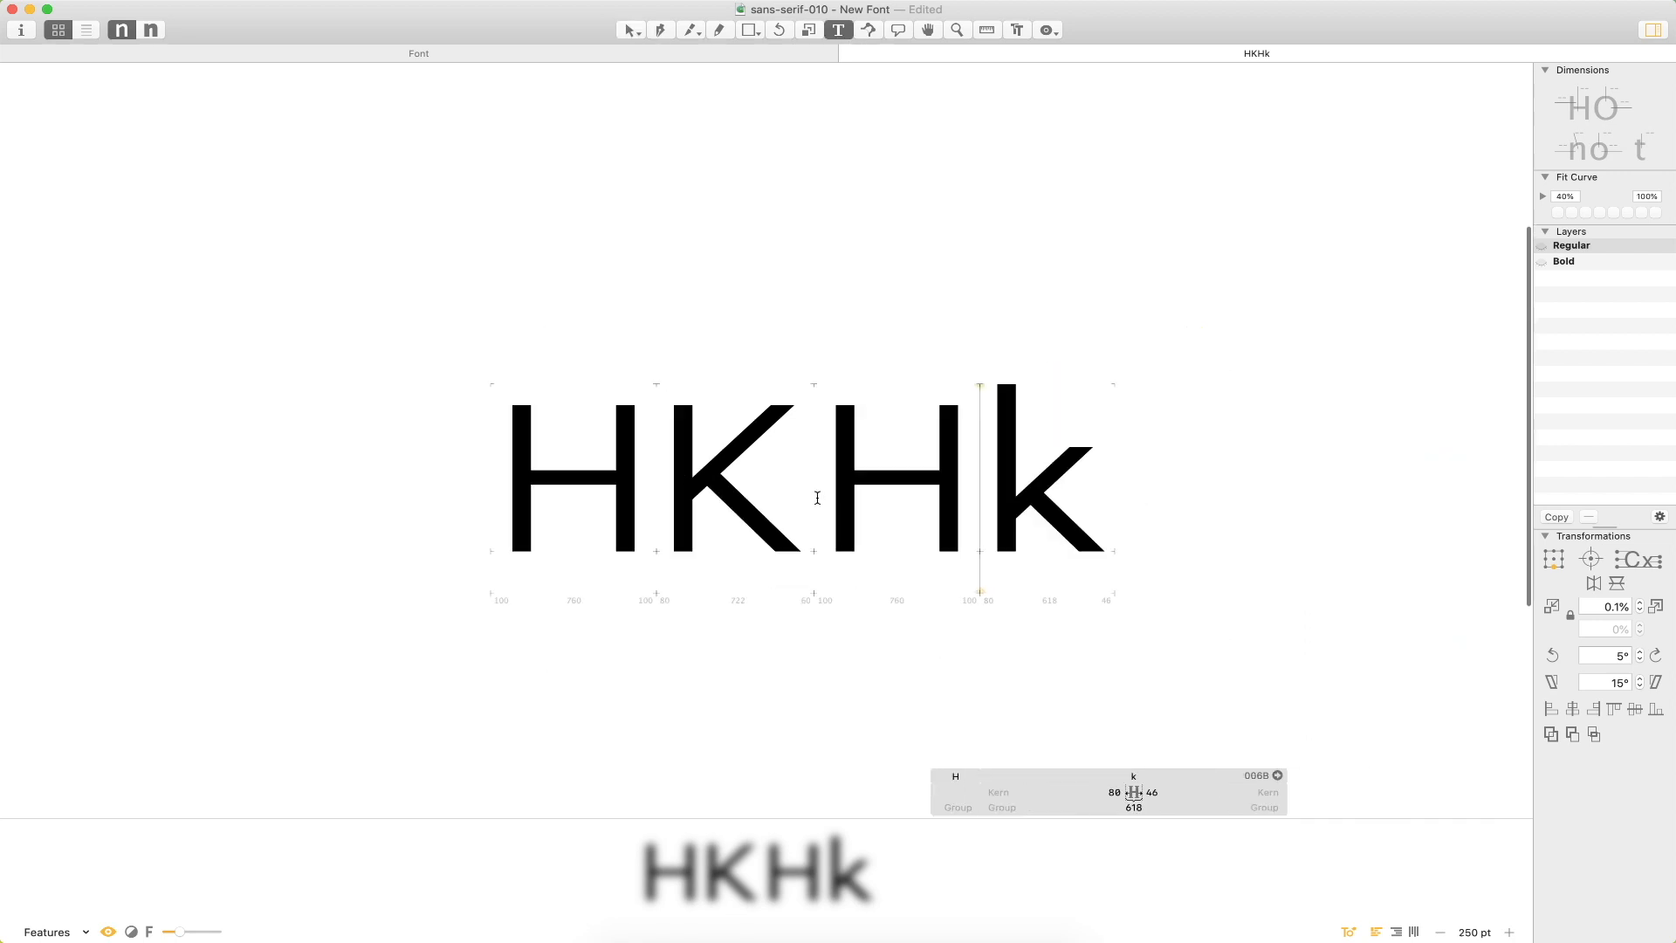
{"action": "left_click", "coordinate": [800, 504]}
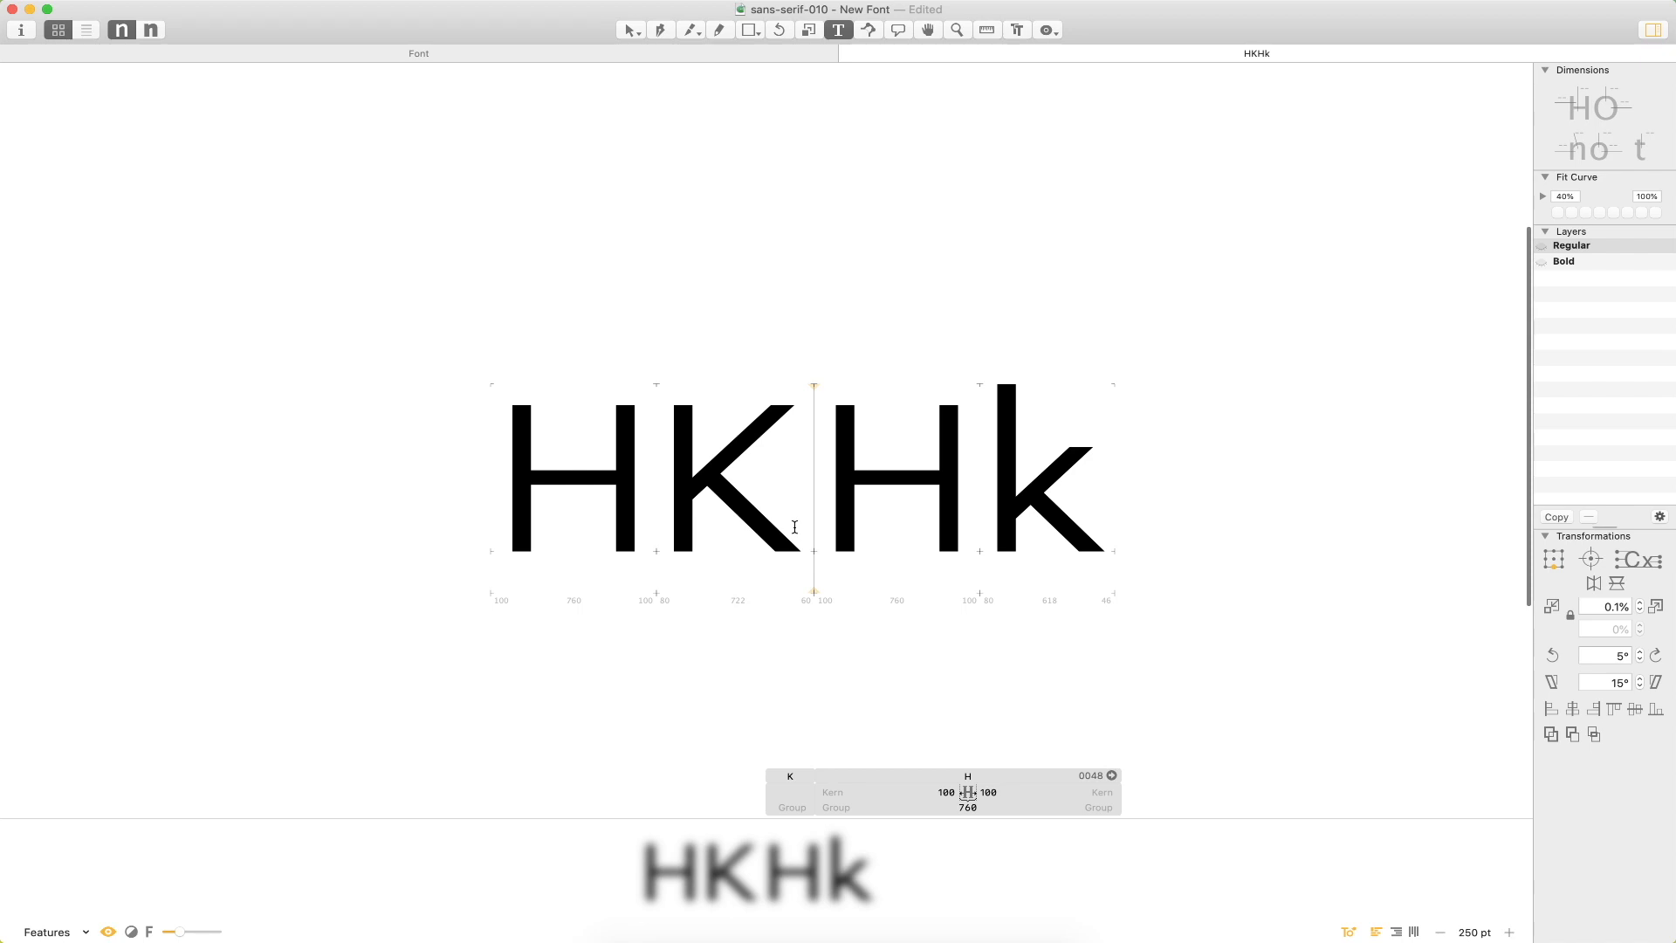
{"action": "key", "text": "Escape"}
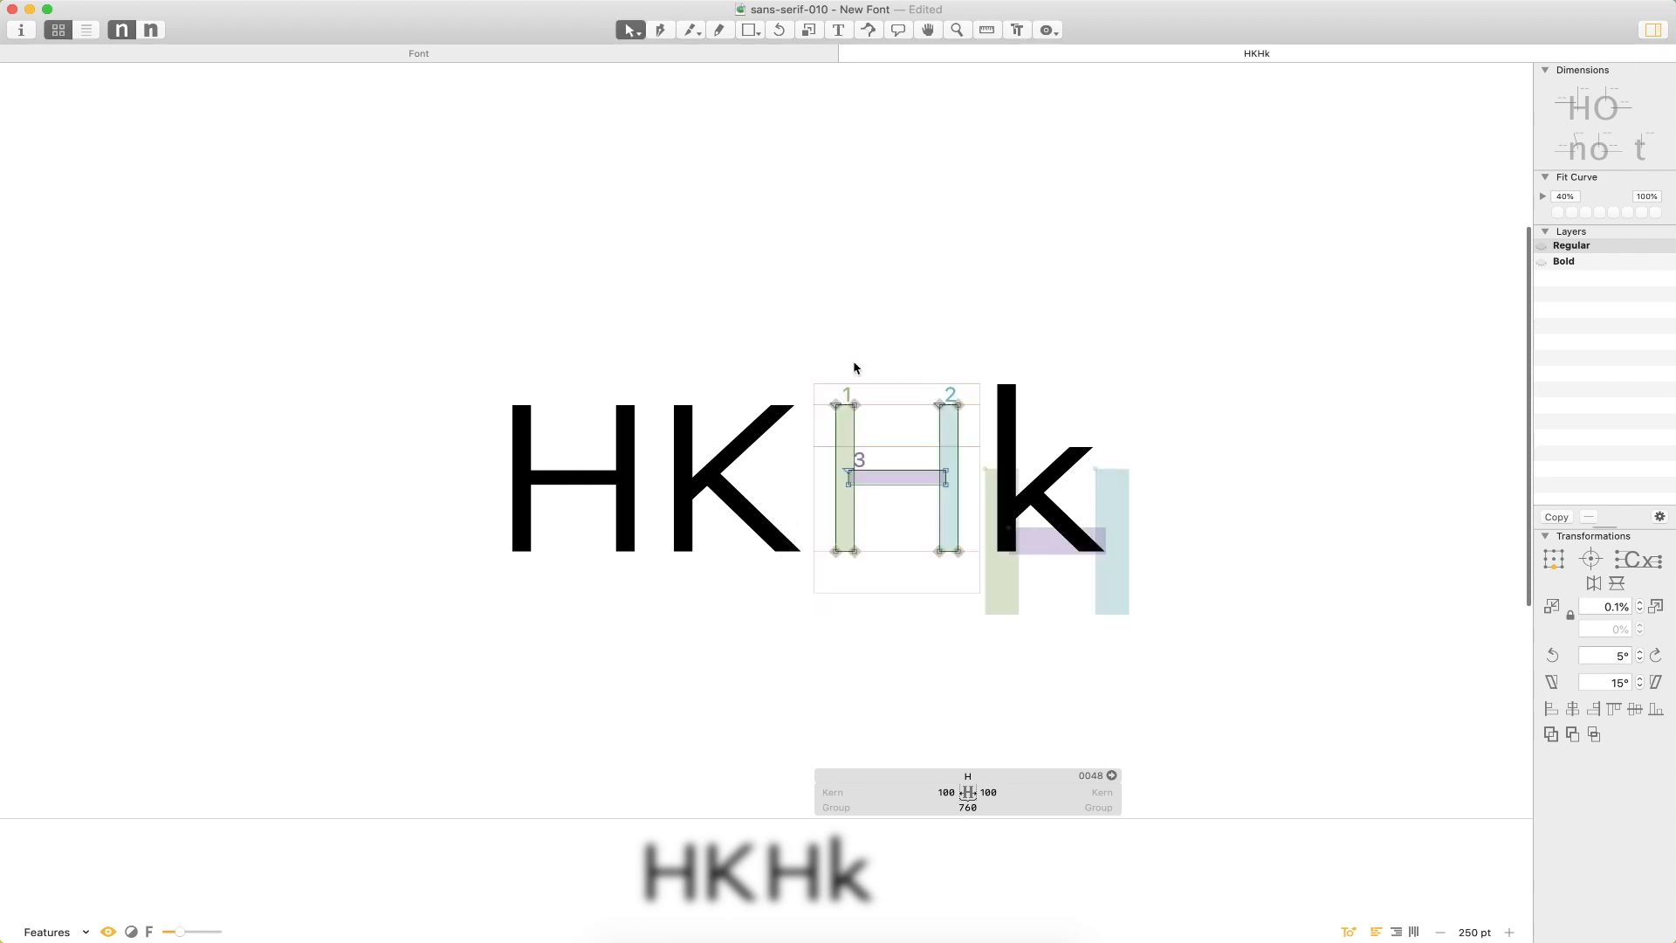
Move the K's whole upper diagonal 20 units left.
{"action": "key", "text": "super+space"}
{"action": "left_click", "coordinate": [759, 493], "text": "super"}
{"action": "double_click", "coordinate": [702, 492]}
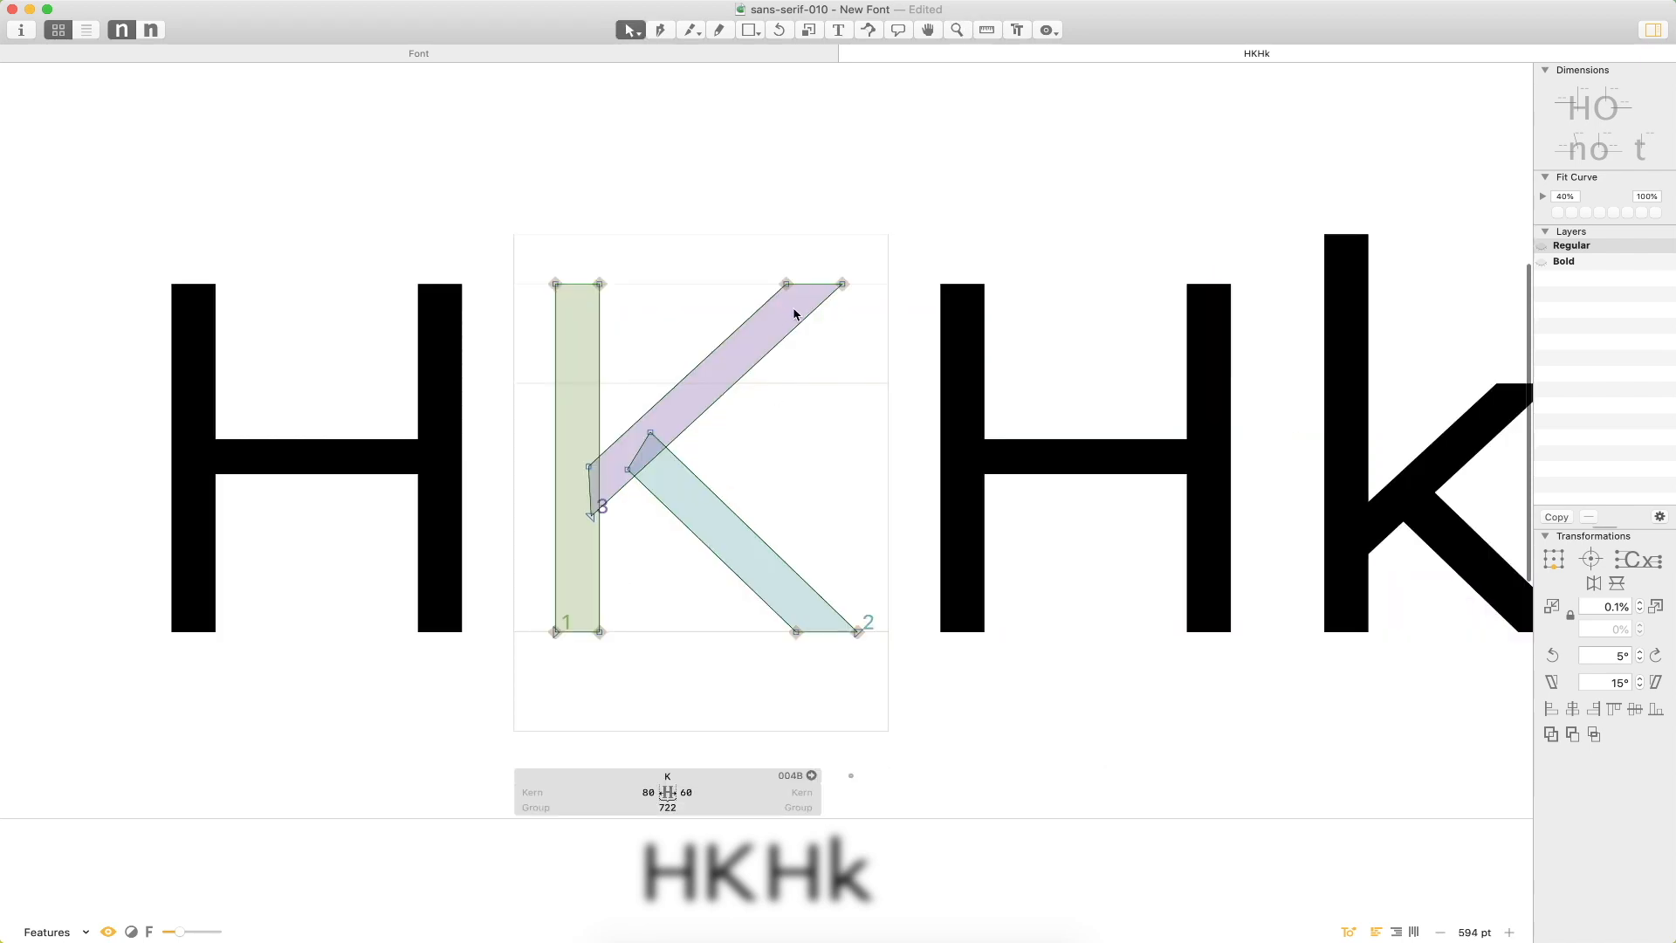
{"action": "left_click_drag", "start_coordinate": [890, 245], "coordinate": [666, 350]}
{"action": "double_click", "coordinate": [741, 328]}
{"action": "key", "text": "shift+Left"}
{"action": "key", "text": "shift+Left"}
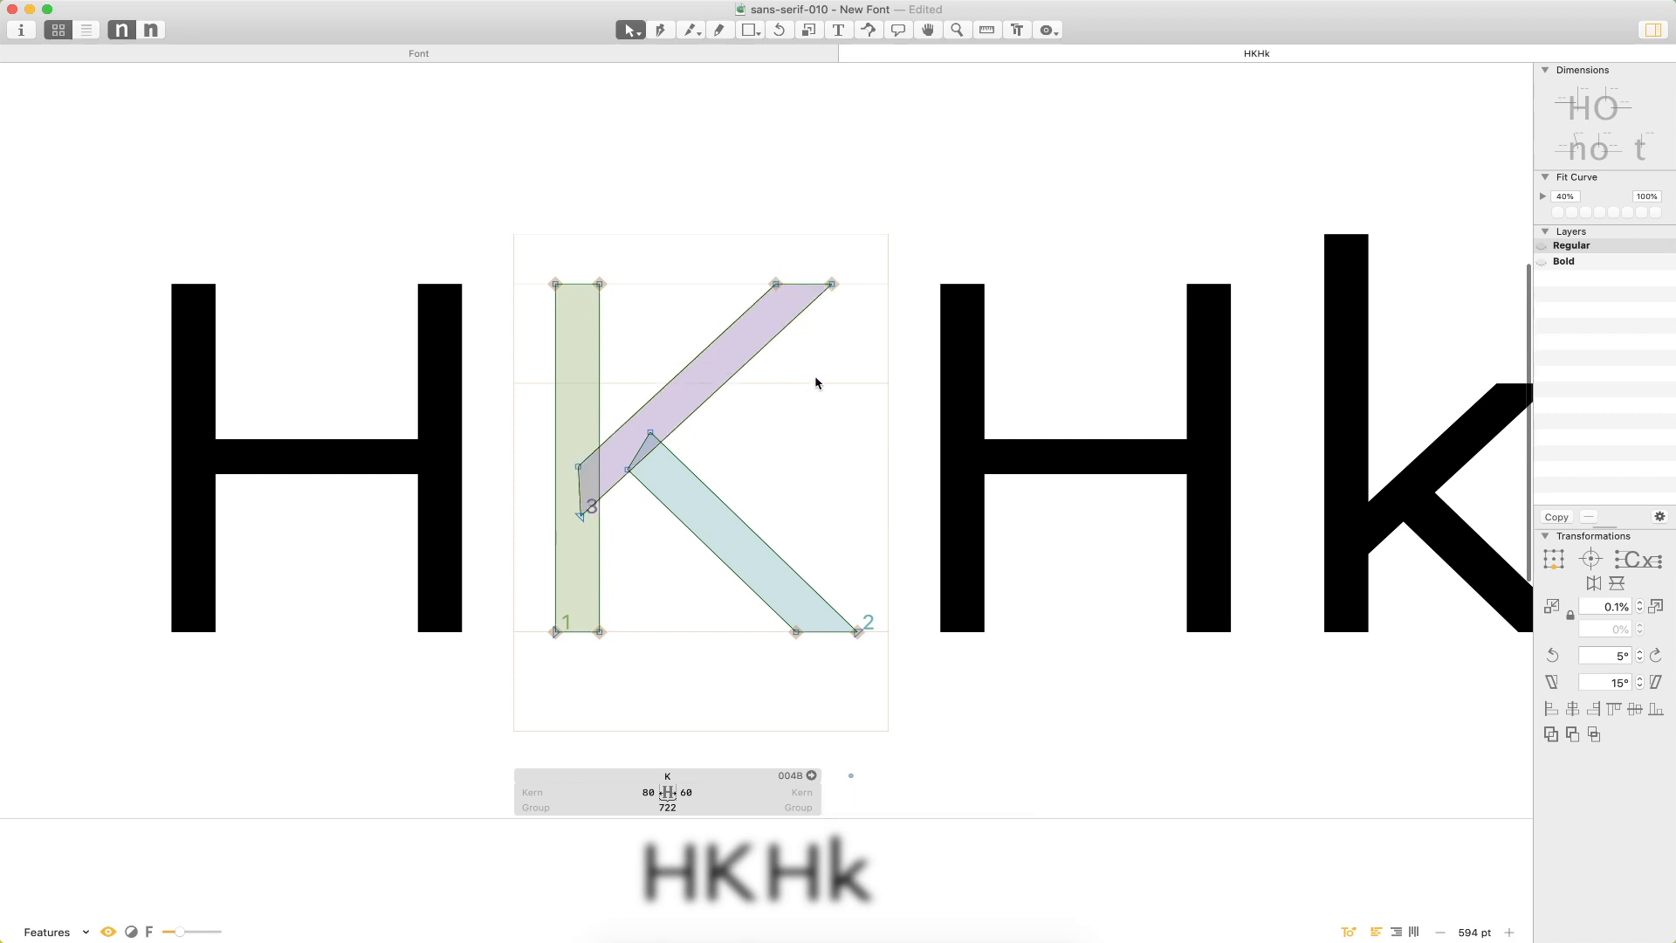
{"action": "key", "text": "t"}
{"action": "key", "text": "Escape"}
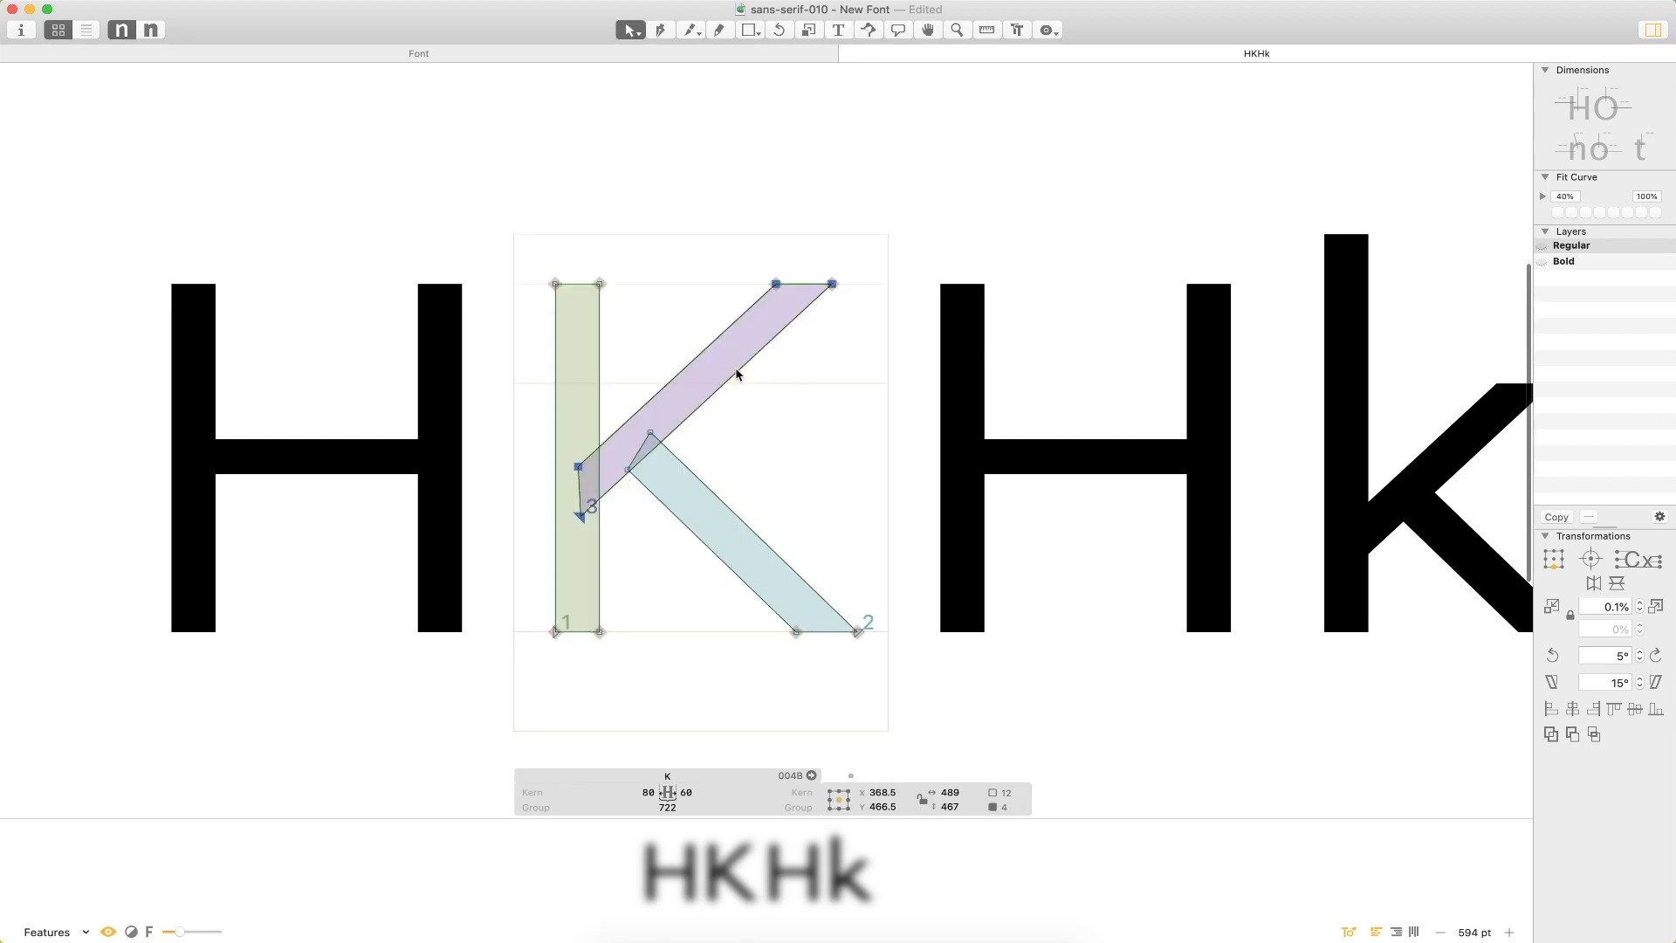
Move the K's whole upper diagonal 40 units down and another 20 units left.
{"action": "key", "text": "shift+Down"}
{"action": "key", "text": "shift+Down"}
{"action": "key", "text": "shift+Down"}
{"action": "key", "text": "shift+Down"}
{"action": "key", "text": "shift+Left"}
{"action": "key", "text": "shift+Left"}
Extend the top end of the K's upper diagonal along its slope back up to the cap height of 700.
{"action": "left_click_drag", "start_coordinate": [893, 254], "coordinate": [689, 335]}
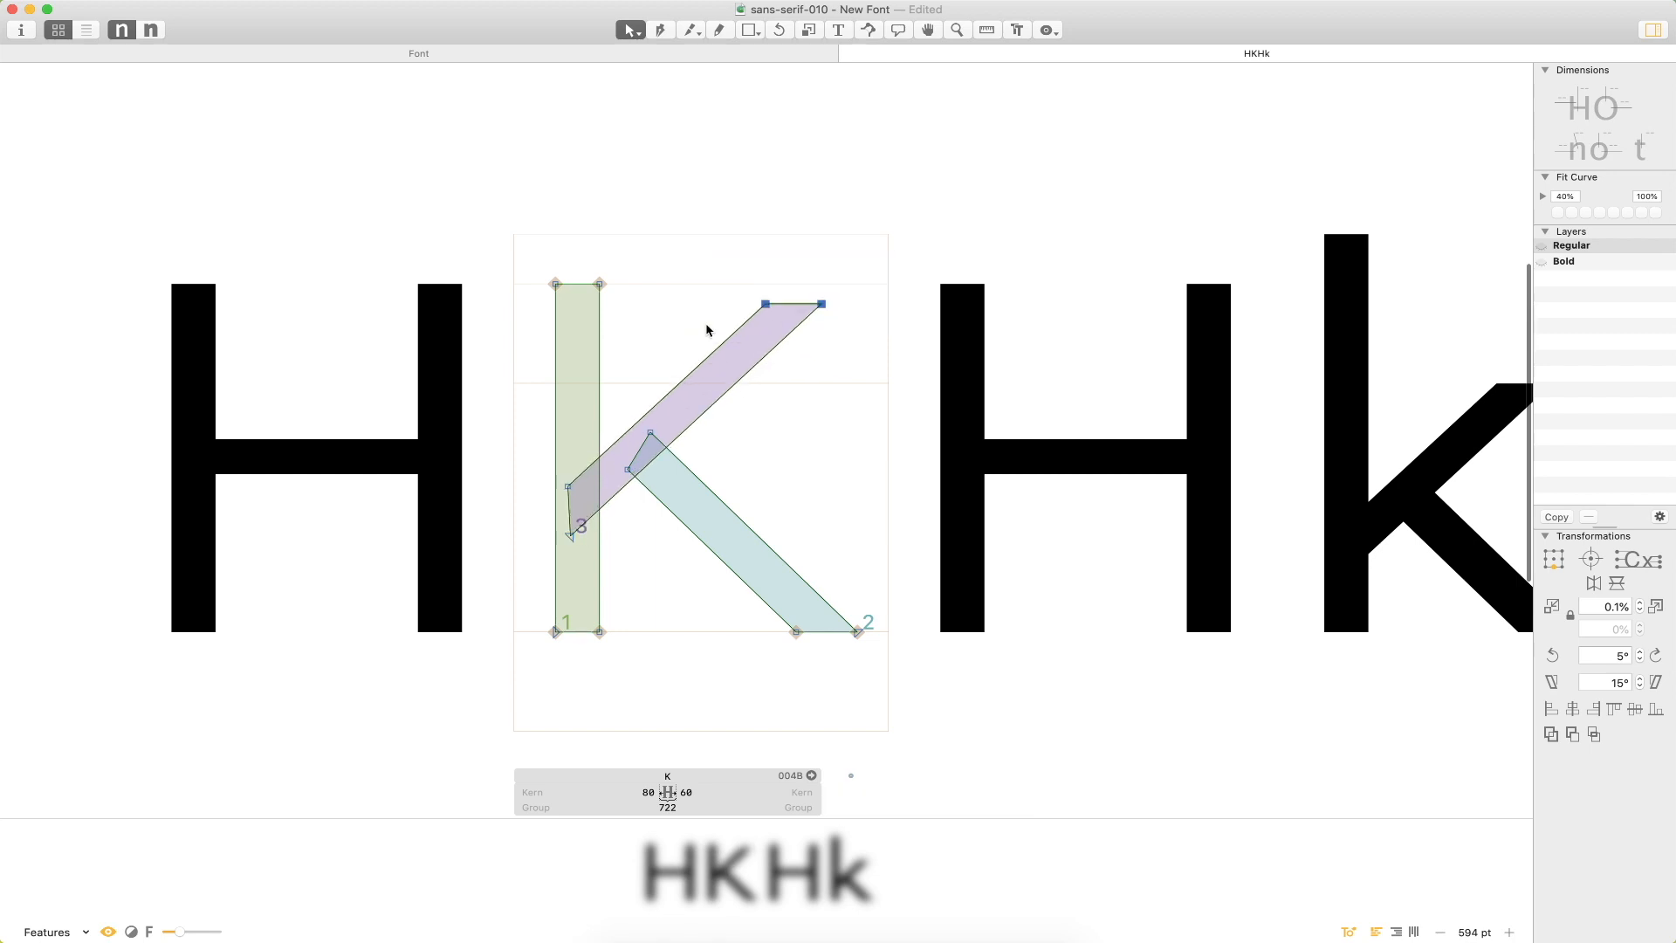
{"action": "left_click_drag", "start_coordinate": [821, 305], "coordinate": [844, 283]}
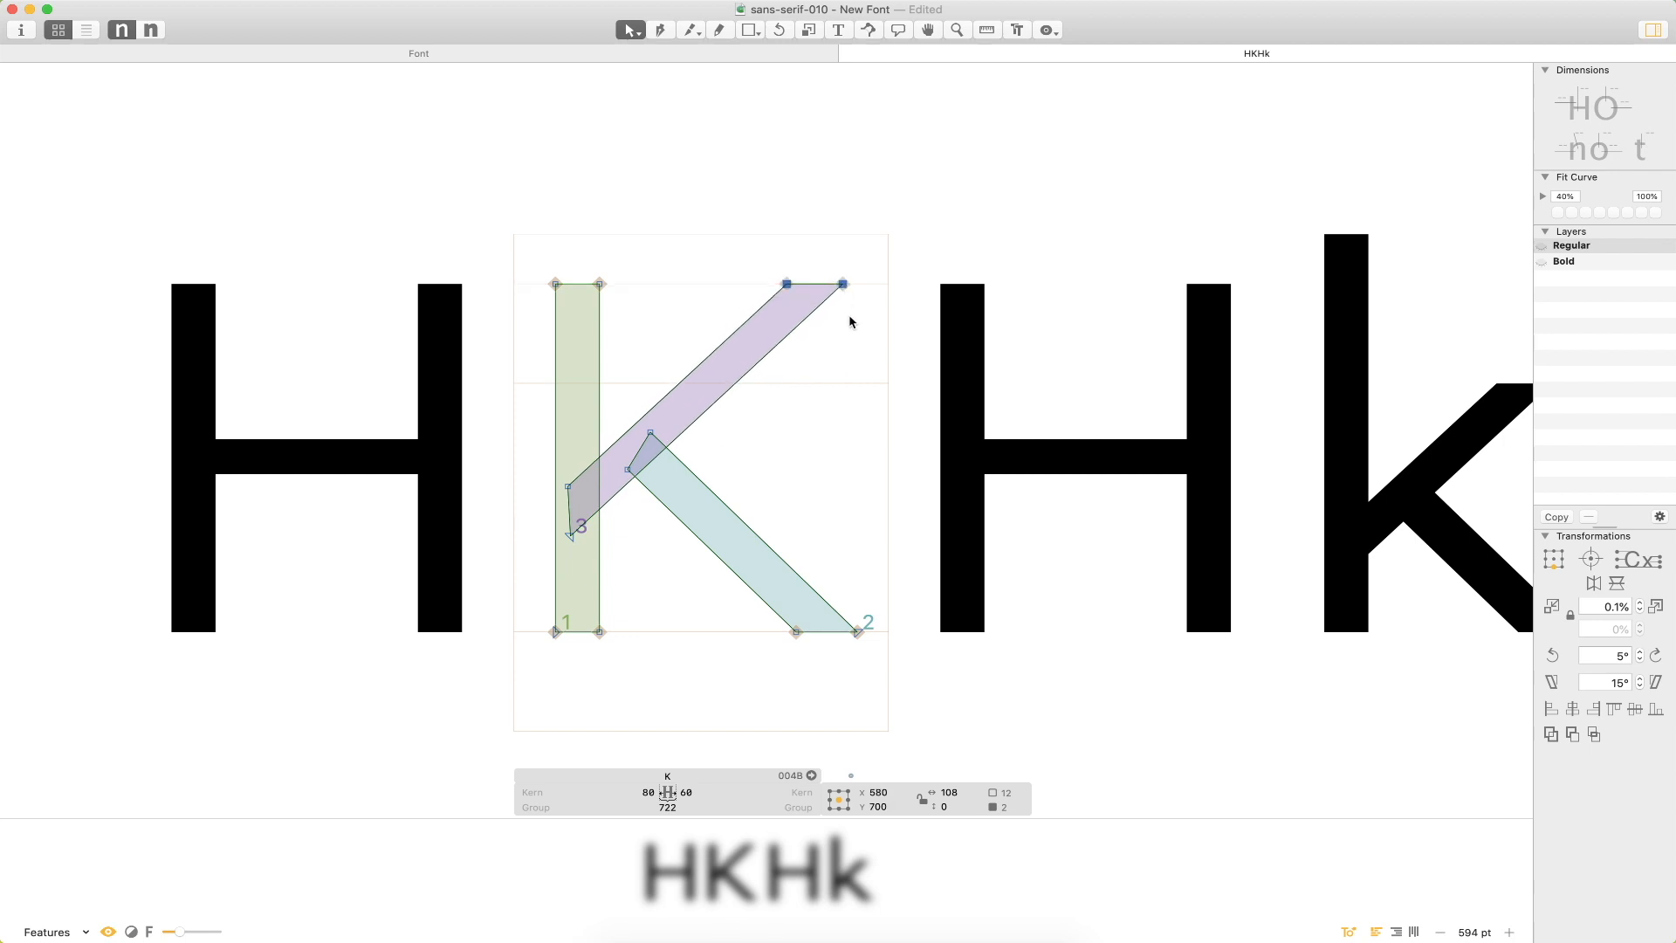
{"action": "left_click", "coordinate": [851, 312]}
{"action": "key", "text": "t"}
{"action": "left_click", "coordinate": [810, 487]}
{"action": "key", "text": "Escape"}
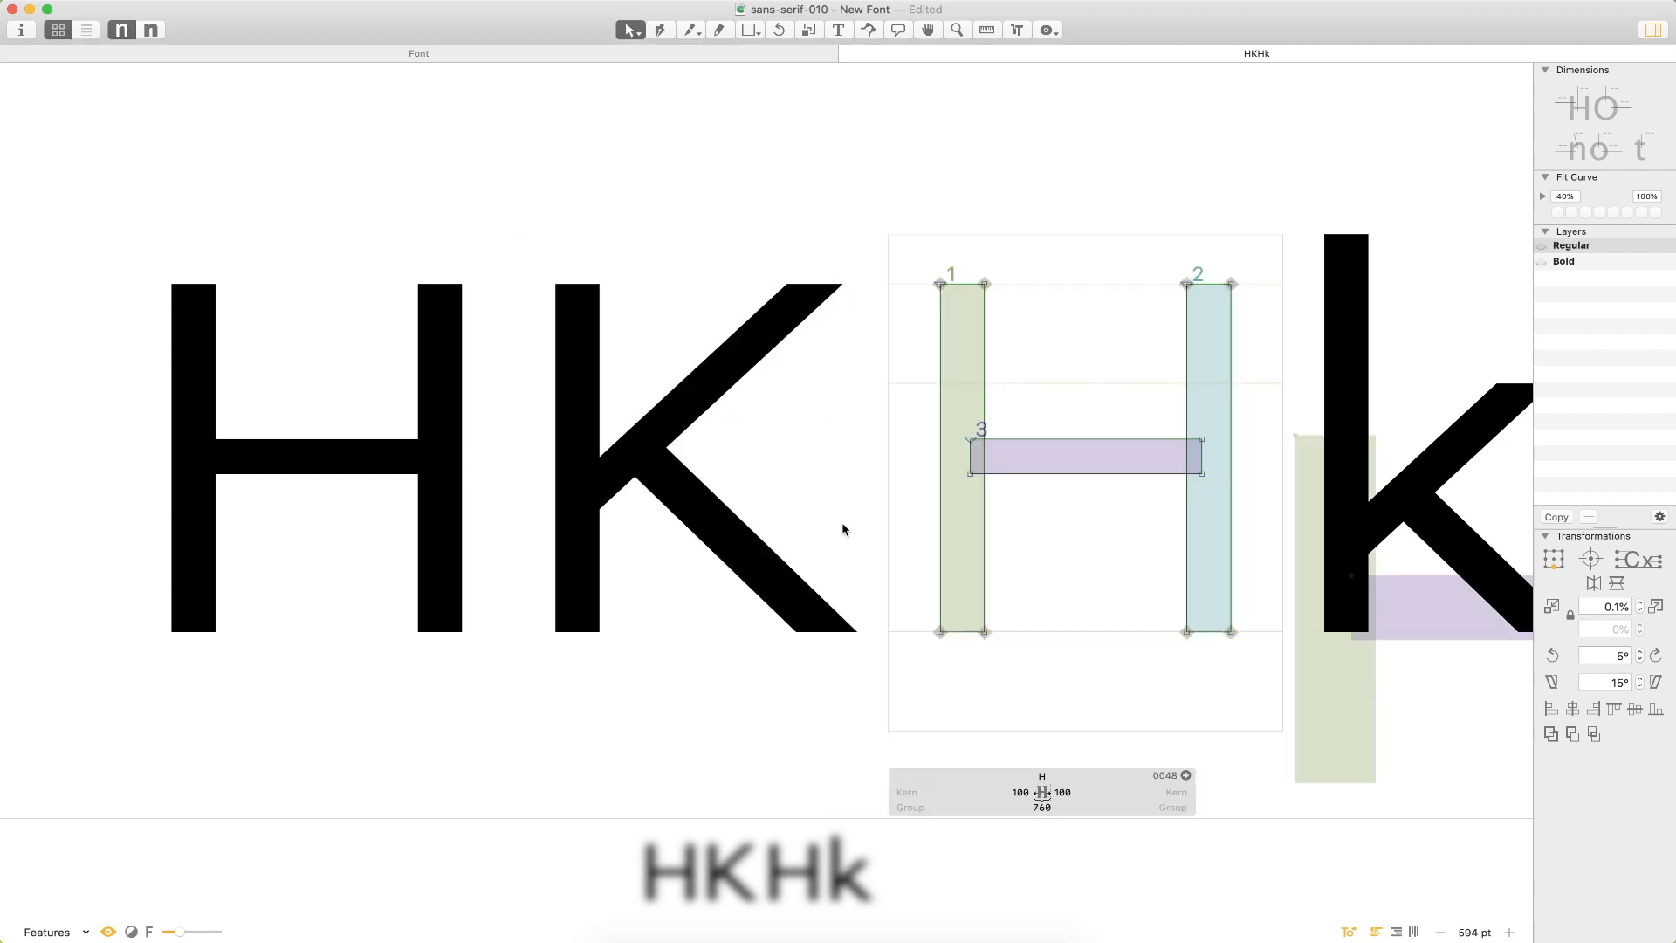
Paste a vertical stem at the tip of the K's upper diagonal to compare its reach with the lower leg, and delete the stem.
{"action": "left_click", "coordinate": [931, 445]}
{"action": "double_click", "coordinate": [810, 426]}
{"action": "key", "text": "super+v"}
{"action": "left_click_drag", "start_coordinate": [604, 373], "coordinate": [888, 364]}
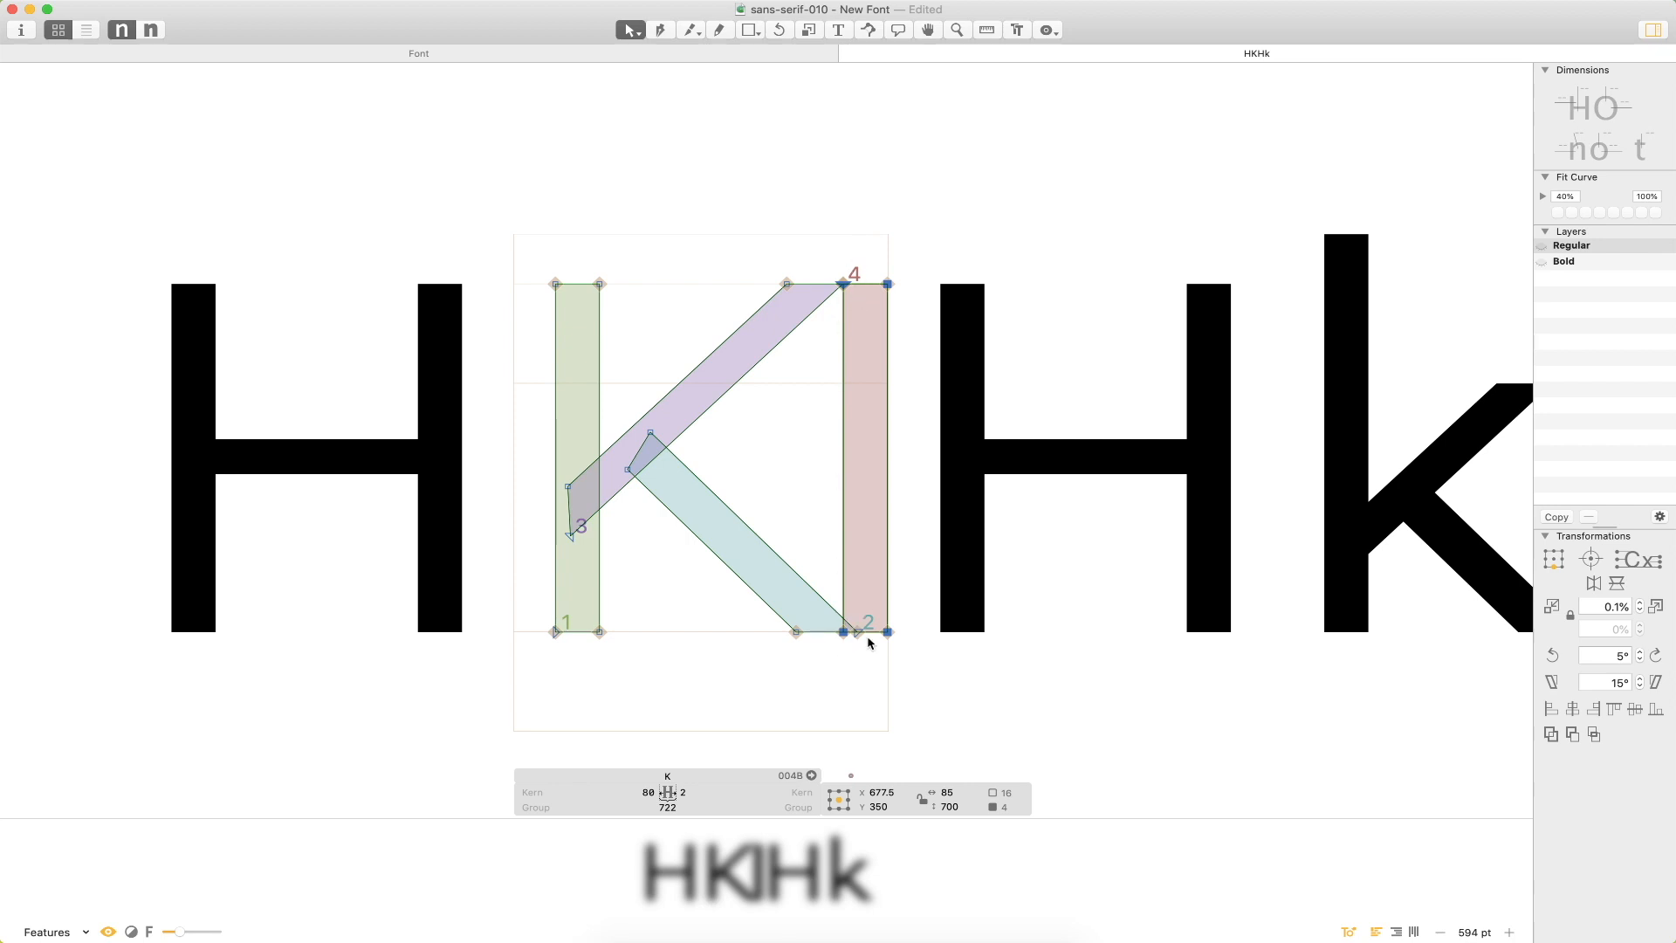
{"action": "left_click_drag", "start_coordinate": [843, 554], "coordinate": [845, 553]}
{"action": "left_click", "coordinate": [843, 555]}
{"action": "left_click", "coordinate": [856, 536]}
{"action": "key", "text": "Delete"}
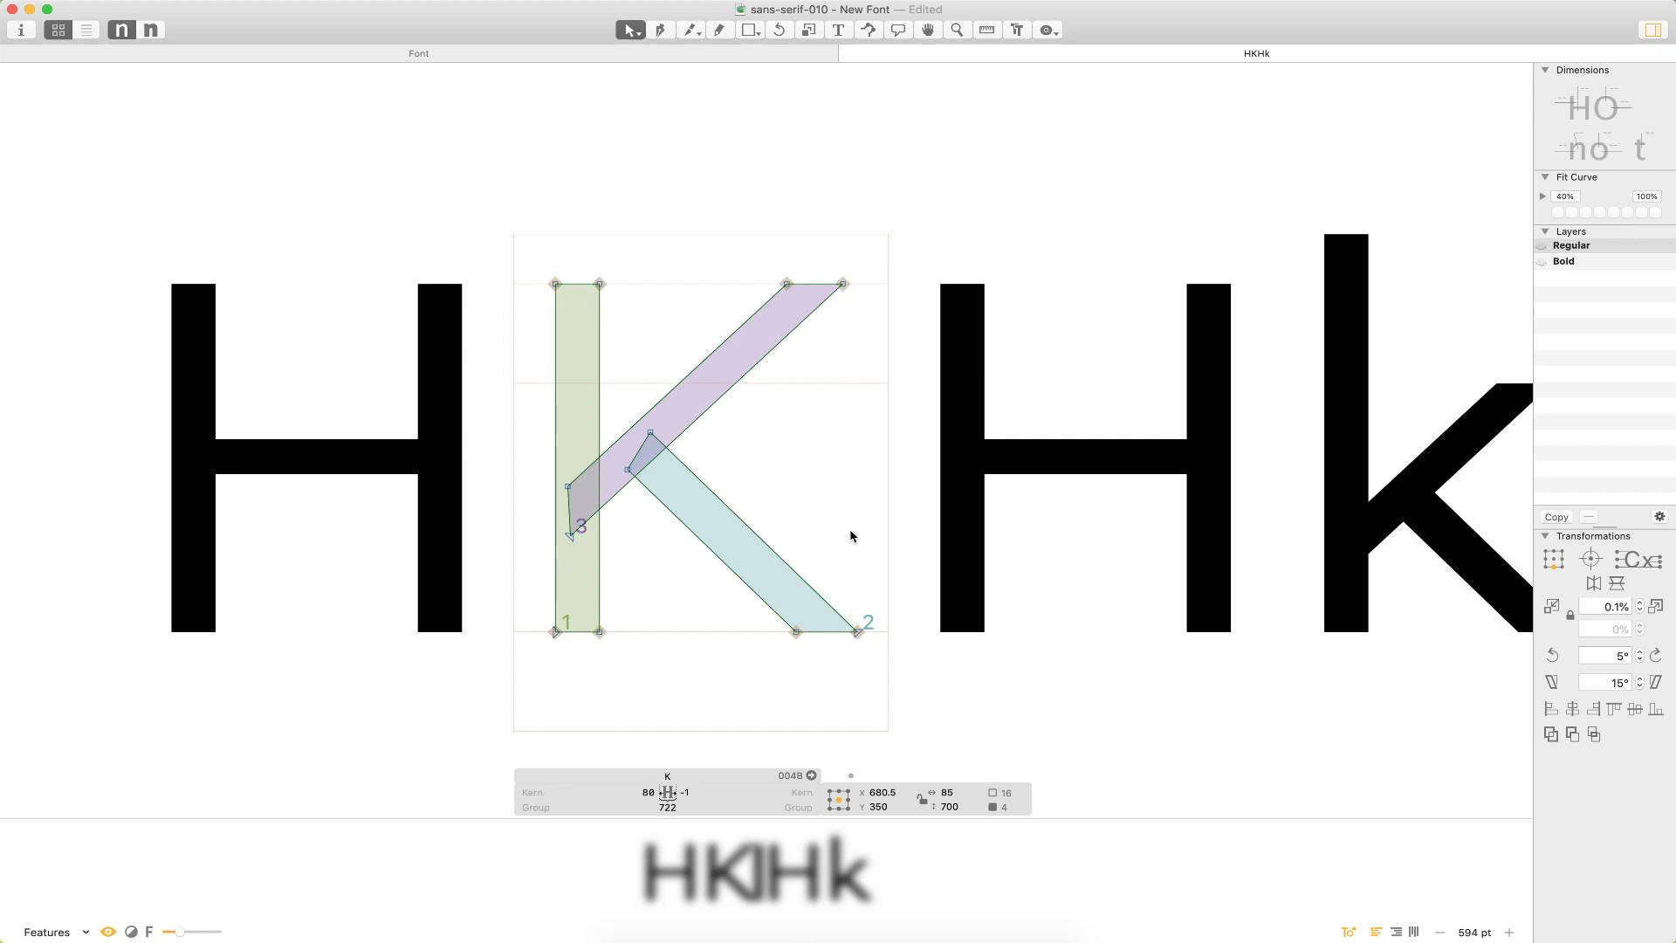
{"action": "key", "text": "t"}
{"action": "key", "text": "r"}
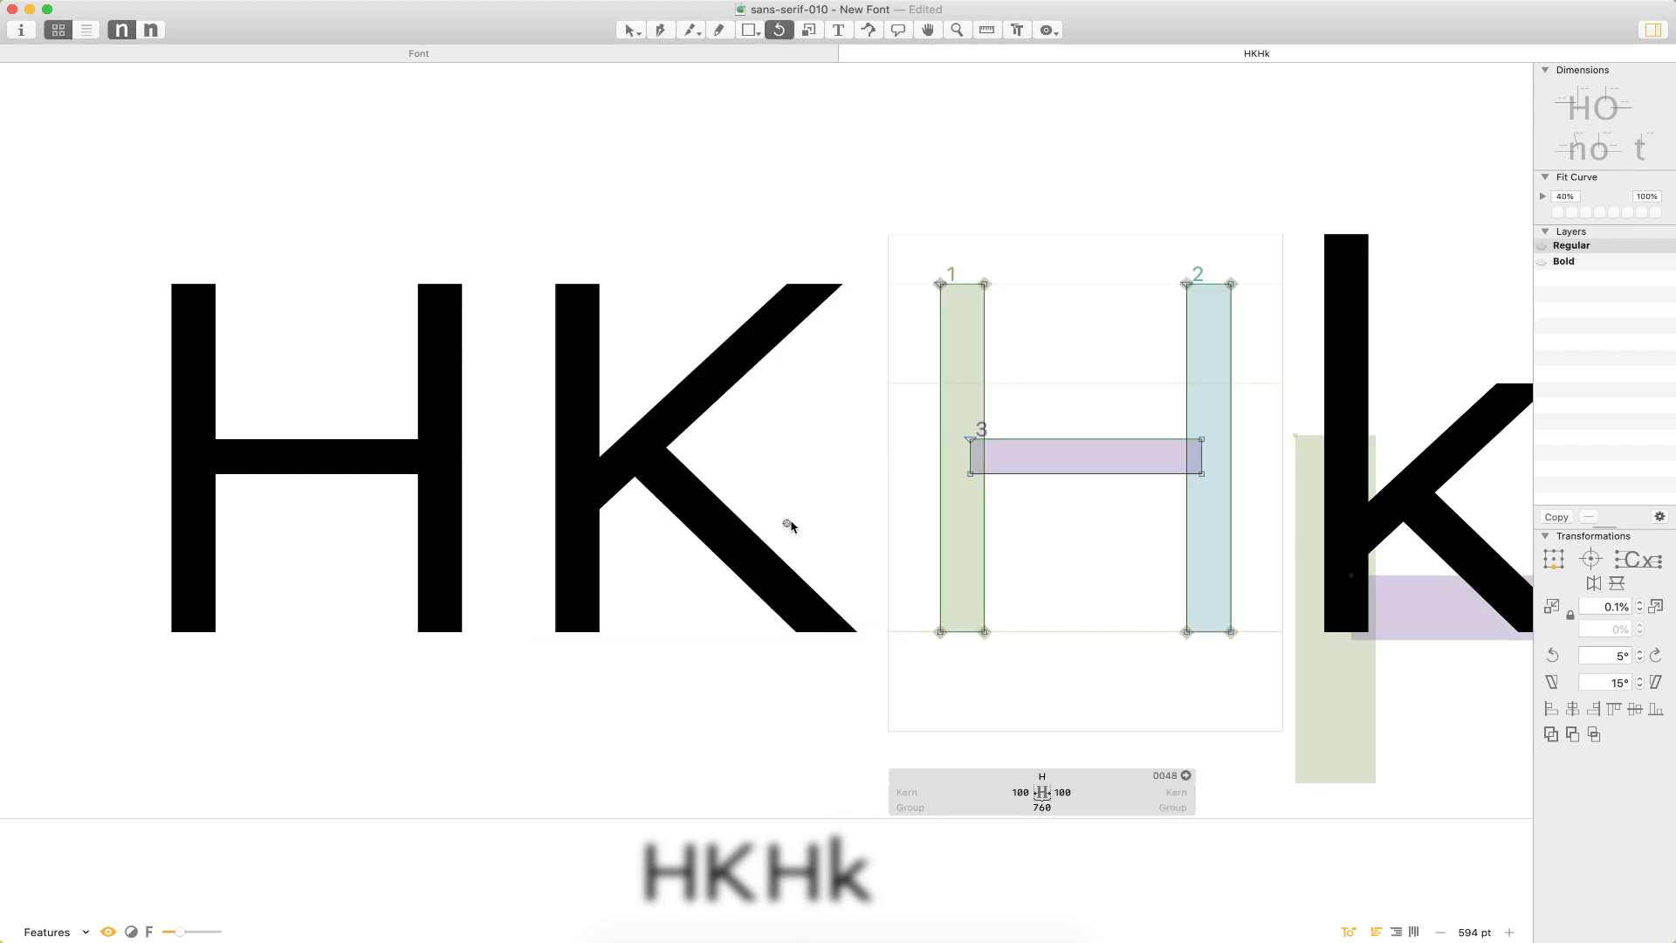
{"action": "key", "text": "t"}
{"action": "key", "text": "Escape"}
Set the K's left sidebearing to 100.
{"action": "double_click", "coordinate": [765, 506]}
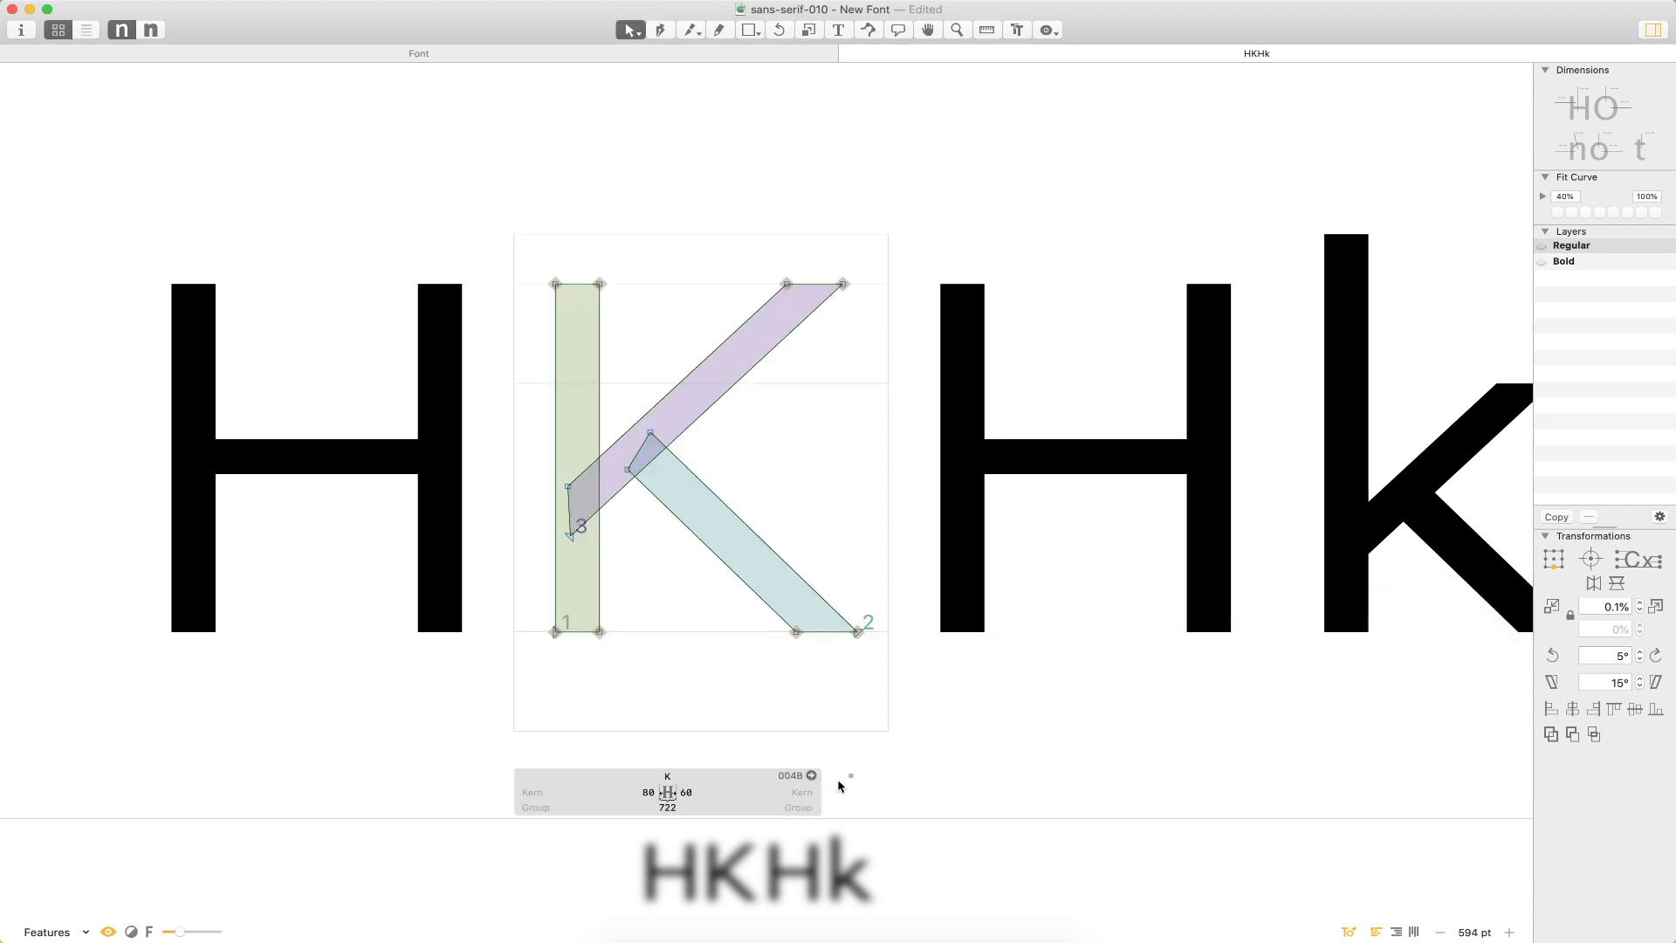
{"action": "double_click", "coordinate": [441, 608]}
{"action": "double_click", "coordinate": [673, 627]}
{"action": "left_click", "coordinate": [648, 792]}
{"action": "type", "text": "100"}
{"action": "key", "text": "Return"}
Insert a K before the first H, making the text line KHKHk.
{"action": "key", "text": "super+minus"}
{"action": "key", "text": "super+minus"}
{"action": "key", "text": "super+minus"}
{"action": "key", "text": "t"}
{"action": "left_click", "coordinate": [437, 441]}
{"action": "type", "text": "K"}
{"action": "key", "text": "Escape"}
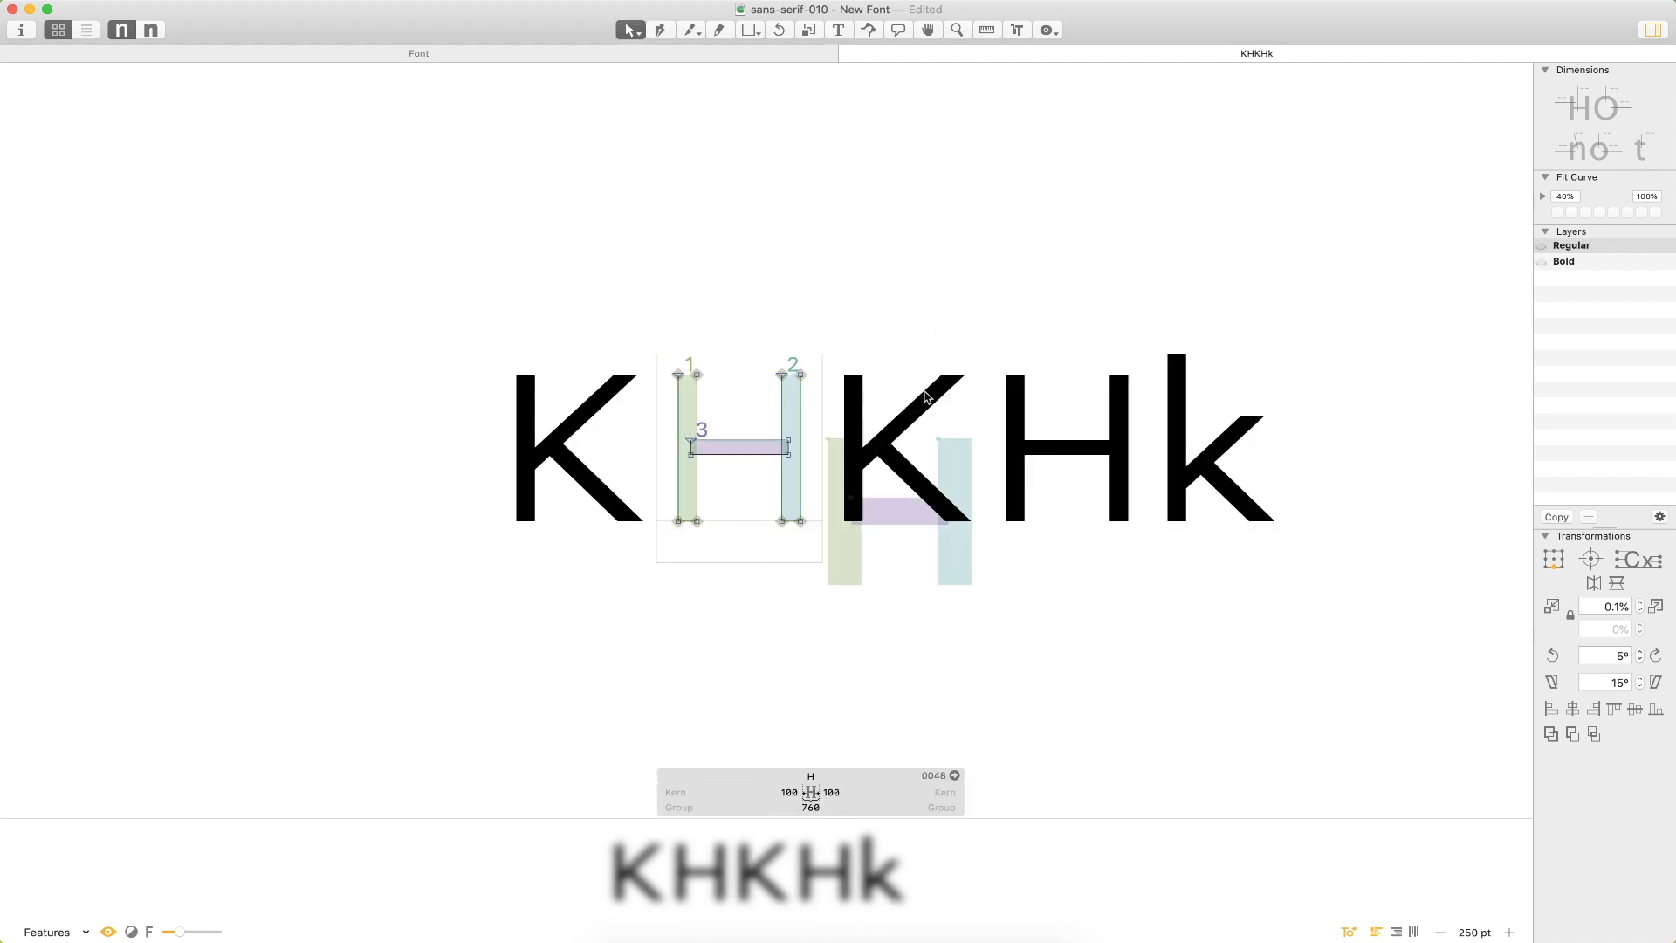
{"action": "double_click", "coordinate": [964, 471]}
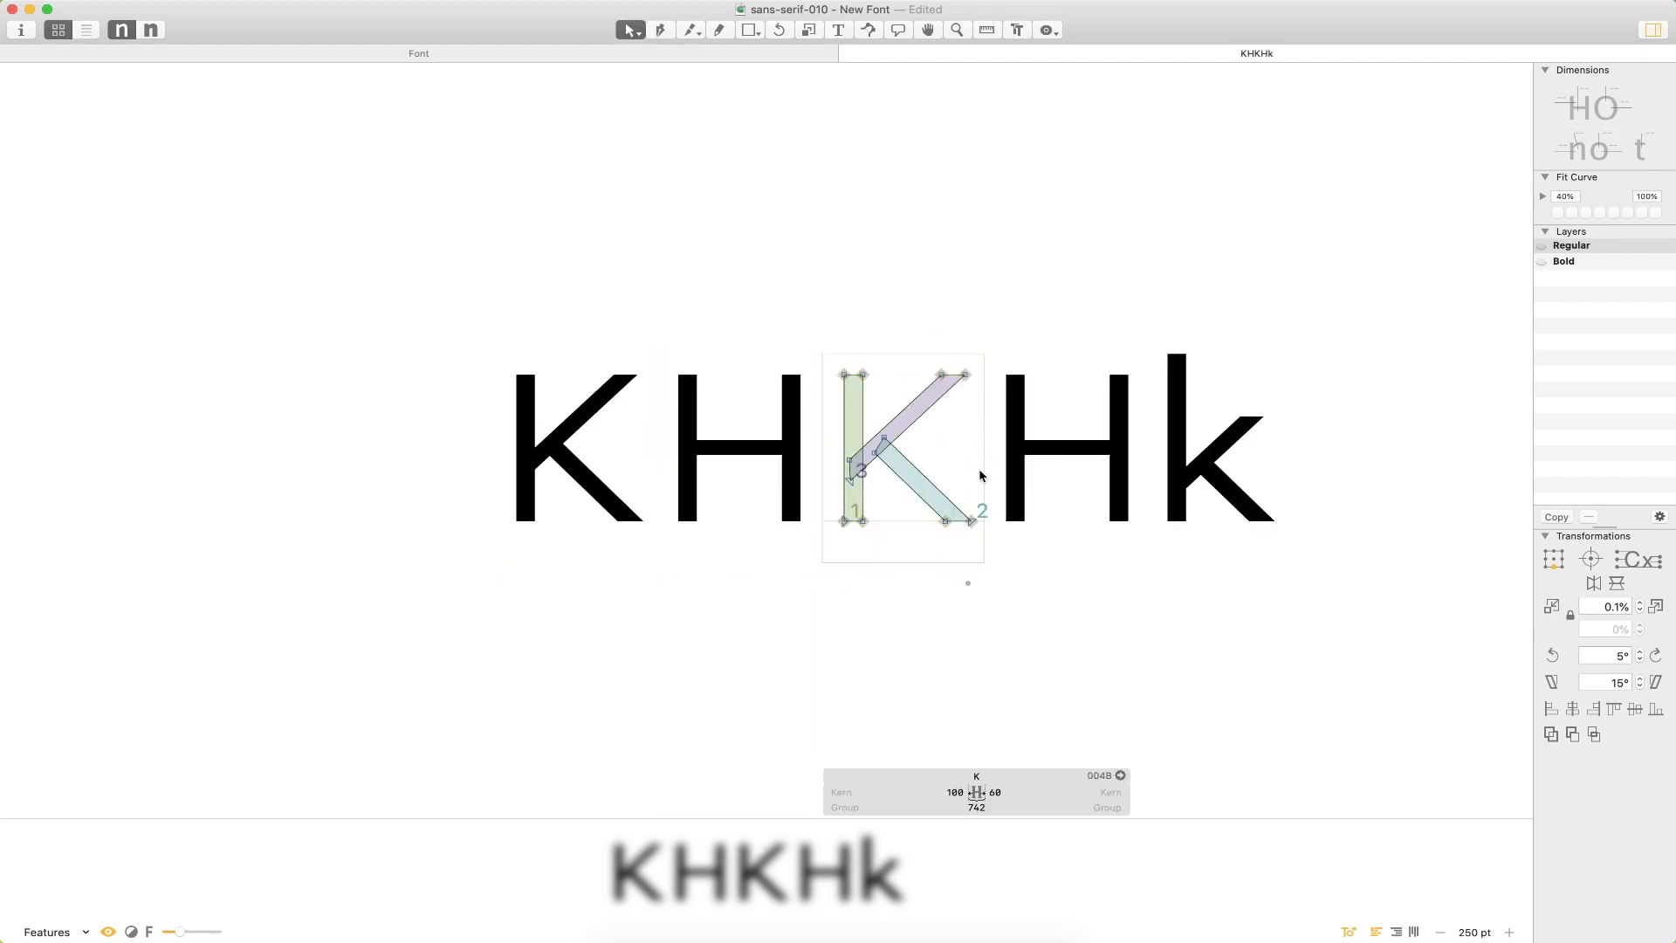
Add another K and H at the start of the text line, making it KHKHKHk.
{"action": "key", "text": "t"}
{"action": "left_click", "coordinate": [473, 448]}
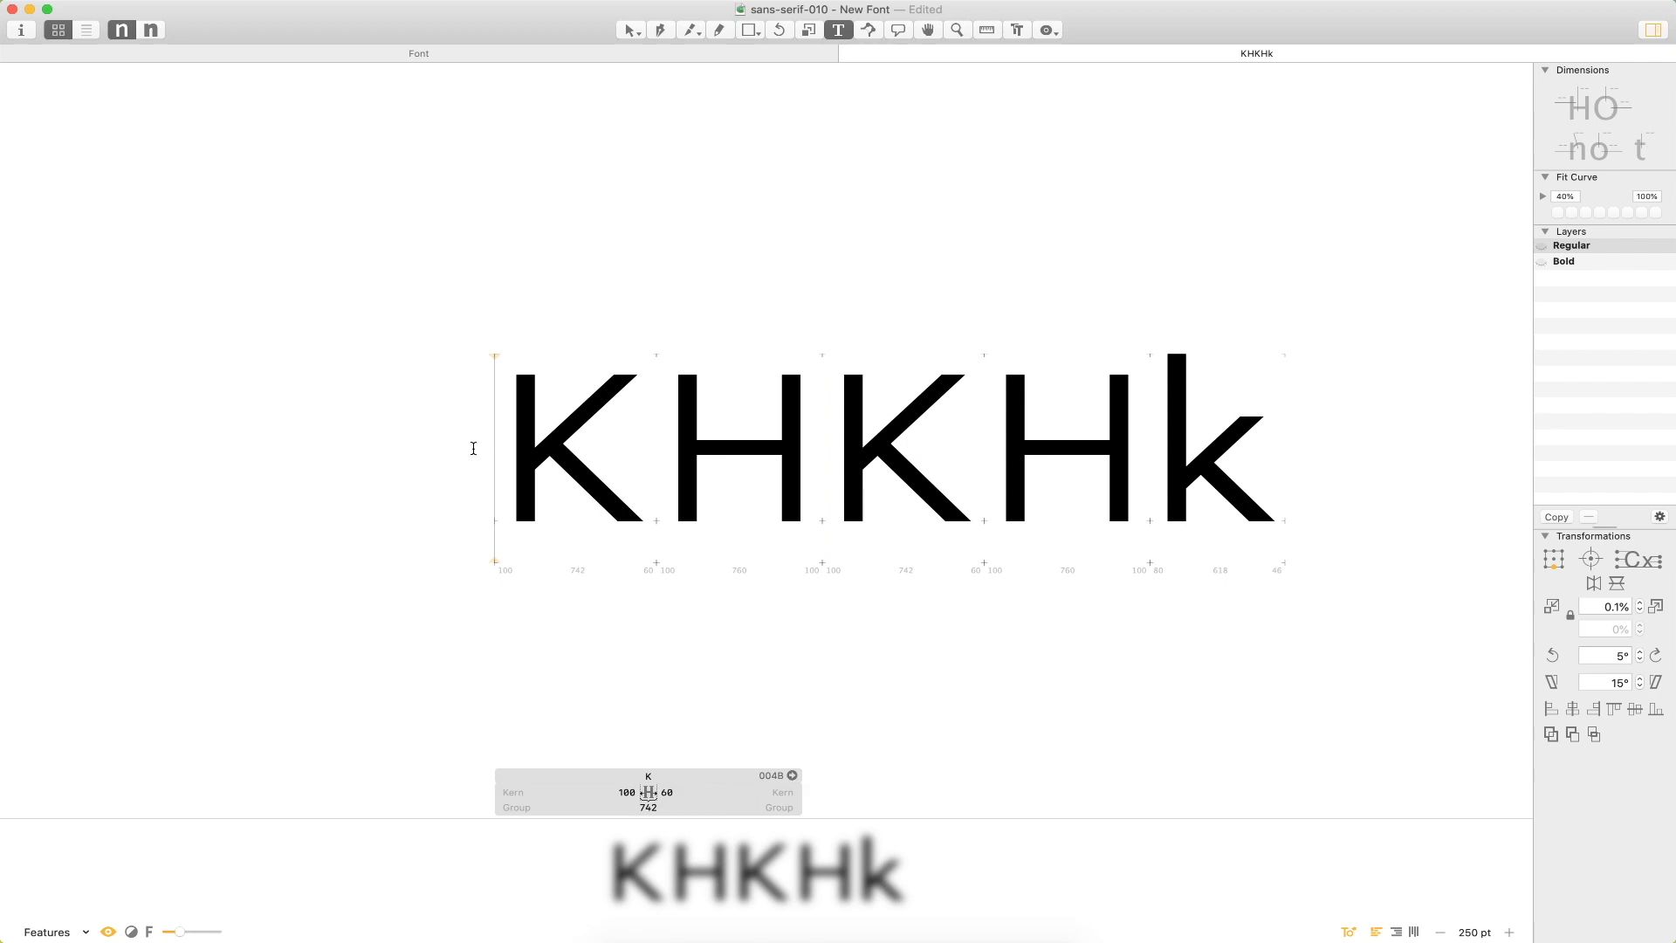
{"action": "type", "text": "H"}
{"action": "key", "text": "Left"}
{"action": "type", "text": "K"}
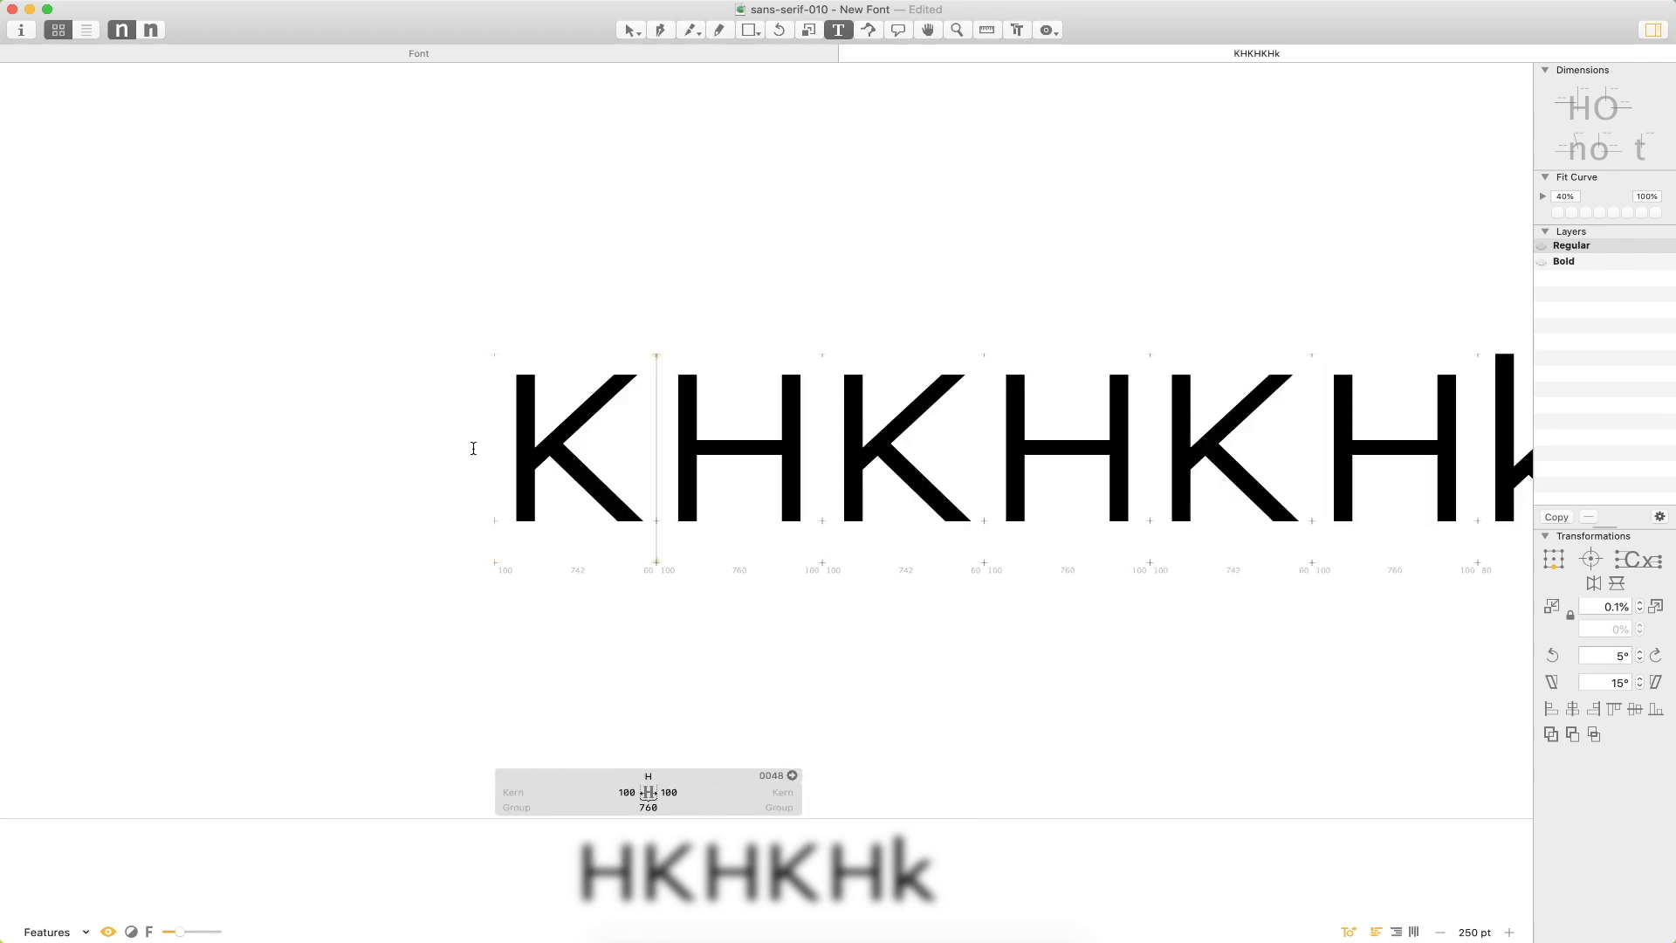
{"action": "key", "text": "Escape"}
Try a right sidebearing of 40 on the K.
{"action": "left_click_drag", "start_coordinate": [1175, 412], "coordinate": [892, 368]}
{"action": "double_click", "coordinate": [972, 389]}
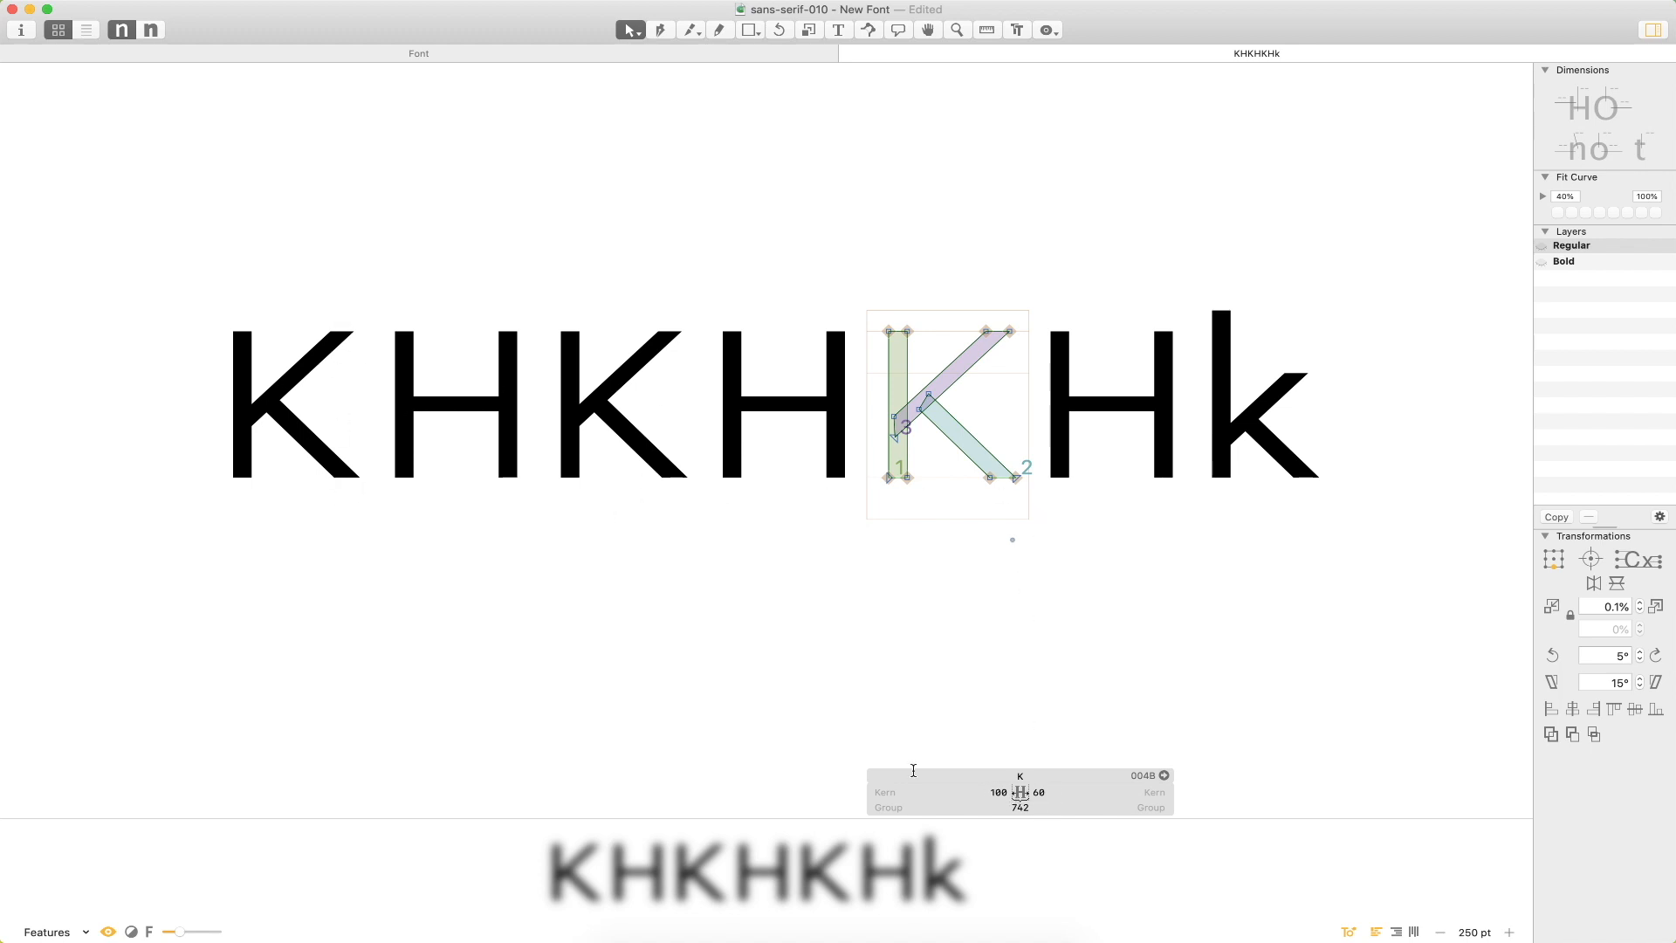
{"action": "left_click", "coordinate": [1066, 790]}
{"action": "type", "text": "0"}
{"action": "key", "text": "Return"}
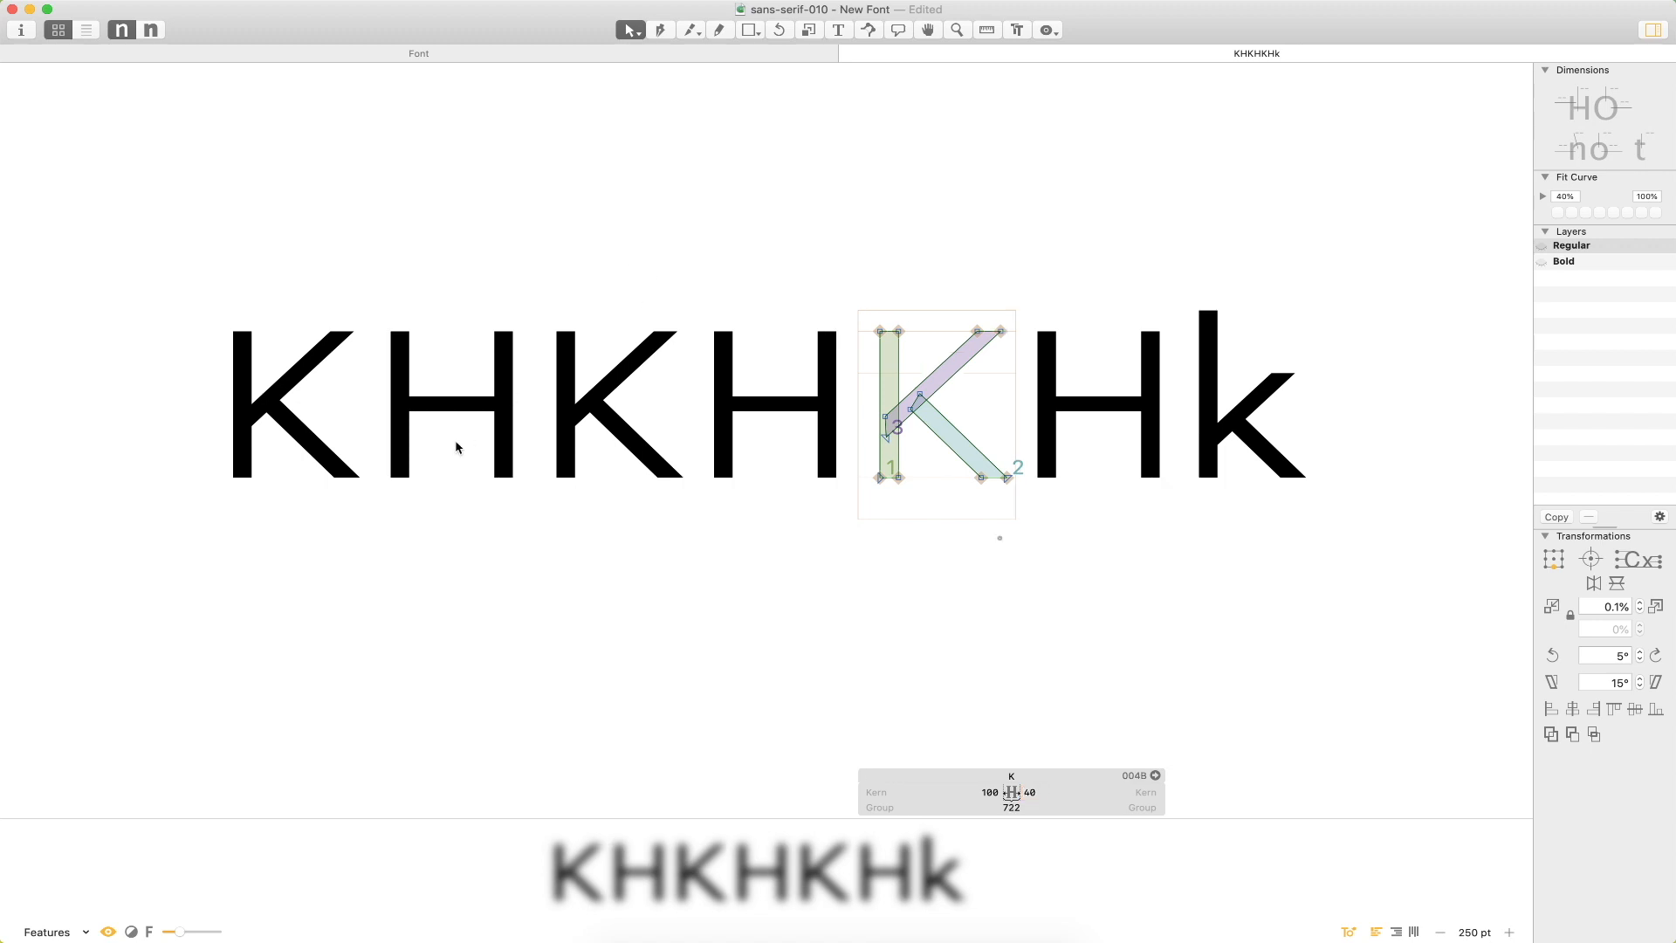
Set the K's right sidebearing to 50.
{"action": "left_click", "coordinate": [1037, 791]}
{"action": "type", "text": "50"}
{"action": "key", "text": "Return"}
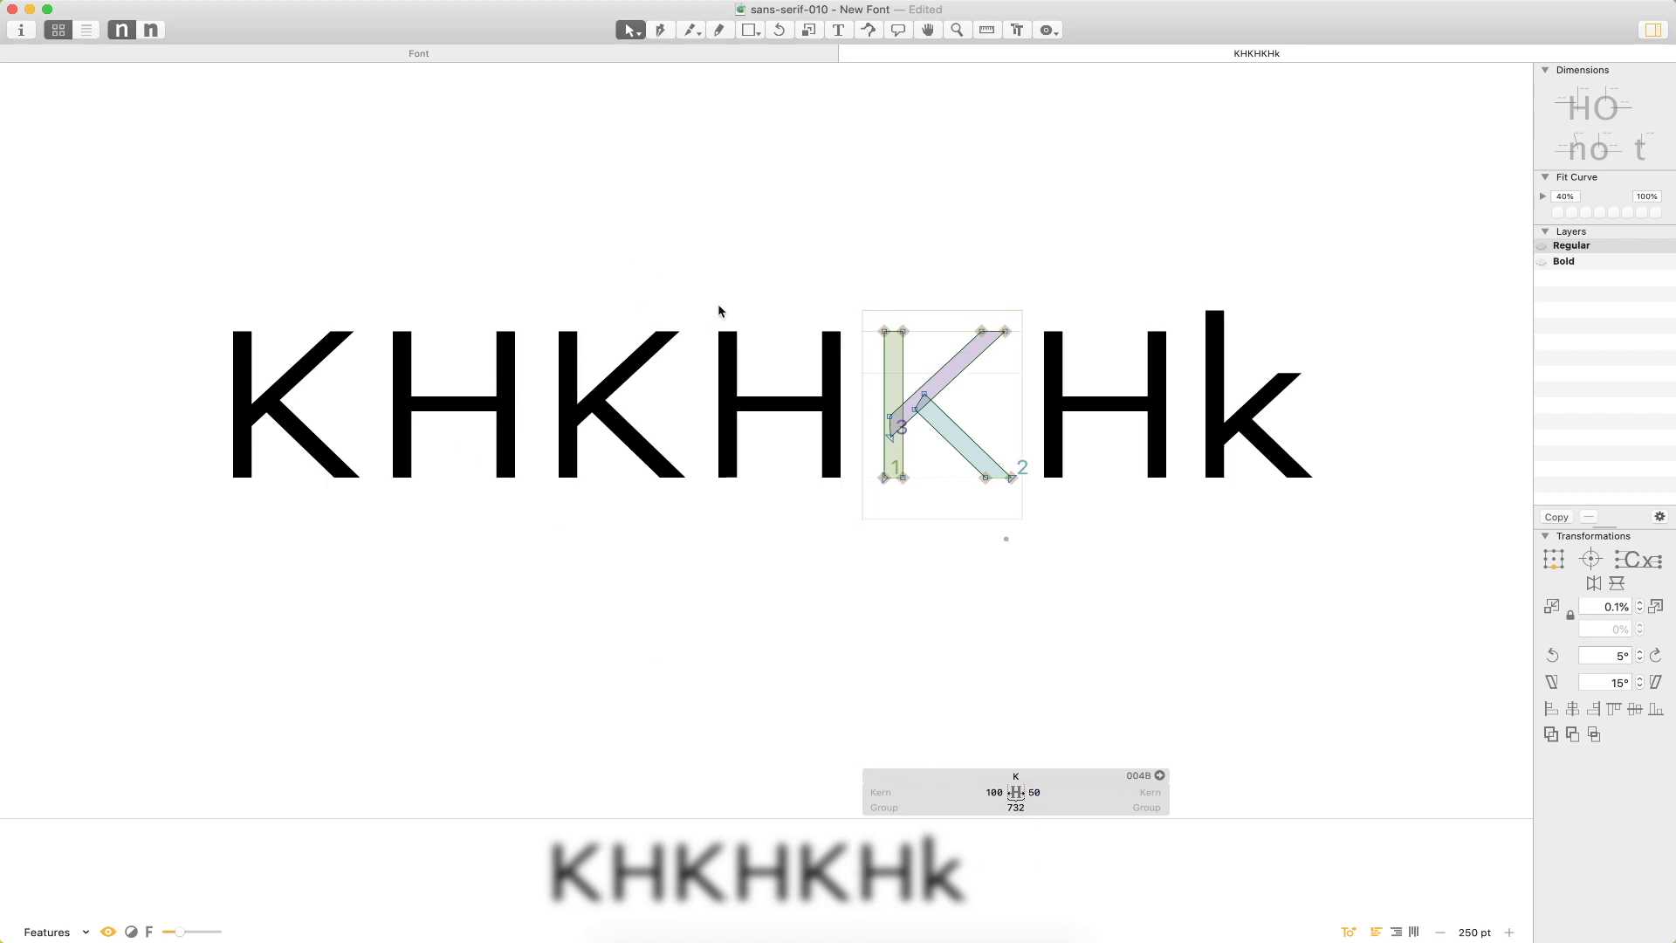
Delete the last H and the lowercase k from the text line, leaving KHKHK.
{"action": "double_click", "coordinate": [1037, 414]}
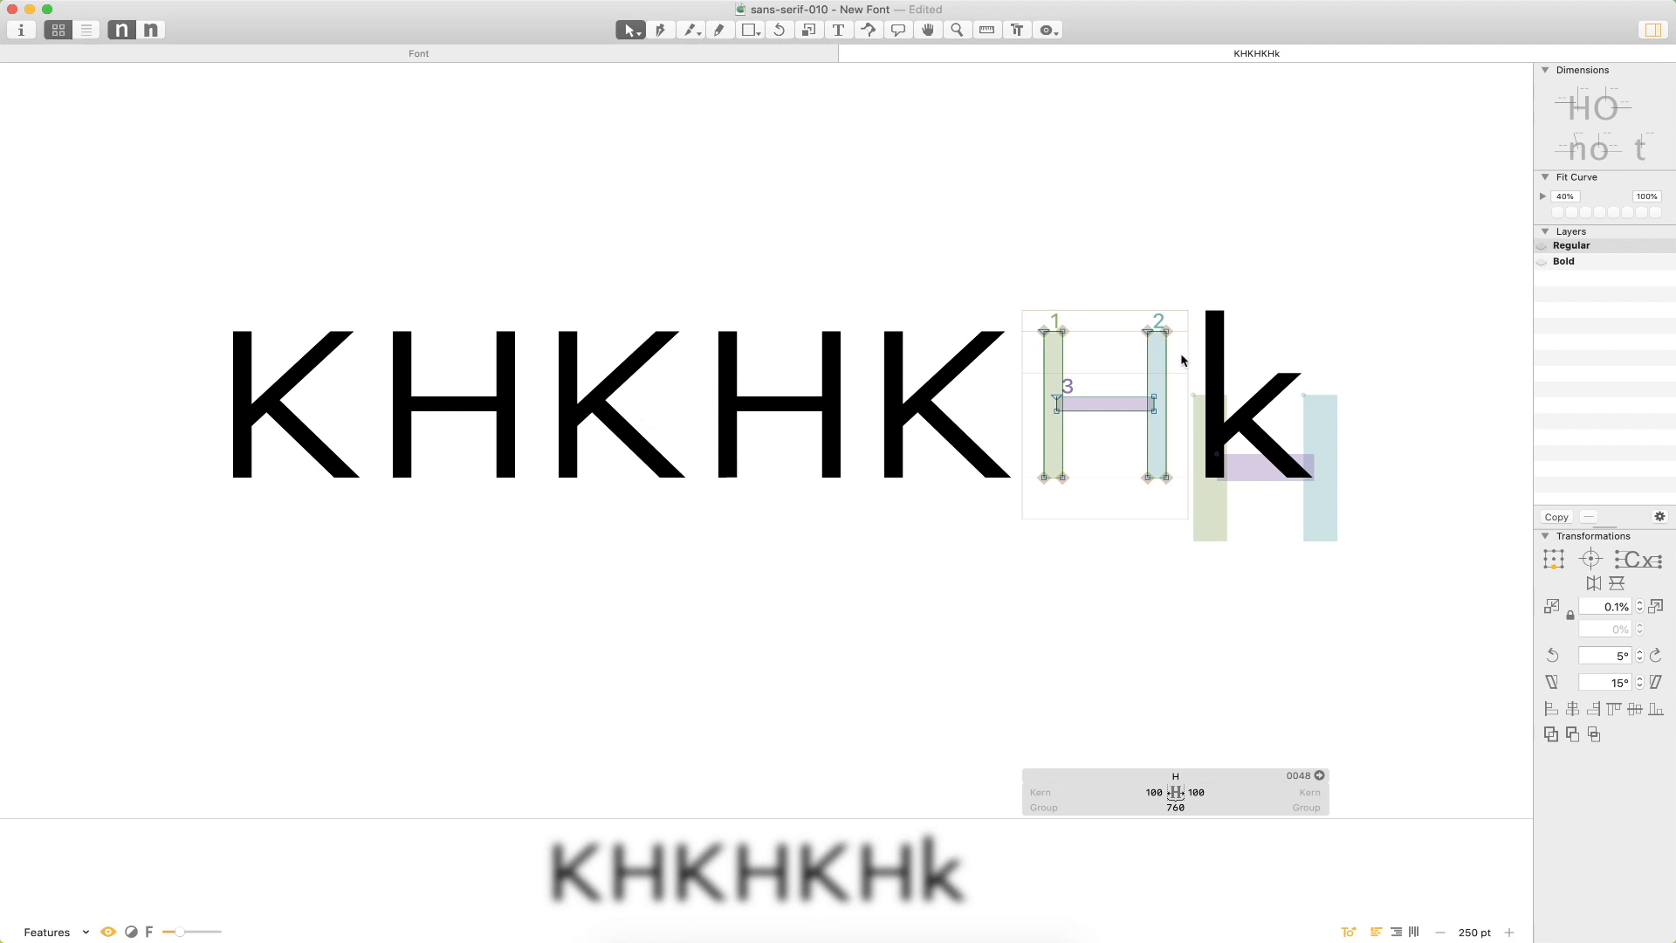
{"action": "key", "text": "t"}
{"action": "left_click", "coordinate": [1179, 386]}
{"action": "key", "text": "BackSpace"}
{"action": "left_click", "coordinate": [1187, 380]}
{"action": "key", "text": "BackSpace"}
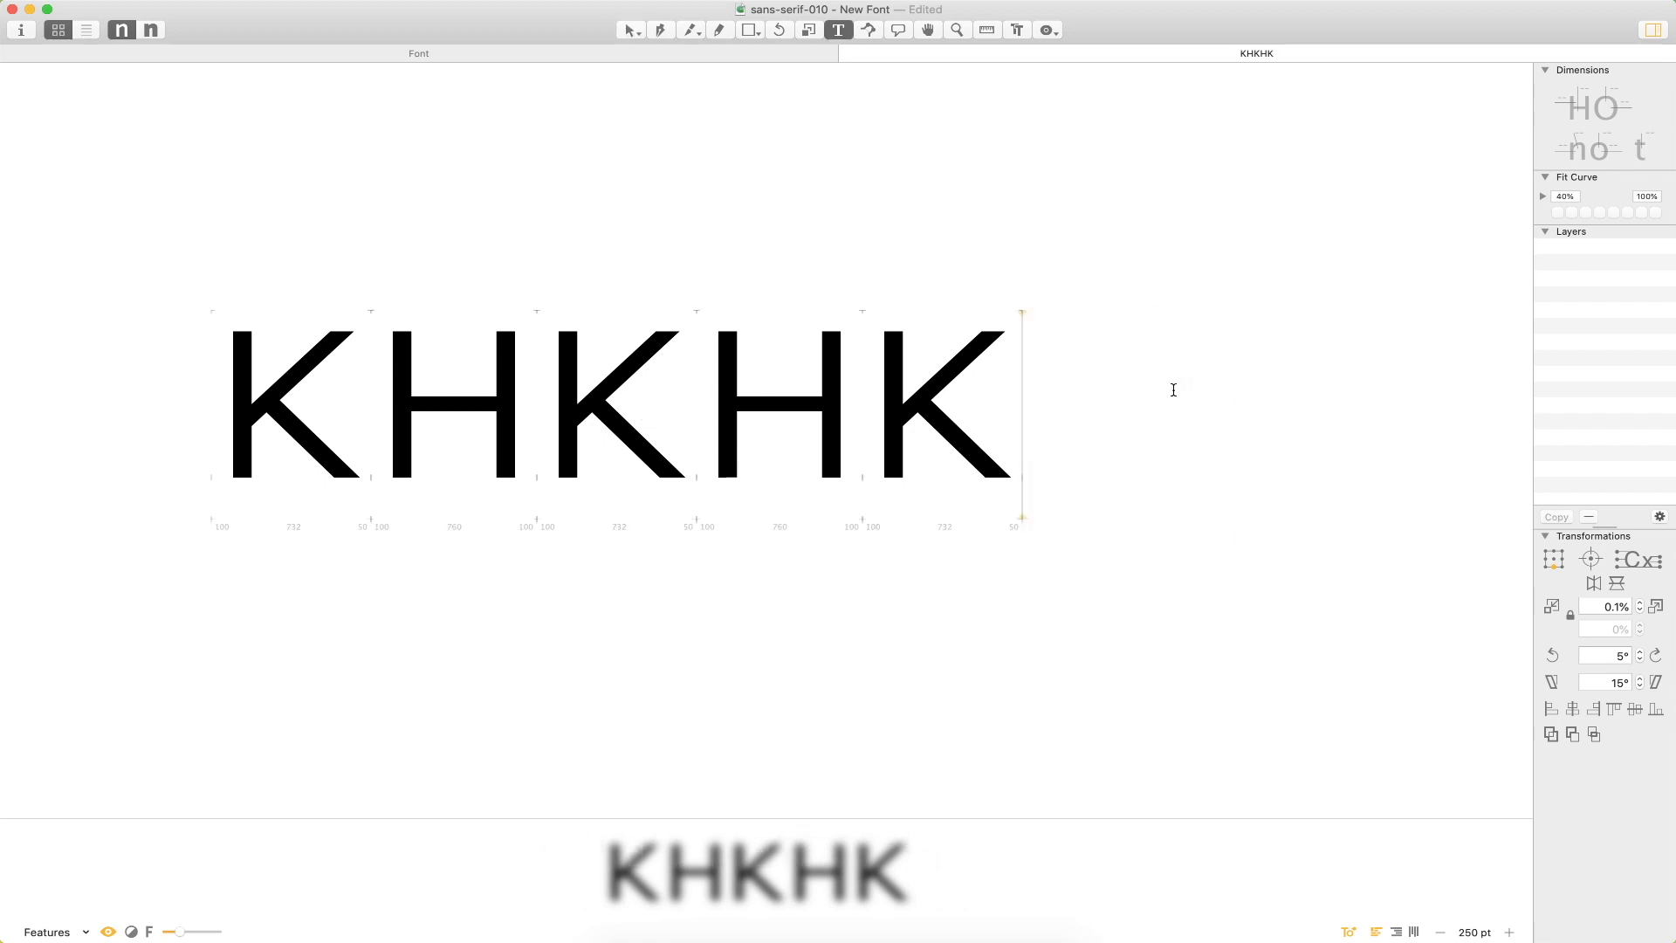
{"action": "key", "text": "Escape"}
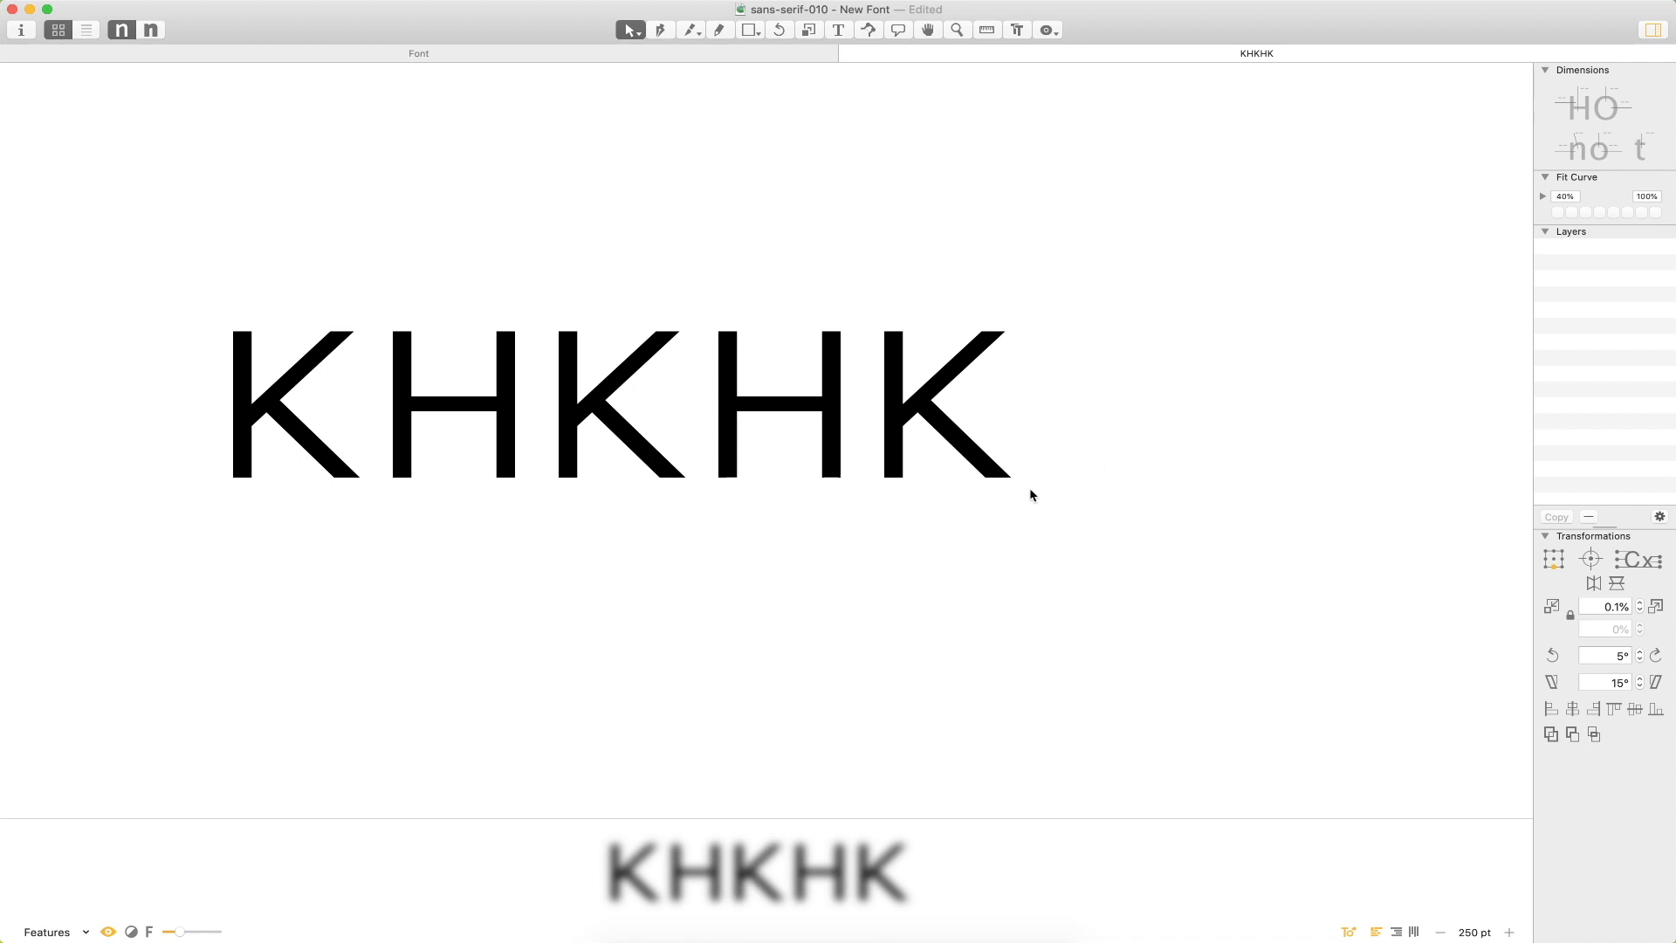
Examine the dimensions of the second H and the middle K with the Measurement tool.
{"action": "double_click", "coordinate": [740, 471]}
{"action": "key", "text": "l"}
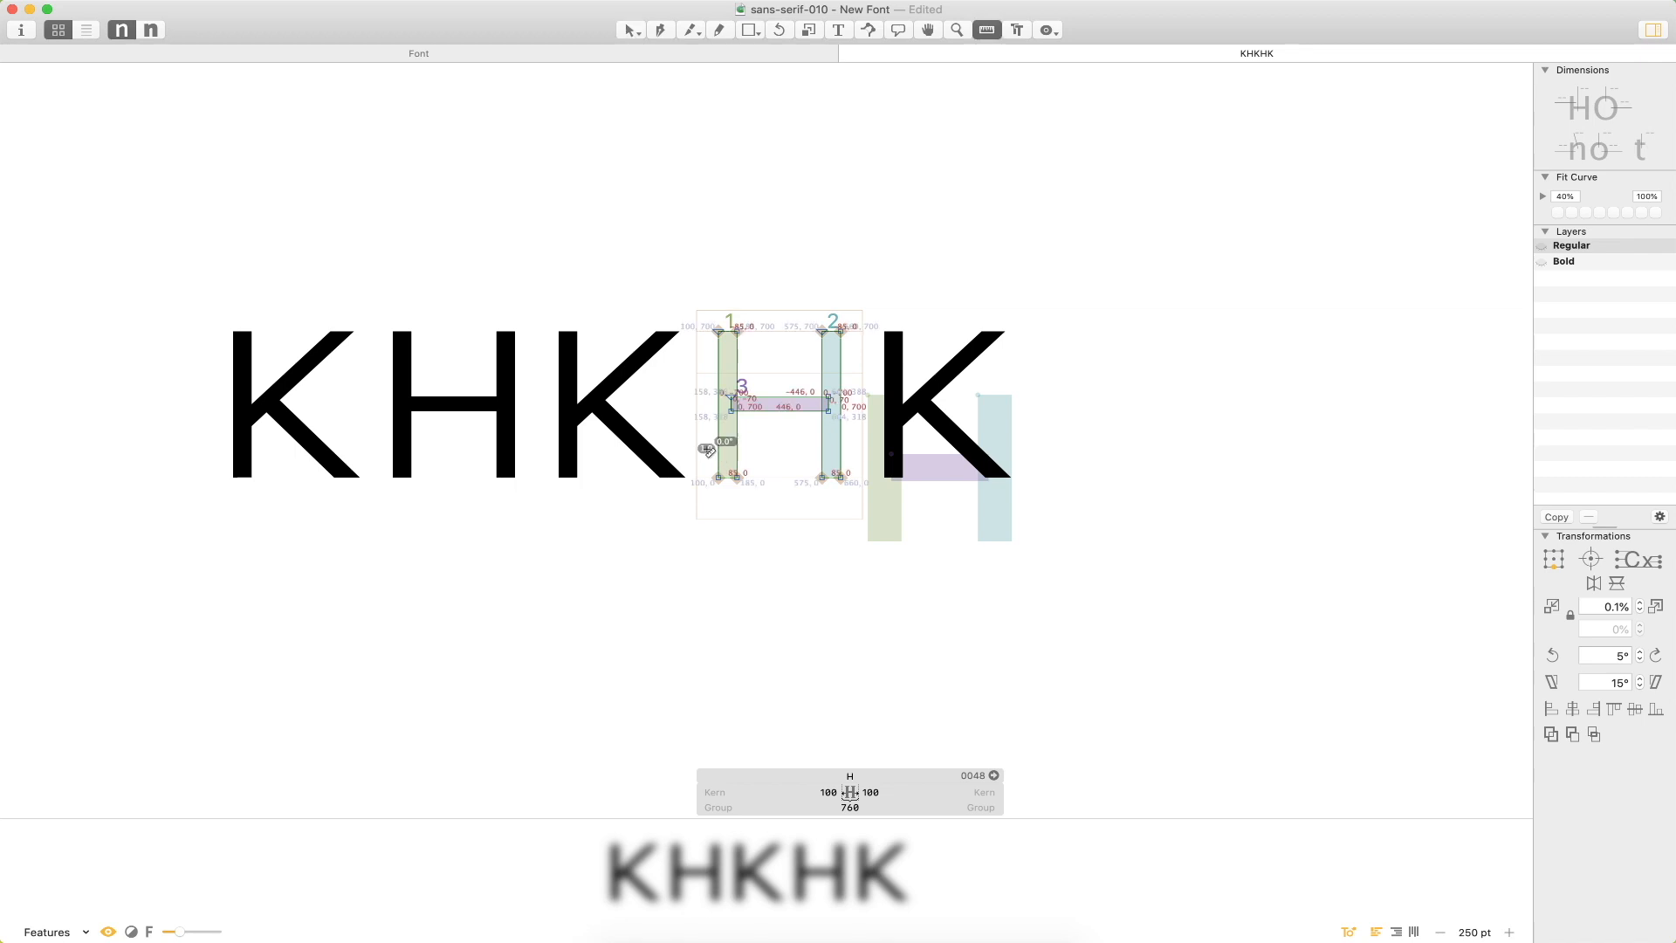
{"action": "key", "text": "v"}
{"action": "double_click", "coordinate": [583, 459]}
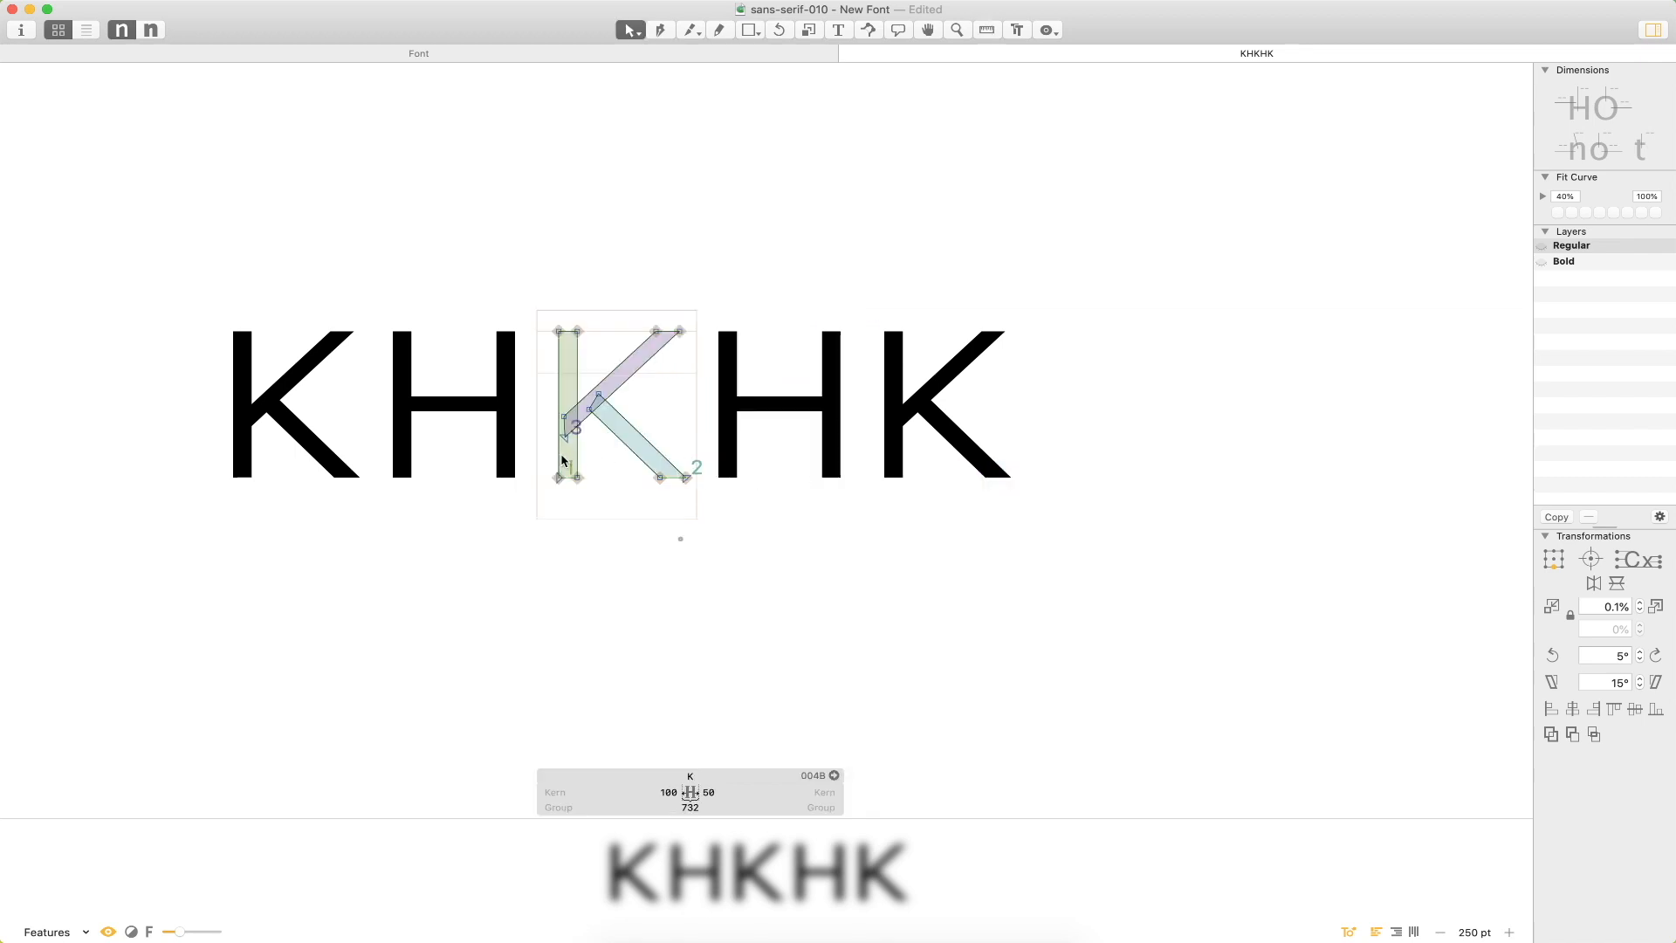
{"action": "key", "text": "l"}
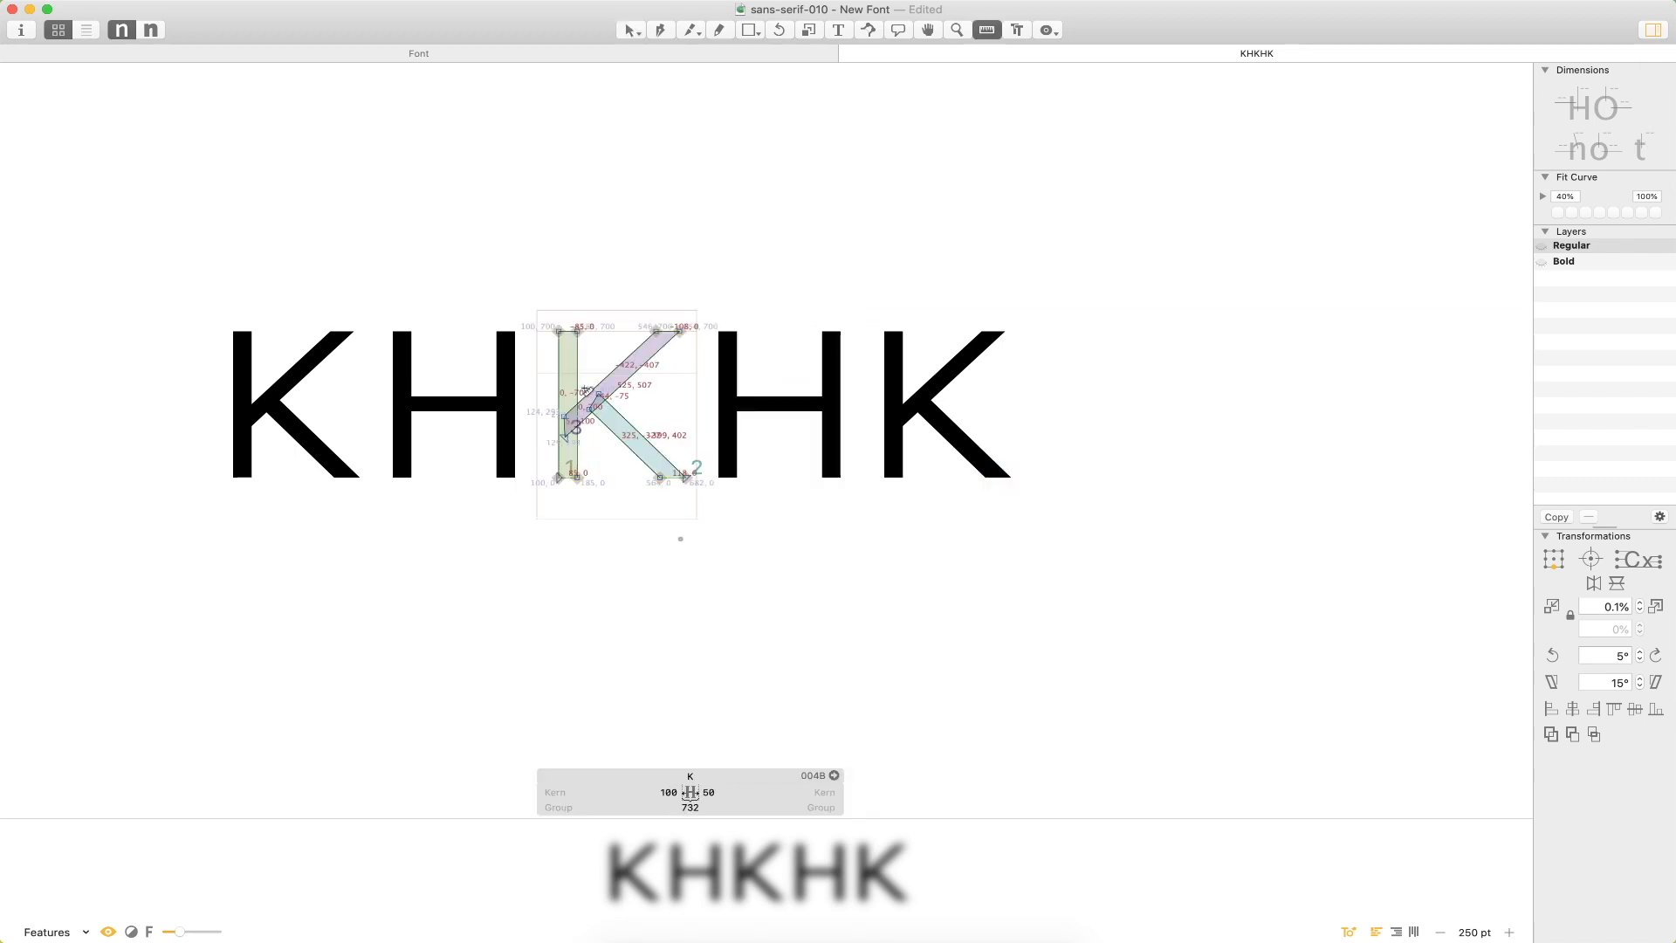
Close the KHKHK edit view and select the Y in the font overview.
{"action": "key", "text": "v"}
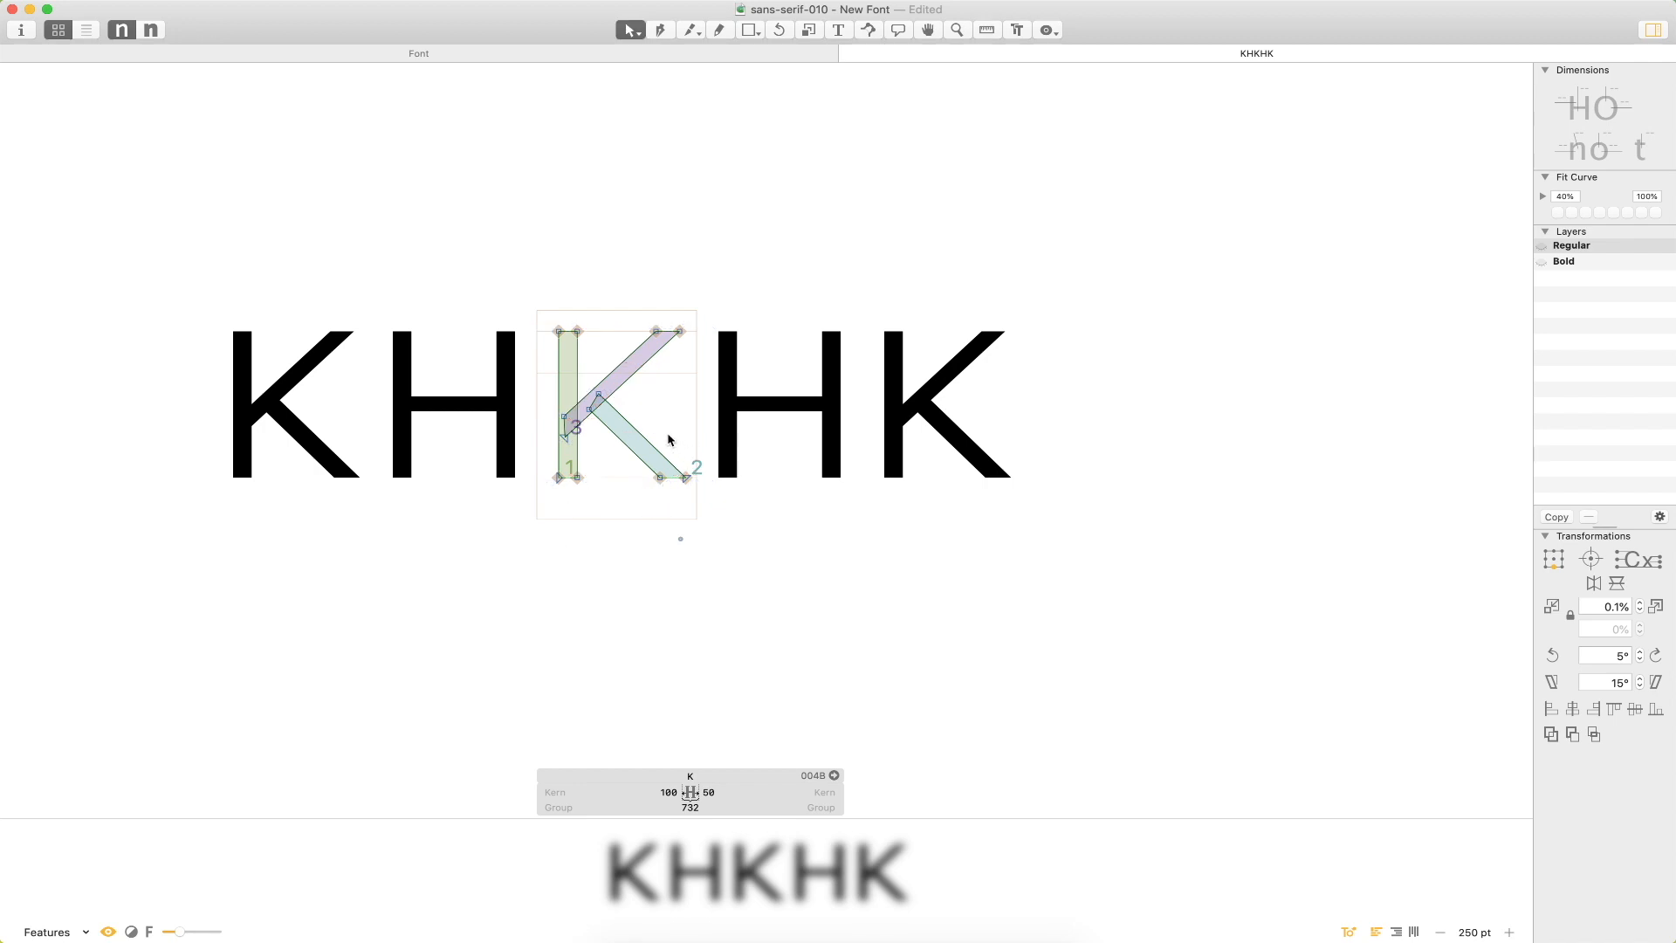
{"action": "key", "text": "t"}
{"action": "left_click", "coordinate": [900, 427]}
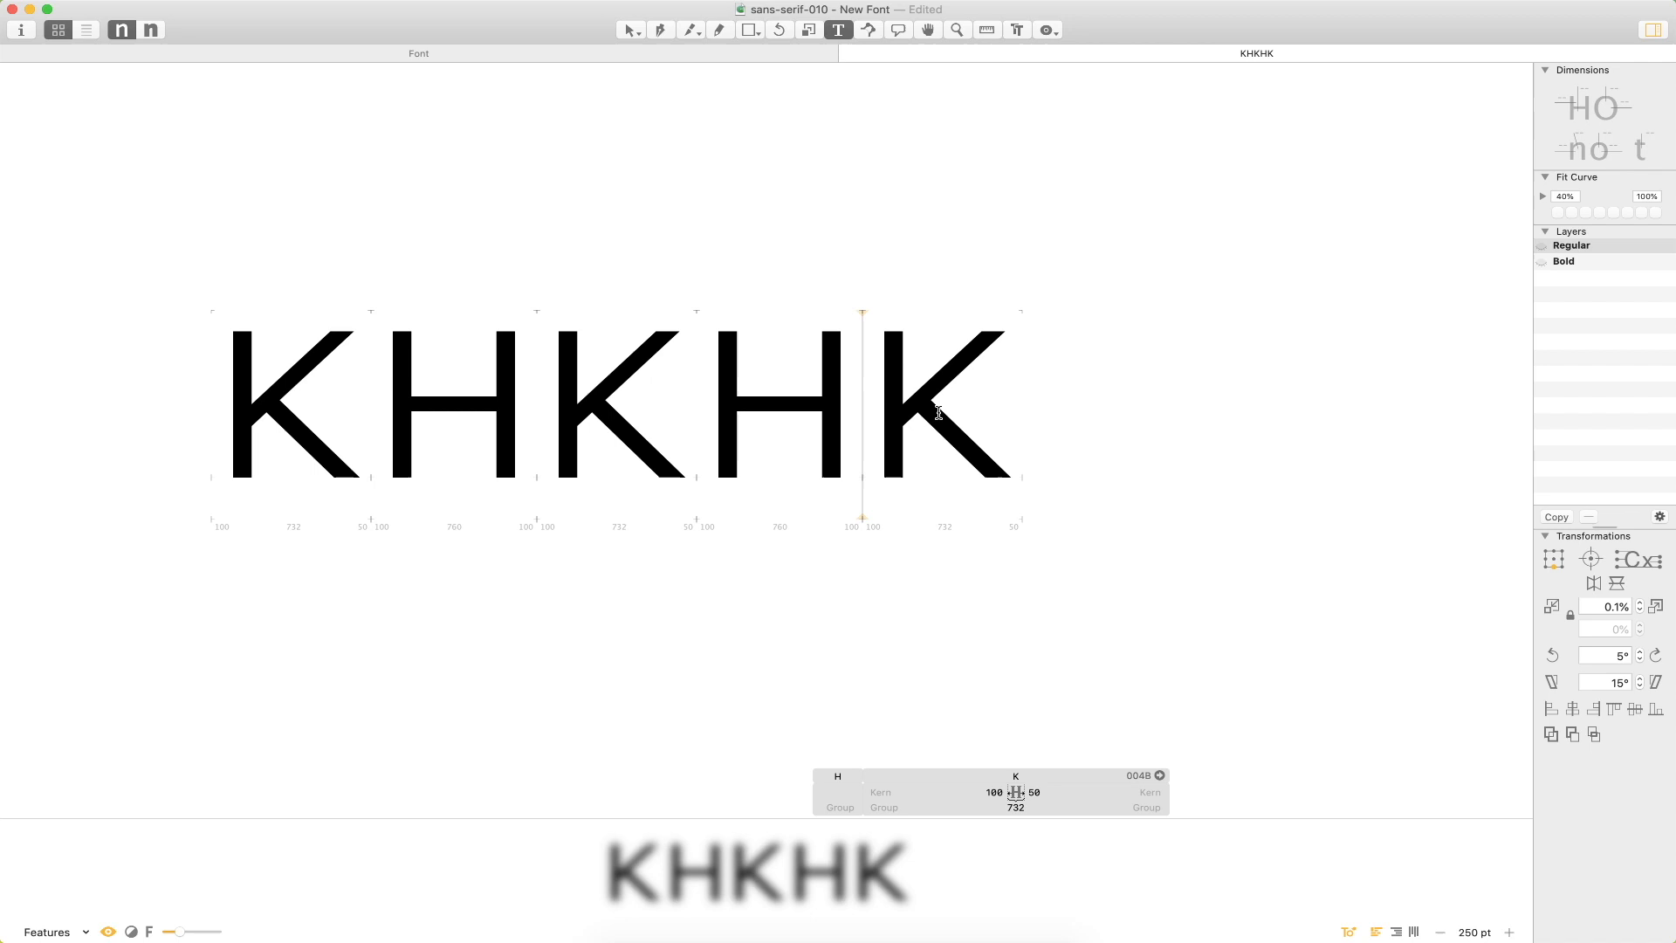
{"action": "key", "text": "super+w"}
{"action": "left_click", "coordinate": [573, 185]}
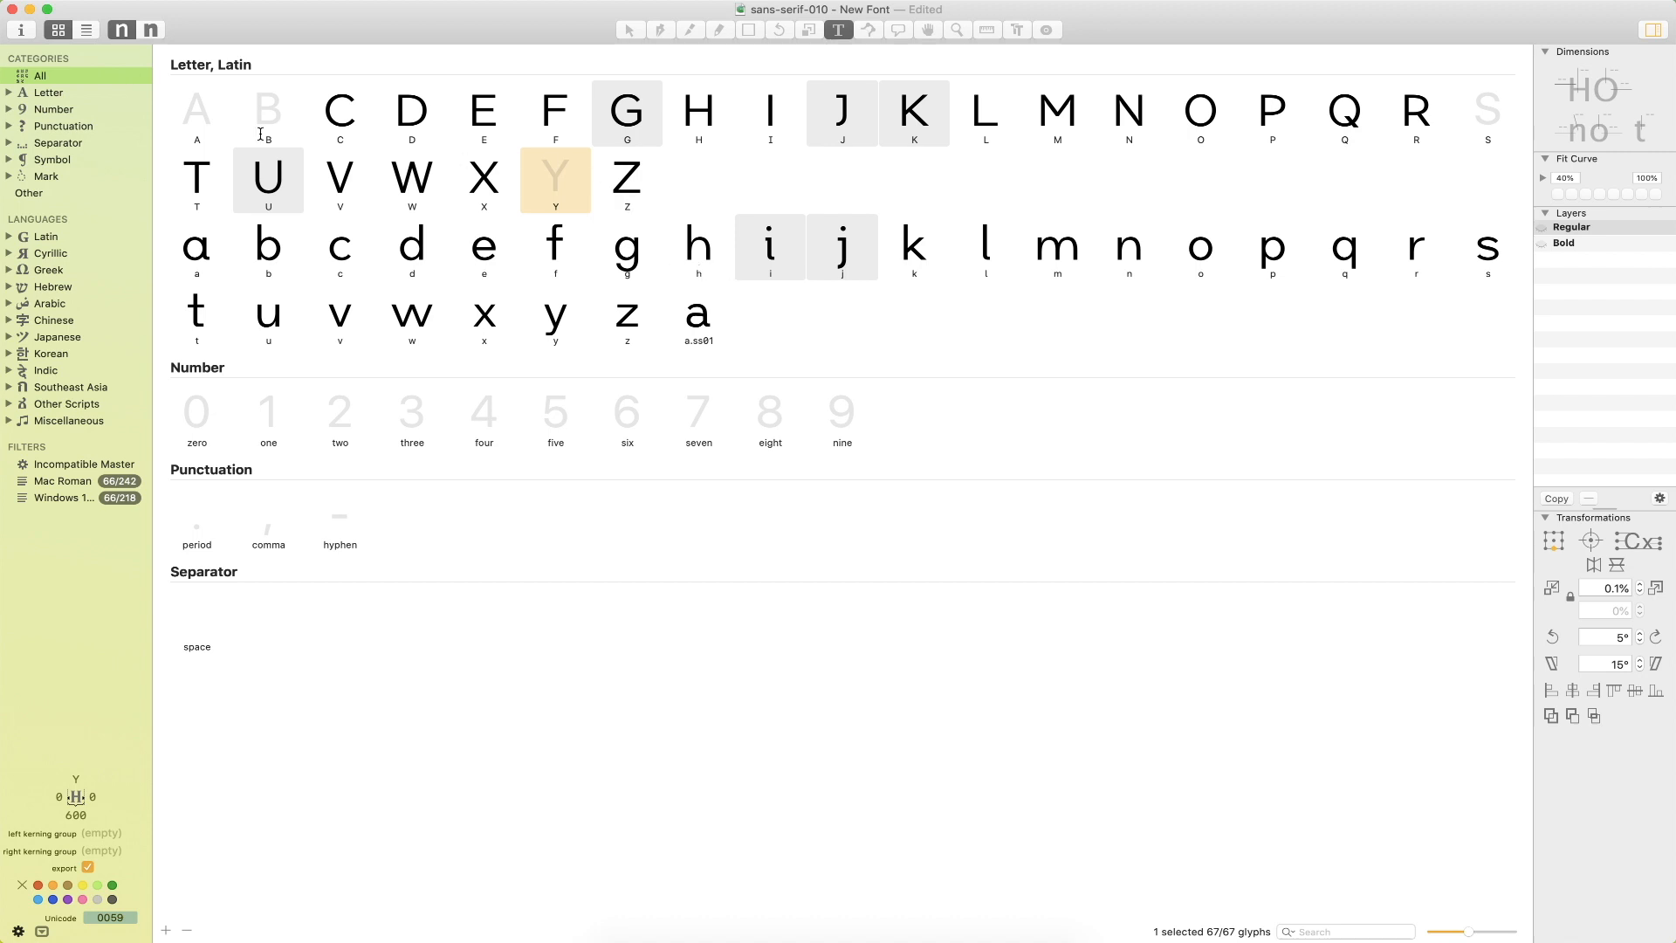
Open the V with AAA in front of it and copy the V's outlines into the empty A glyph.
{"action": "double_click", "coordinate": [354, 174]}
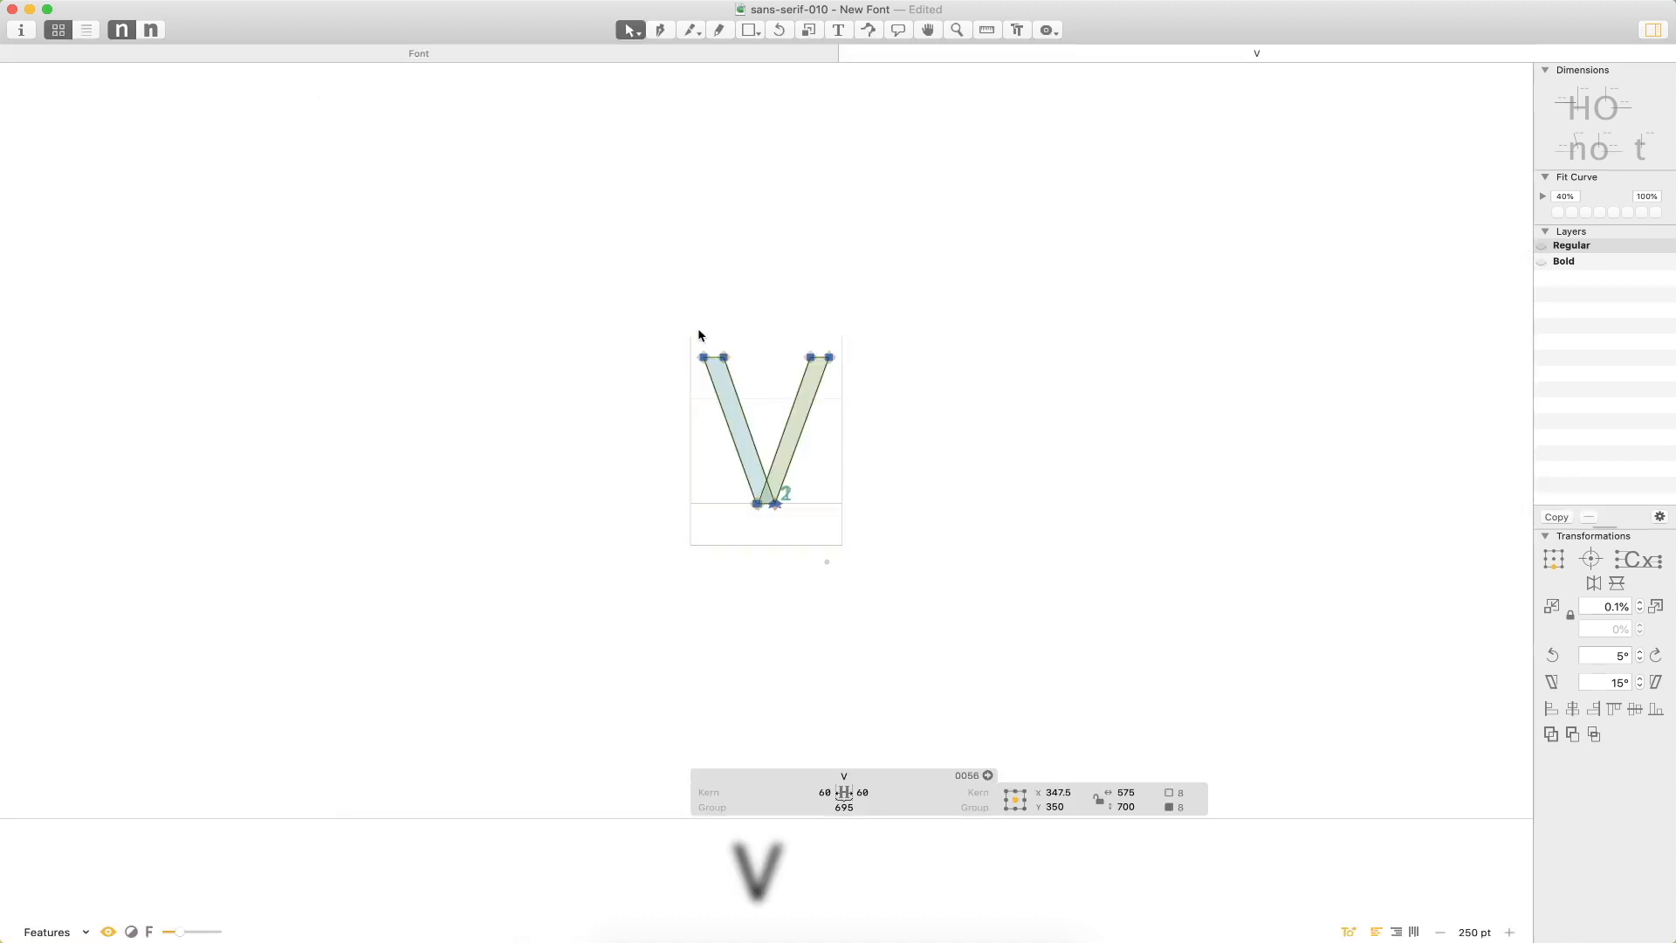
{"action": "type", "text": "AAA"}
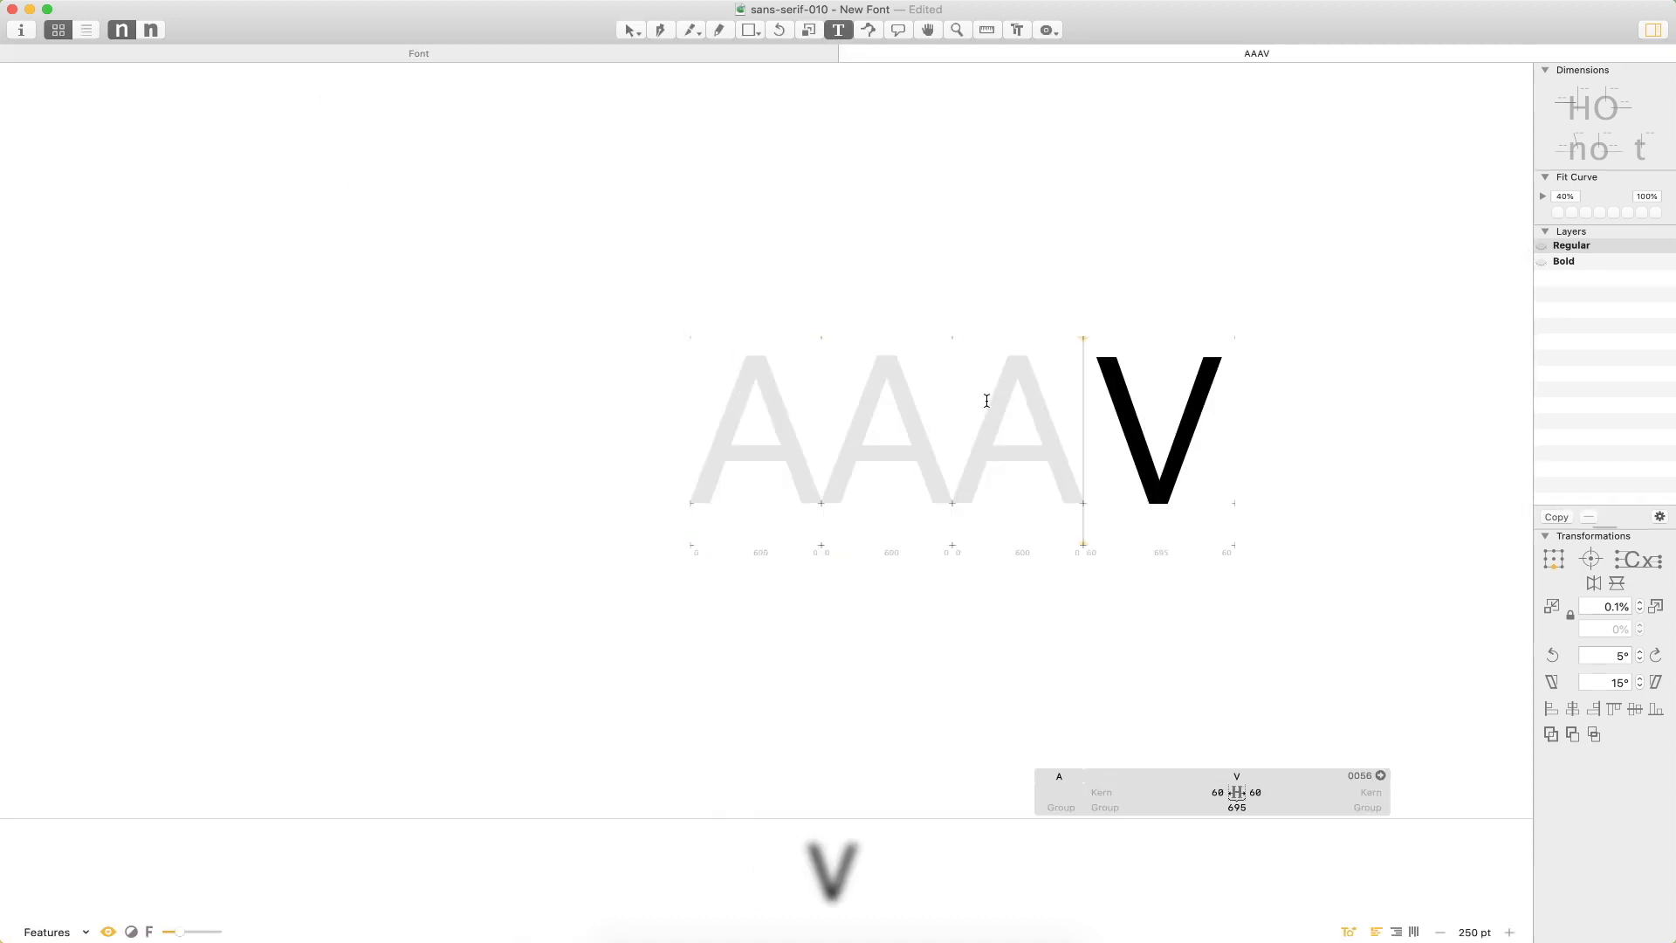
{"action": "key", "text": "Escape"}
{"action": "left_click_drag", "start_coordinate": [1323, 282], "coordinate": [1017, 535]}
{"action": "key", "text": "super+c"}
{"action": "double_click", "coordinate": [1021, 459]}
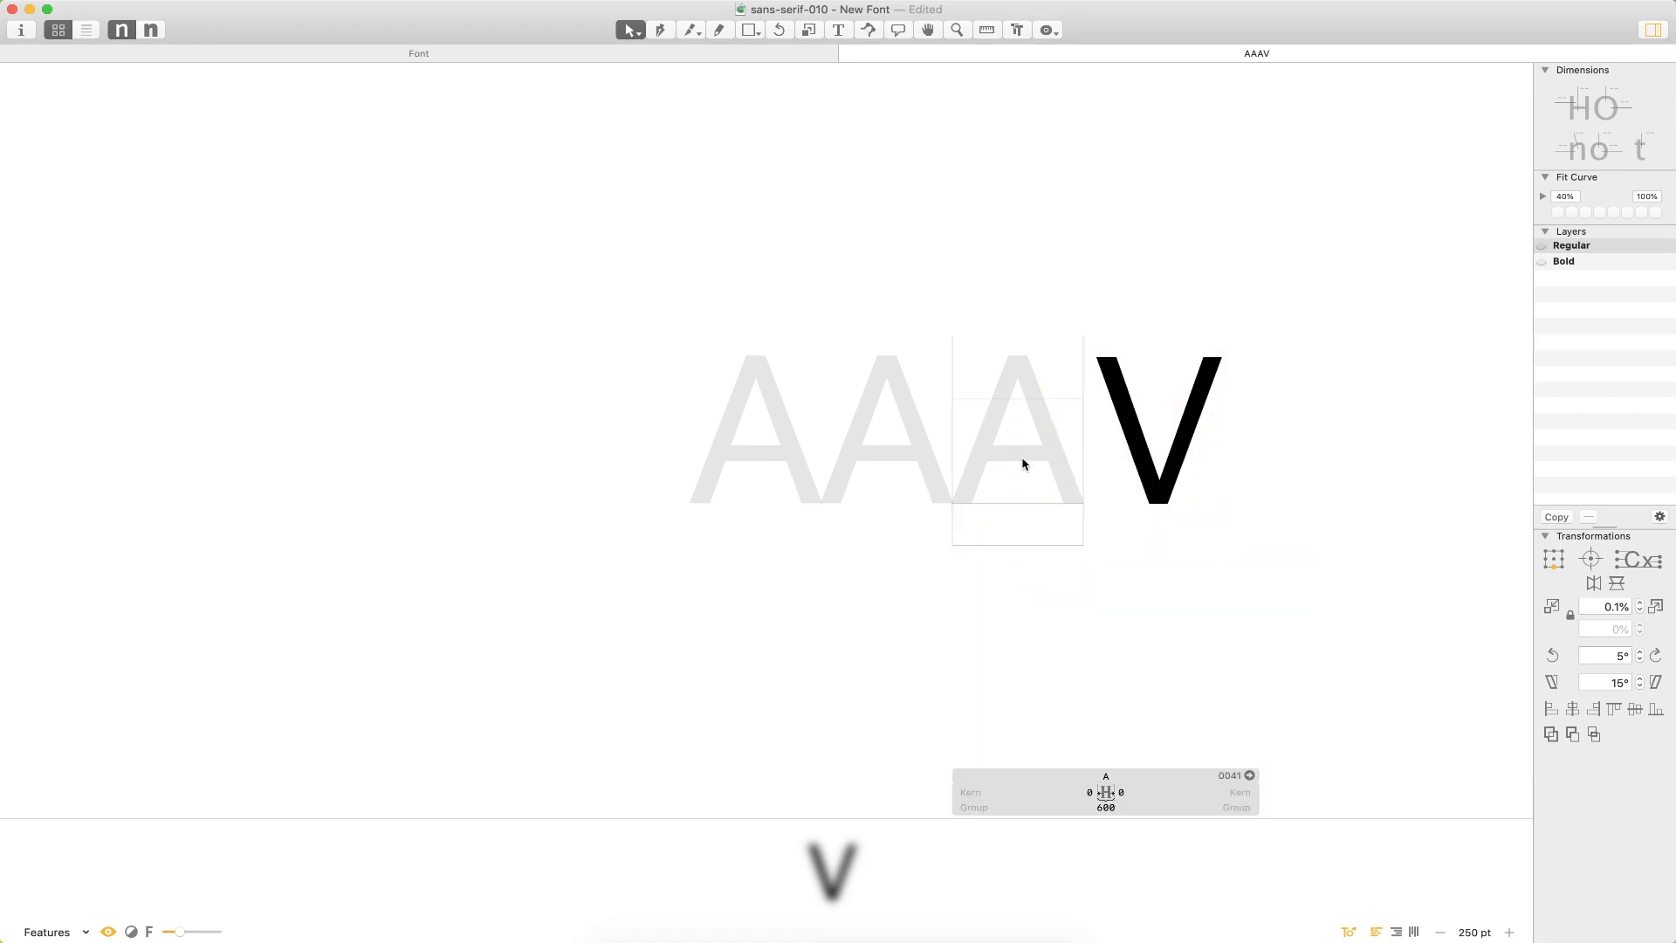
{"action": "key", "text": "super+v"}
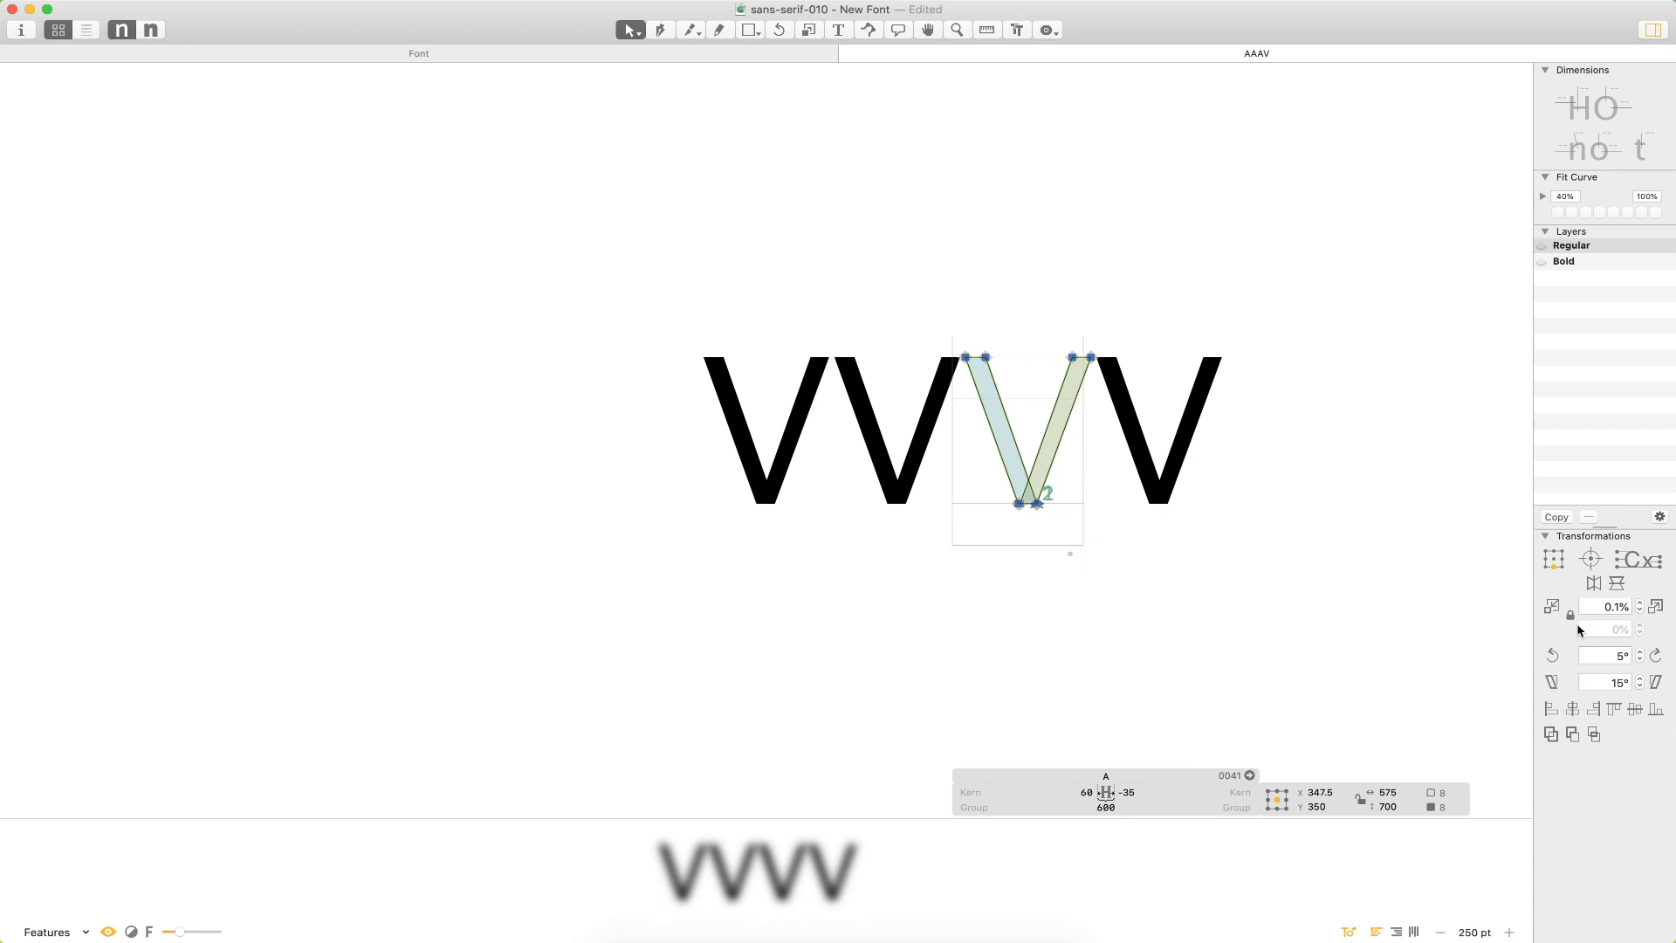
Flip the pasted V shape horizontally and vertically in the A and stand it on the baseline.
{"action": "left_click", "coordinate": [1594, 583]}
{"action": "left_click", "coordinate": [1616, 583]}
{"action": "left_click_drag", "start_coordinate": [1050, 536], "coordinate": [1042, 391]}
{"action": "key", "text": "z"}
{"action": "left_click_drag", "start_coordinate": [1176, 298], "coordinate": [816, 618]}
{"action": "key", "text": "v"}
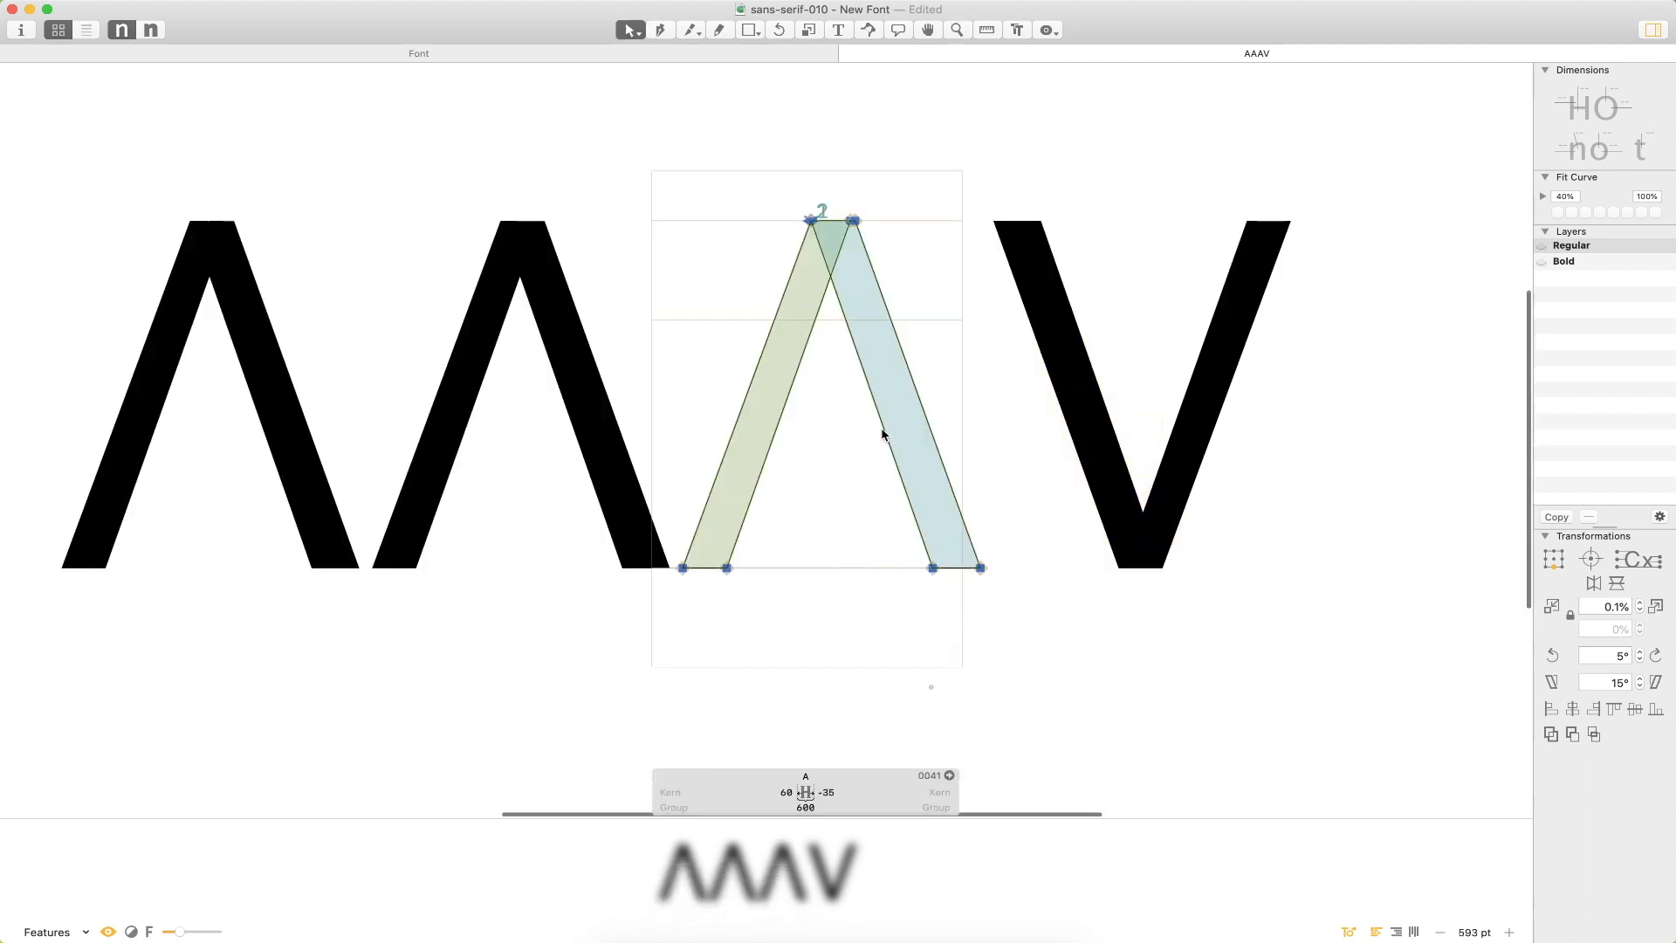
{"action": "key", "text": "z"}
{"action": "left_click", "coordinate": [890, 393]}
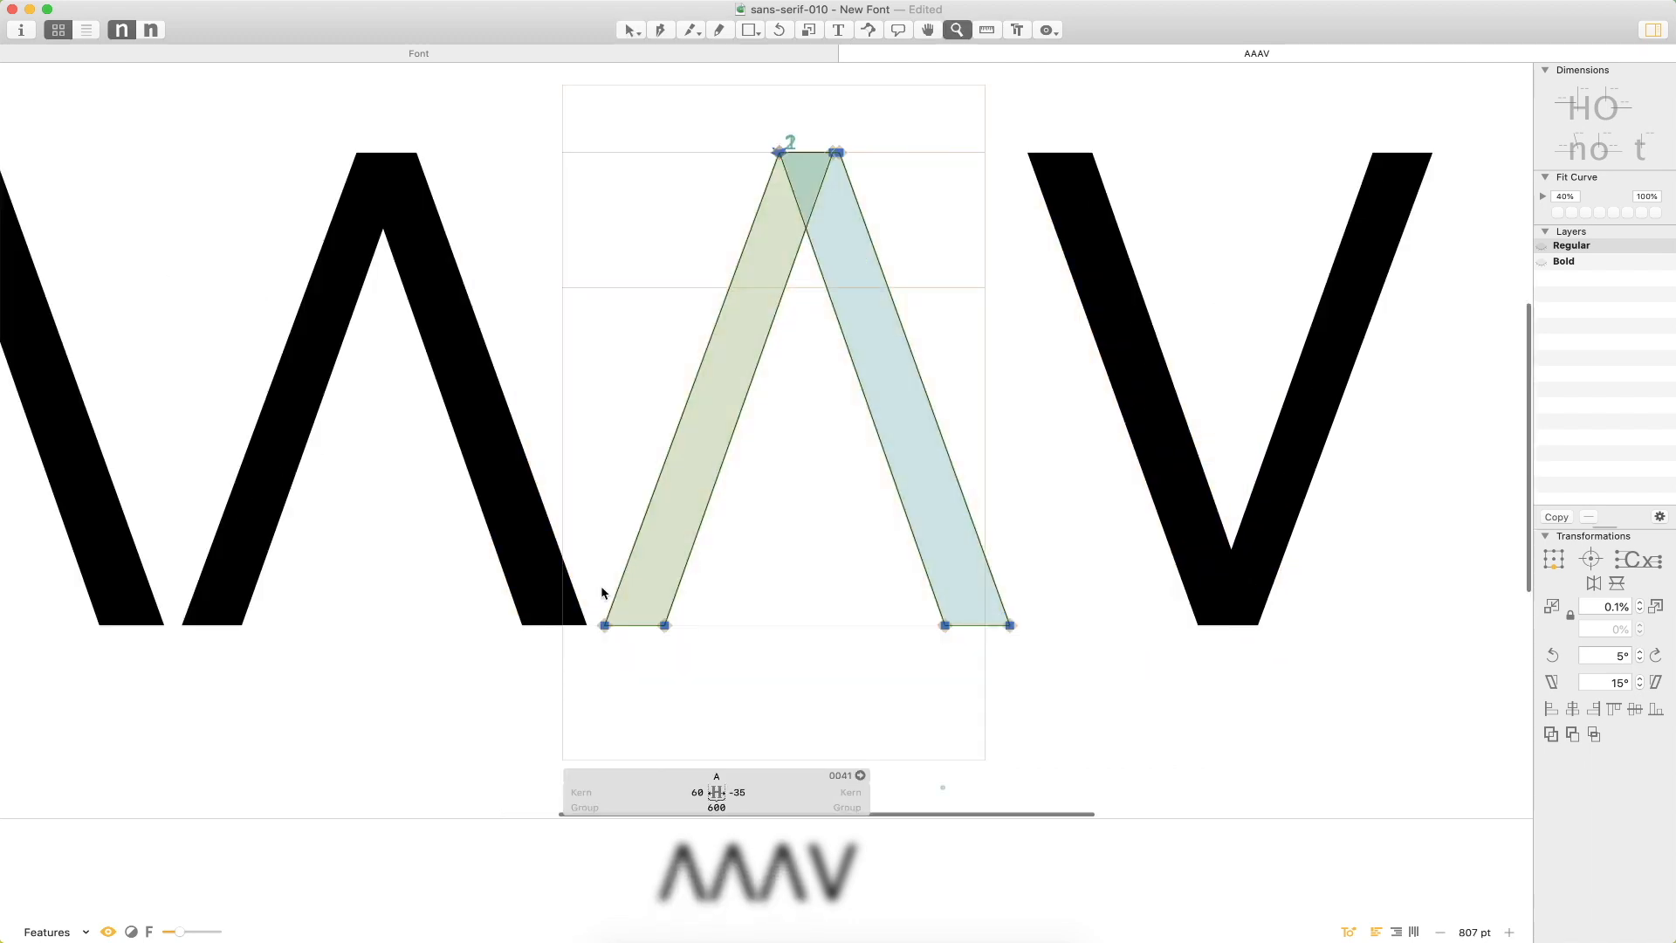
{"action": "key", "text": "v"}
{"action": "key", "text": "shift+Up"}
{"action": "key", "text": "shift+Down"}
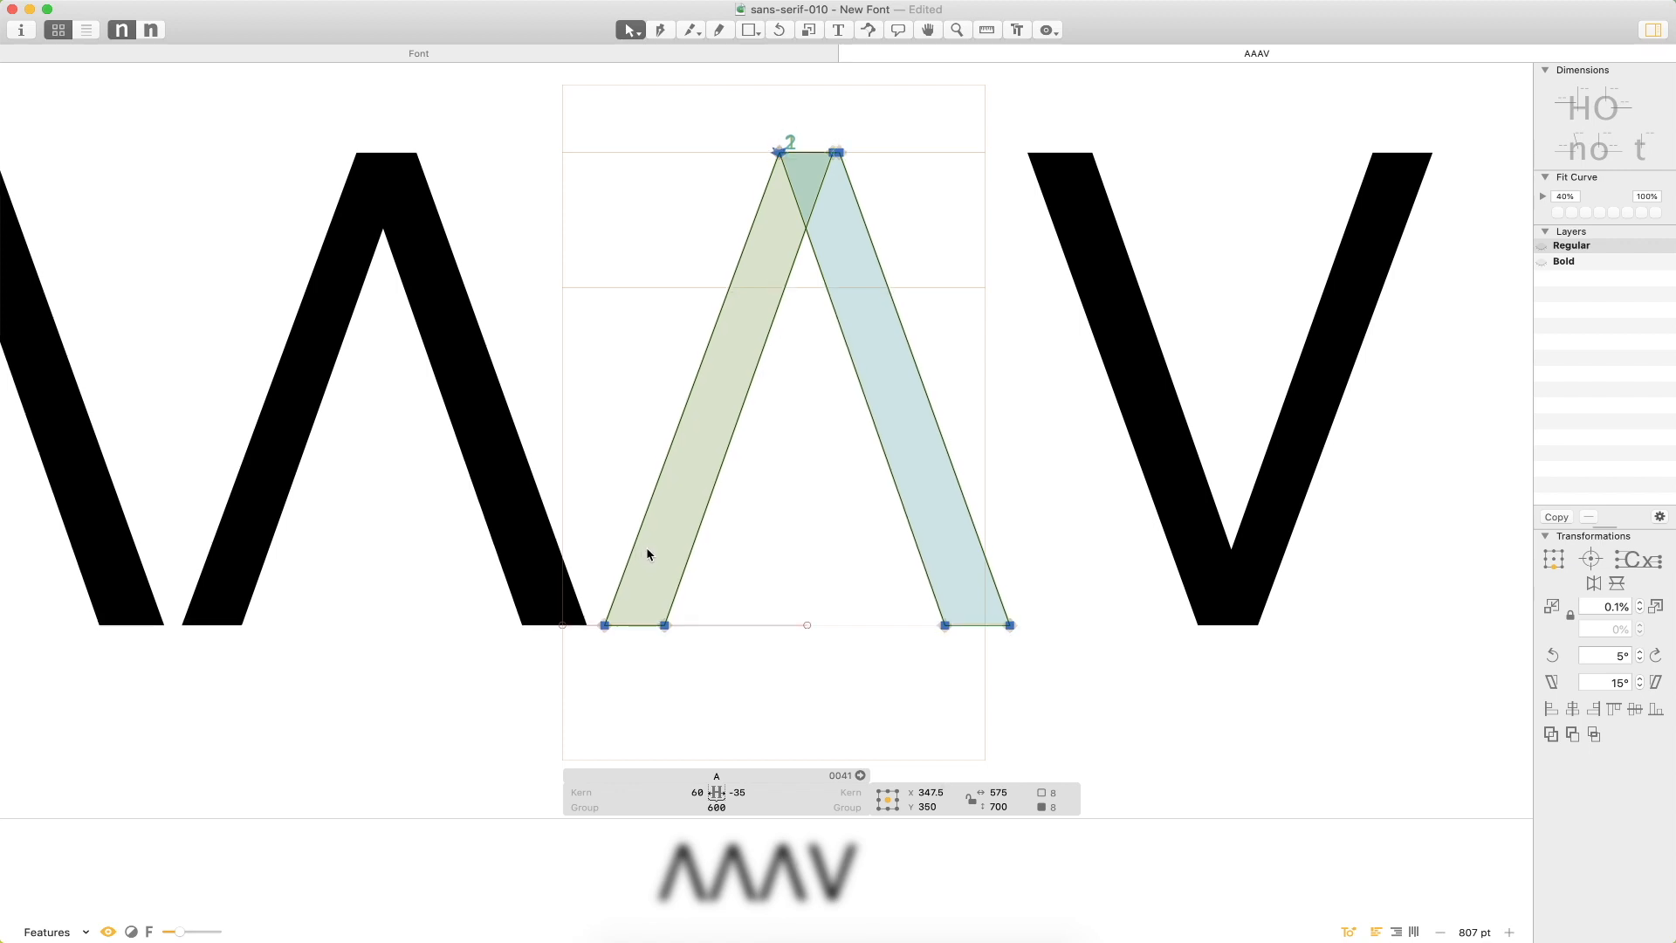
Set the A's right sidebearing to 60, matching the V.
{"action": "left_click", "coordinate": [759, 545]}
{"action": "key", "text": "super+minus"}
{"action": "key", "text": "super+minus"}
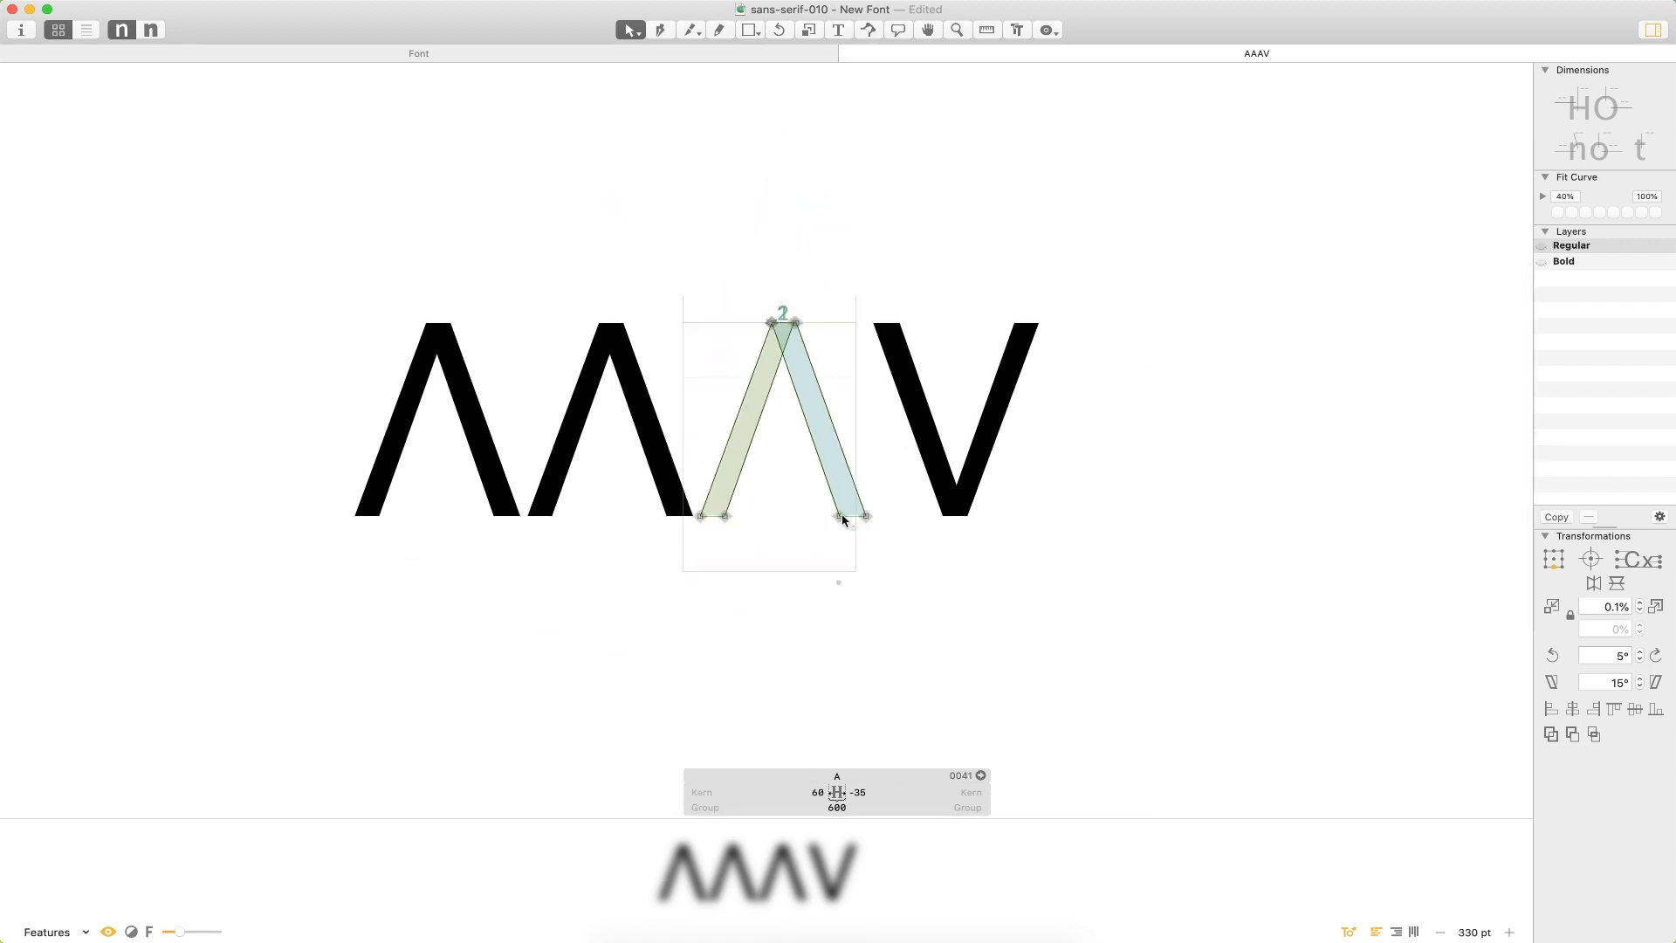
{"action": "double_click", "coordinate": [964, 455]}
{"action": "double_click", "coordinate": [817, 485]}
{"action": "left_click", "coordinate": [796, 792]}
{"action": "key", "text": "Tab"}
{"action": "type", "text": "60"}
{"action": "key", "text": "Return"}
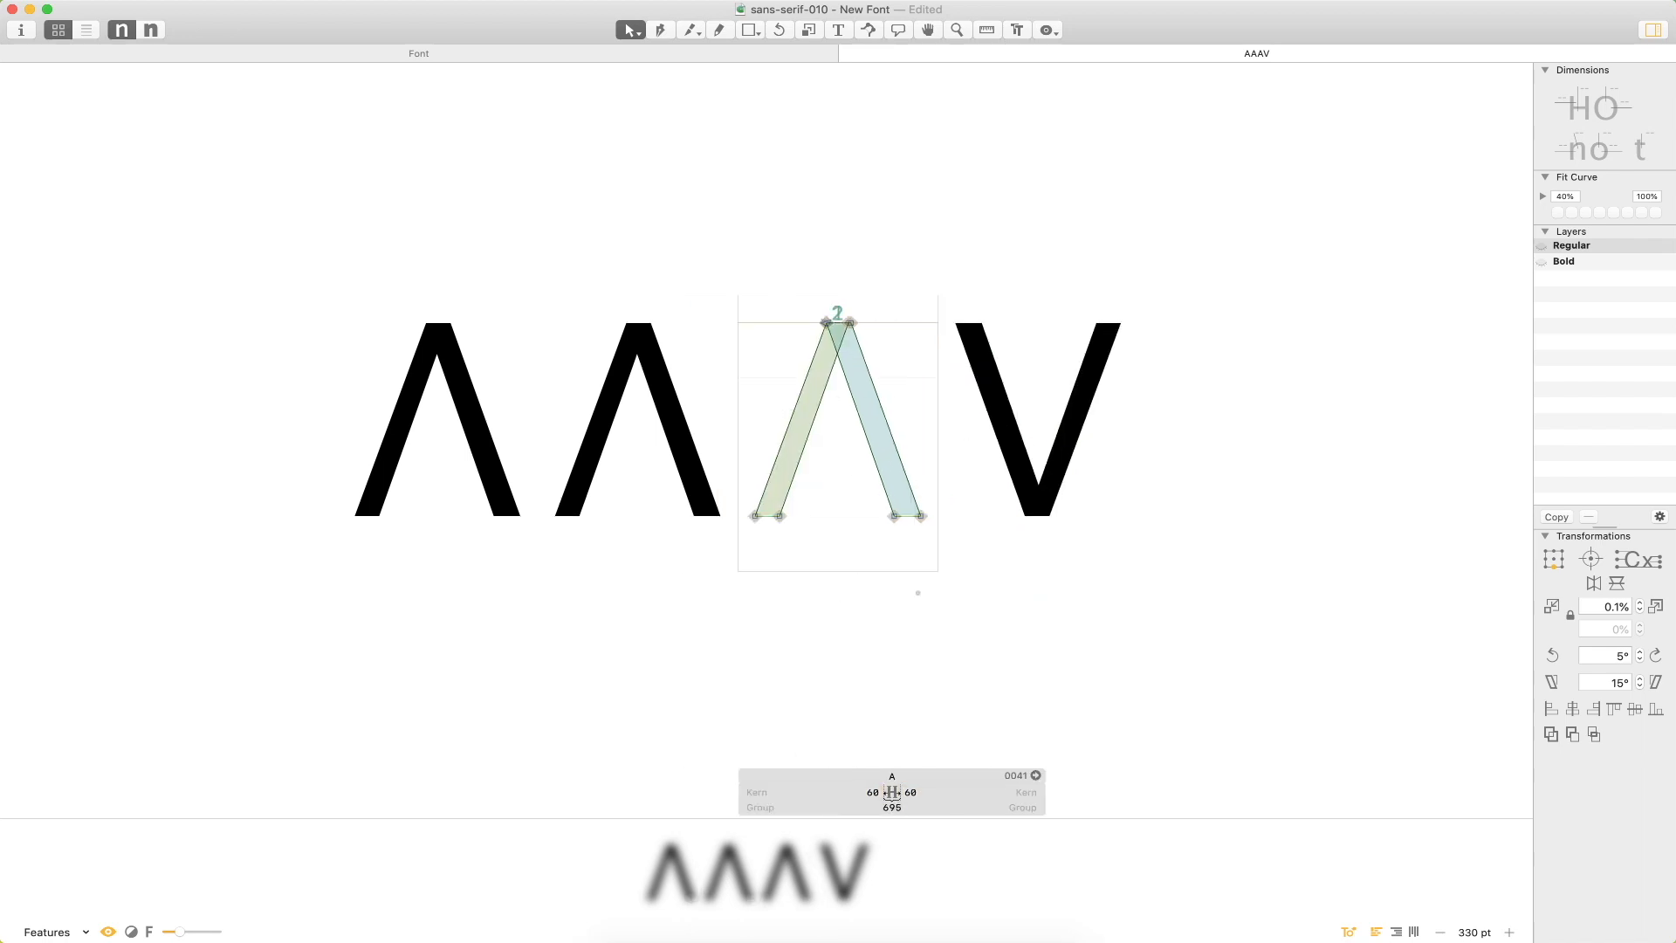
Add an H after the V in the text line.
{"action": "key", "text": "Escape"}
{"action": "left_click", "coordinate": [1122, 400]}
{"action": "type", "text": "H"}
{"action": "key", "text": "Escape"}
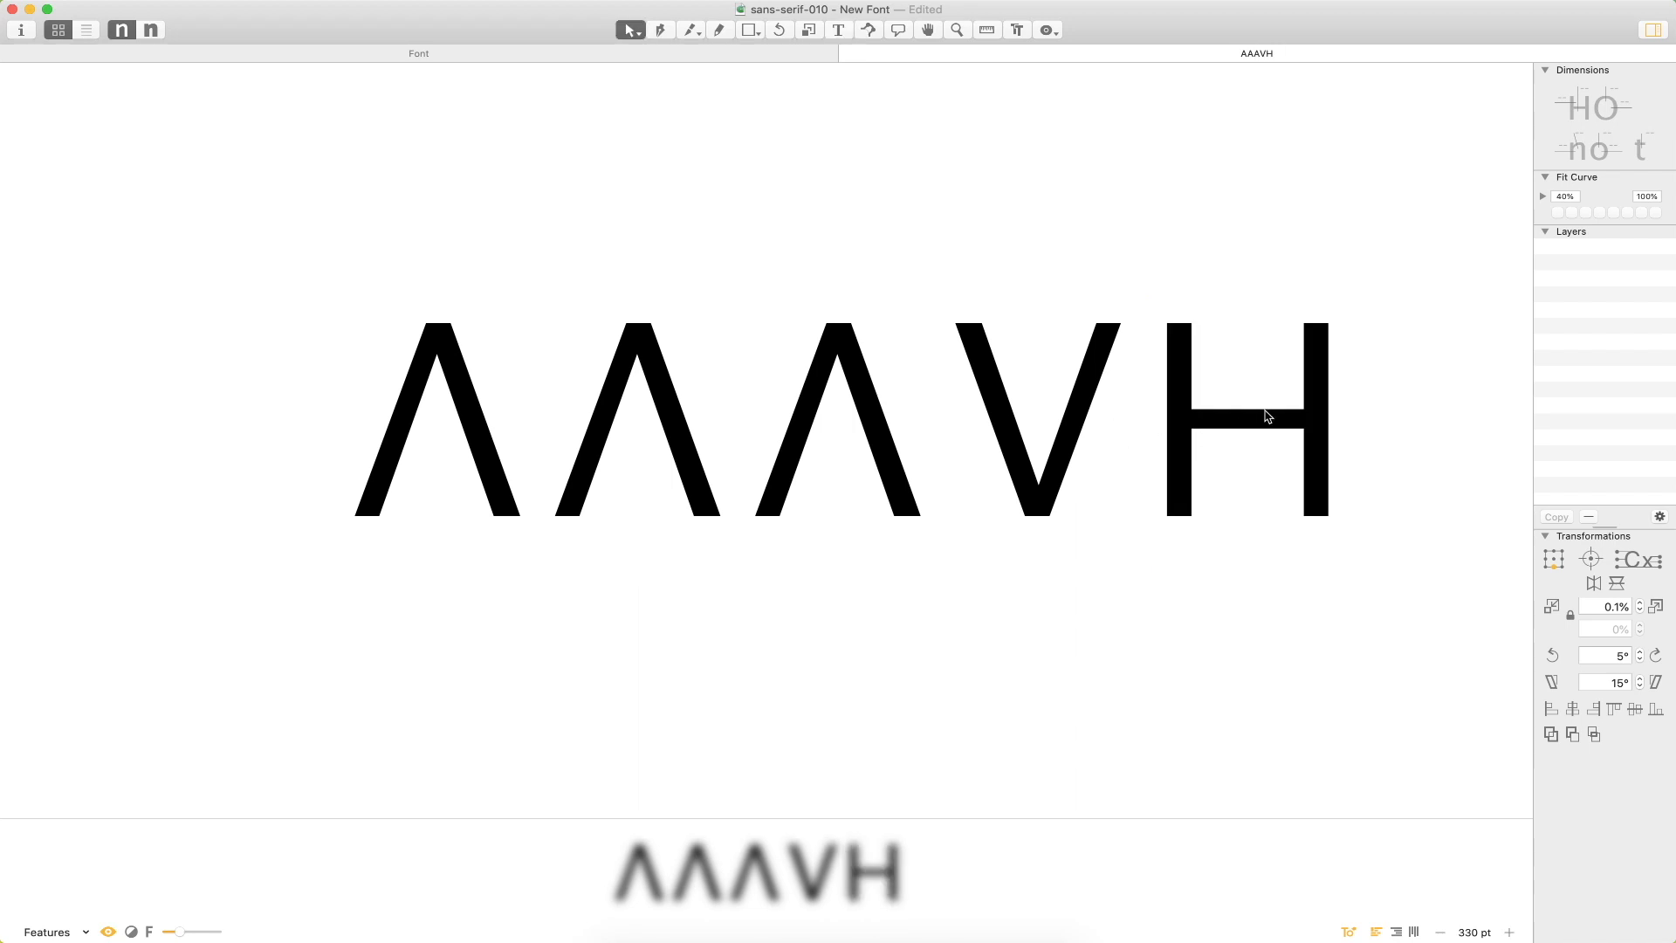
Copy the H's crossbar into the A and lower it to Y 209.
{"action": "double_click", "coordinate": [1264, 423]}
{"action": "double_click", "coordinate": [853, 487]}
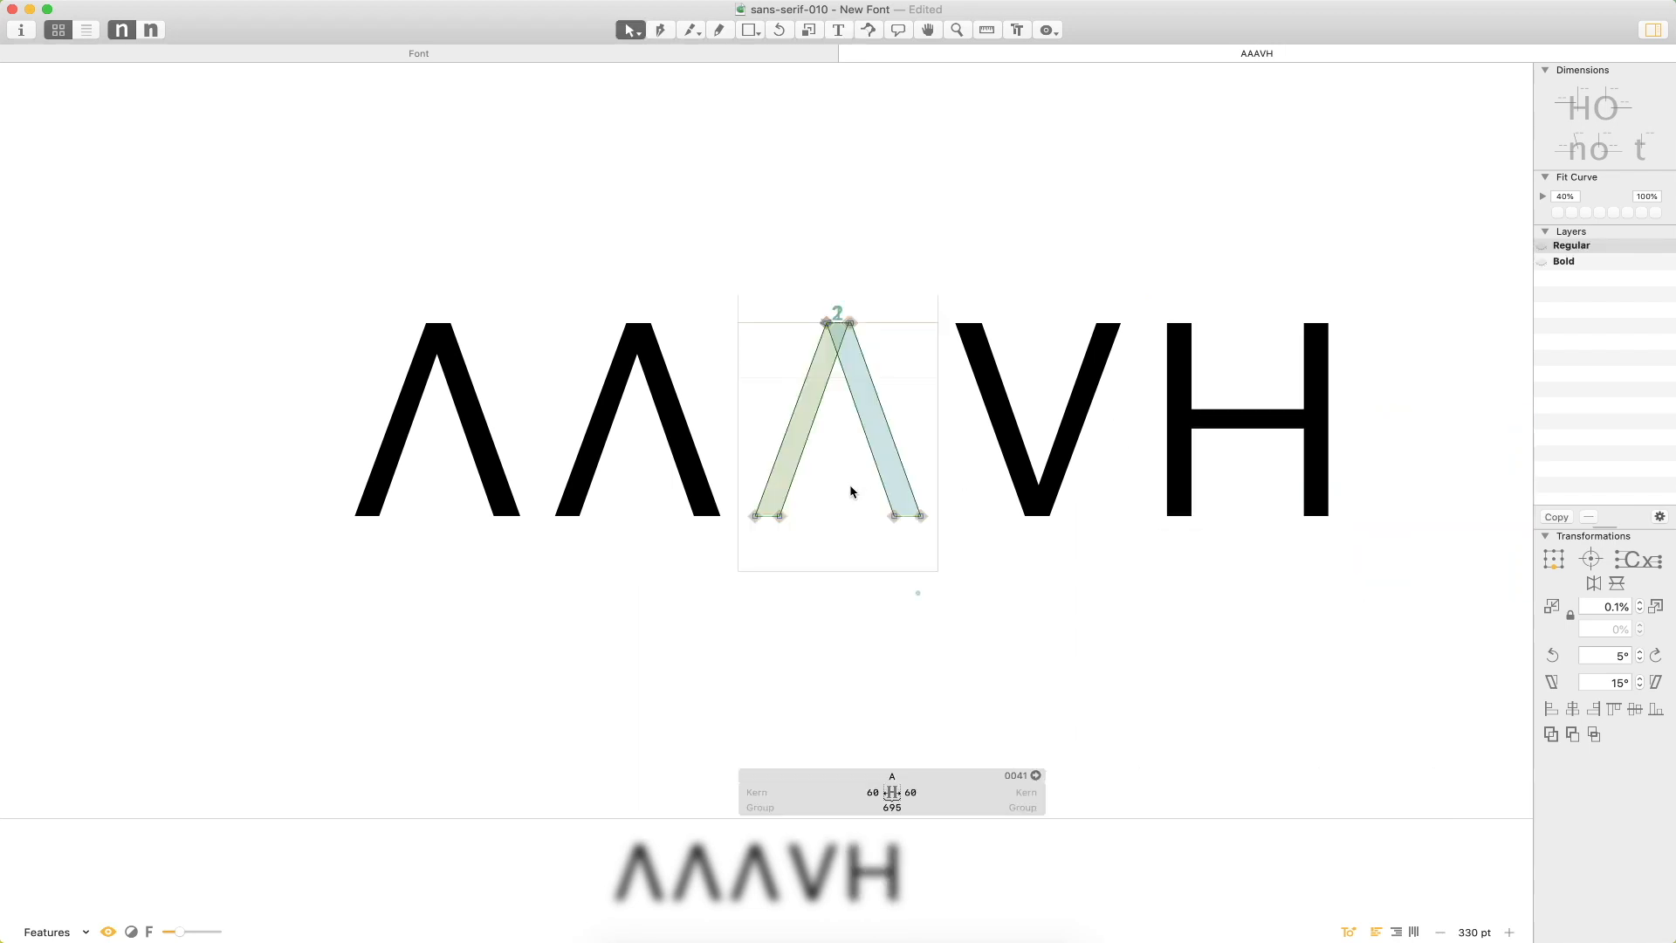
{"action": "key", "text": "super+v"}
{"action": "left_click_drag", "start_coordinate": [856, 469], "coordinate": [857, 455]}
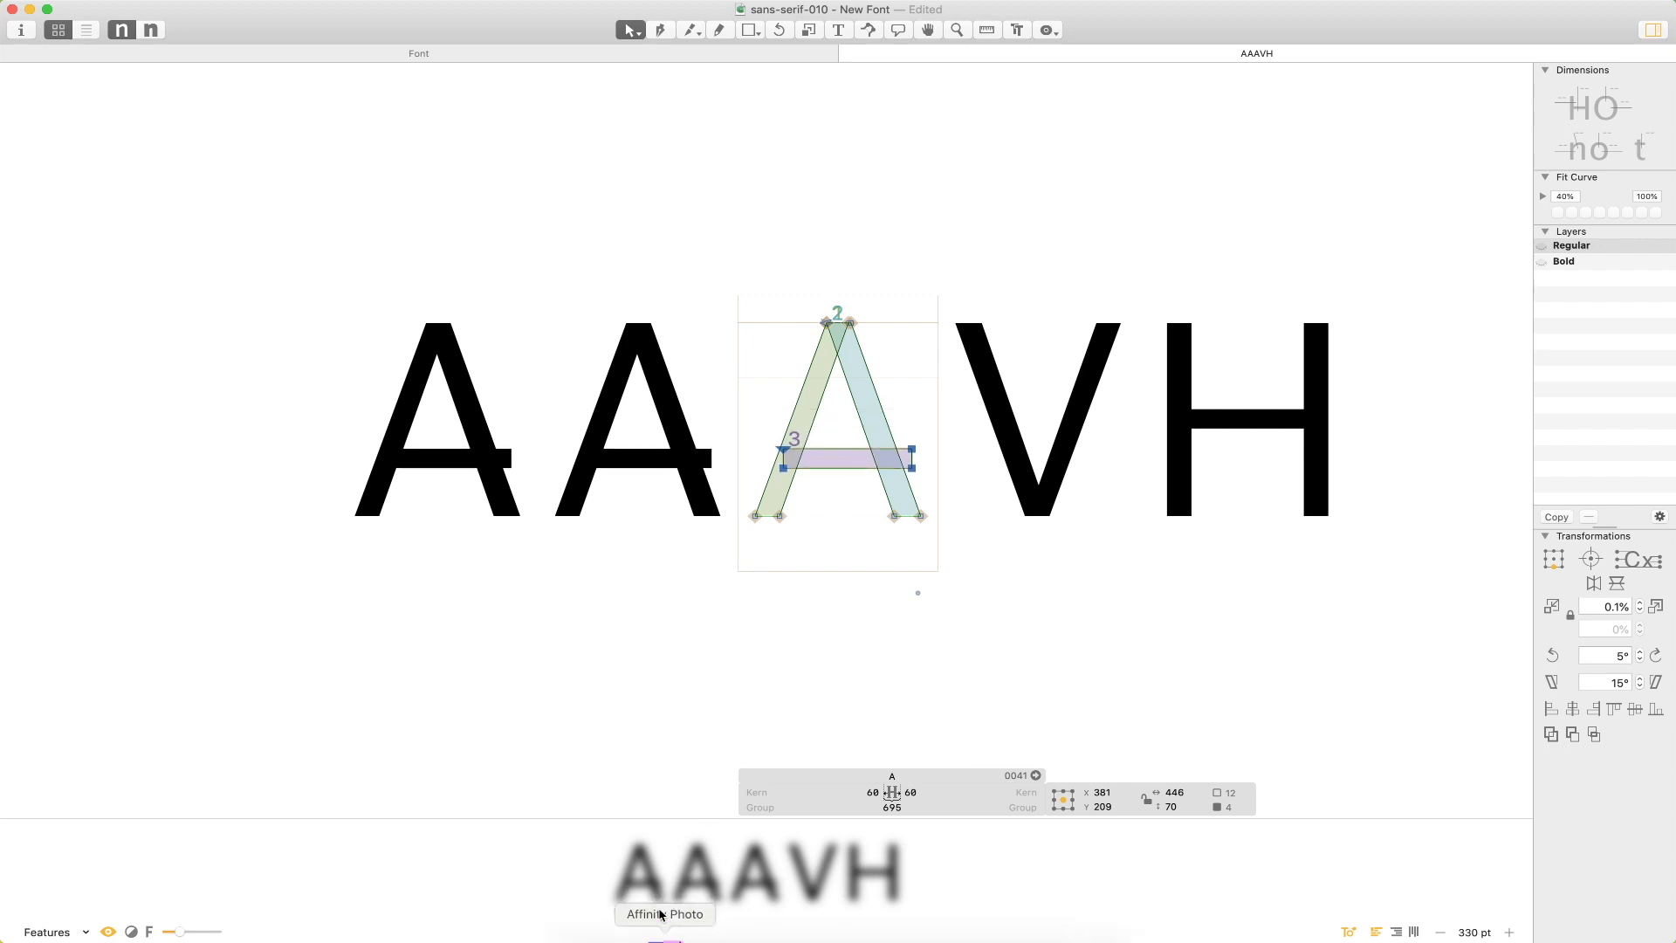
Shrink the preview area to a thin strip and reduce the preview blur.
{"action": "left_click", "coordinate": [169, 932]}
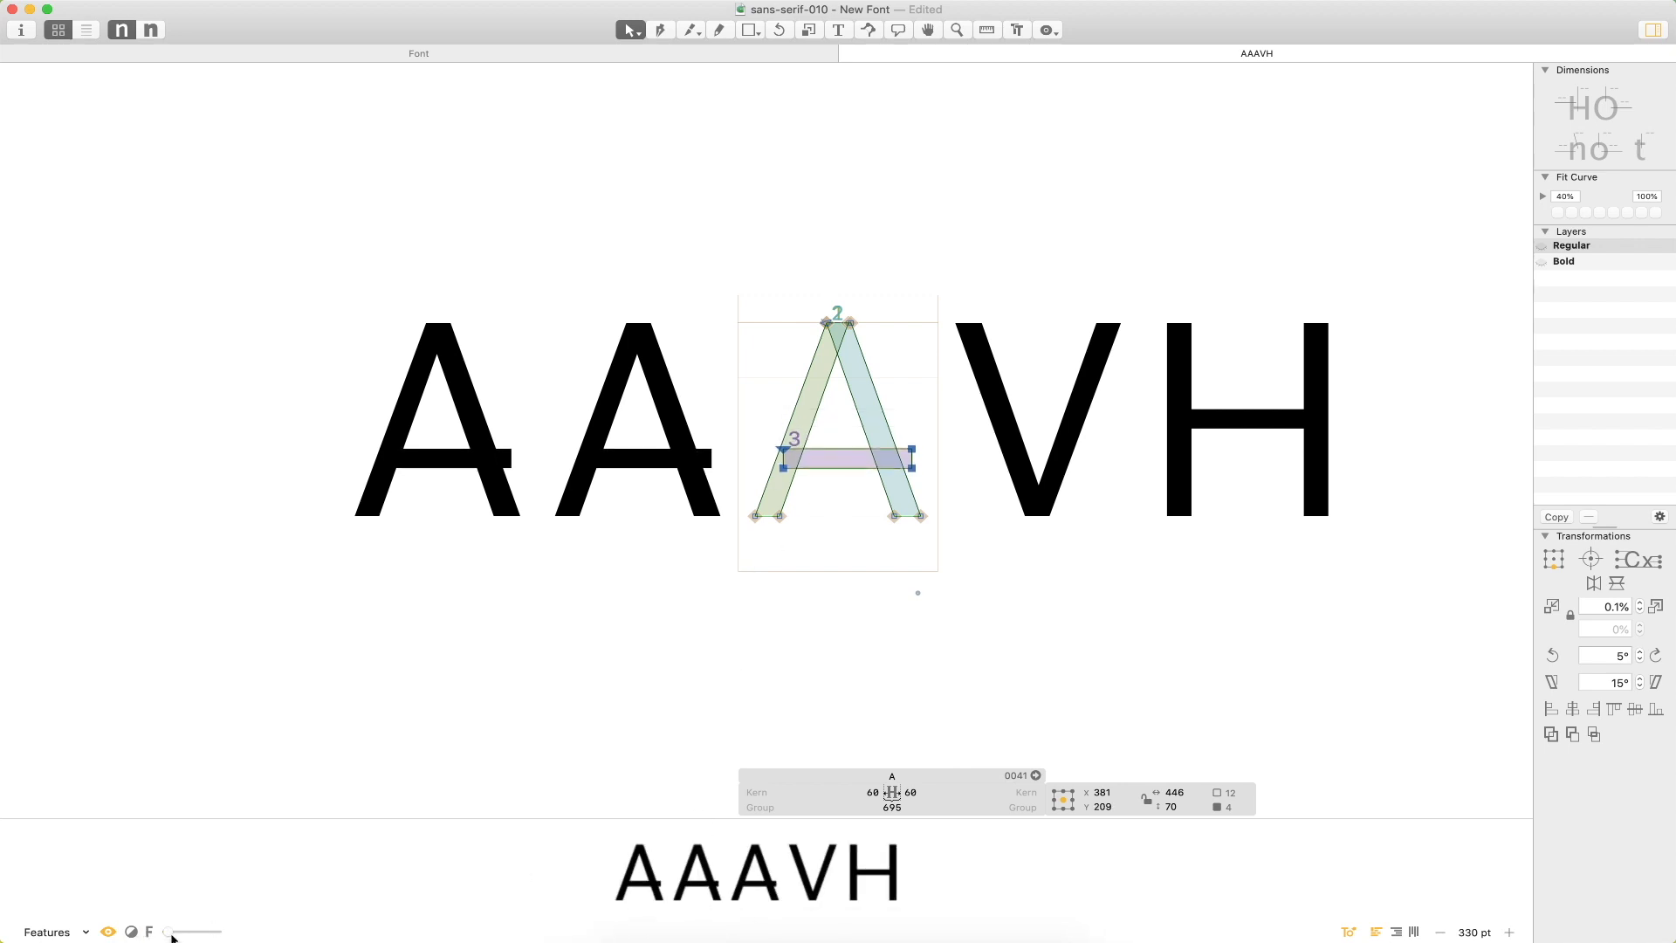
{"action": "left_click_drag", "start_coordinate": [172, 935], "coordinate": [176, 934]}
{"action": "left_click_drag", "start_coordinate": [364, 819], "coordinate": [360, 892]}
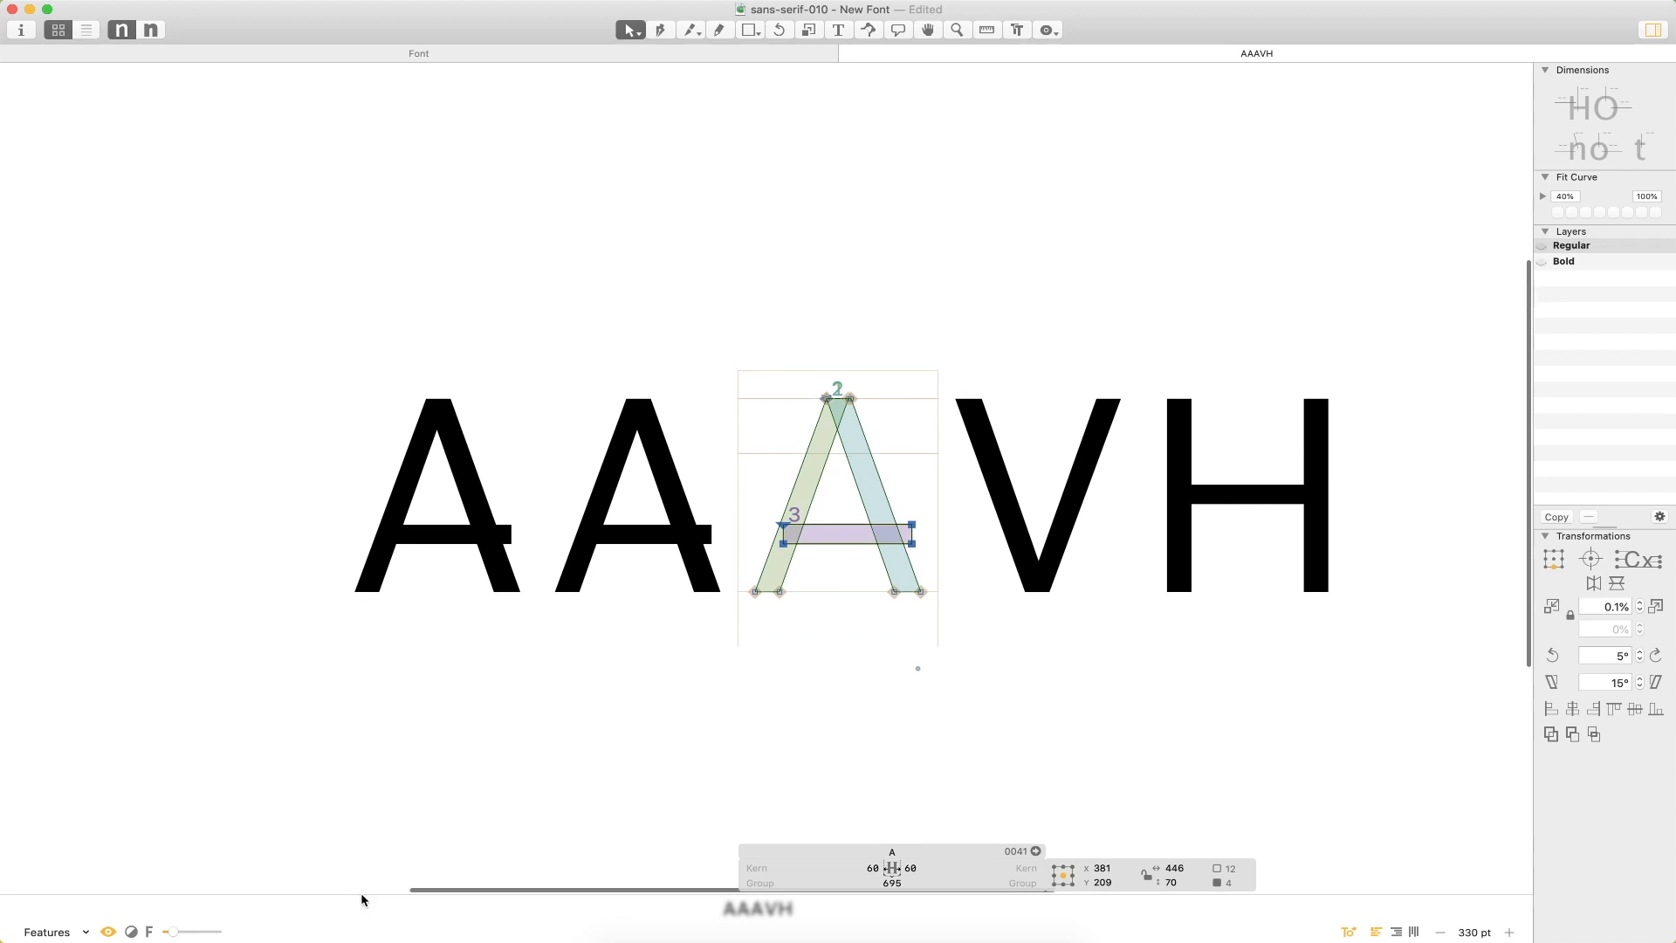
{"action": "left_click_drag", "start_coordinate": [170, 935], "coordinate": [168, 934]}
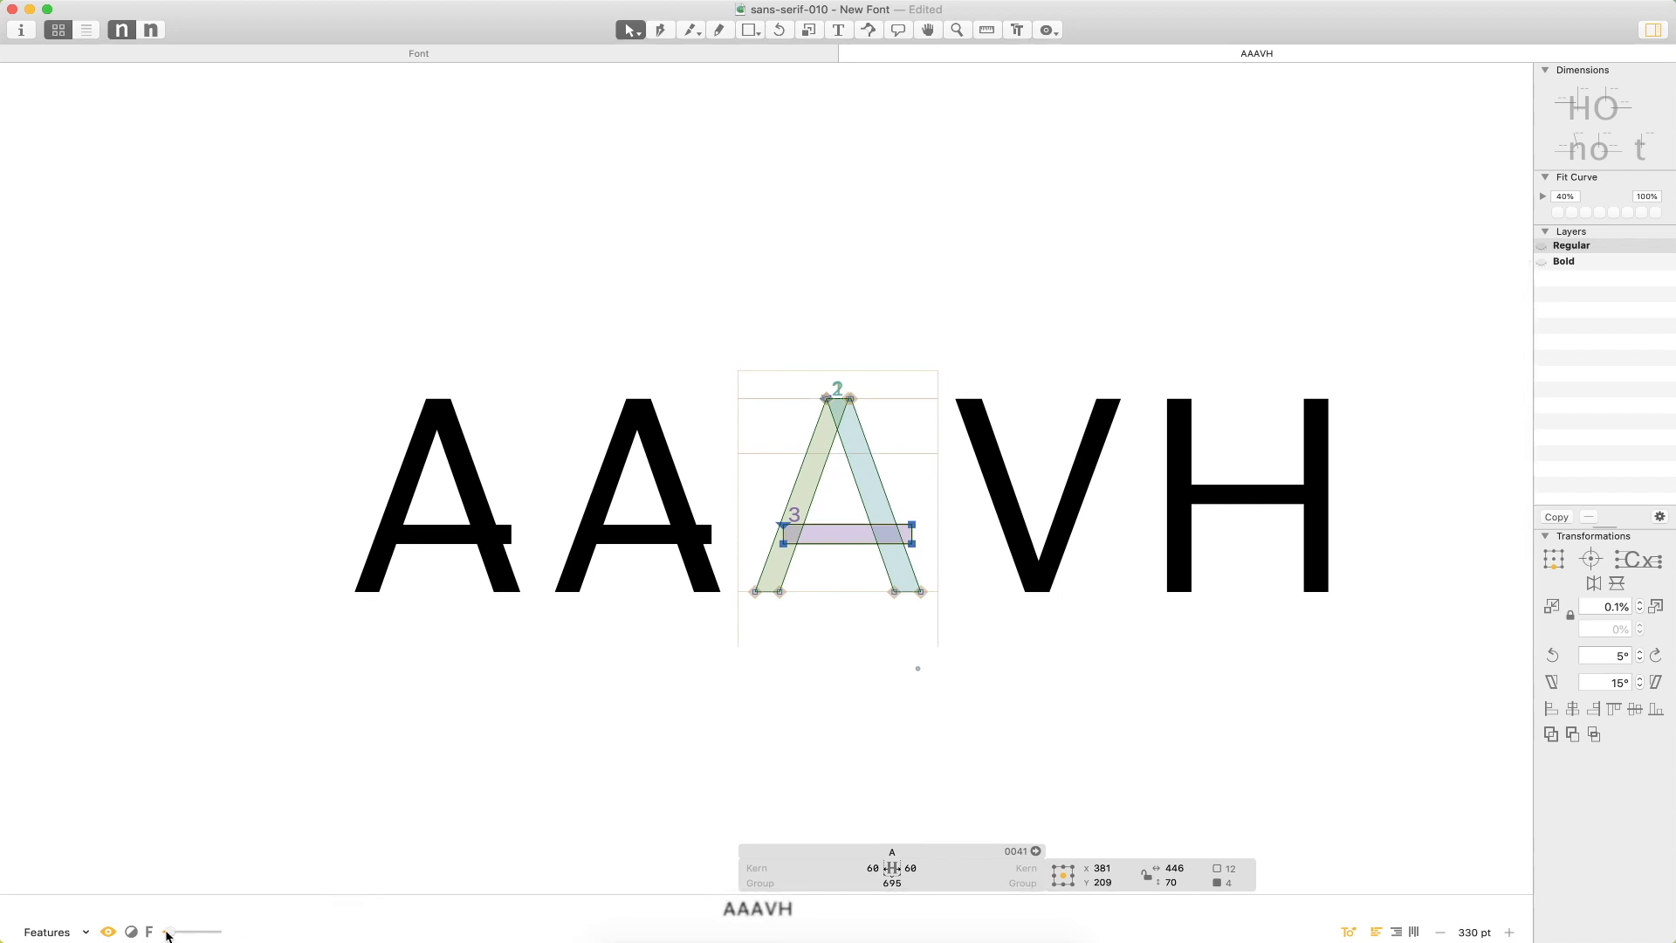
Shorten the A's crossbar by moving its right end to X 526 and its left end inward by 30 units.
{"action": "left_click", "coordinate": [910, 535]}
{"action": "left_click_drag", "start_coordinate": [908, 546], "coordinate": [888, 545]}
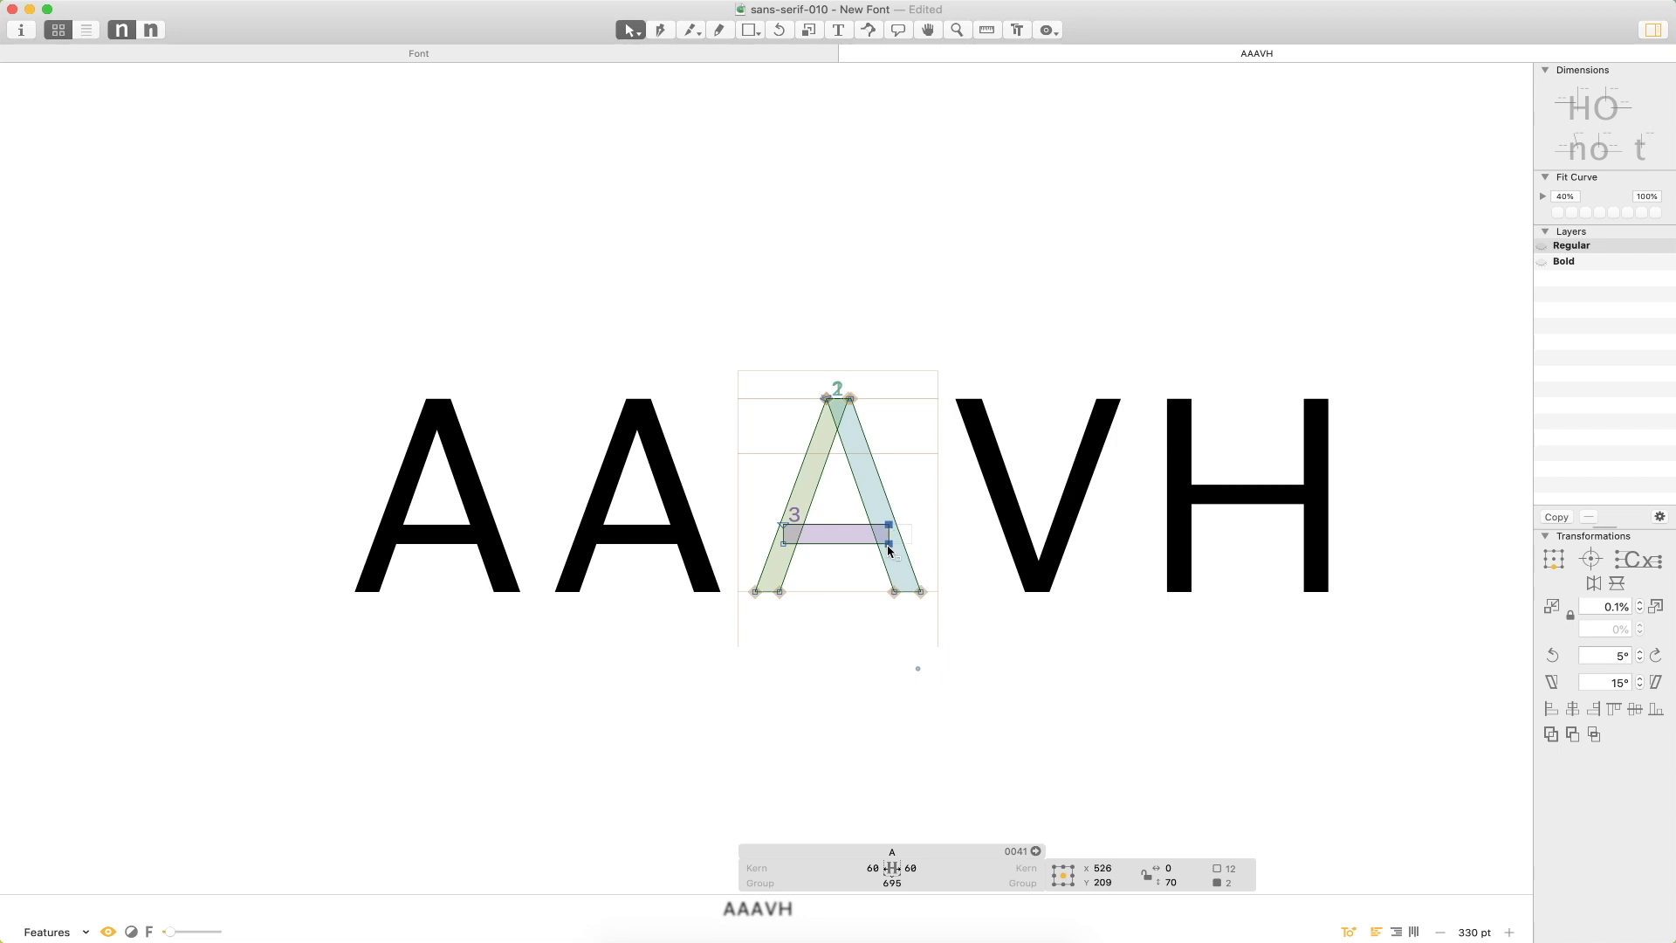
{"action": "left_click", "coordinate": [785, 526]}
{"action": "left_click", "coordinate": [785, 544], "text": "shift"}
{"action": "key", "text": "shift+Right"}
{"action": "key", "text": "shift+Right"}
{"action": "key", "text": "shift+Right"}
{"action": "left_click", "coordinate": [846, 644]}
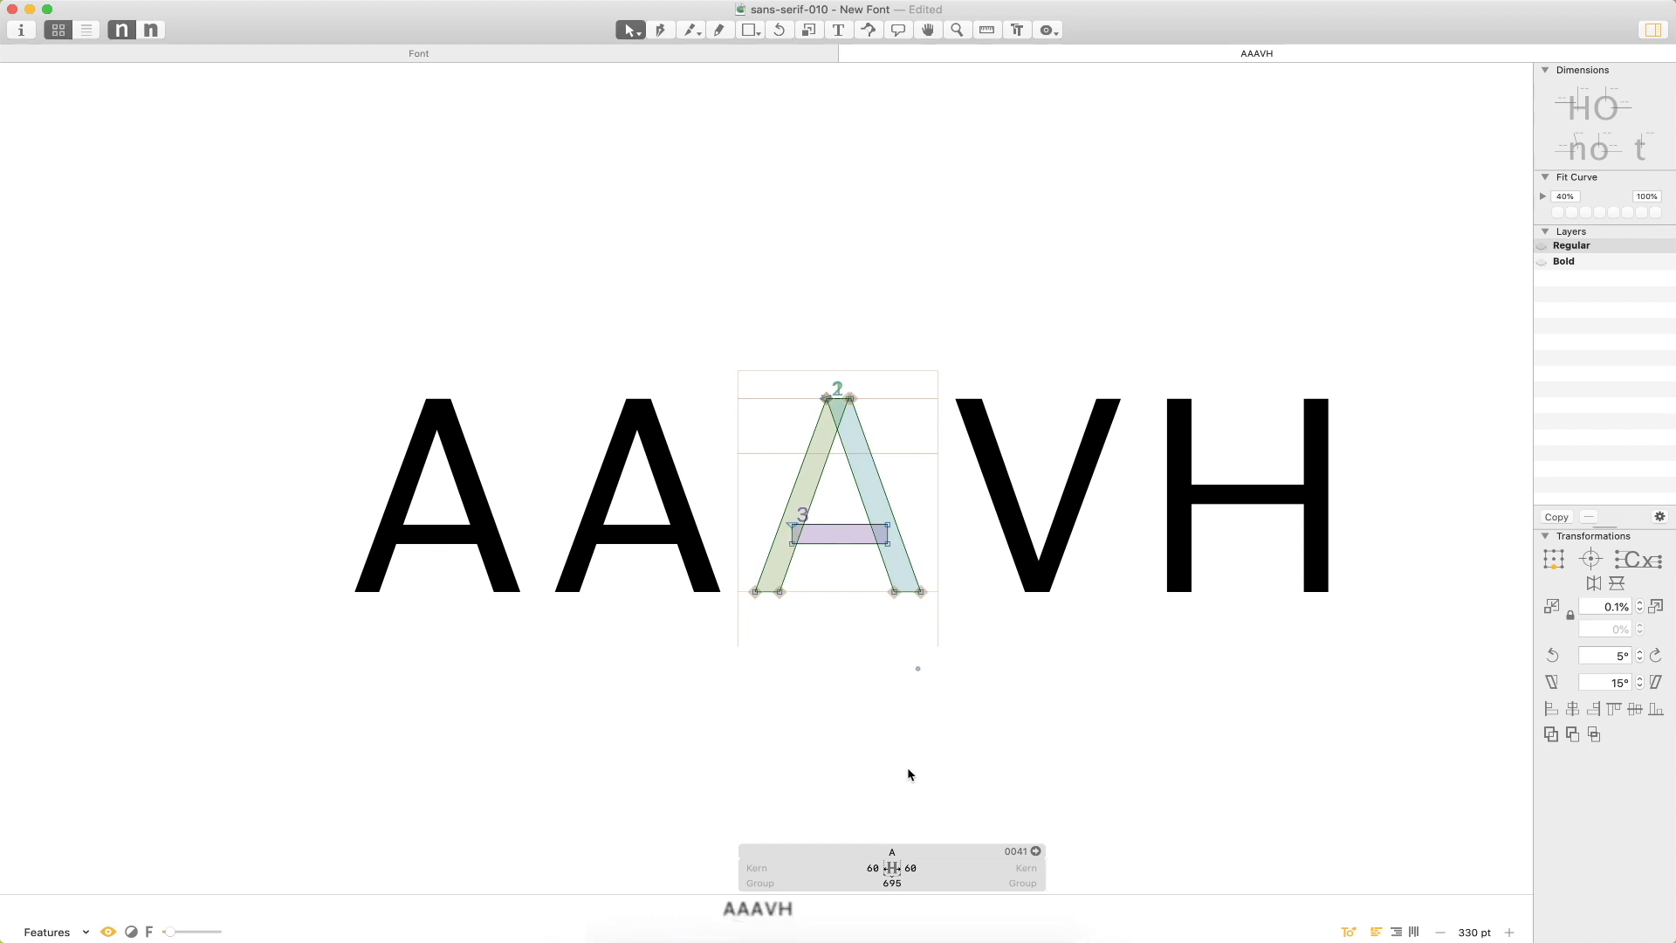
Delete the V from the text line and lower the A's crossbar to Y 189.
{"action": "key", "text": "t"}
{"action": "key", "text": "Delete"}
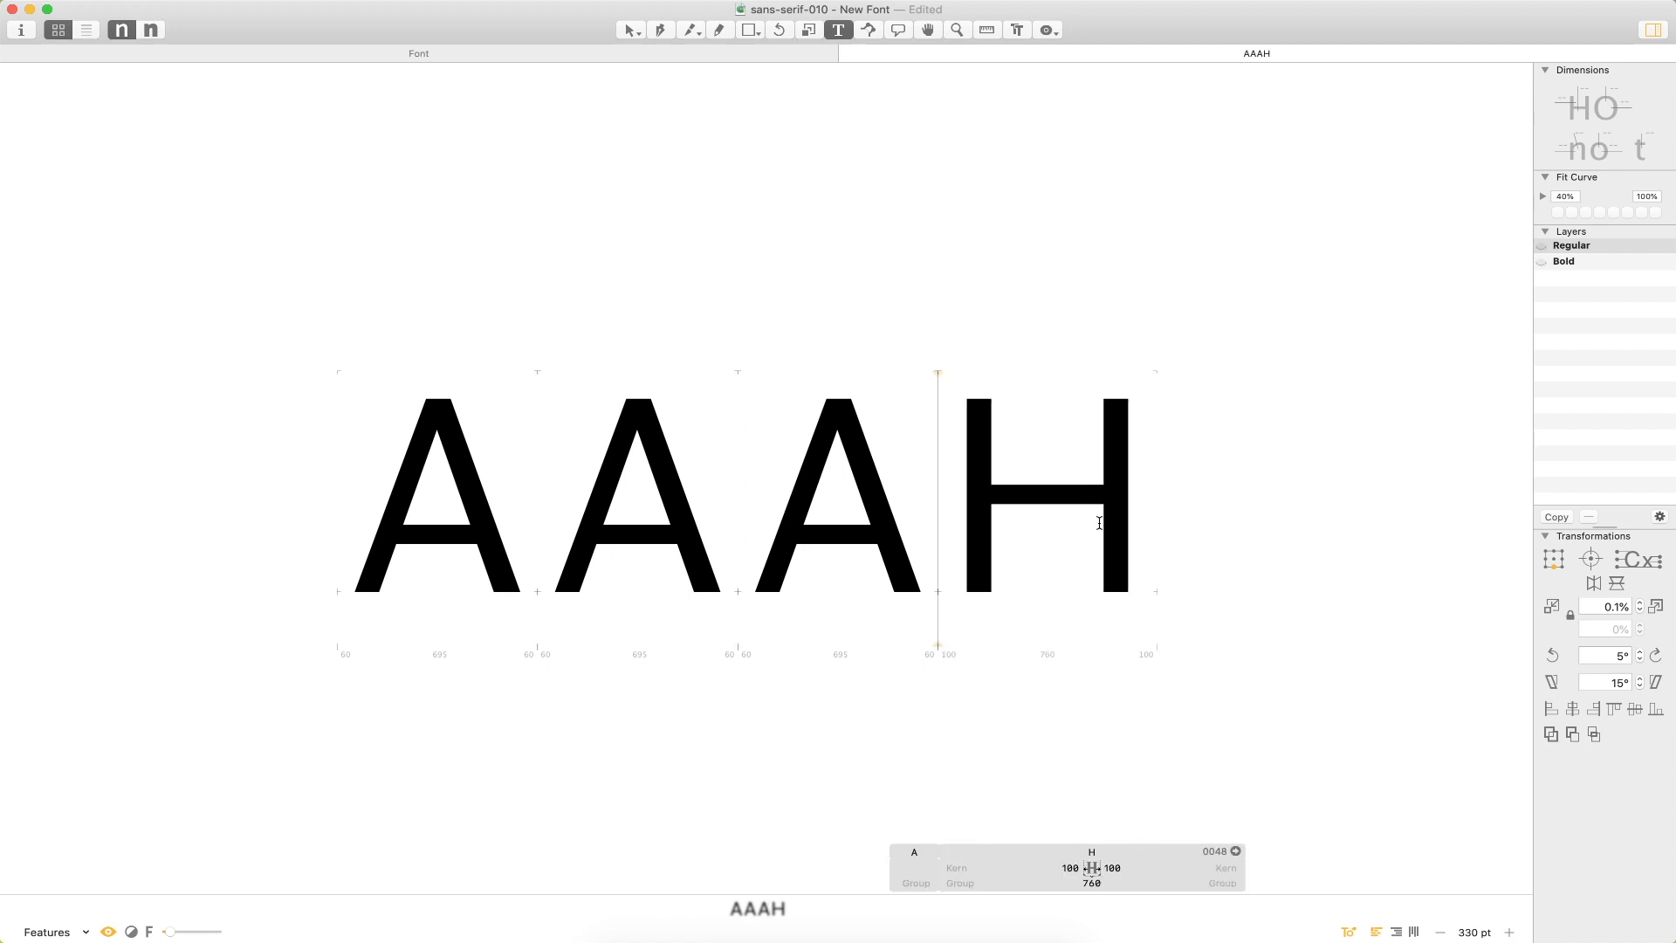
{"action": "key", "text": "Escape"}
{"action": "double_click", "coordinate": [843, 536]}
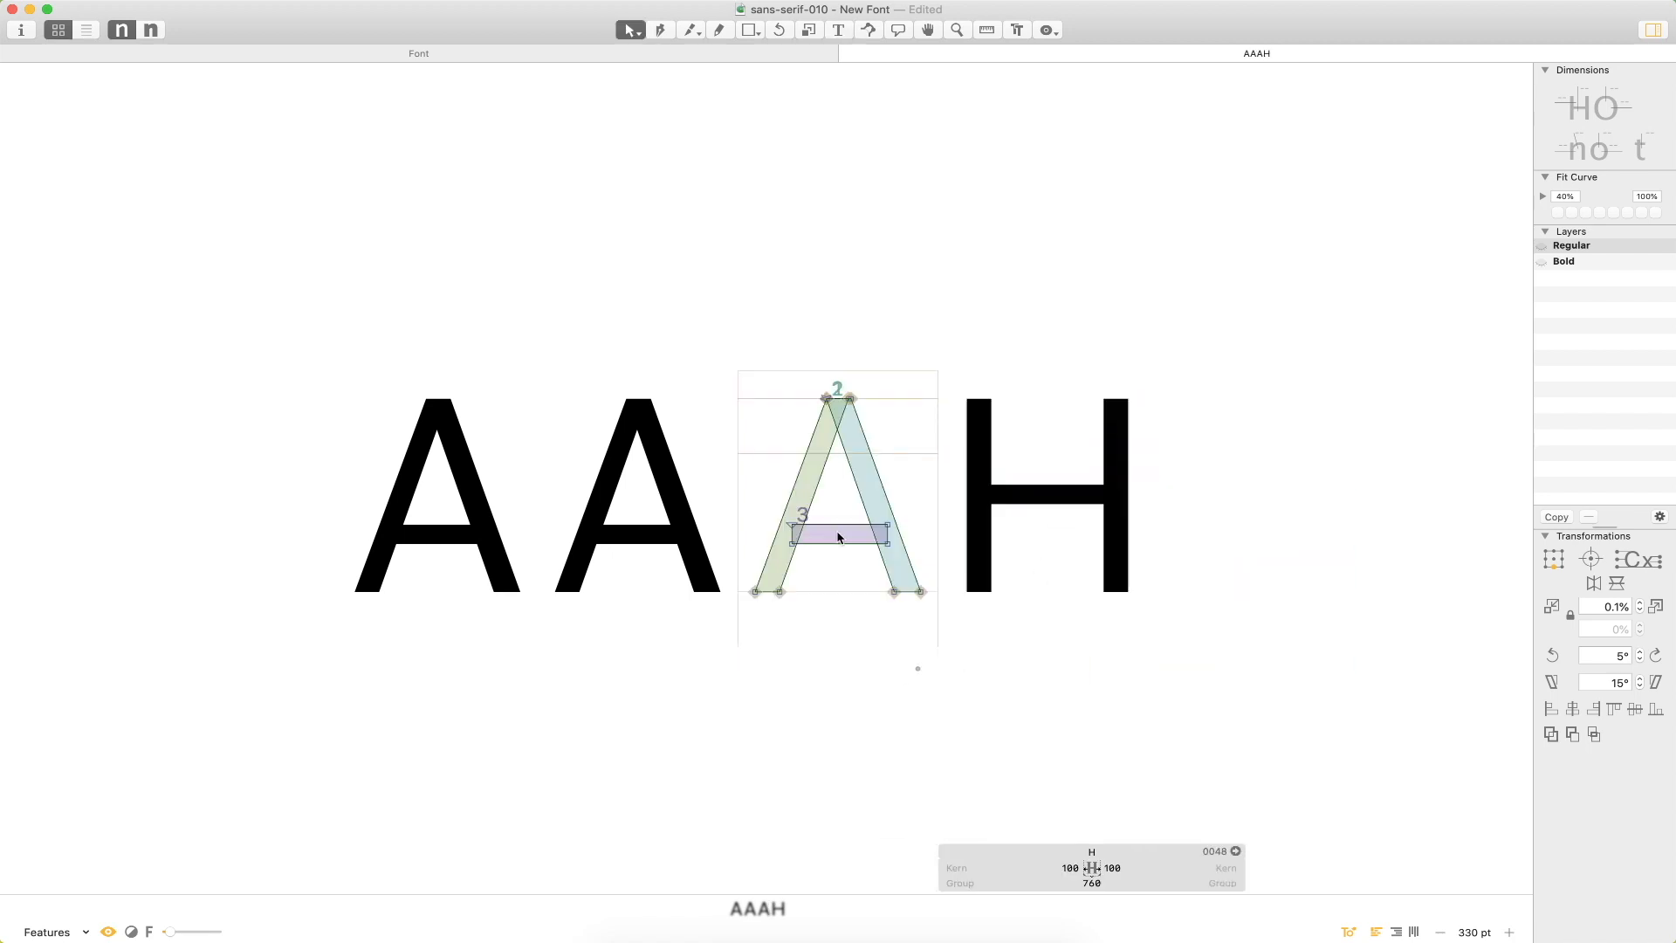
{"action": "left_click", "coordinate": [851, 530]}
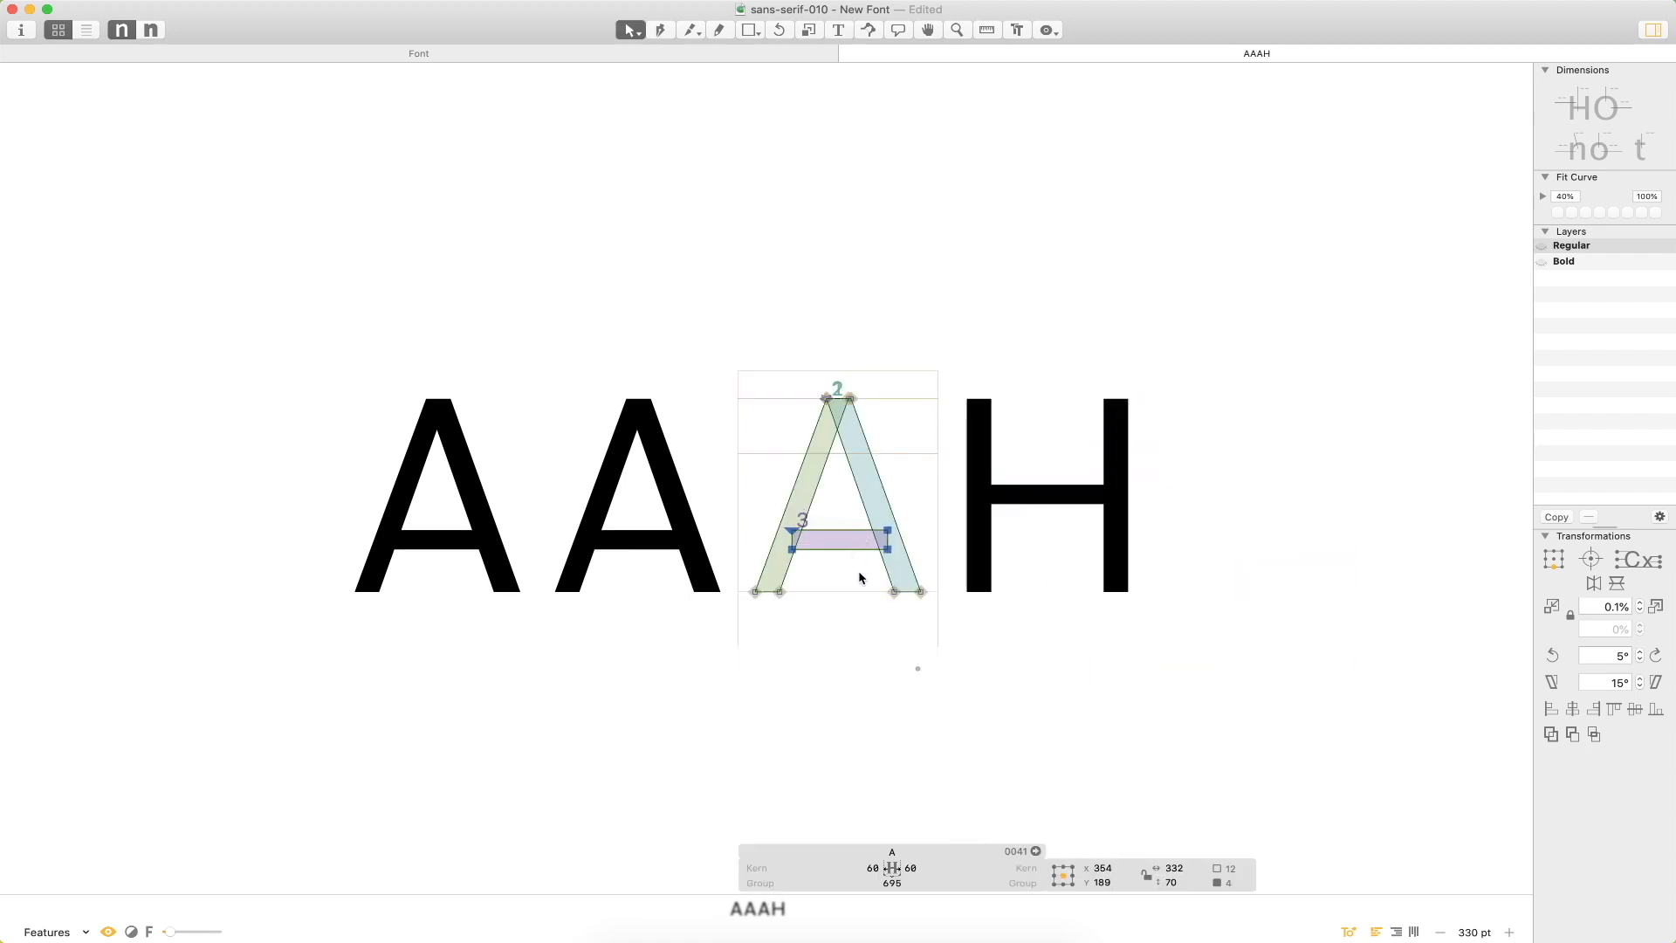
{"action": "left_click", "coordinate": [852, 629]}
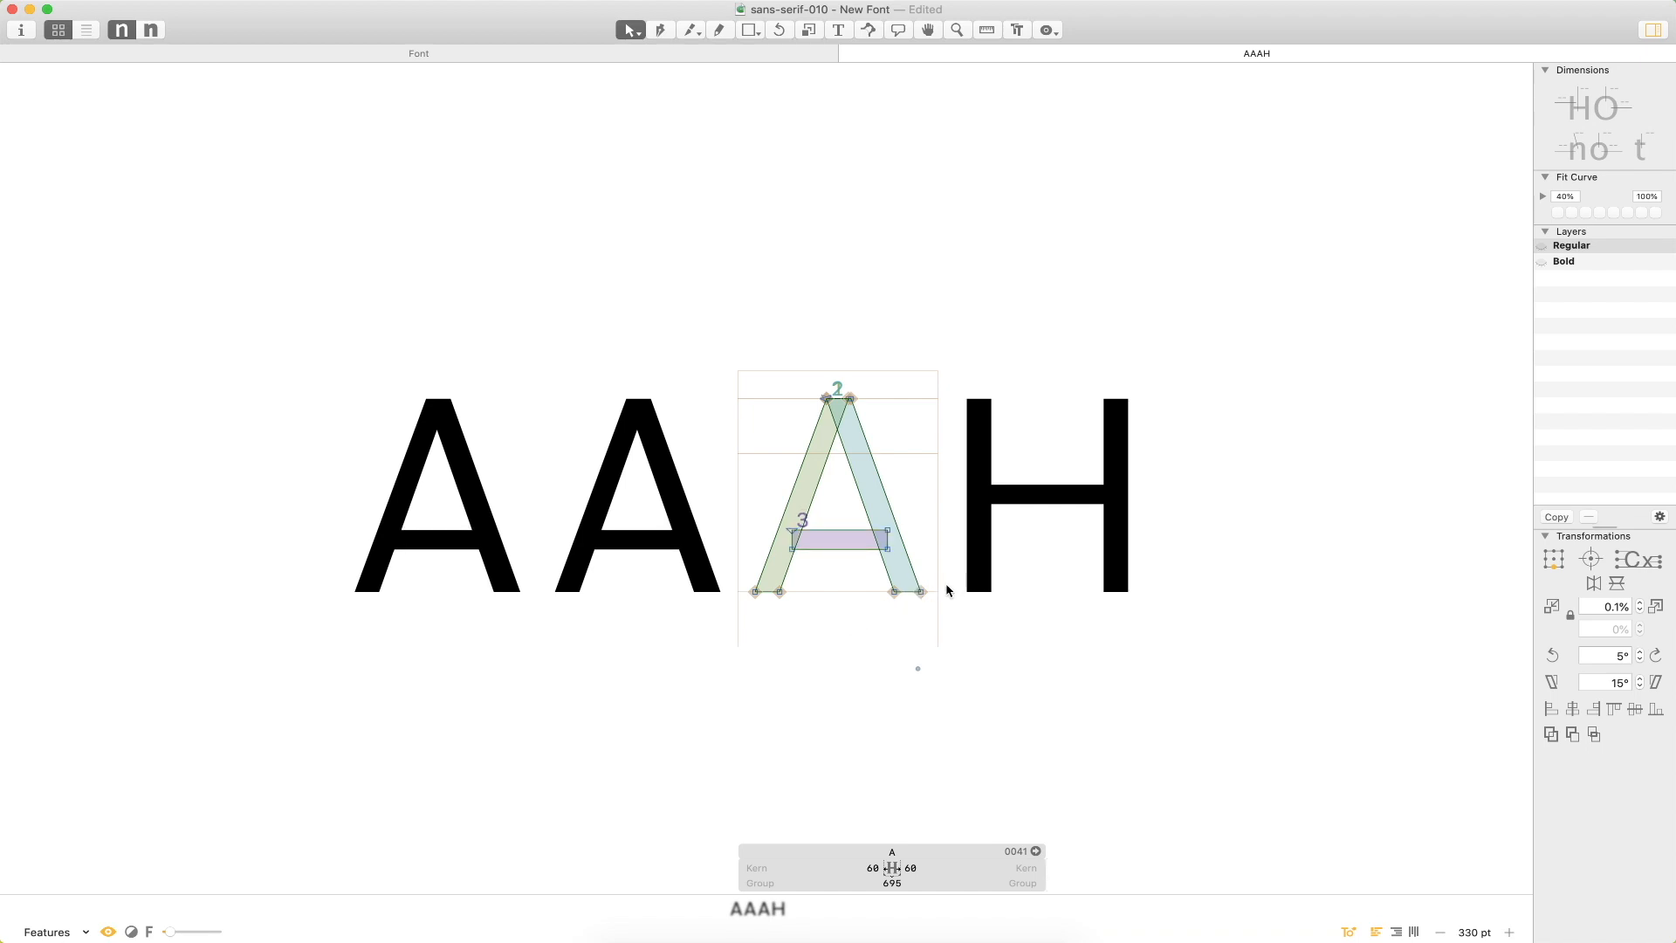
Examine the A's crossbar close up and the AAAH line at a small size.
{"action": "key", "text": "z"}
{"action": "left_click", "coordinate": [995, 427]}
{"action": "left_click", "coordinate": [921, 441]}
{"action": "left_click", "coordinate": [910, 494]}
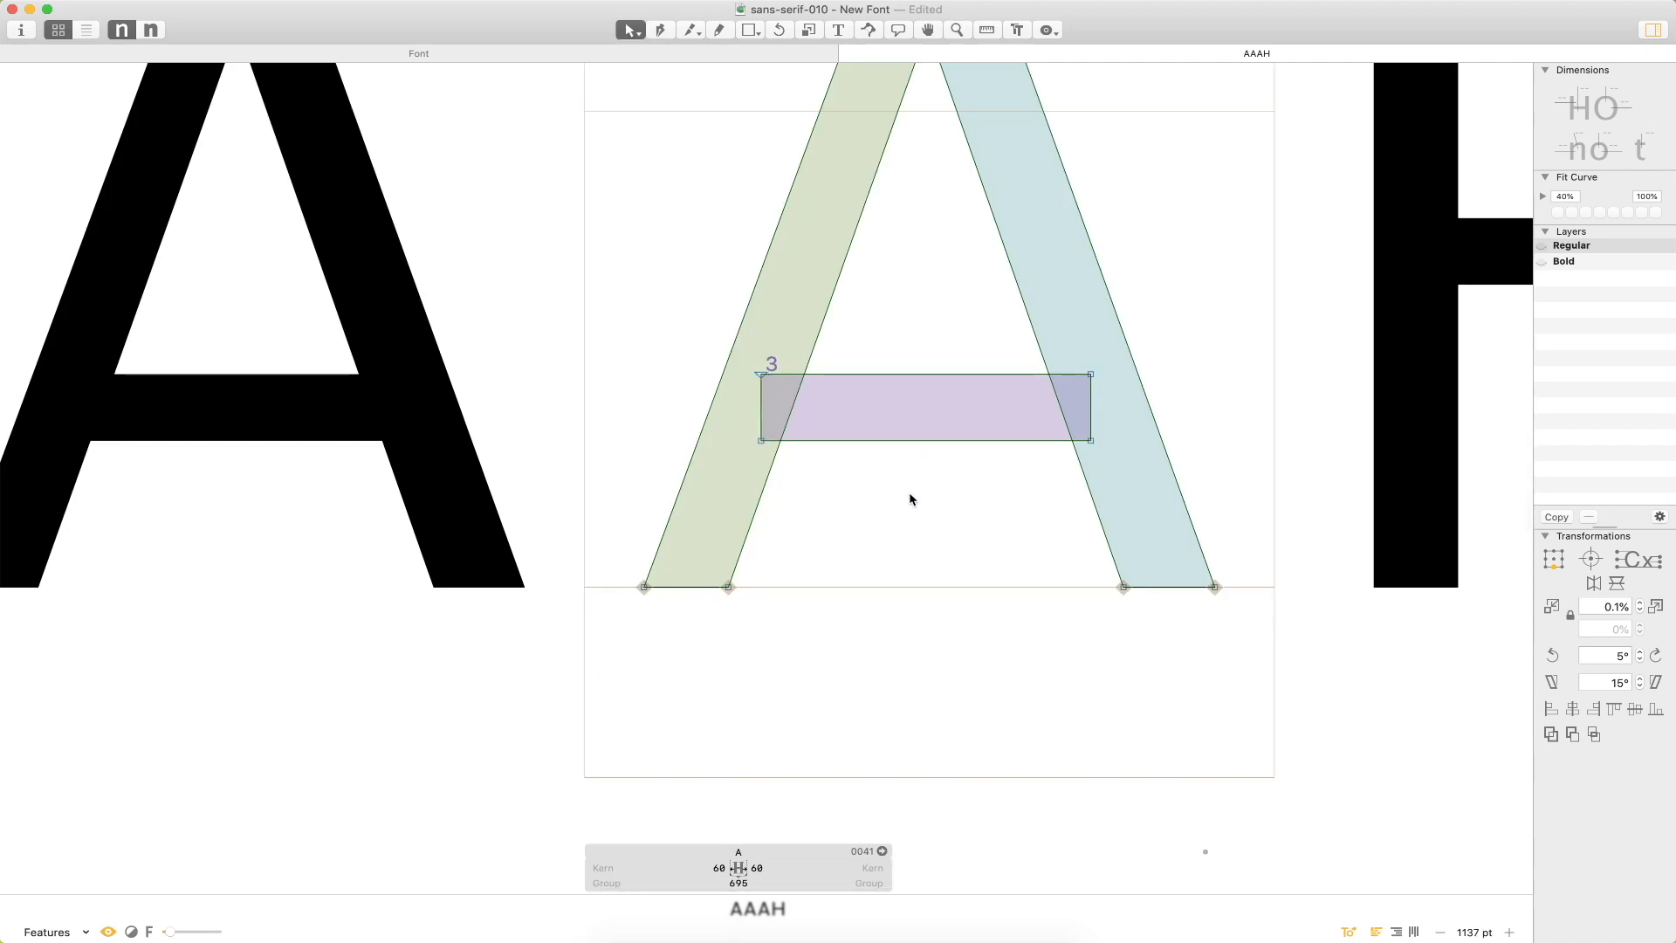
{"action": "key", "text": "super+minus"}
{"action": "key", "text": "super+minus"}
{"action": "key", "text": "super+minus"}
{"action": "key", "text": "super+minus"}
{"action": "key", "text": "super+minus"}
{"action": "key", "text": "t"}
{"action": "left_click", "coordinate": [940, 468]}
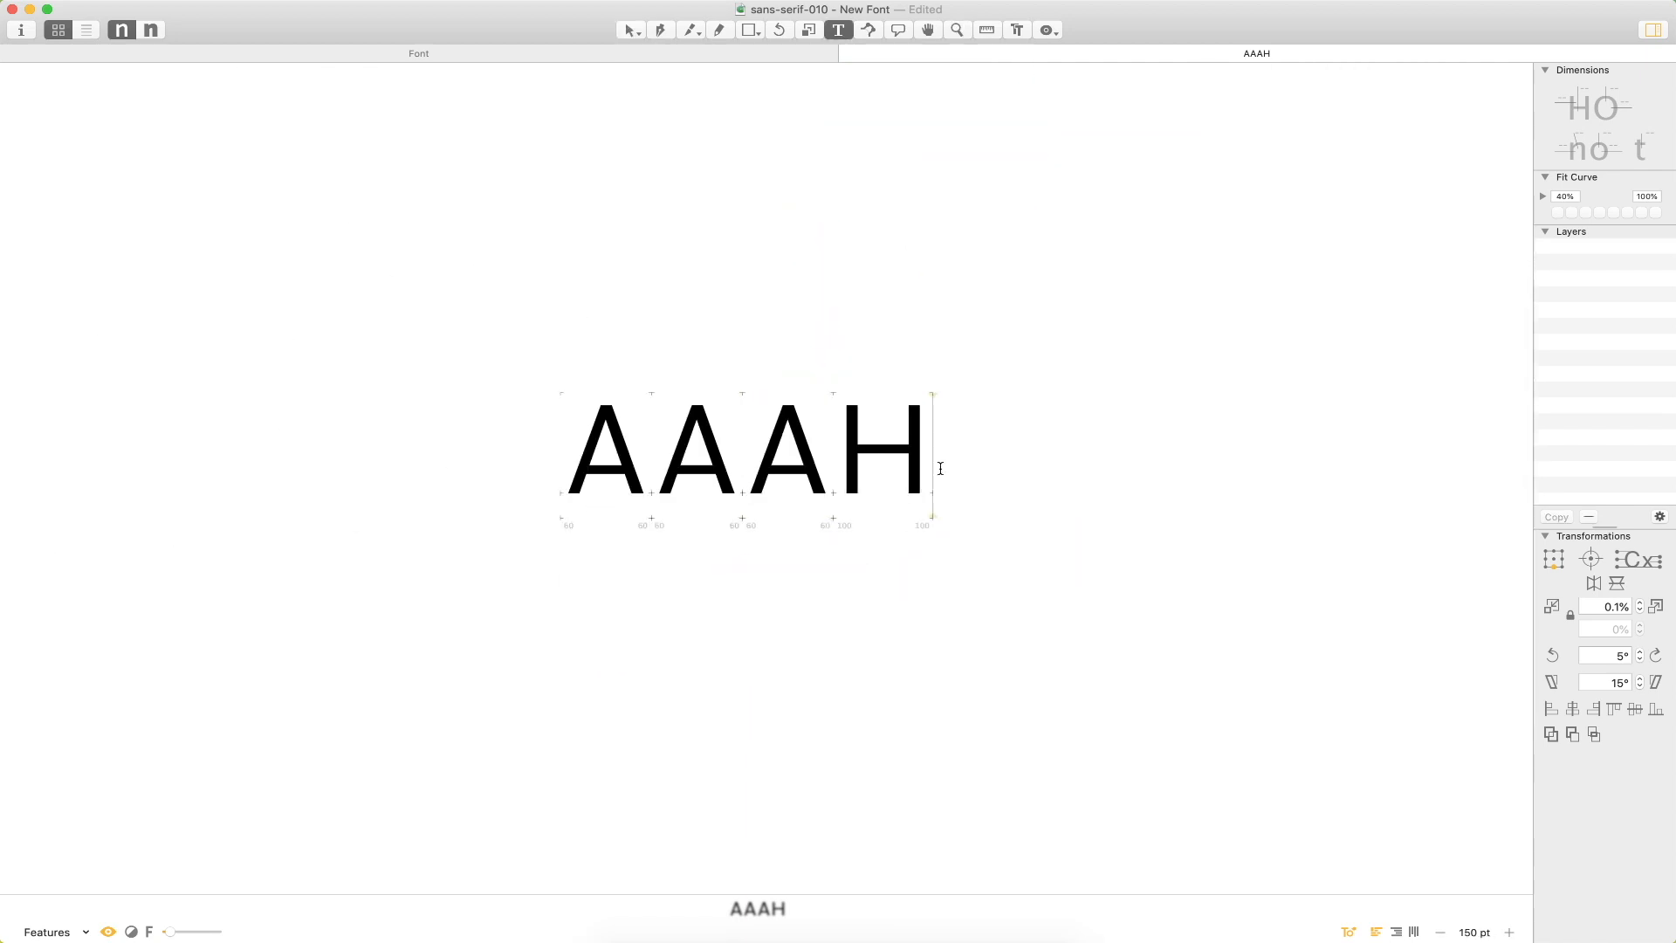
{"action": "key", "text": "Escape"}
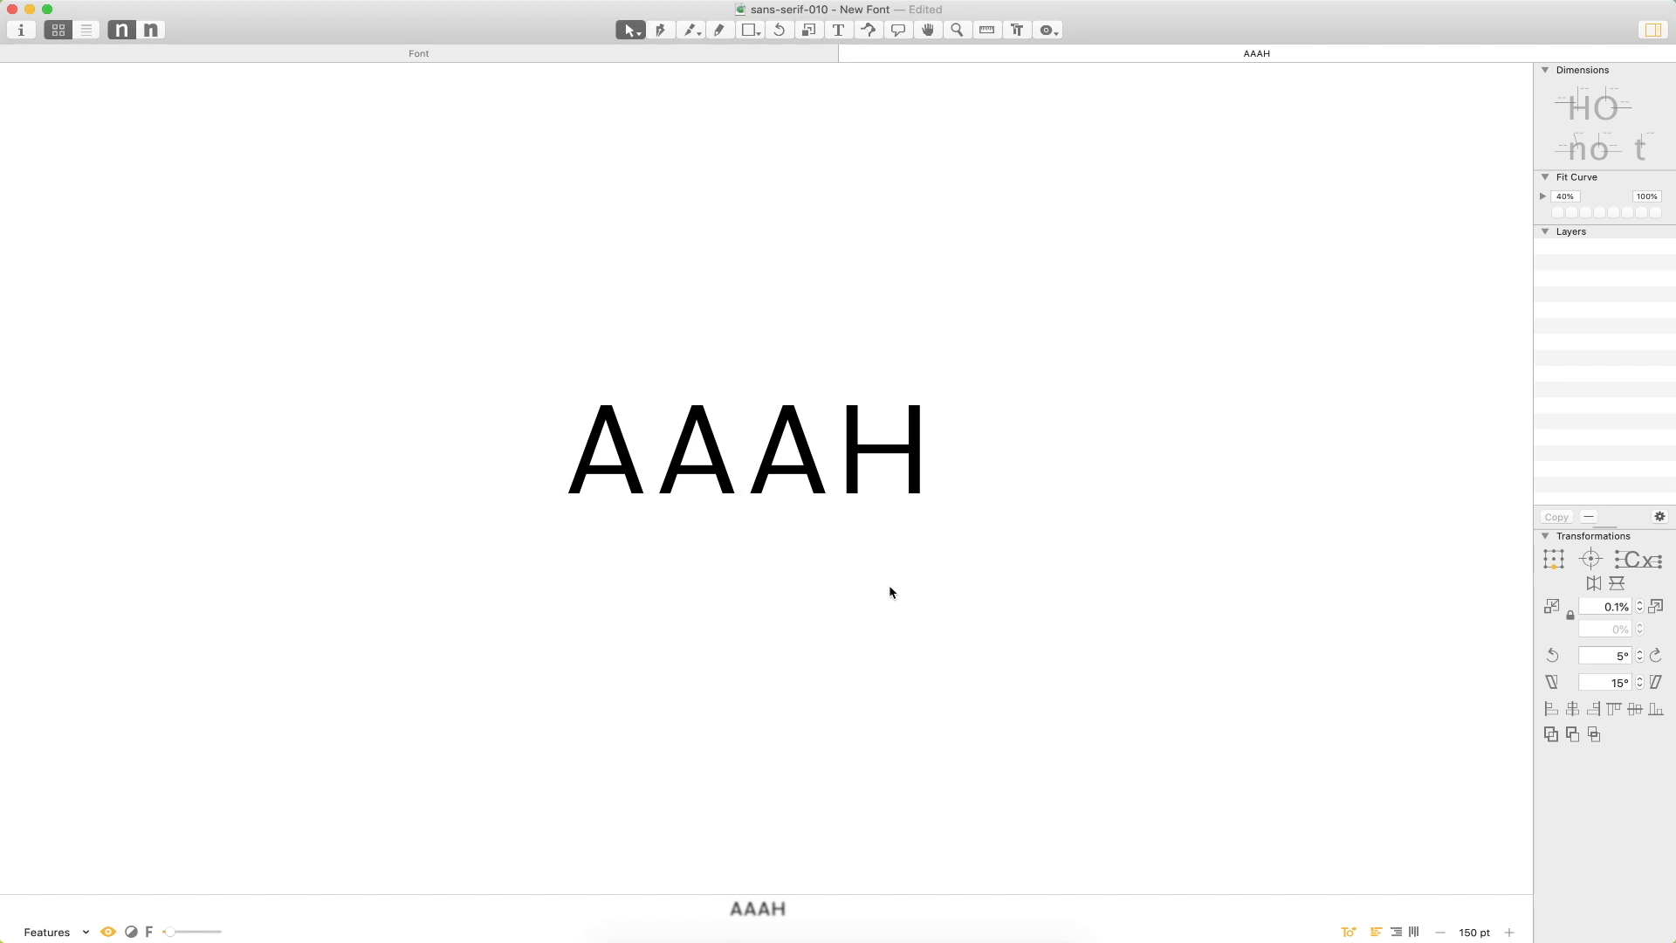
Close the AAAH edit view, open the P and add a B in front of it.
{"action": "key", "text": "super+w"}
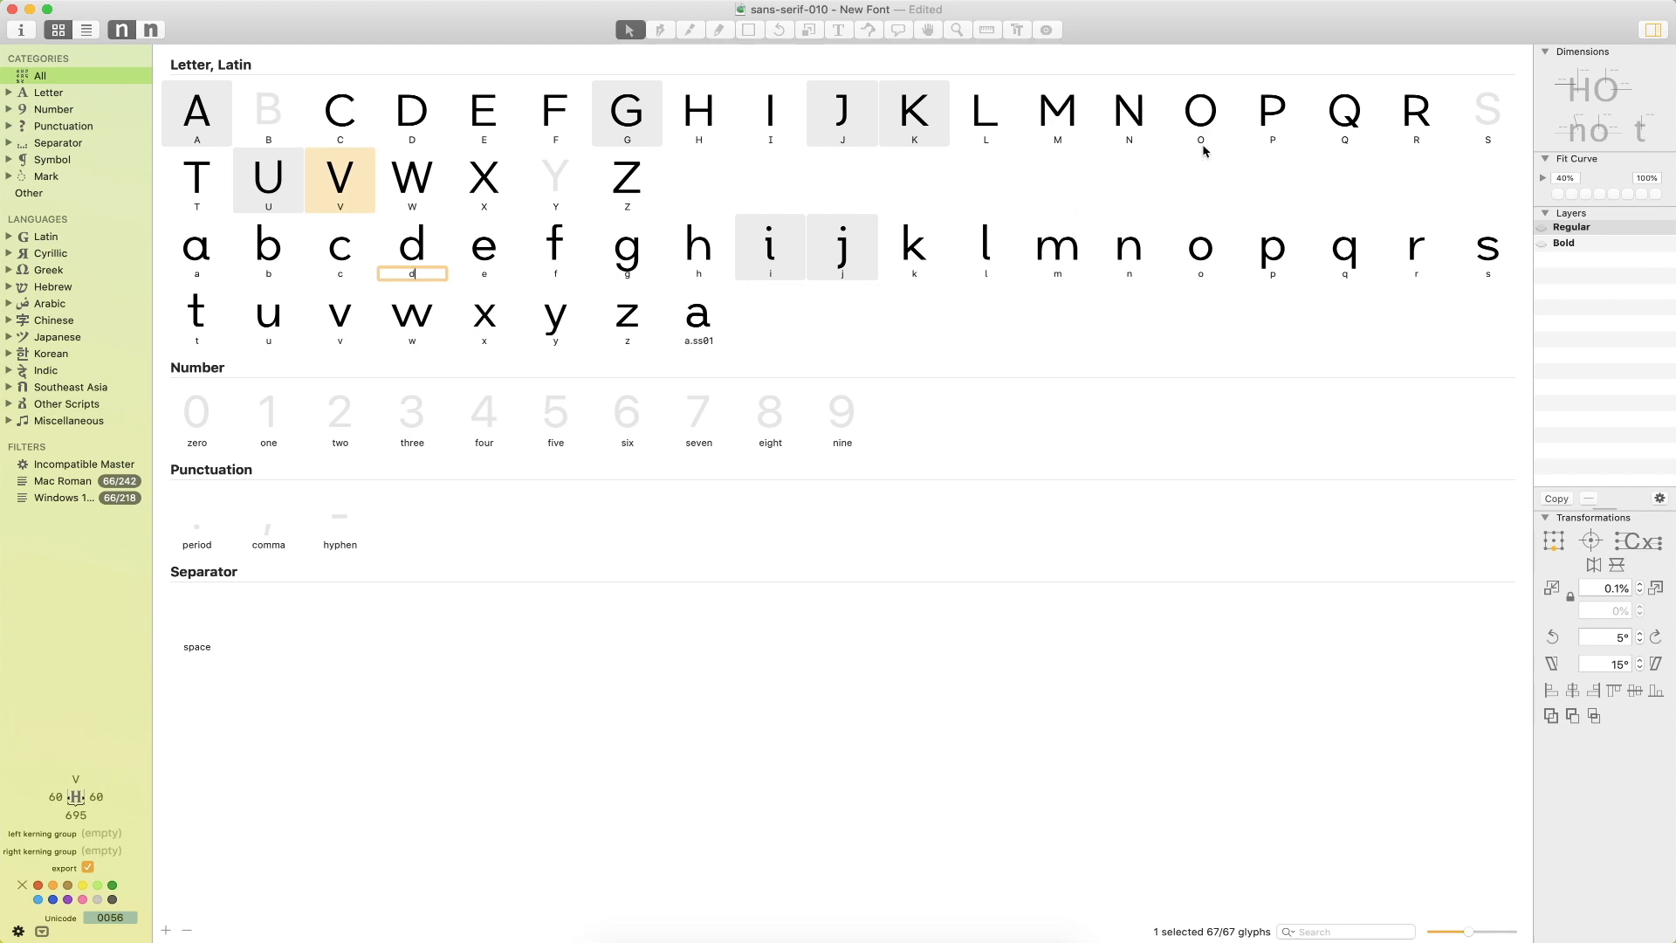
{"action": "left_click", "coordinate": [1294, 131]}
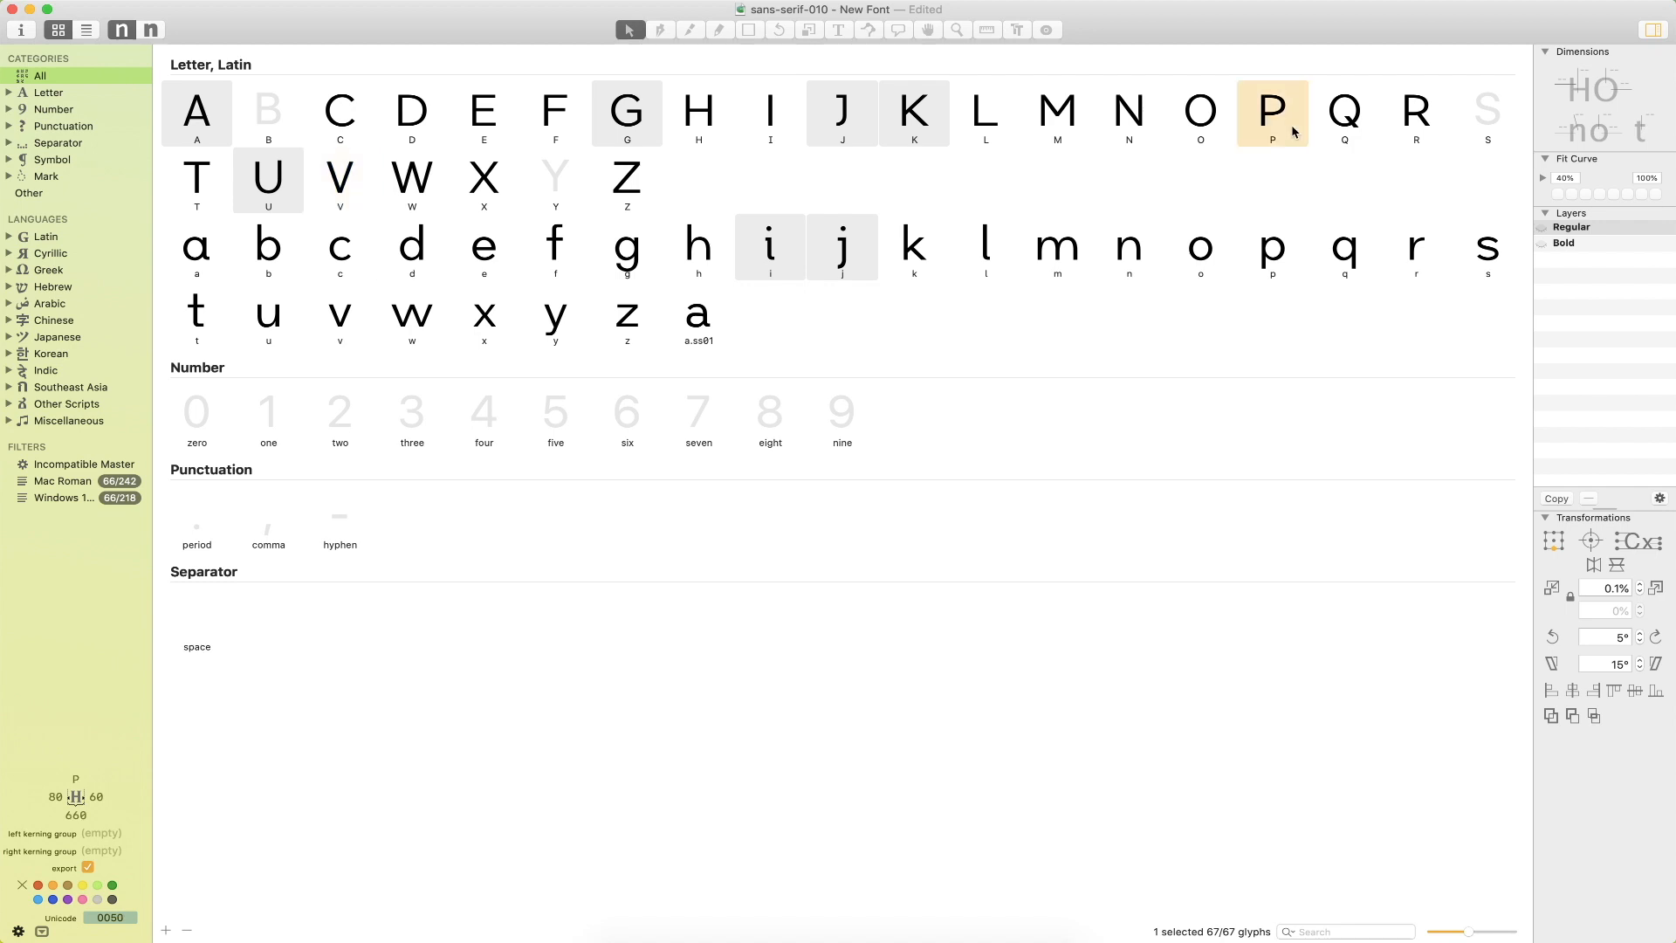
{"action": "double_click", "coordinate": [1285, 130]}
{"action": "type", "text": "t"}
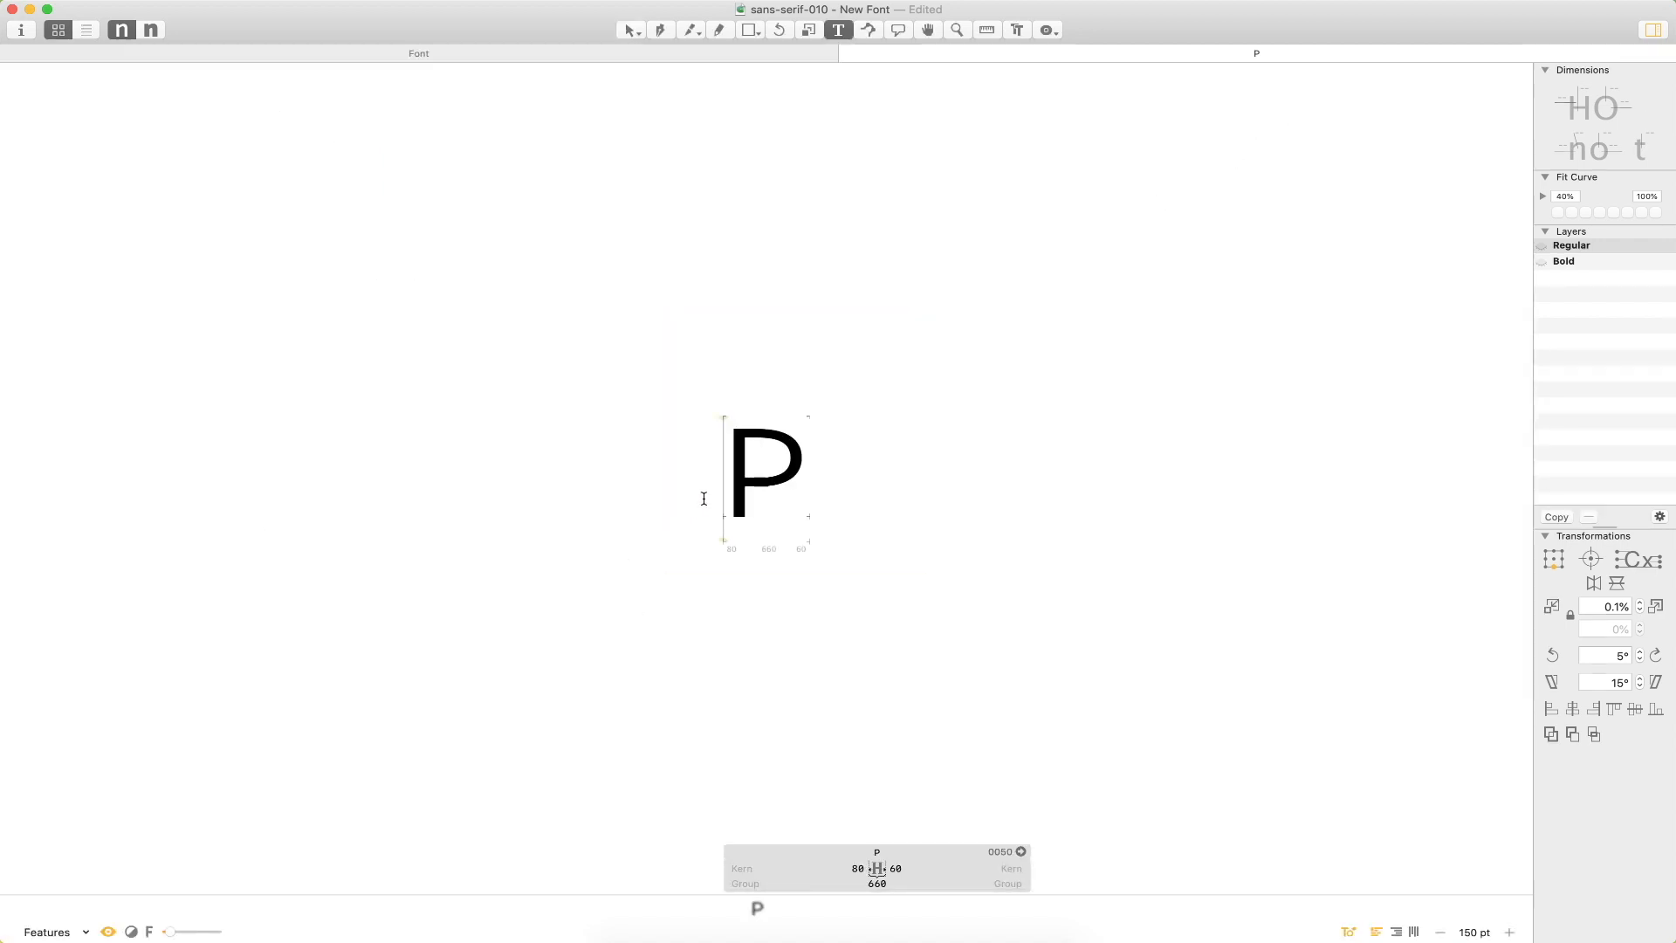
{"action": "type", "text": "B"}
{"action": "key", "text": "Escape"}
Copy all of the P's outlines into the empty B glyph.
{"action": "key", "text": "super+a"}
{"action": "key", "text": "super+c"}
{"action": "double_click", "coordinate": [762, 498]}
{"action": "key", "text": "super+v"}
Duplicate the bowl inside the B and move the copy down so it rests on the baseline.
{"action": "left_click_drag", "start_coordinate": [921, 354], "coordinate": [609, 630]}
{"action": "left_click", "coordinate": [842, 304]}
{"action": "double_click", "coordinate": [839, 318]}
{"action": "left_click", "coordinate": [839, 310]}
{"action": "double_click", "coordinate": [841, 308]}
{"action": "key", "text": "super+c"}
{"action": "key", "text": "super+v"}
{"action": "left_click_drag", "start_coordinate": [841, 307], "coordinate": [832, 386]}
{"action": "key", "text": "super+z"}
{"action": "key", "text": "shift+Down"}
{"action": "key", "text": "shift+Down"}
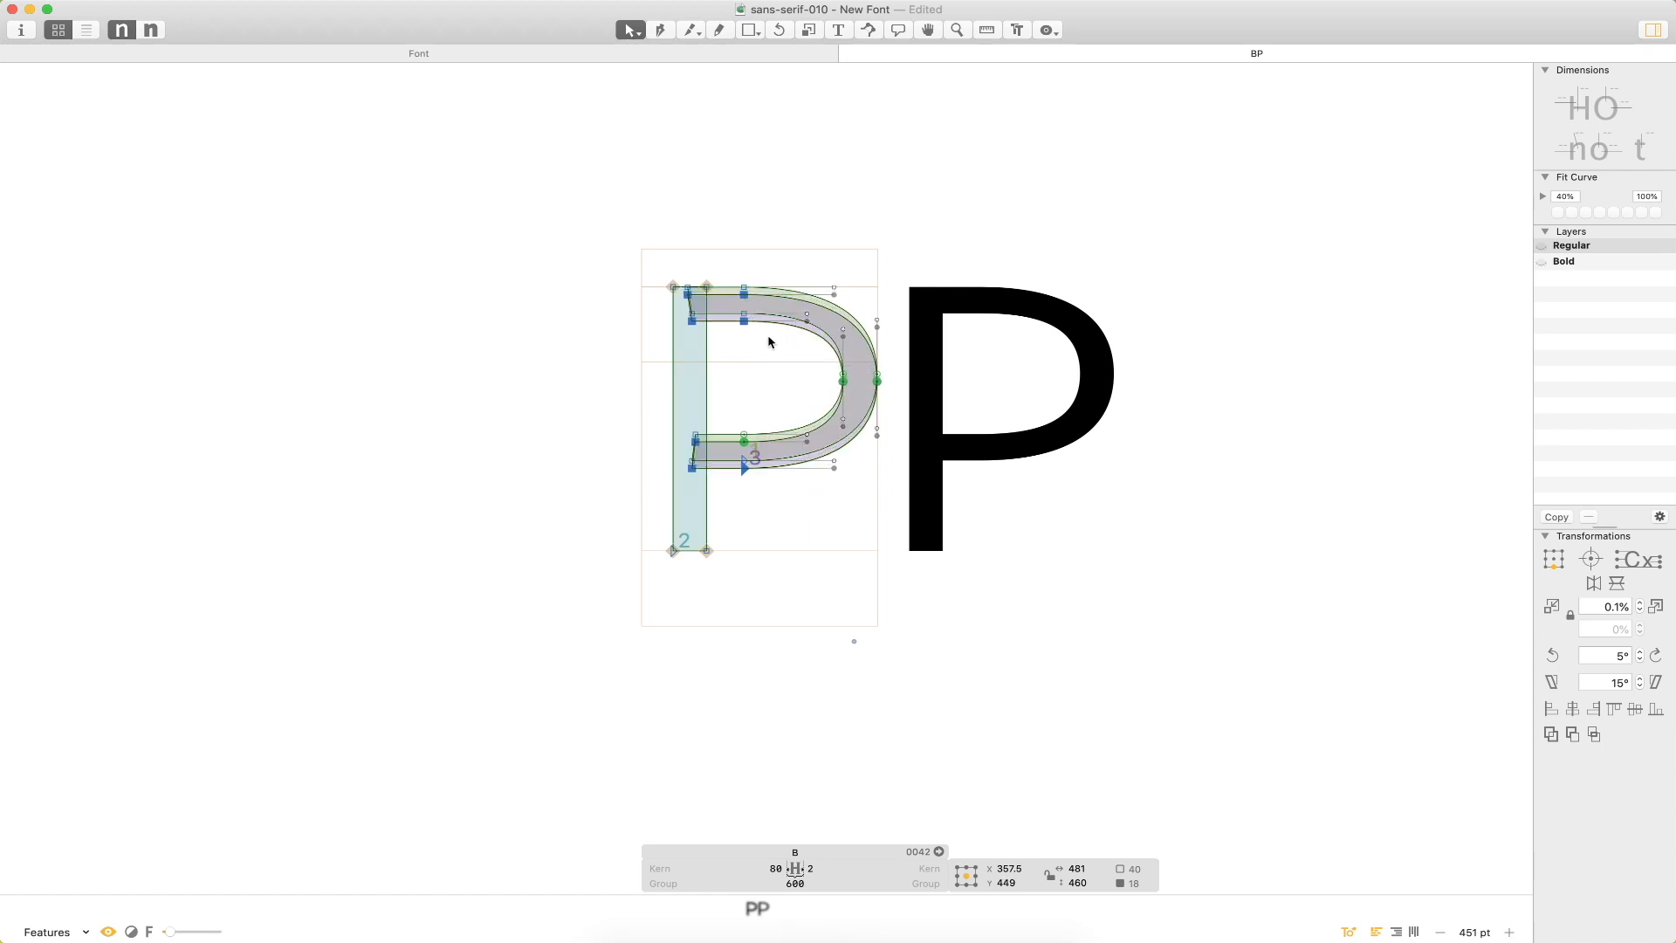
{"action": "left_click_drag", "start_coordinate": [743, 321], "coordinate": [748, 405]}
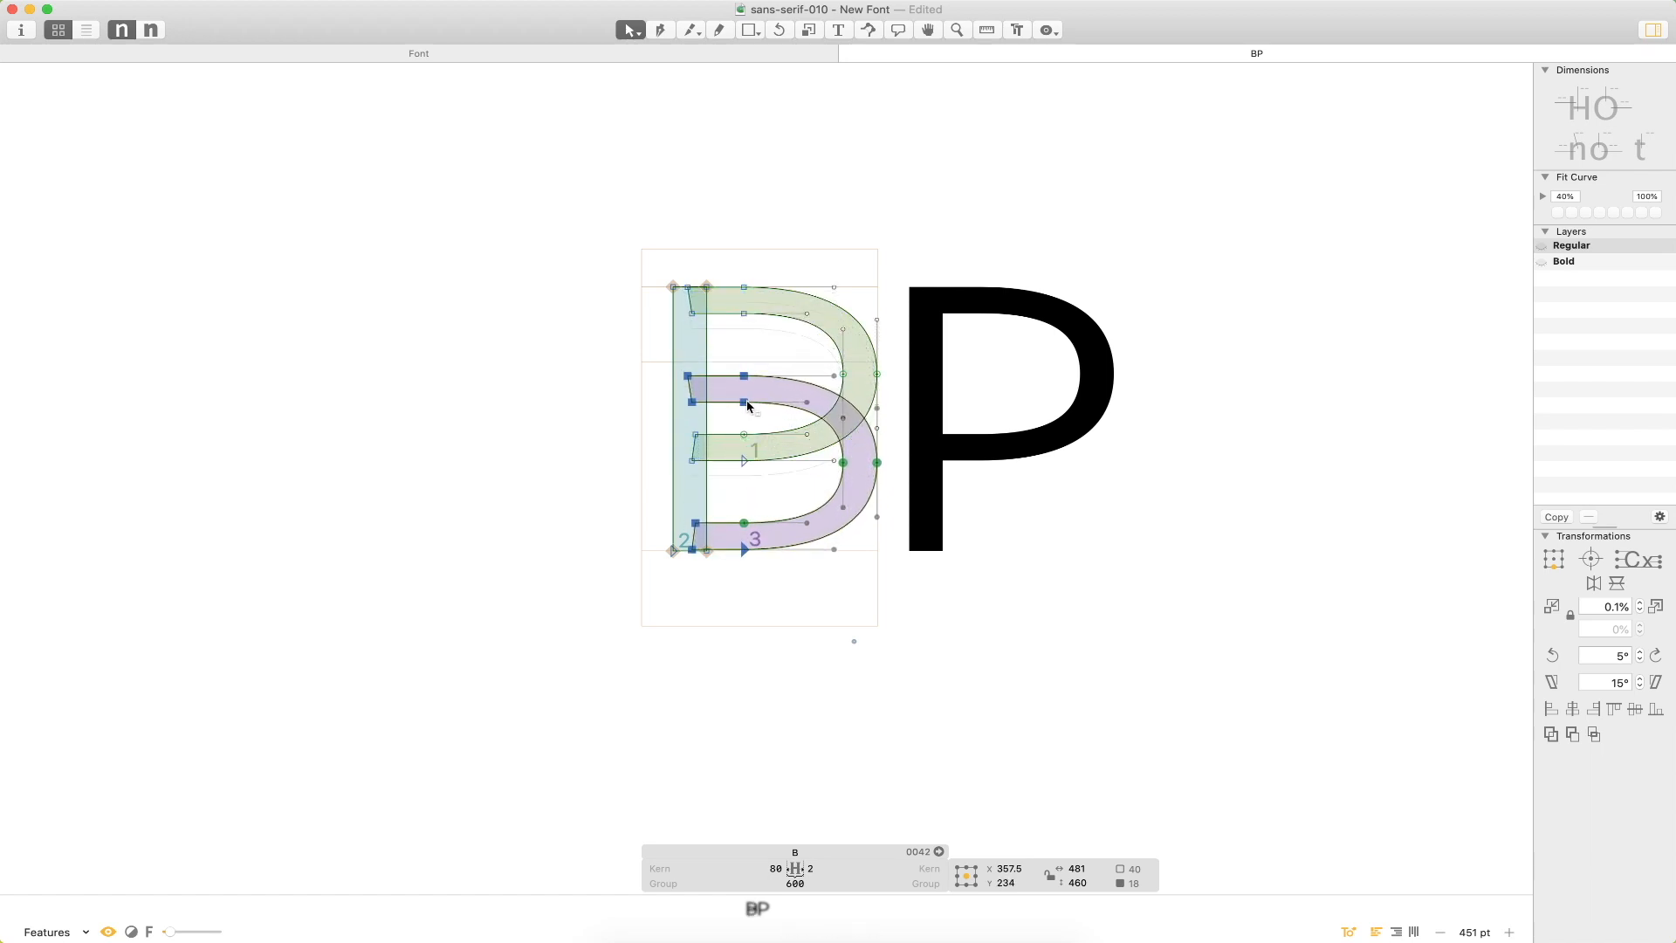
{"action": "left_click", "coordinate": [734, 639]}
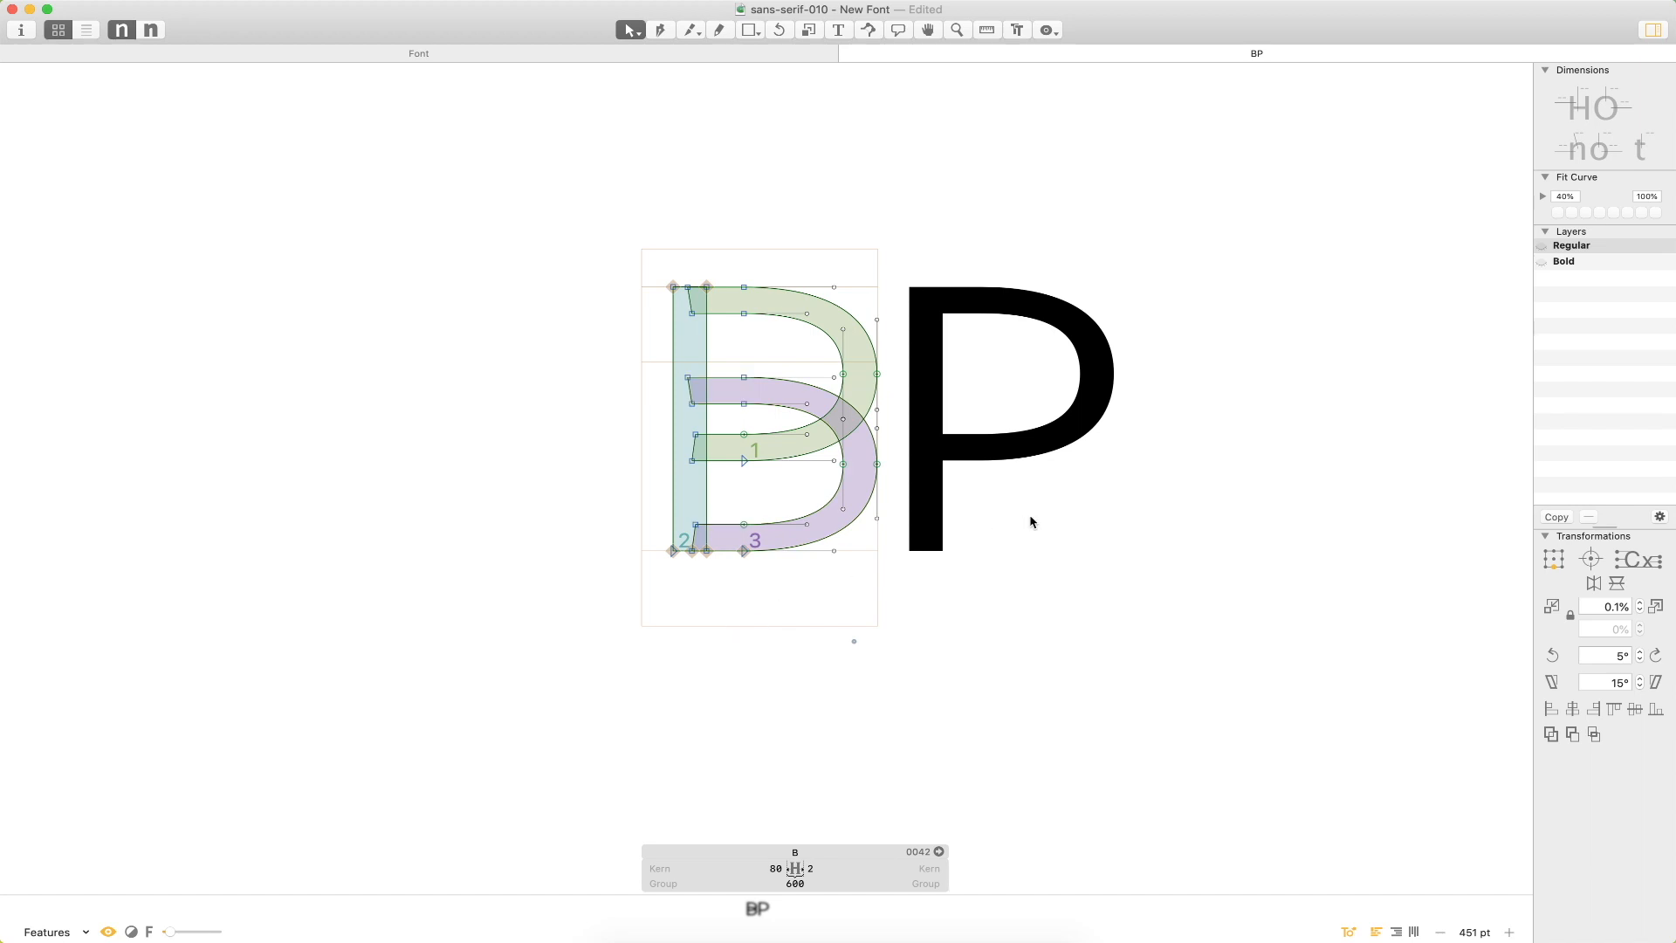
Set the B's right sidebearing to 60.
{"action": "double_click", "coordinate": [1022, 524]}
{"action": "double_click", "coordinate": [801, 503]}
{"action": "left_click", "coordinate": [819, 870]}
{"action": "type", "text": "60"}
{"action": "key", "text": "Return"}
{"action": "type", "text": "tz"}
{"action": "key", "text": "Right"}
{"action": "key", "text": "Left"}
{"action": "key", "text": "BackSpace"}
Lower the four left nodes of the lower bowl's upper arm in the B by 80 units to Y 345.
{"action": "double_click", "coordinate": [826, 439]}
{"action": "key", "text": "super+space"}
{"action": "left_click_drag", "start_coordinate": [1014, 199], "coordinate": [554, 684]}
{"action": "left_click_drag", "start_coordinate": [722, 337], "coordinate": [664, 436]}
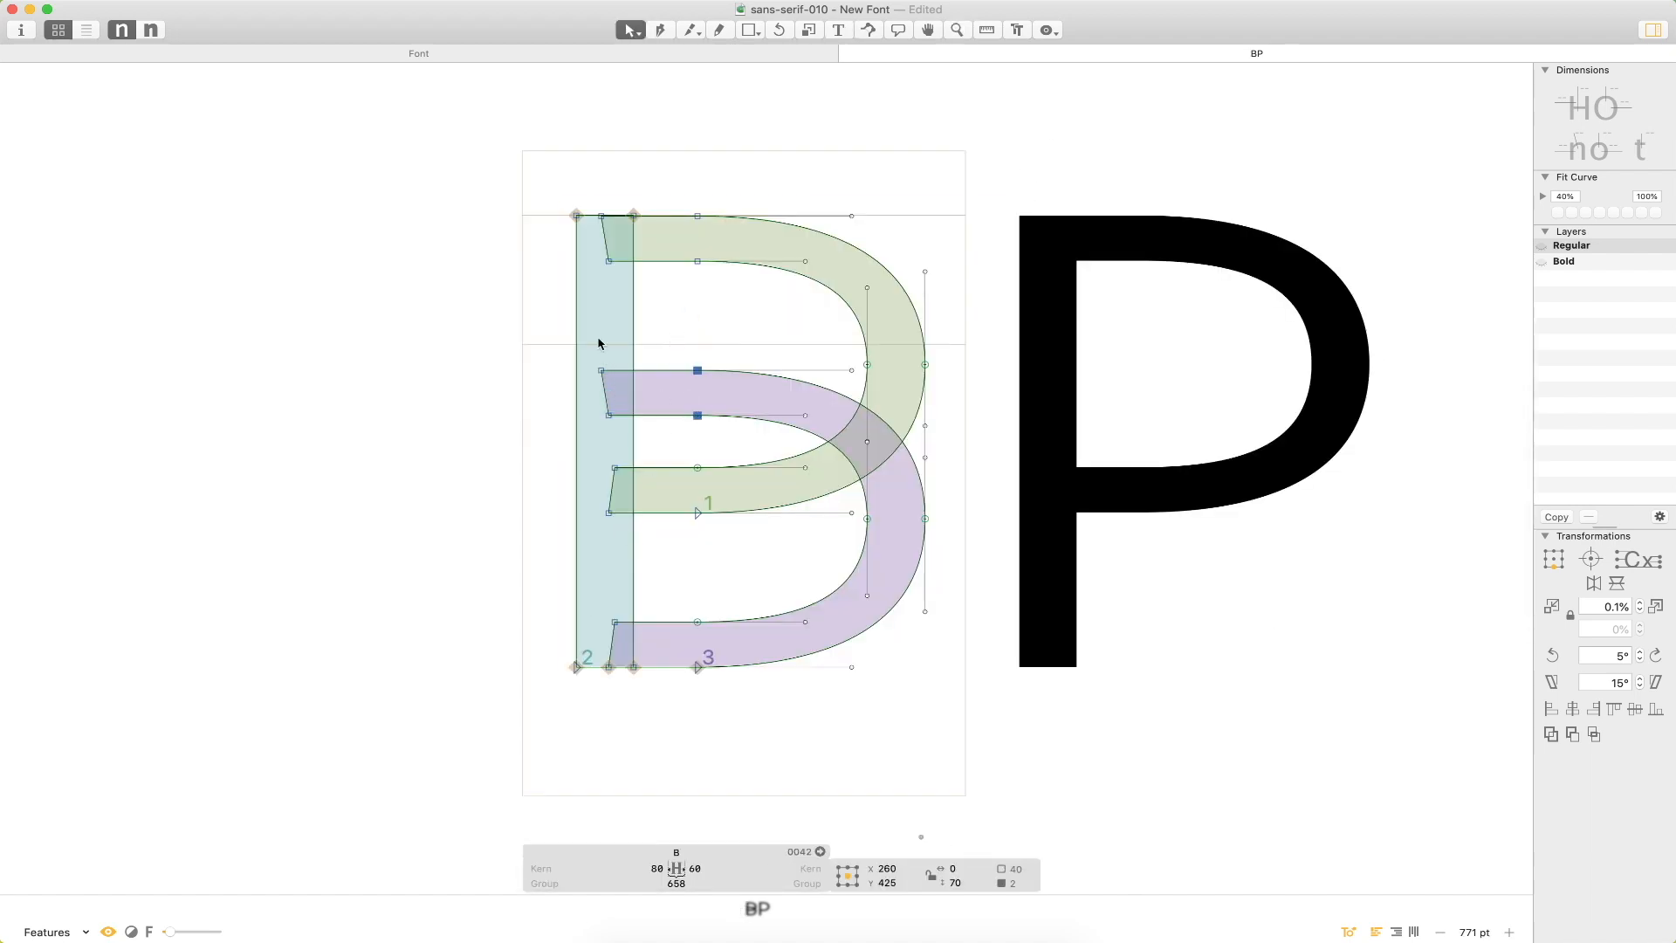
{"action": "left_click_drag", "start_coordinate": [614, 336], "coordinate": [598, 449]}
{"action": "key", "text": "shift+Down"}
{"action": "key", "text": "shift+Down"}
{"action": "key", "text": "shift+Down"}
{"action": "key", "text": "shift+Down"}
{"action": "key", "text": "shift+Down"}
{"action": "key", "text": "shift+Down"}
{"action": "key", "text": "shift+Down"}
{"action": "key", "text": "shift+Down"}
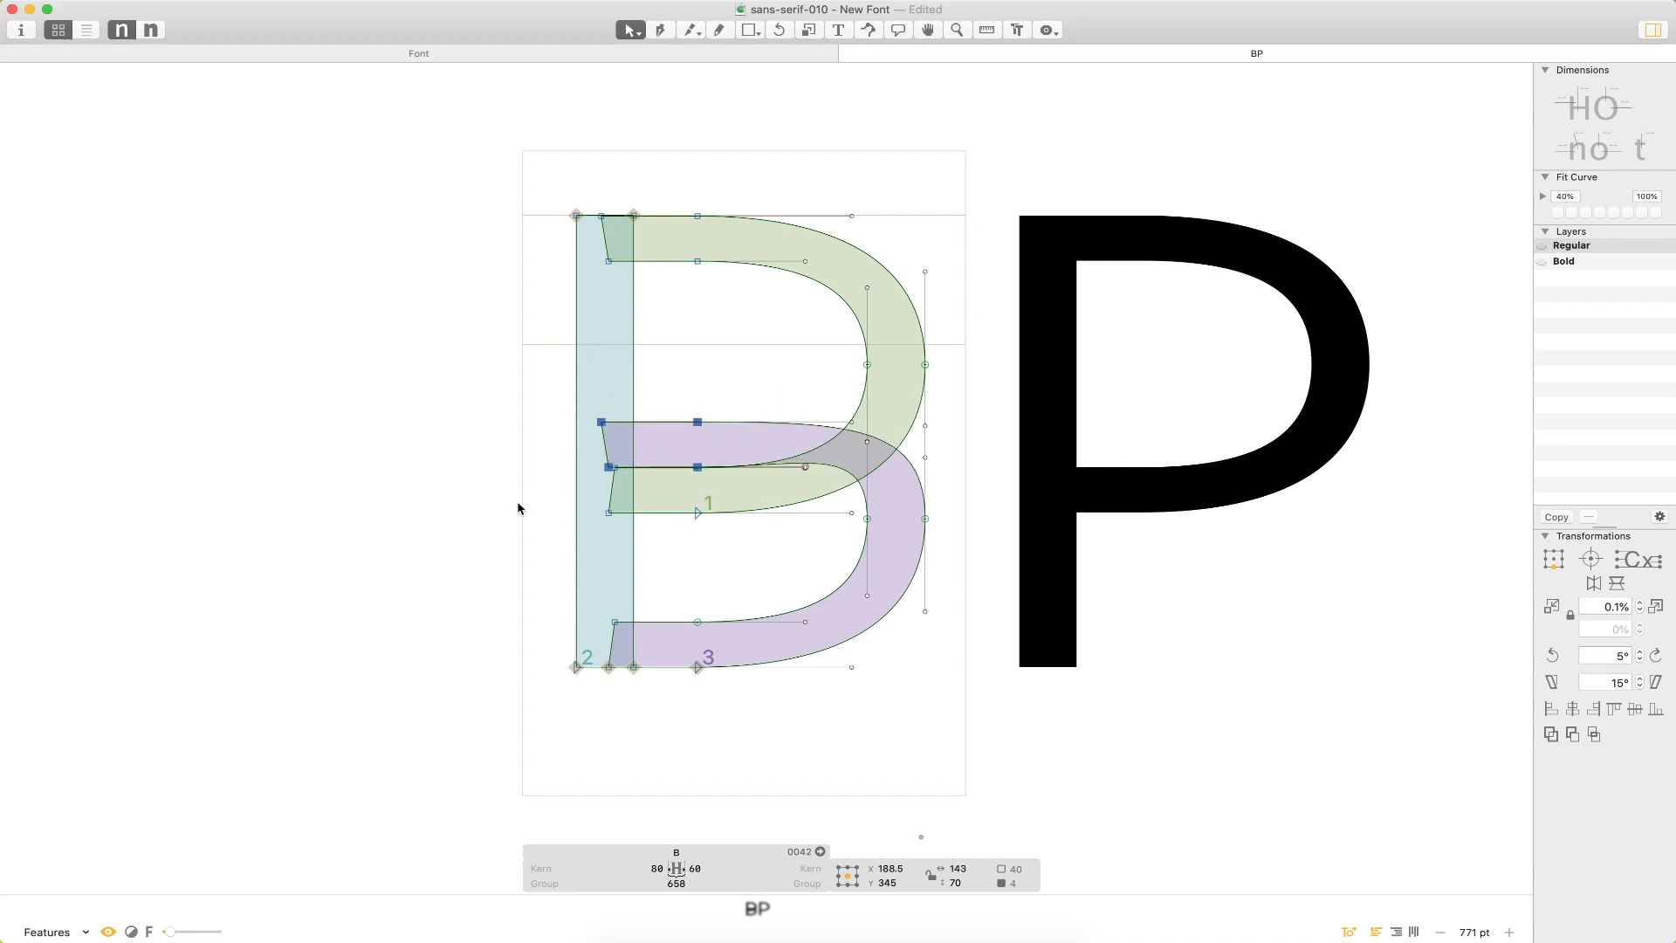
Insert an E before the B and copy its middle bar into the B as a height reference.
{"action": "type", "text": "tE"}
{"action": "key", "text": "Escape"}
{"action": "key", "text": "shift+Up"}
{"action": "key", "text": "shift+Up"}
{"action": "double_click", "coordinate": [853, 449]}
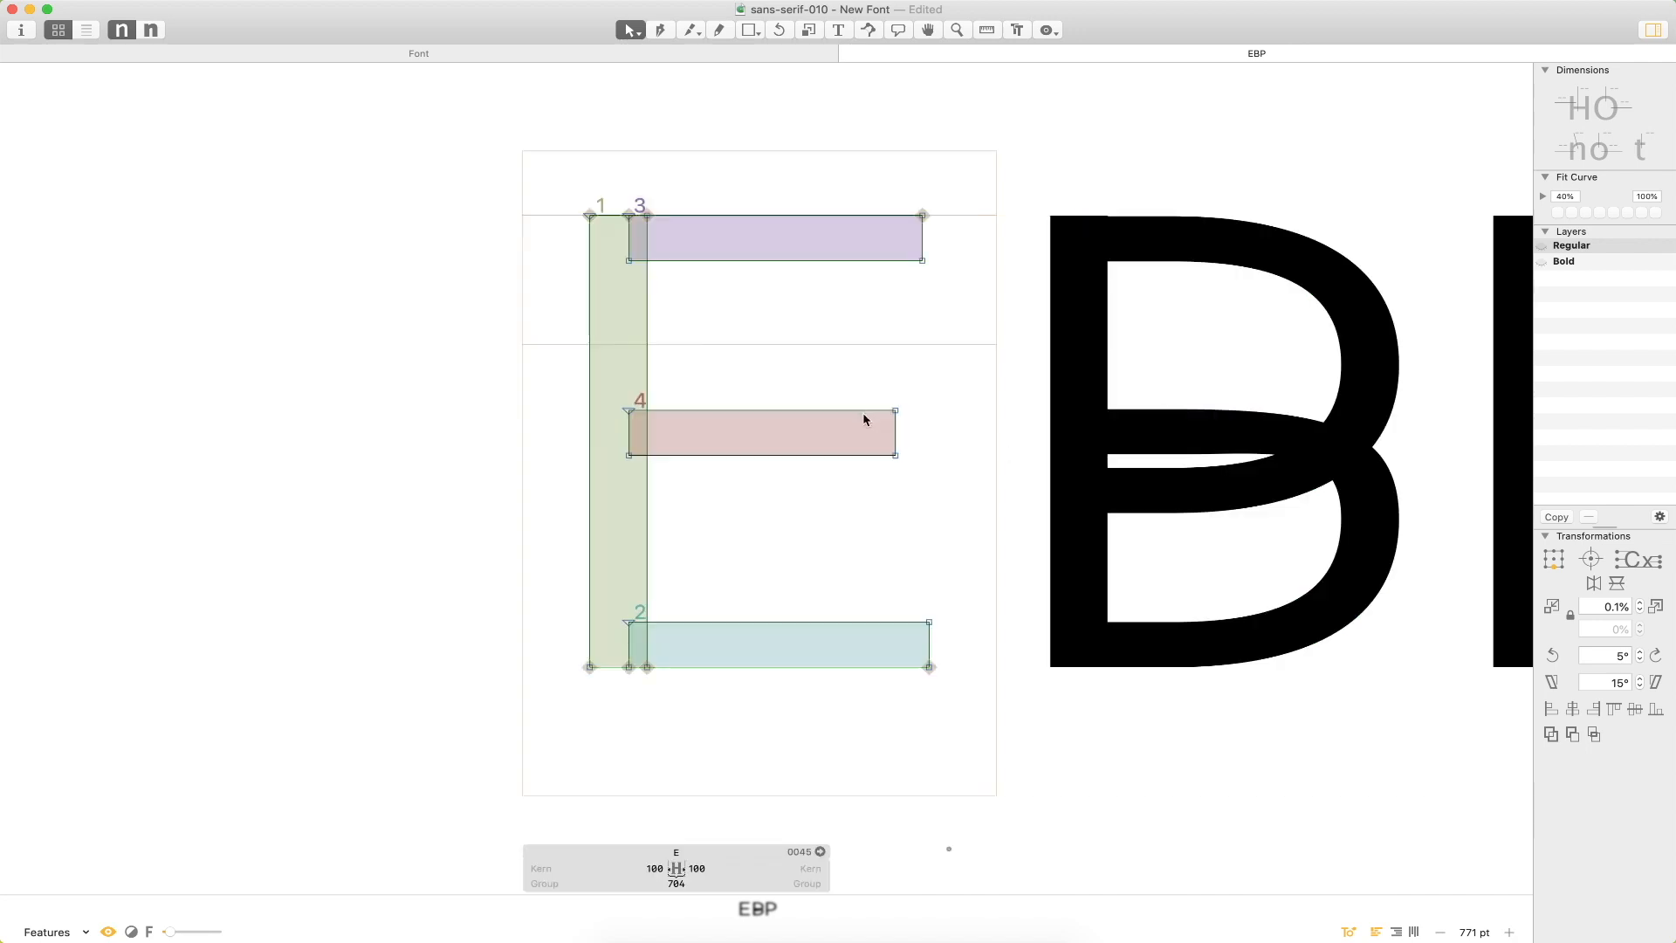
{"action": "left_click", "coordinate": [855, 410]}
{"action": "double_click", "coordinate": [1148, 386]}
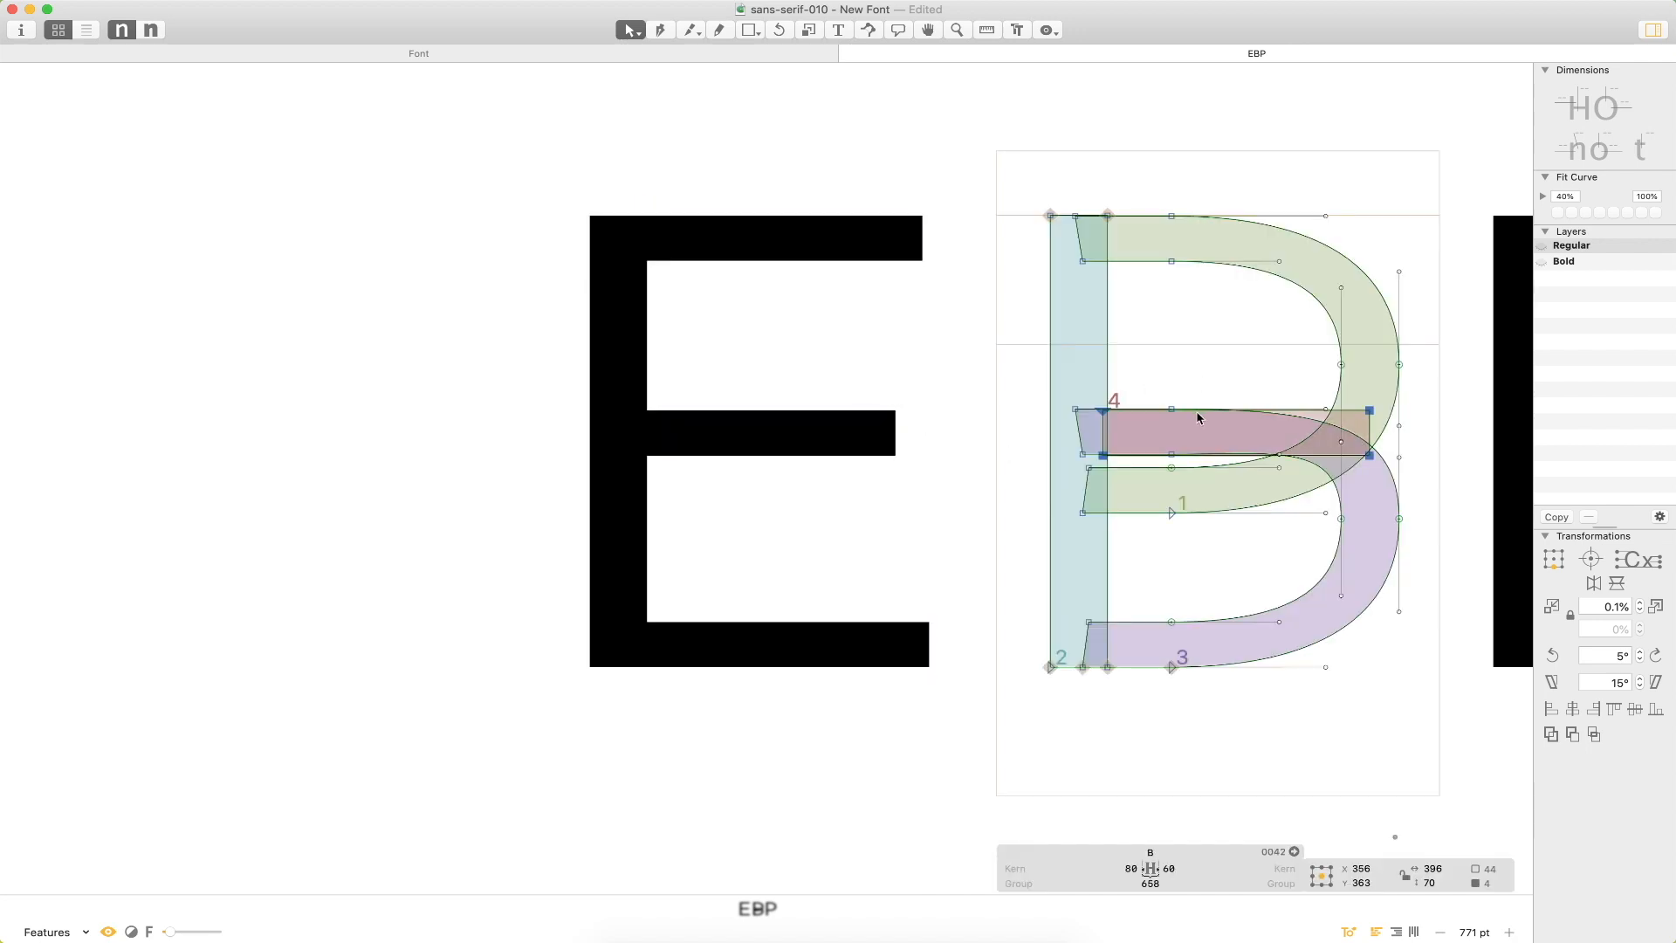
Align the four left nodes of the lower bowl's upper arm with the pasted bar at Y 363, and delete the bar.
{"action": "scroll", "coordinate": [1313, 419], "scroll_direction": "up", "scroll_amount": 5}
{"action": "left_click", "coordinate": [576, 337]}
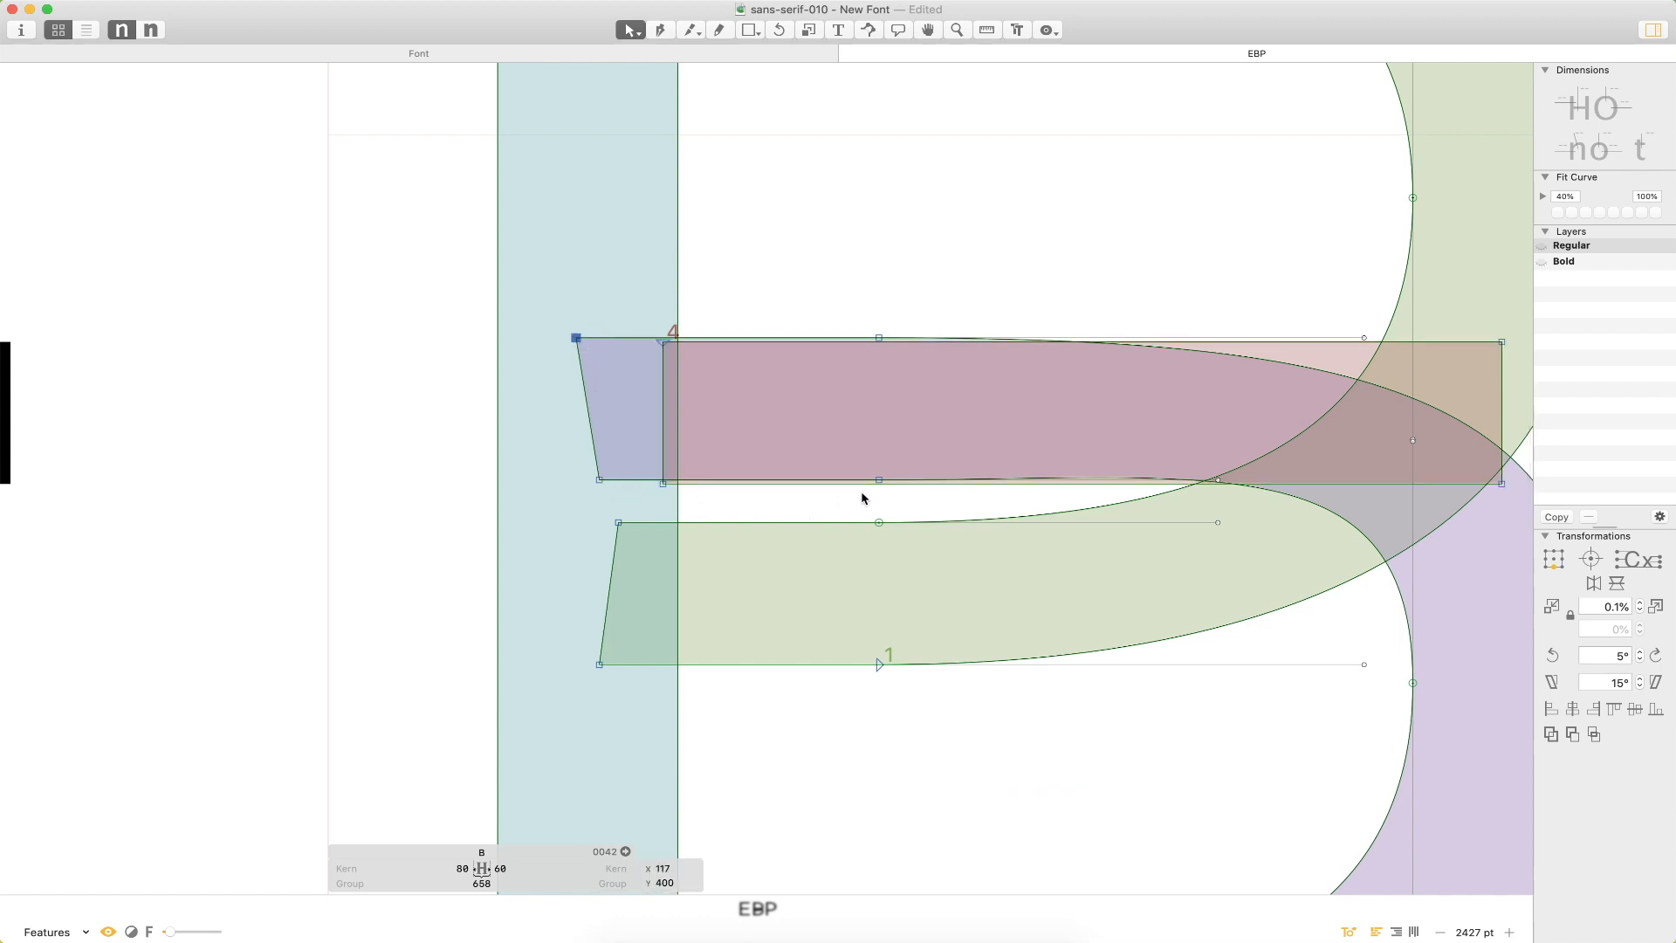
{"action": "left_click", "coordinate": [598, 479], "text": "shift"}
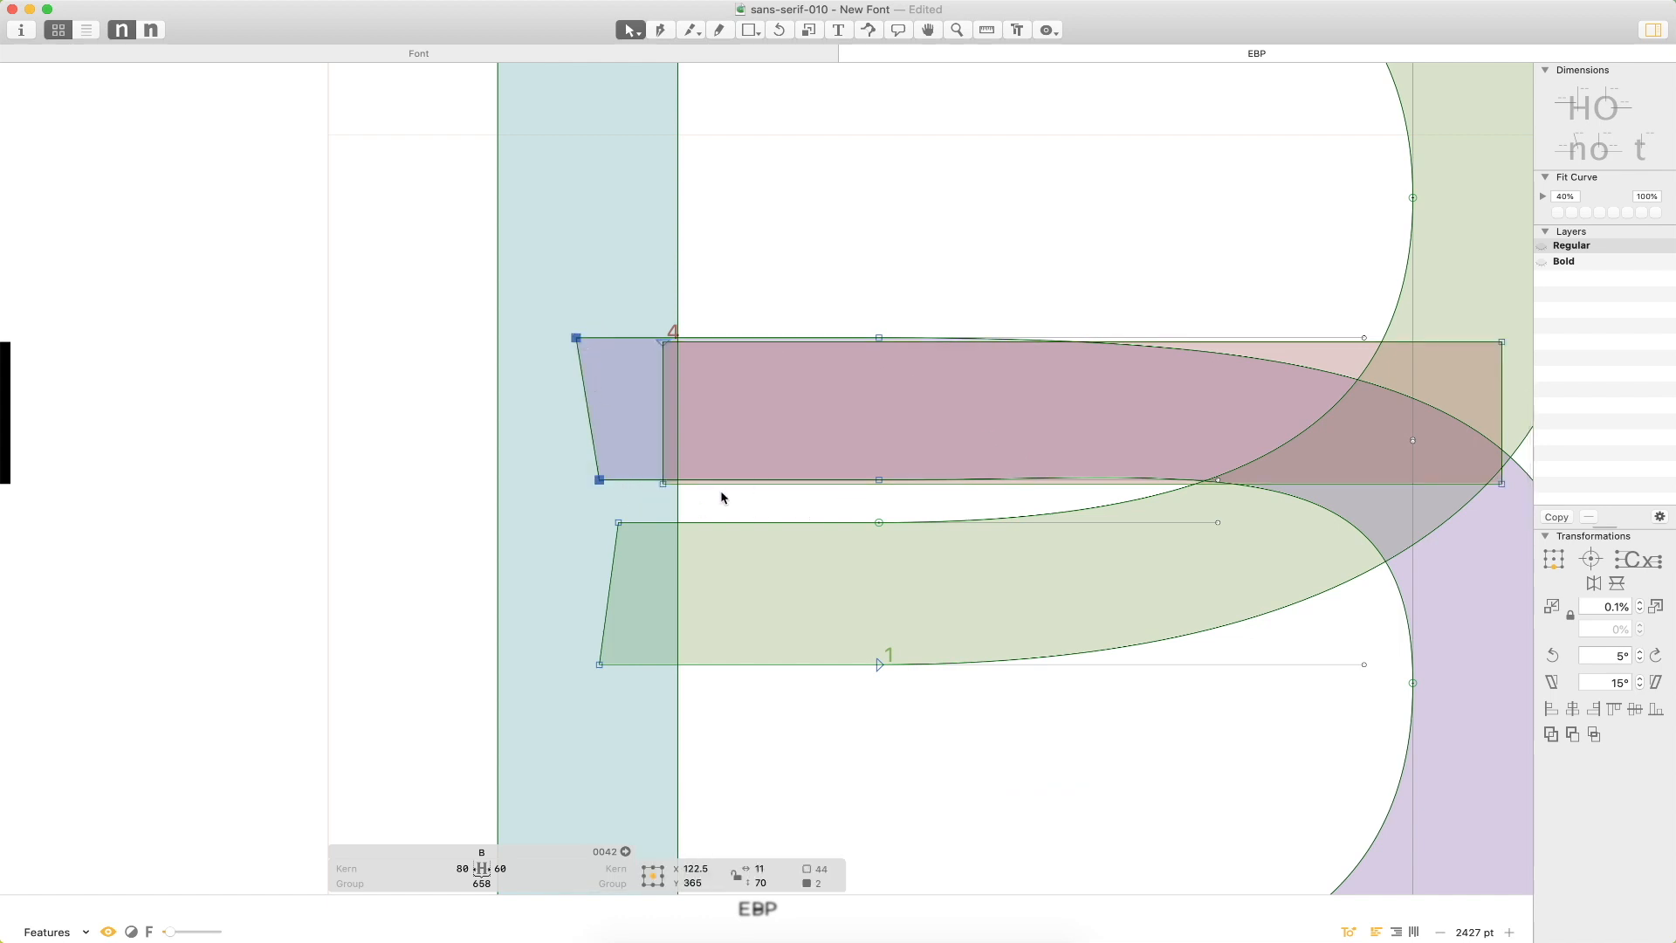
{"action": "left_click", "coordinate": [880, 480], "text": "shift"}
{"action": "left_click", "coordinate": [879, 337], "text": "shift"}
{"action": "key", "text": "Down"}
{"action": "key", "text": "Down"}
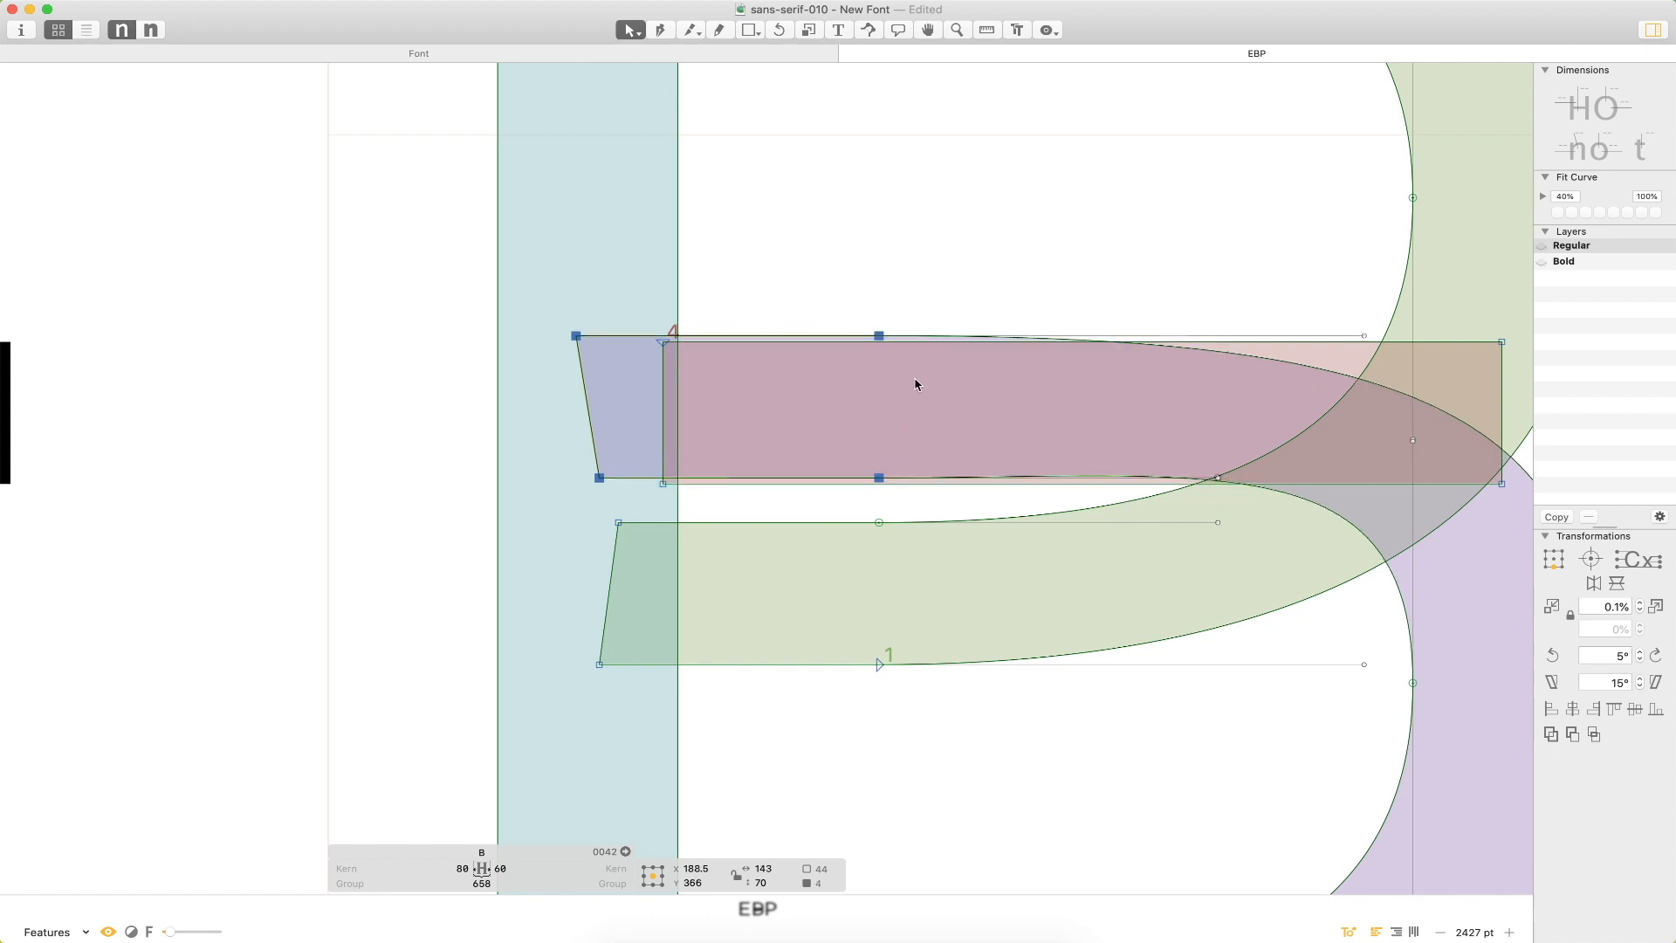
{"action": "double_click", "coordinate": [1259, 342]}
{"action": "key", "text": "Delete"}
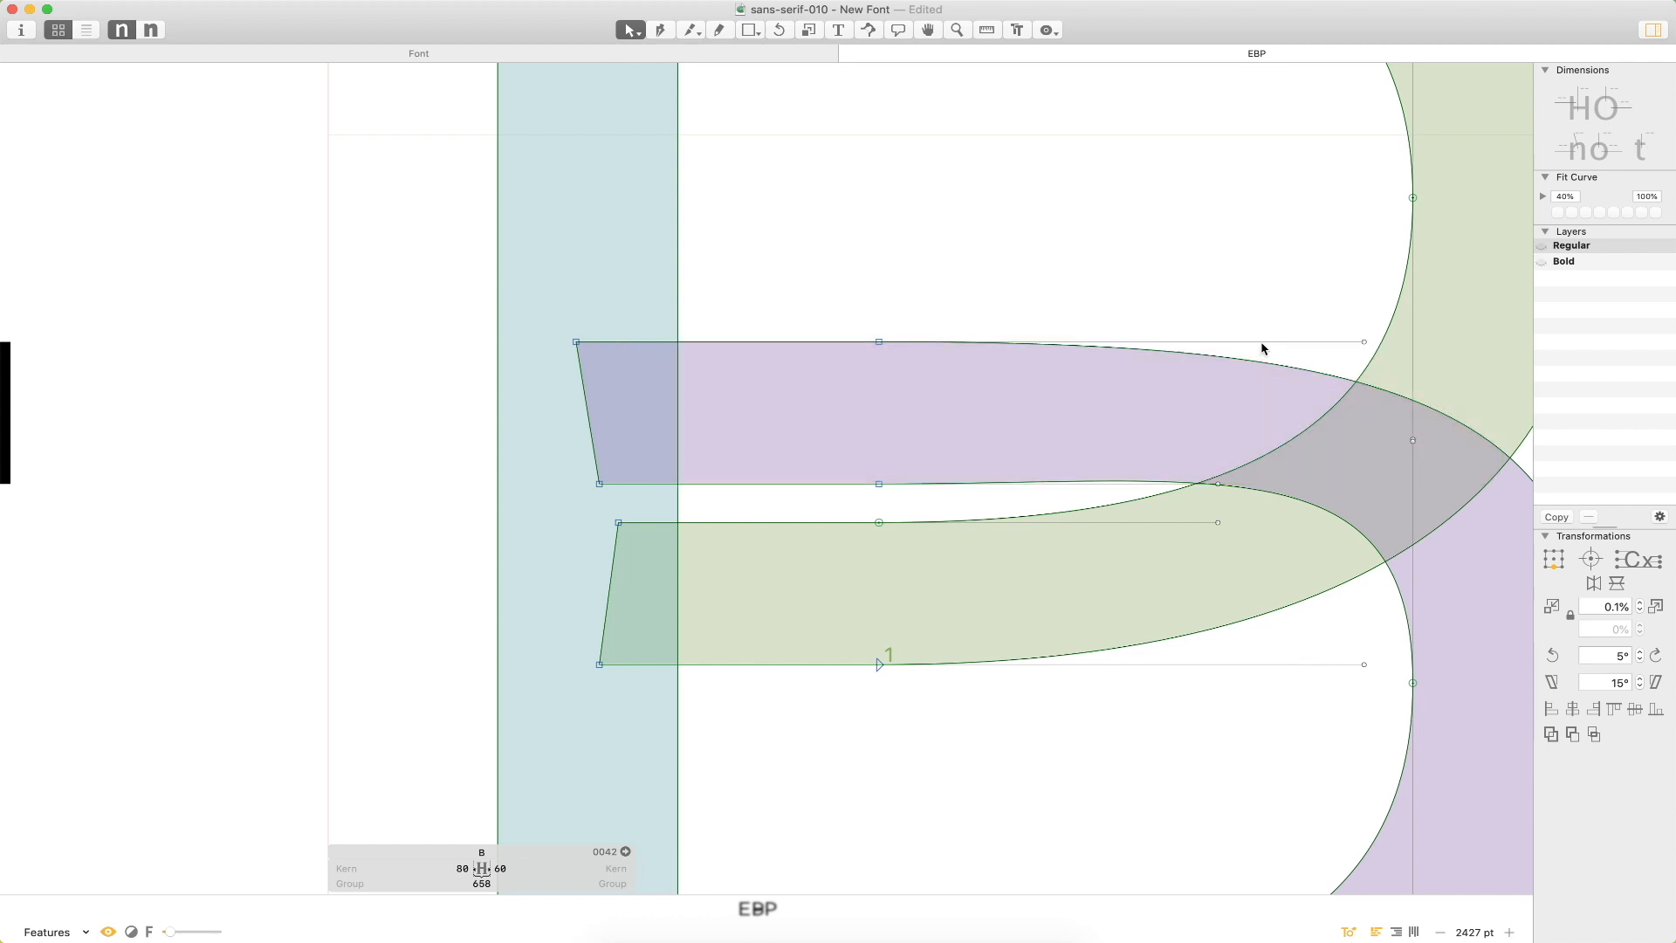
Raise the four left nodes of the upper bowl's lower arm in the B to Y 363.
{"action": "key", "text": "super+minus"}
{"action": "key", "text": "super+minus"}
{"action": "key", "text": "super+minus"}
{"action": "left_click", "coordinate": [813, 497]}
{"action": "left_click", "coordinate": [812, 555], "text": "shift"}
{"action": "left_click", "coordinate": [698, 554], "text": "shift"}
{"action": "left_click", "coordinate": [705, 498], "text": "shift"}
{"action": "left_click", "coordinate": [813, 560]}
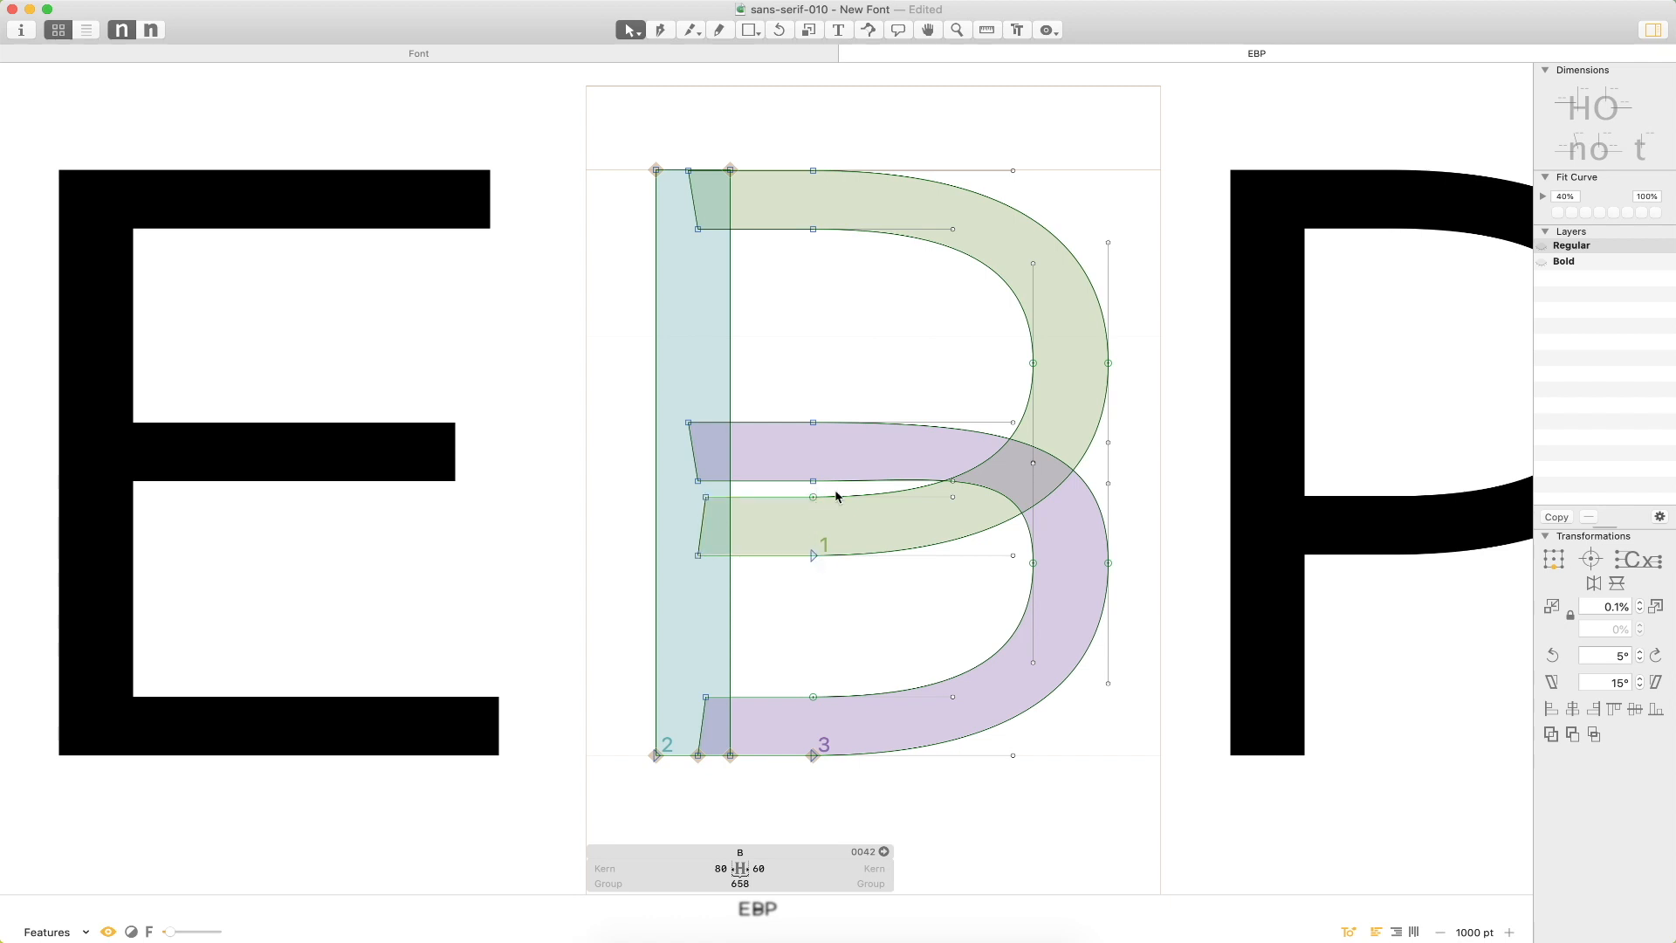
{"action": "left_click_drag", "start_coordinate": [832, 489], "coordinate": [798, 559]}
{"action": "left_click", "coordinate": [707, 522], "text": "shift"}
{"action": "key", "text": "shift+Up"}
{"action": "key", "text": "shift+Up"}
{"action": "key", "text": "shift+Up"}
{"action": "key", "text": "shift+Up"}
{"action": "key", "text": "shift+Up"}
{"action": "key", "text": "shift+Up"}
{"action": "key", "text": "shift+Up"}
{"action": "key", "text": "shift+Up"}
{"action": "key", "text": "shift+Up"}
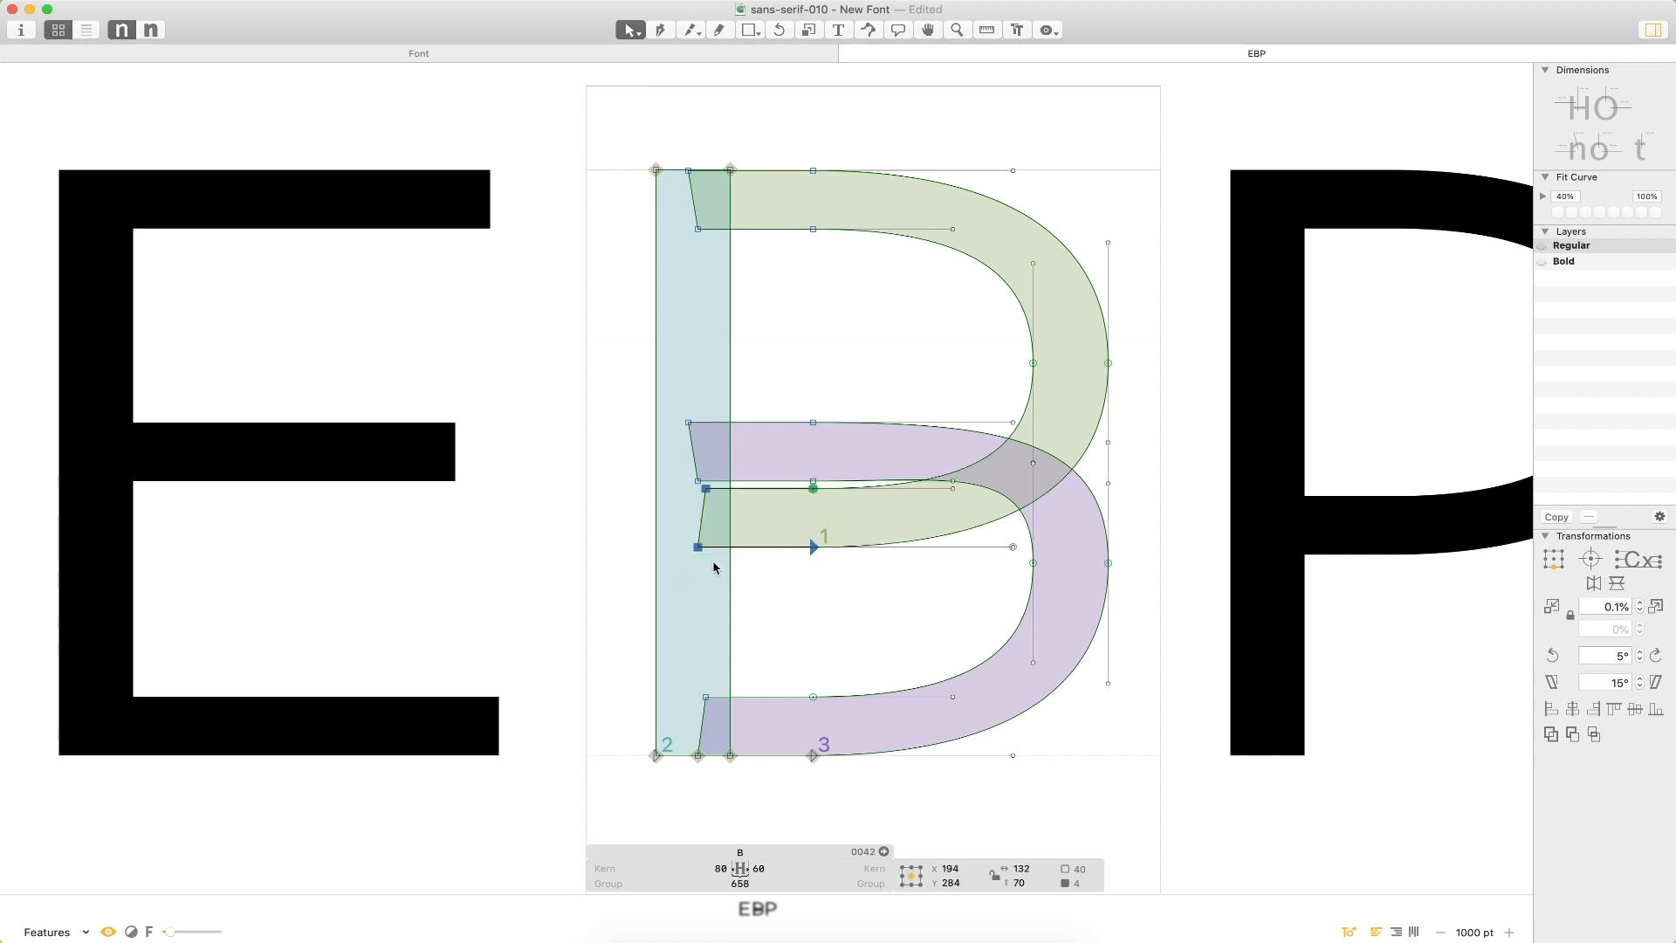
{"action": "key", "text": "Up"}
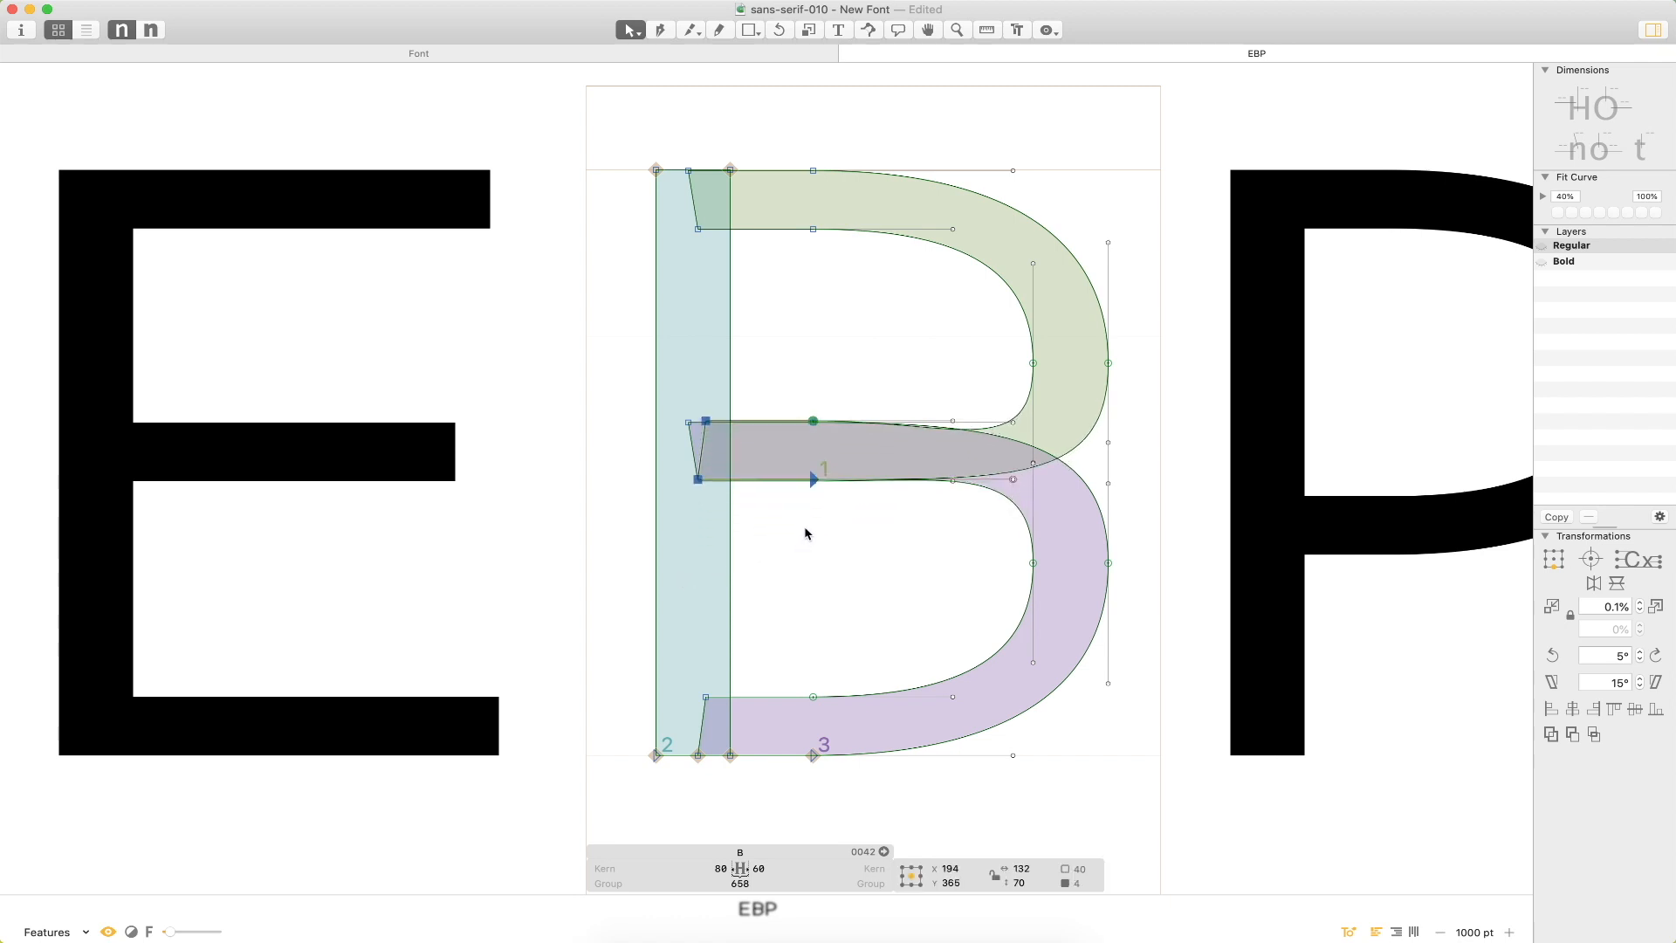
{"action": "key", "text": "Down"}
{"action": "key", "text": "Down"}
{"action": "key", "text": "Down"}
{"action": "key", "text": "Up"}
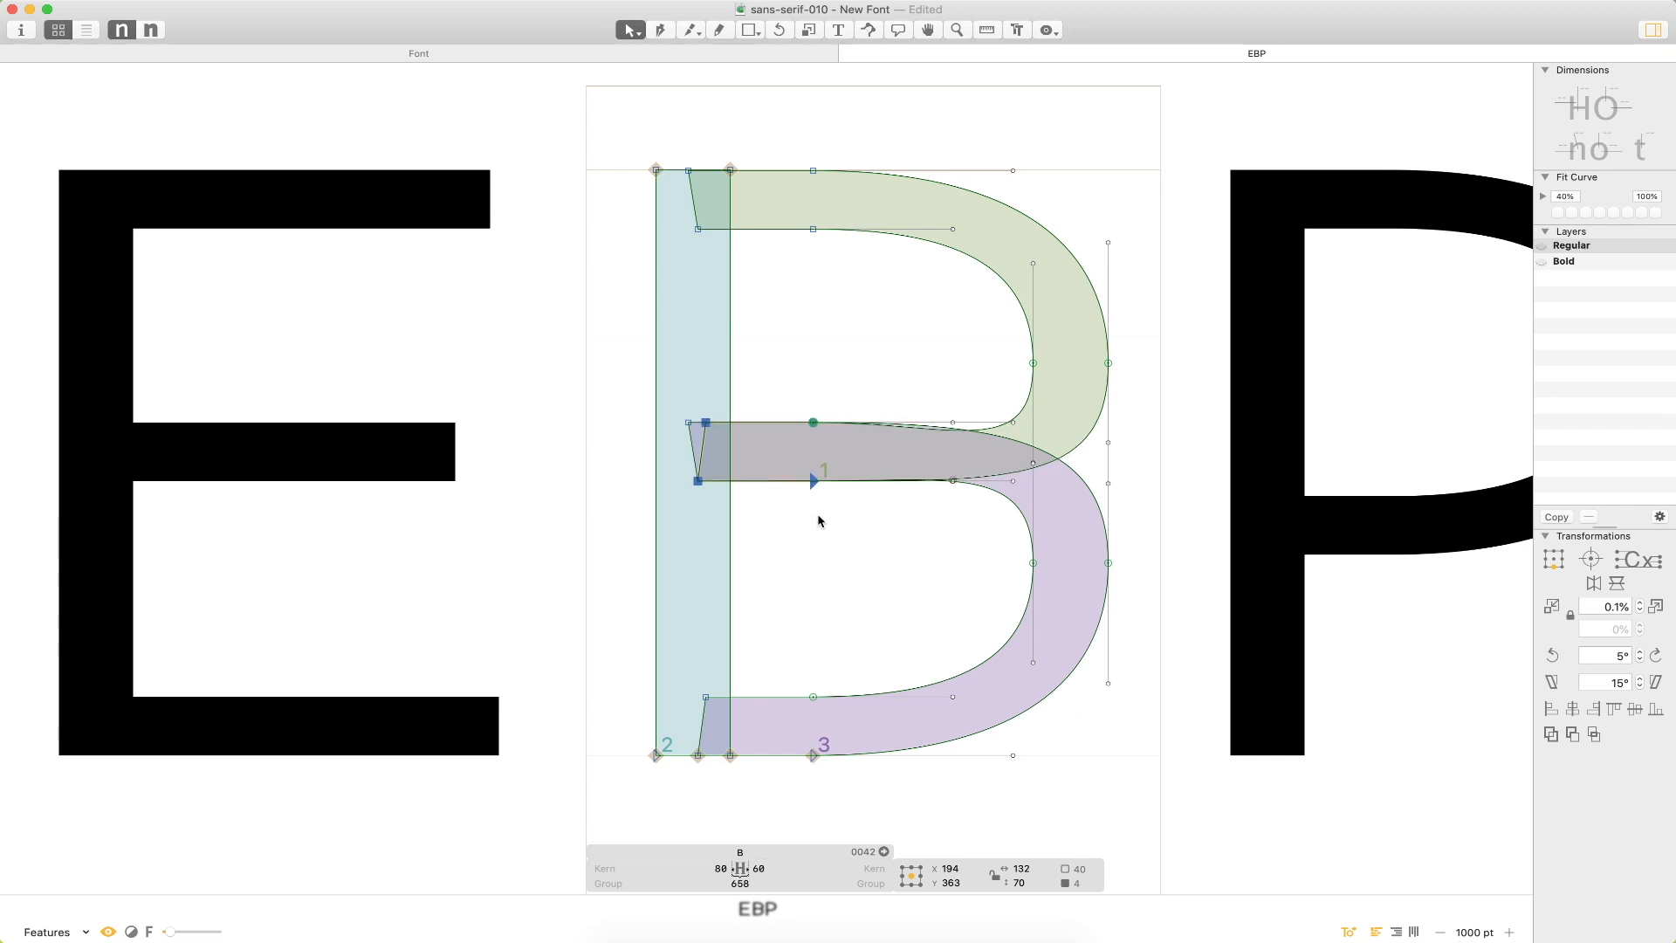
{"action": "left_click", "coordinate": [818, 519]}
Lower the two rightmost curve nodes of the B's lower bowl to Y 200.
{"action": "key", "text": "super+space"}
{"action": "left_click_drag", "start_coordinate": [909, 368], "coordinate": [697, 571]}
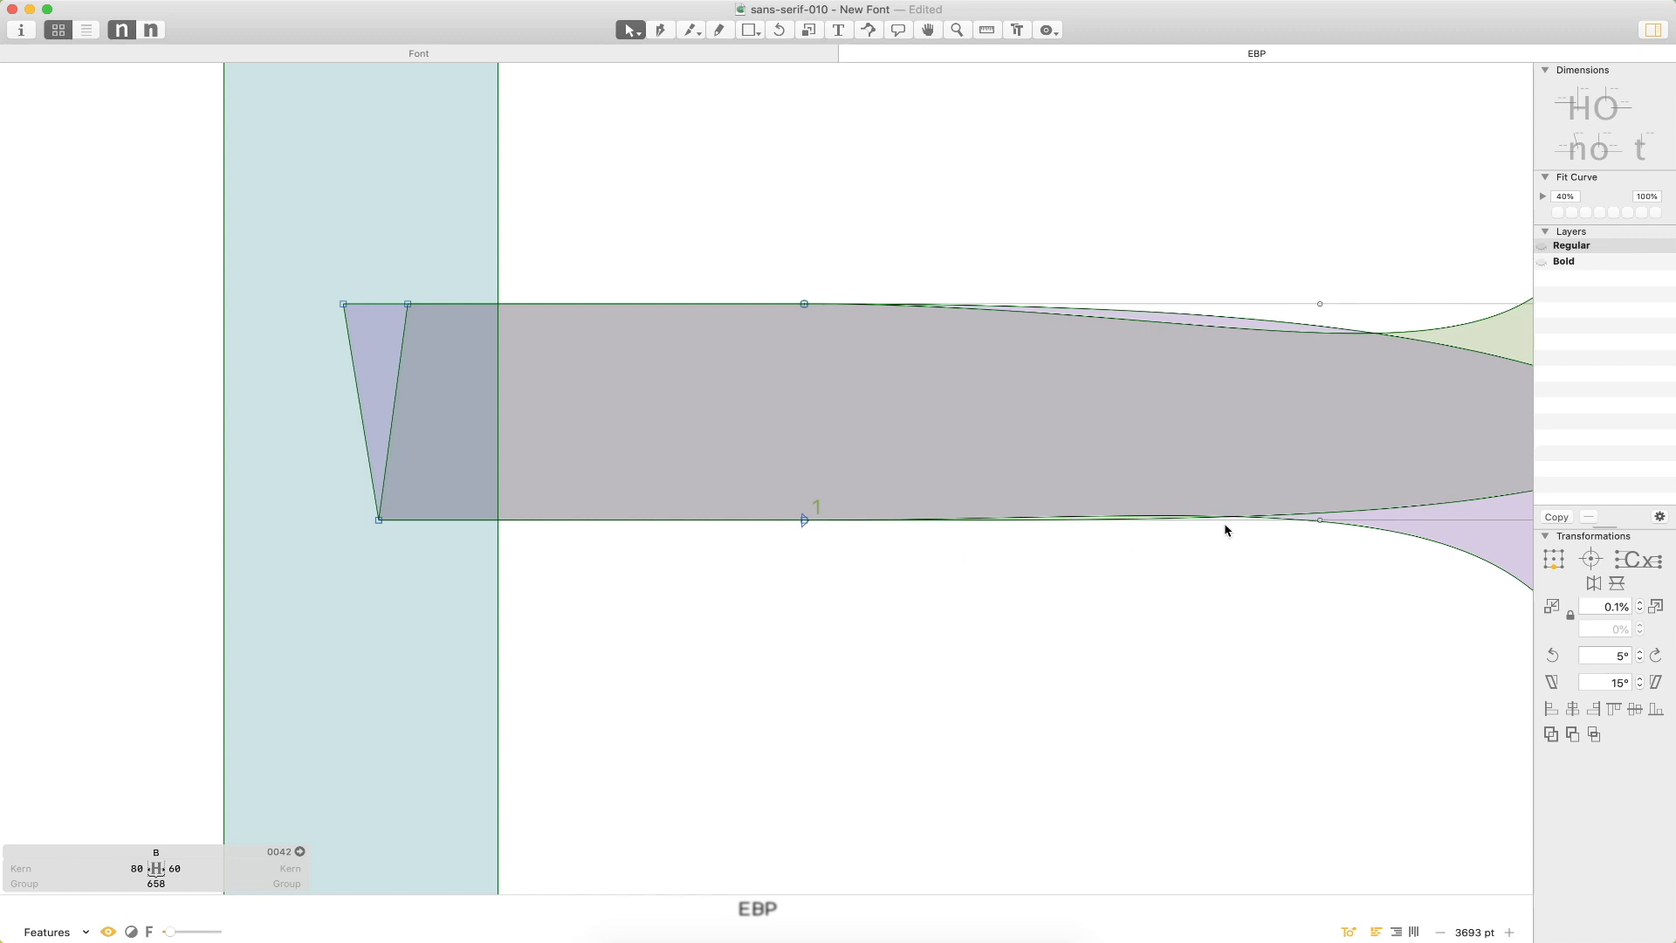
{"action": "key", "text": "super+minus"}
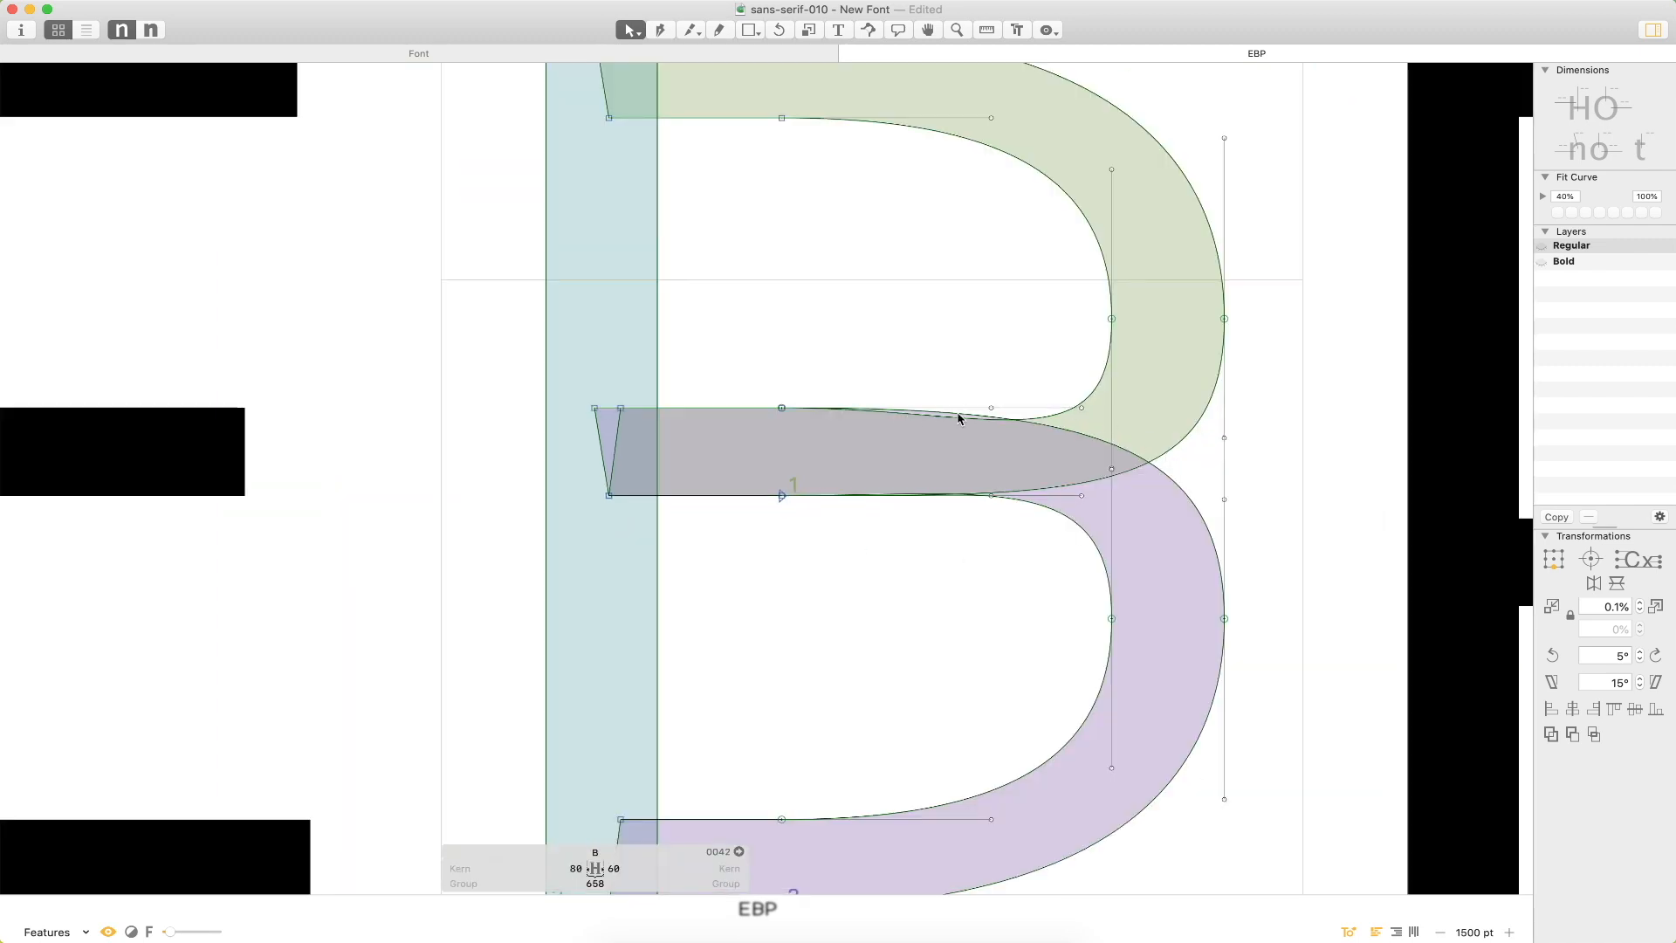
{"action": "scroll", "coordinate": [1181, 670], "scroll_direction": "down", "scroll_amount": 1}
{"action": "scroll", "coordinate": [1181, 669], "scroll_direction": "right", "scroll_amount": 1}
{"action": "left_click_drag", "start_coordinate": [1258, 522], "coordinate": [929, 622]}
{"action": "key", "text": "shift+Down"}
{"action": "key", "text": "shift+Down"}
{"action": "key", "text": "shift+Down"}
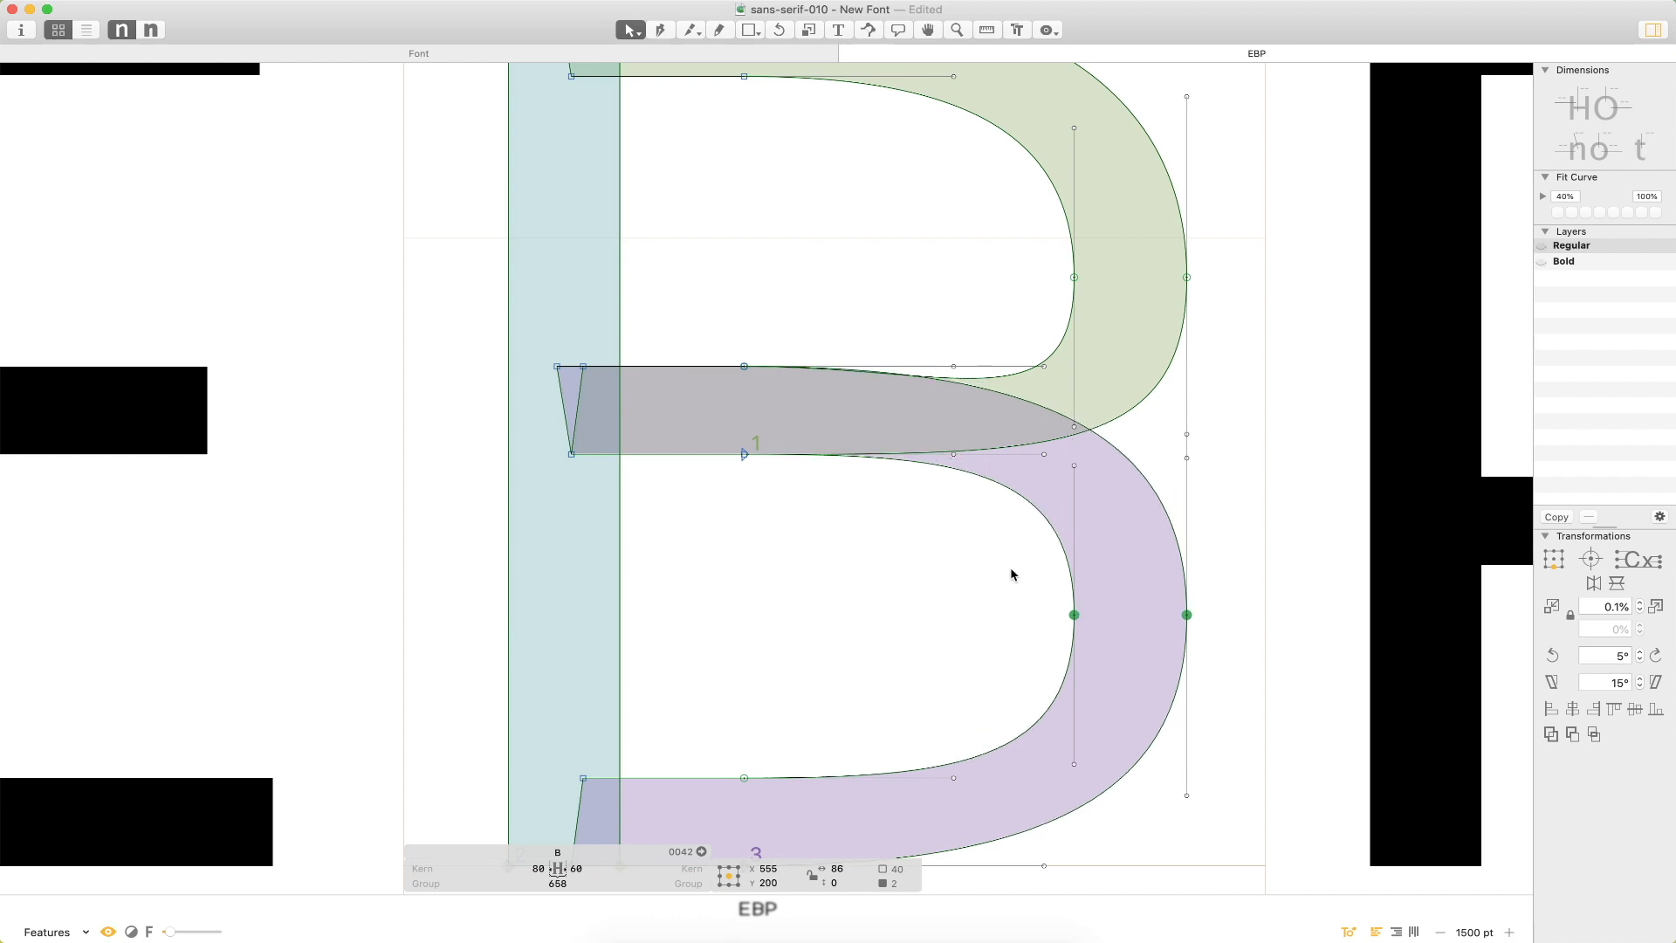
Raise the two rightmost curve nodes of the B's upper bowl to Y 513.
{"action": "left_click", "coordinate": [1010, 569]}
{"action": "key", "text": "super+minus"}
{"action": "left_click_drag", "start_coordinate": [1070, 322], "coordinate": [933, 366]}
{"action": "key", "text": "shift+Up"}
{"action": "key", "text": "shift+Up"}
{"action": "key", "text": "shift+Up"}
{"action": "key", "text": "shift+Up"}
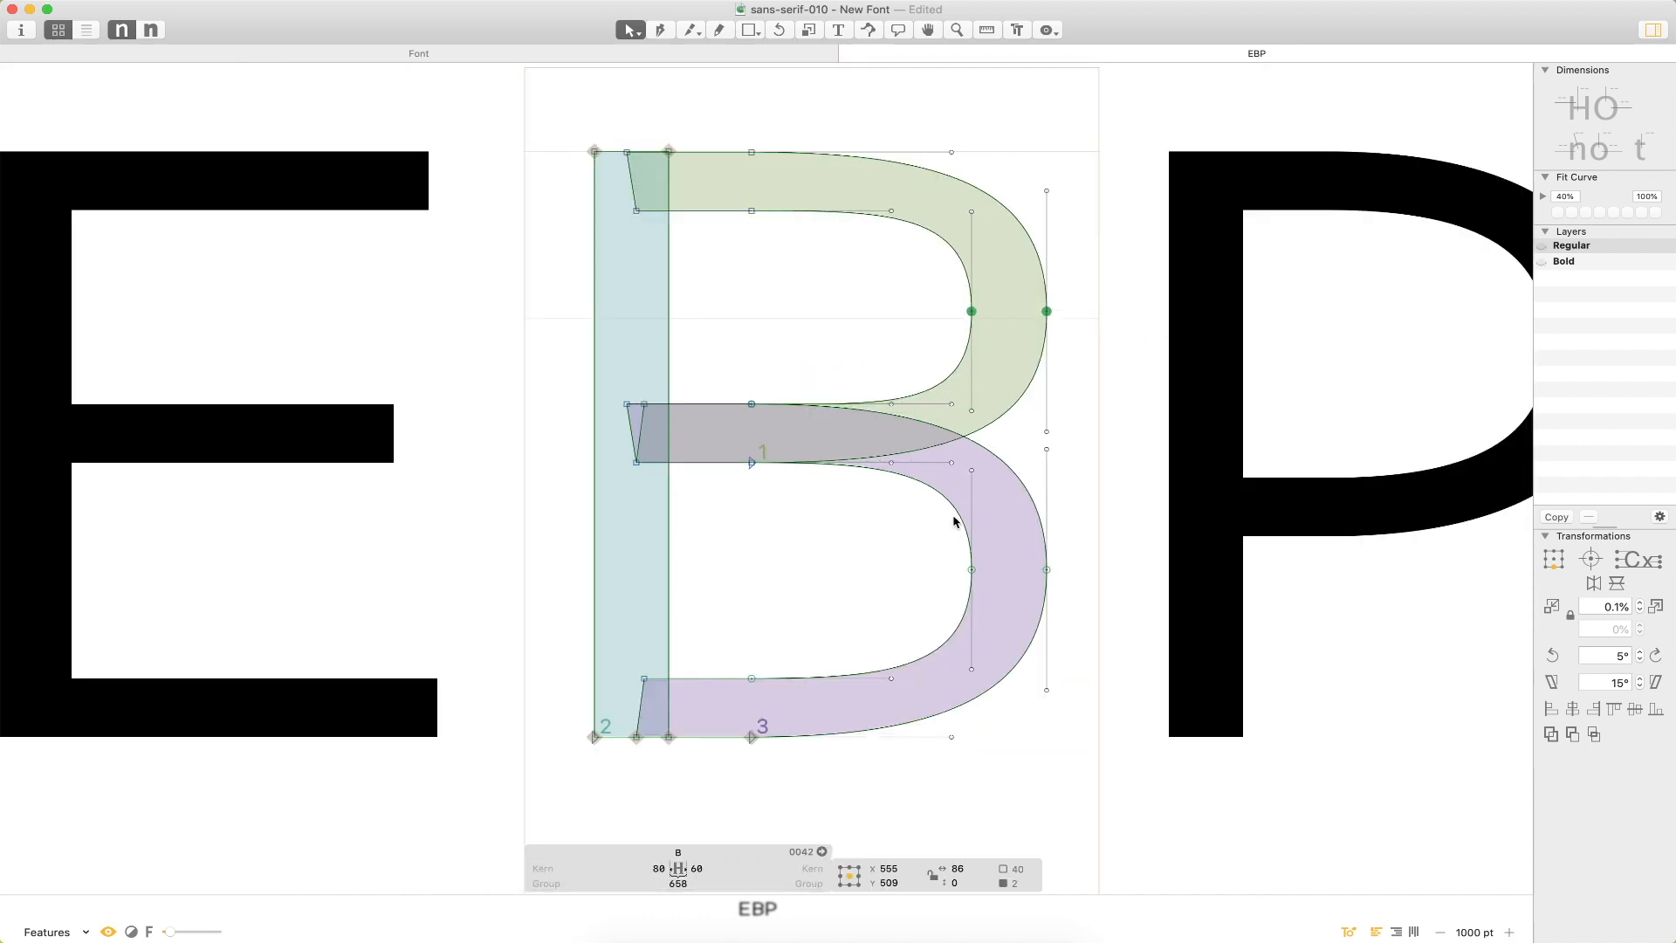
{"action": "key", "text": "Up"}
{"action": "key", "text": "Up"}
{"action": "key", "text": "Up"}
{"action": "key", "text": "Up"}
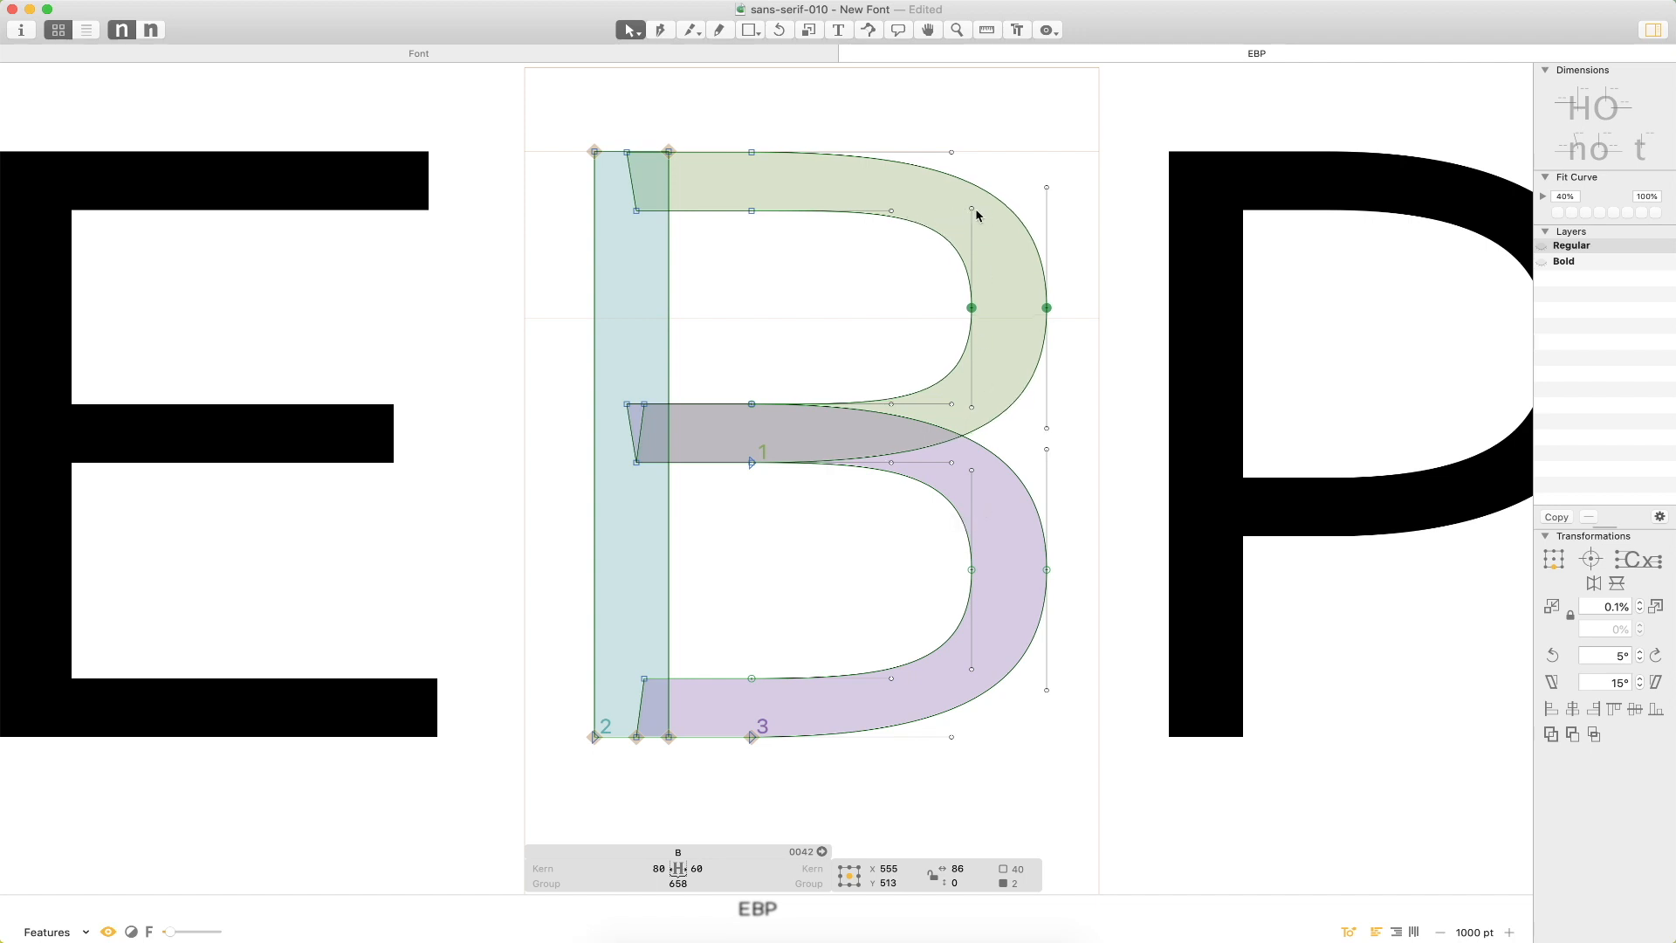
Lower the two rightmost nodes of the B's lower bowl a few more units, to about Y 196.
{"action": "left_click_drag", "start_coordinate": [906, 542], "coordinate": [1088, 584]}
{"action": "key", "text": "Down"}
{"action": "key", "text": "Down"}
{"action": "key", "text": "Down"}
{"action": "key", "text": "Down"}
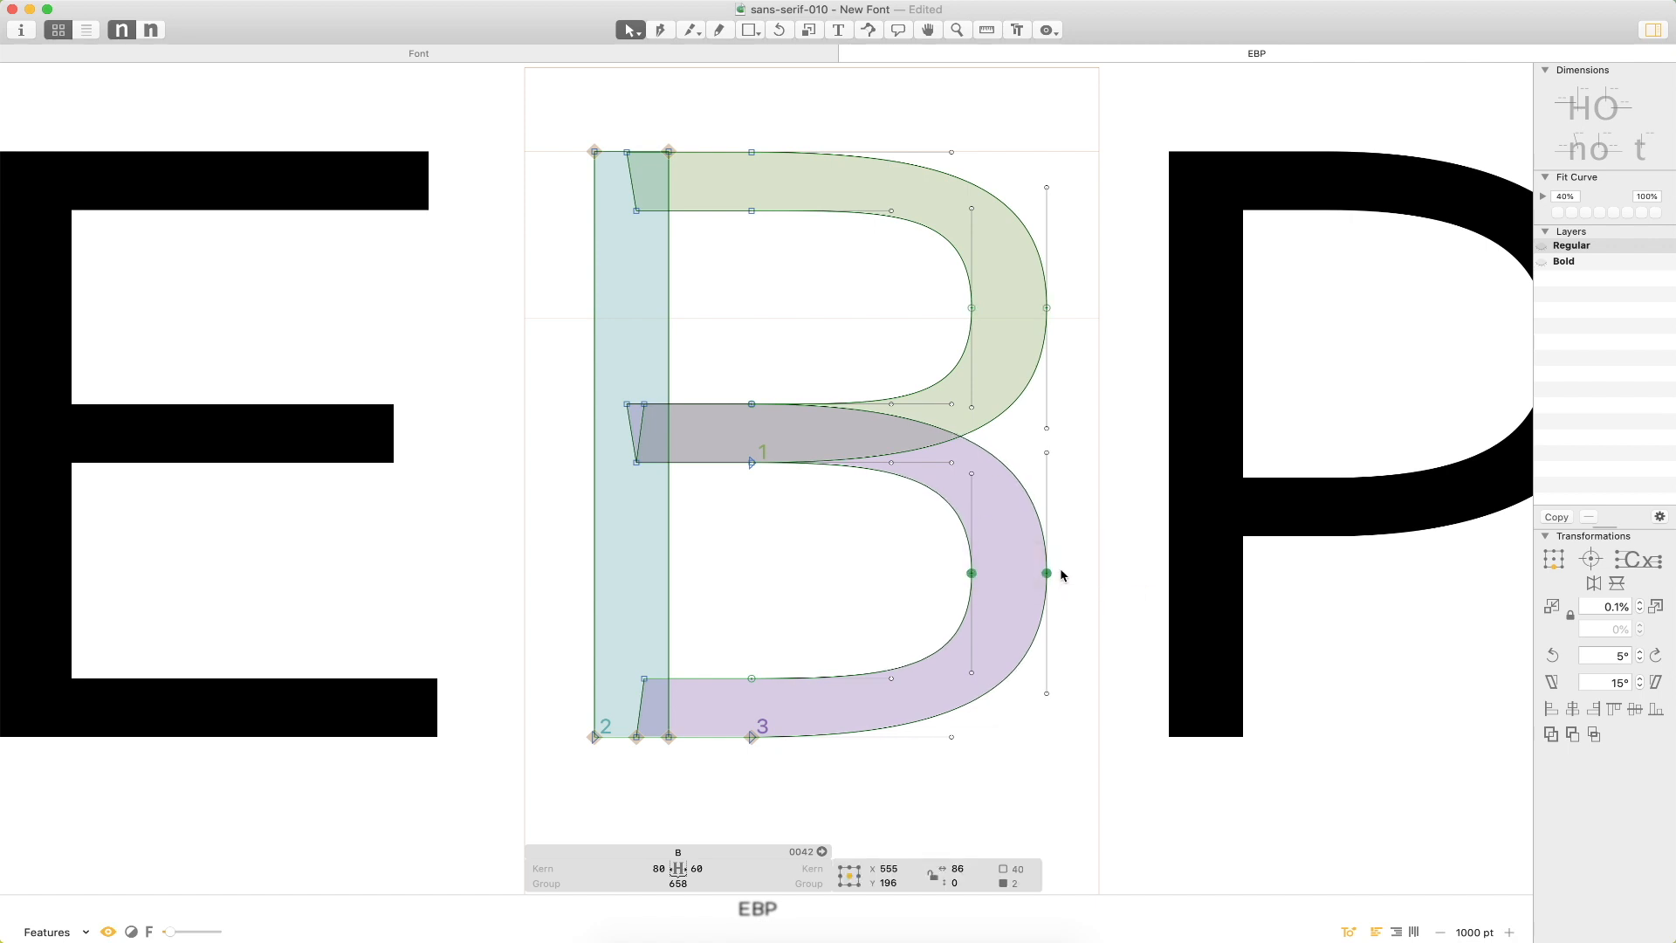
{"action": "left_click", "coordinate": [1091, 561]}
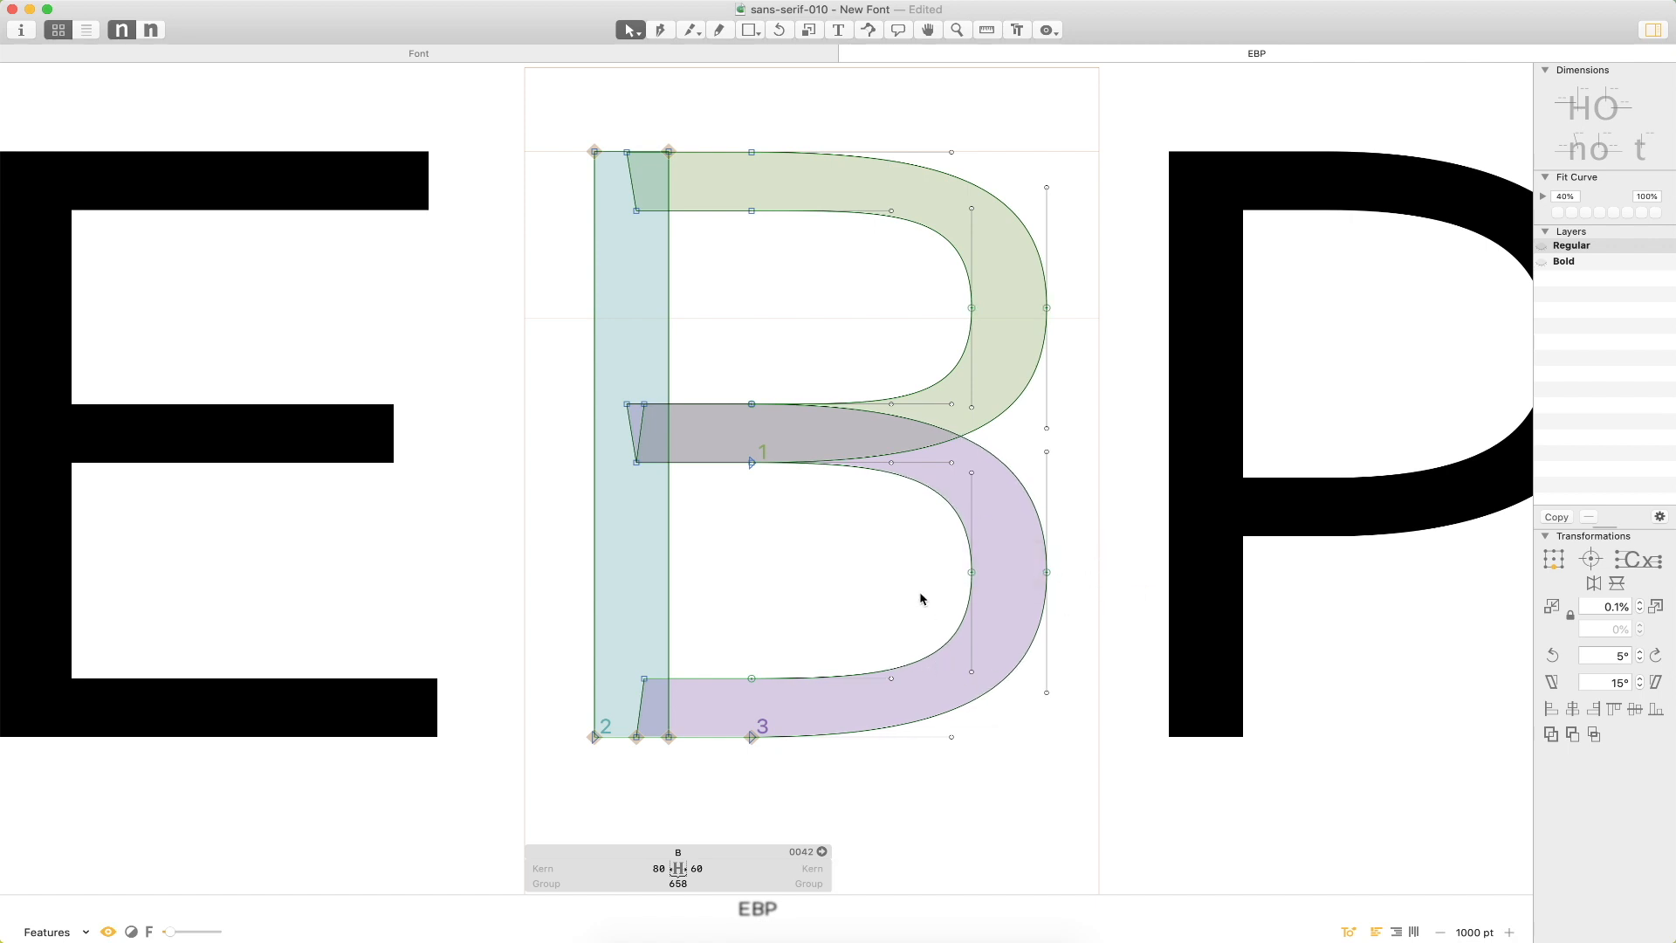
{"action": "left_click_drag", "start_coordinate": [1089, 225], "coordinate": [881, 361]}
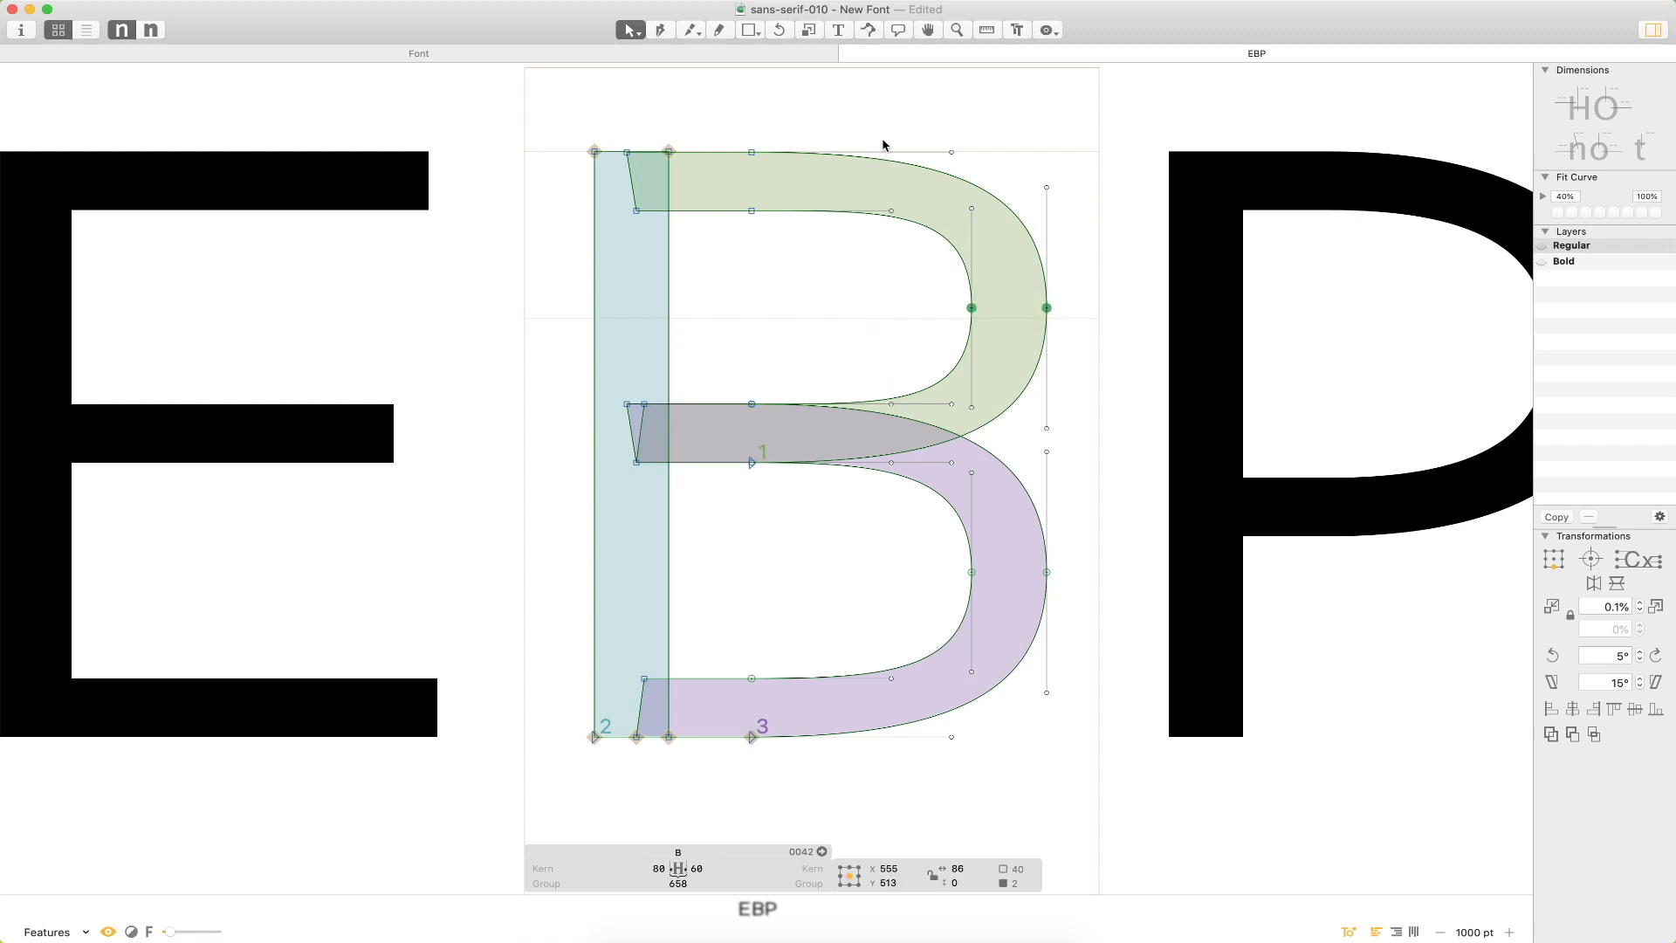
{"action": "left_click_drag", "start_coordinate": [985, 110], "coordinate": [862, 231]}
{"action": "key", "text": "shift+Up"}
{"action": "key", "text": "super+z"}
{"action": "double_click", "coordinate": [931, 375]}
{"action": "key", "text": "shift+Up"}
{"action": "key", "text": "super+z"}
Narrow the B's upper bowl by moving its rightmost nodes and the horizontal handles about 40 units left.
{"action": "left_click", "coordinate": [892, 403]}
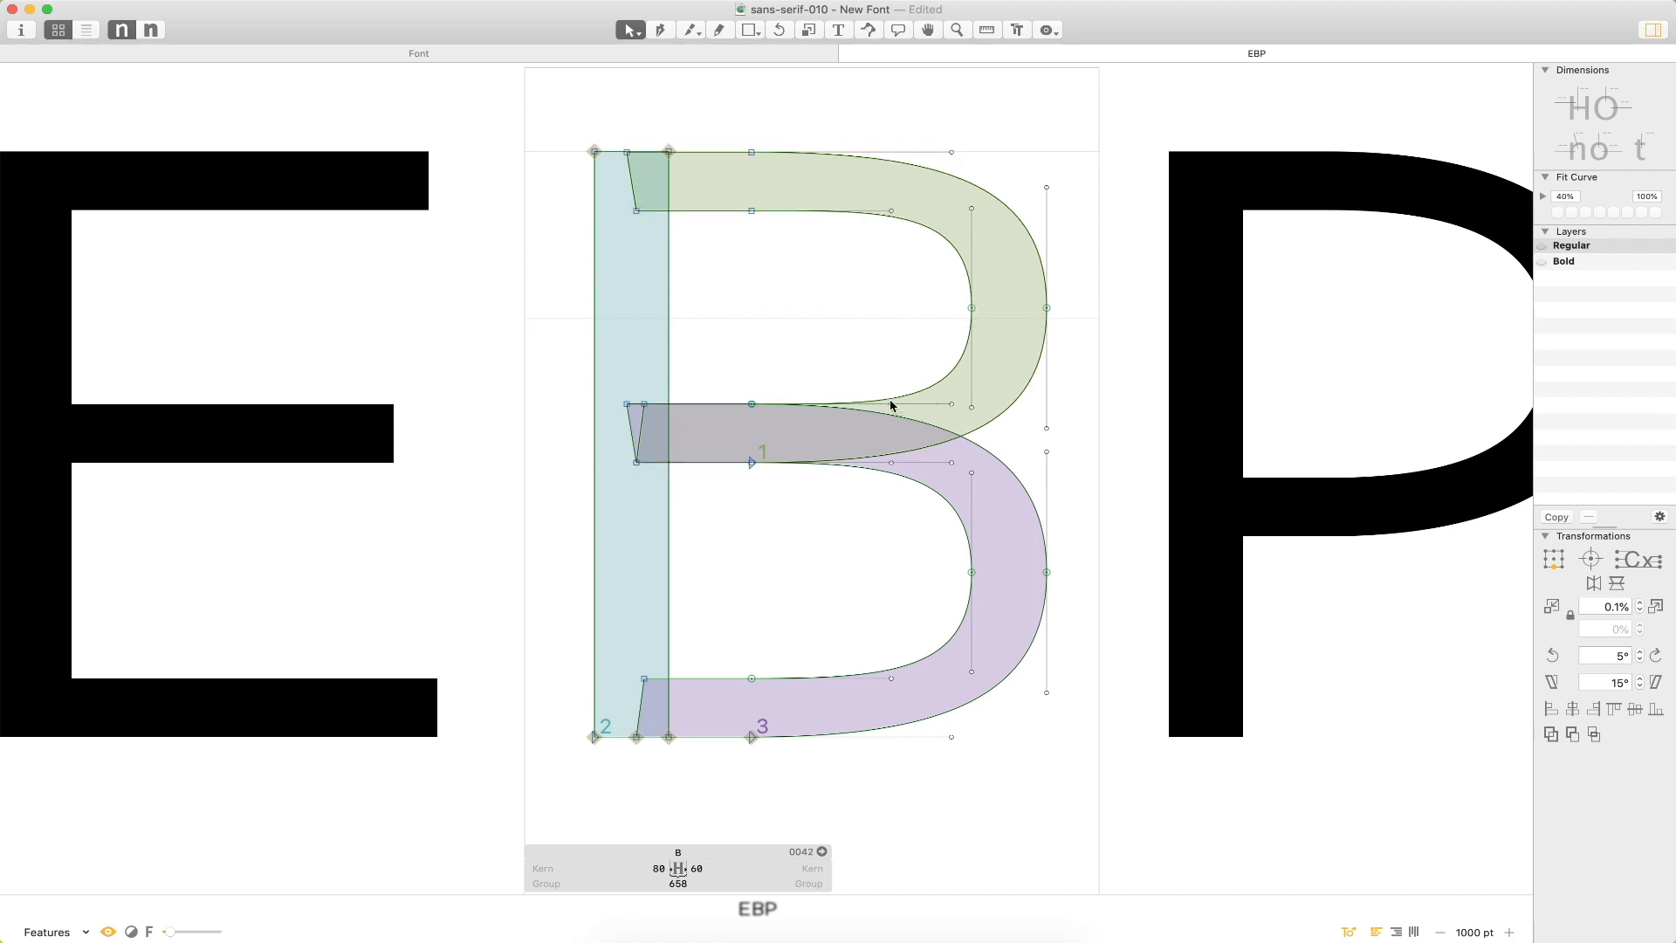
{"action": "left_click", "coordinate": [952, 463], "text": "shift"}
{"action": "left_click_drag", "start_coordinate": [1080, 249], "coordinate": [895, 310]}
{"action": "left_click", "coordinate": [951, 153], "text": "shift"}
{"action": "key", "text": "shift+Left"}
{"action": "key", "text": "shift+Left"}
{"action": "key", "text": "shift+Left"}
{"action": "key", "text": "shift+Left"}
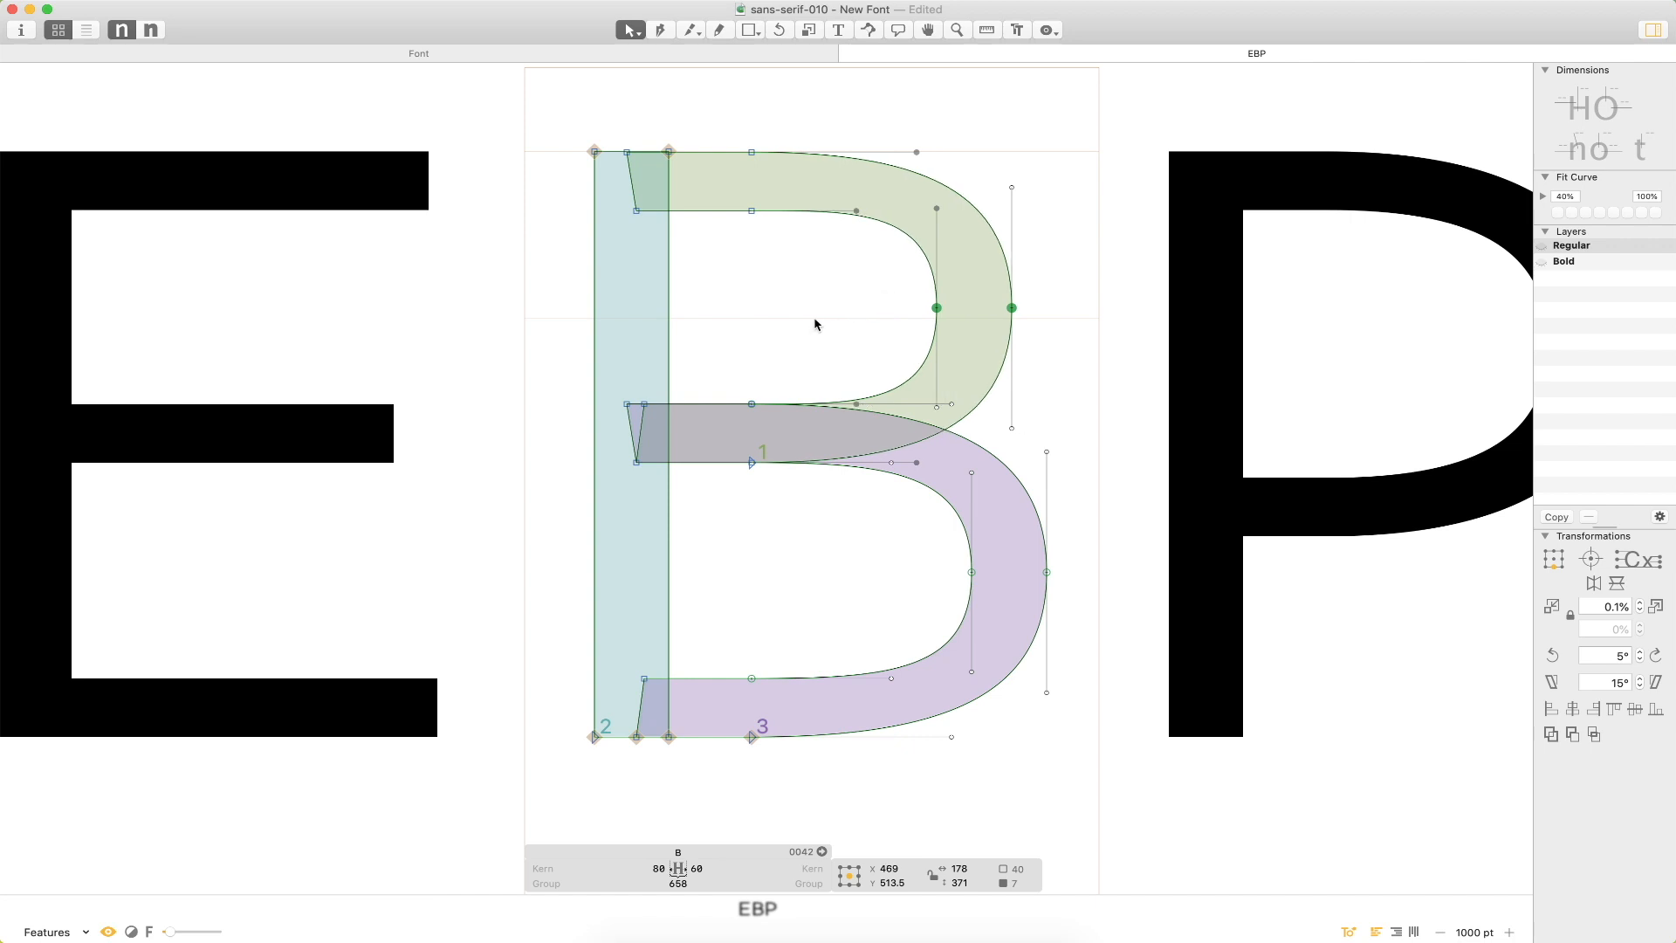
Insert two more Bs before the P for comparison and return to editing the last B.
{"action": "key", "text": "t"}
{"action": "key", "text": "super+minus"}
{"action": "type", "text": "BB"}
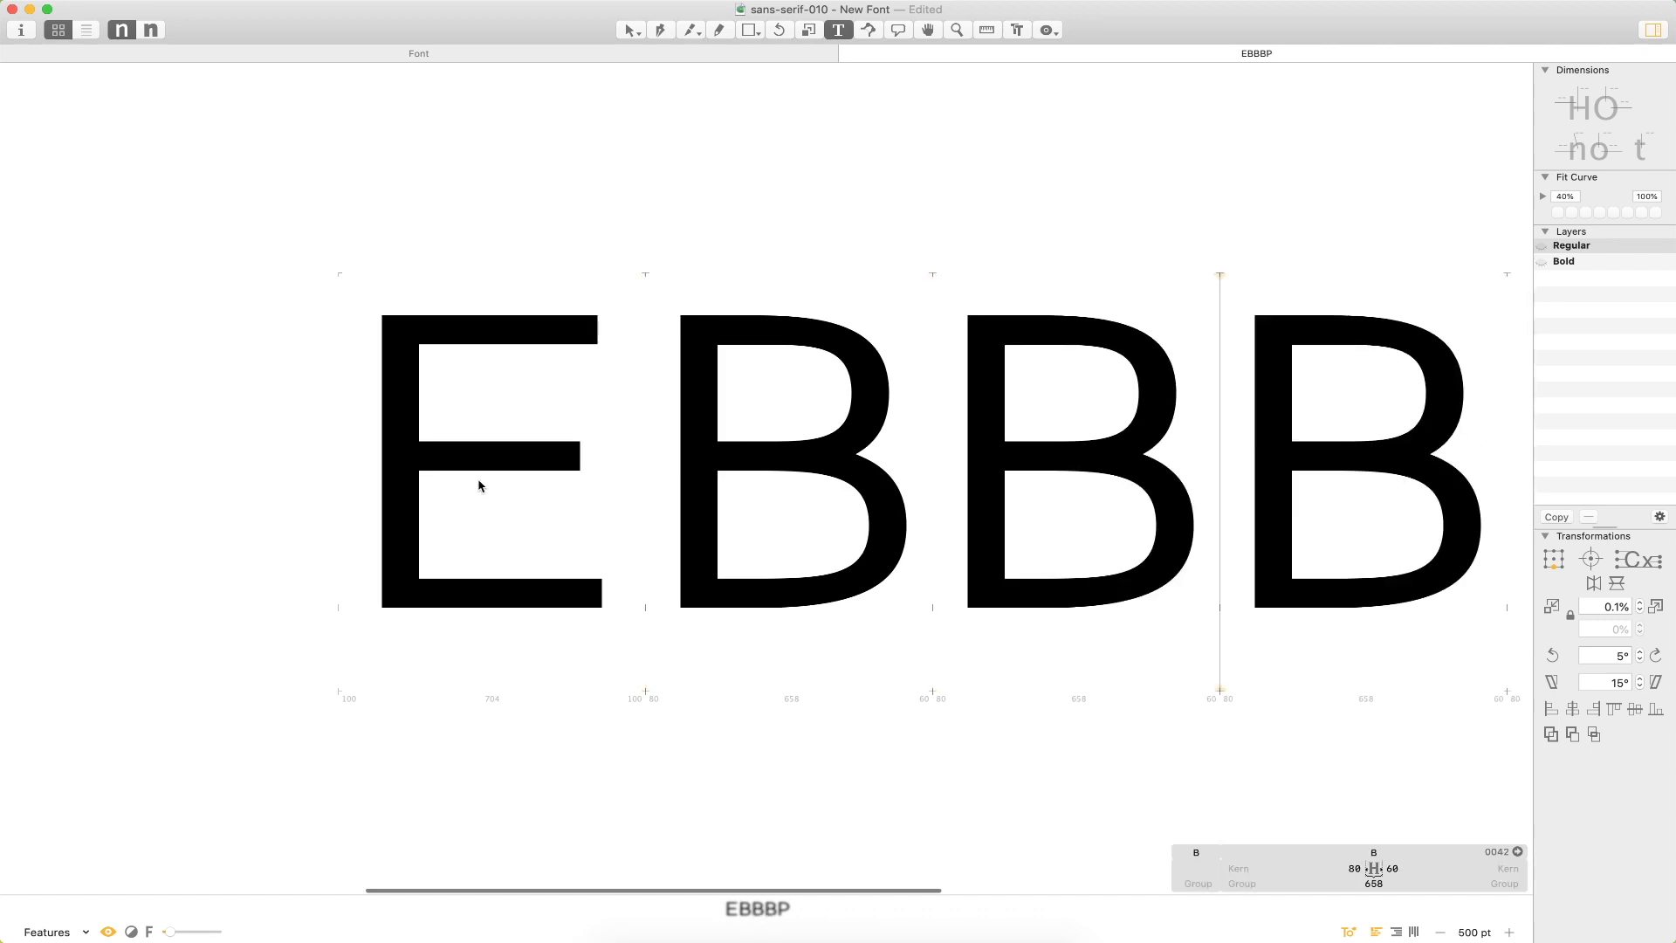
{"action": "key", "text": "Escape"}
{"action": "key", "text": "space"}
{"action": "left_click_drag", "start_coordinate": [1220, 375], "coordinate": [789, 355]}
{"action": "key", "text": "super+space"}
{"action": "left_click_drag", "start_coordinate": [1164, 175], "coordinate": [273, 724]}
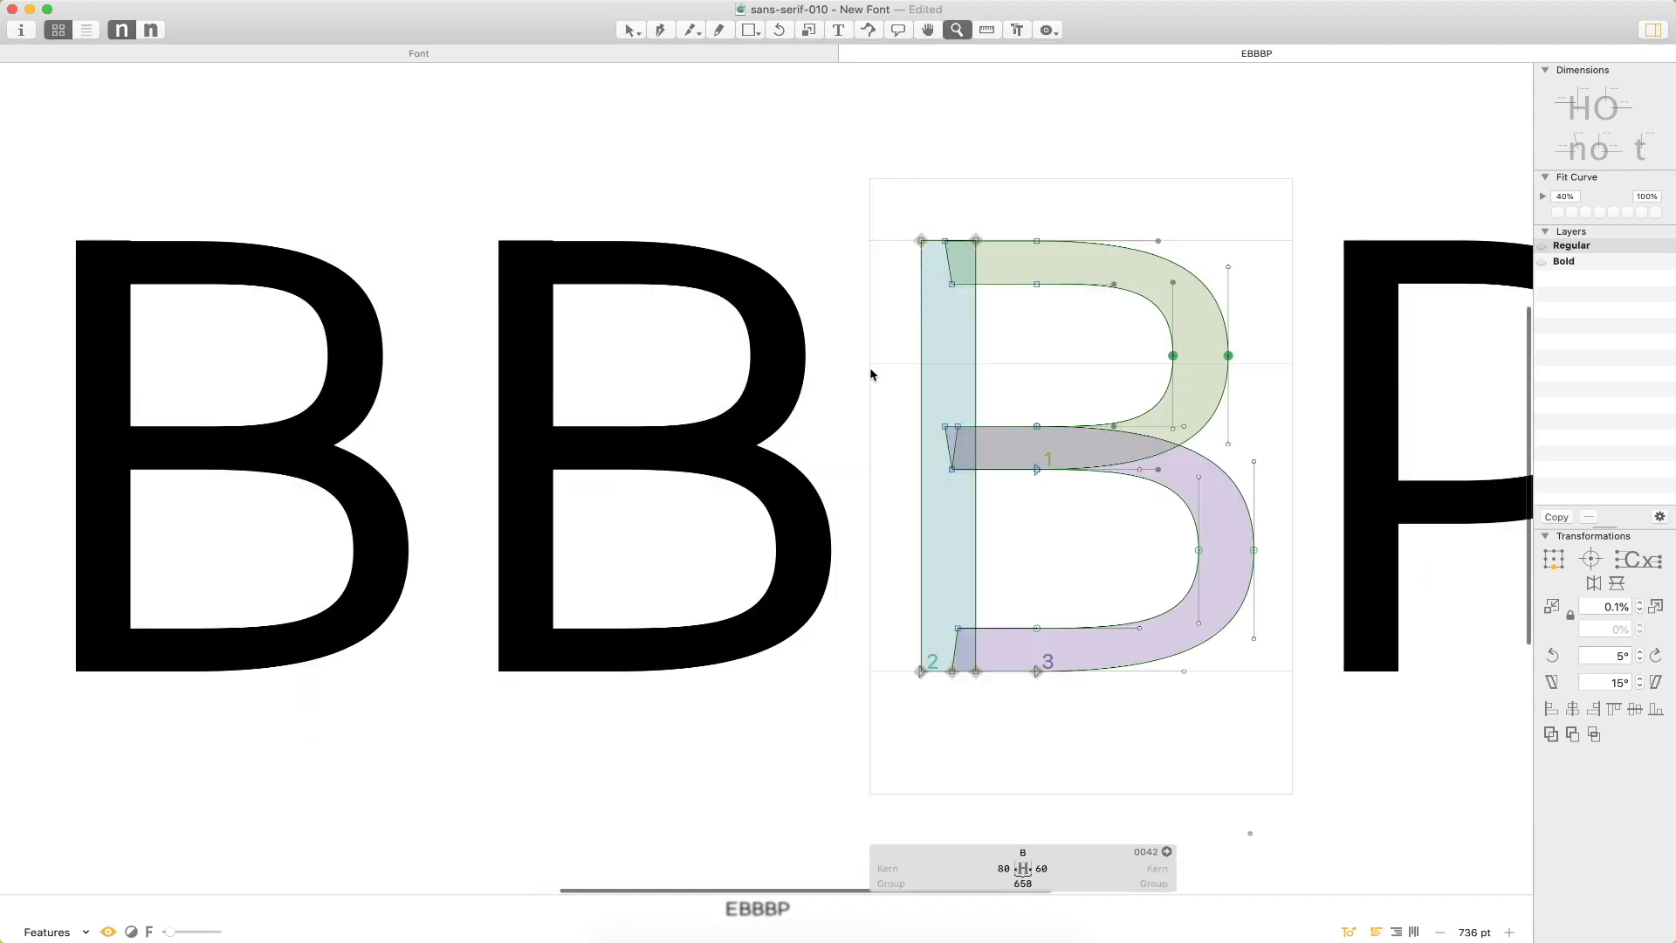
Raise the four left nodes of the upper bowl's top arm by 1 unit to meet the cap height.
{"action": "left_click_drag", "start_coordinate": [1320, 160], "coordinate": [717, 487]}
{"action": "double_click", "coordinate": [795, 277]}
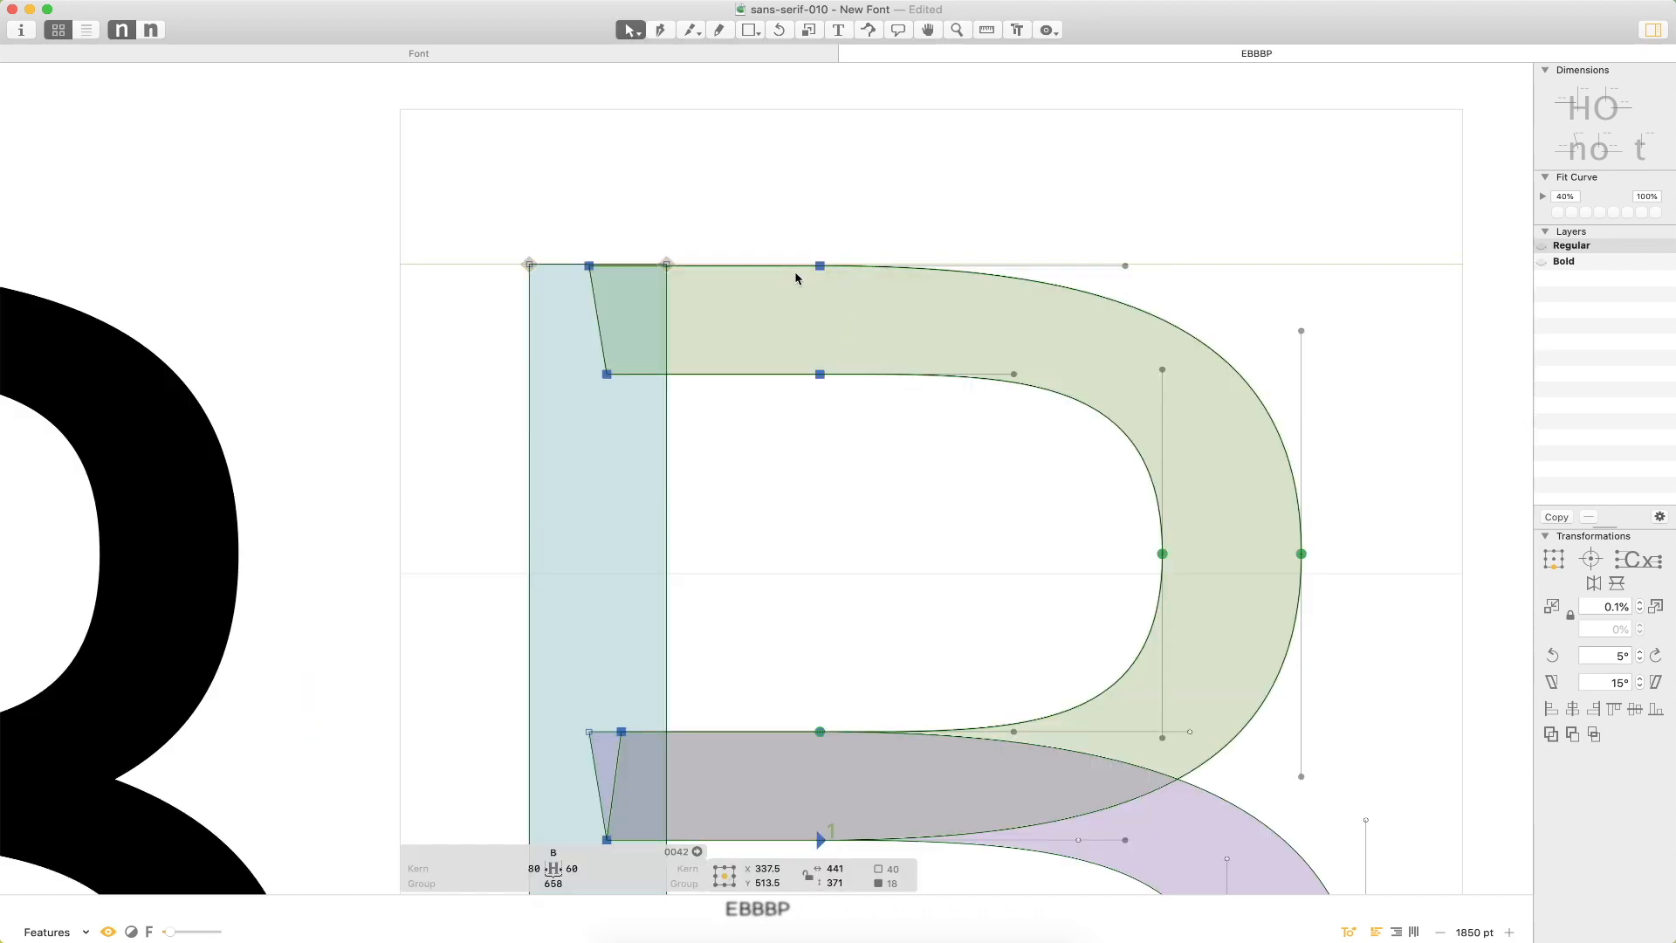
{"action": "left_click_drag", "start_coordinate": [867, 210], "coordinate": [789, 428]}
{"action": "left_click", "coordinate": [590, 267], "text": "shift"}
{"action": "left_click", "coordinate": [608, 375], "text": "shift"}
{"action": "key", "text": "super+space"}
{"action": "left_click_drag", "start_coordinate": [917, 201], "coordinate": [491, 508]}
{"action": "key", "text": "Up"}
{"action": "left_click", "coordinate": [854, 147]}
{"action": "key", "text": "super+0"}
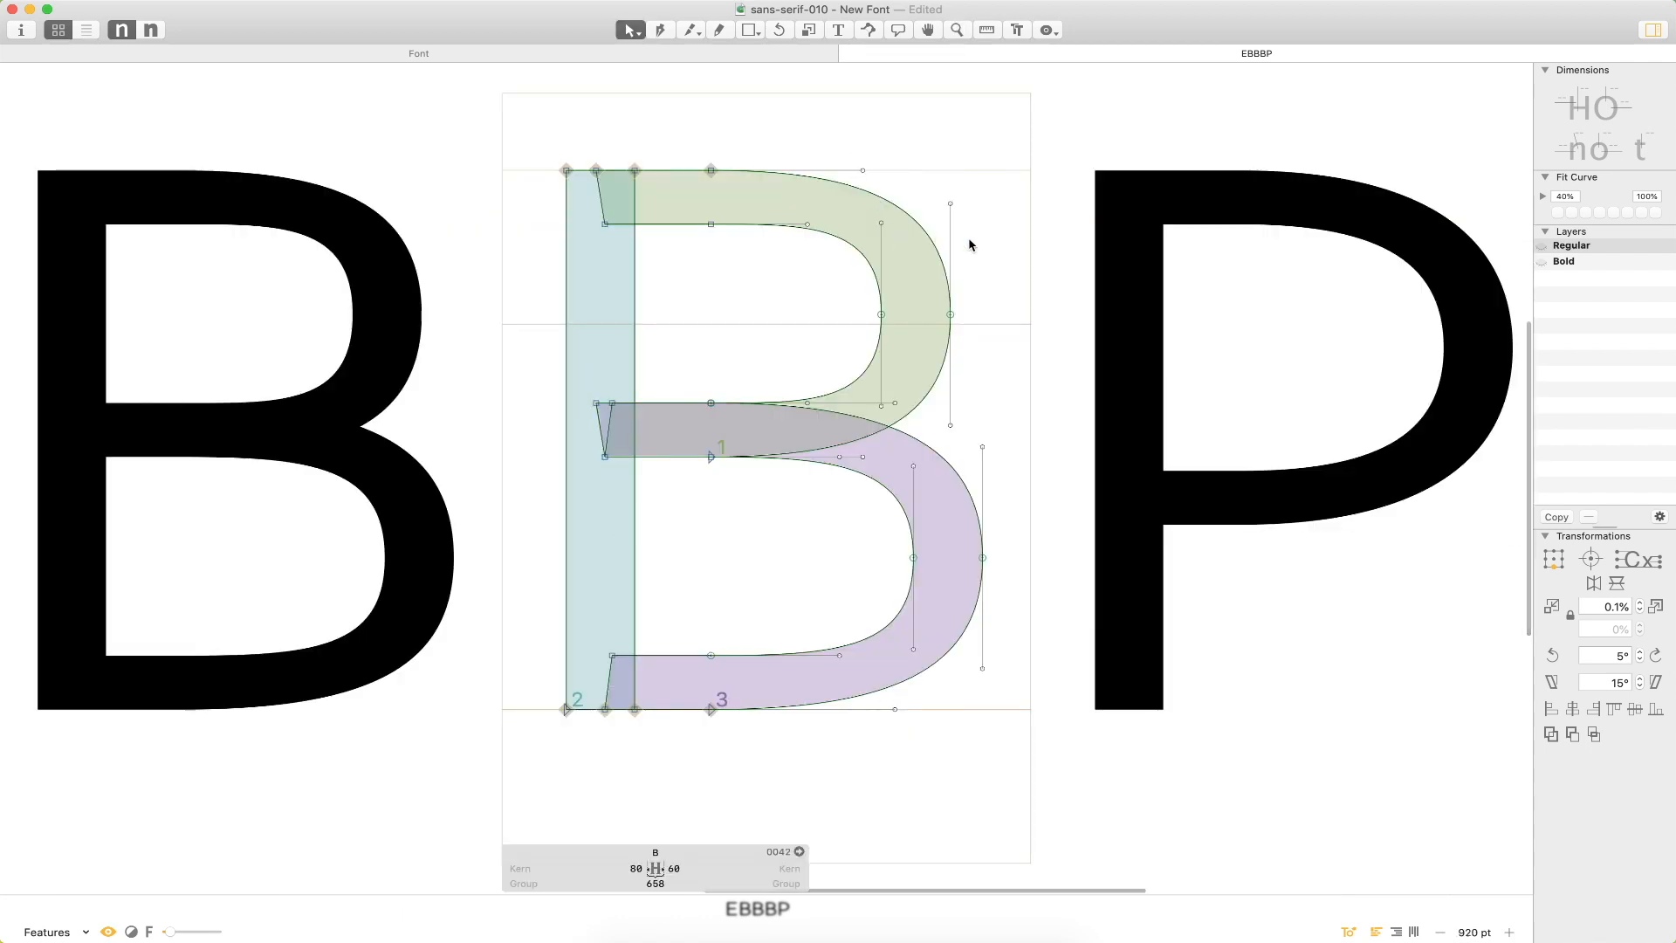
Show the coloured curvature visualization on the B's outlines and compare it with the neighbouring letters.
{"action": "key", "text": "space"}
{"action": "scroll", "coordinate": [942, 227], "scroll_direction": "left", "scroll_amount": 3}
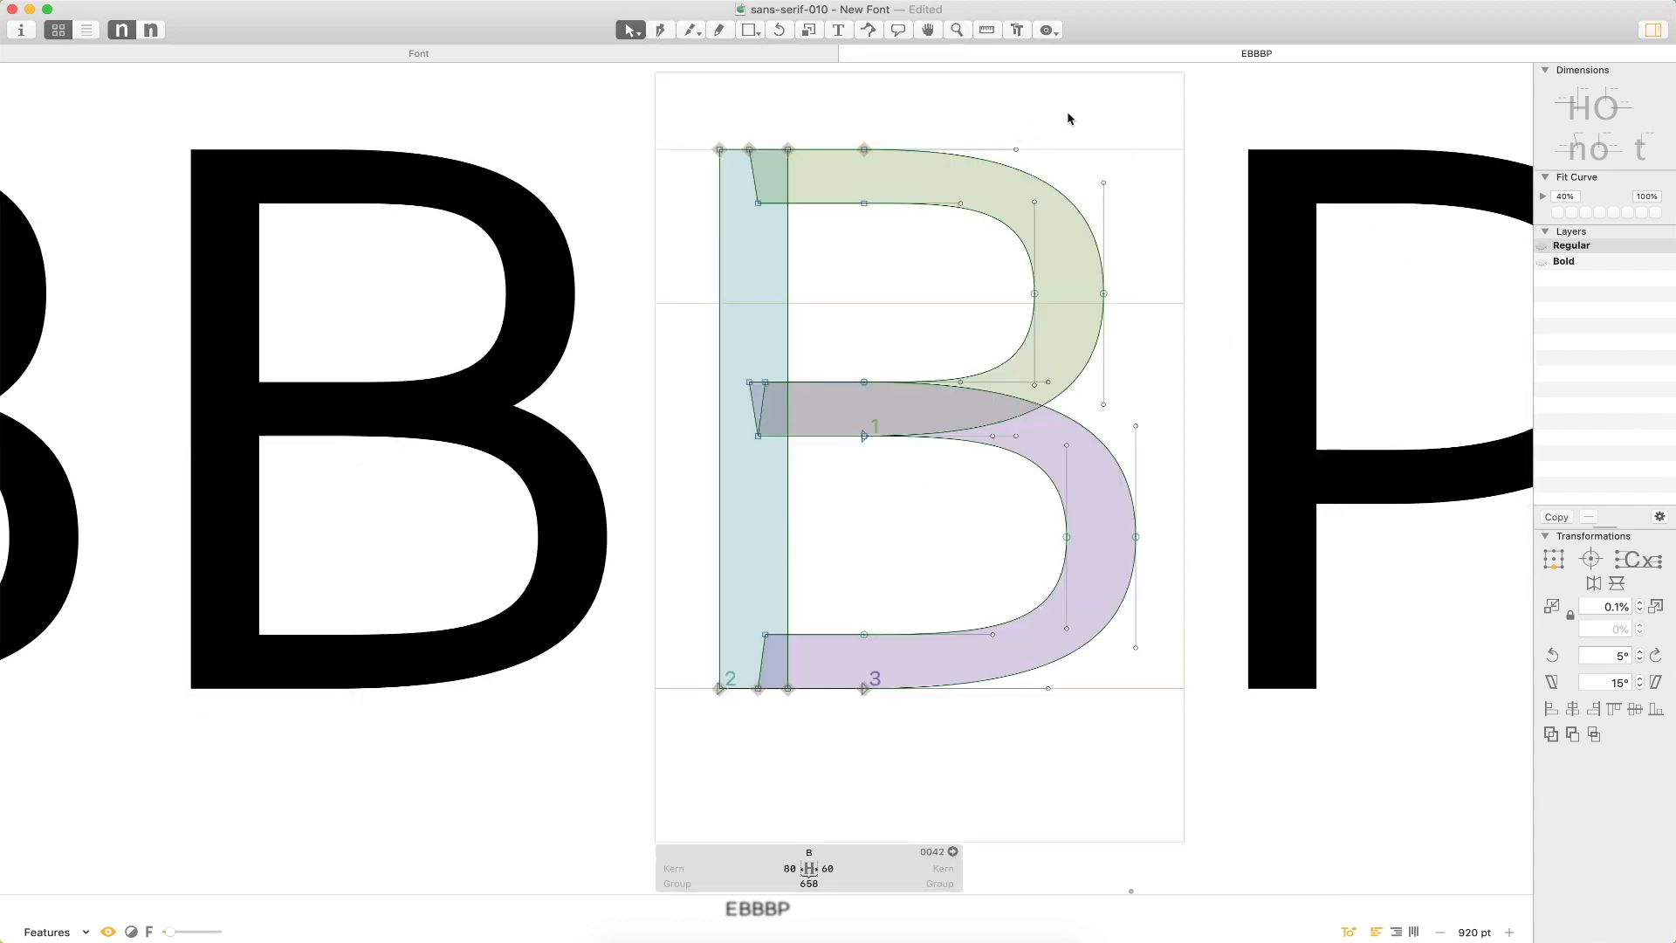
{"action": "key", "text": "space"}
{"action": "left_click_drag", "start_coordinate": [1160, 155], "coordinate": [985, 152]}
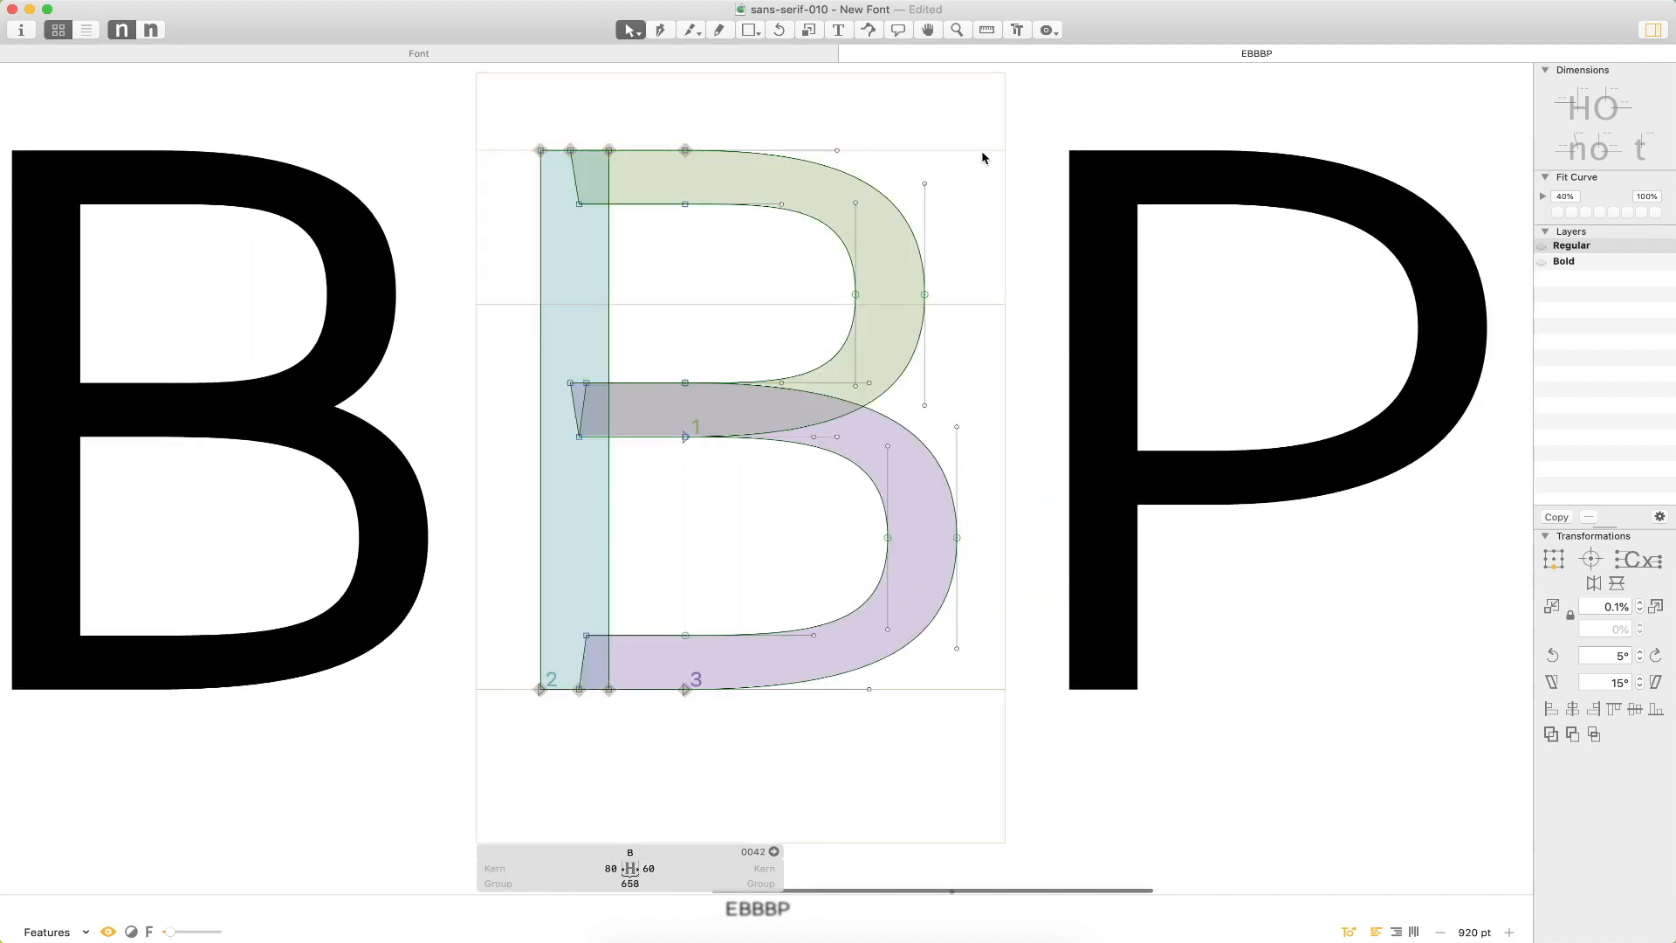
{"action": "key", "text": "super+minus"}
{"action": "key", "text": "super+minus"}
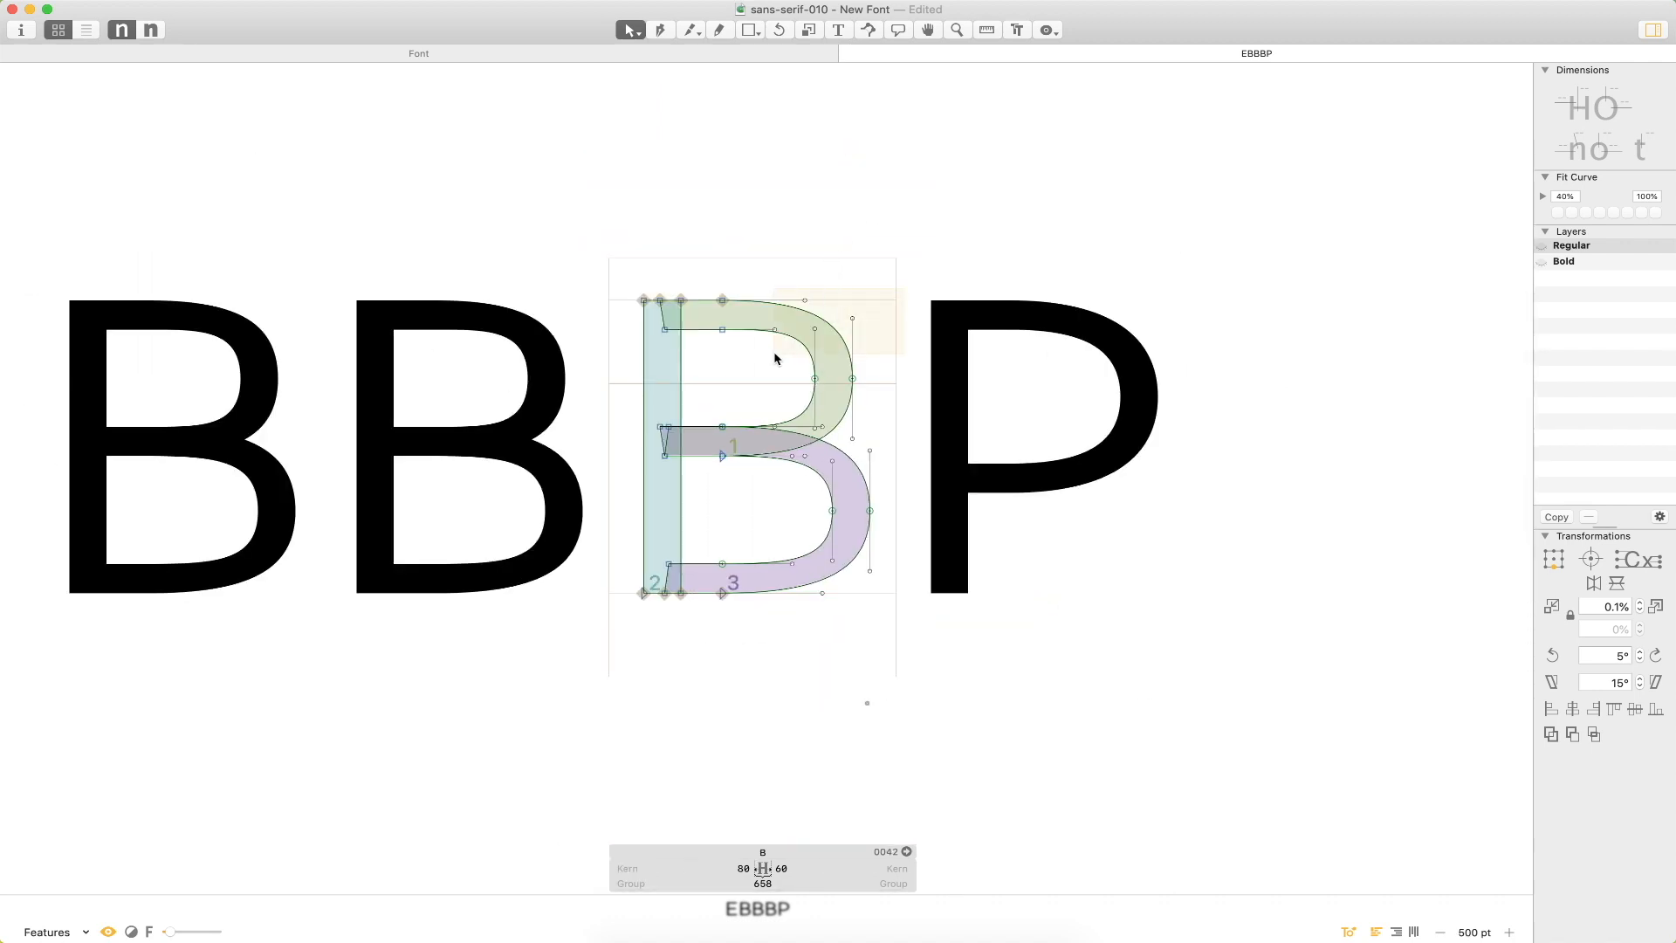
{"action": "left_click_drag", "start_coordinate": [905, 288], "coordinate": [824, 331]}
{"action": "key", "text": "super+shift+x"}
{"action": "left_click", "coordinate": [944, 271]}
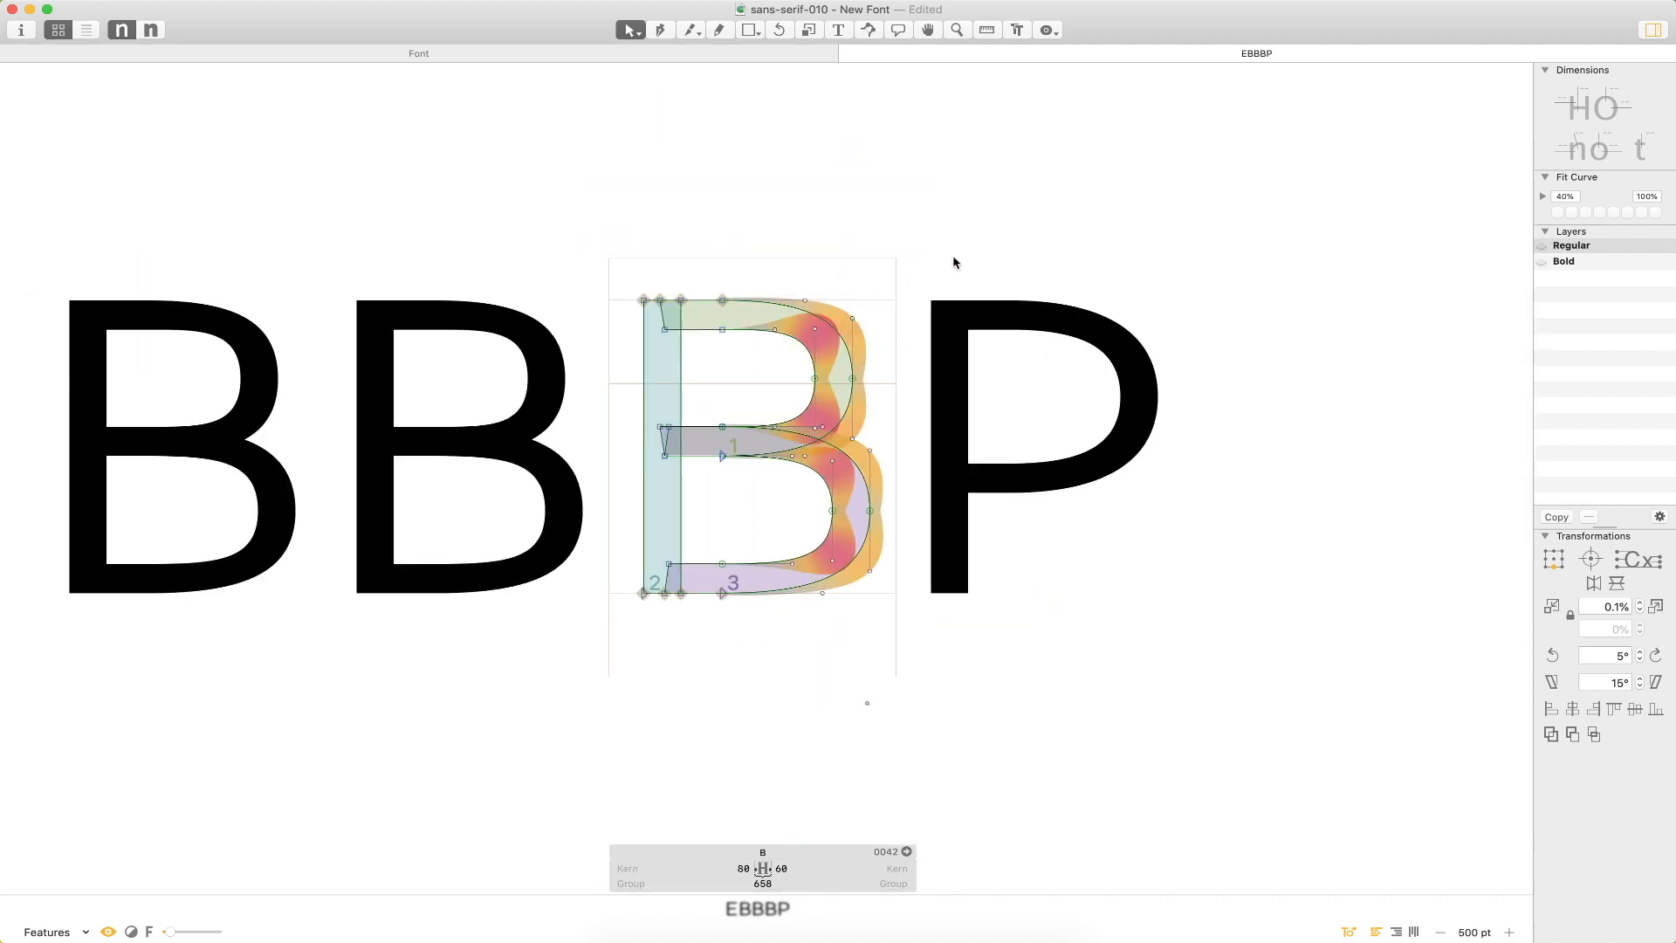
{"action": "key", "text": "super+space"}
{"action": "left_click_drag", "start_coordinate": [1012, 220], "coordinate": [567, 677]}
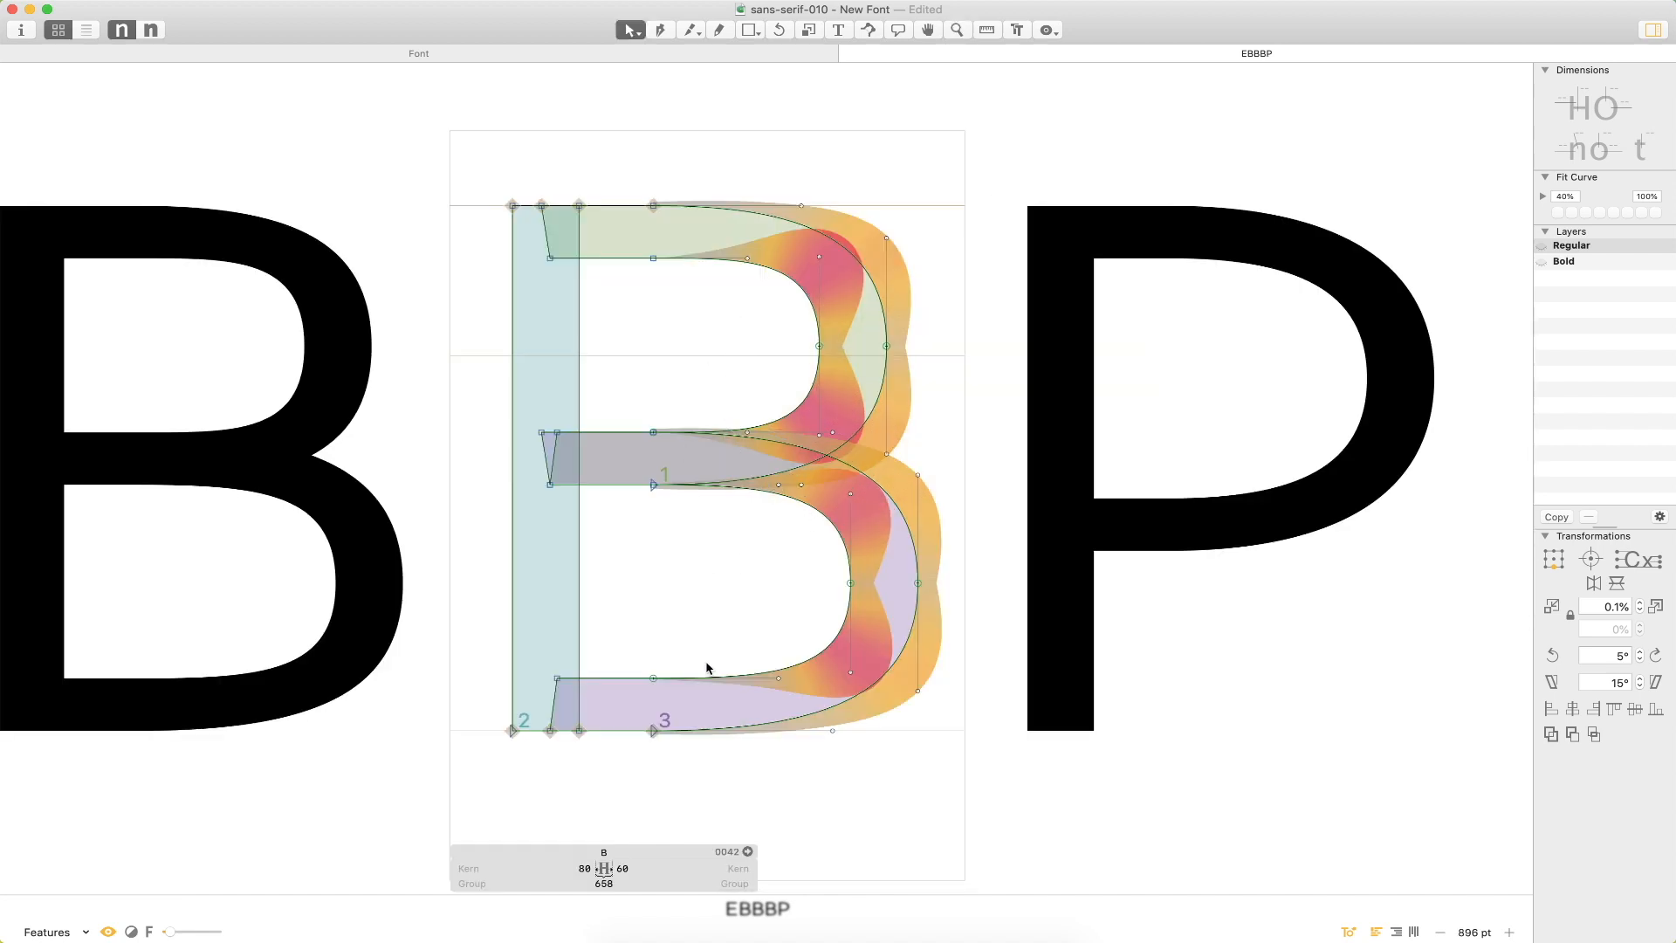
{"action": "key", "text": "space"}
{"action": "left_click_drag", "start_coordinate": [719, 542], "coordinate": [836, 529]}
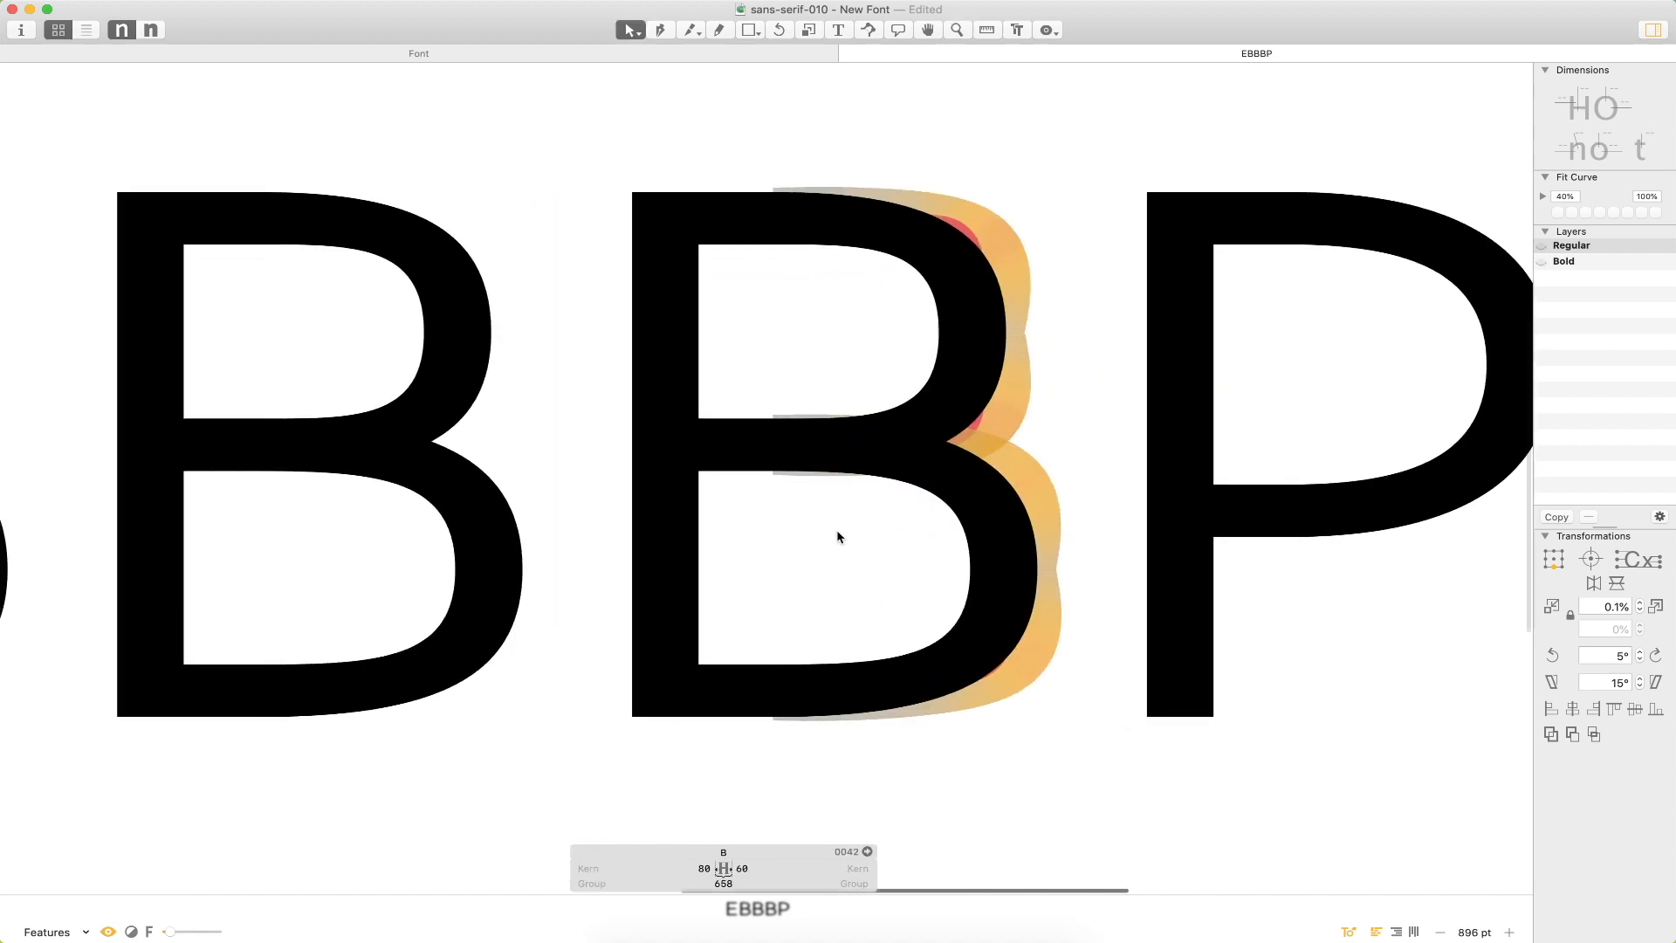
Move the two nodes where the upper bowl's top curve begins right to X 300.
{"action": "left_click_drag", "start_coordinate": [926, 152], "coordinate": [841, 297]}
{"action": "left_click_drag", "start_coordinate": [793, 159], "coordinate": [747, 258]}
{"action": "key", "text": "shift+Right"}
{"action": "key", "text": "shift+Right"}
{"action": "key", "text": "shift+Right"}
{"action": "key", "text": "shift+Right"}
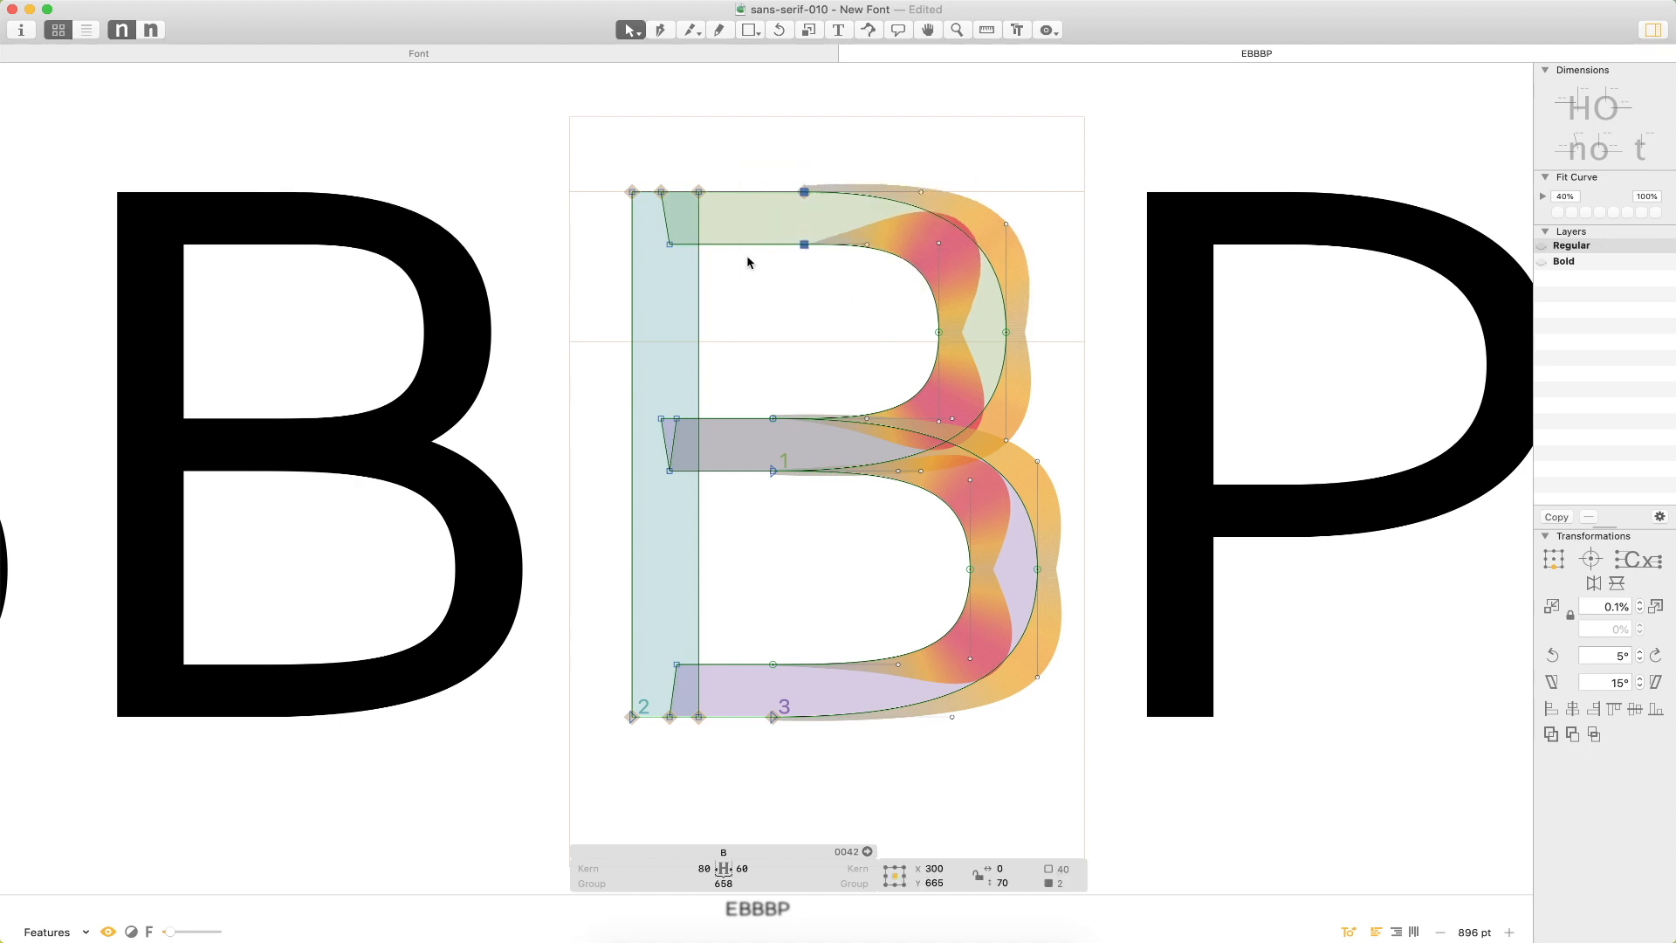
Move the two nodes where the lower bowl's bottom curve begins right by 30 units.
{"action": "left_click_drag", "start_coordinate": [790, 648], "coordinate": [764, 752]}
{"action": "key", "text": "shift+Right"}
{"action": "key", "text": "shift+Right"}
{"action": "key", "text": "shift+Right"}
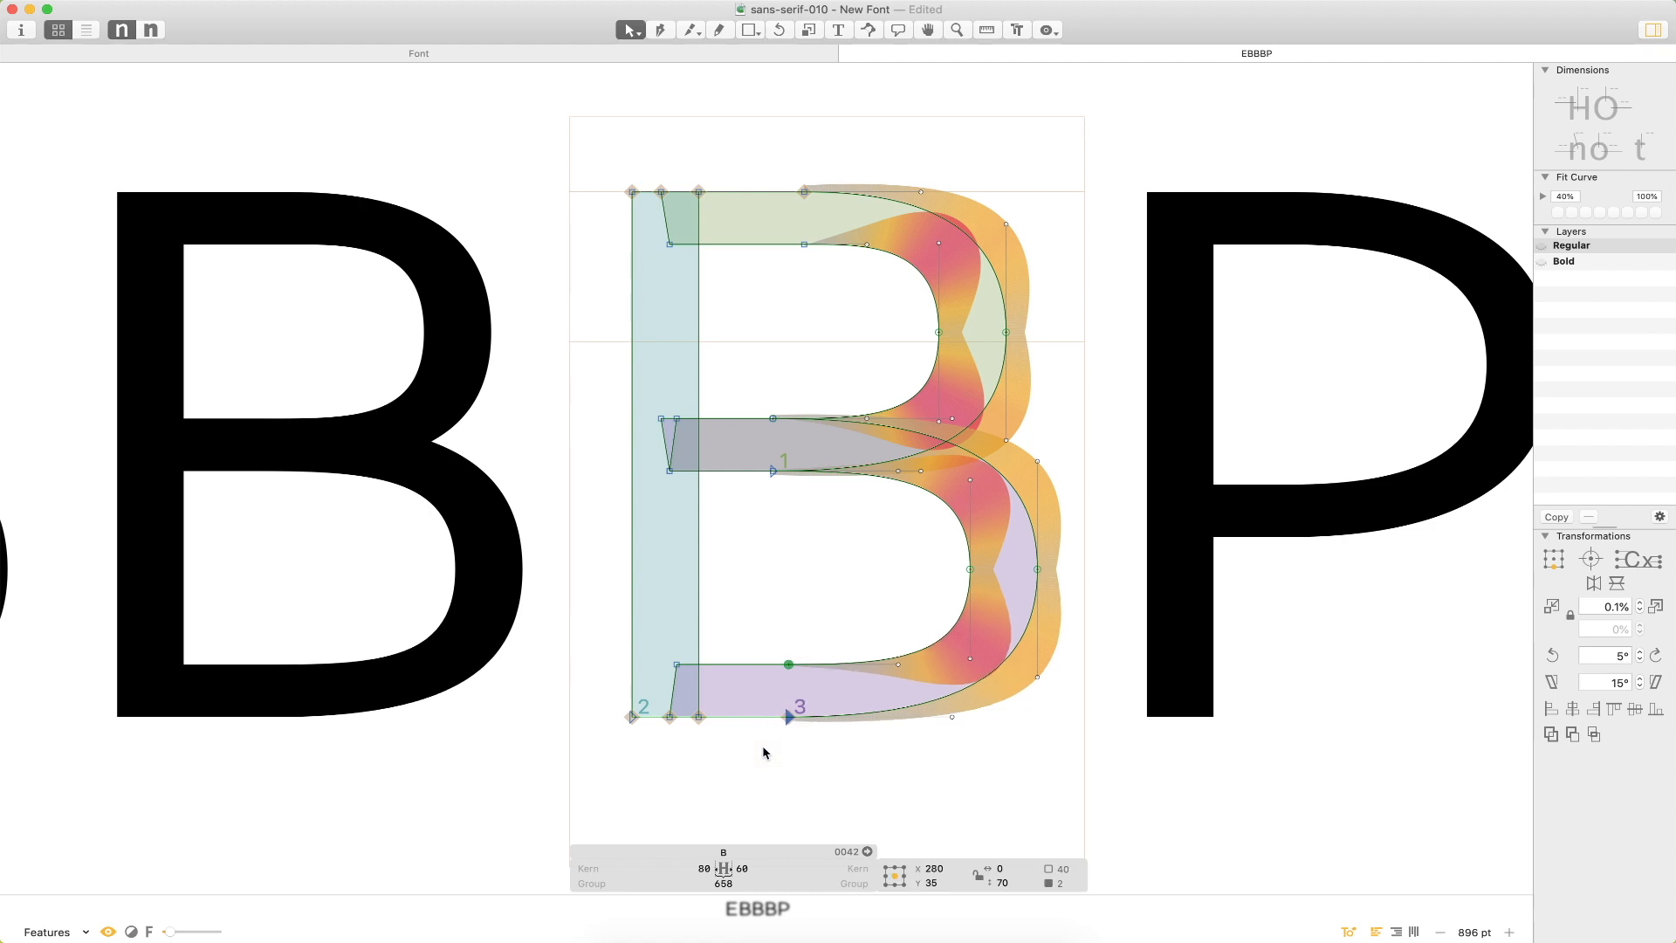
Try shifting the two horizontal handles of the lower bowl's bottom curve 20 units right.
{"action": "left_click_drag", "start_coordinate": [875, 641], "coordinate": [959, 754]}
{"action": "key", "text": "shift+Right"}
{"action": "key", "text": "shift+Right"}
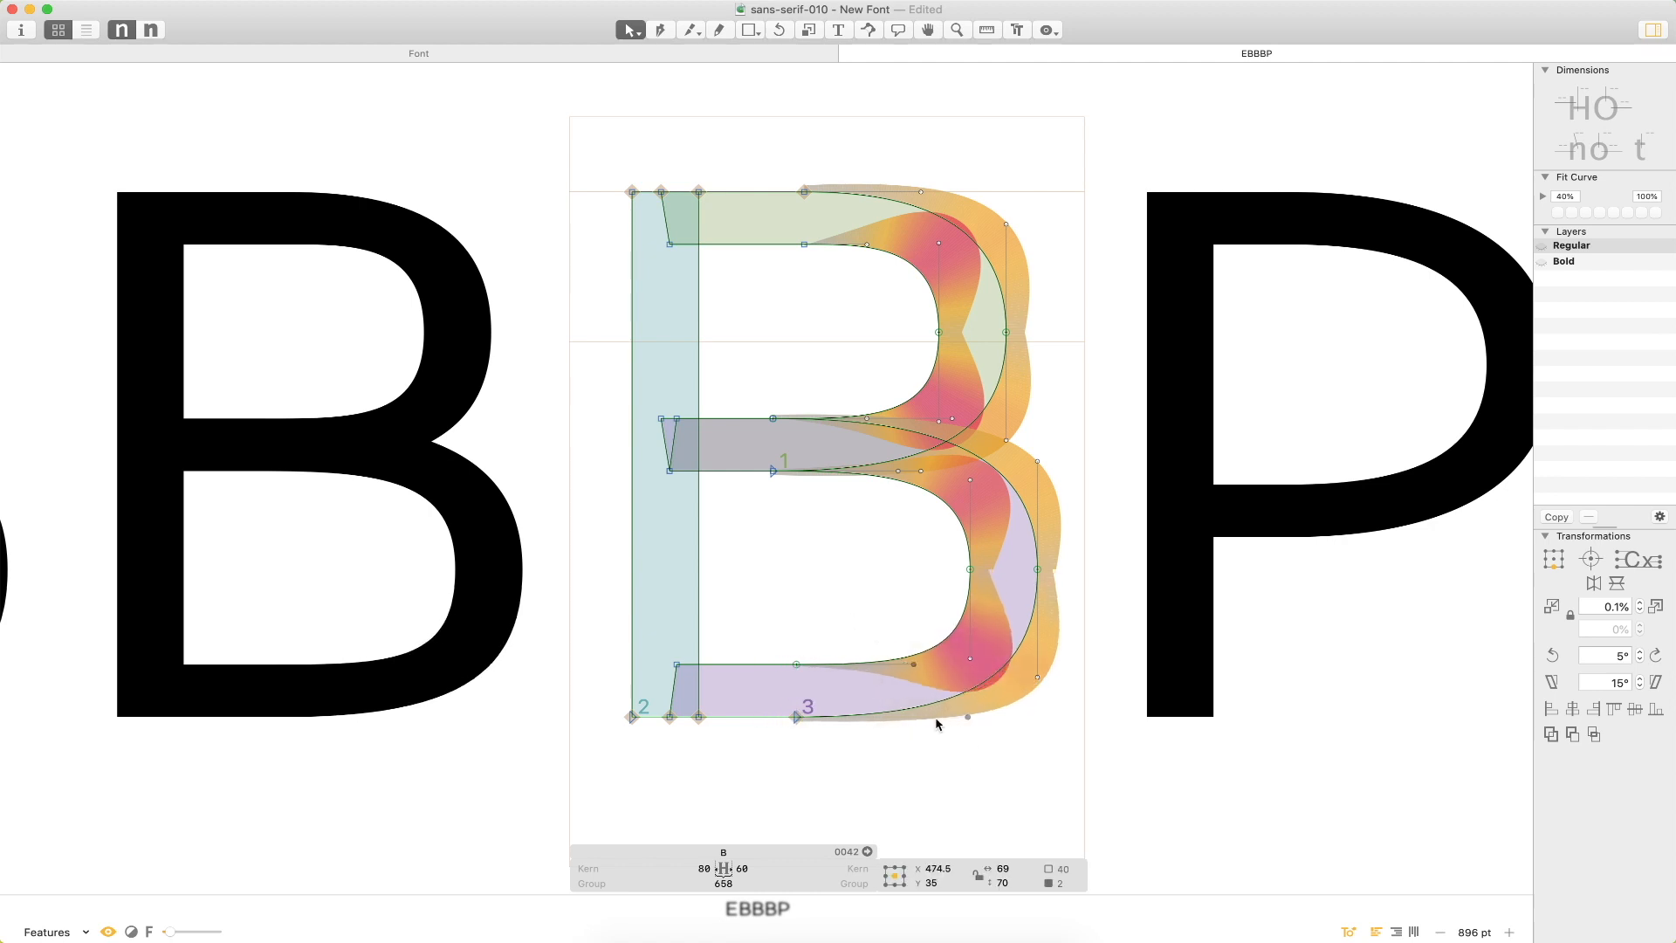
{"action": "key", "text": "shift+Left"}
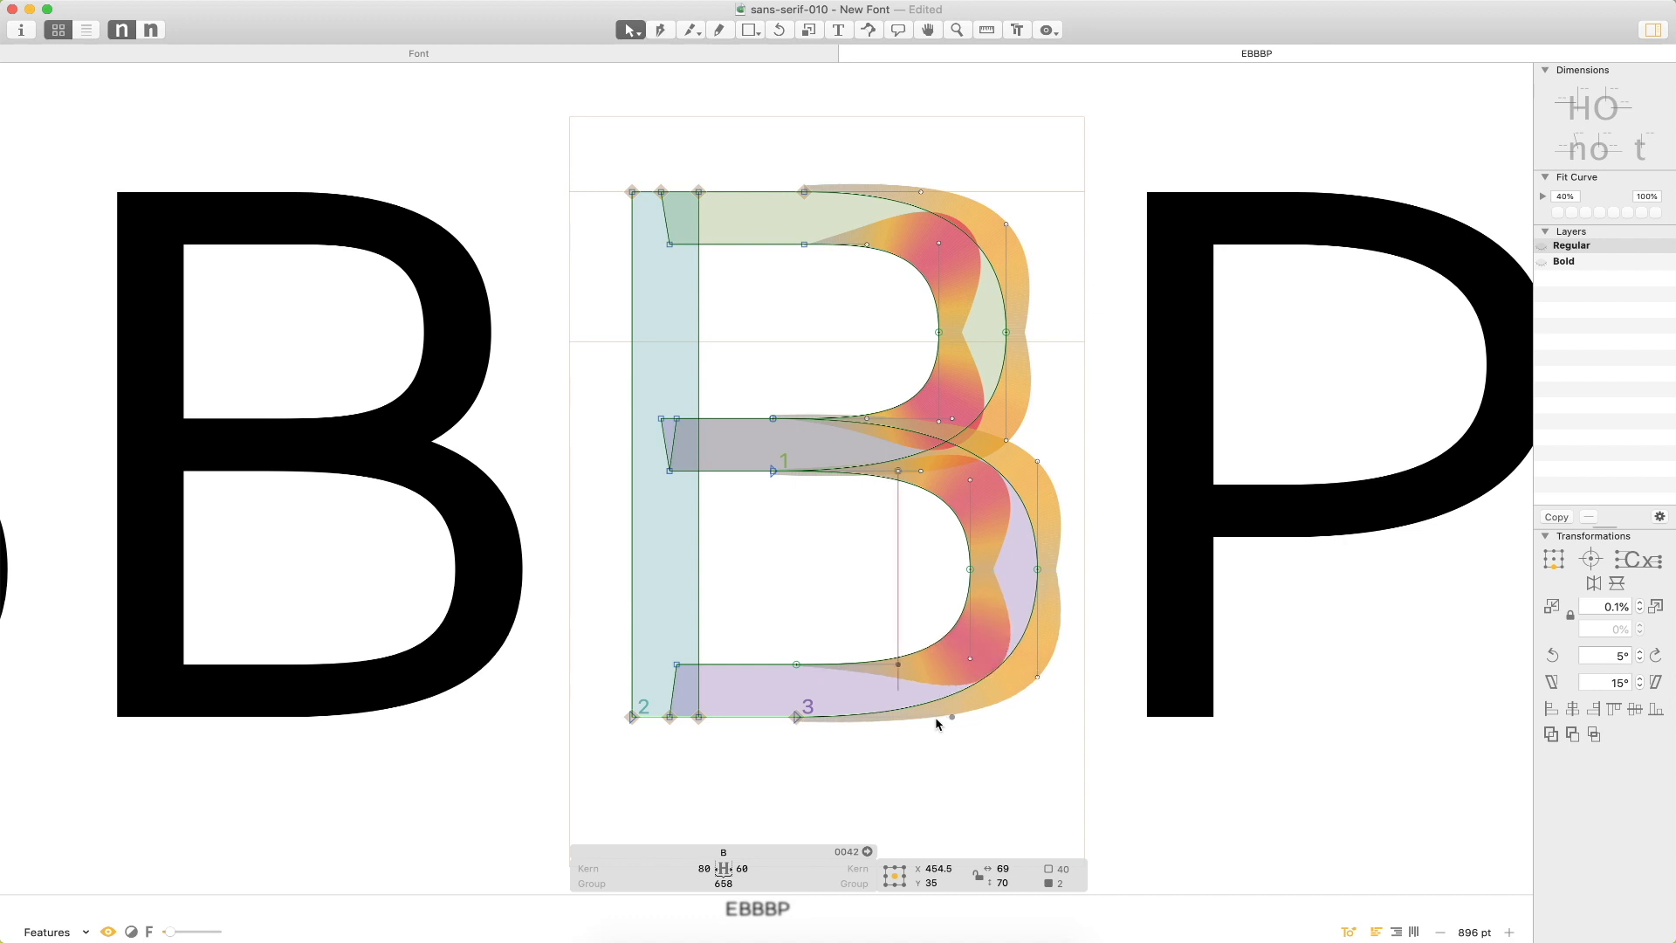
{"action": "left_click", "coordinate": [769, 547]}
Move the two horizontal handles of the upper bowl's top curve 20 units left, and select the inner handle of its lower curve.
{"action": "left_click_drag", "start_coordinate": [933, 134], "coordinate": [820, 274]}
{"action": "key", "text": "shift+Left"}
{"action": "key", "text": "shift+Left"}
{"action": "key", "text": "shift+Right"}
{"action": "key", "text": "shift+Left"}
{"action": "left_click", "coordinate": [891, 381]}
{"action": "left_click", "coordinate": [866, 418]}
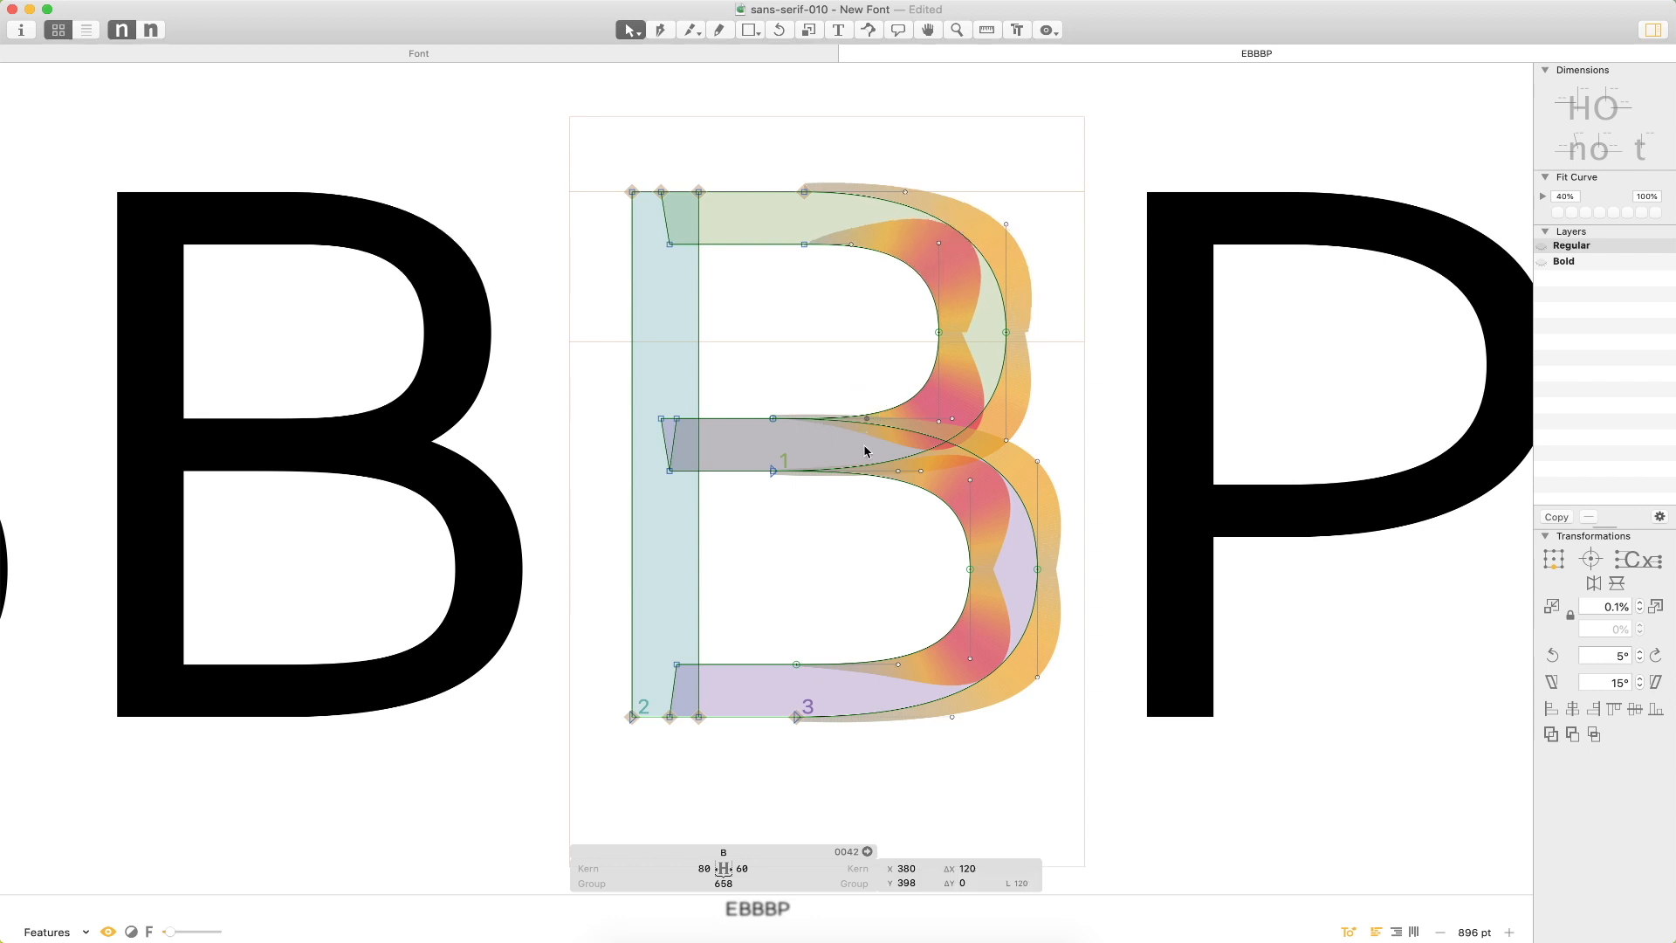
Shorten the four vertical handles of the B's lower bowl by 10 units each, moving the upper pair down and the lower pair up.
{"action": "left_click_drag", "start_coordinate": [1116, 439], "coordinate": [967, 497]}
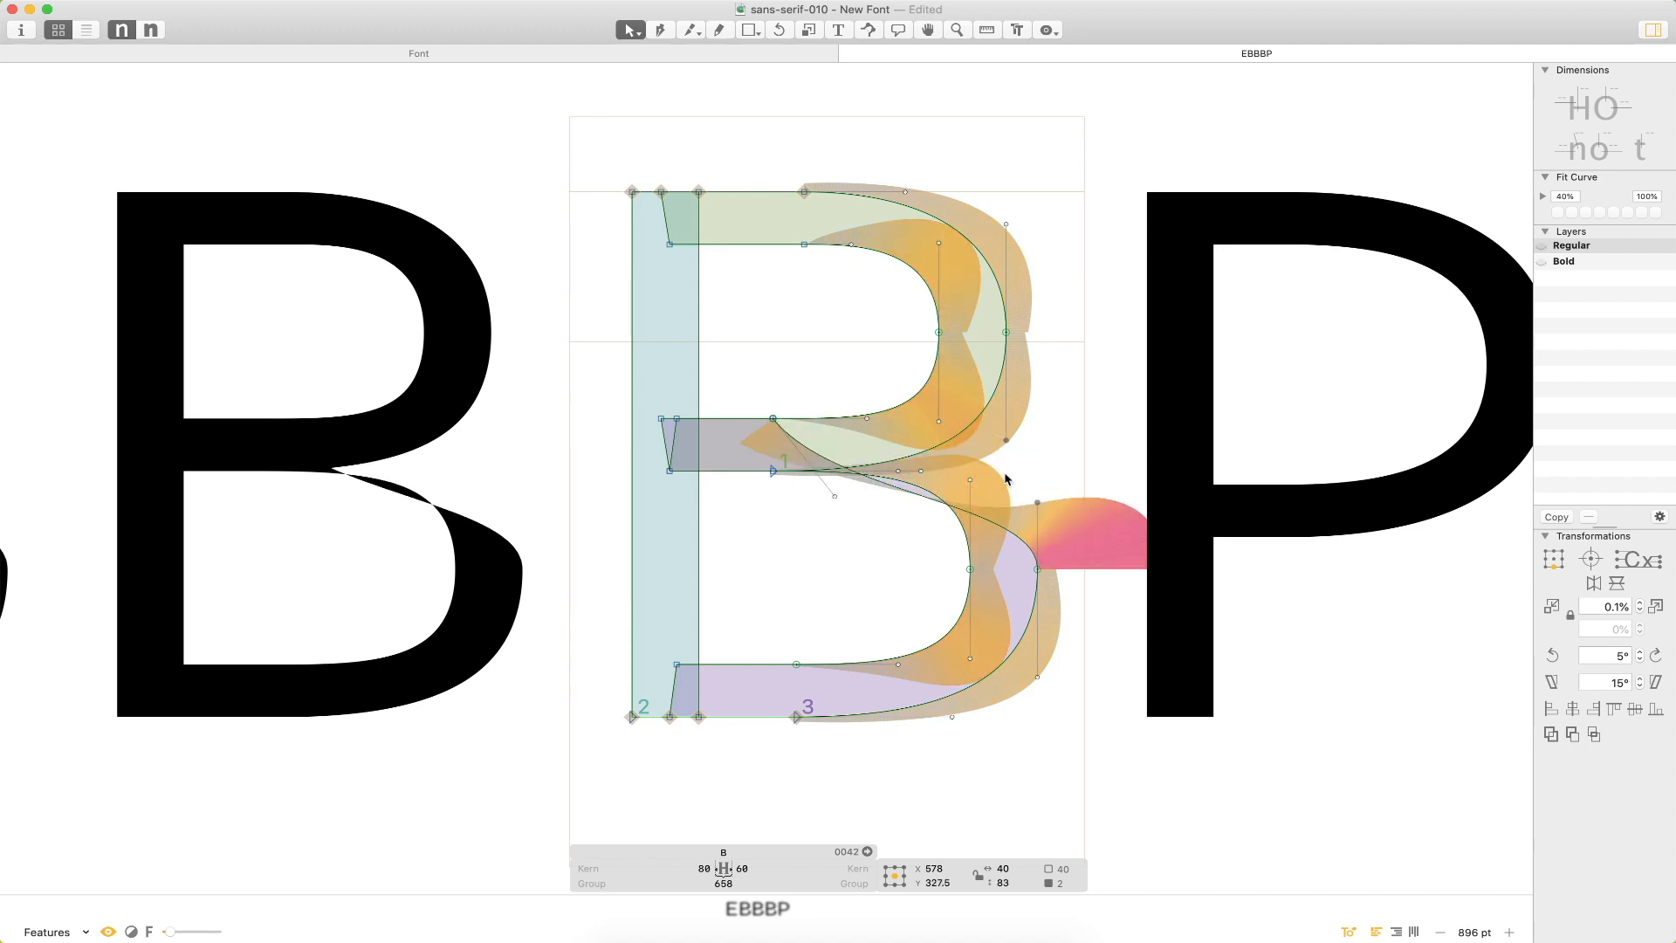
{"action": "key", "text": "super+z"}
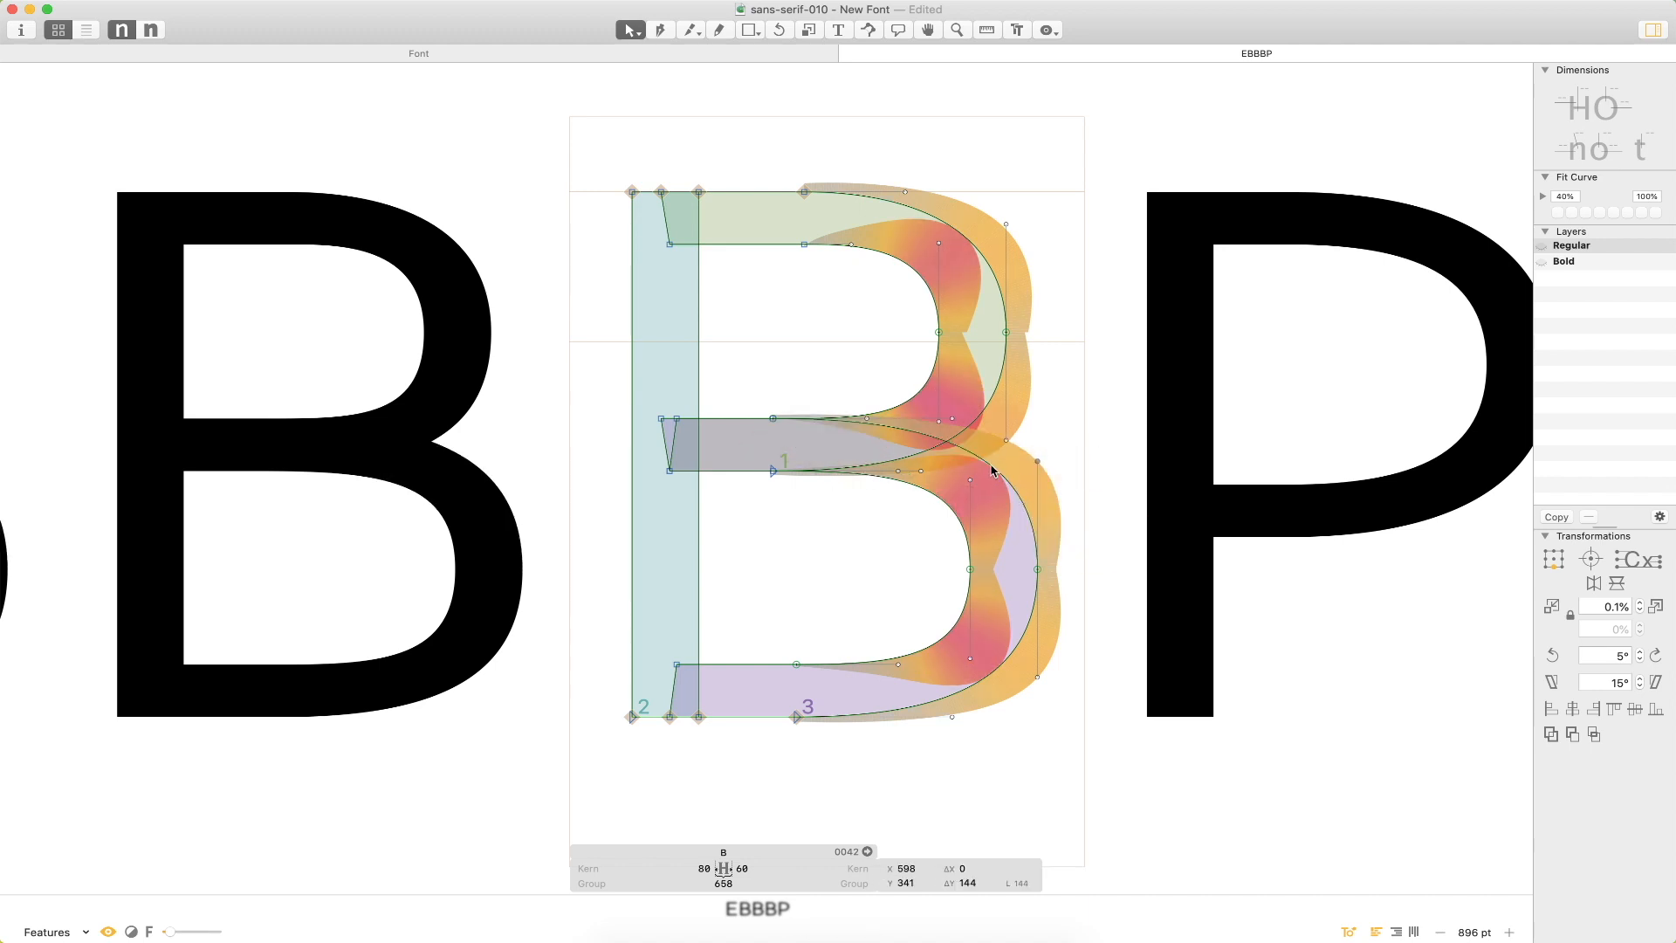
{"action": "left_click", "coordinate": [970, 480], "text": "shift"}
{"action": "key", "text": "shift+Down"}
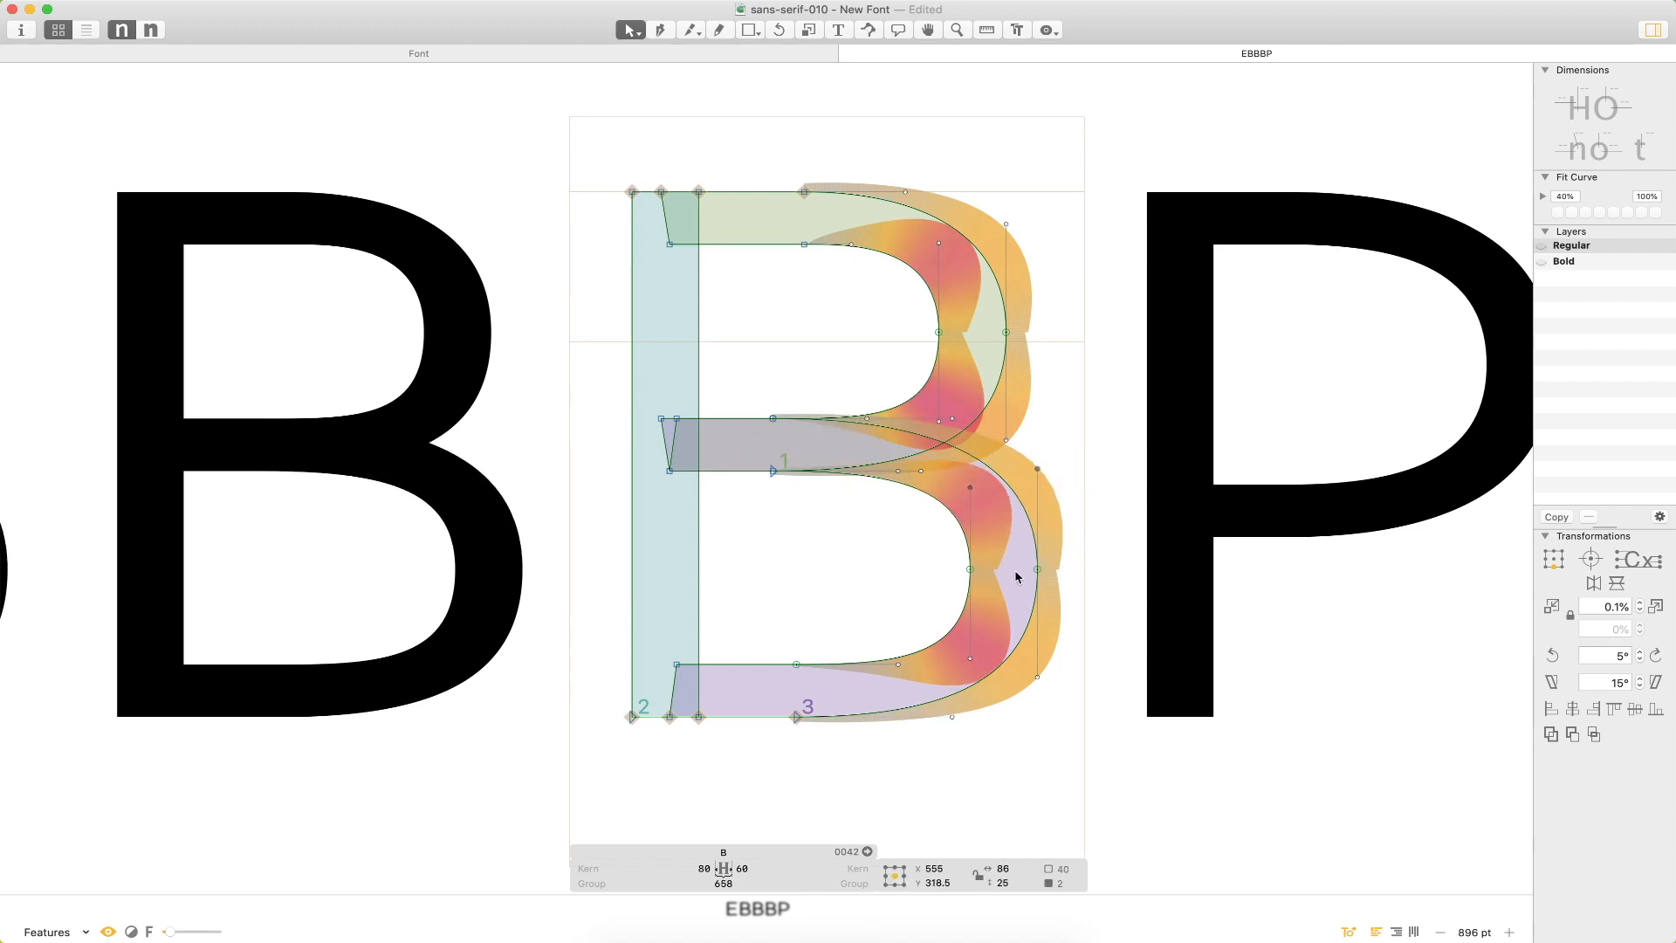
{"action": "left_click_drag", "start_coordinate": [1080, 640], "coordinate": [943, 695]}
{"action": "key", "text": "shift+Up"}
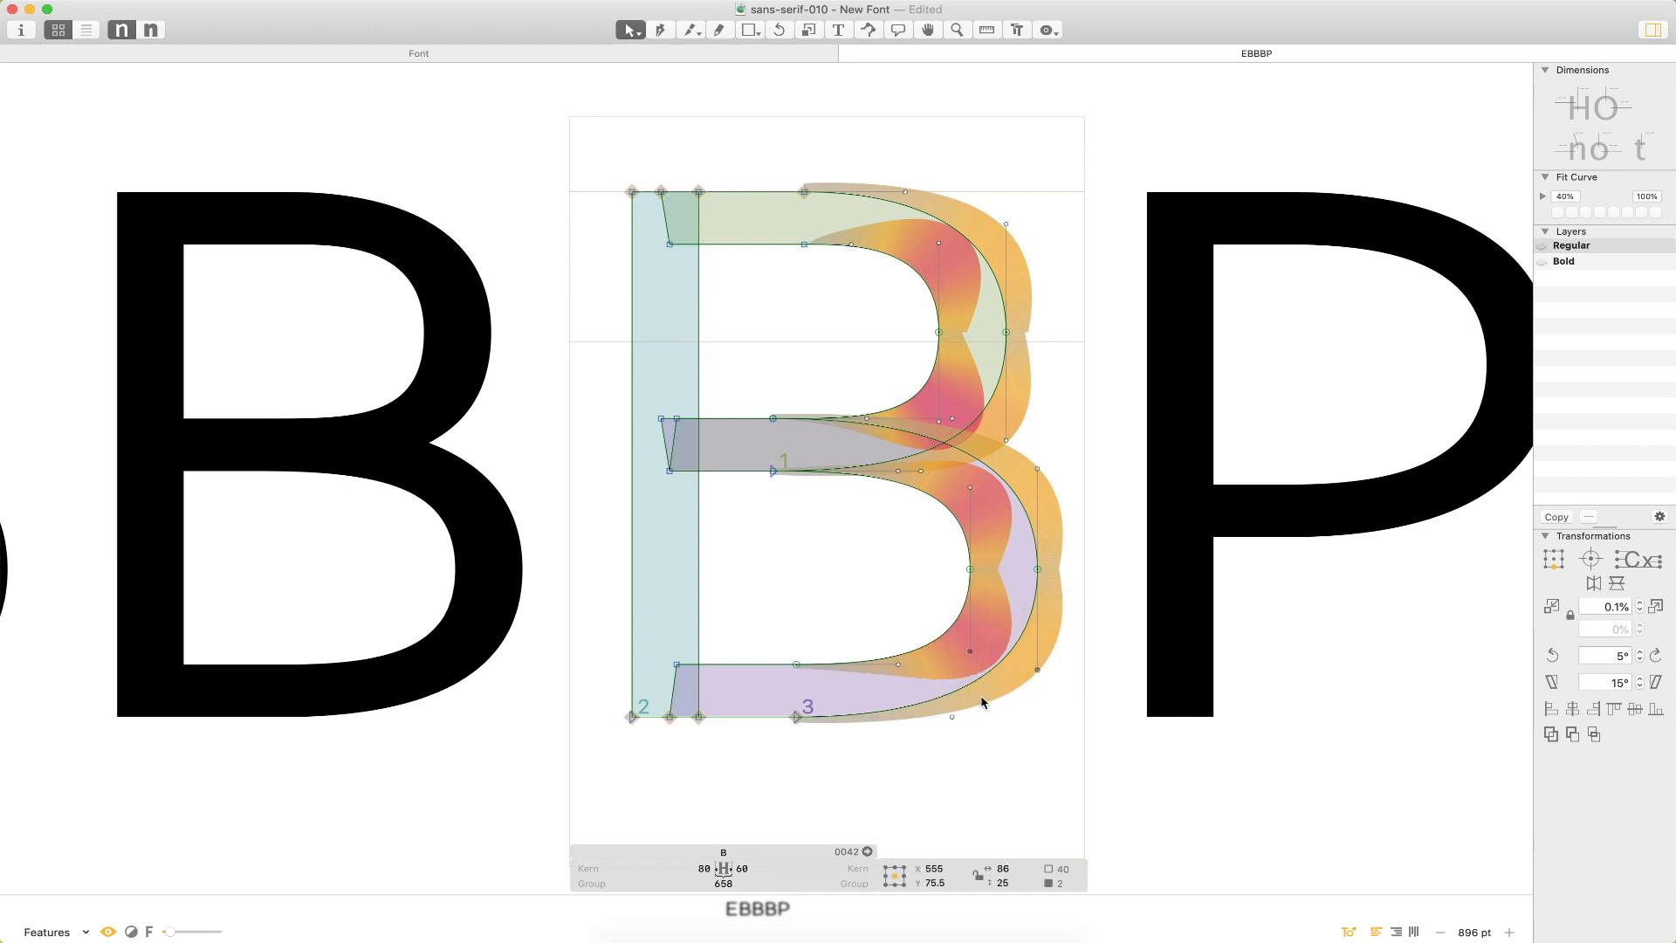
{"action": "left_click", "coordinate": [1091, 699]}
Shorten the four vertical handles of the B's upper bowl by 10 units each.
{"action": "left_click", "coordinate": [939, 423]}
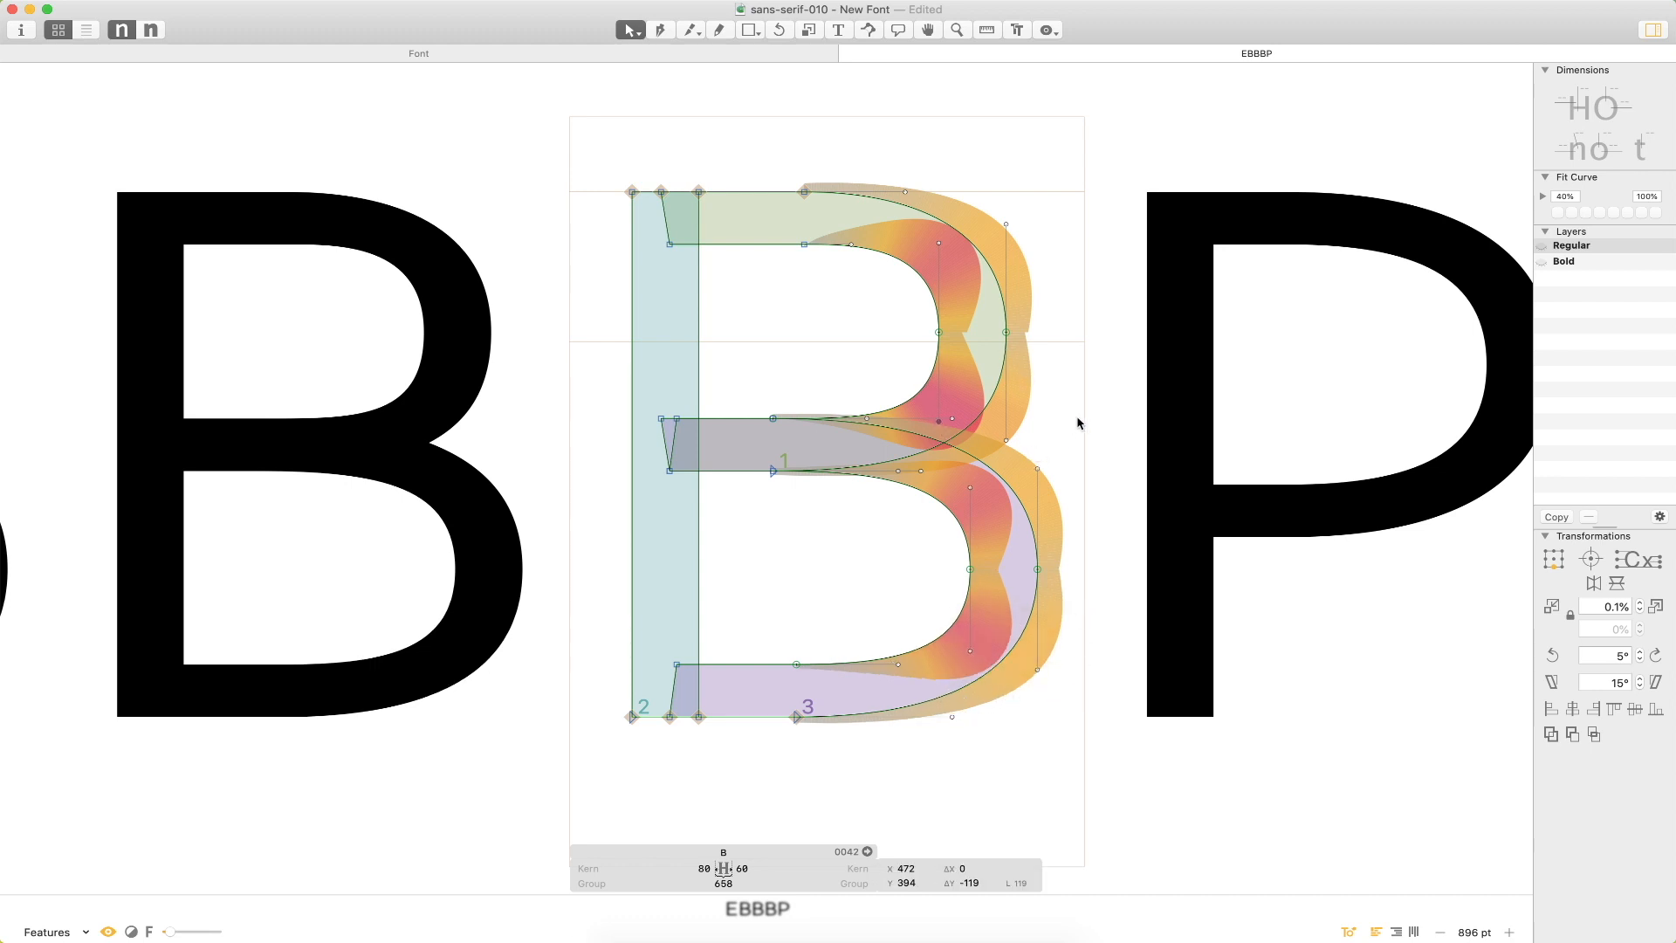
{"action": "left_click_drag", "start_coordinate": [1078, 419], "coordinate": [989, 453], "text": "shift"}
{"action": "key", "text": "shift+Up"}
{"action": "left_click_drag", "start_coordinate": [1050, 197], "coordinate": [925, 275]}
{"action": "key", "text": "shift+Down"}
{"action": "left_click", "coordinate": [1126, 291]}
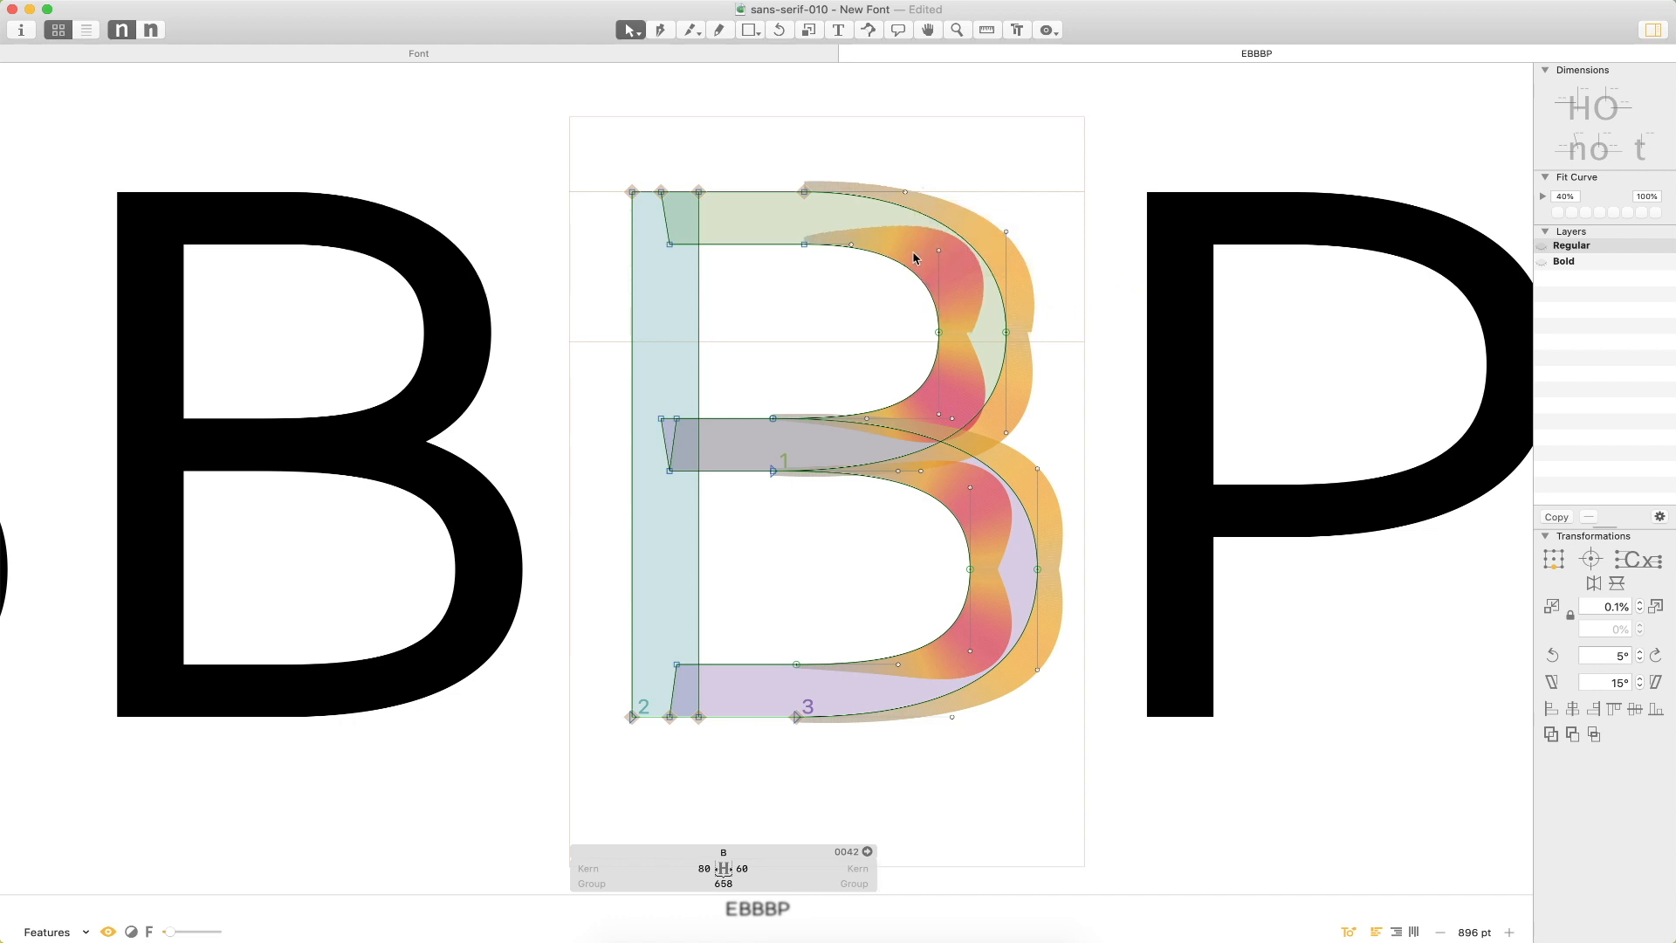
Raise the upper bowl's two nodes on the crossbar's lower edge 10 units above the matching nodes of the lower bowl.
{"action": "key", "text": "super+minus"}
{"action": "key", "text": "z"}
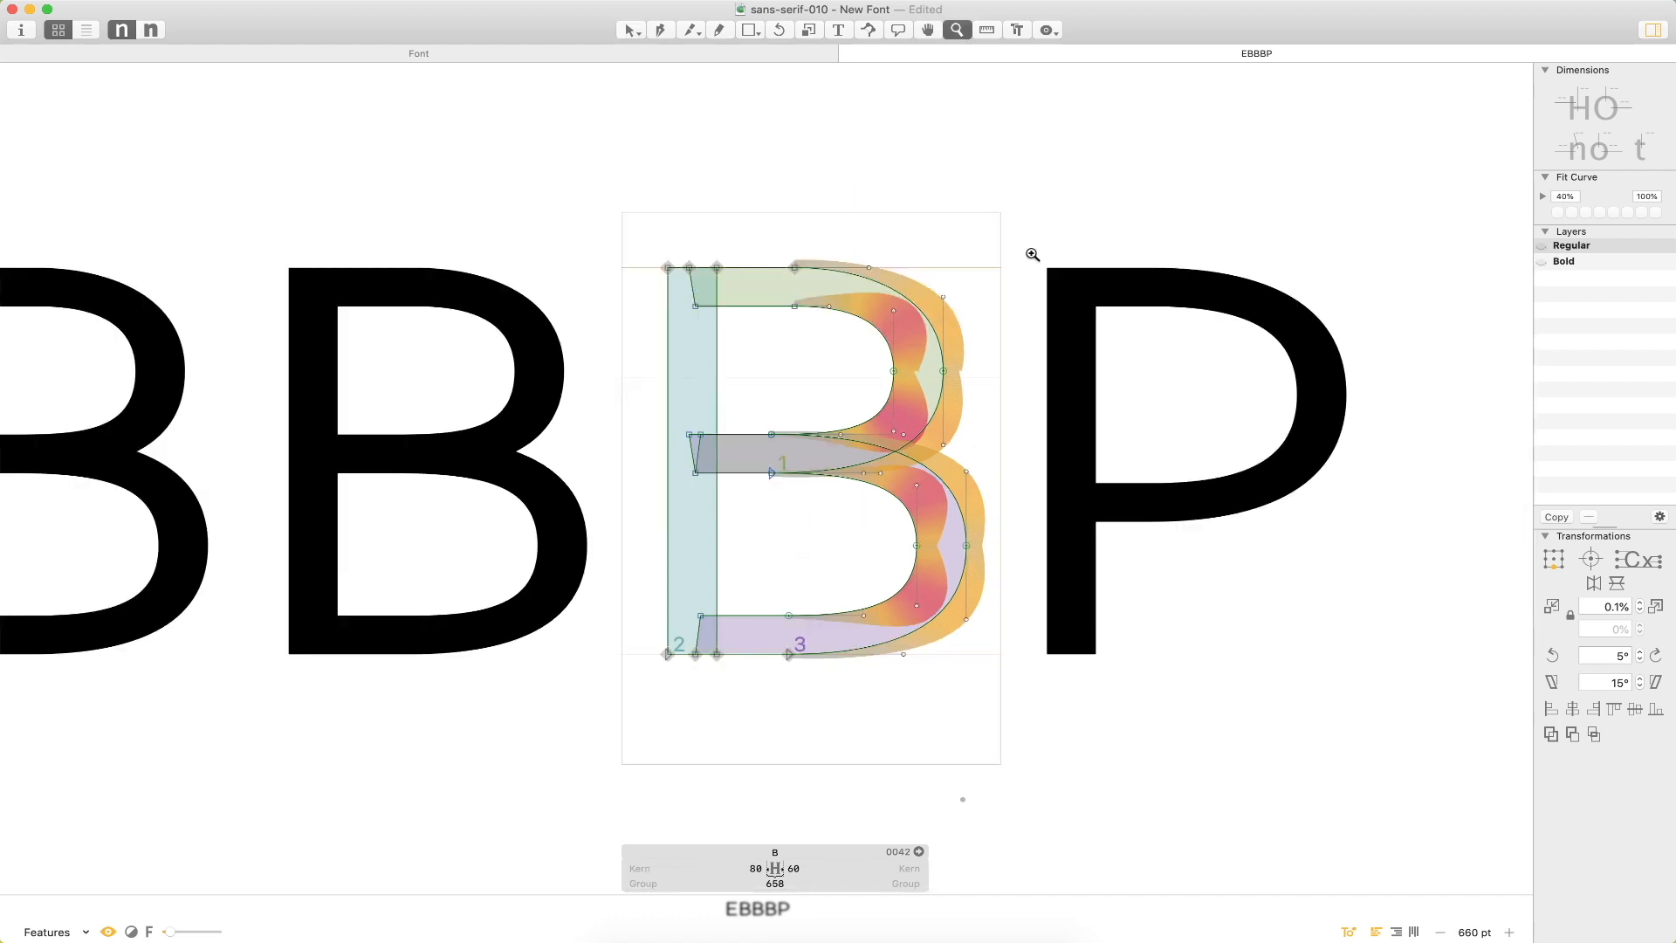
{"action": "left_click_drag", "start_coordinate": [1033, 252], "coordinate": [498, 748]}
{"action": "left_click_drag", "start_coordinate": [770, 429], "coordinate": [774, 428]}
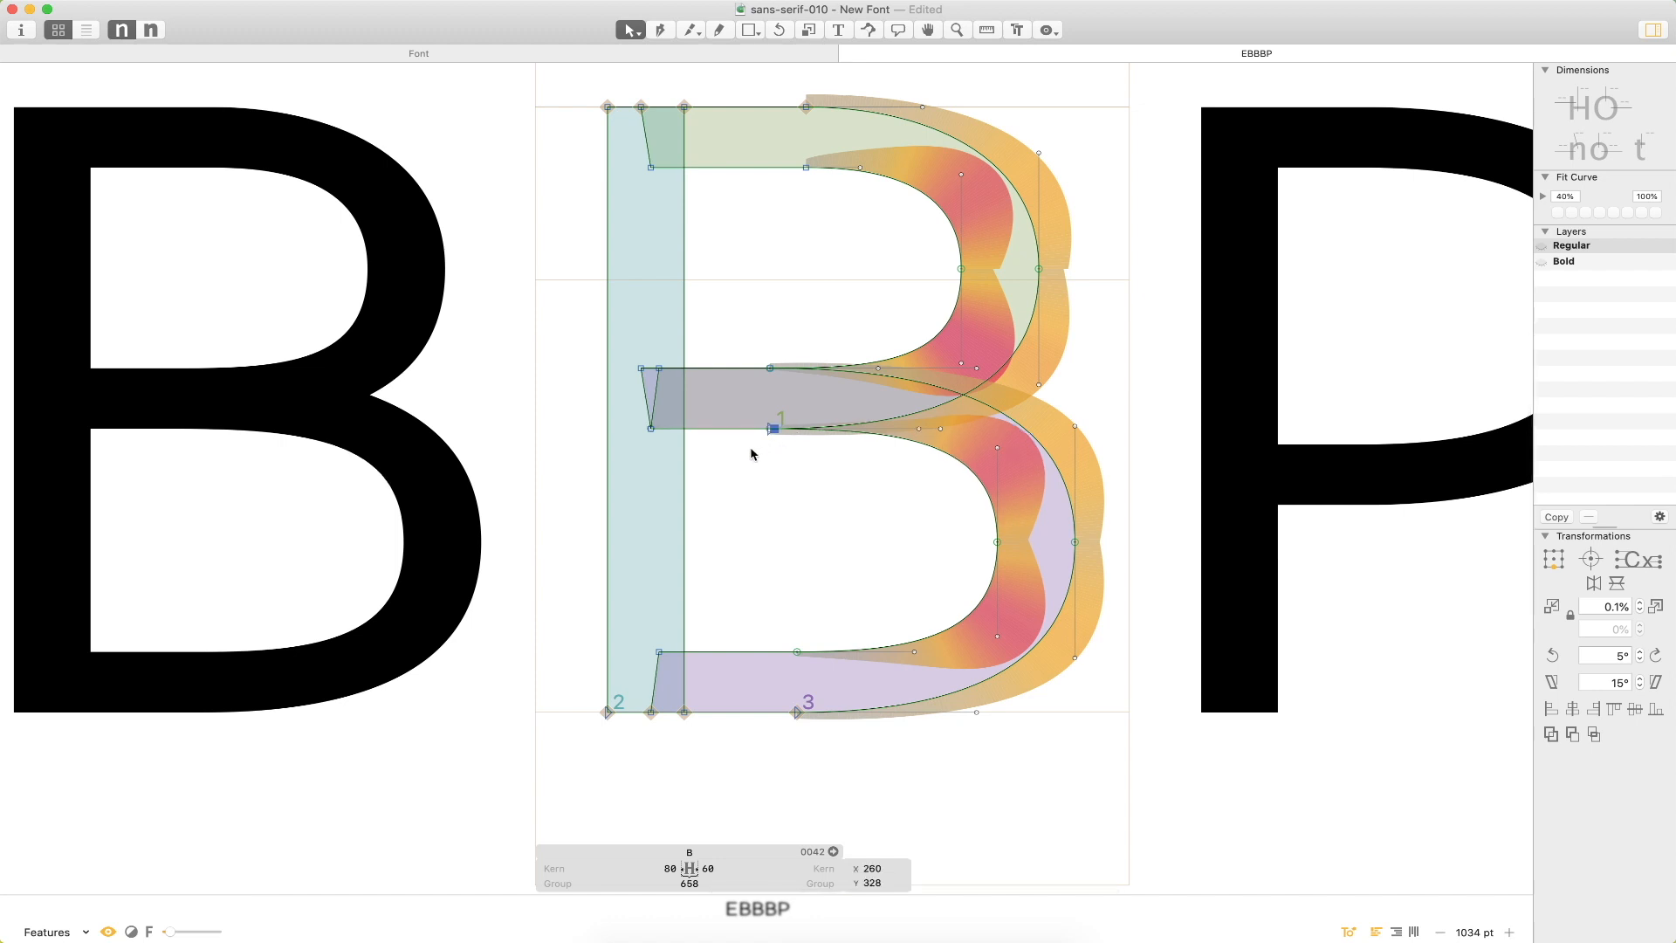
{"action": "key", "text": "super+z"}
{"action": "key", "text": "z"}
{"action": "left_click_drag", "start_coordinate": [1201, 207], "coordinate": [563, 639]}
{"action": "left_click", "coordinate": [320, 488]}
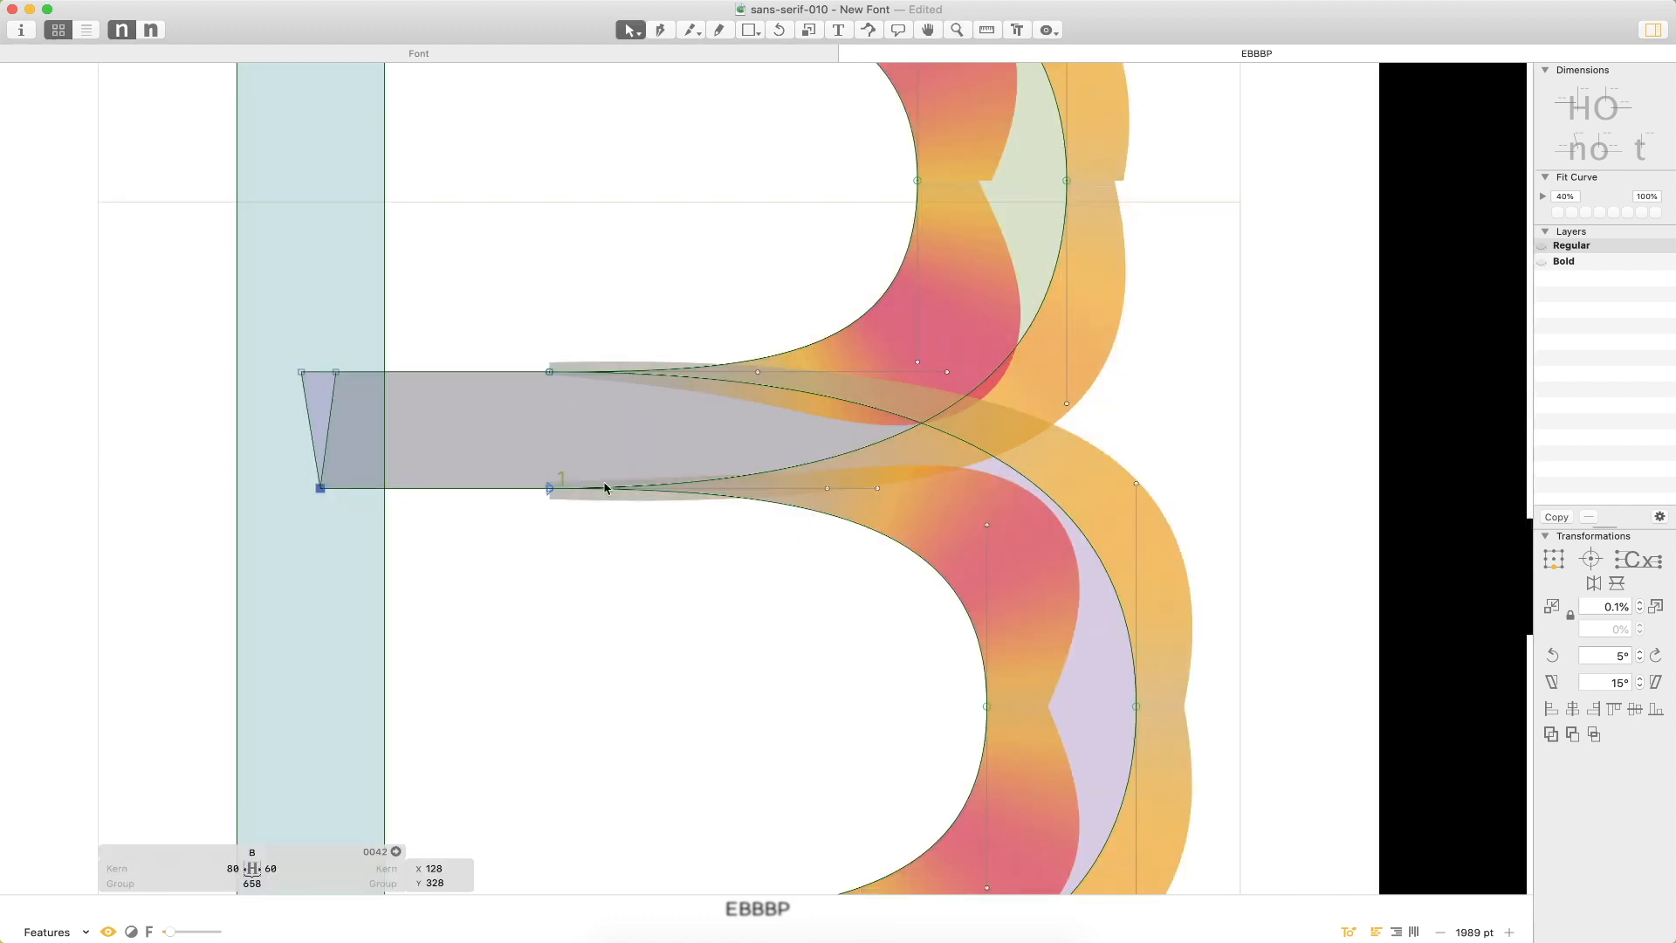
{"action": "left_click", "coordinate": [549, 488], "text": "shift"}
{"action": "key", "text": "shift+Up"}
{"action": "key", "text": "shift+Down"}
{"action": "key", "text": "shift+Down"}
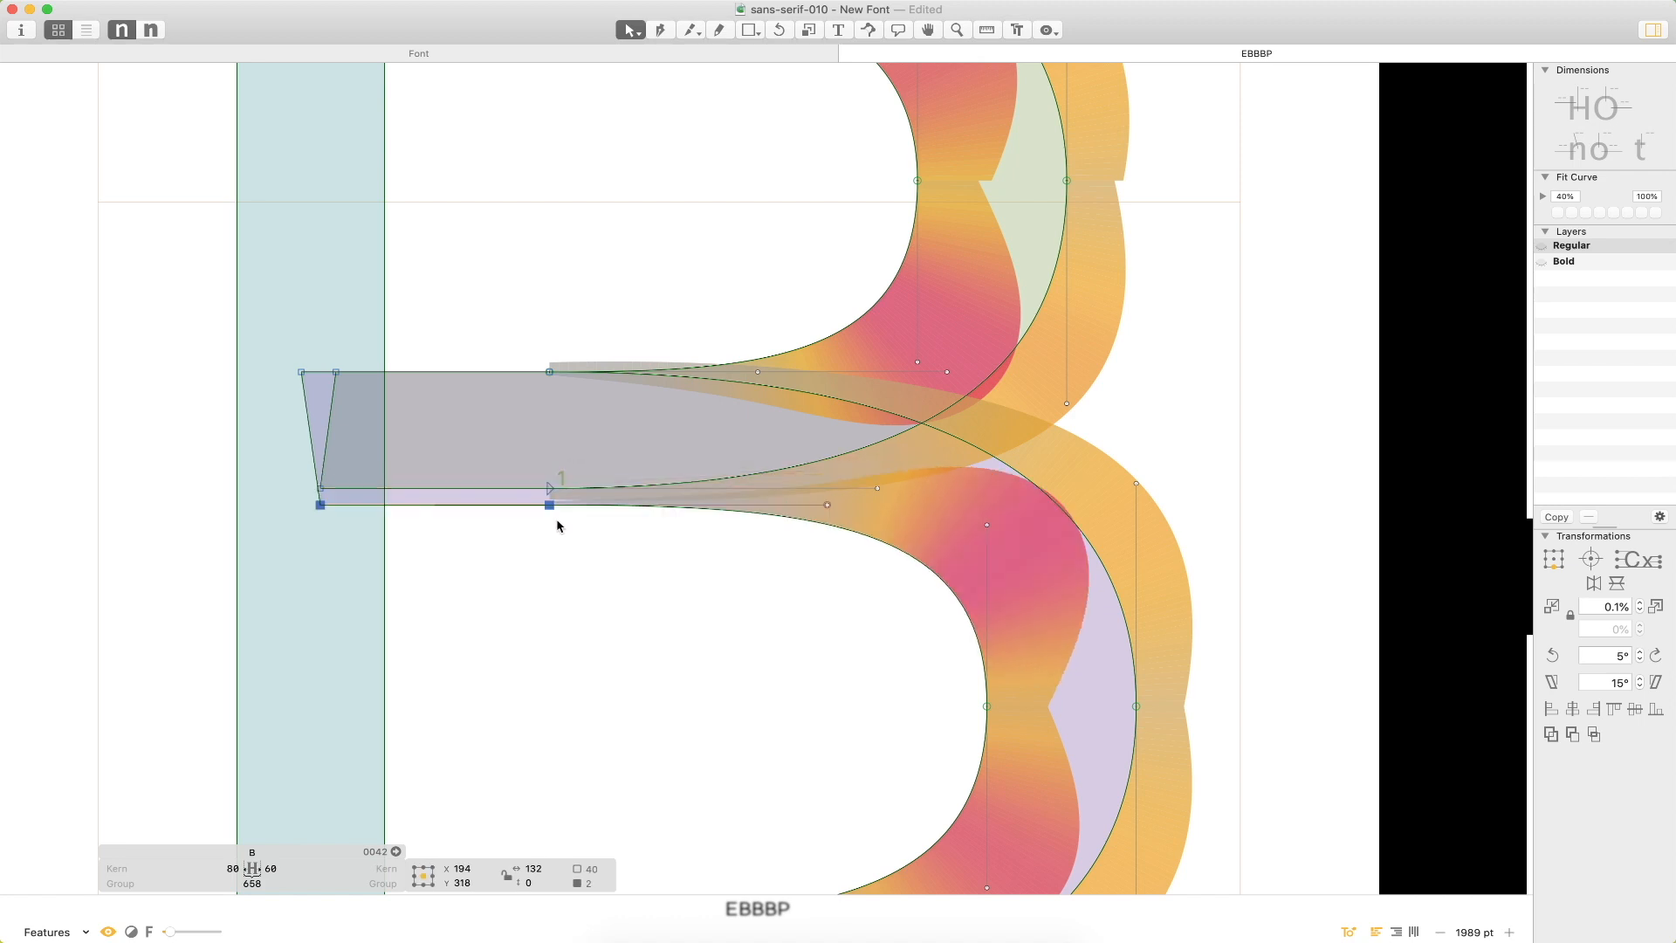
{"action": "left_click_drag", "start_coordinate": [589, 462], "coordinate": [483, 533]}
{"action": "left_click_drag", "start_coordinate": [283, 468], "coordinate": [347, 545]}
{"action": "key", "text": "shift+Up"}
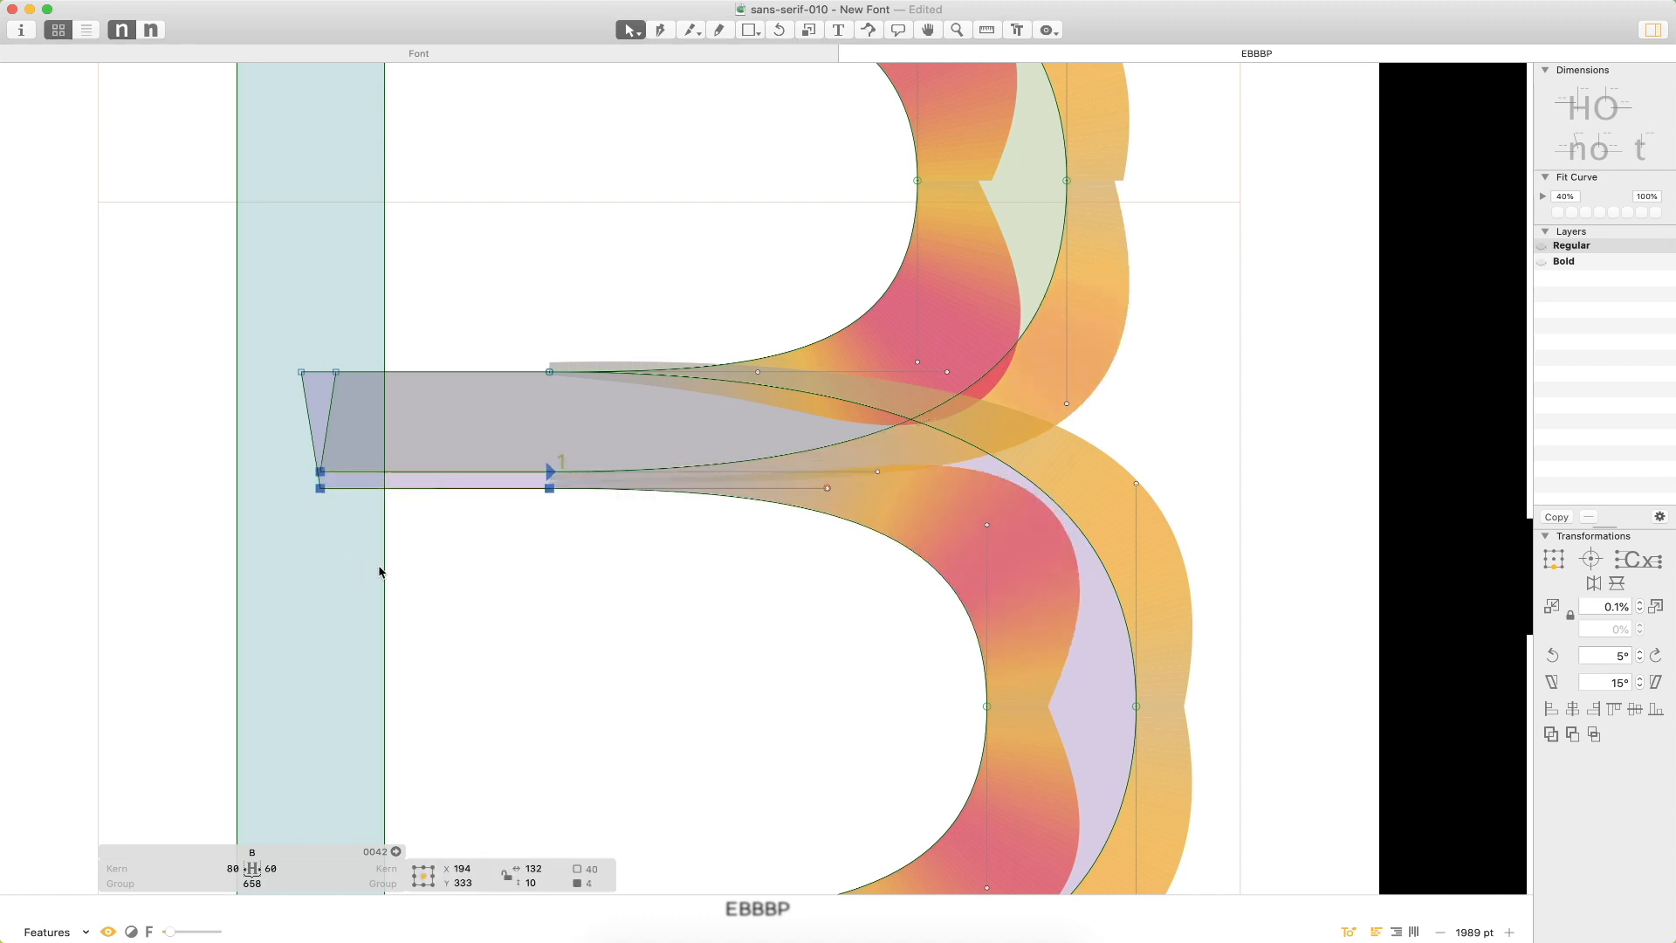
{"action": "left_click", "coordinate": [603, 618]}
Lower the lower bowl's two nodes on the crossbar's upper edge to Y 388.
{"action": "key", "text": "alt+super+0"}
{"action": "left_click_drag", "start_coordinate": [613, 599], "coordinate": [801, 479]}
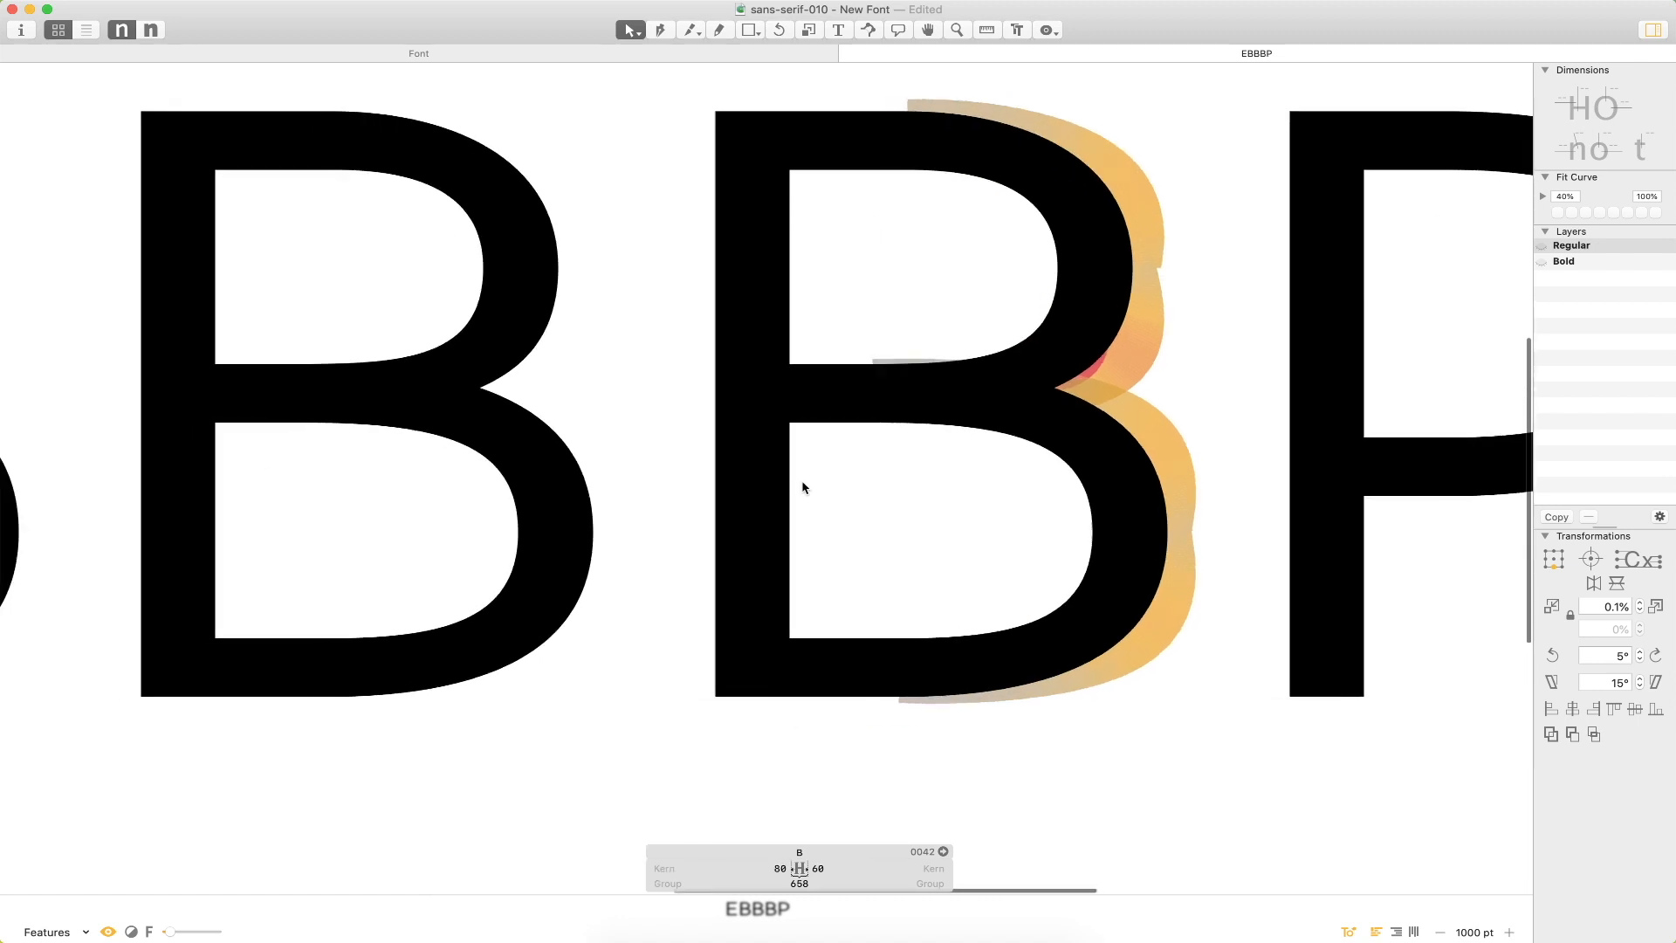
{"action": "left_click_drag", "start_coordinate": [739, 355], "coordinate": [753, 378]}
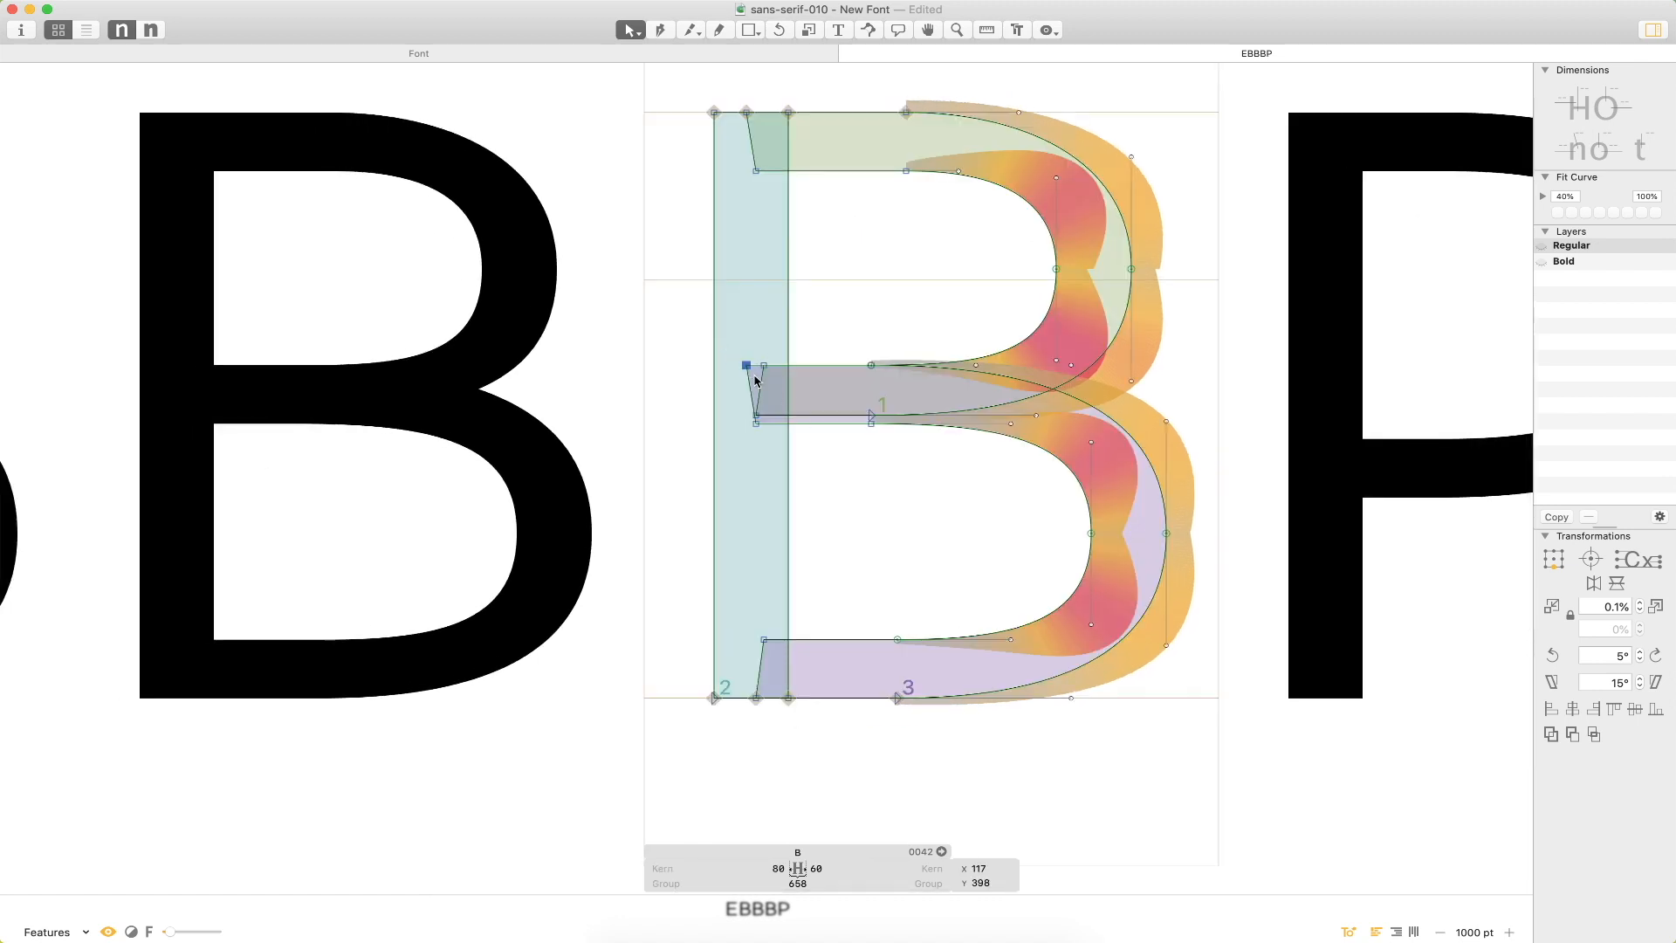
{"action": "left_click", "coordinate": [871, 366], "text": "shift"}
{"action": "key", "text": "shift+Down"}
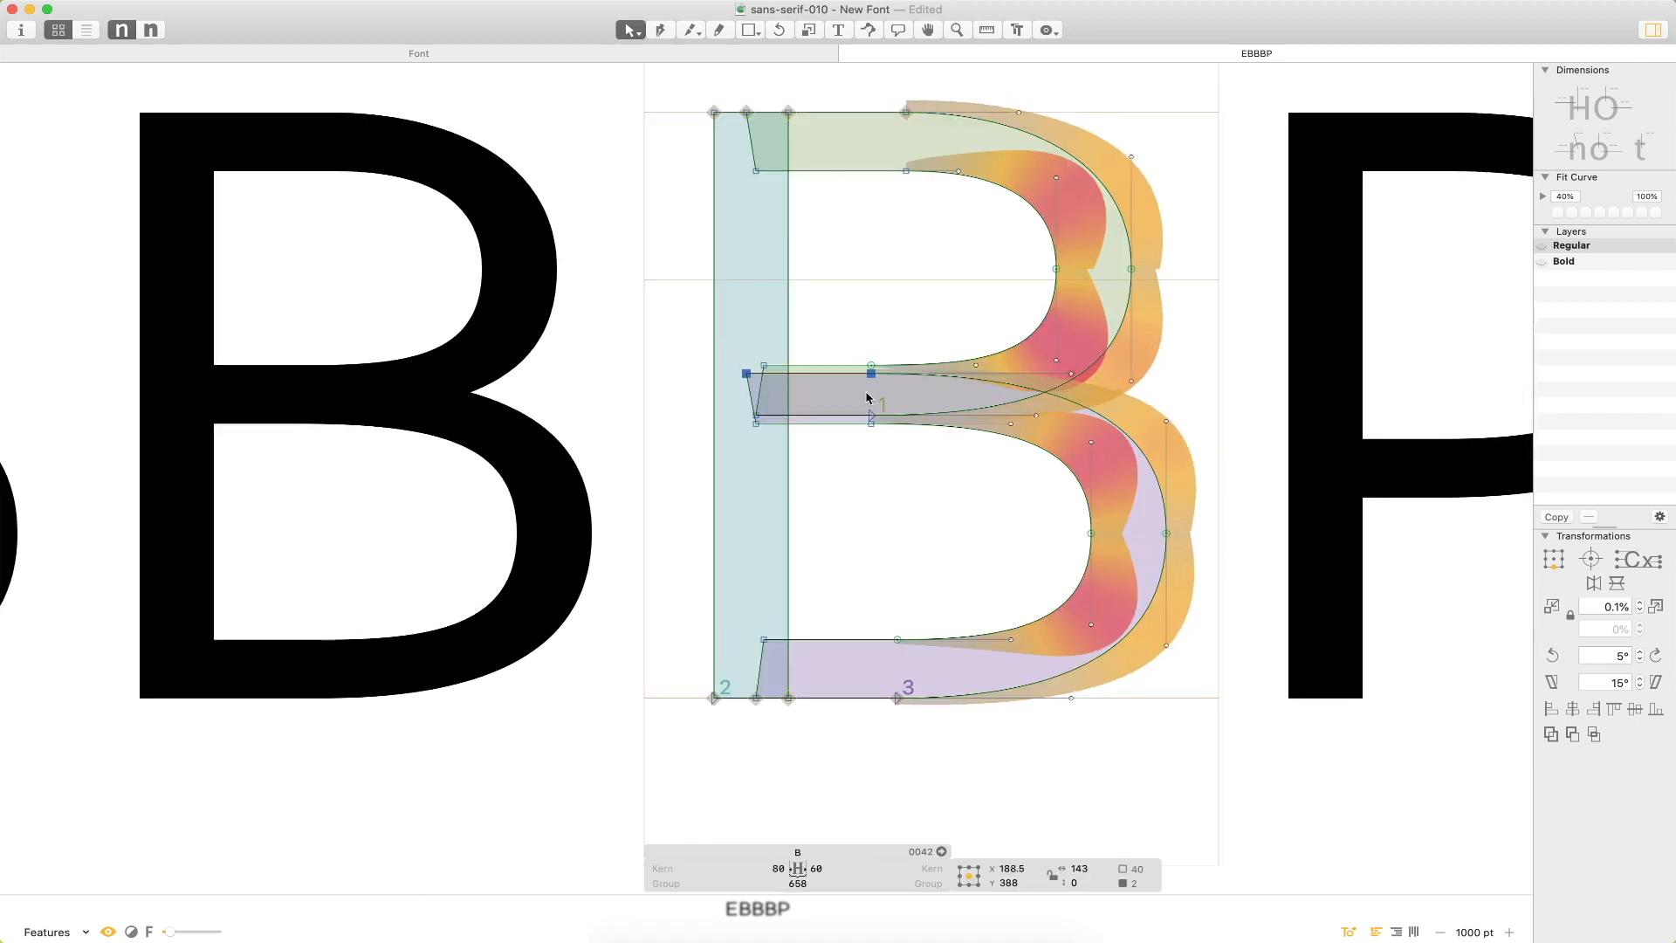
Try raising both bowls' nodes on the crossbar's upper edge by 10 units.
{"action": "left_click_drag", "start_coordinate": [751, 354], "coordinate": [919, 373]}
{"action": "key", "text": "shift+Up"}
{"action": "left_click", "coordinate": [896, 331]}
{"action": "left_click", "coordinate": [747, 376]}
{"action": "left_click", "coordinate": [873, 375], "text": "shift"}
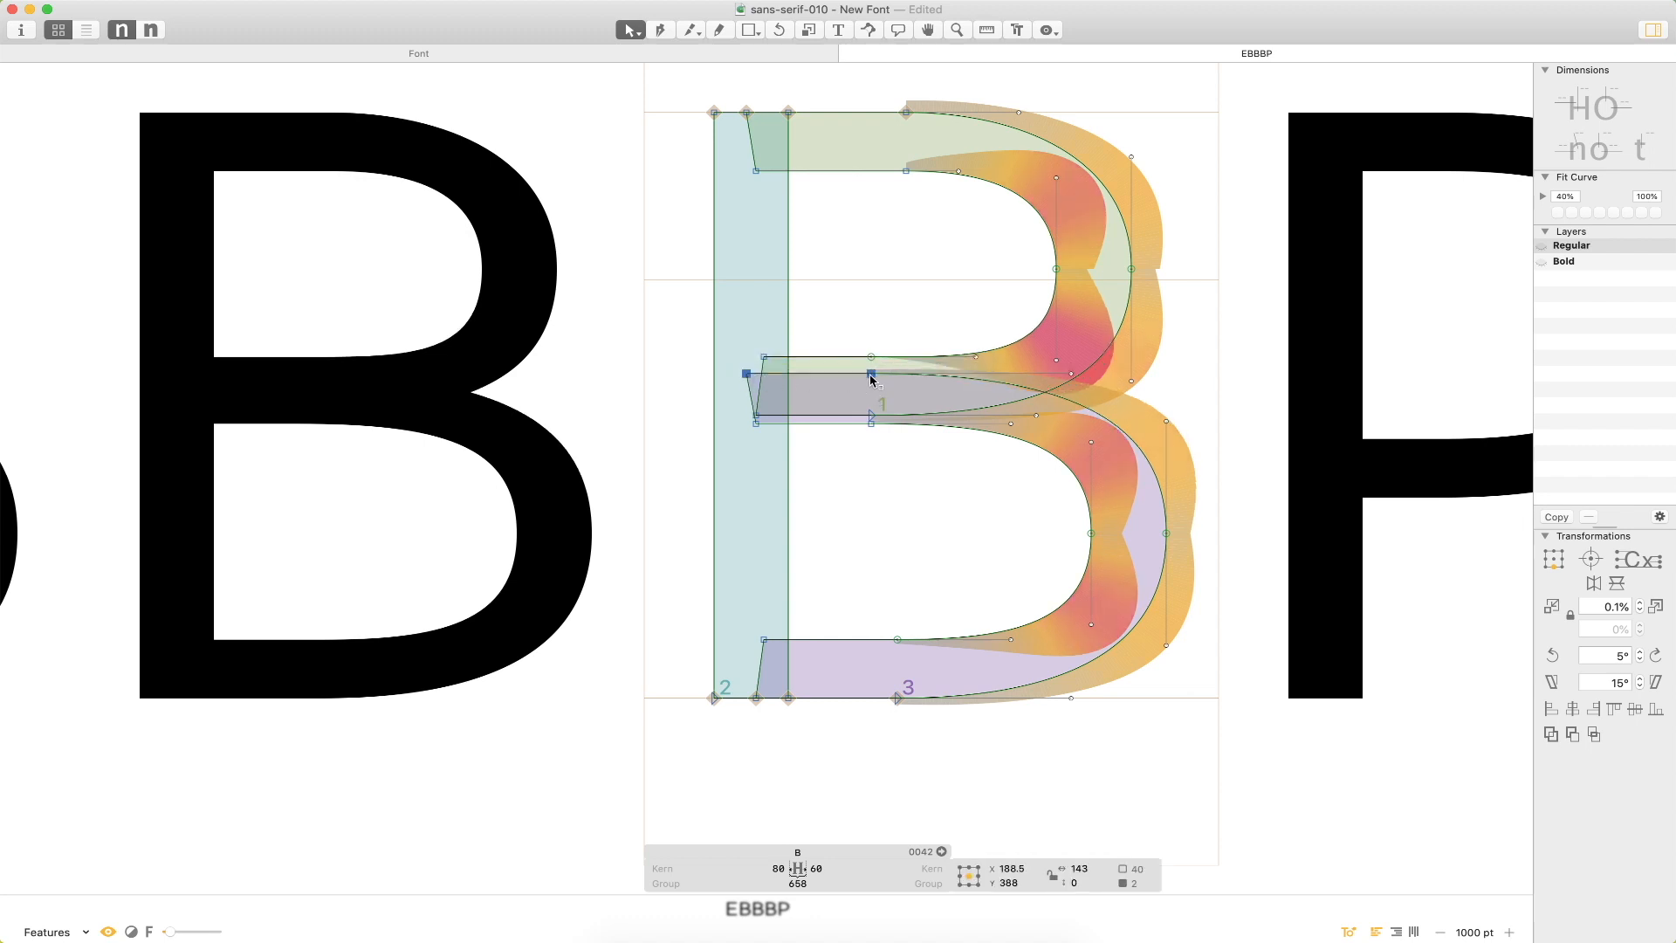
{"action": "key", "text": "shift+Up"}
{"action": "left_click_drag", "start_coordinate": [910, 324], "coordinate": [730, 383]}
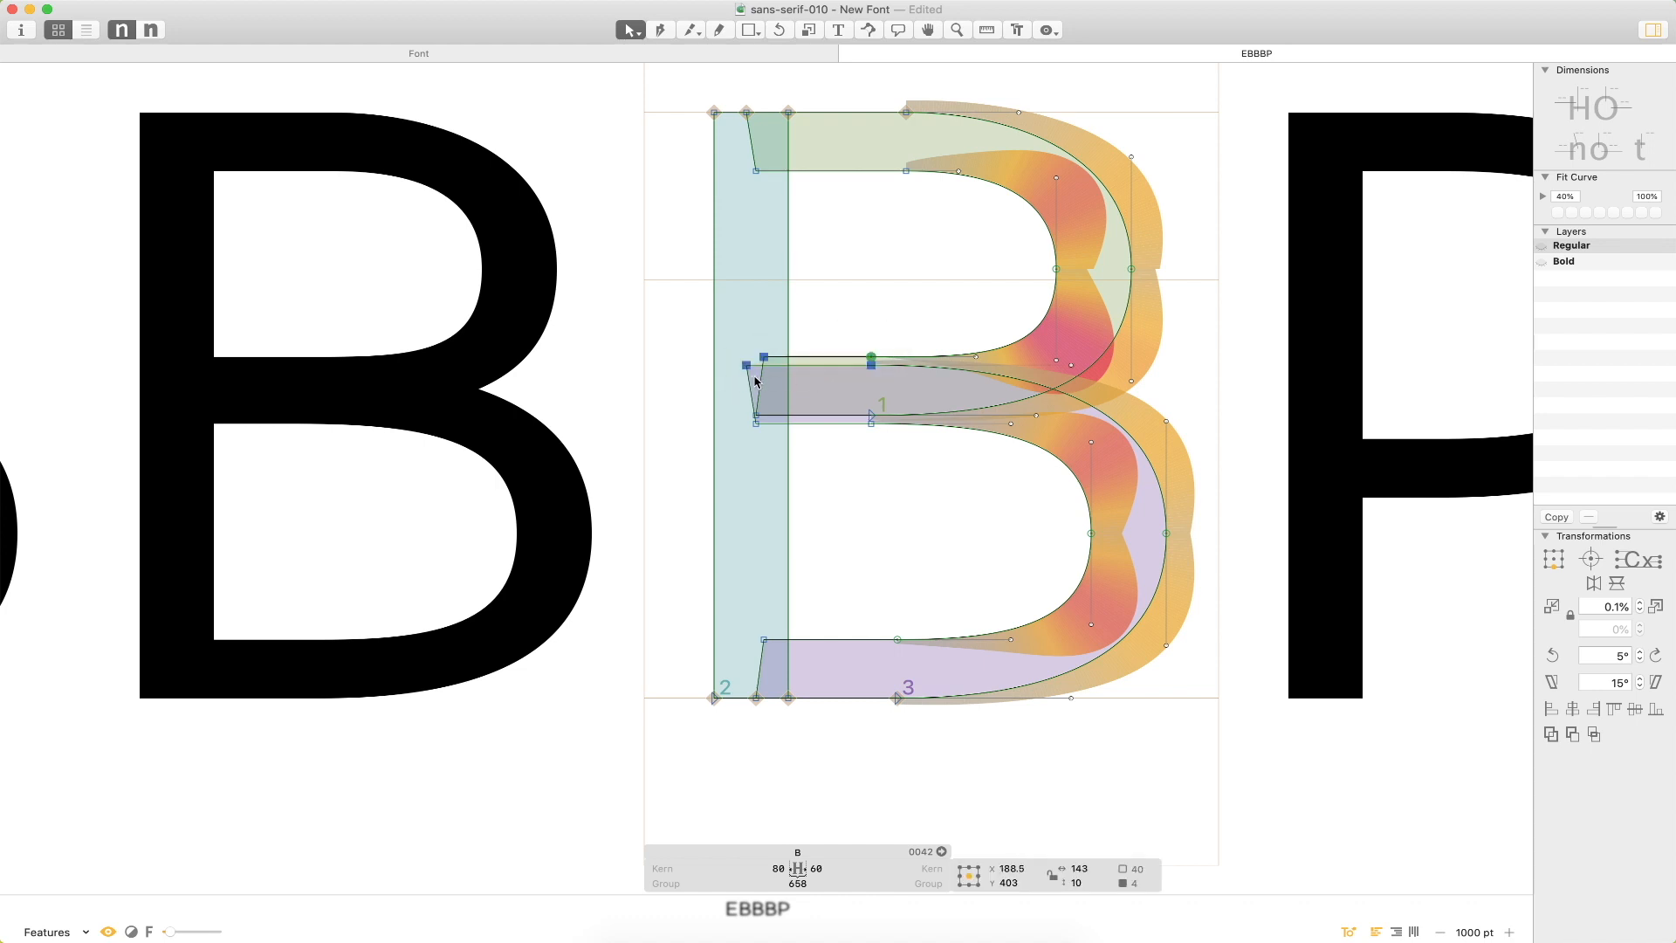
{"action": "key", "text": "shift+Down"}
{"action": "left_click", "coordinate": [890, 525]}
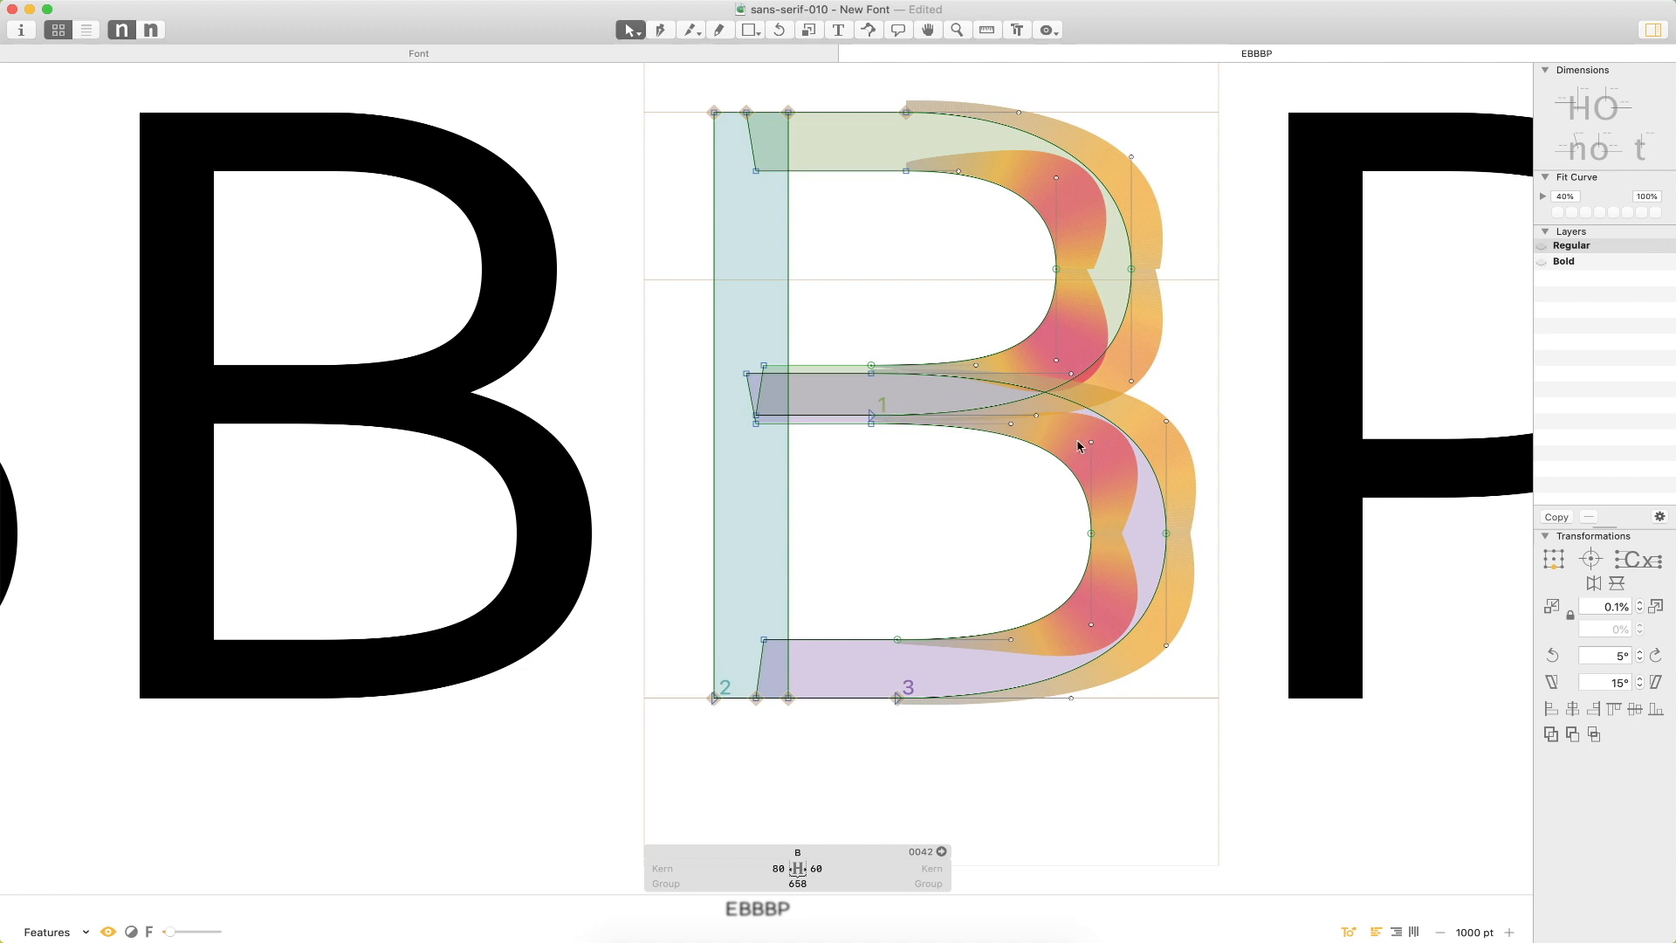
Try shifting the nodes and handles where the upper bowl's top curve begins 10 units right.
{"action": "key", "text": "t"}
{"action": "left_click", "coordinate": [1185, 382]}
{"action": "double_click", "coordinate": [862, 356]}
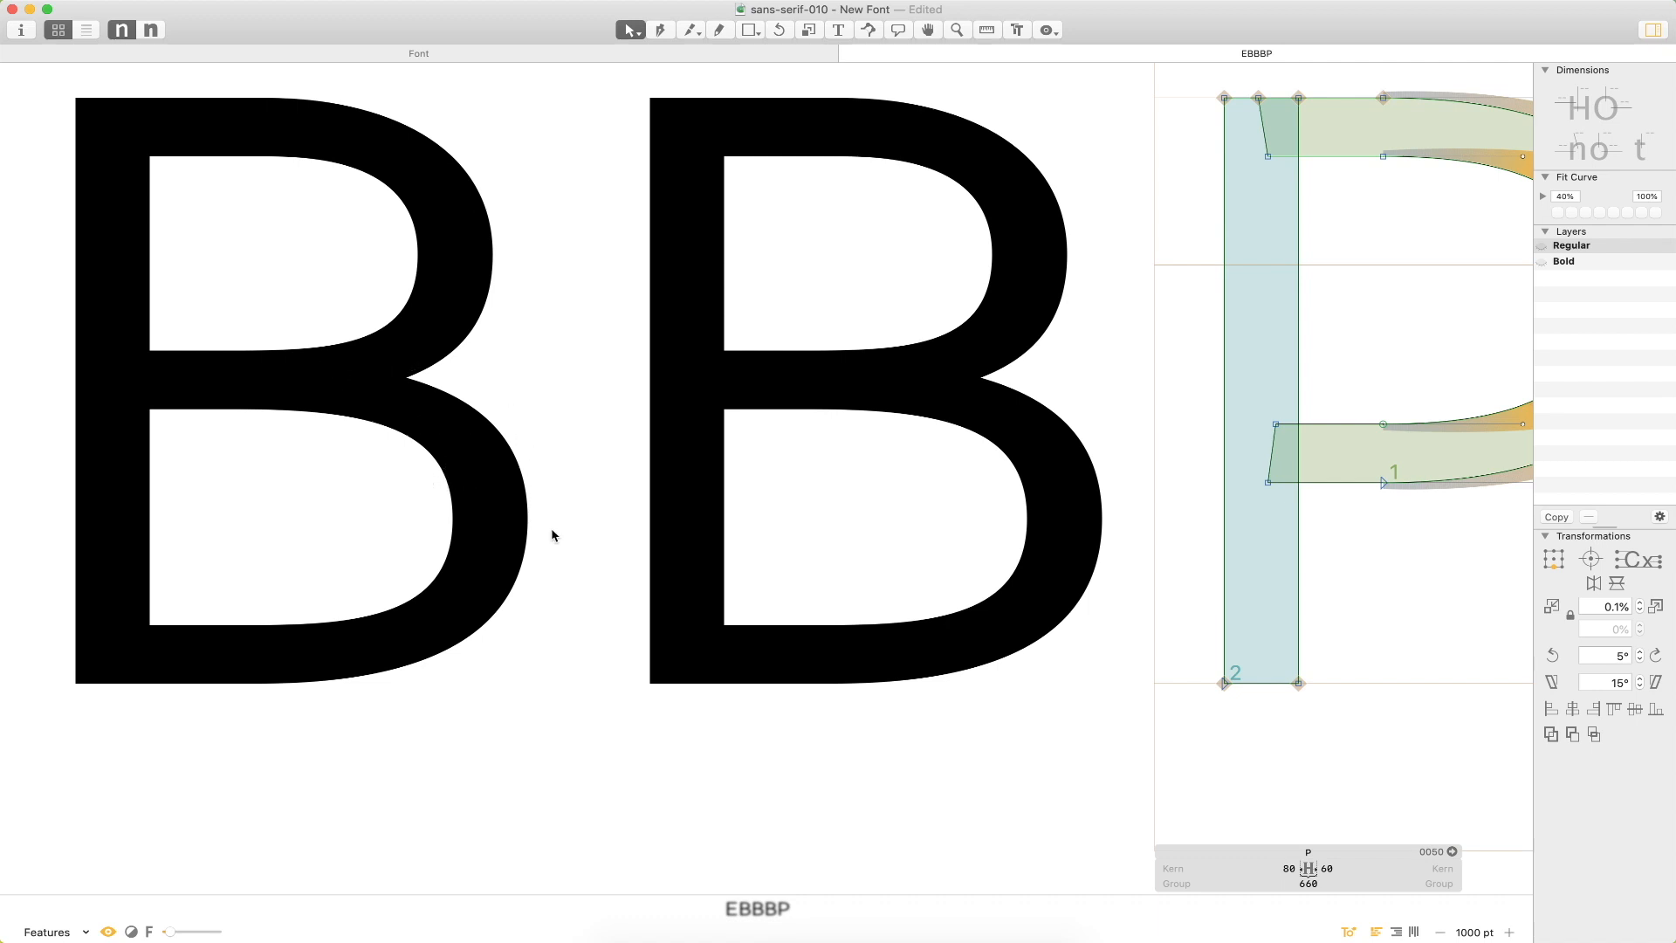
{"action": "key", "text": "super+minus"}
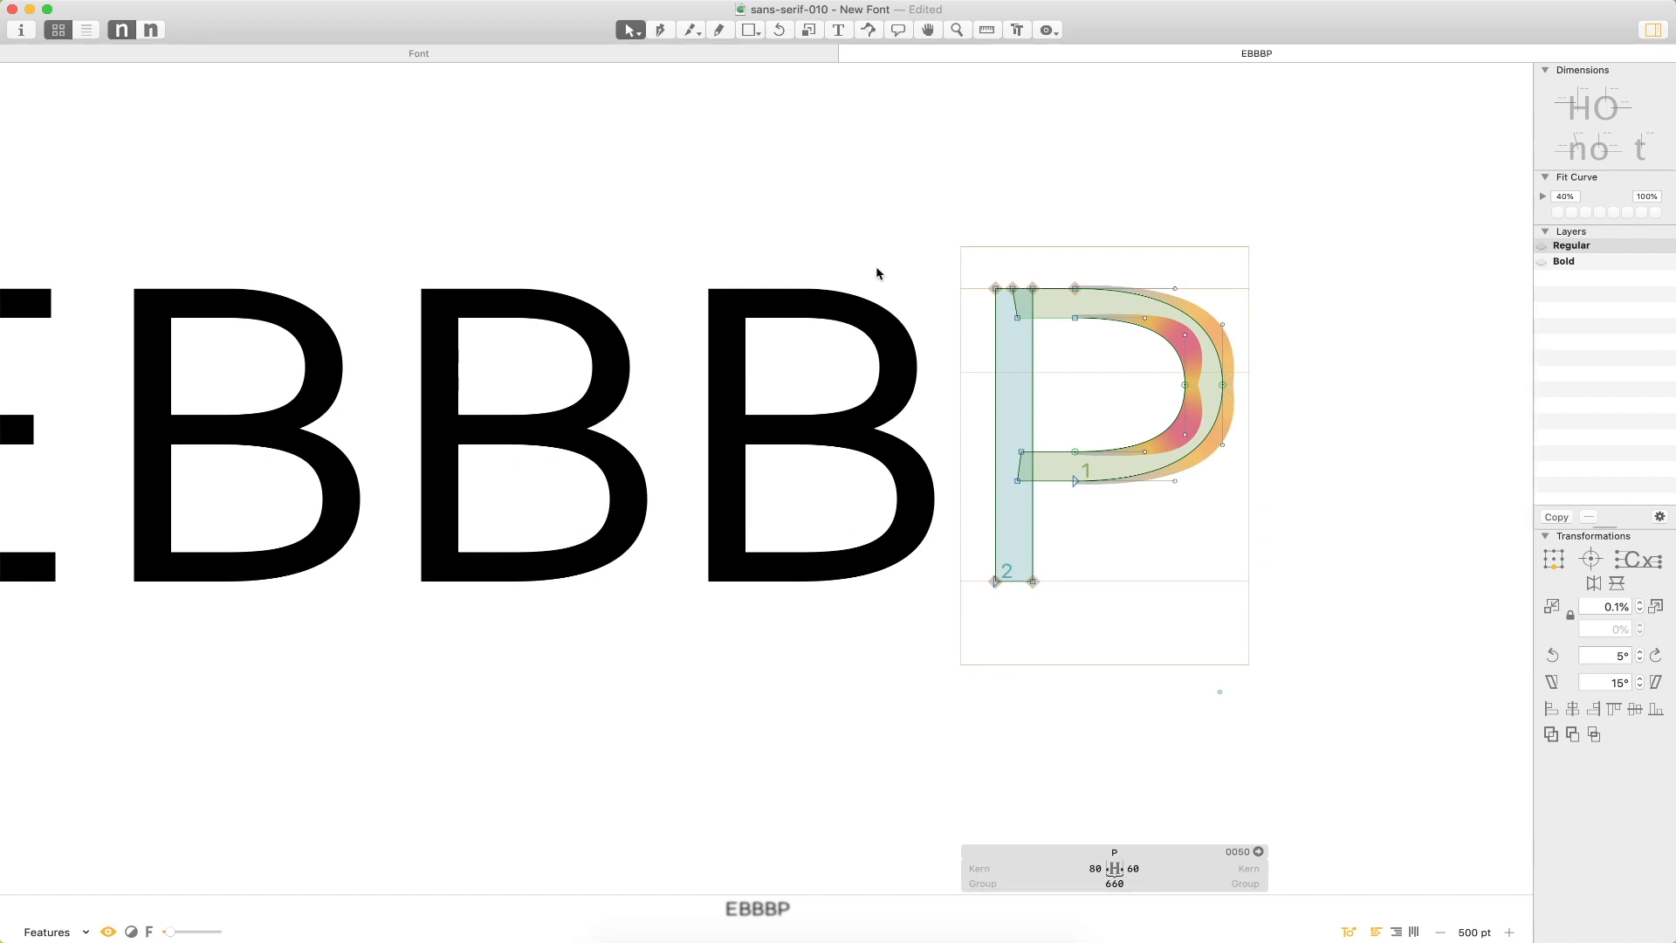
{"action": "double_click", "coordinate": [852, 305]}
{"action": "left_click_drag", "start_coordinate": [792, 337], "coordinate": [790, 335]}
{"action": "key", "text": "shift+Right"}
{"action": "key", "text": "shift+Left"}
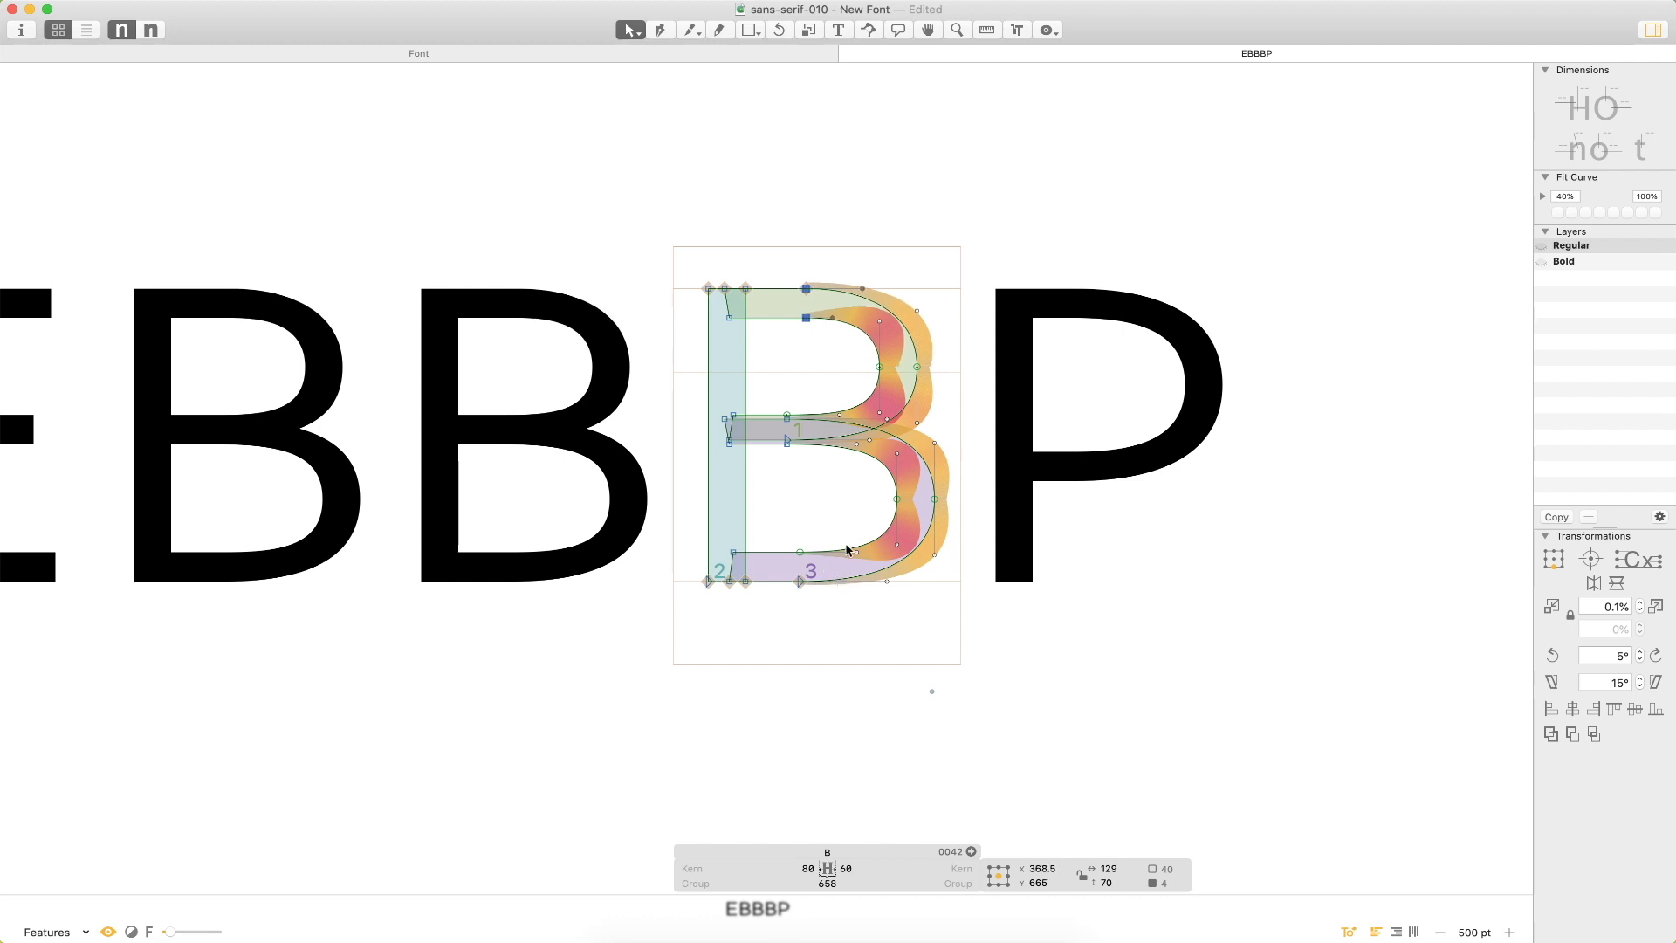
Nudge the nodes where the lower bowl's bottom curve begins right by 4 units.
{"action": "left_click_drag", "start_coordinate": [787, 525], "coordinate": [867, 610]}
{"action": "key", "text": "Right"}
{"action": "key", "text": "Right"}
{"action": "key", "text": "Right"}
{"action": "key", "text": "Right"}
{"action": "left_click", "coordinate": [847, 620]}
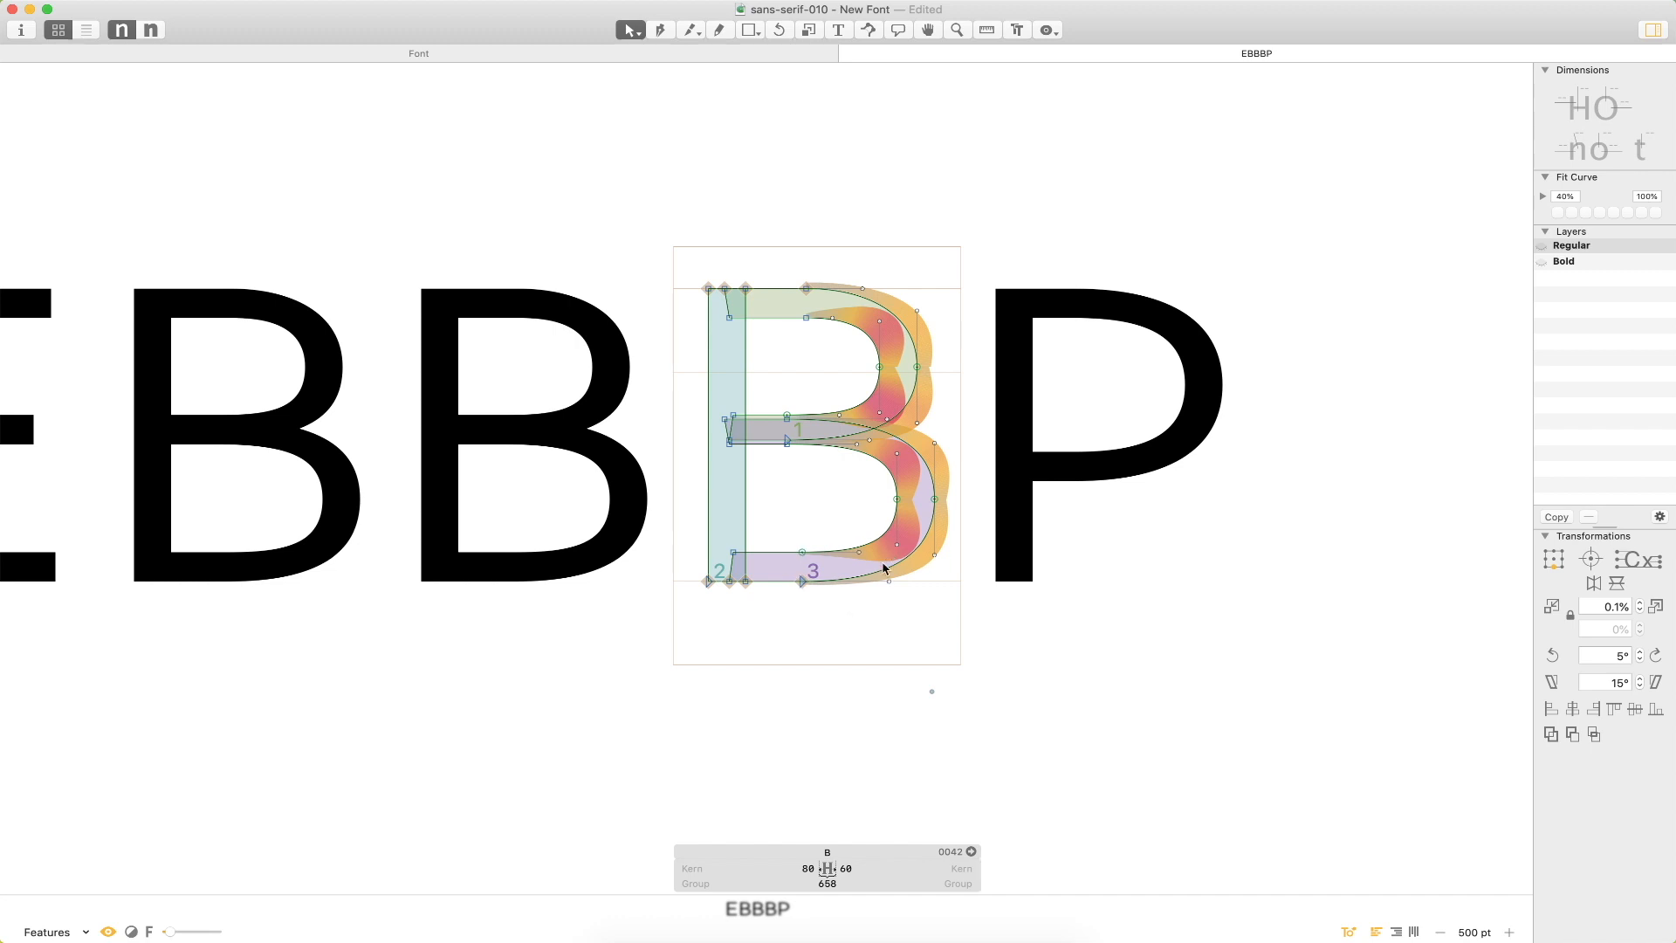
Try shortening the upper vertical handle on the lower bowl's inner curve by 10 units.
{"action": "key", "text": "z"}
{"action": "left_click_drag", "start_coordinate": [1021, 314], "coordinate": [607, 696]}
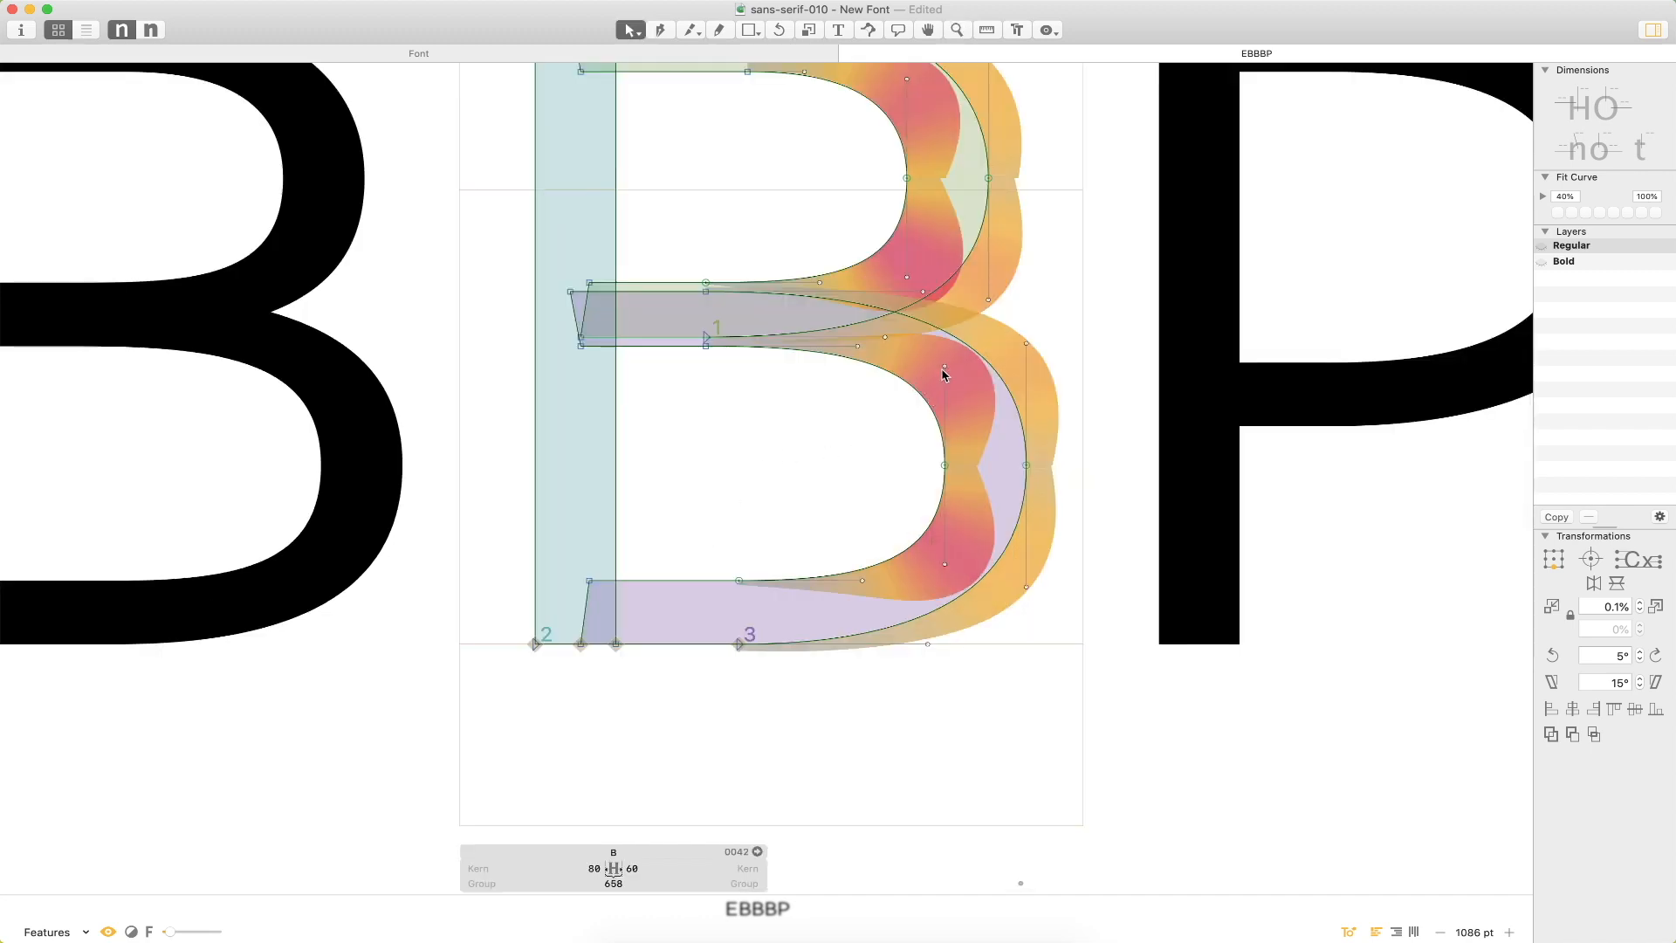
{"action": "left_click", "coordinate": [944, 367]}
{"action": "key", "text": "shift+Down"}
{"action": "left_click", "coordinate": [862, 363]}
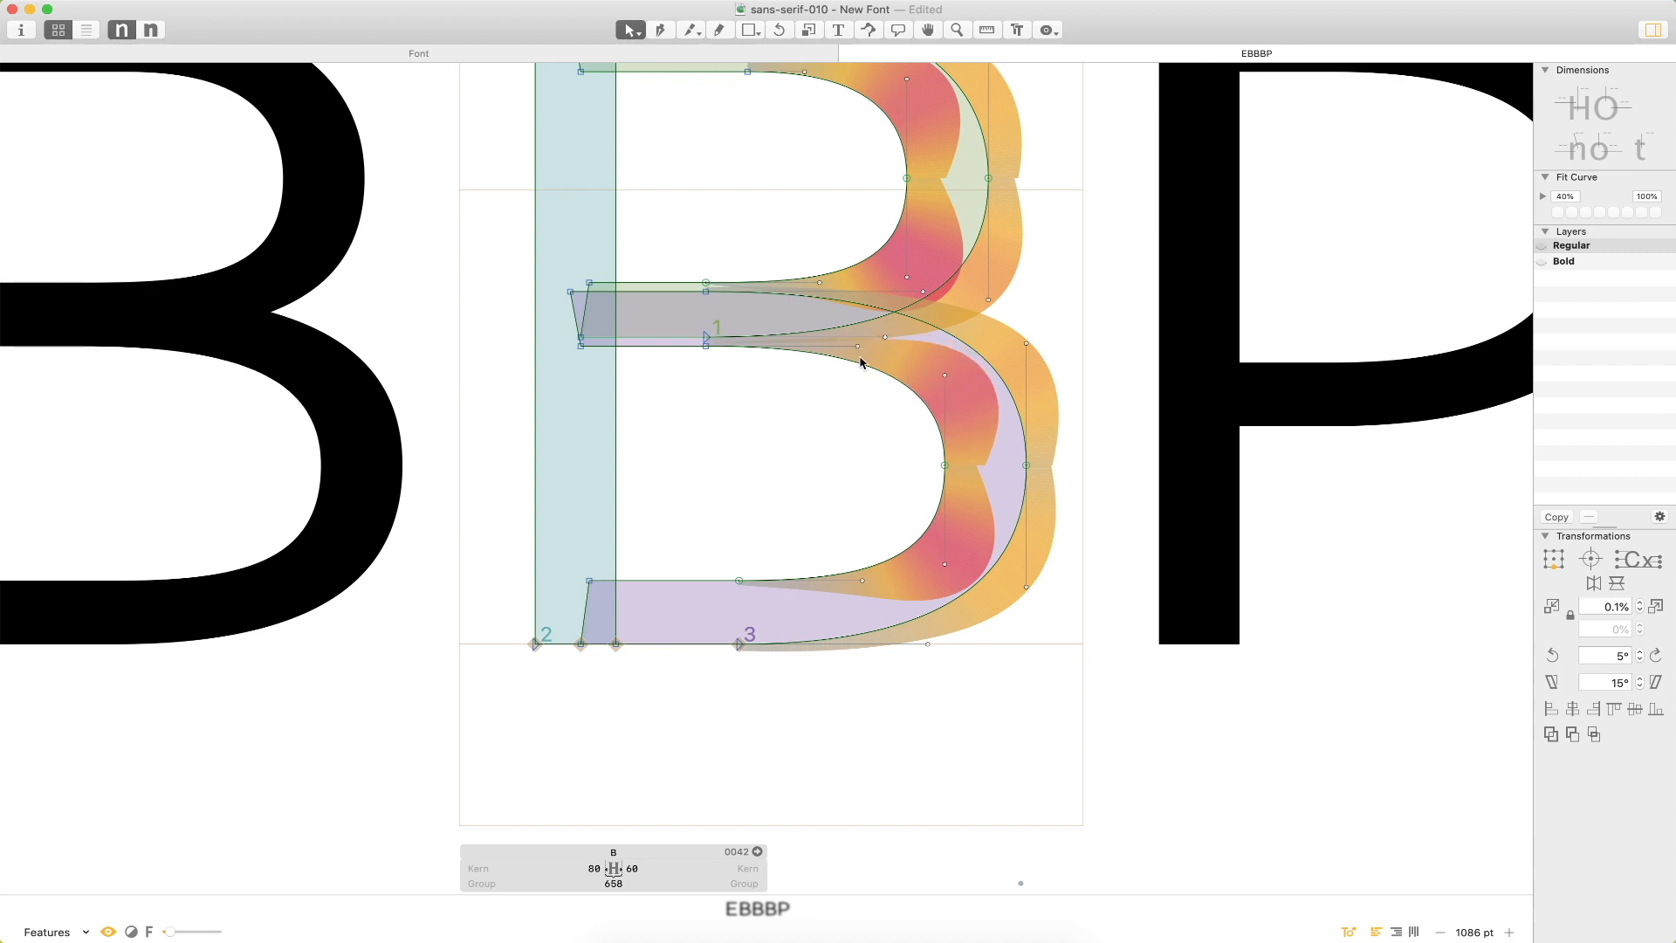
{"action": "left_click", "coordinate": [858, 347]}
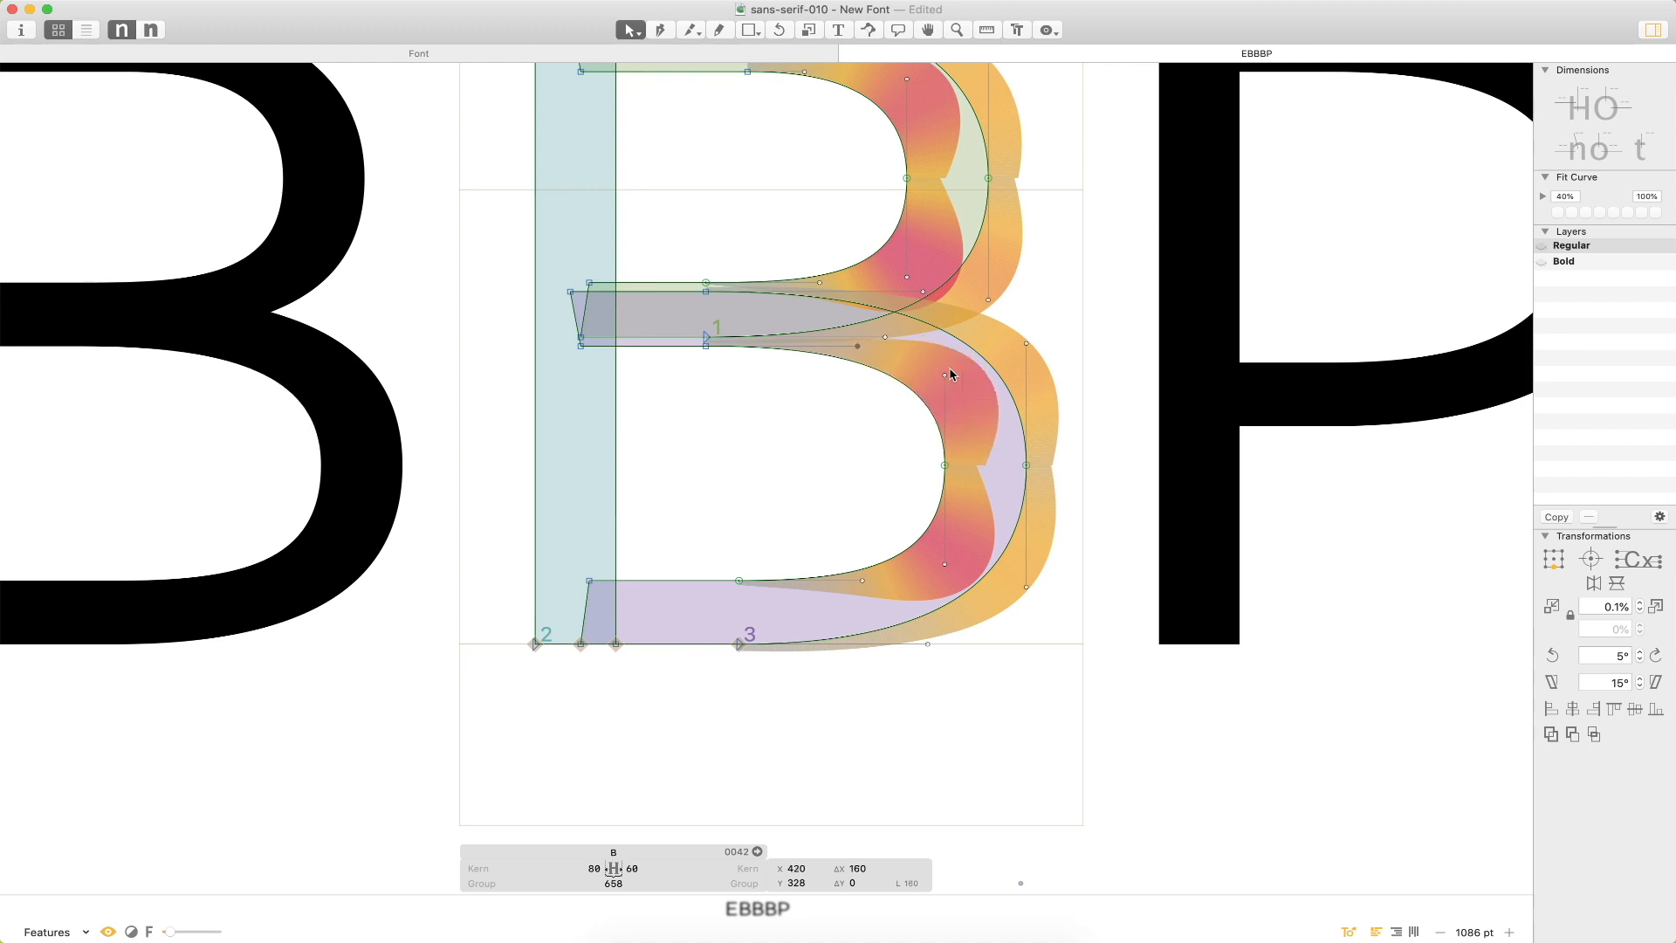
{"action": "key", "text": "super+z"}
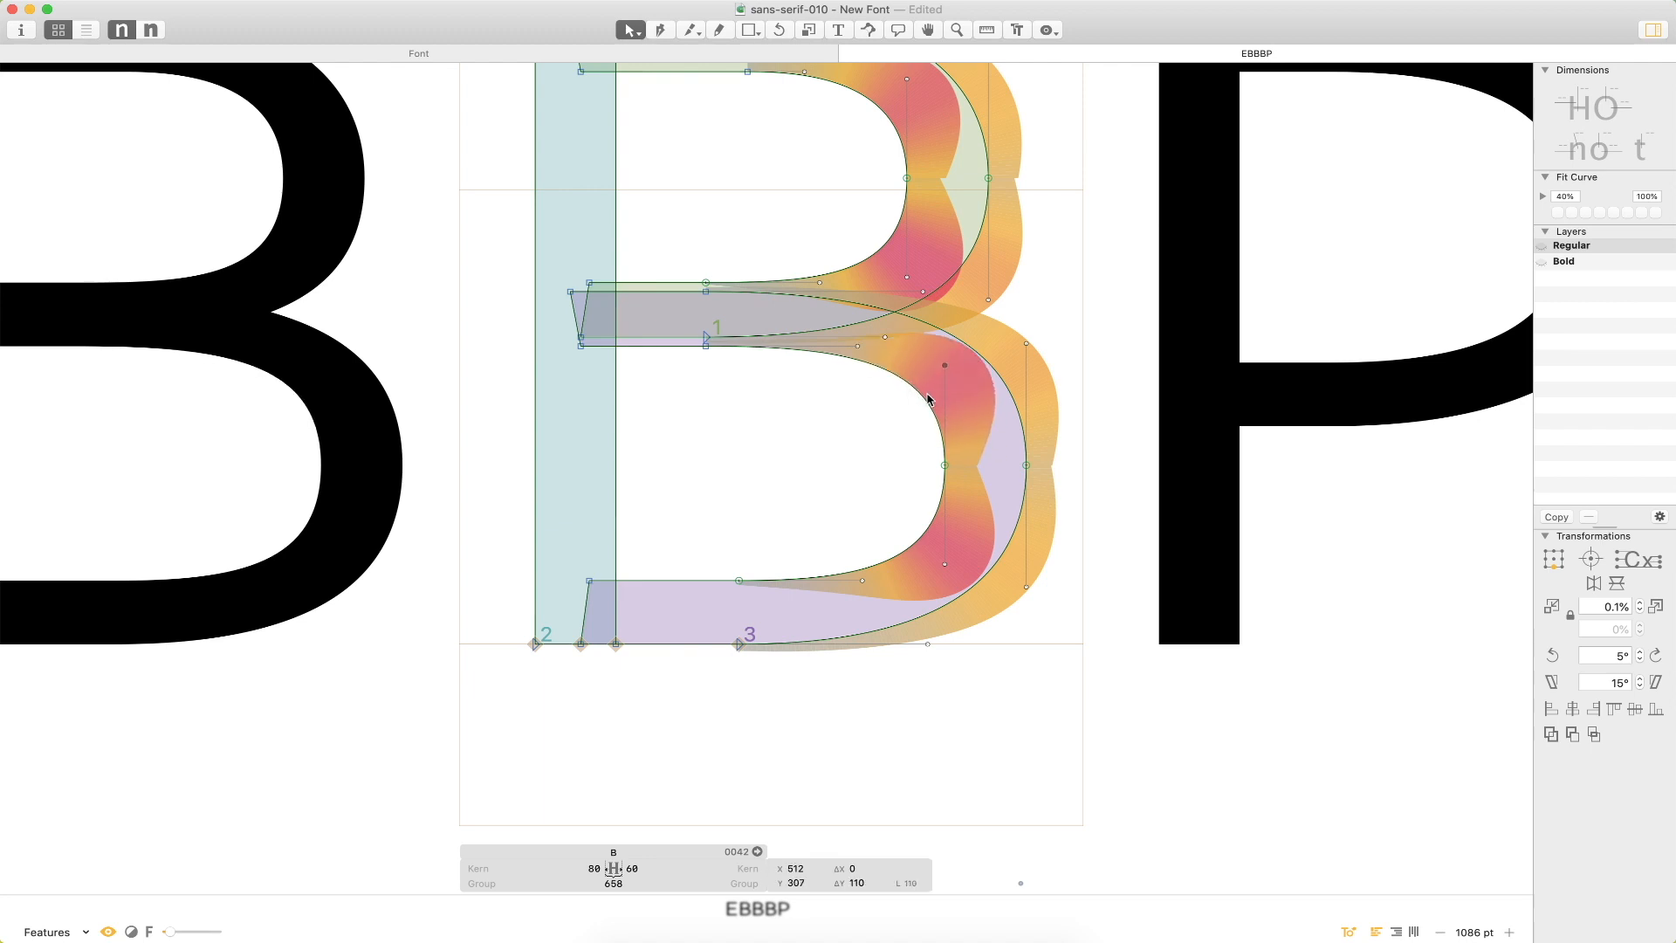
Undo the inner handle change and the last nudges of the lower bowl's bottom curve nodes.
{"action": "key", "text": "super+z"}
{"action": "left_click", "coordinate": [848, 422]}
{"action": "key", "text": "super+z"}
{"action": "key", "text": "super+z"}
{"action": "key", "text": "super+z"}
{"action": "key", "text": "super+z"}
{"action": "key", "text": "super+z"}
{"action": "key", "text": "super+z"}
{"action": "key", "text": "super+z"}
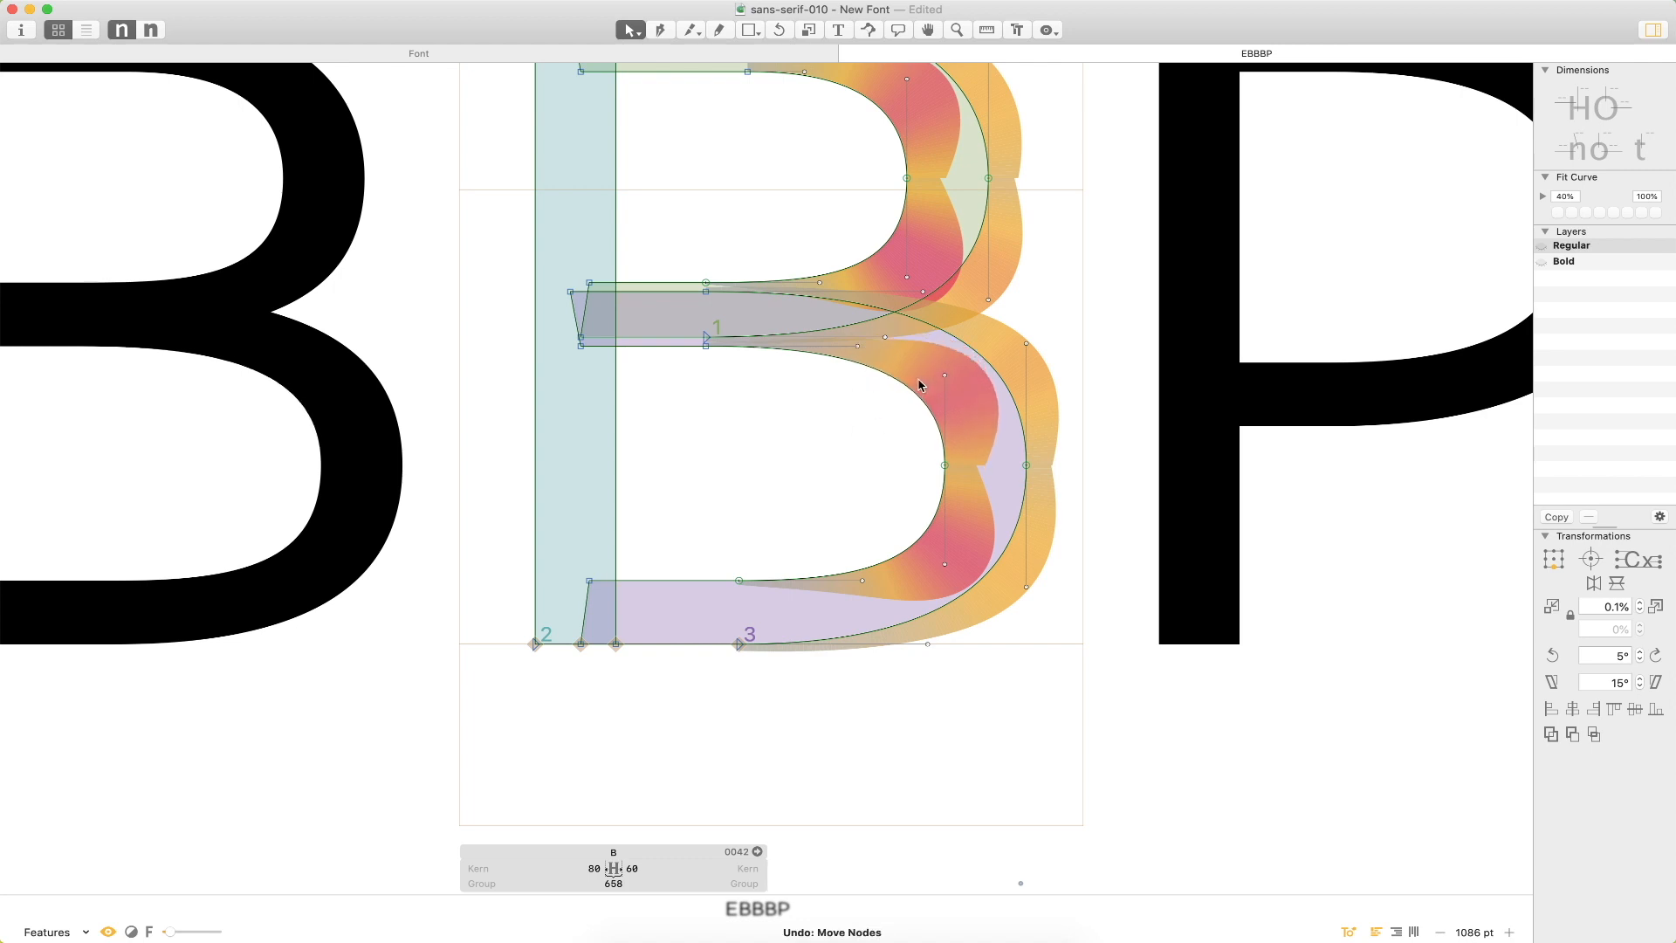
{"action": "key", "text": "super+z"}
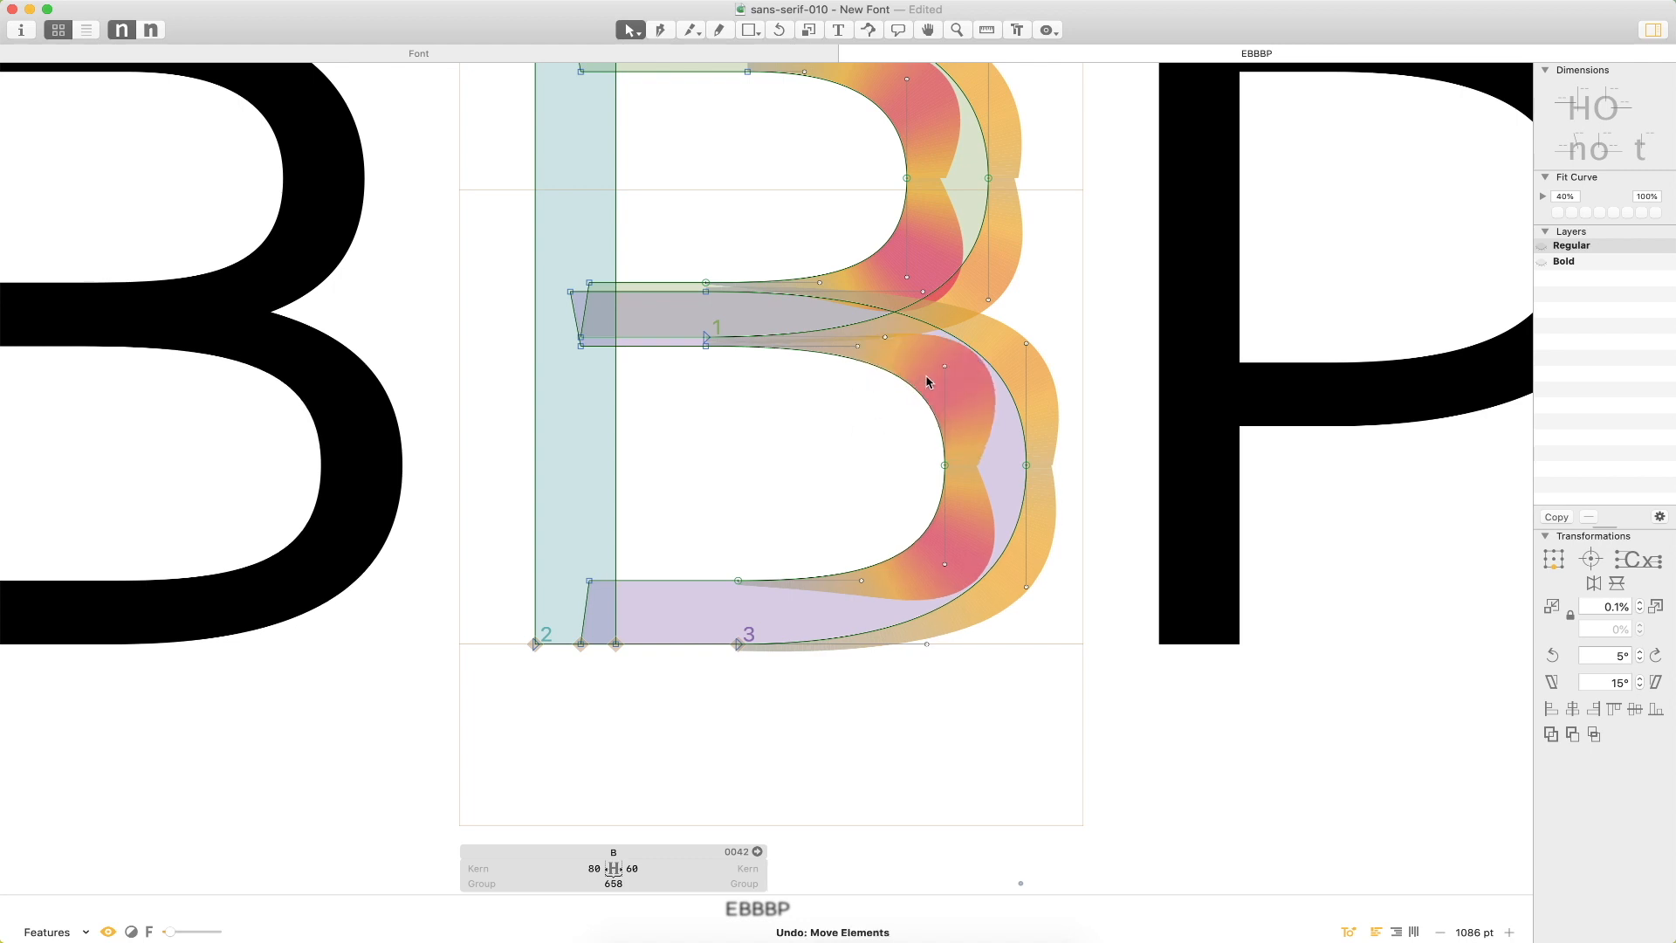
{"action": "left_click", "coordinate": [944, 366]}
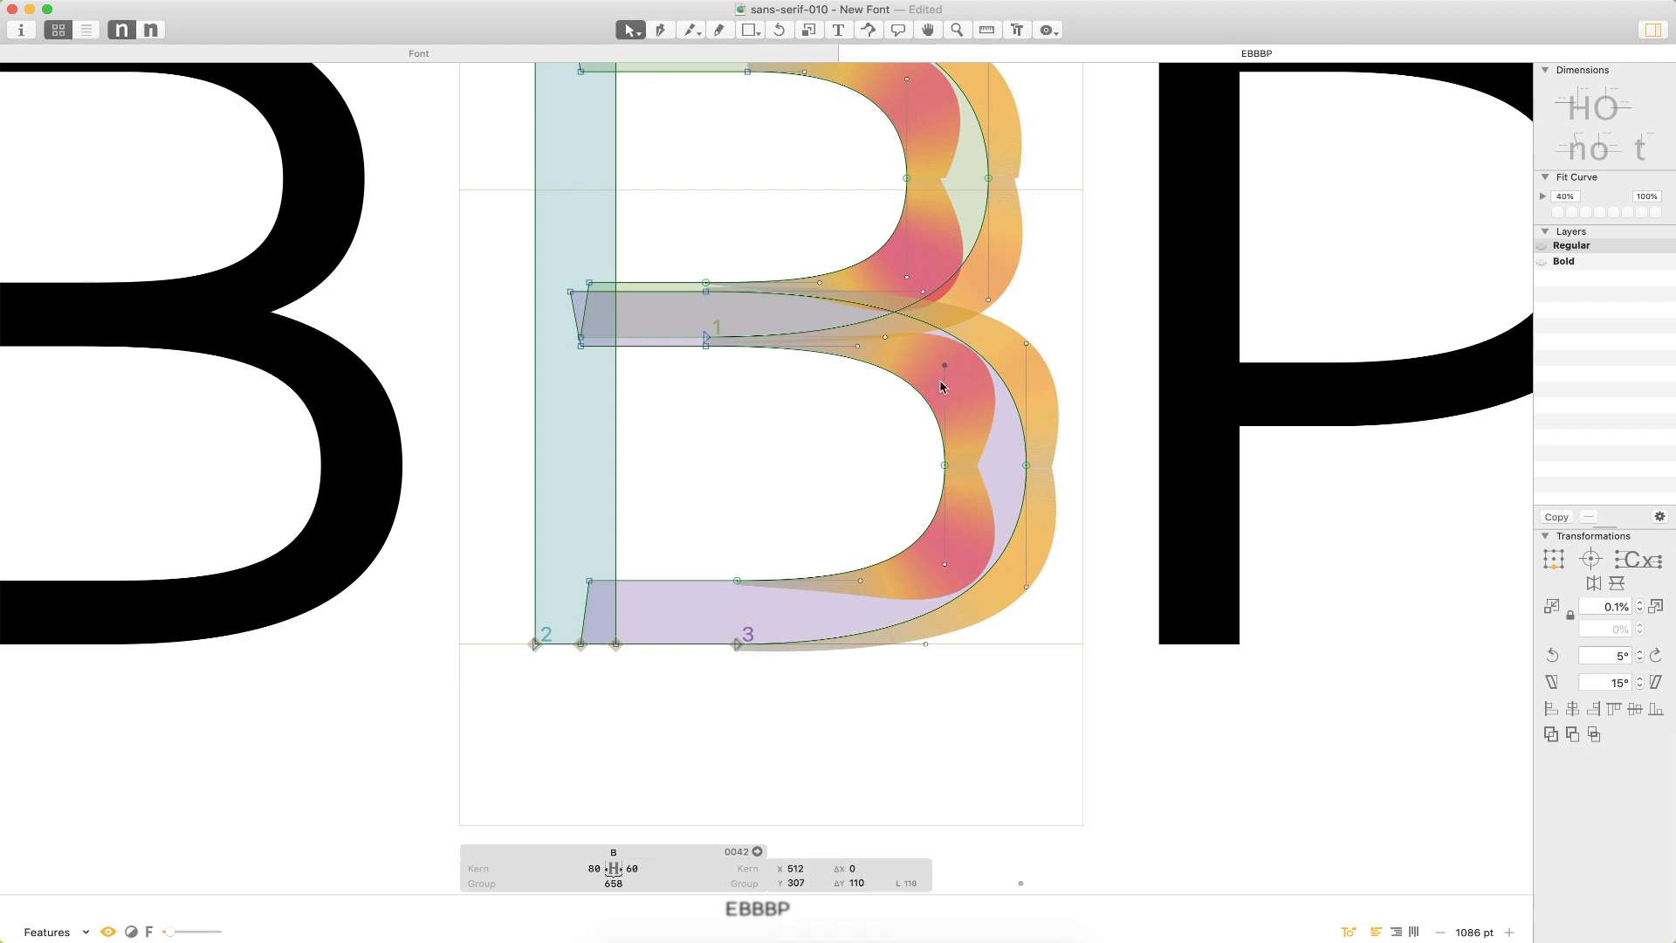
Turn off the colored curvature display on the B's outlines.
{"action": "left_click", "coordinate": [871, 451]}
{"action": "key", "text": "super+minus"}
{"action": "key", "text": "super+minus"}
{"action": "key", "text": "super+minus"}
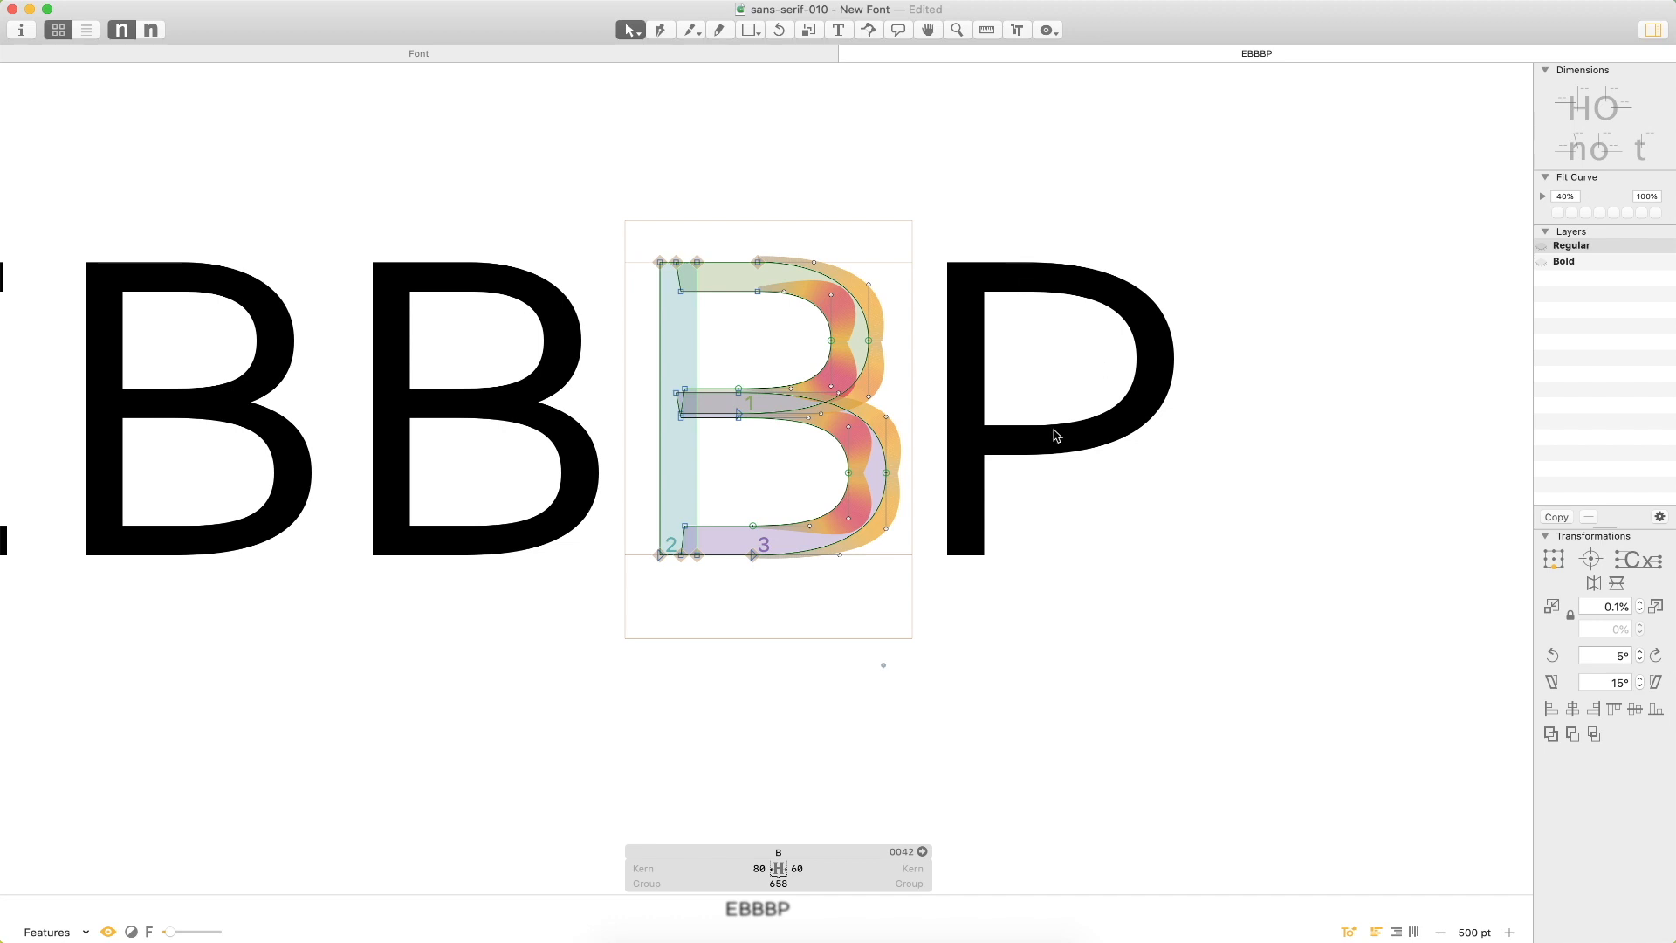
{"action": "key", "text": "space"}
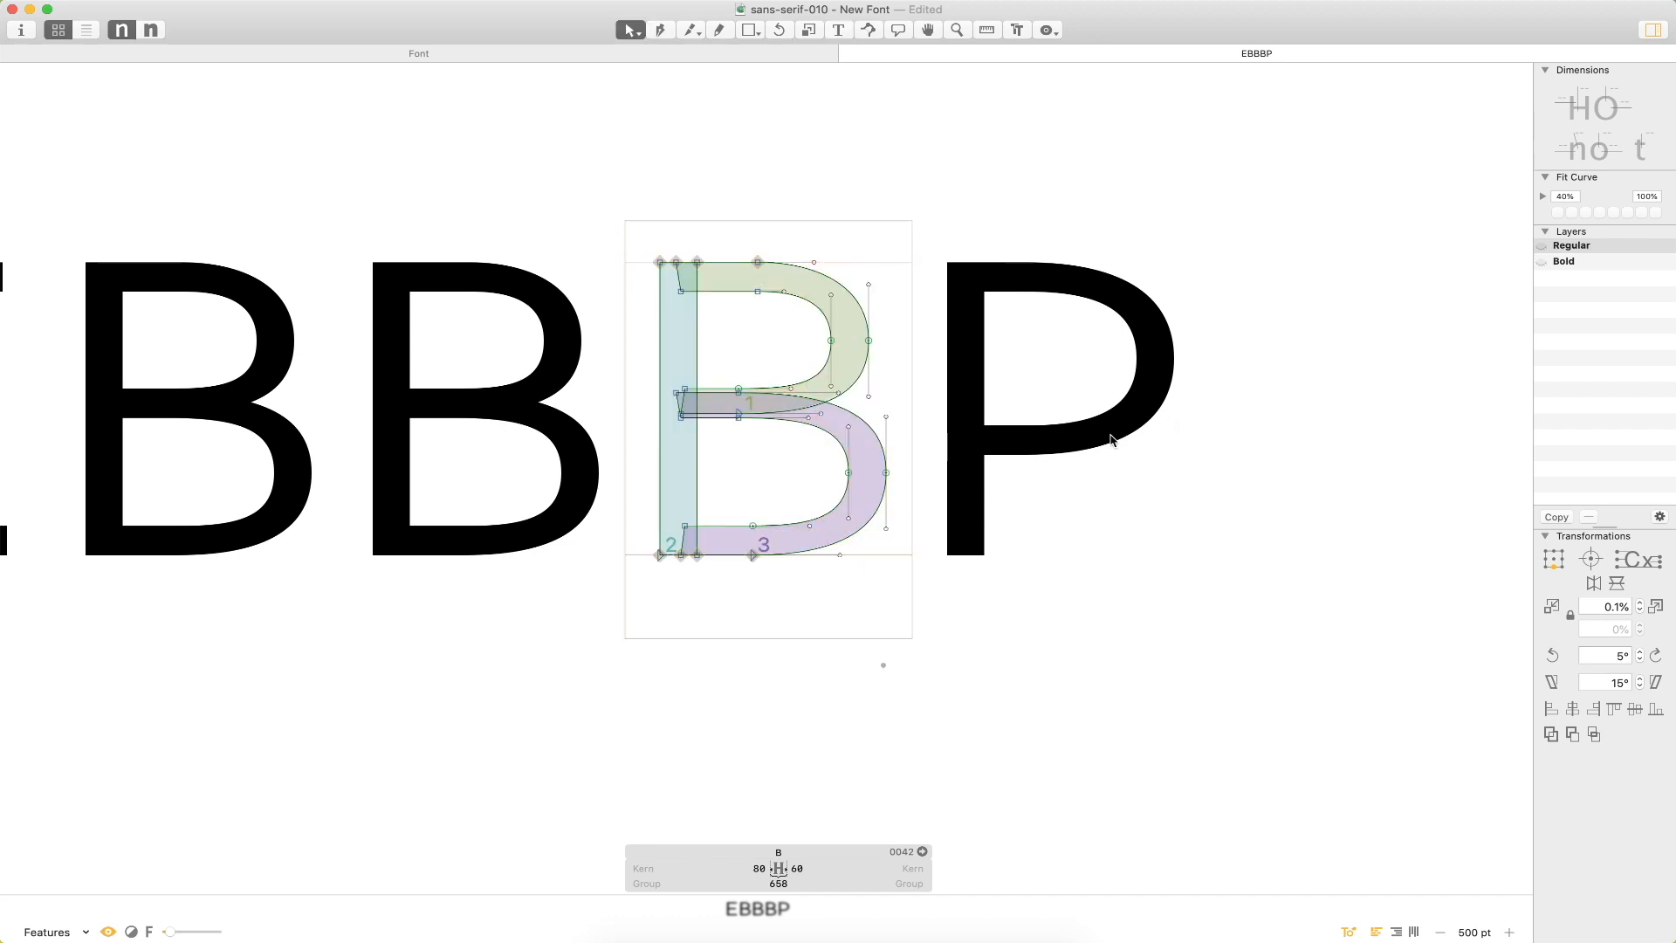
{"action": "key", "text": "Escape"}
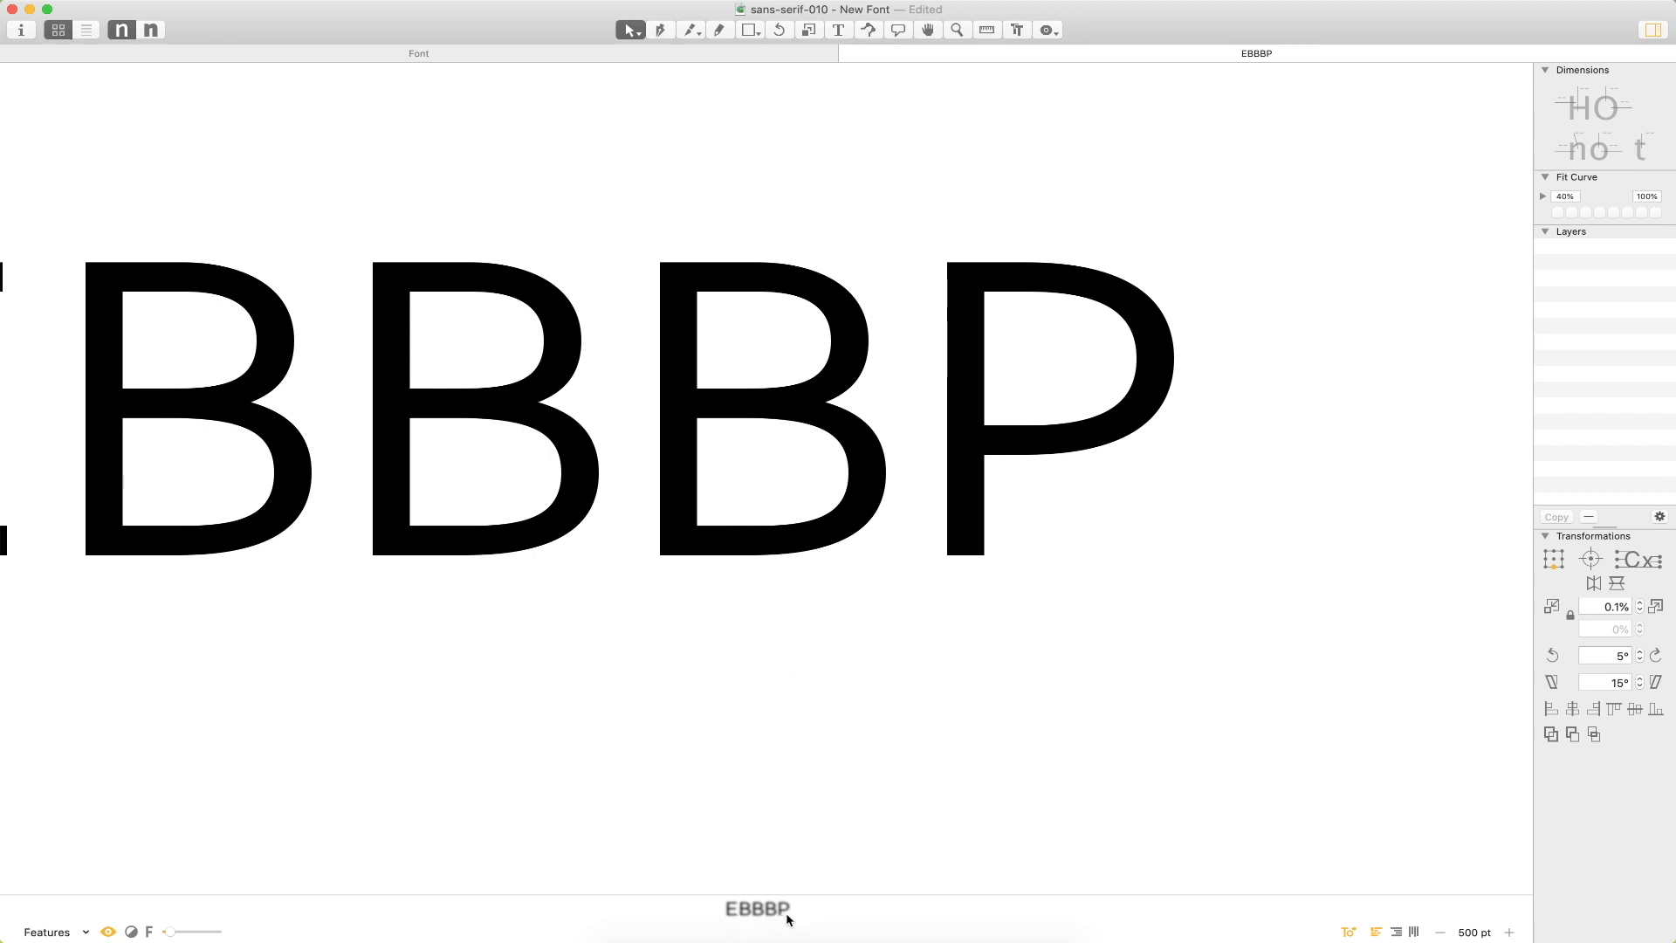
Try a right sidebearing of 70 on the B.
{"action": "double_click", "coordinate": [791, 494]}
{"action": "double_click", "coordinate": [797, 869]}
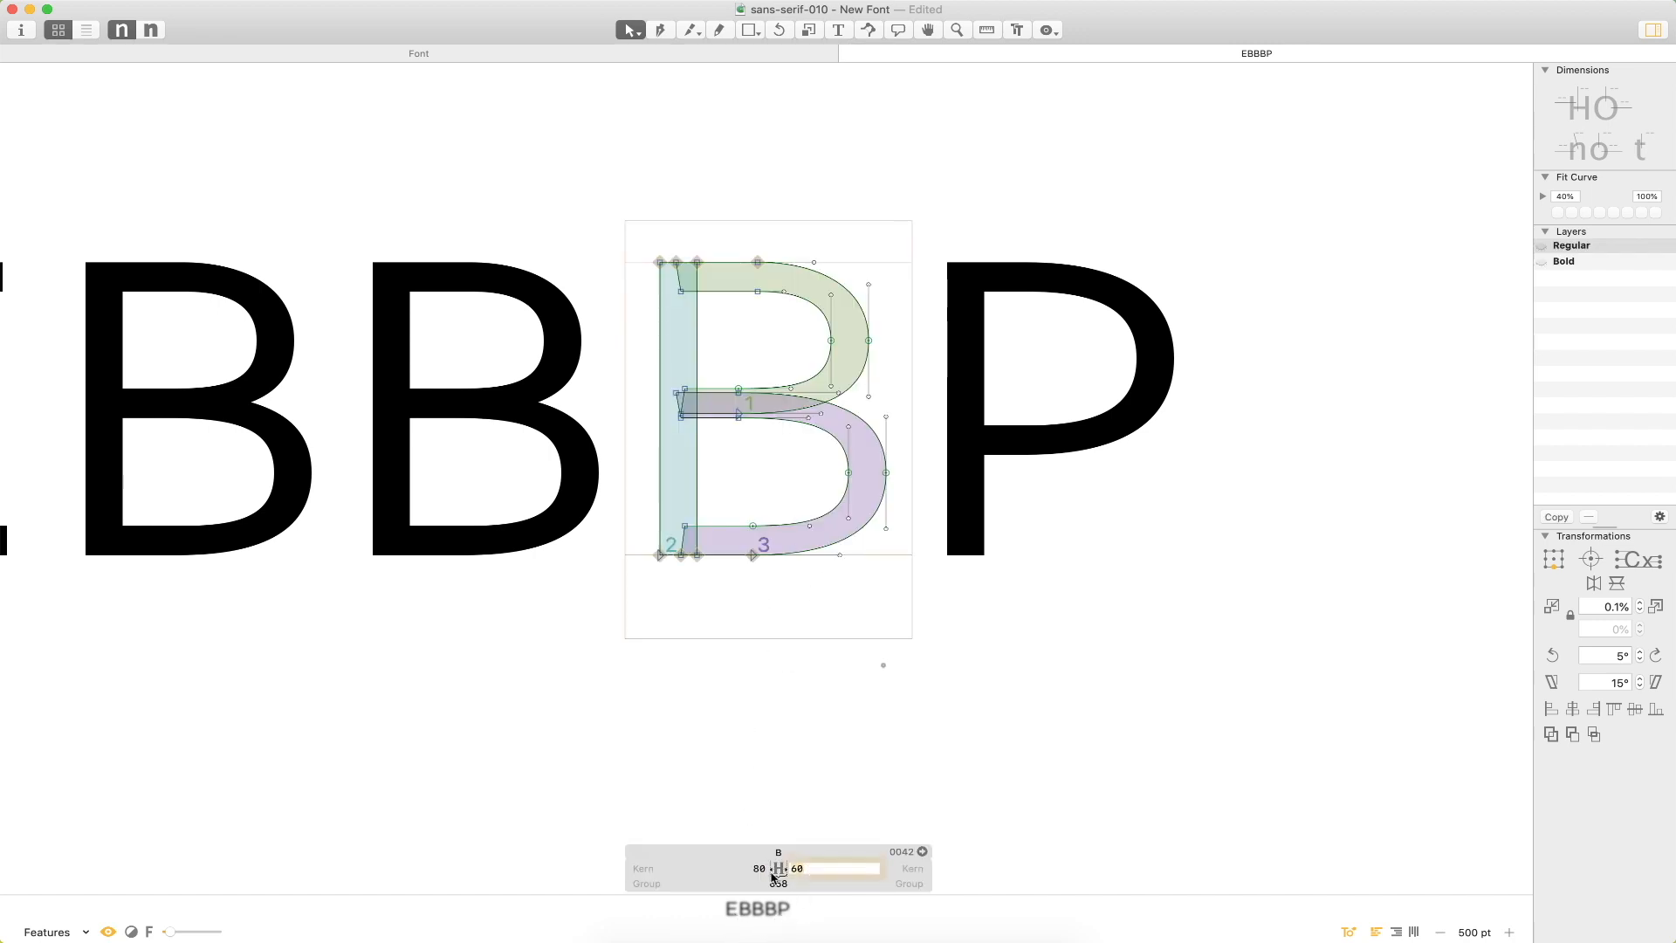
{"action": "type", "text": "70"}
{"action": "key", "text": "Return"}
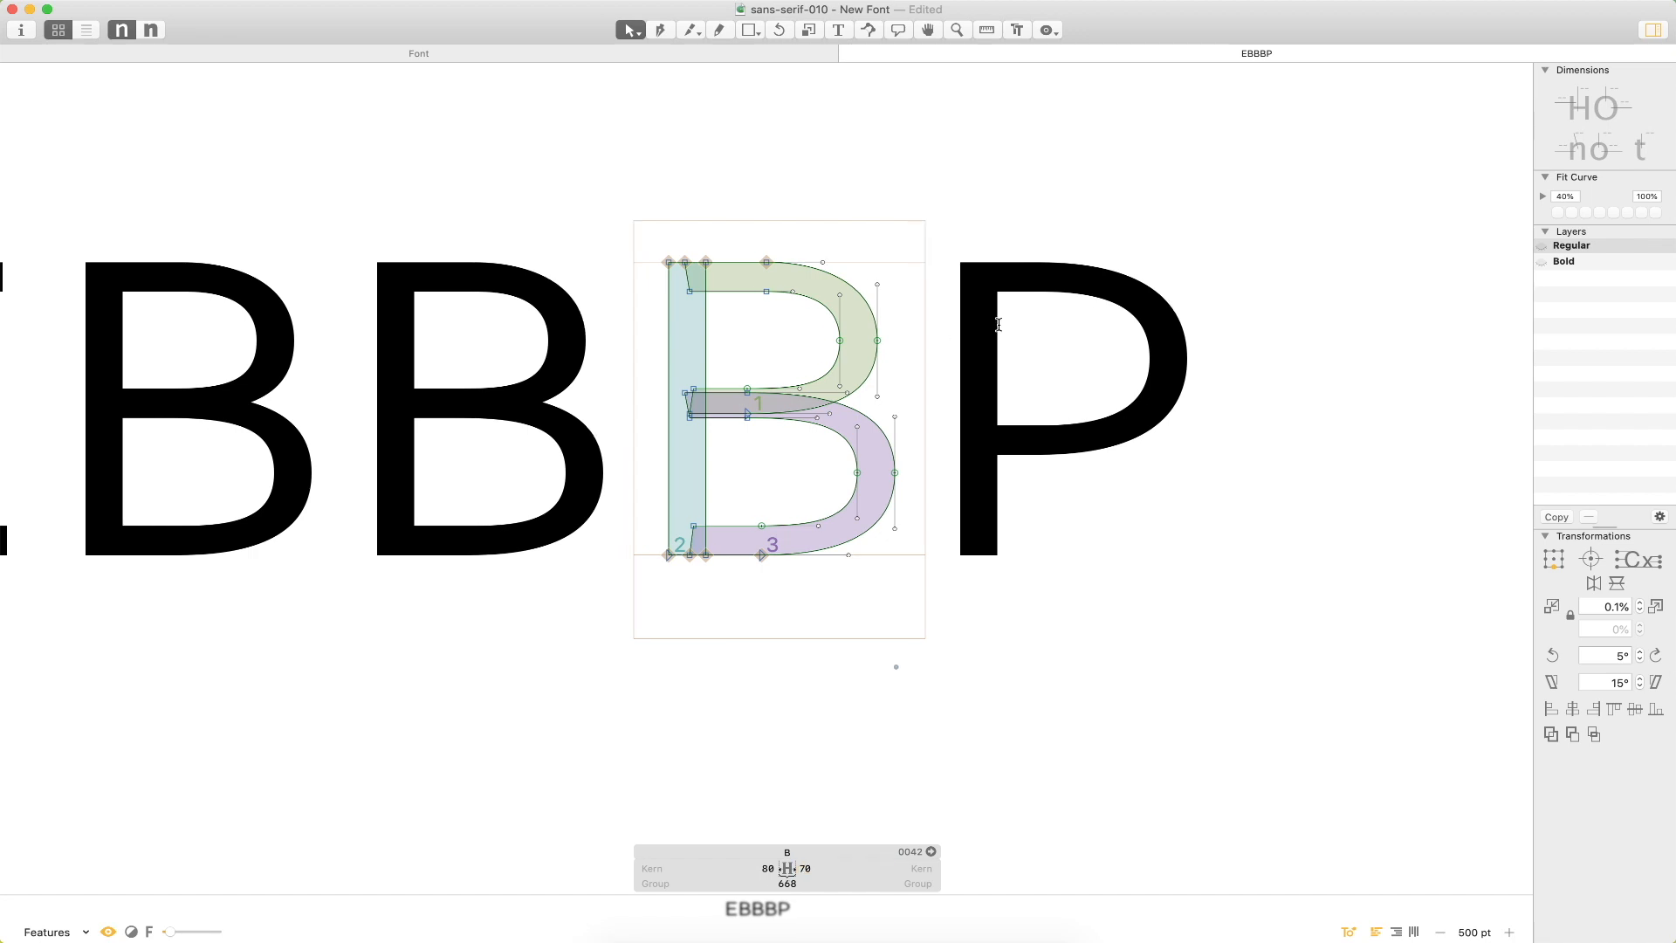
Insert an H after each B in the sample text so it reads EBHBHBHP.
{"action": "key", "text": "t"}
{"action": "key", "text": "super+minus"}
{"action": "left_click", "coordinate": [472, 416]}
{"action": "type", "text": "H"}
{"action": "key", "text": "Right"}
{"action": "type", "text": "H"}
{"action": "key", "text": "Right"}
{"action": "type", "text": "H"}
{"action": "key", "text": "Escape"}
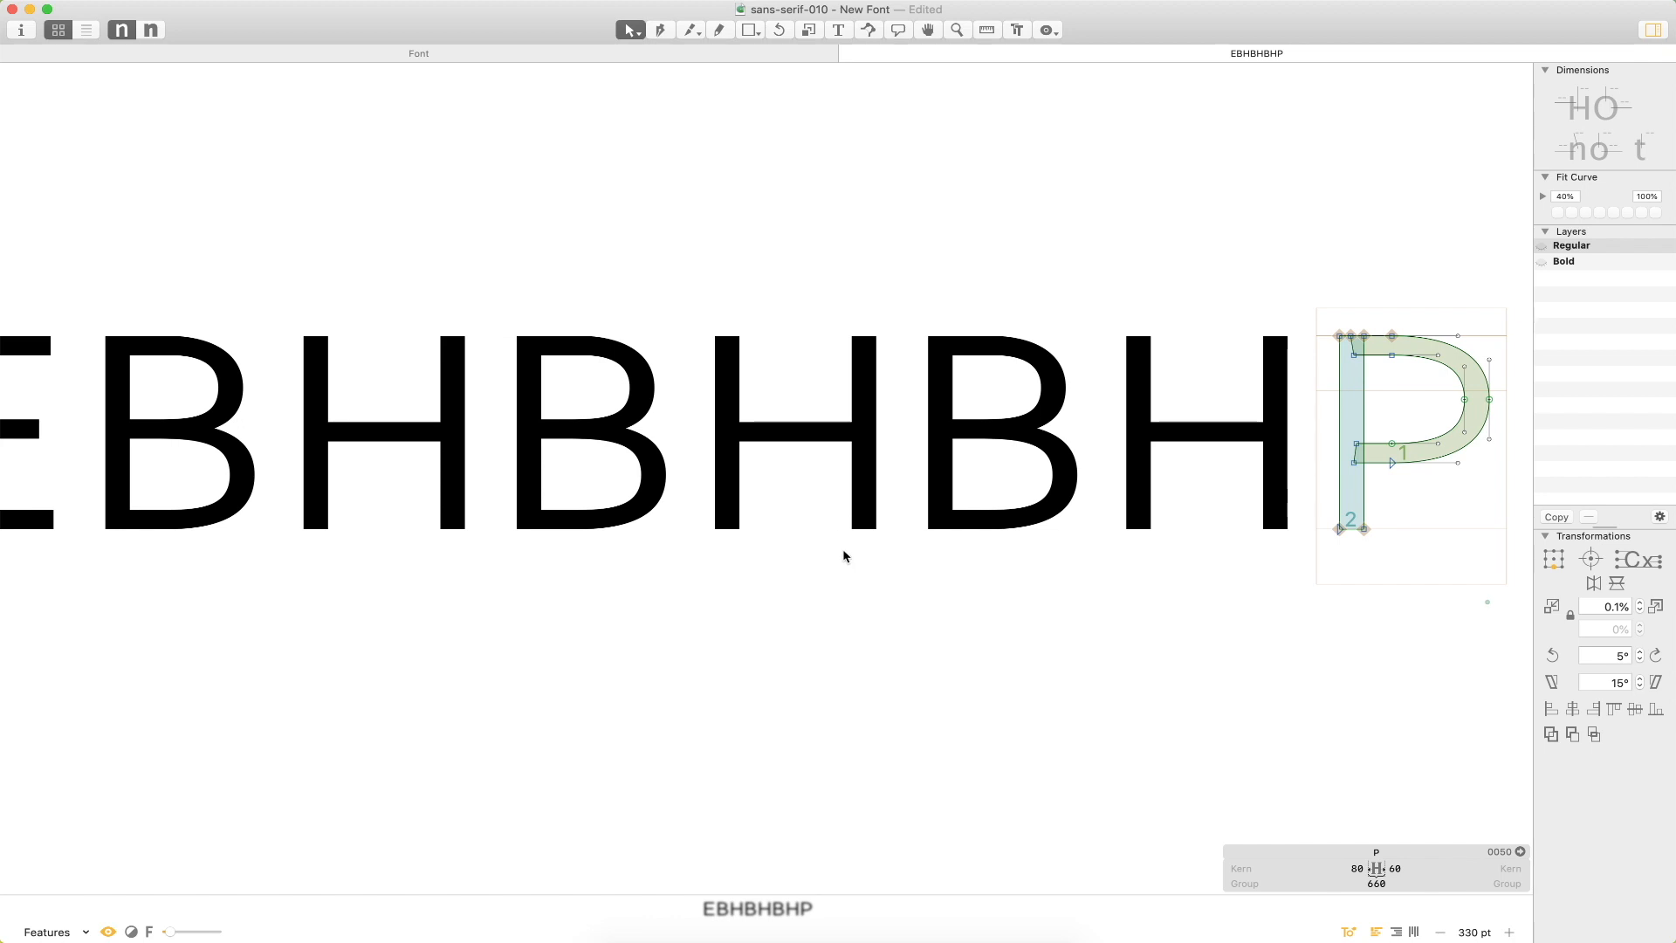
Reduce the B's right sidebearing to 60, and further to 50.
{"action": "double_click", "coordinate": [982, 487]}
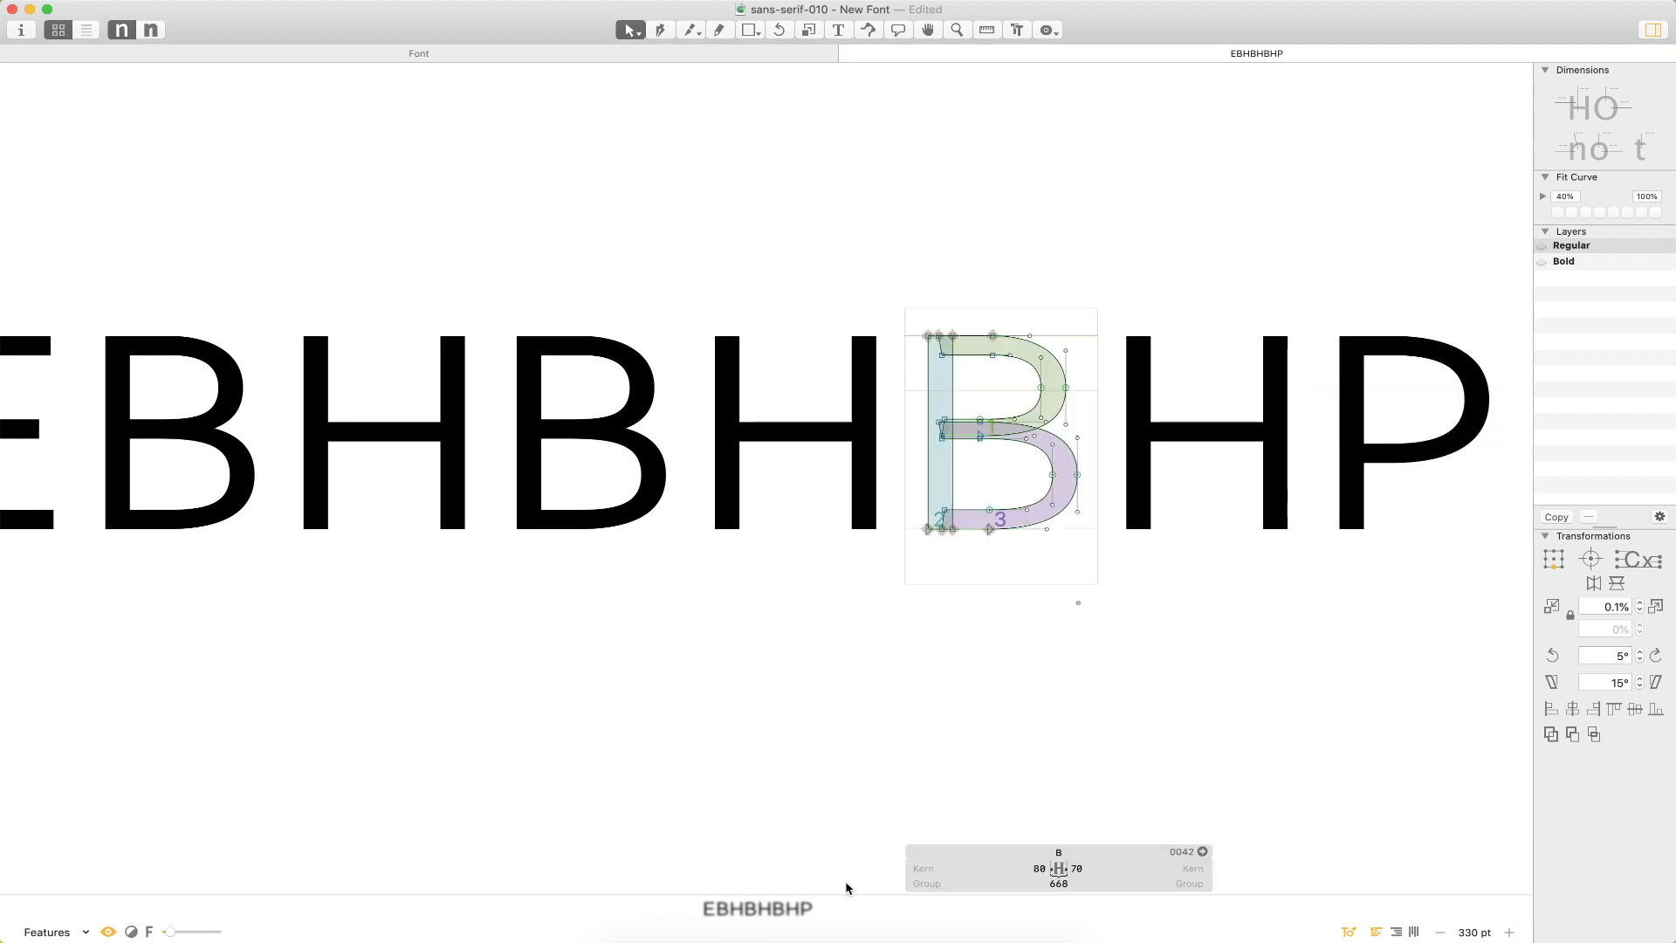
{"action": "left_click", "coordinate": [1077, 869]}
{"action": "type", "text": "60"}
{"action": "key", "text": "Return"}
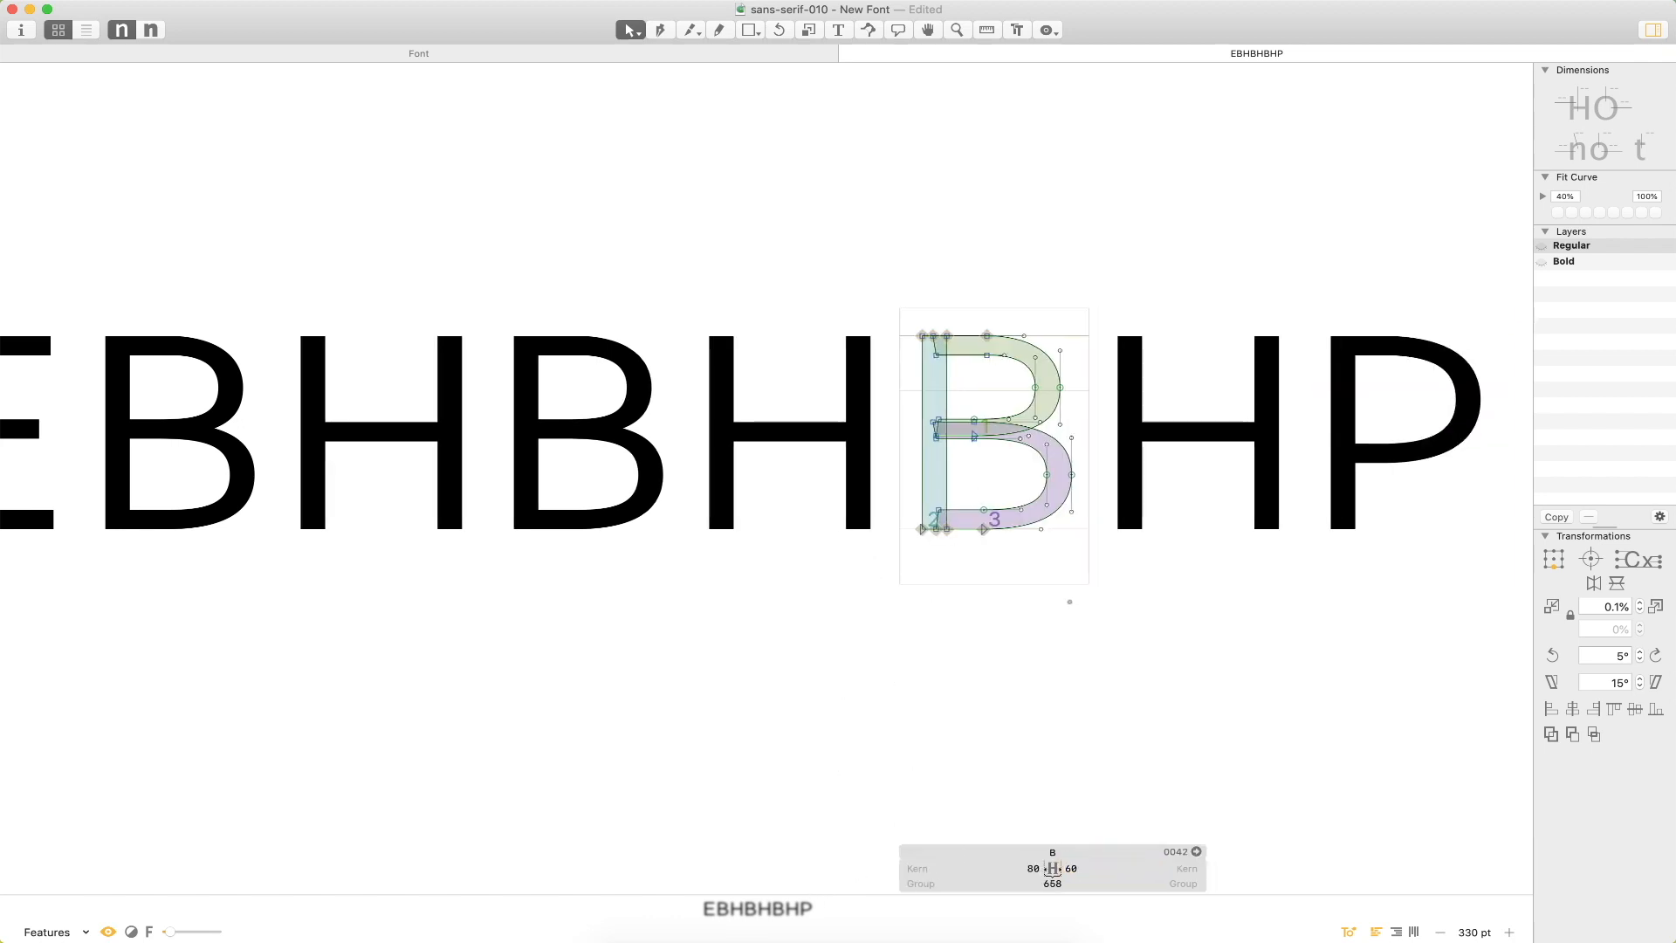
{"action": "left_click", "coordinate": [1072, 868]}
{"action": "type", "text": "50"}
{"action": "key", "text": "Return"}
Examine the spacing of the sample text EBHBHBHP at a reduced size of 150 pt.
{"action": "key", "text": "t"}
{"action": "left_click", "coordinate": [1077, 482]}
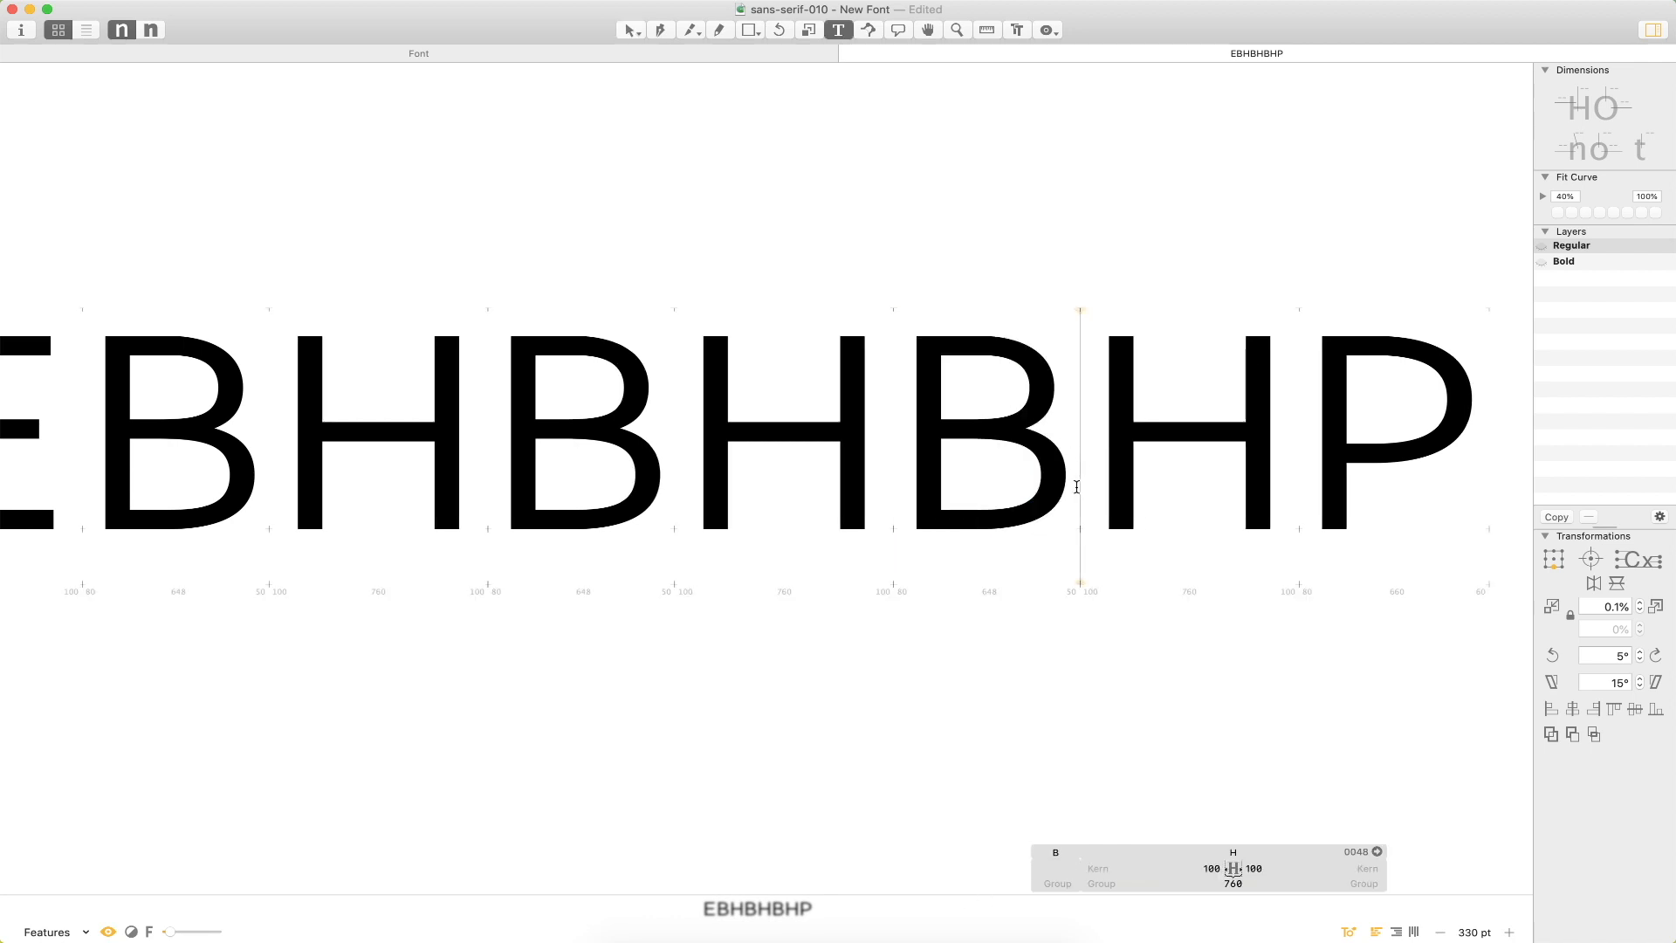
{"action": "key", "text": "super+minus"}
{"action": "key", "text": "super+minus"}
{"action": "key", "text": "super+minus"}
{"action": "key", "text": "Escape"}
{"action": "key", "text": "t"}
{"action": "left_click", "coordinate": [1106, 448]}
{"action": "key", "text": "Escape"}
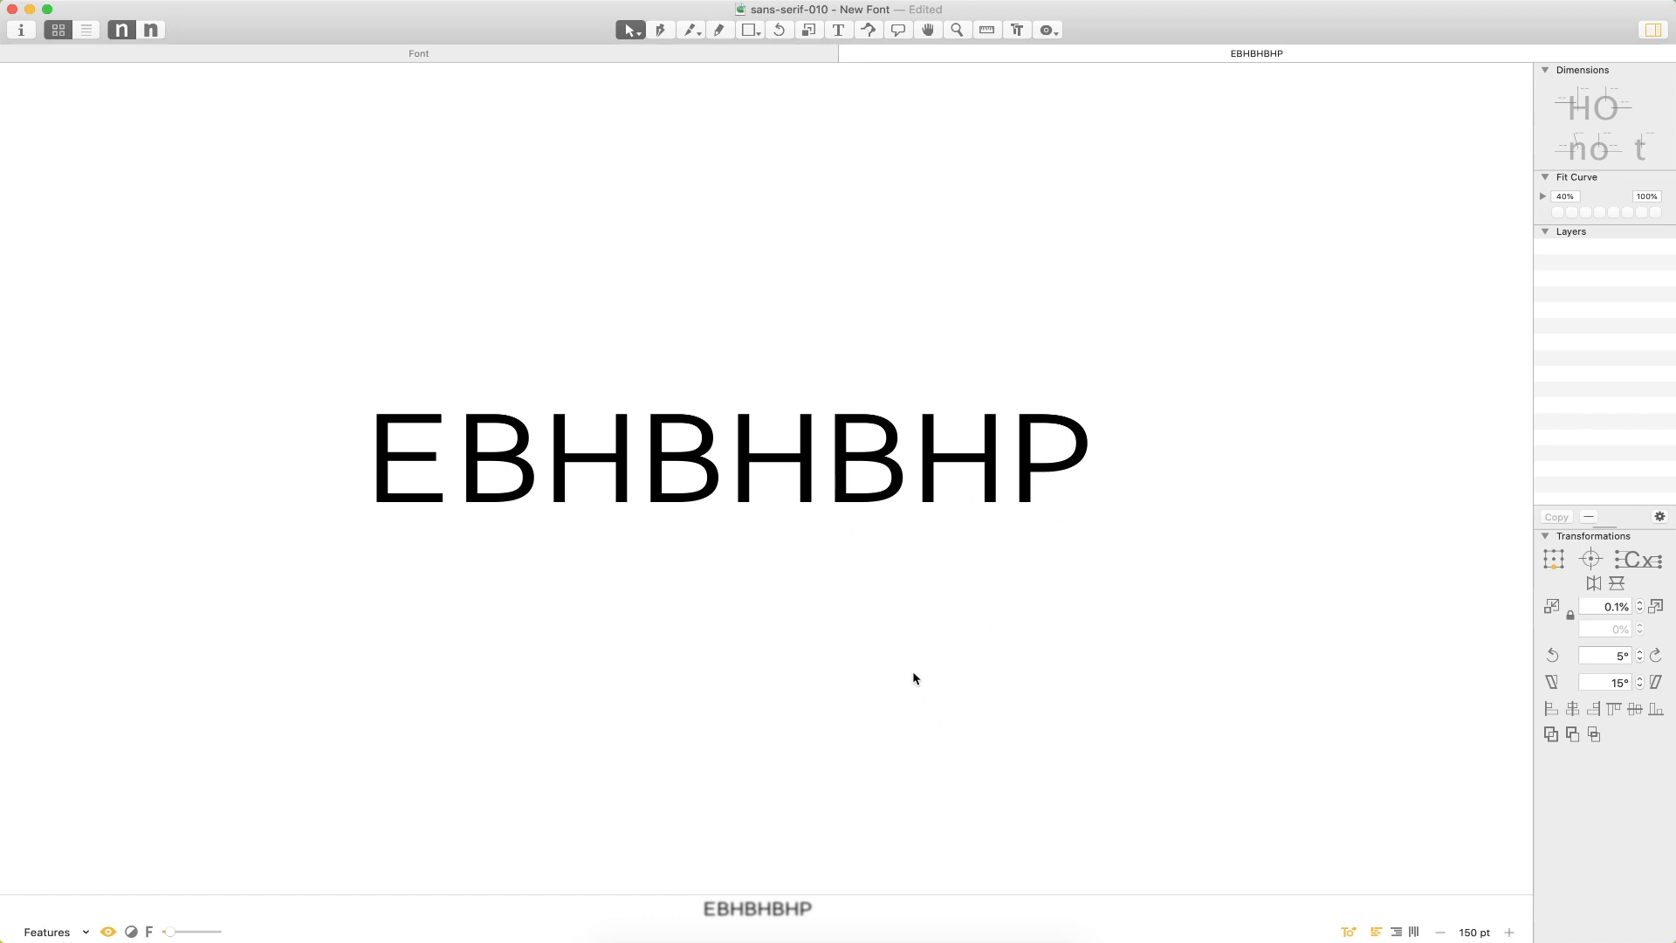
Close the sample text tab and select the glyph nine in the font overview.
{"action": "key", "text": "super+w"}
{"action": "left_click", "coordinate": [827, 440]}
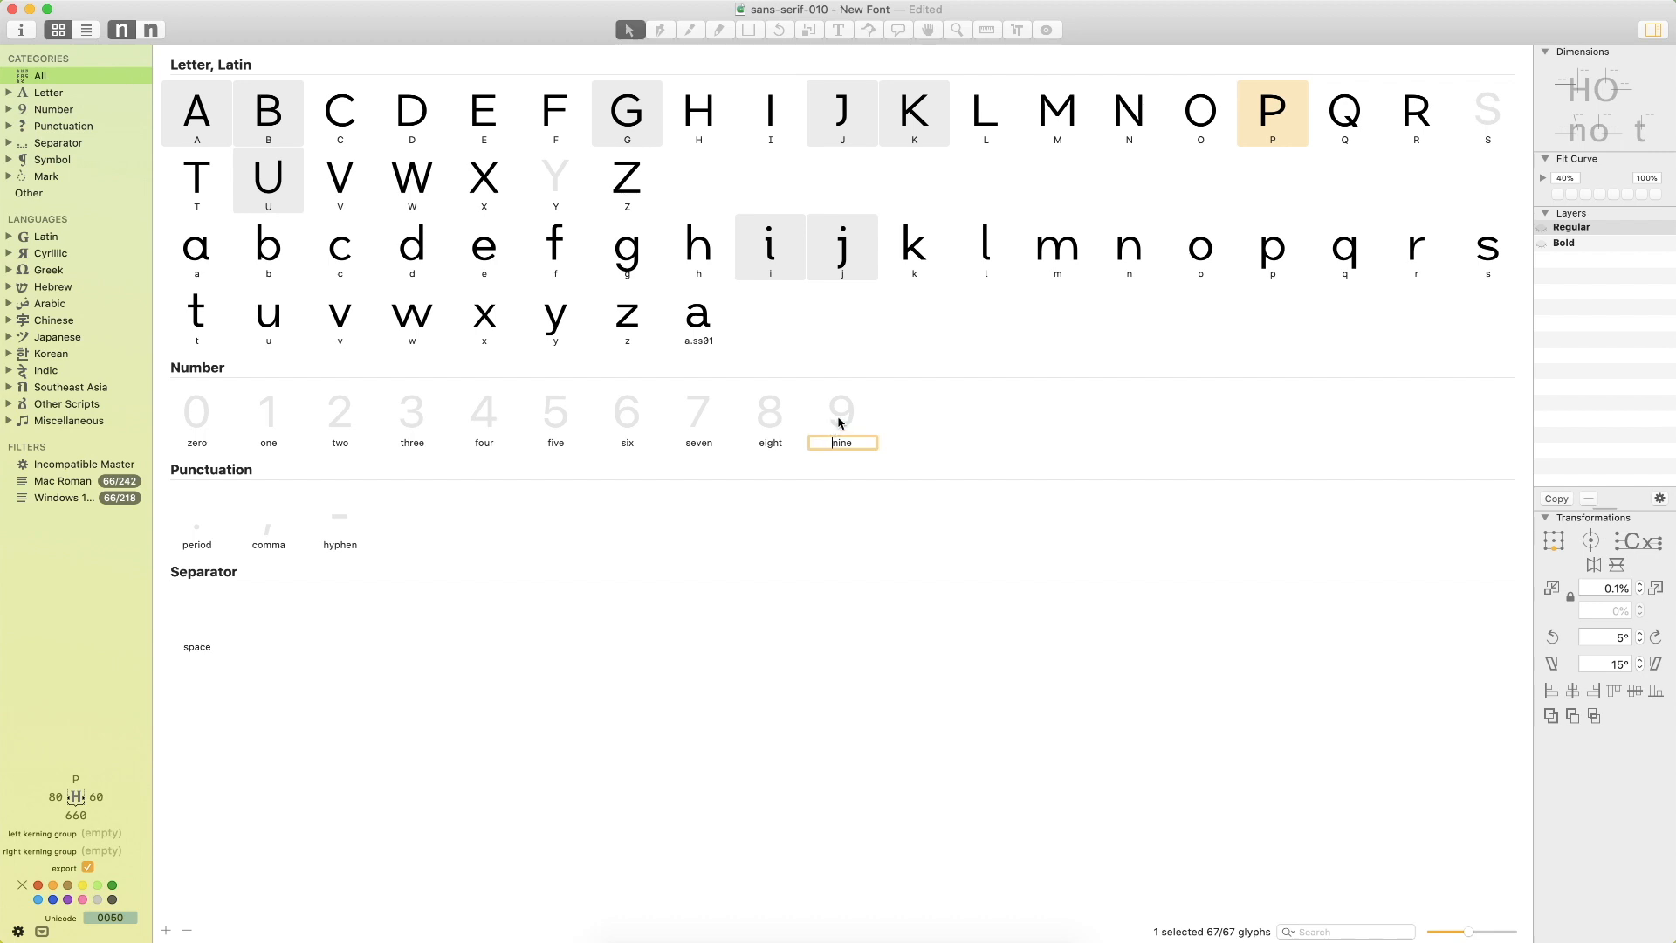
{"action": "left_click", "coordinate": [839, 424]}
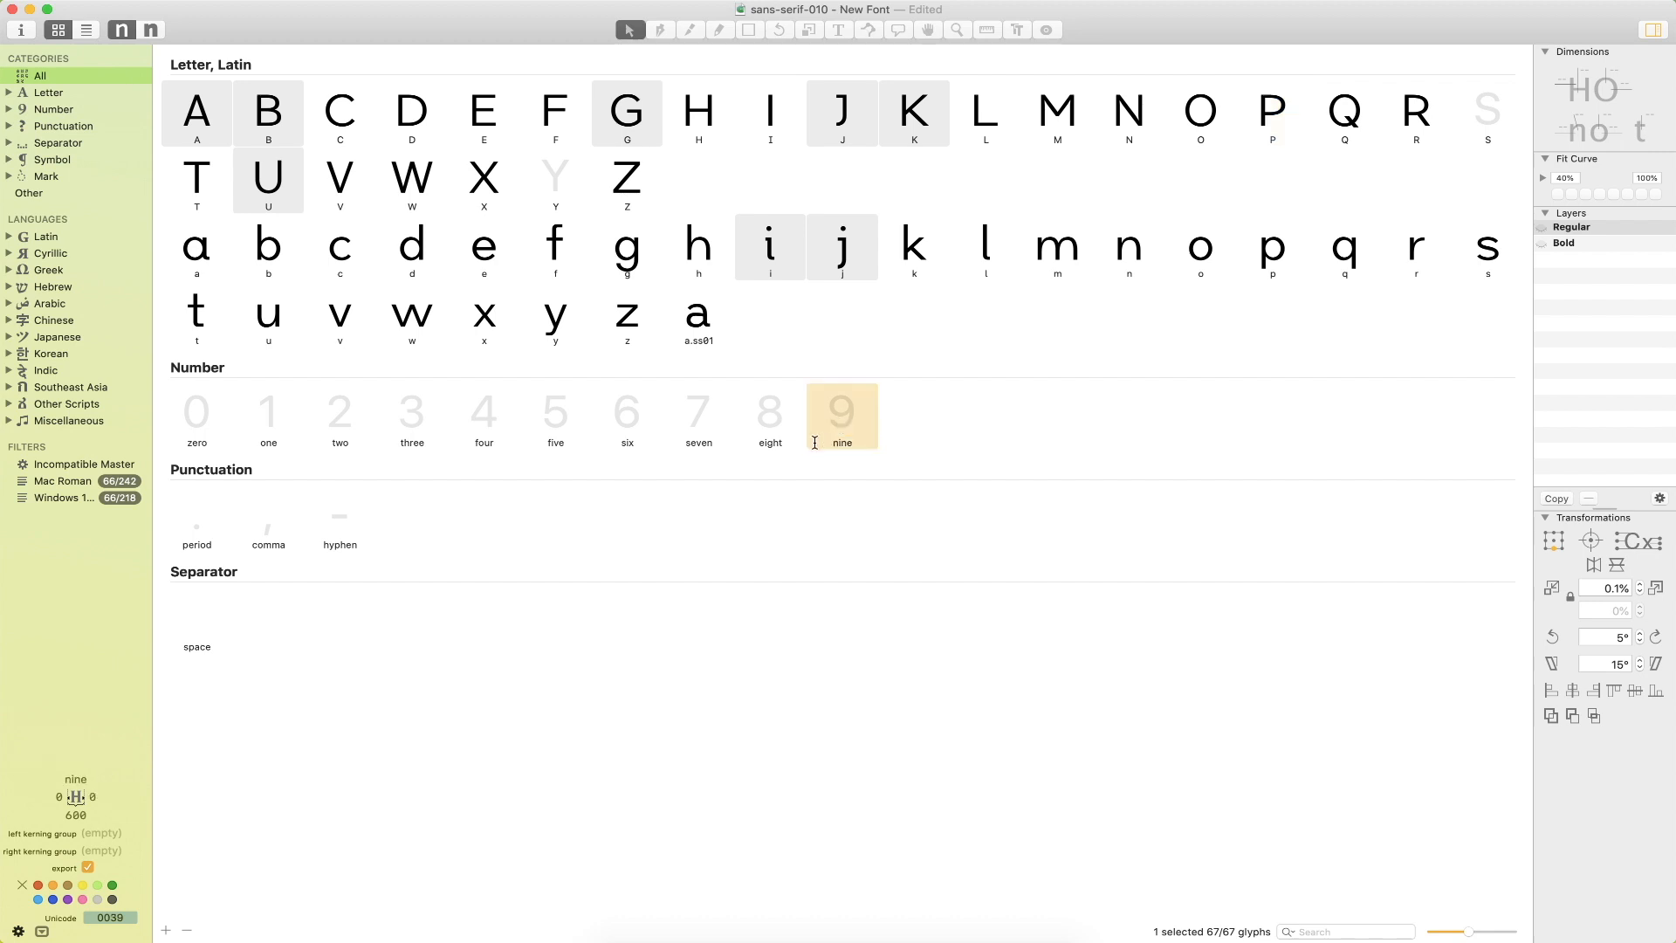